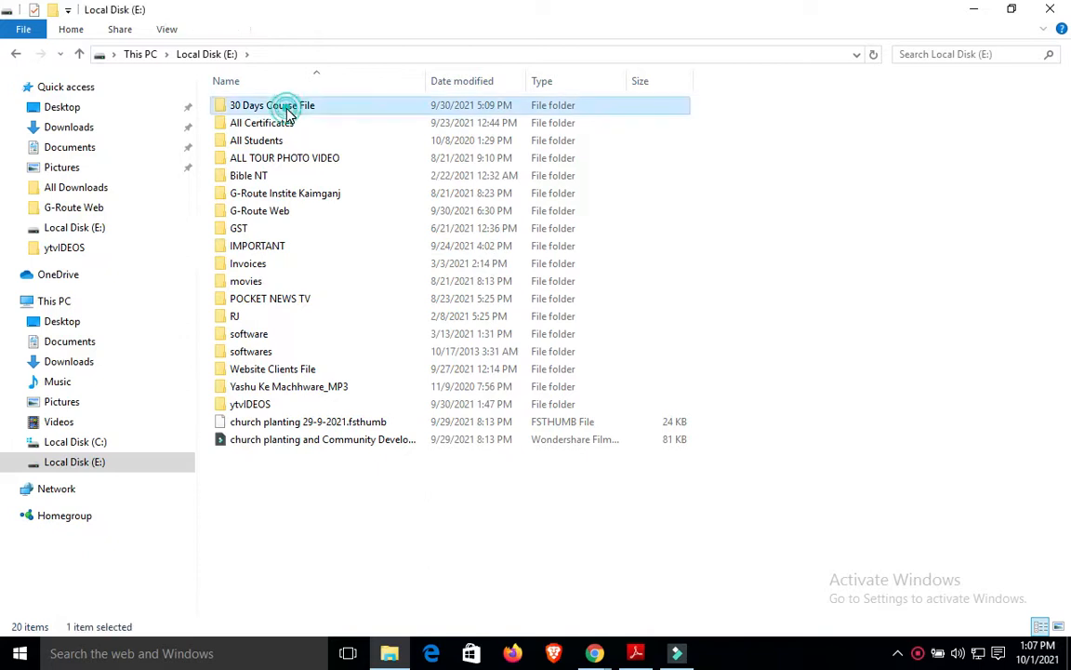
Open Book1 from E:\30 Days Course File in Excel and dismiss the activation notice.
{"action": "left_click", "coordinate": [257, 141]}
{"action": "double_click", "coordinate": [257, 142]}
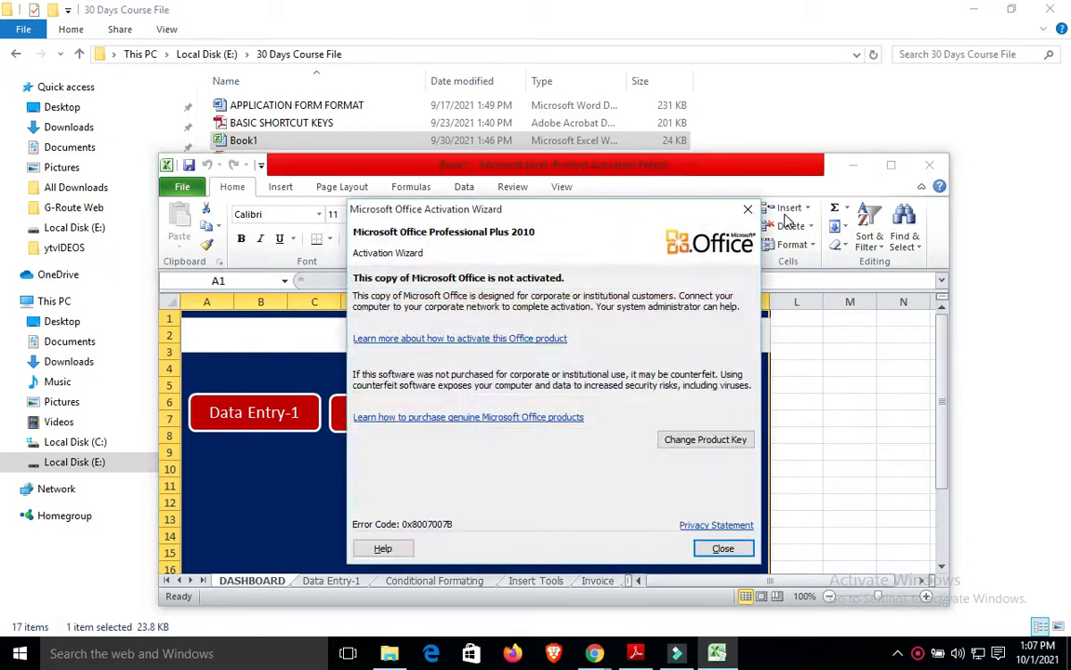
{"action": "left_click", "coordinate": [758, 208]}
Maximize Excel, test the Invoice, Conditional Formatting and Data Entry-1 links and returns, then add Sheet1.
{"action": "left_click", "coordinate": [891, 165]}
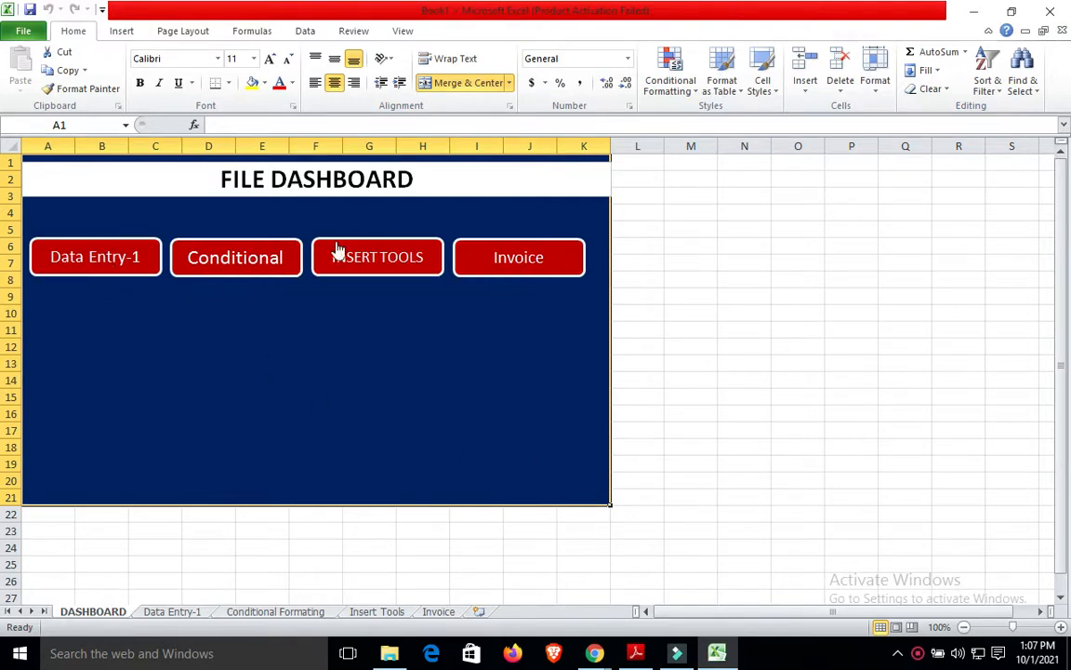
{"action": "left_click", "coordinate": [471, 245]}
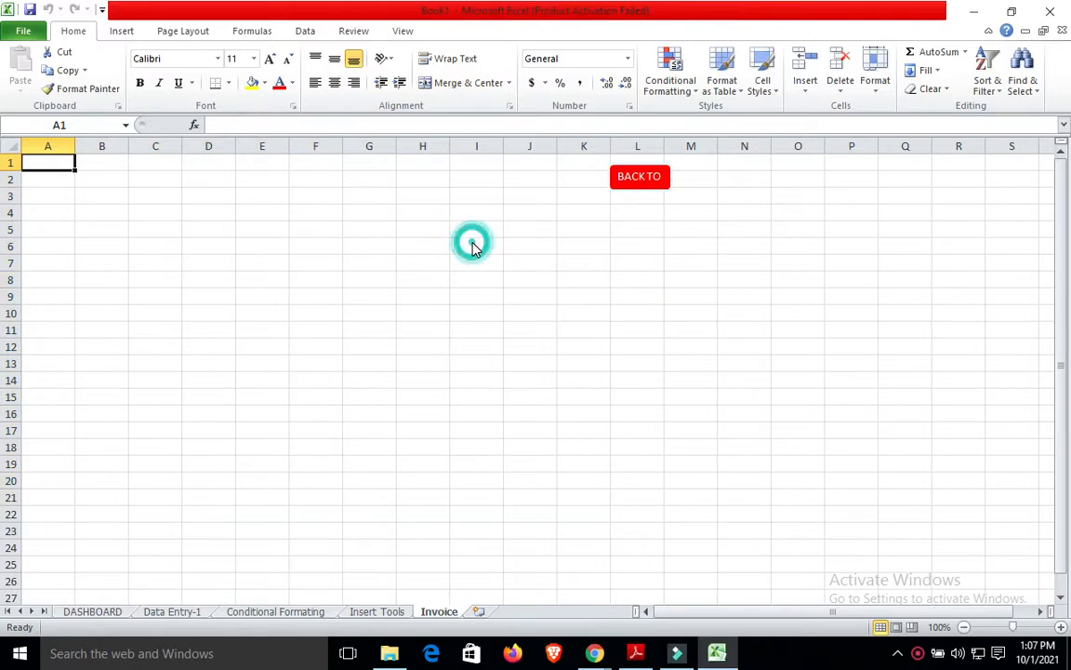
{"action": "left_click", "coordinate": [651, 179]}
{"action": "left_click", "coordinate": [205, 243]}
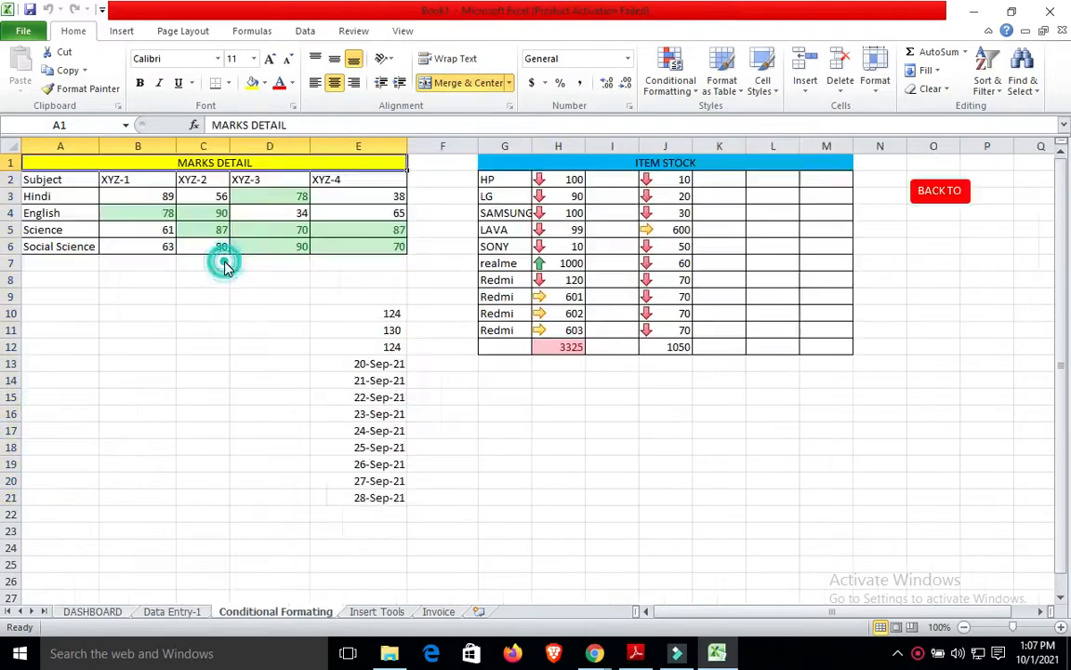
{"action": "left_click", "coordinate": [941, 192]}
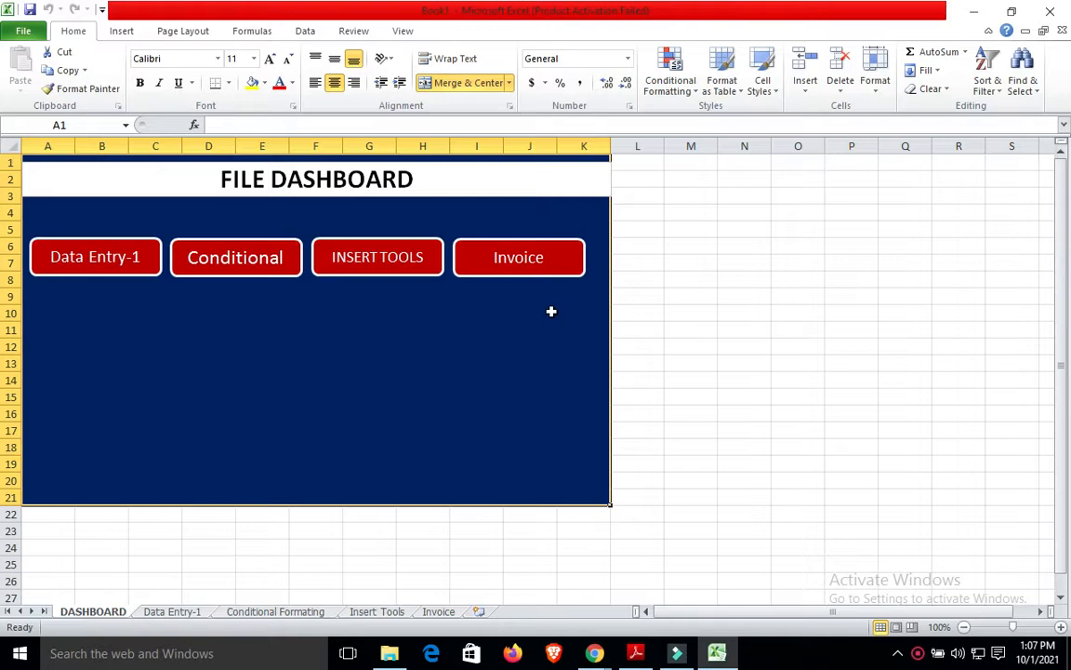
{"action": "left_click", "coordinate": [112, 257]}
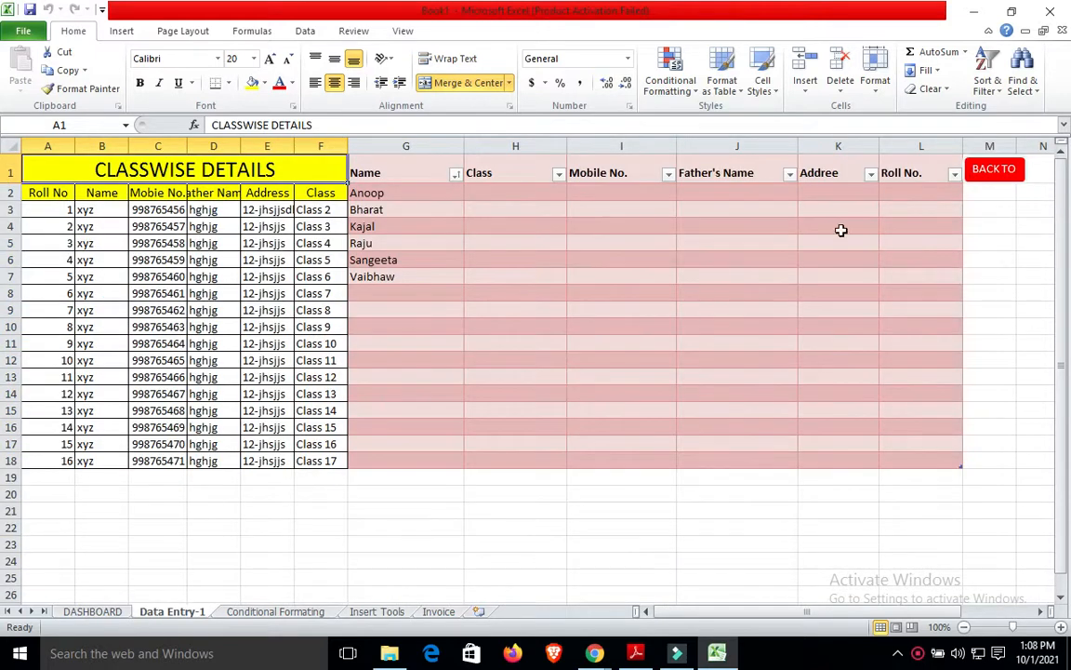
{"action": "left_click", "coordinate": [995, 171]}
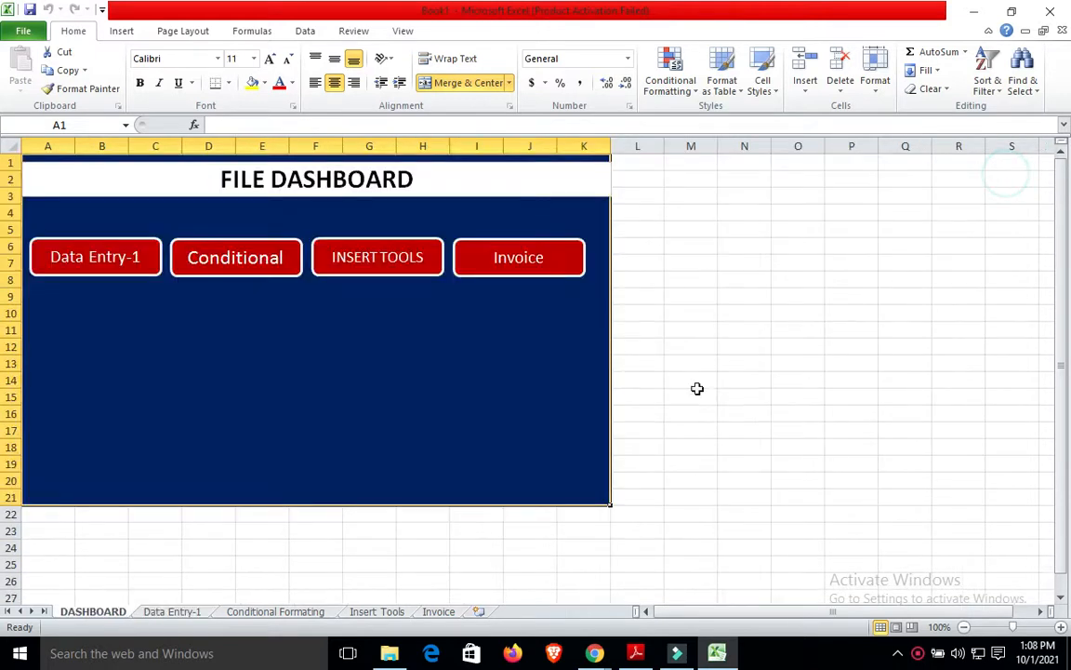
{"action": "left_click", "coordinate": [477, 612]}
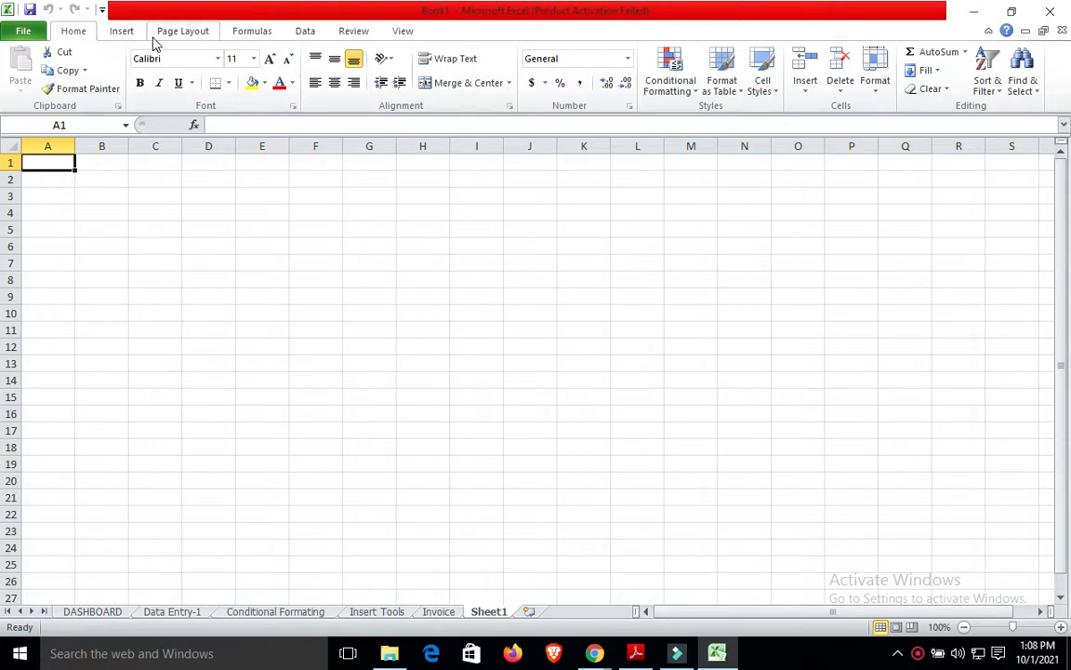
Merge and centre A1:D1 and type the title 'Sales Report'.
{"action": "left_click", "coordinate": [125, 33]}
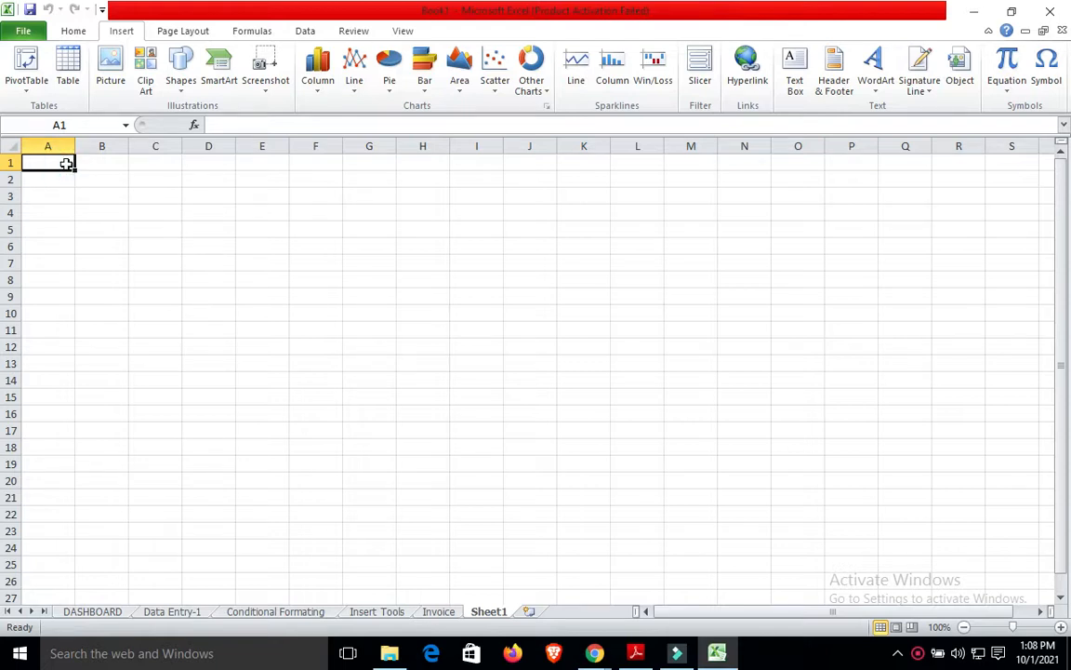
{"action": "key", "text": "shift+Right"}
{"action": "key", "text": "shift+Right"}
{"action": "key", "text": "shift+Right"}
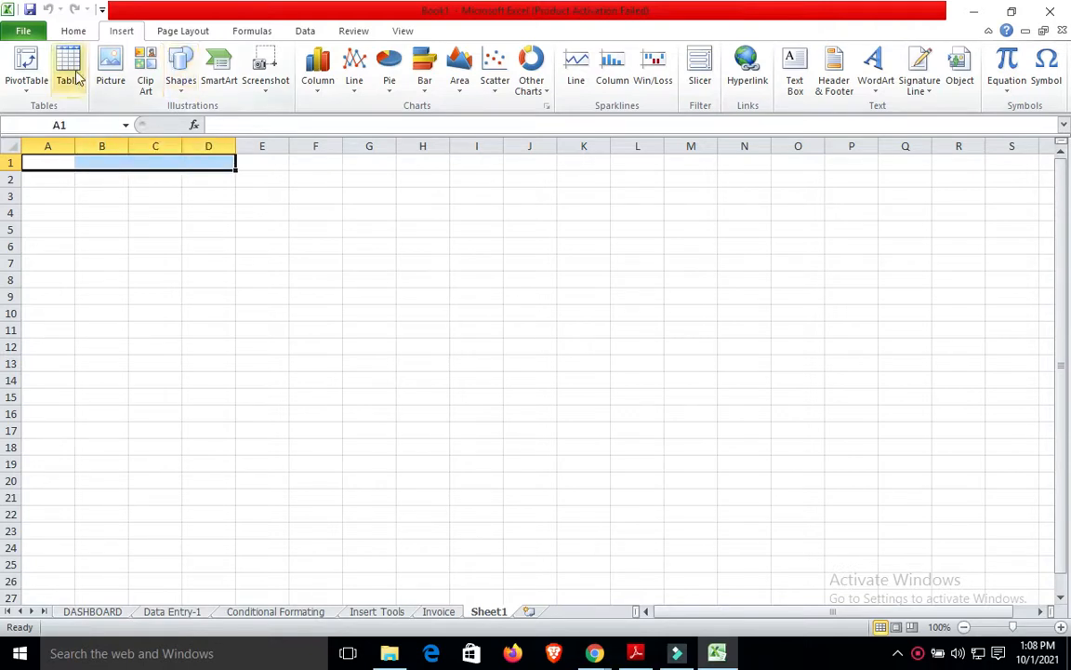
{"action": "left_click", "coordinate": [74, 31]}
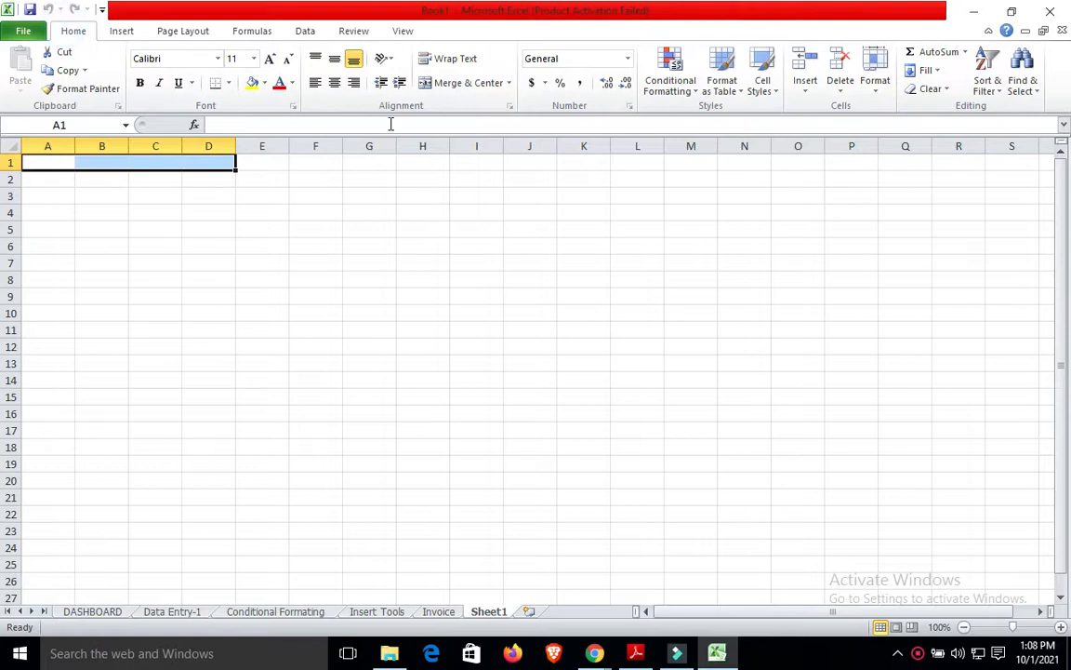
{"action": "left_click", "coordinate": [465, 82]}
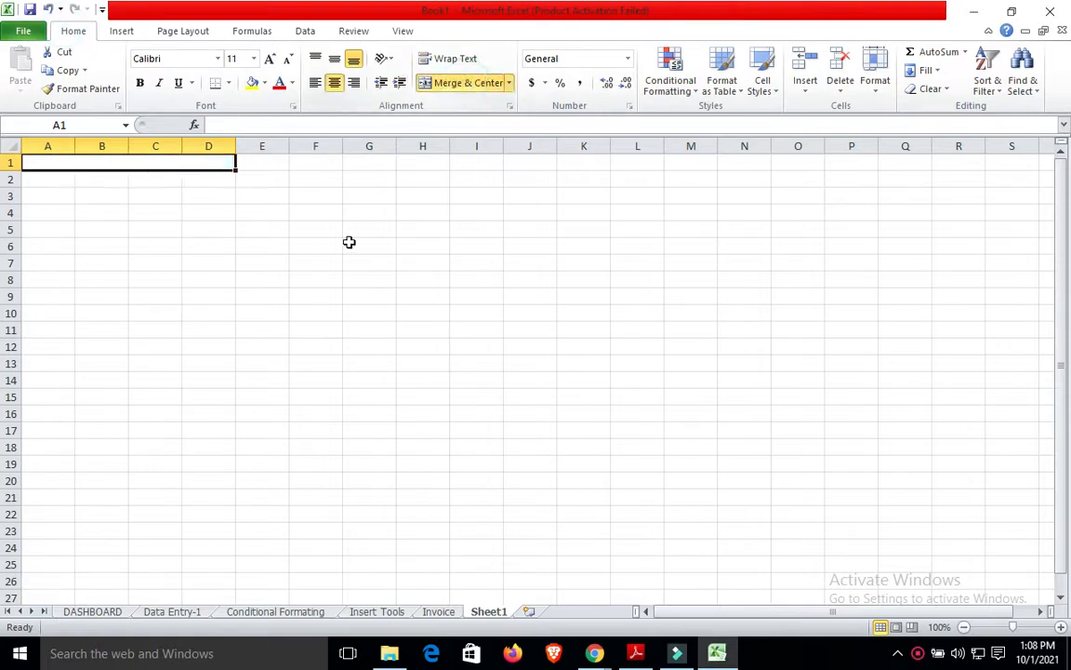
{"action": "type", "text": "S"}
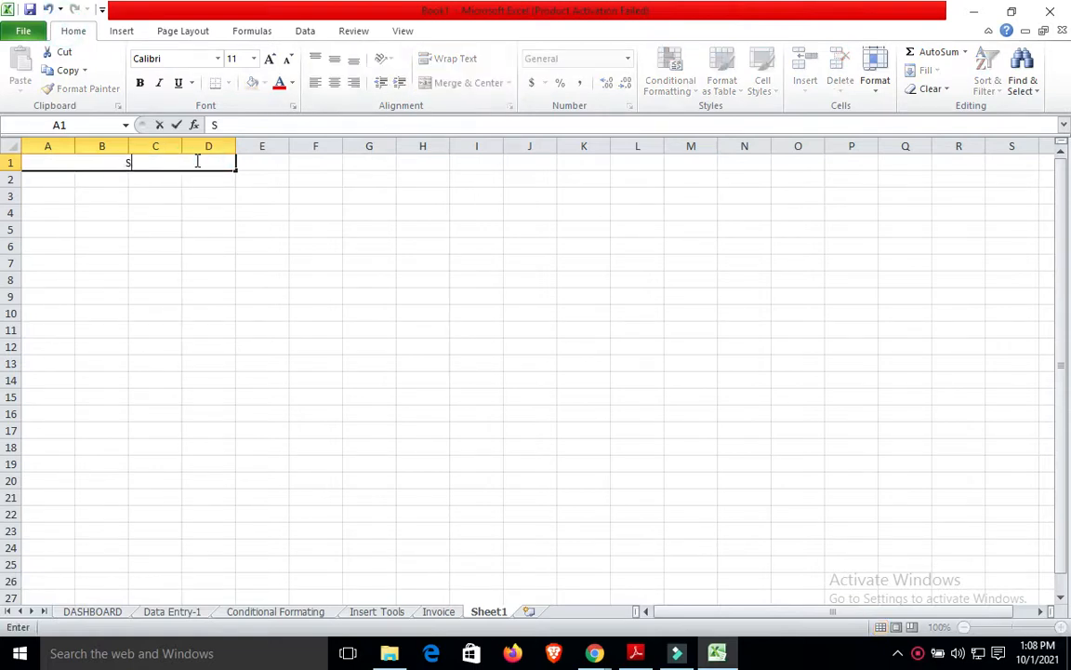
{"action": "type", "text": "ales Report"}
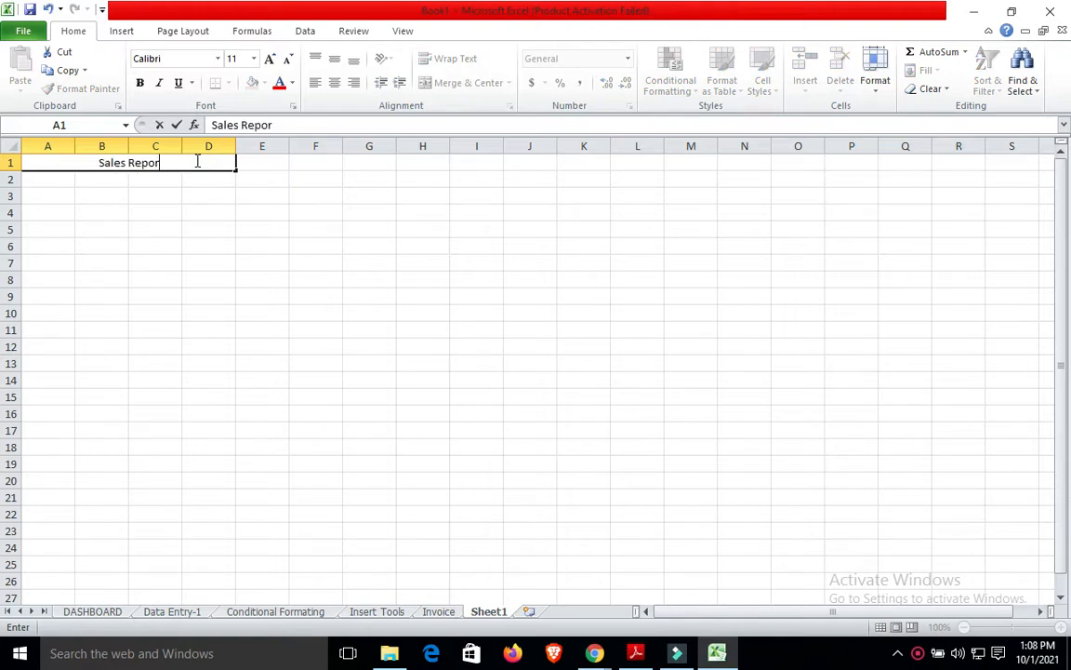
Enter the headers DURATION, A, B and C across A2:D2.
{"action": "left_click", "coordinate": [48, 175]}
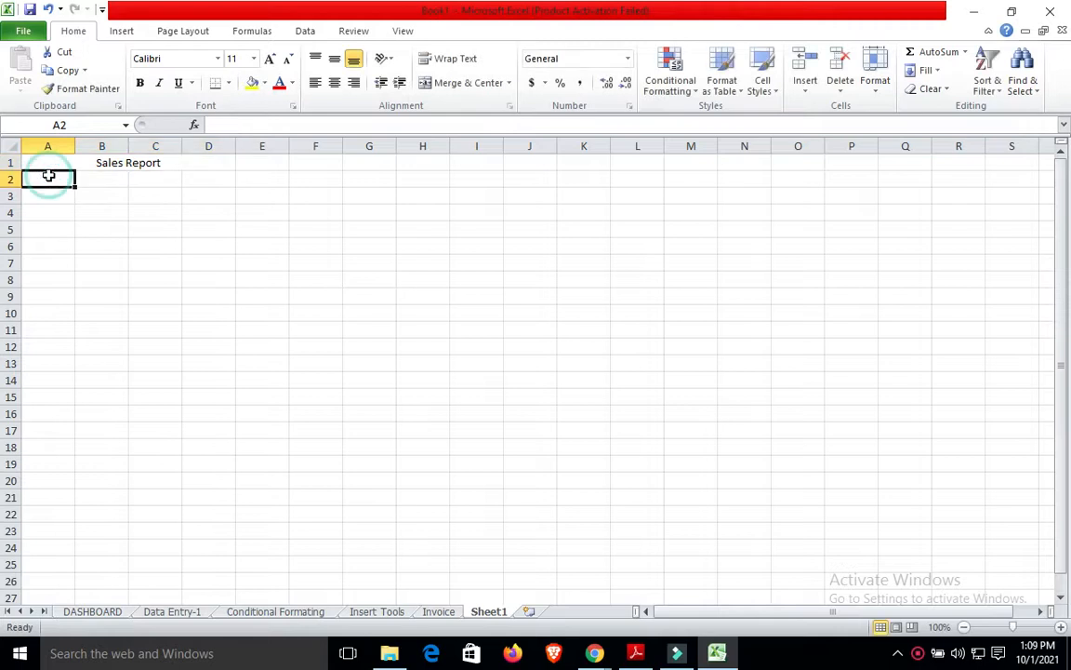
{"action": "type", "text": "A"}
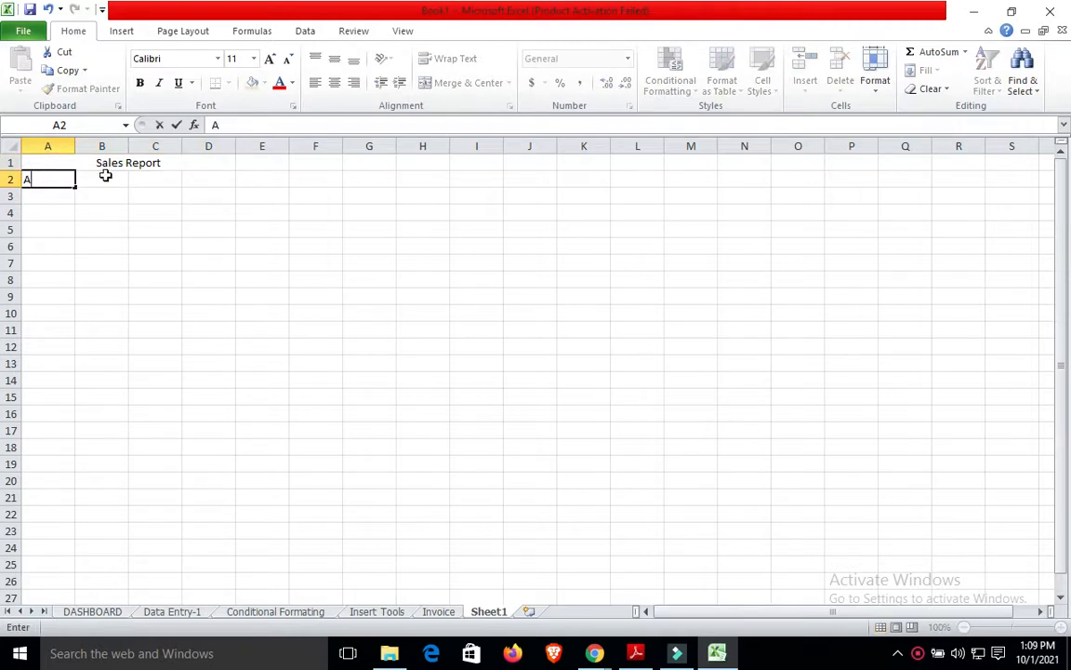
{"action": "key", "text": "BackSpace"}
{"action": "type", "text": "TIM"}
{"action": "key", "text": "BackSpace"}
{"action": "key", "text": "BackSpace"}
{"action": "key", "text": "BackSpace"}
{"action": "type", "text": "DURATION"}
{"action": "key", "text": "Tab"}
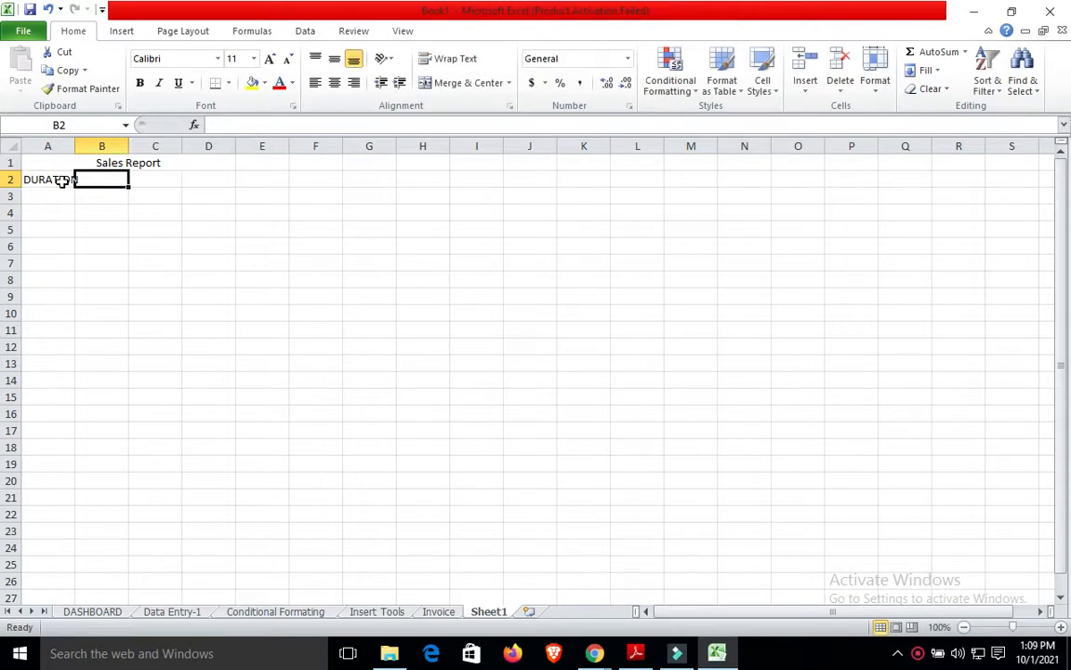
{"action": "type", "text": "A"}
{"action": "key", "text": "Tab"}
{"action": "type", "text": "B"}
{"action": "key", "text": "Tab"}
{"action": "type", "text": "C"}
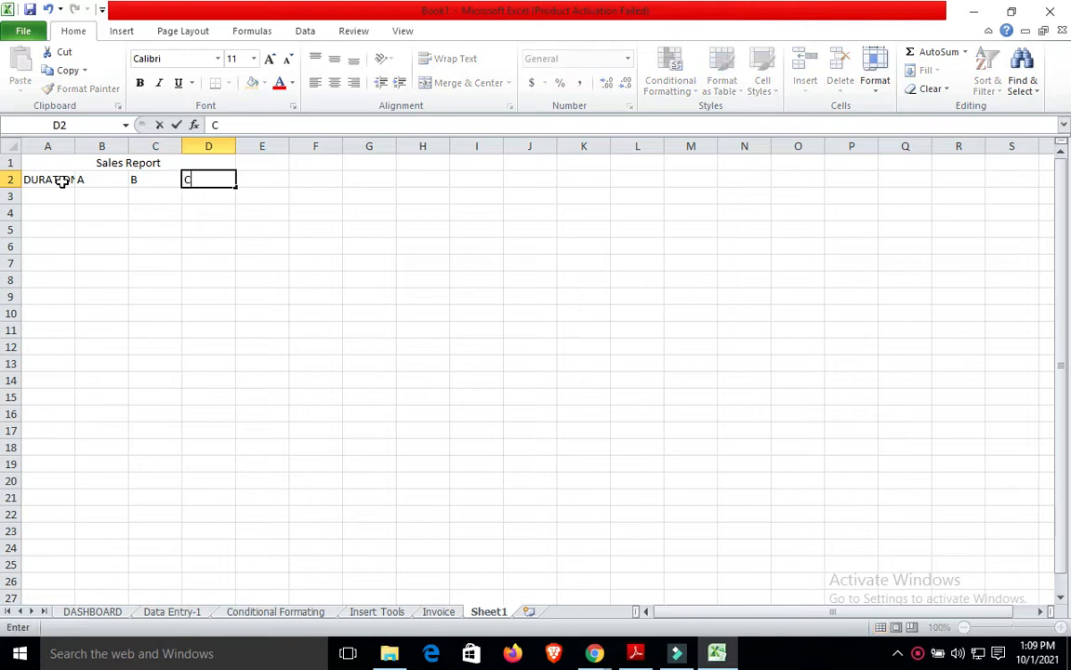
{"action": "key", "text": "Return"}
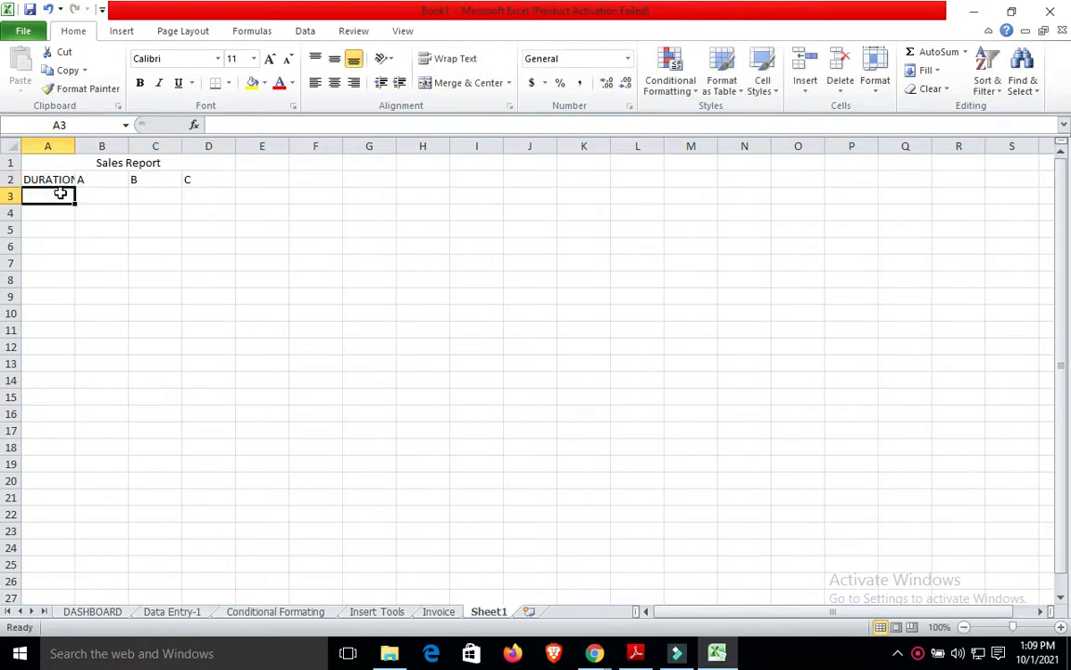
Enter Quarter 1 and Quarter 2 in A3 and A4, fixing the quarter number.
{"action": "type", "text": "Qu"}
{"action": "key", "text": "BackSpace"}
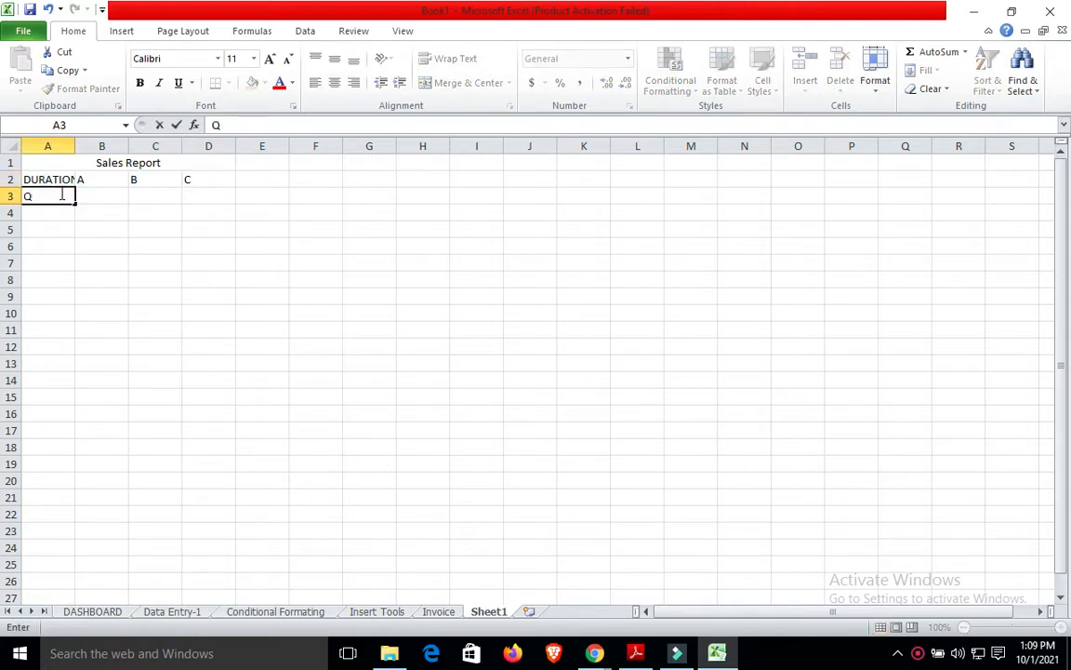
{"action": "type", "text": "uarter"}
{"action": "key", "text": "Return"}
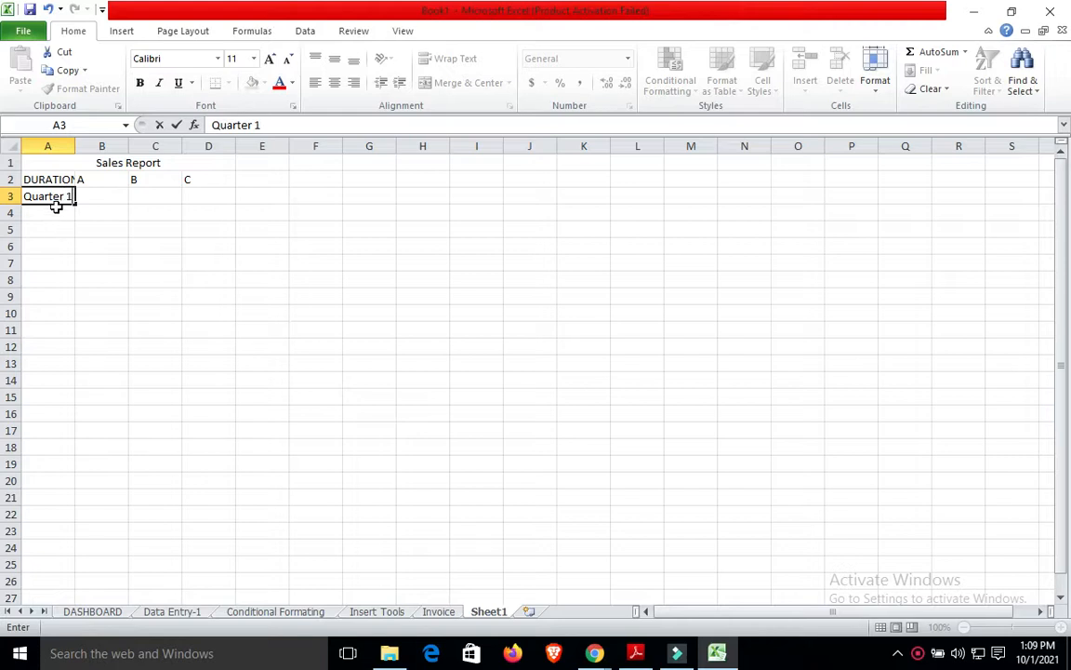
{"action": "left_click", "coordinate": [56, 208]}
{"action": "type", "text": "Quarter 1"}
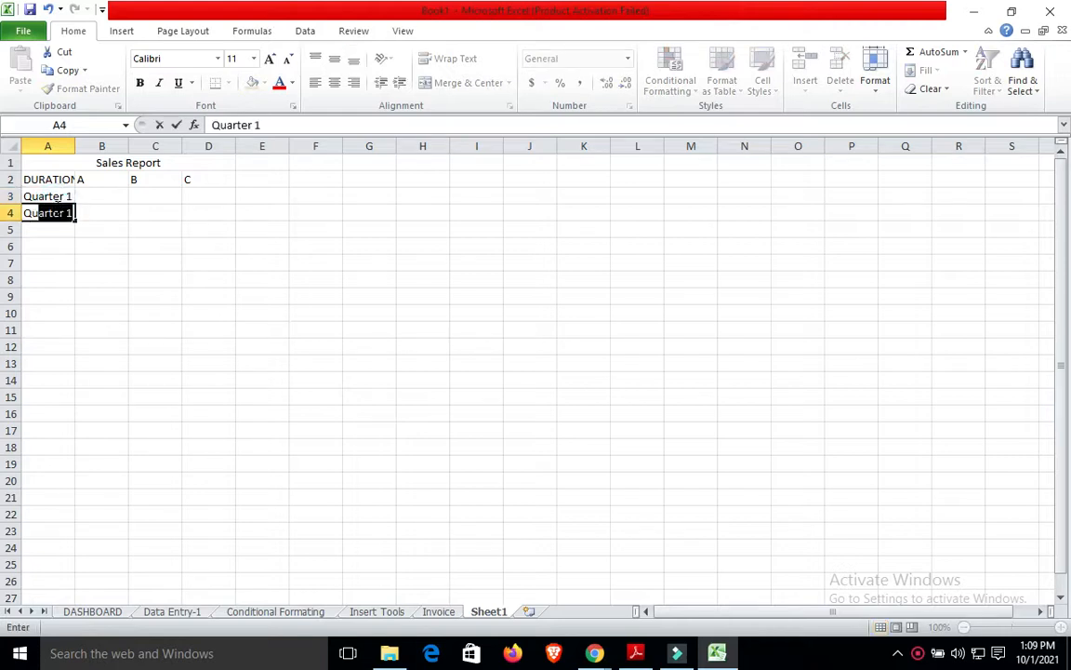
{"action": "key", "text": "Tab"}
{"action": "type", "text": "2"}
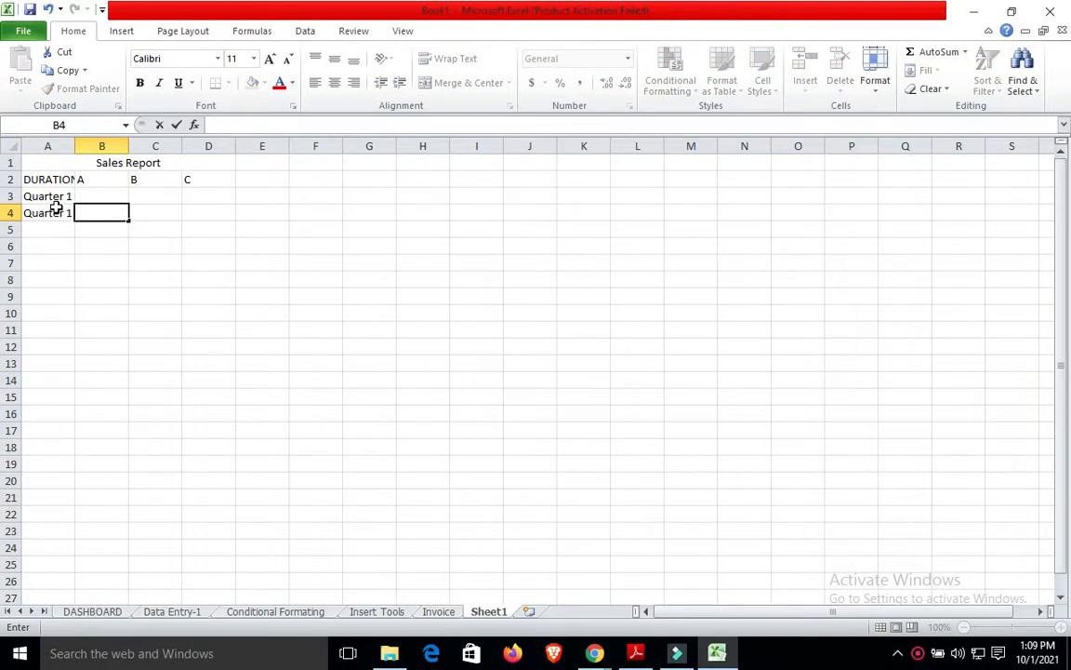
{"action": "double_click", "coordinate": [69, 212]}
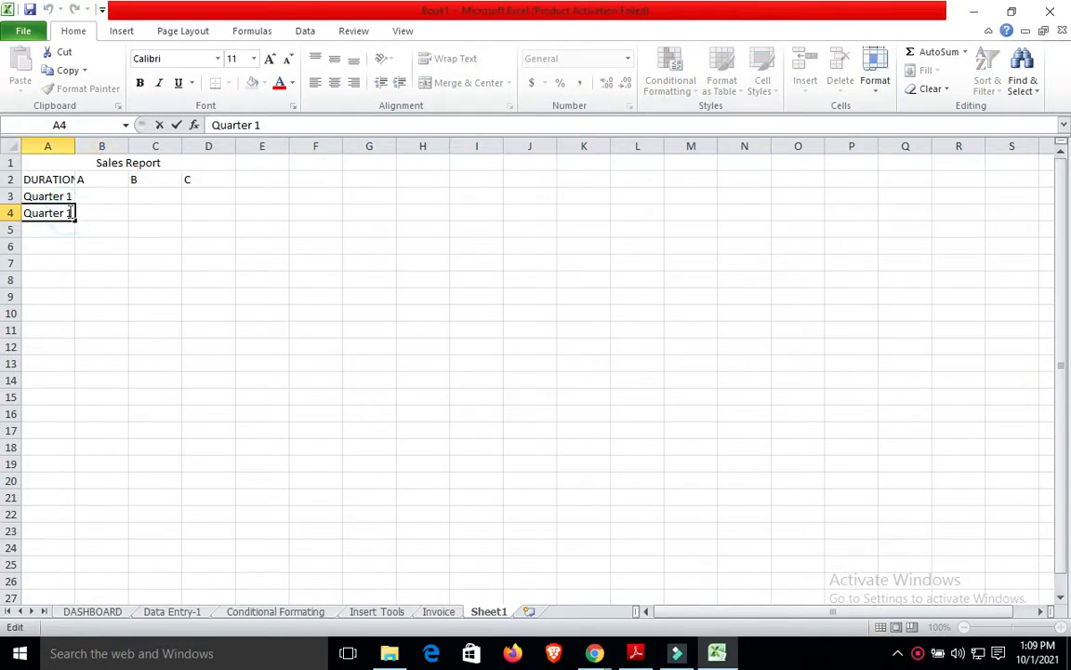
{"action": "double_click", "coordinate": [69, 212]}
{"action": "type", "text": "3"}
{"action": "key", "text": "BackSpace"}
{"action": "type", "text": "2"}
{"action": "left_click", "coordinate": [57, 229]}
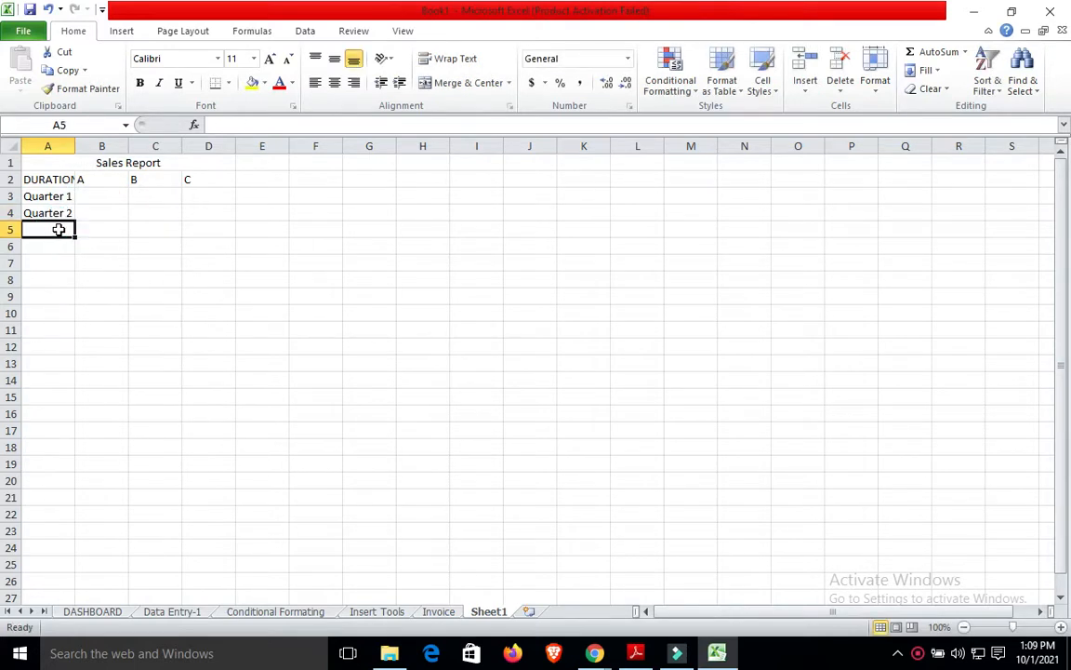
Type Quarter 3 and Quarter 4 in A5 and A6.
{"action": "type", "text": "Quarter 3"}
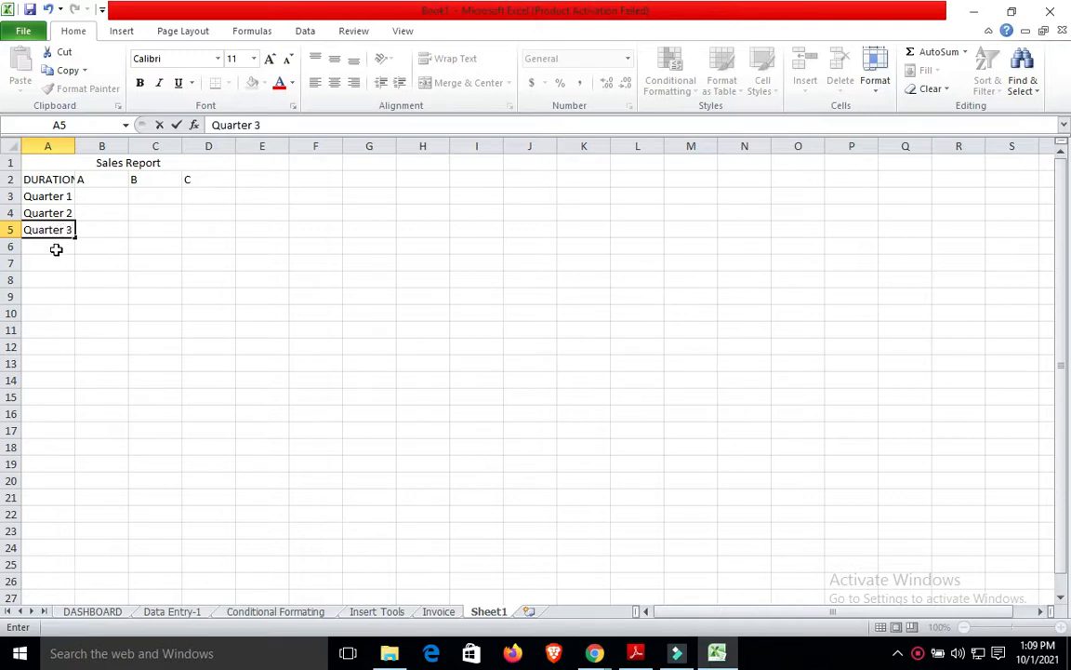
{"action": "left_click", "coordinate": [56, 248]}
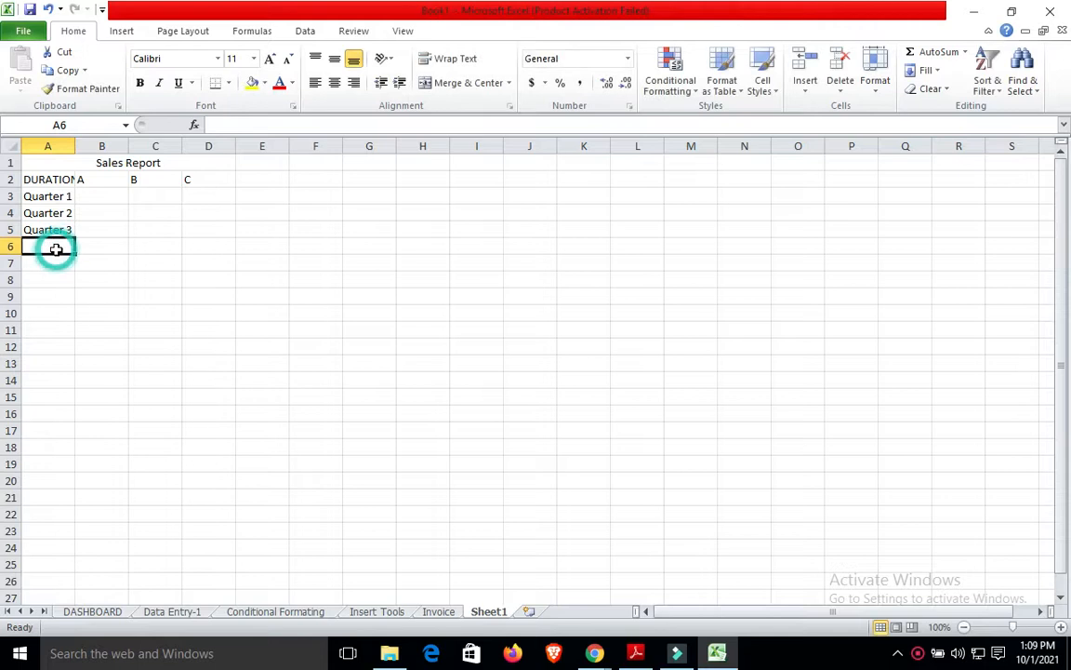
{"action": "type", "text": "Qyuarter 4"}
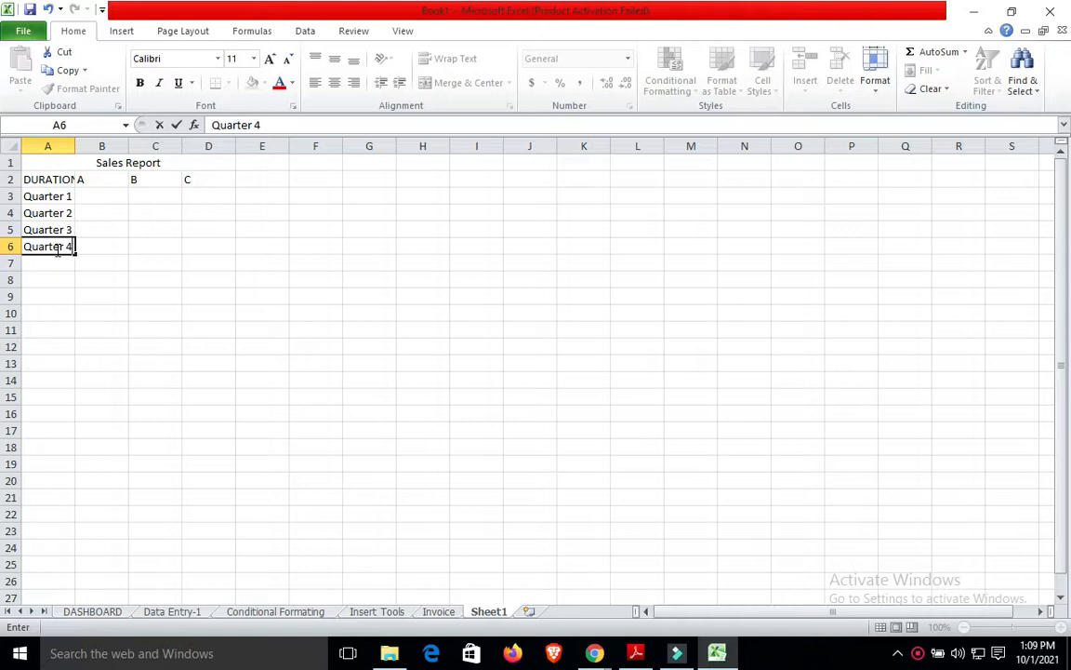
Enter 6000, 5000, 4000 in B3:D3 and 3000, 2500, 4000 in B4:D4.
{"action": "left_click", "coordinate": [112, 264]}
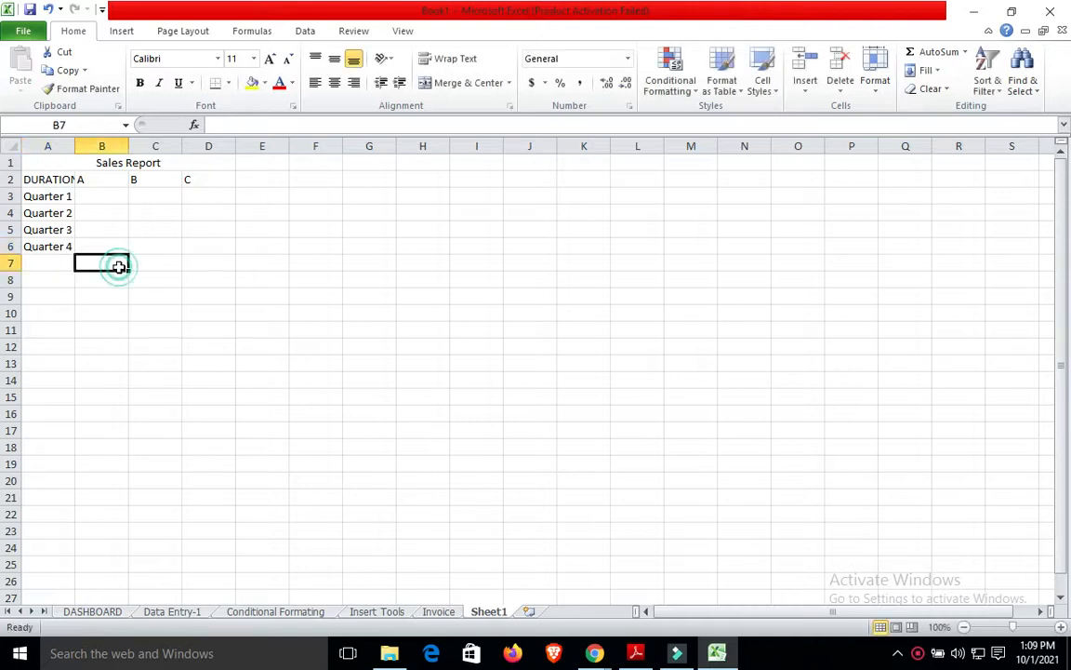
{"action": "left_click", "coordinate": [122, 193]}
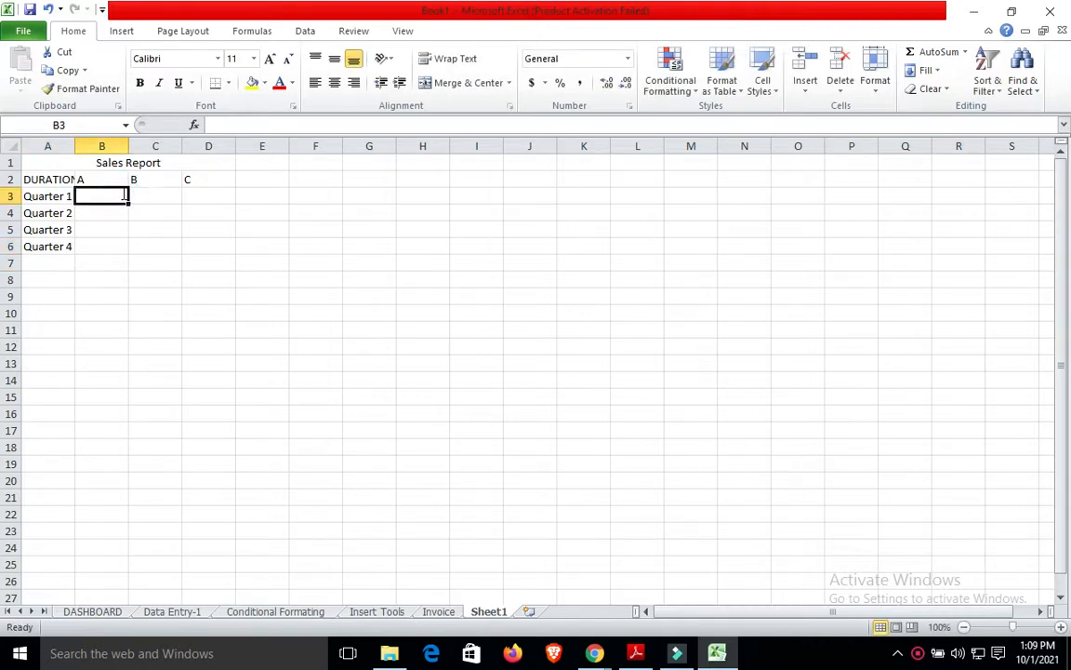
{"action": "type", "text": "6000"}
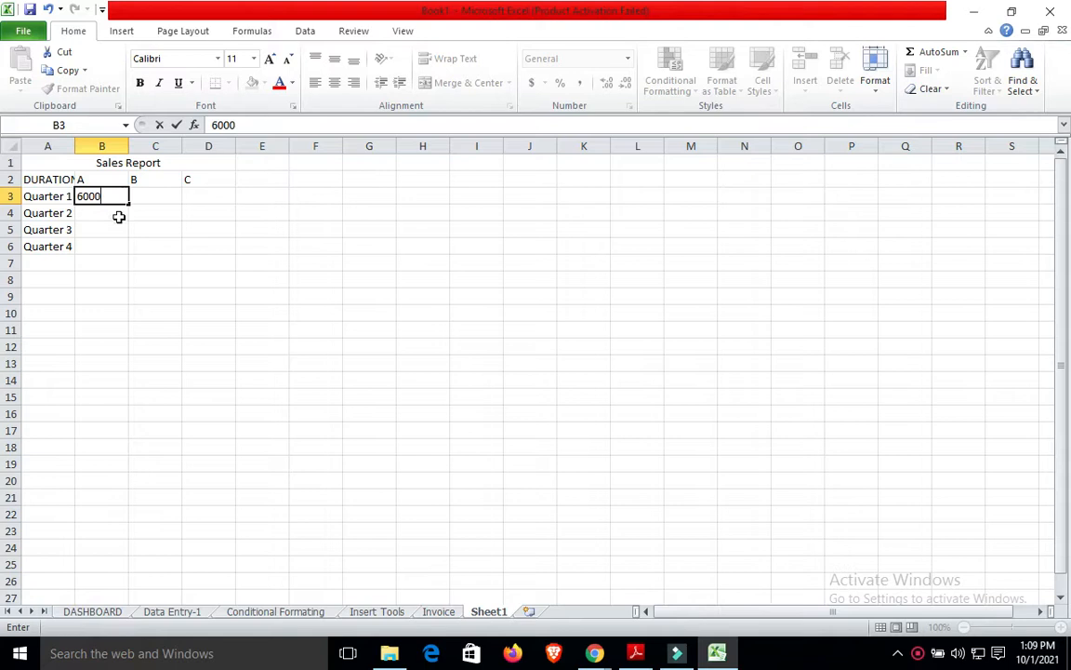
{"action": "left_click", "coordinate": [148, 196]}
{"action": "type", "text": "5"}
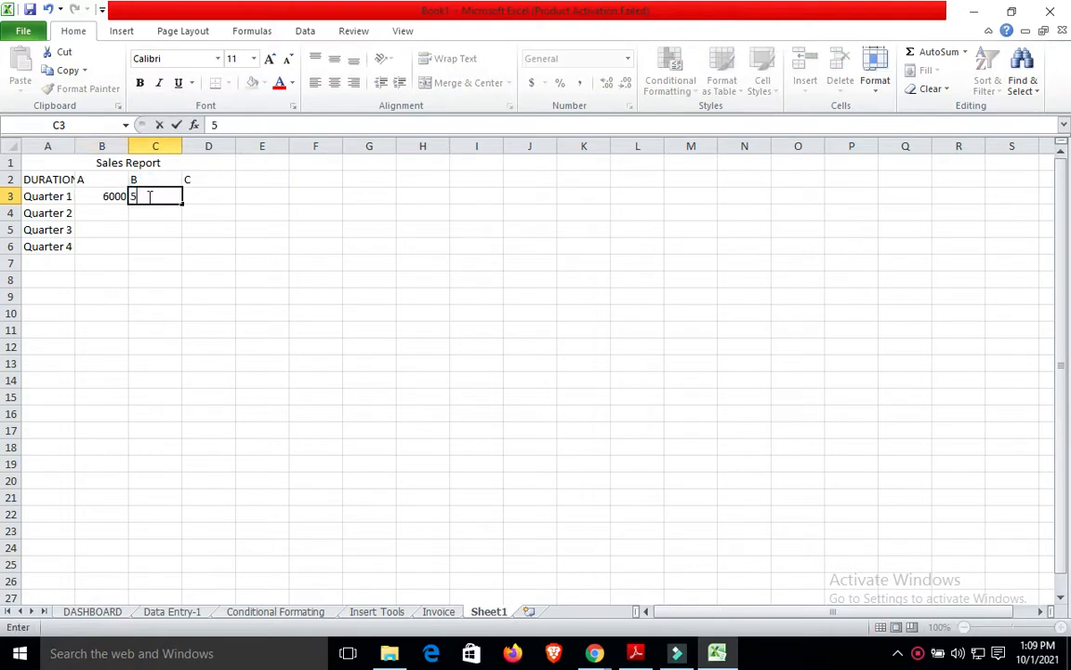
{"action": "type", "text": "000"}
{"action": "left_click", "coordinate": [198, 196]}
{"action": "type", "text": "4000"}
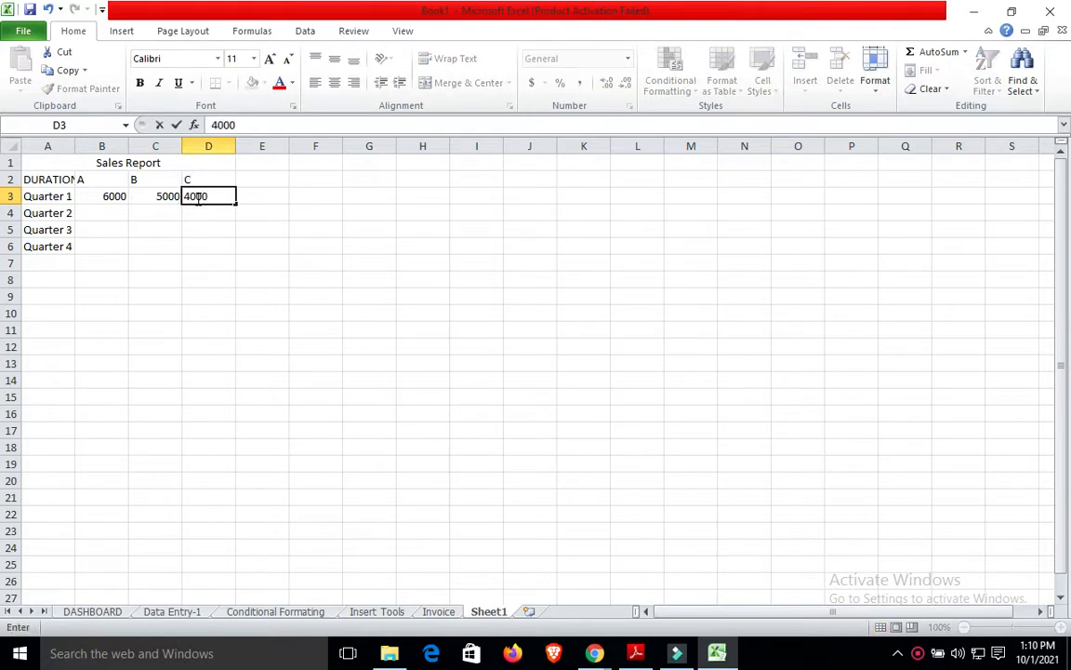
{"action": "left_click", "coordinate": [102, 211]}
{"action": "type", "text": "3000"}
{"action": "left_click", "coordinate": [163, 215]}
{"action": "type", "text": "2500"}
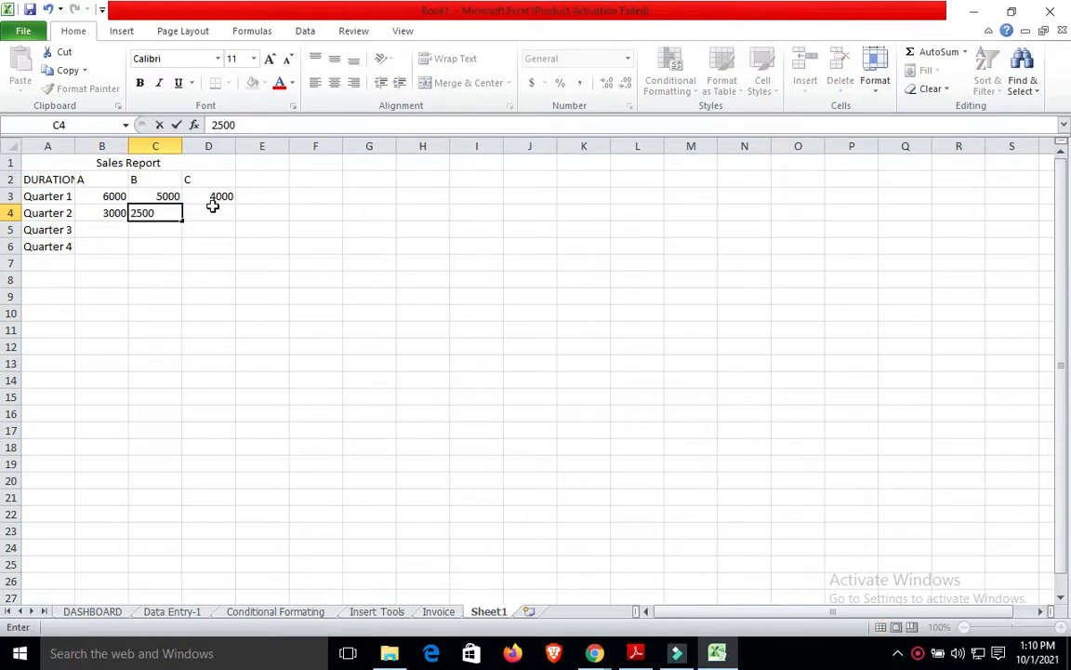
{"action": "left_click", "coordinate": [212, 207]}
{"action": "type", "text": "4000"}
Enter 7000, 5000, 3000 in B5:D5 and 2000, 2500, 5000 in B6:D6.
{"action": "left_click", "coordinate": [118, 228]}
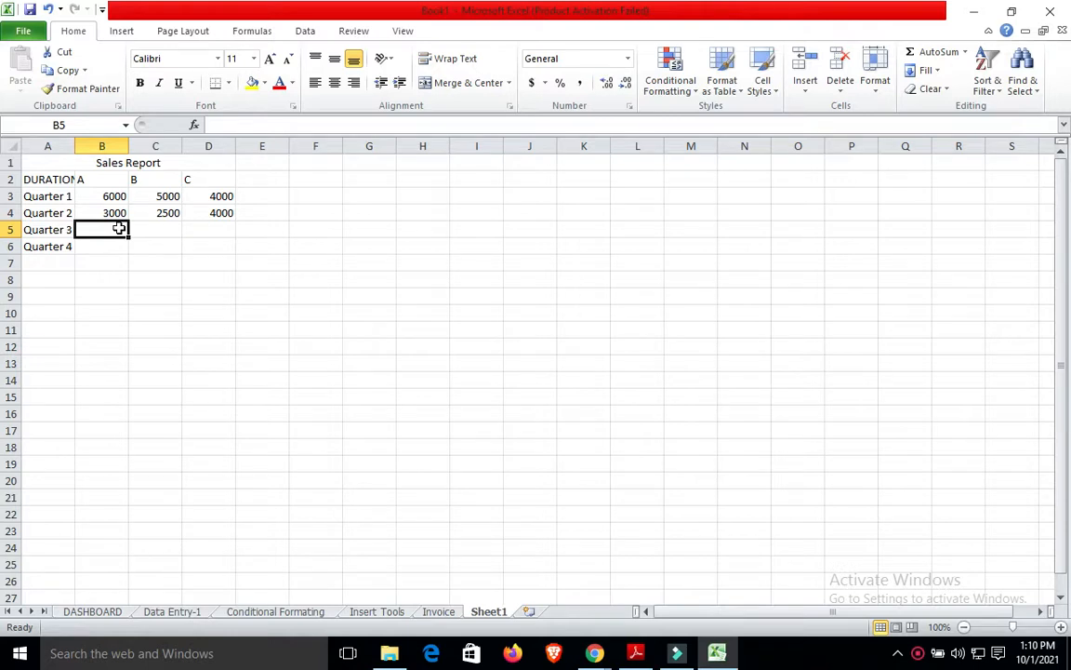
{"action": "type", "text": "7000"}
{"action": "left_click", "coordinate": [172, 228]}
{"action": "type", "text": "5000"}
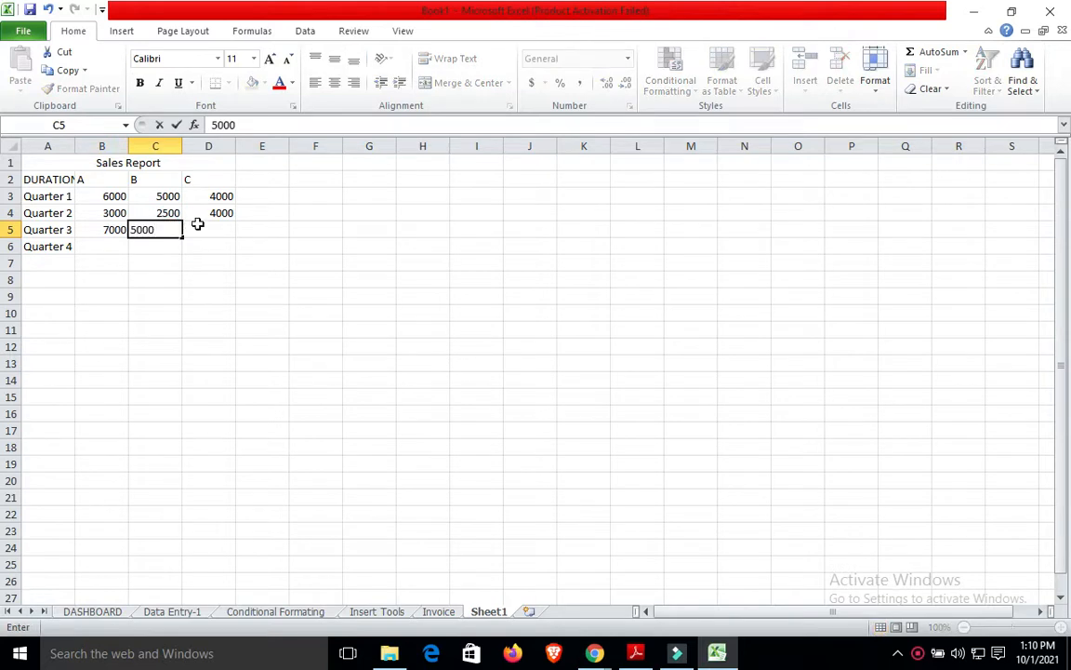
{"action": "left_click", "coordinate": [217, 214]}
{"action": "left_click", "coordinate": [220, 233]}
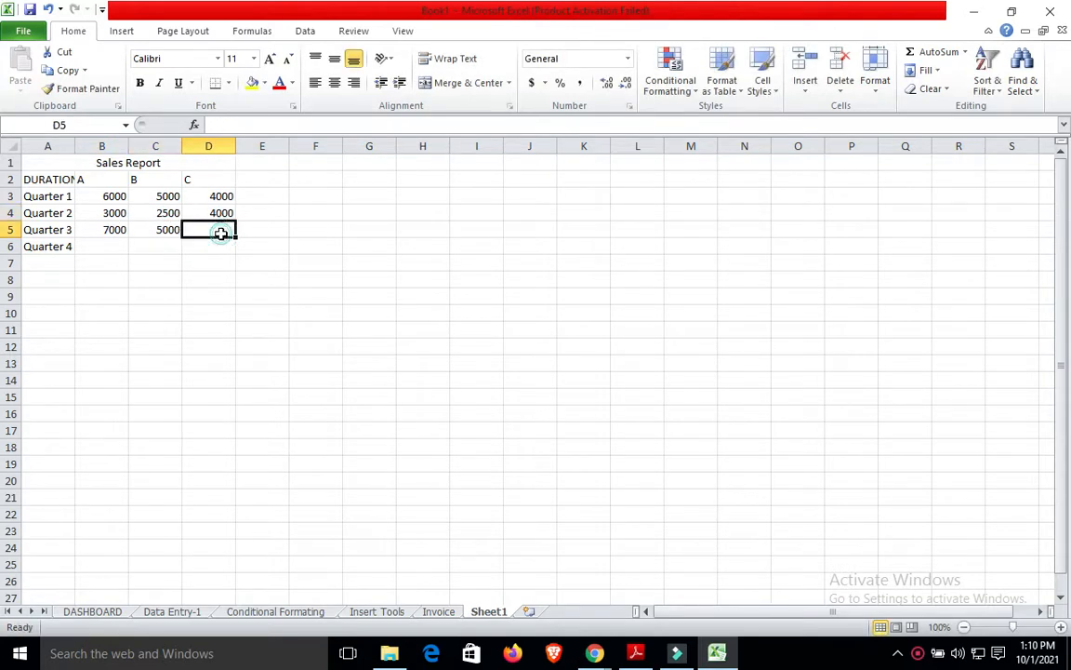
{"action": "type", "text": "3000"}
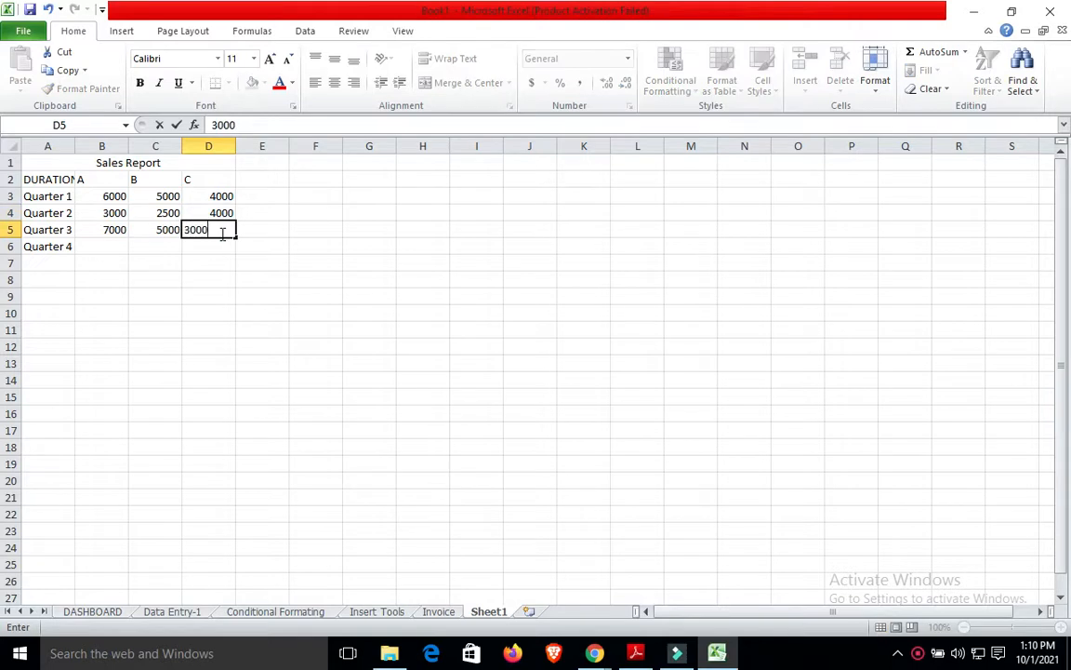
{"action": "left_click", "coordinate": [113, 249]}
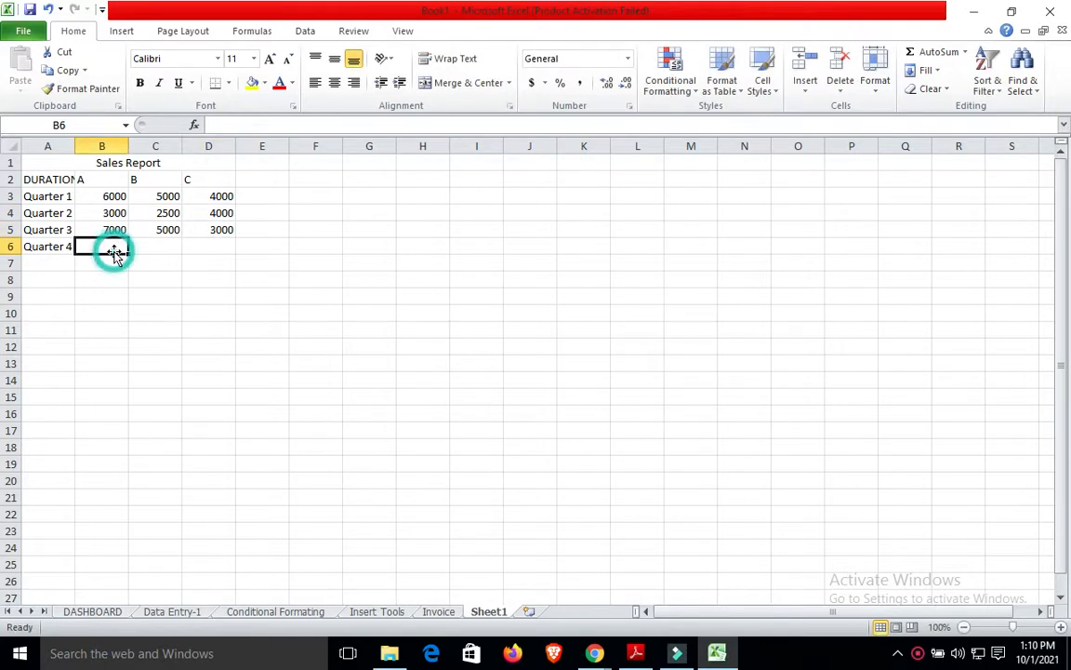
{"action": "type", "text": "2000"}
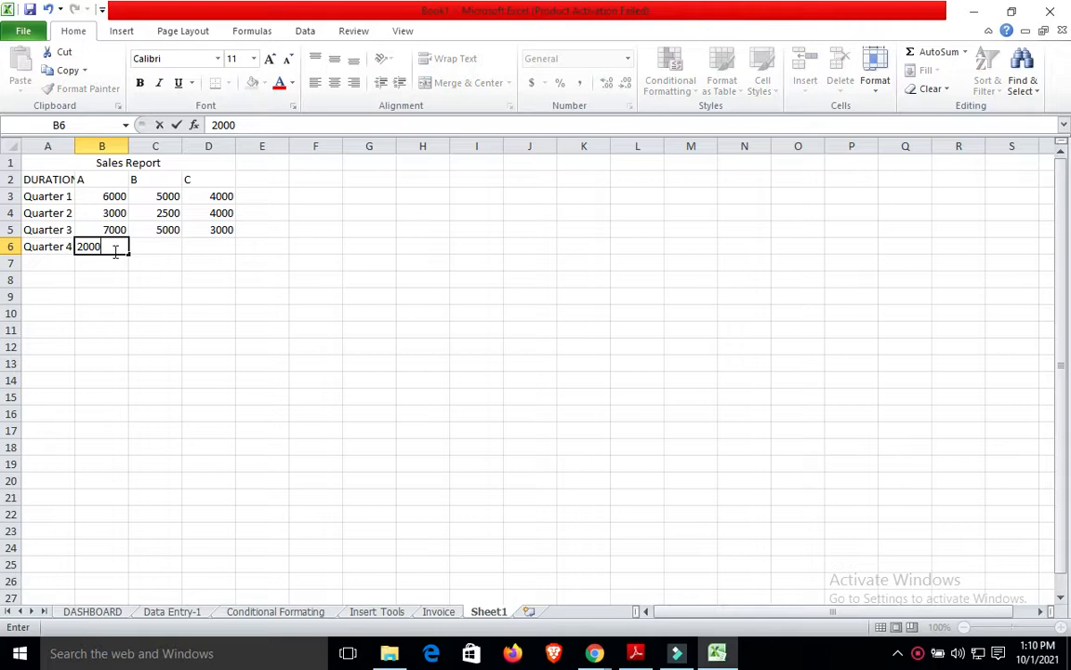
{"action": "left_click", "coordinate": [168, 248]}
{"action": "type", "text": "2500"}
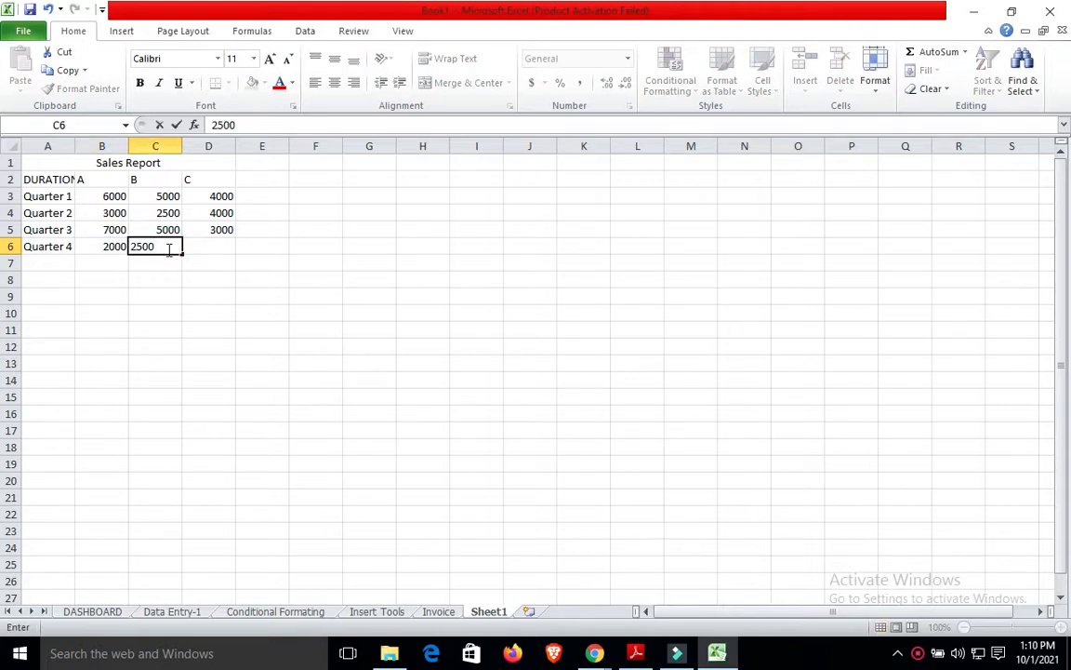
{"action": "left_click", "coordinate": [223, 247]}
{"action": "type", "text": "5000"}
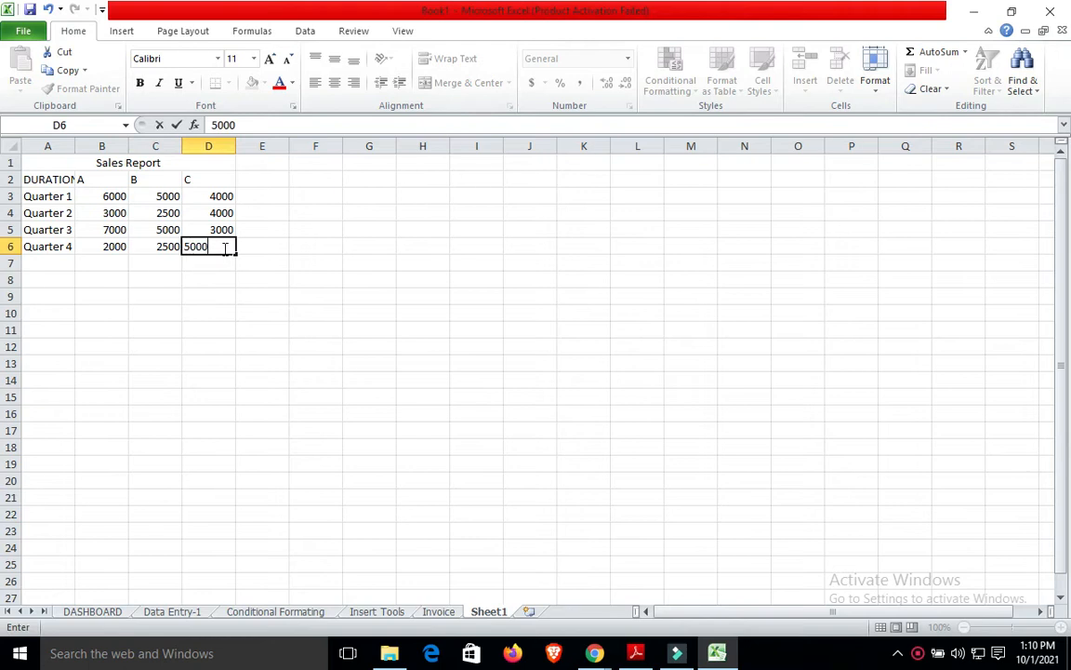
{"action": "left_click", "coordinate": [367, 284]}
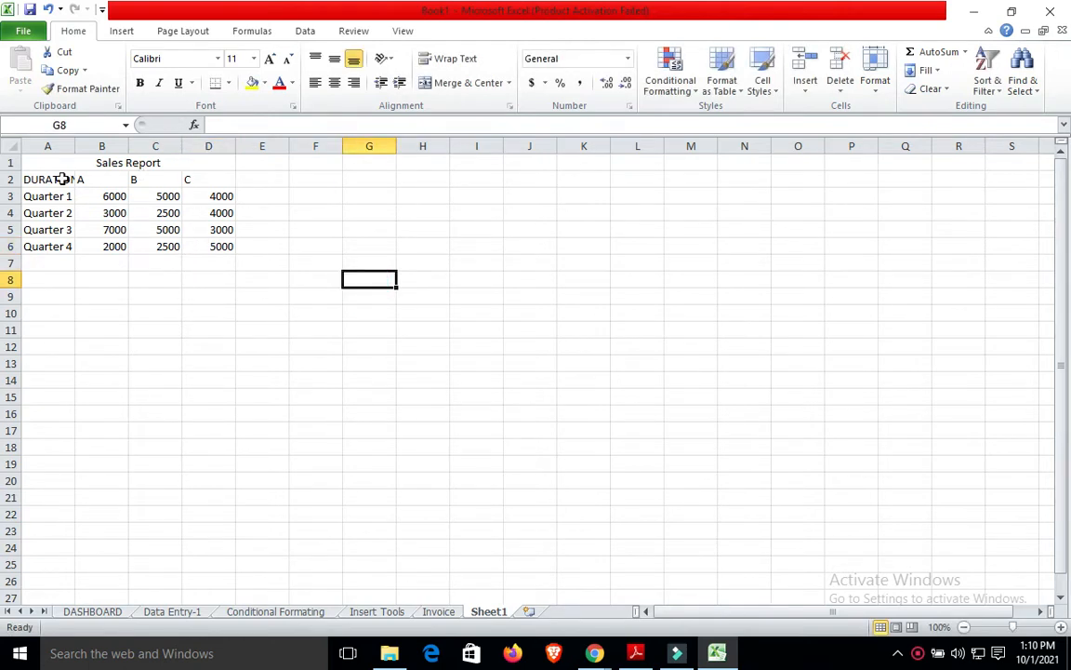
Widen column A to fit DURATION and select the Sales Report title.
{"action": "left_click_drag", "start_coordinate": [74, 146], "coordinate": [90, 146]}
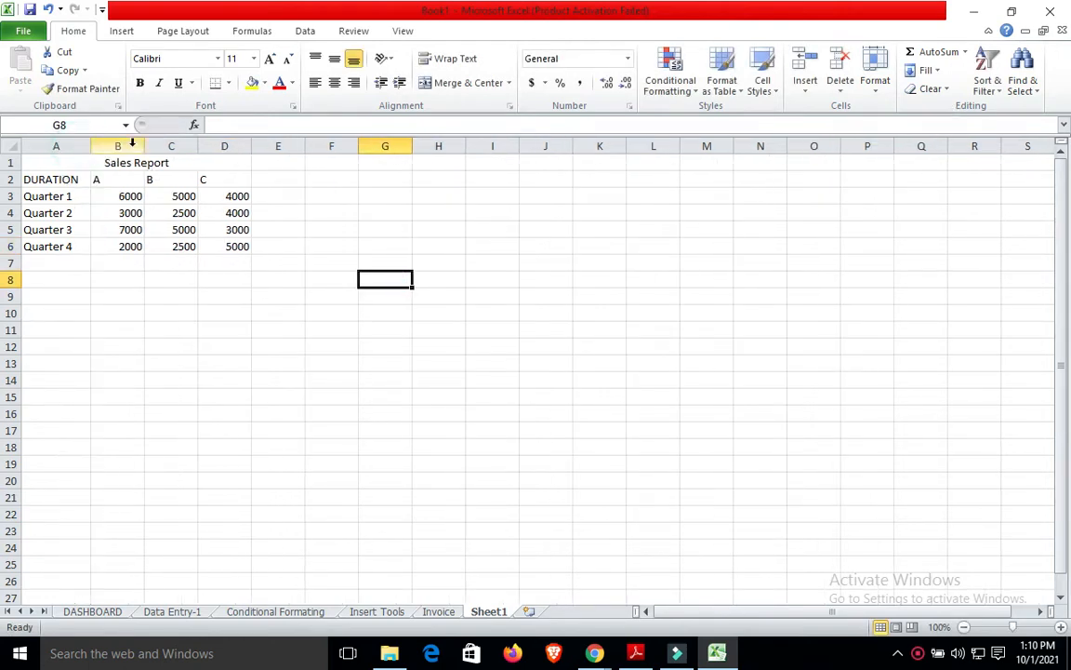
{"action": "left_click", "coordinate": [150, 162]}
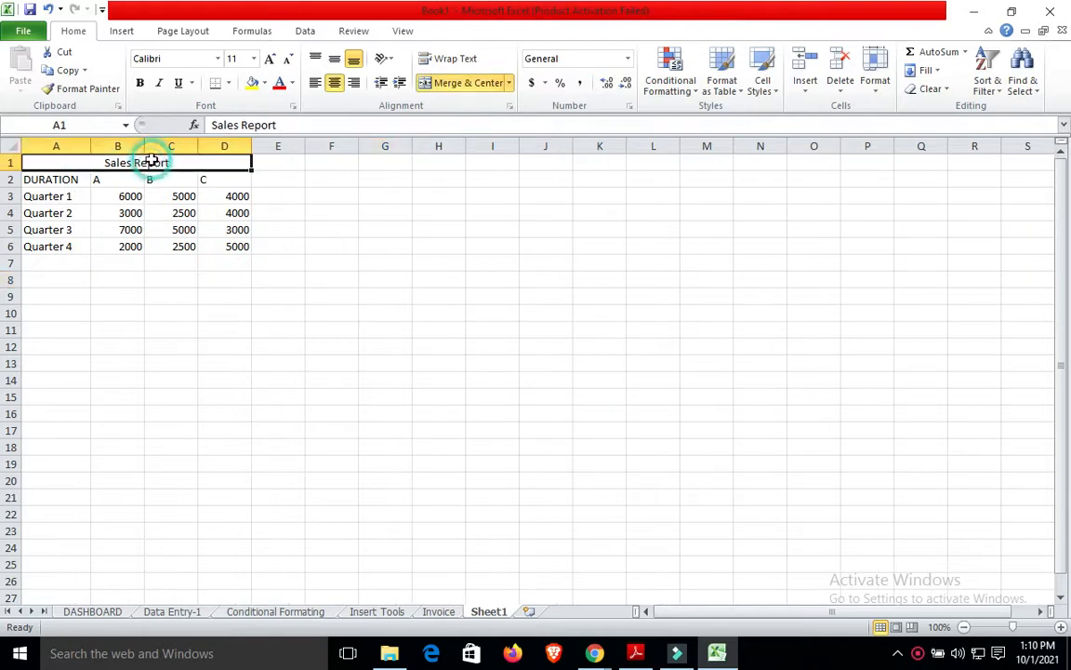
Fill the Sales Report title yellow and apply All Borders to the A1:D6 table.
{"action": "left_click", "coordinate": [258, 87]}
{"action": "left_click", "coordinate": [313, 280]}
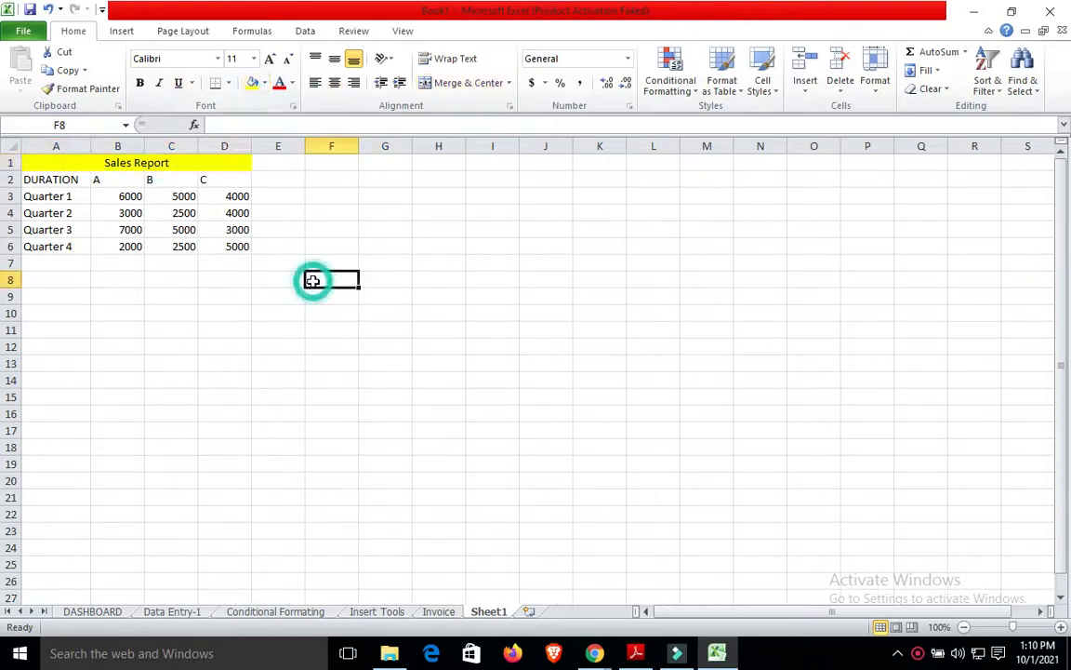
{"action": "mouse_move", "coordinate": [58, 165]}
{"action": "left_mouse_down"}
{"action": "mouse_move", "coordinate": [63, 180]}
{"action": "mouse_move", "coordinate": [57, 167]}
{"action": "left_mouse_up"}
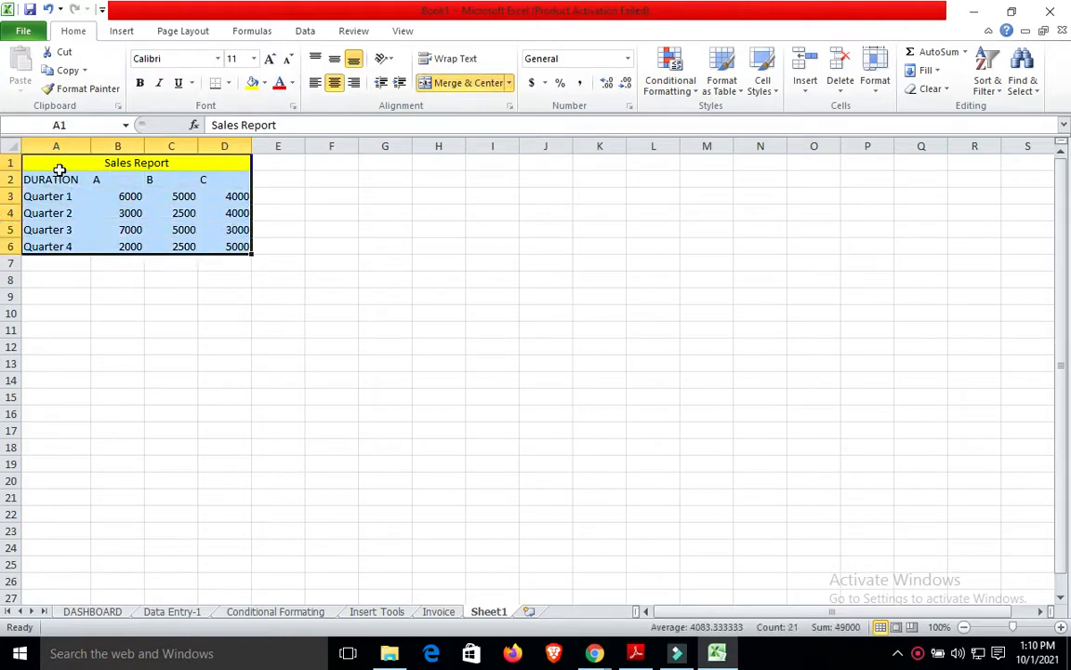
{"action": "left_click", "coordinate": [229, 84]}
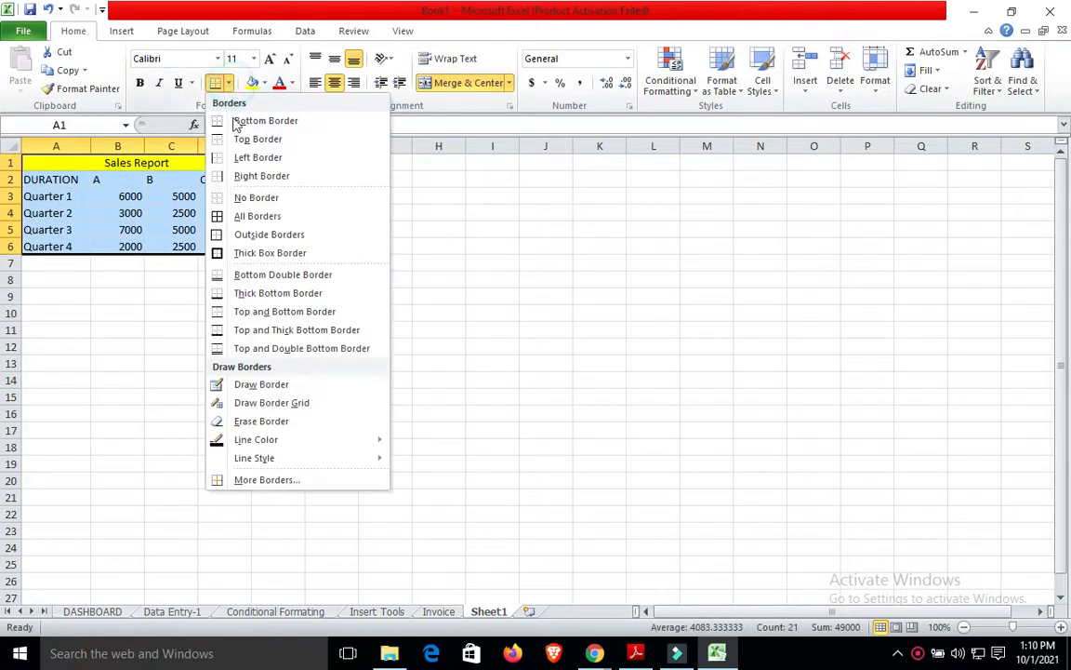
{"action": "left_click", "coordinate": [265, 221]}
{"action": "left_click", "coordinate": [415, 248]}
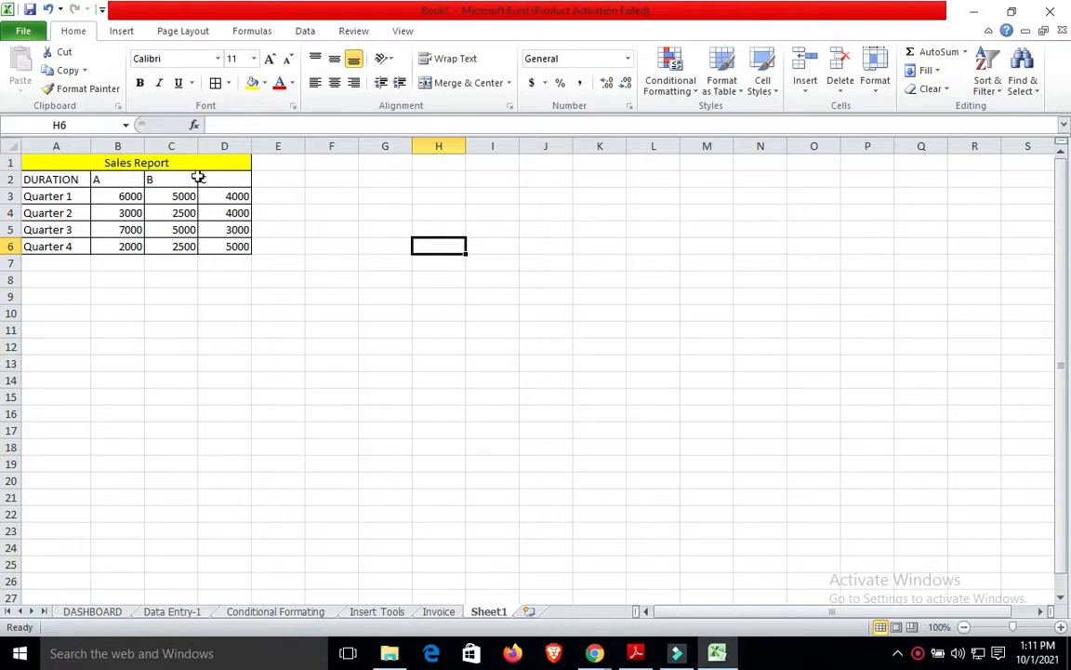
{"action": "left_click", "coordinate": [123, 32]}
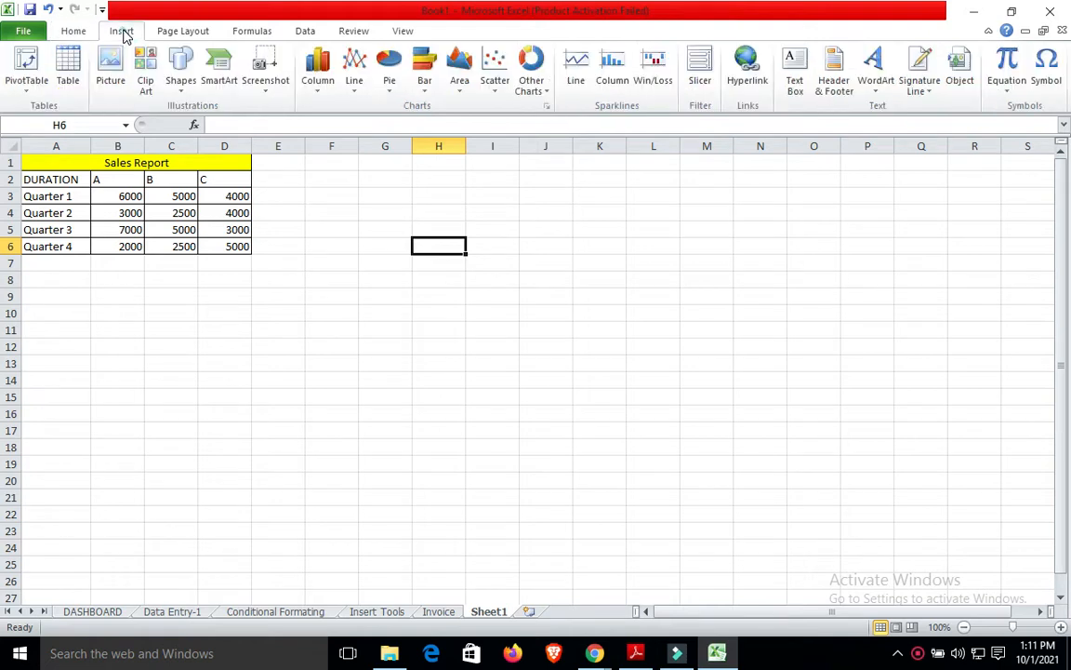
{"action": "left_click", "coordinate": [391, 80]}
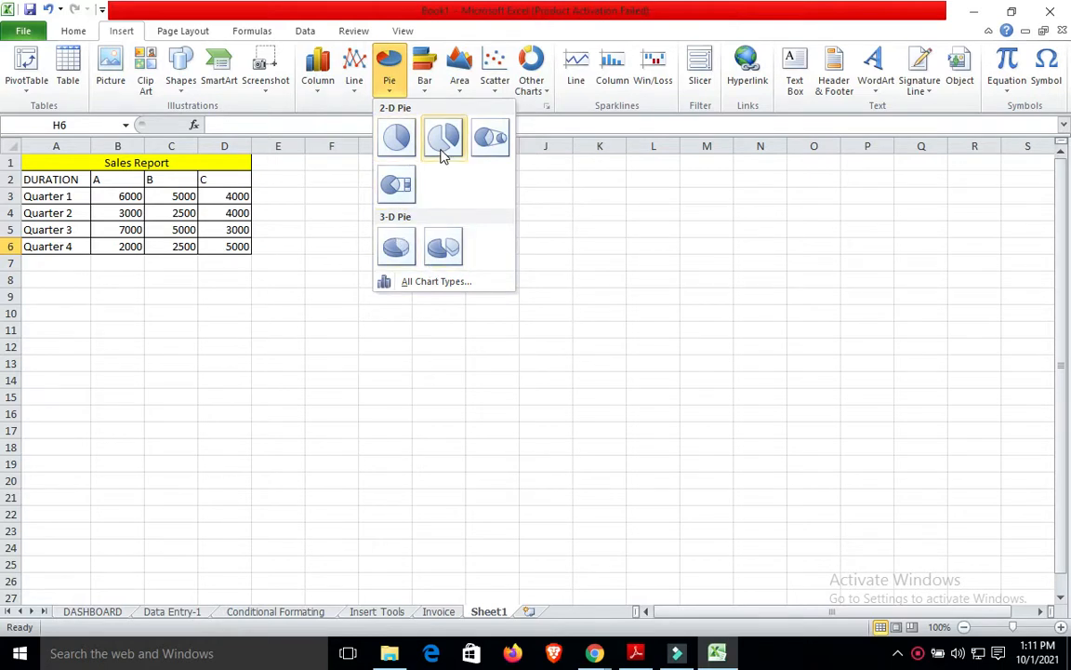
{"action": "left_click", "coordinate": [393, 134]}
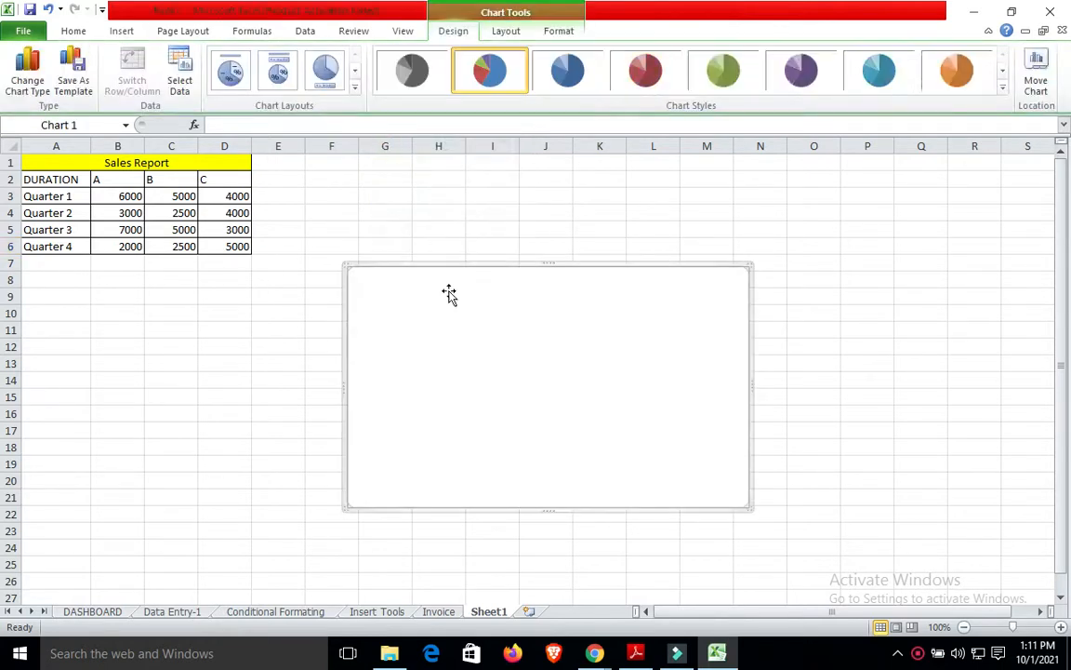
{"action": "left_click", "coordinate": [181, 83]}
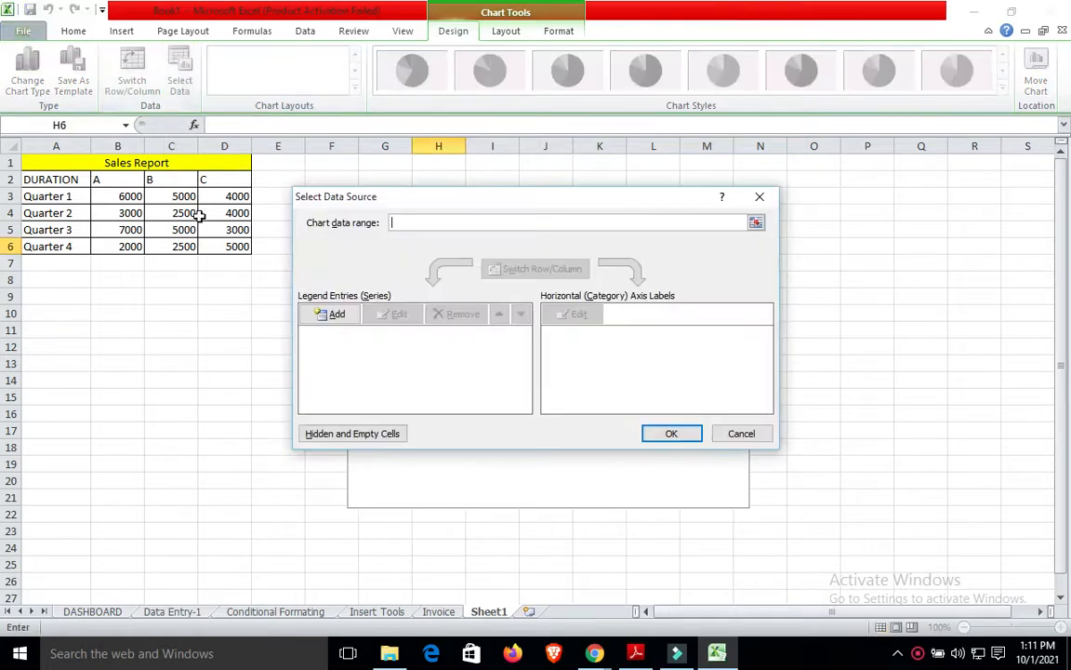
{"action": "left_click", "coordinate": [332, 314]}
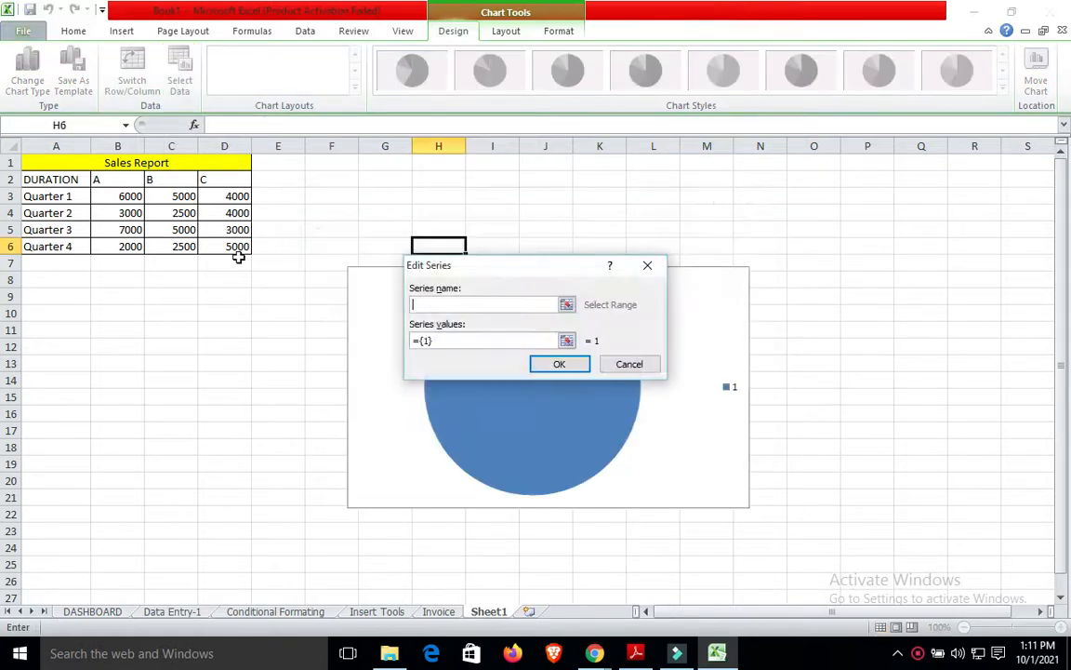
{"action": "left_click", "coordinate": [58, 196]}
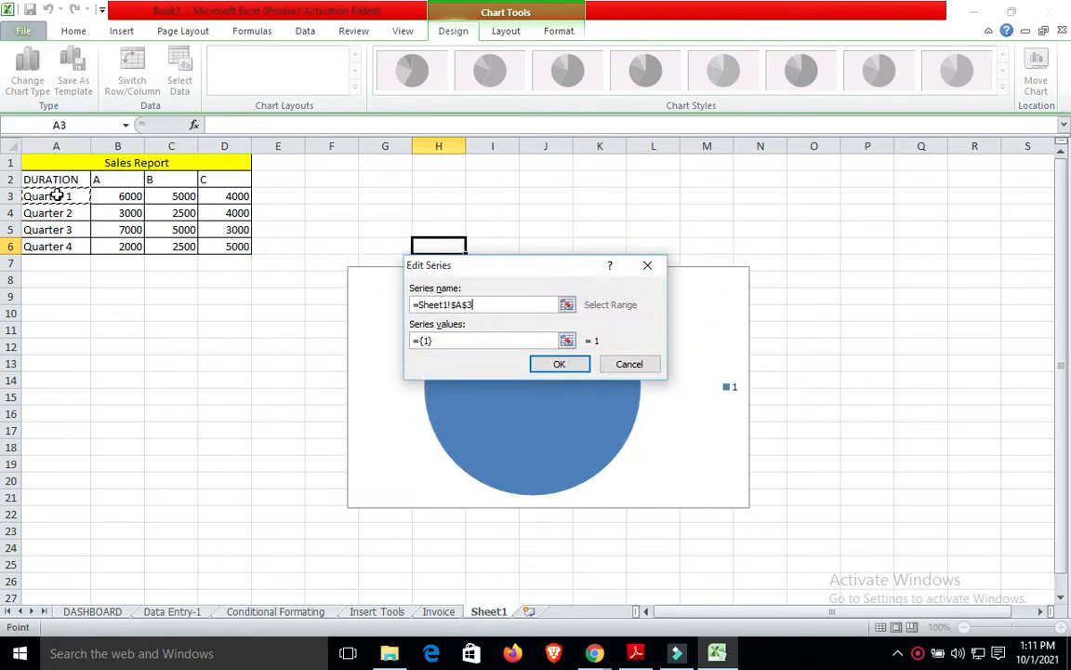
{"action": "key", "text": "shift+Right"}
{"action": "key", "text": "shift+Right"}
{"action": "key", "text": "shift+Right"}
{"action": "key", "text": "shift+Down"}
{"action": "key", "text": "shift+Down"}
{"action": "key", "text": "shift+Down"}
{"action": "key", "text": "shift+Down"}
{"action": "key", "text": "shift+Up"}
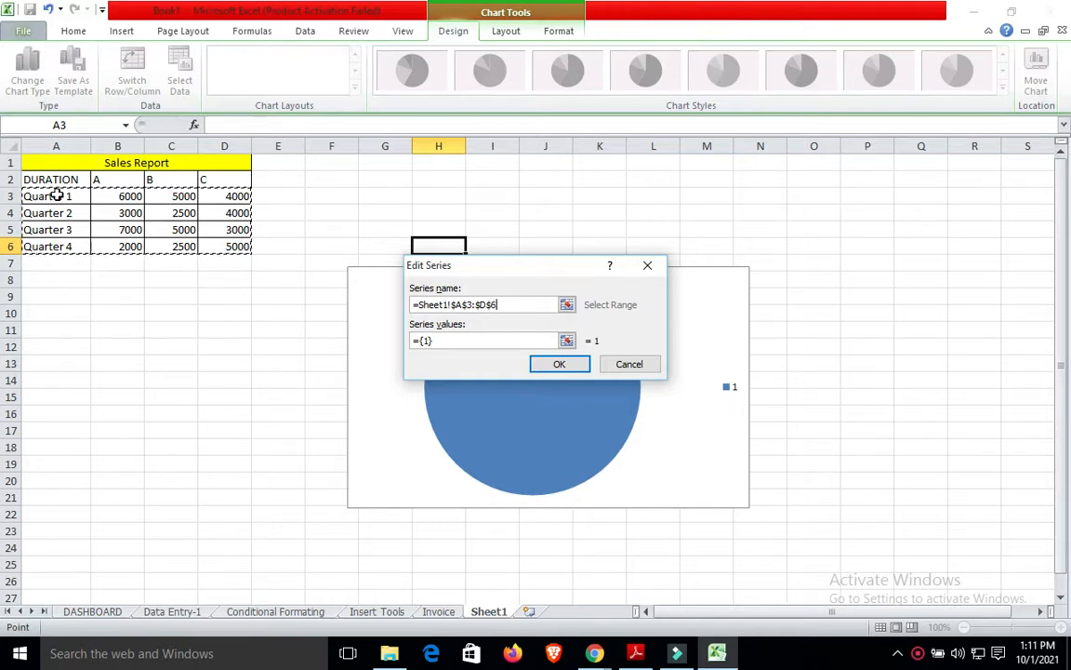
{"action": "left_click", "coordinate": [561, 365]}
{"action": "left_click", "coordinate": [539, 369]}
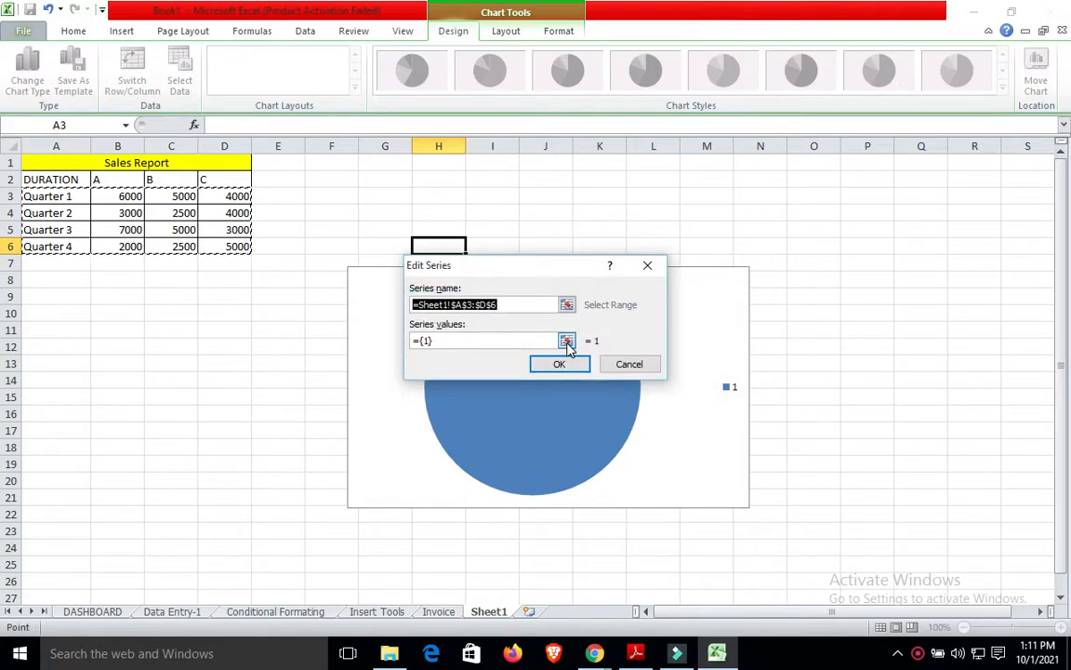
{"action": "left_click", "coordinate": [567, 342]}
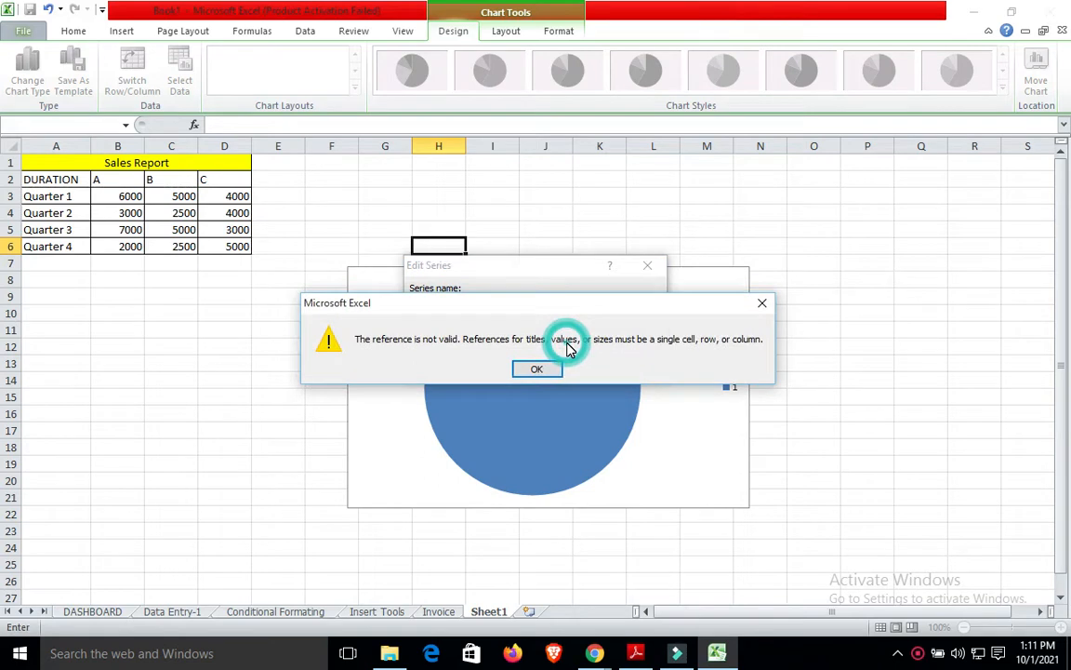
{"action": "left_click", "coordinate": [763, 303]}
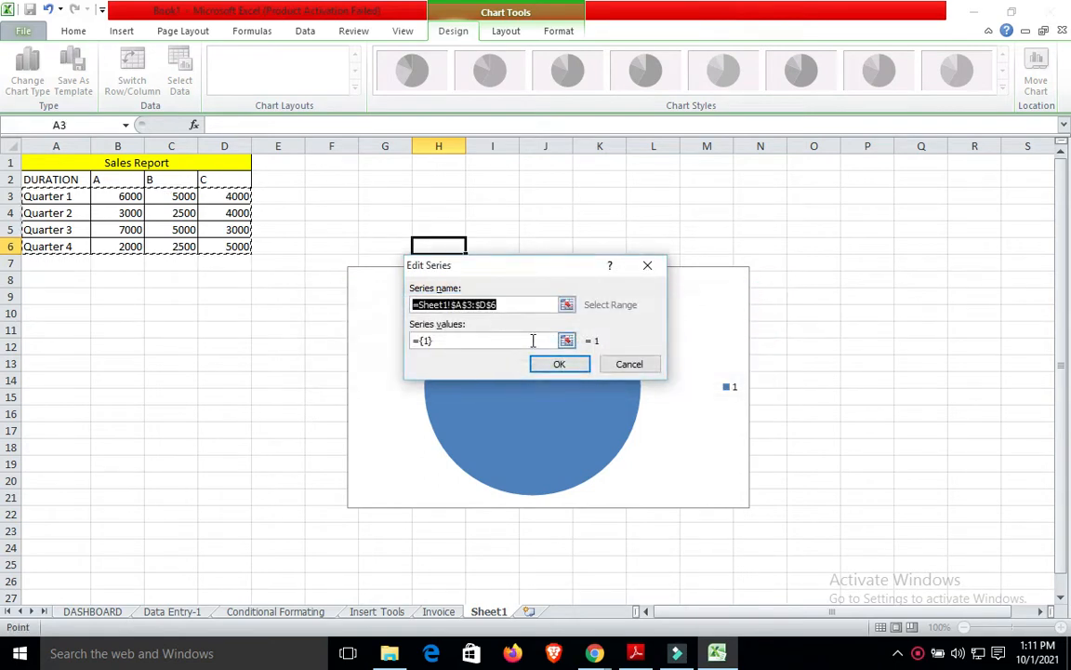
{"action": "left_click", "coordinate": [466, 341]}
{"action": "left_click", "coordinate": [541, 369]}
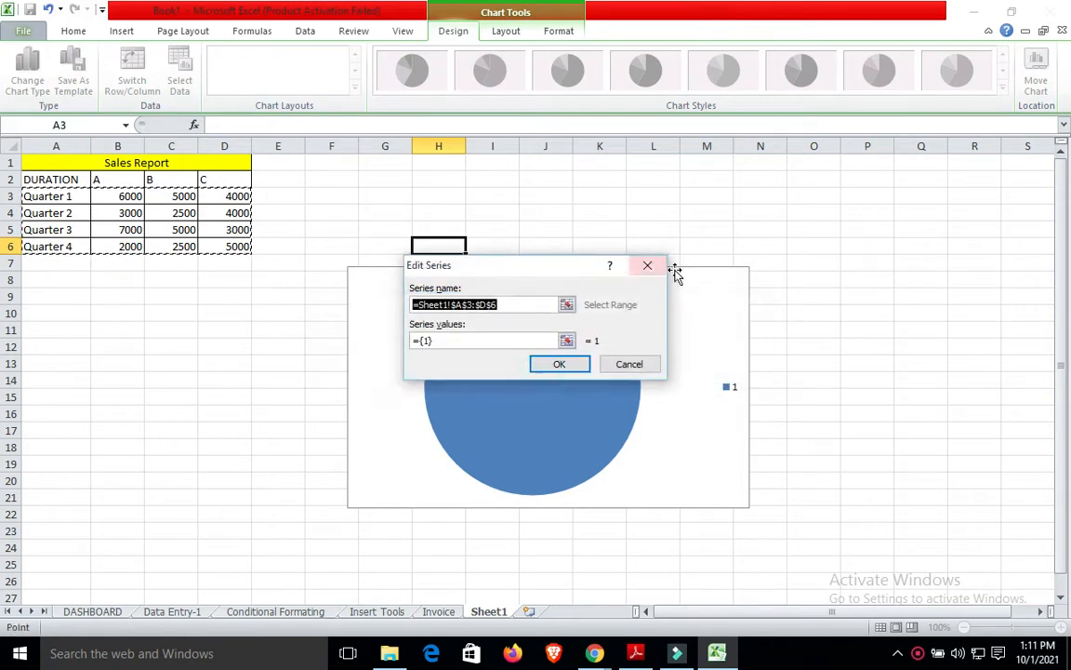
{"action": "left_click", "coordinate": [651, 266]}
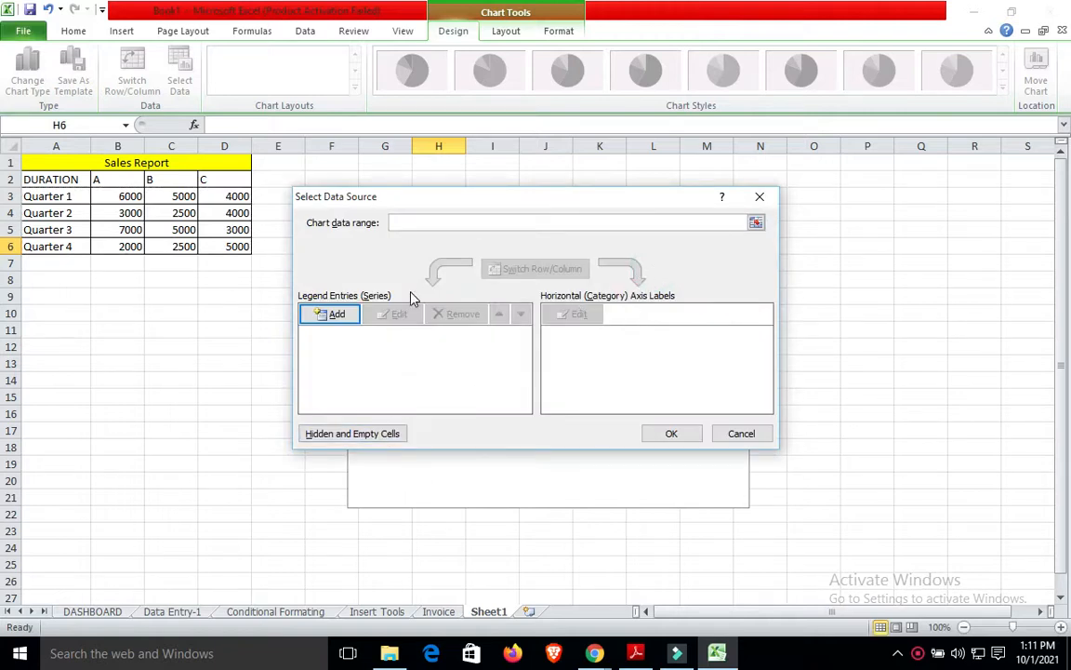
{"action": "left_click", "coordinate": [760, 196]}
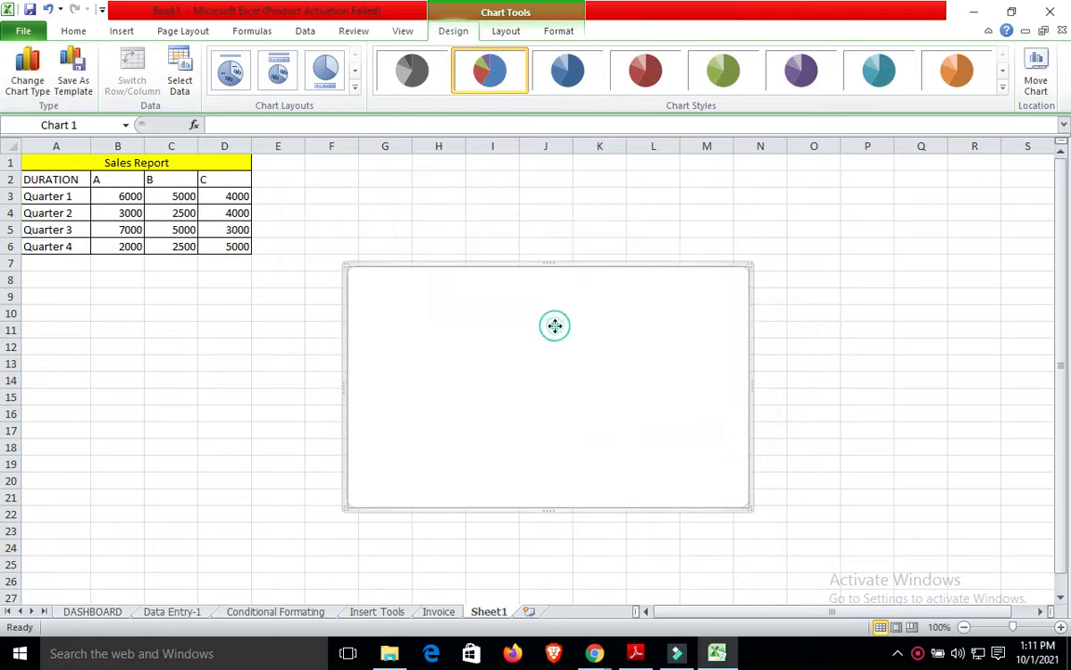
{"action": "key", "text": "Delete"}
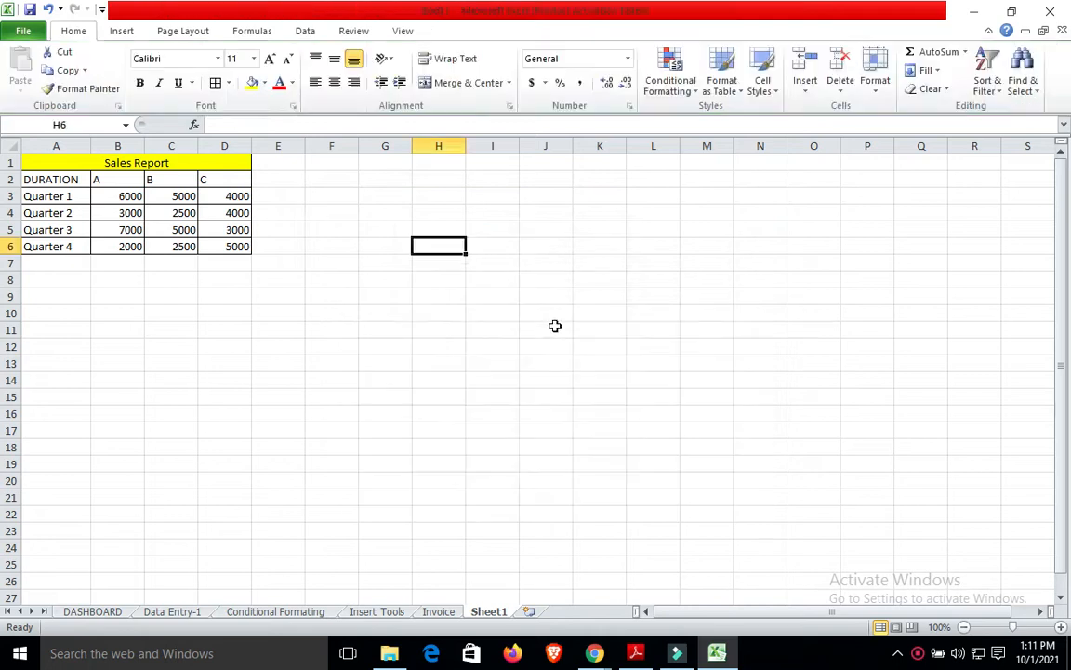
{"action": "left_click", "coordinate": [50, 179]}
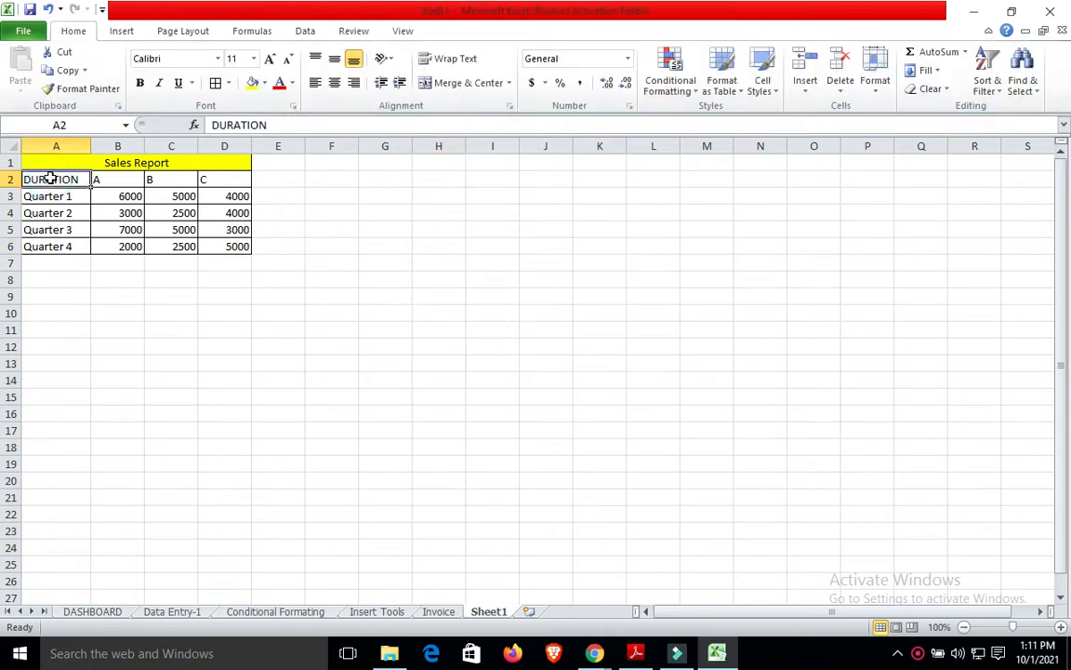
{"action": "key", "text": "shift+Right"}
{"action": "key", "text": "shift+Right"}
{"action": "key", "text": "shift+Right"}
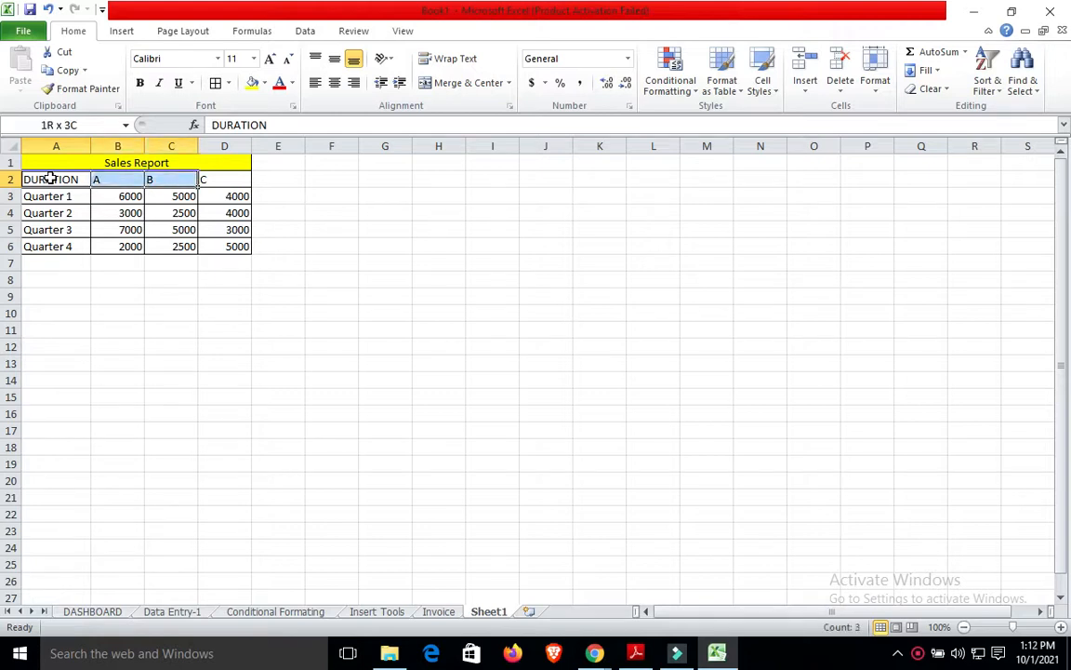
{"action": "key", "text": "shift+Down"}
{"action": "key", "text": "shift+Down"}
{"action": "key", "text": "shift+Down"}
{"action": "key", "text": "shift+Down"}
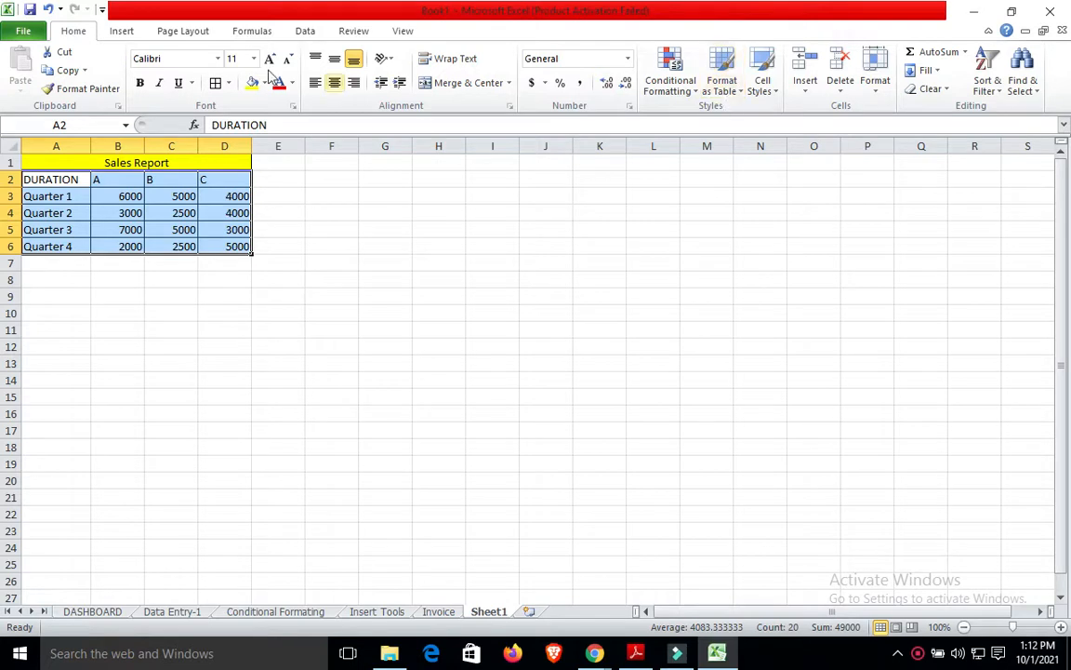
{"action": "left_click", "coordinate": [117, 34]}
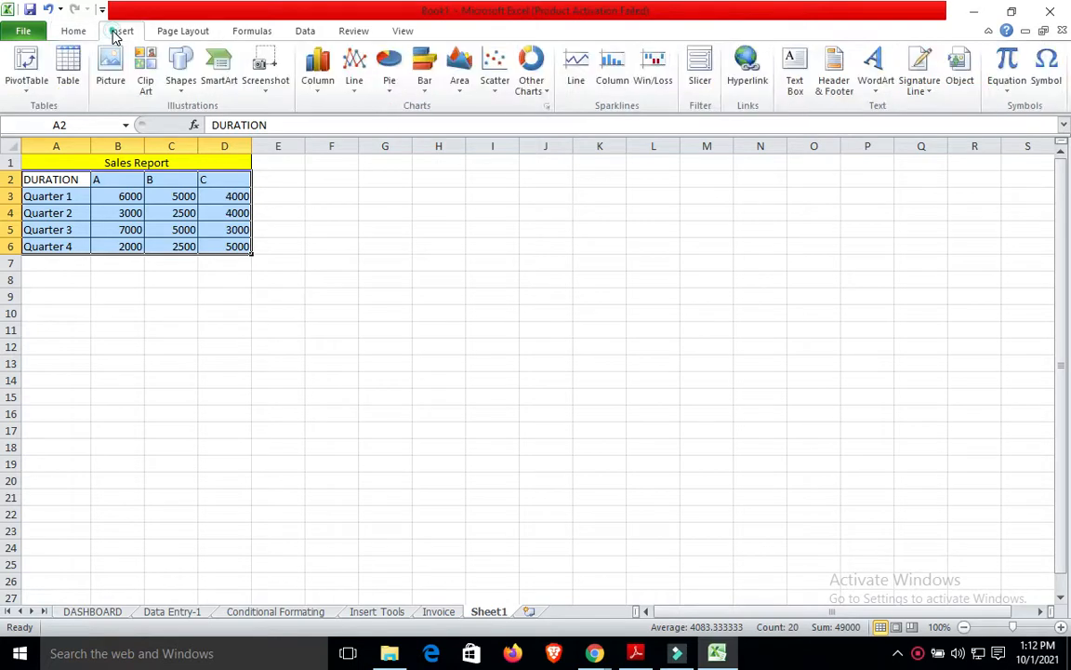
{"action": "left_click", "coordinate": [317, 95]}
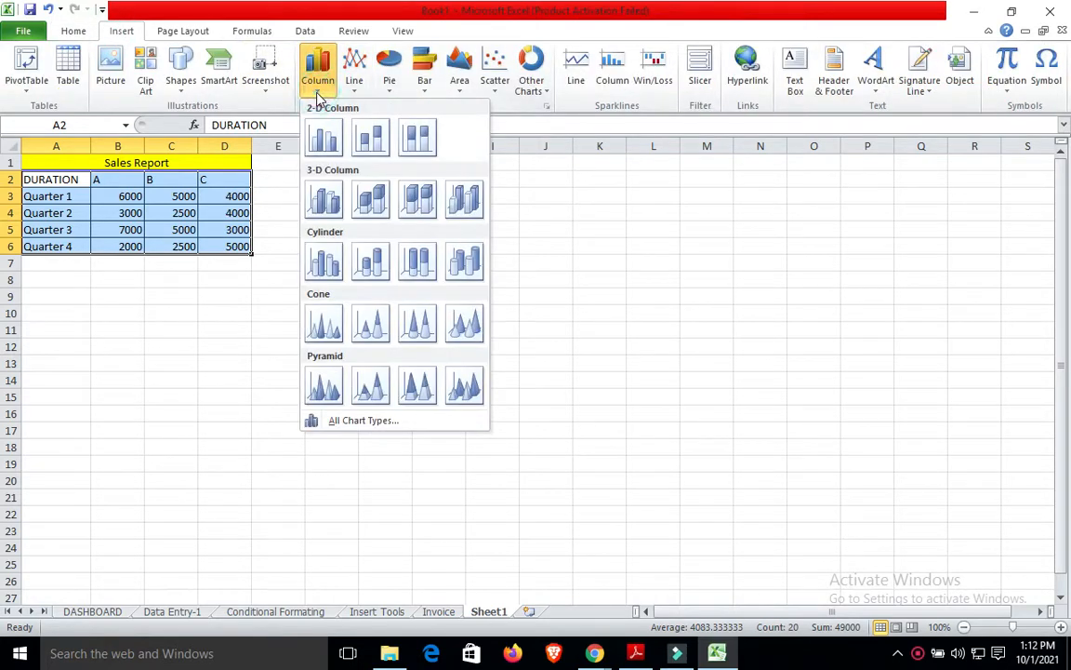
{"action": "left_click", "coordinate": [416, 262]}
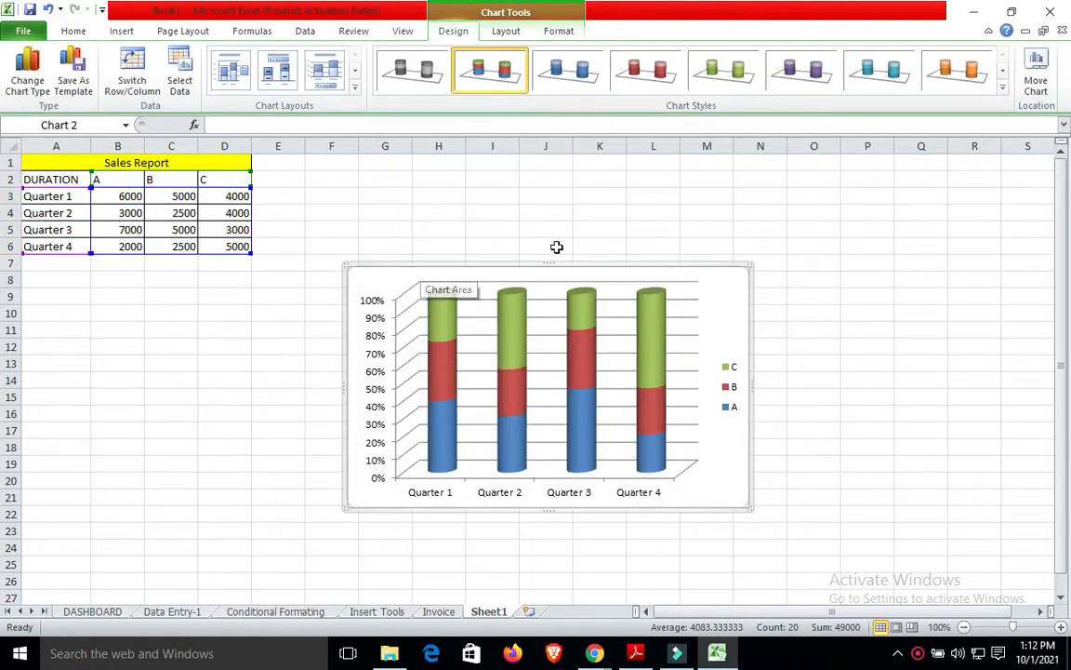
{"action": "left_click", "coordinate": [598, 267]}
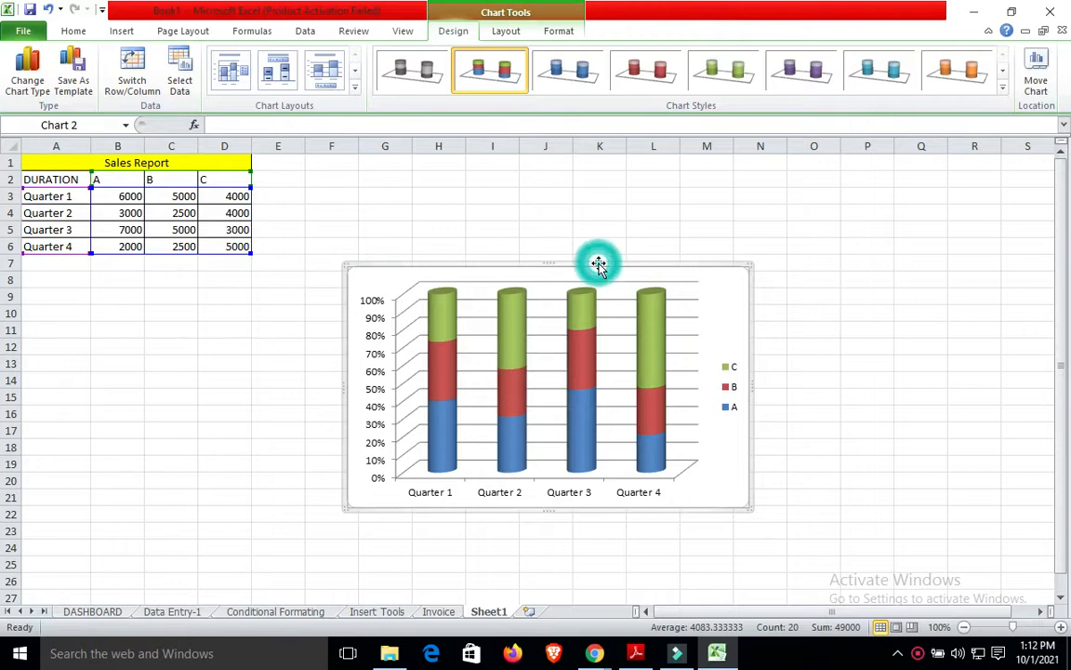
{"action": "key", "text": "Delete"}
{"action": "left_click", "coordinate": [477, 361]}
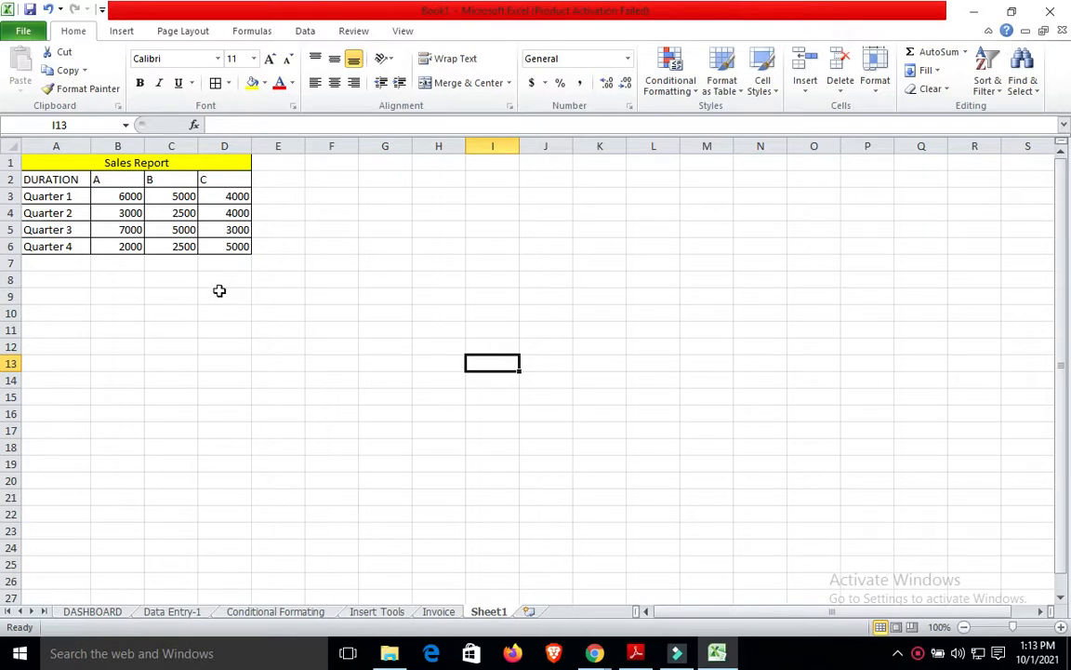
Insert a 3-D Column chart from A2:D6 and drag it up beside the table.
{"action": "left_click", "coordinate": [33, 183]}
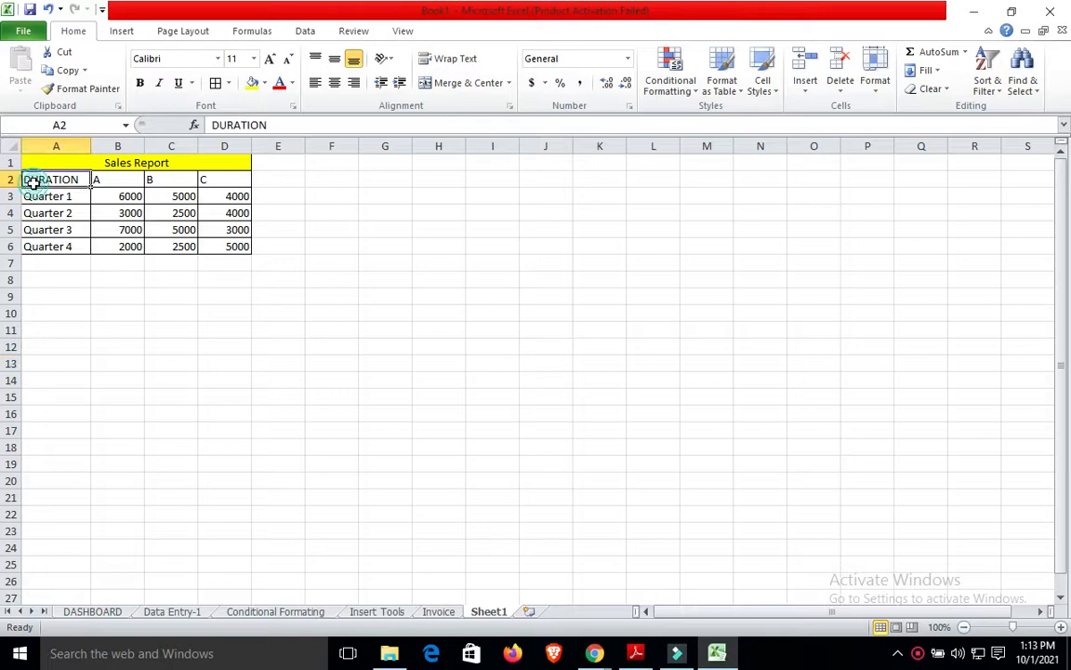
{"action": "key", "text": "shift+Right"}
{"action": "key", "text": "shift+Right"}
{"action": "key", "text": "shift+Right"}
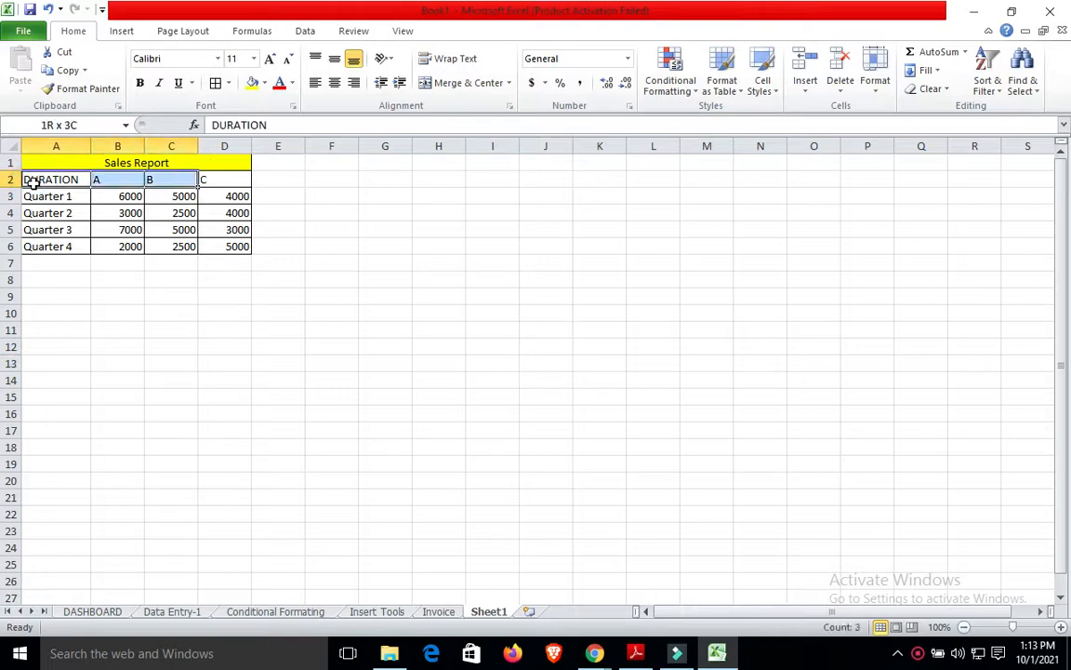
{"action": "key", "text": "shift+Down"}
{"action": "key", "text": "shift+Down"}
{"action": "key", "text": "shift+Down"}
{"action": "key", "text": "shift+Down"}
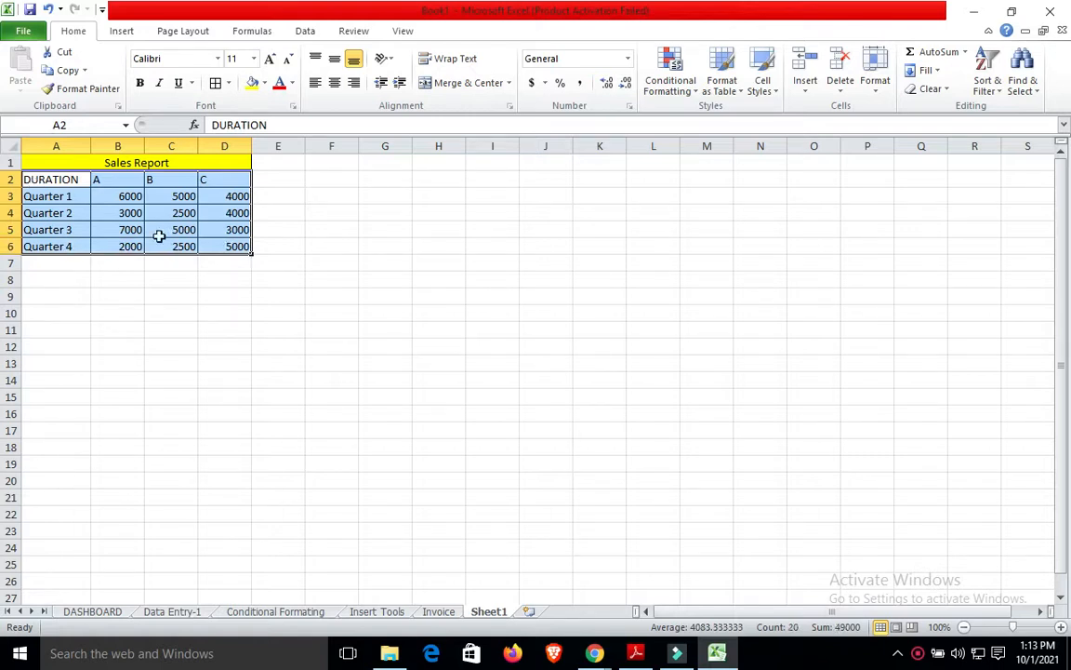
{"action": "left_click", "coordinate": [142, 41]}
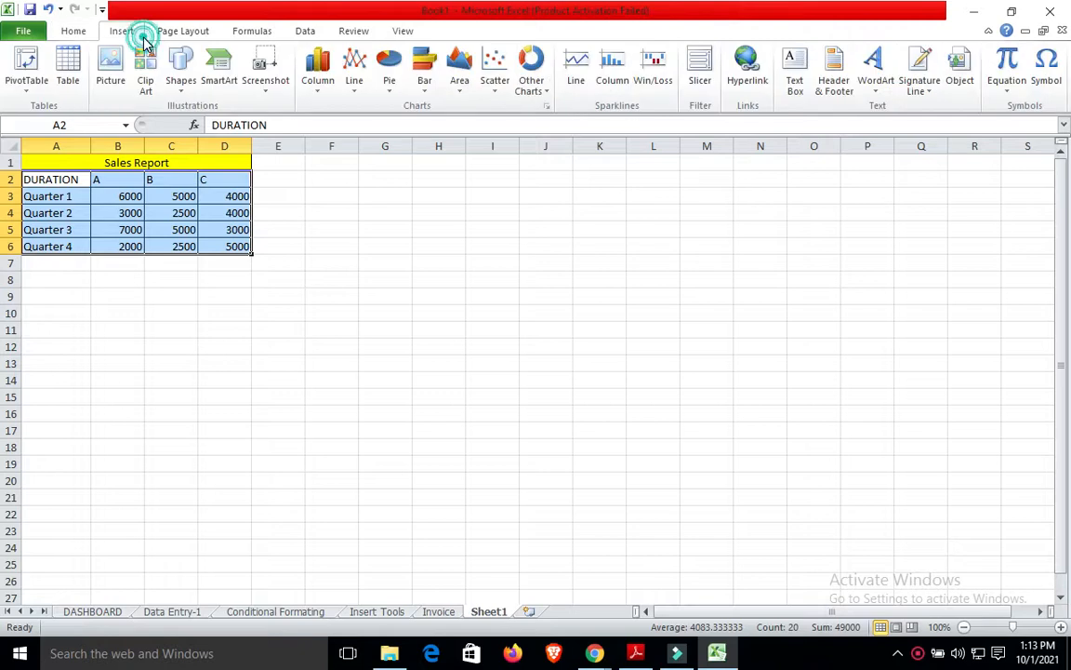
{"action": "left_click", "coordinate": [348, 91]}
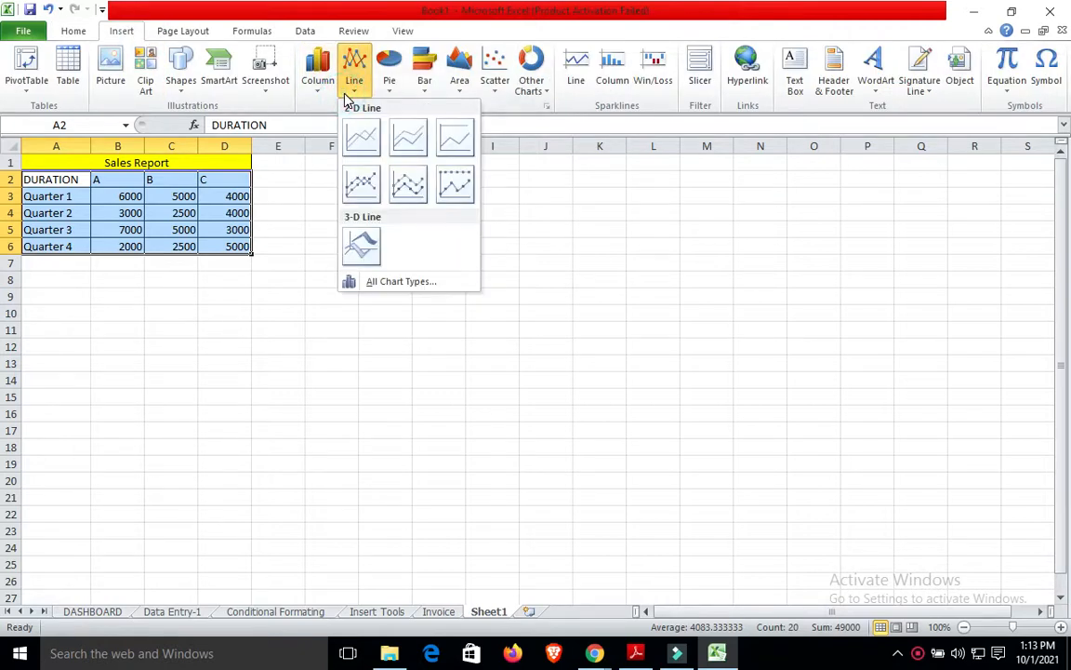
{"action": "left_click", "coordinate": [313, 90]}
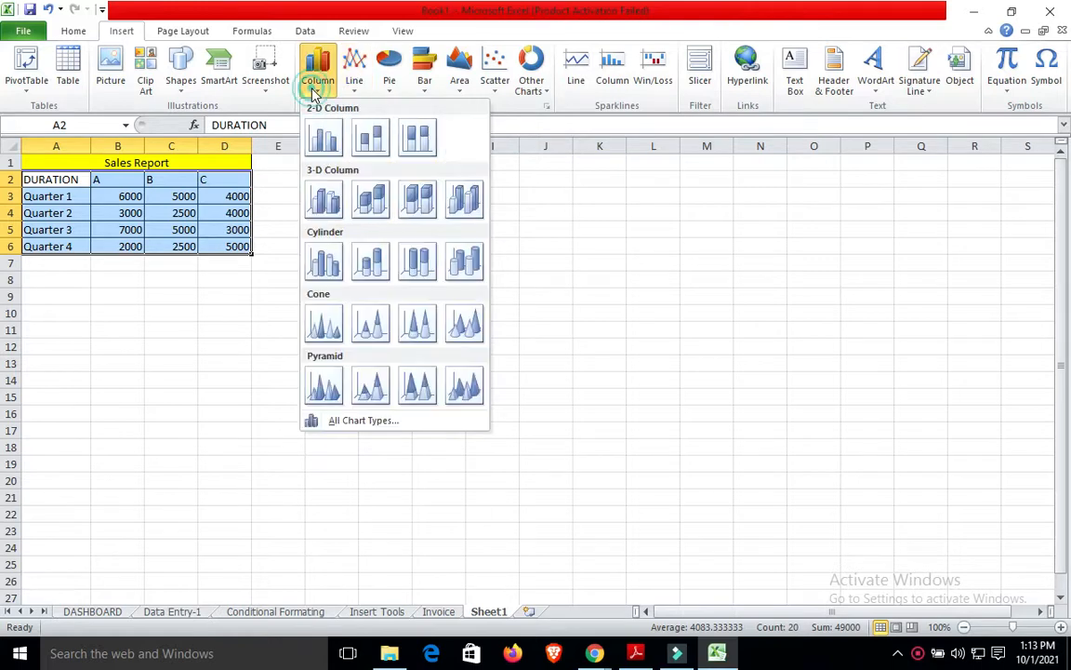
{"action": "left_click", "coordinate": [459, 219]}
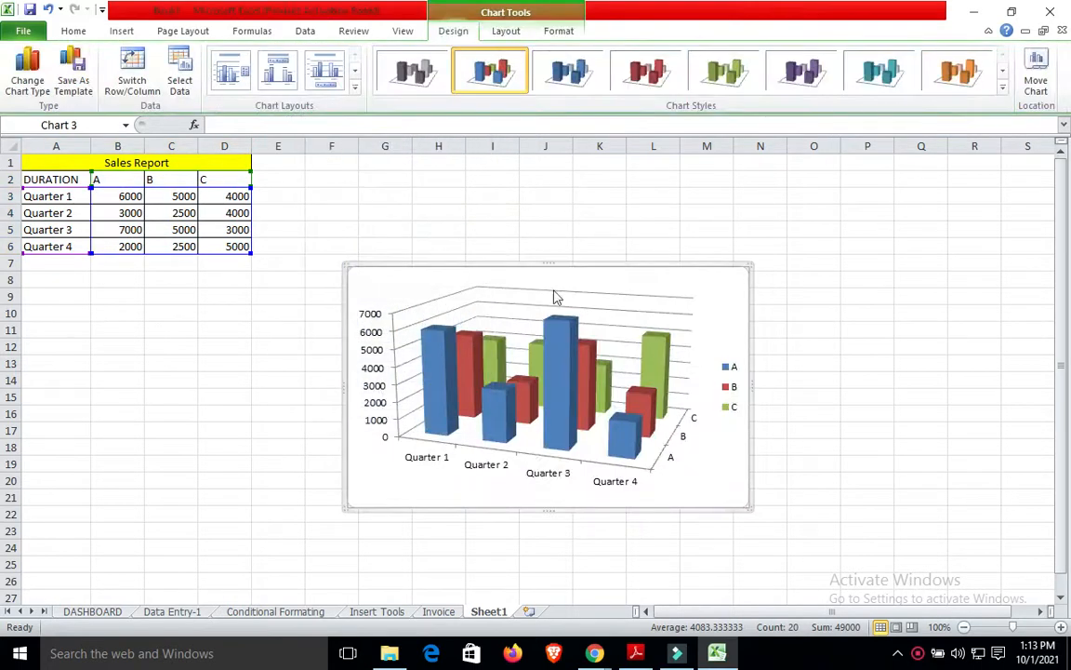
{"action": "left_click_drag", "start_coordinate": [560, 265], "coordinate": [493, 159]}
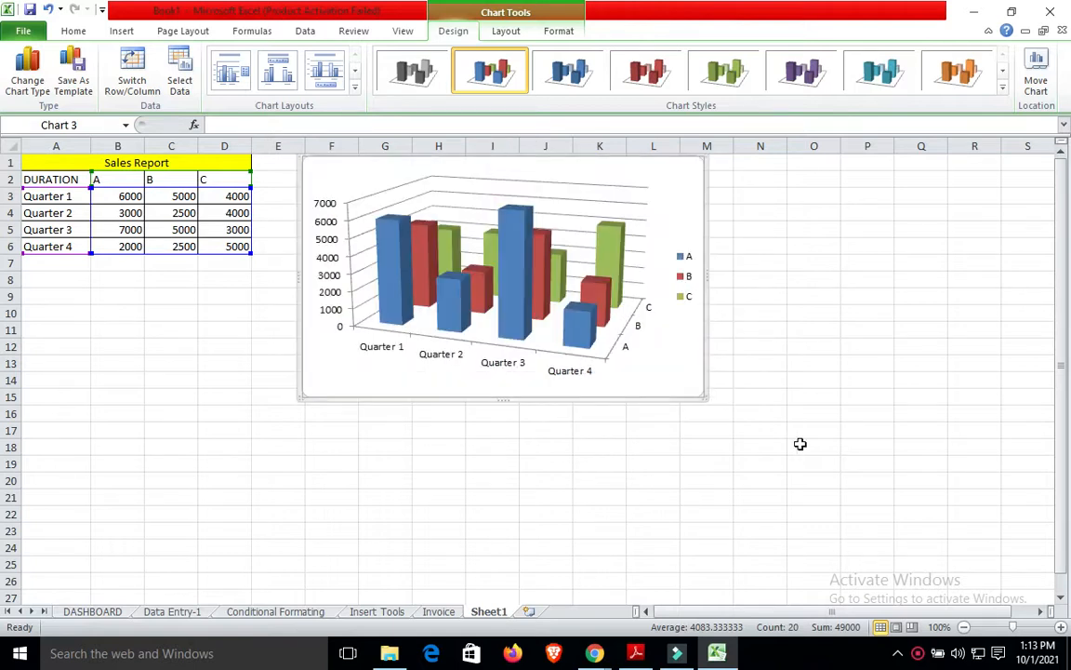
{"action": "left_click", "coordinate": [829, 502]}
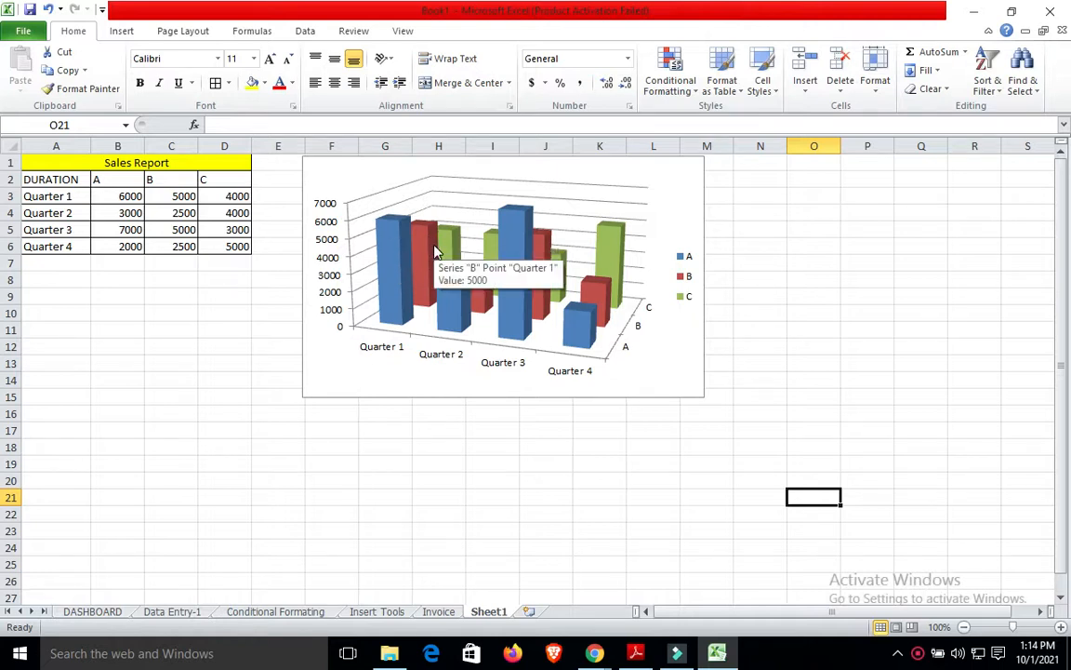
Delete the 3-D column chart and an accidentally inserted empty stacked chart.
{"action": "left_click", "coordinate": [632, 173]}
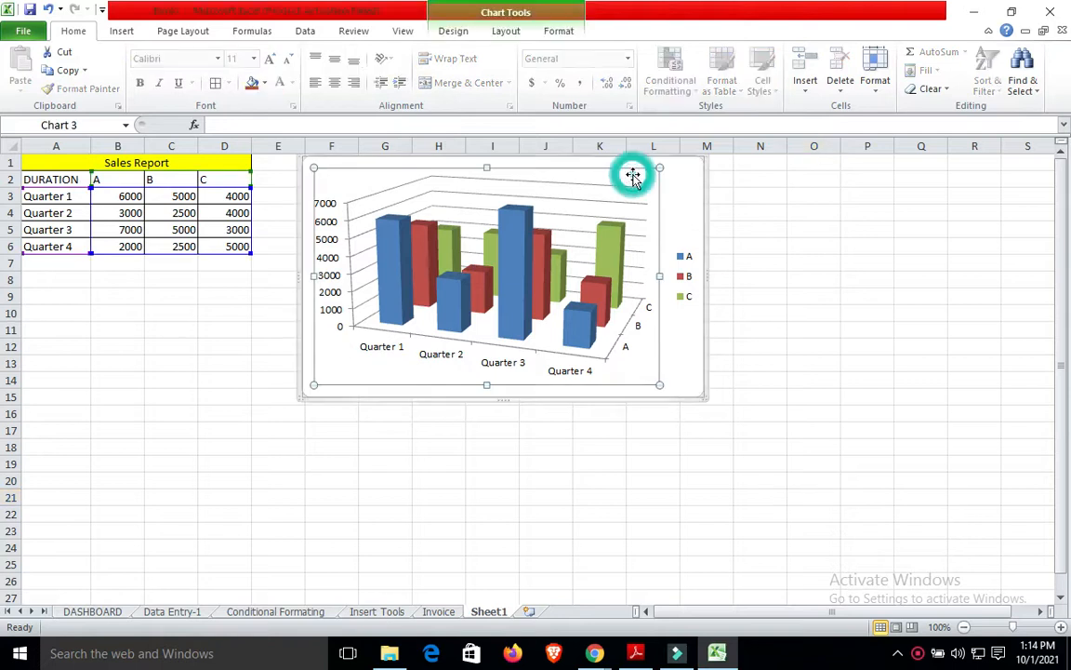
{"action": "left_click", "coordinate": [719, 194]}
{"action": "left_click", "coordinate": [687, 190]}
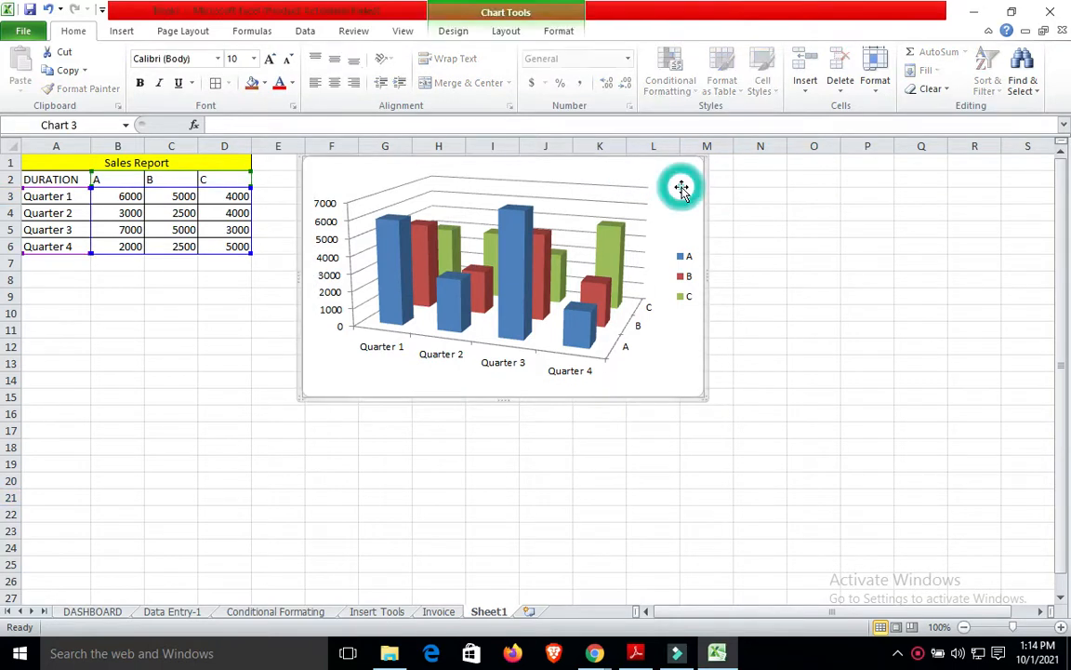
{"action": "key", "text": "Delete"}
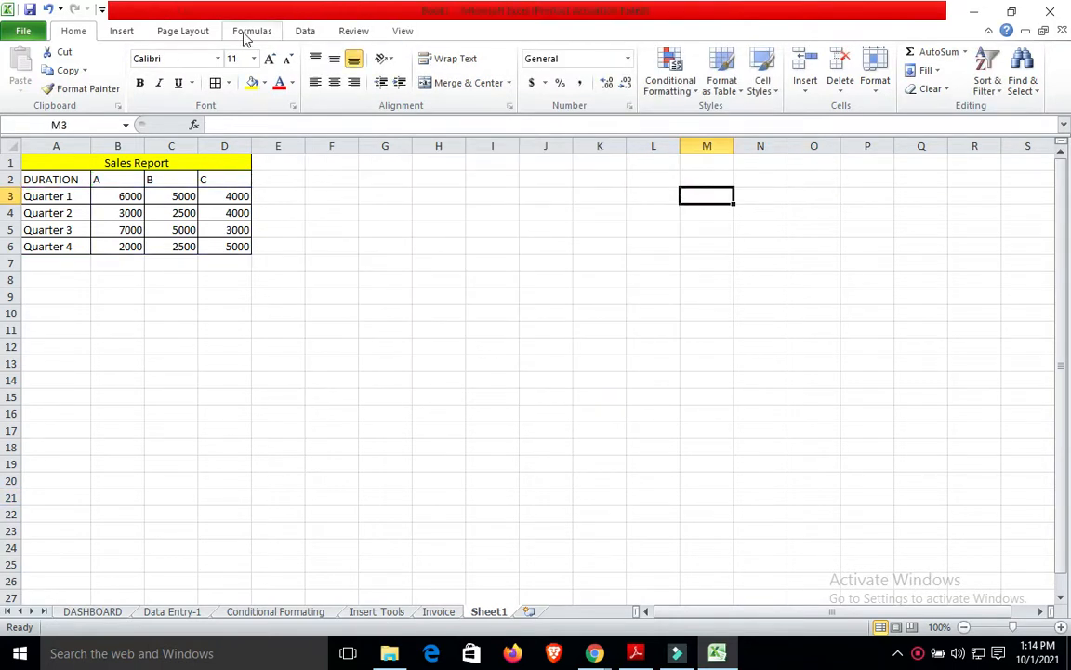
{"action": "left_click", "coordinate": [124, 34]}
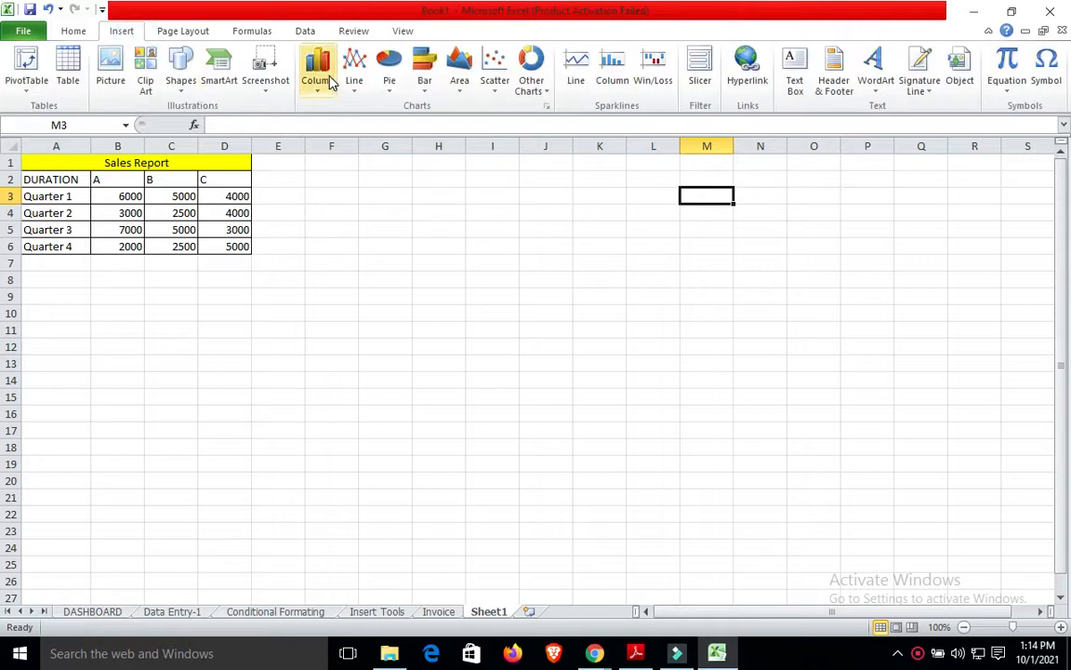
{"action": "left_click", "coordinate": [321, 76]}
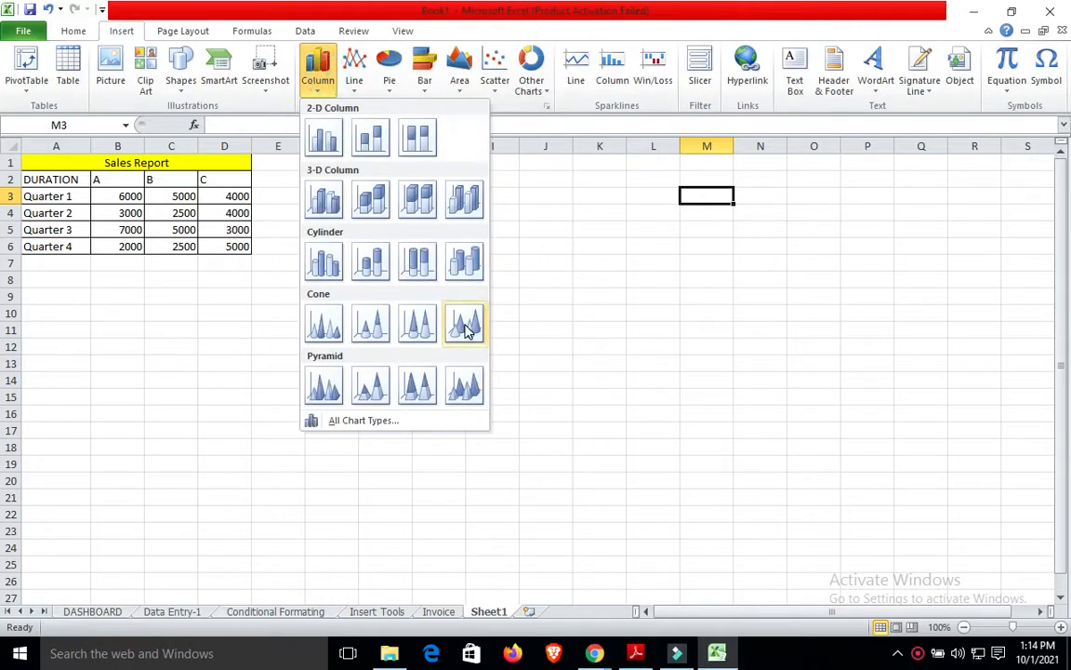
{"action": "left_click", "coordinate": [372, 140]}
{"action": "left_click", "coordinate": [487, 259]}
{"action": "left_click", "coordinate": [485, 270]}
{"action": "key", "text": "Delete"}
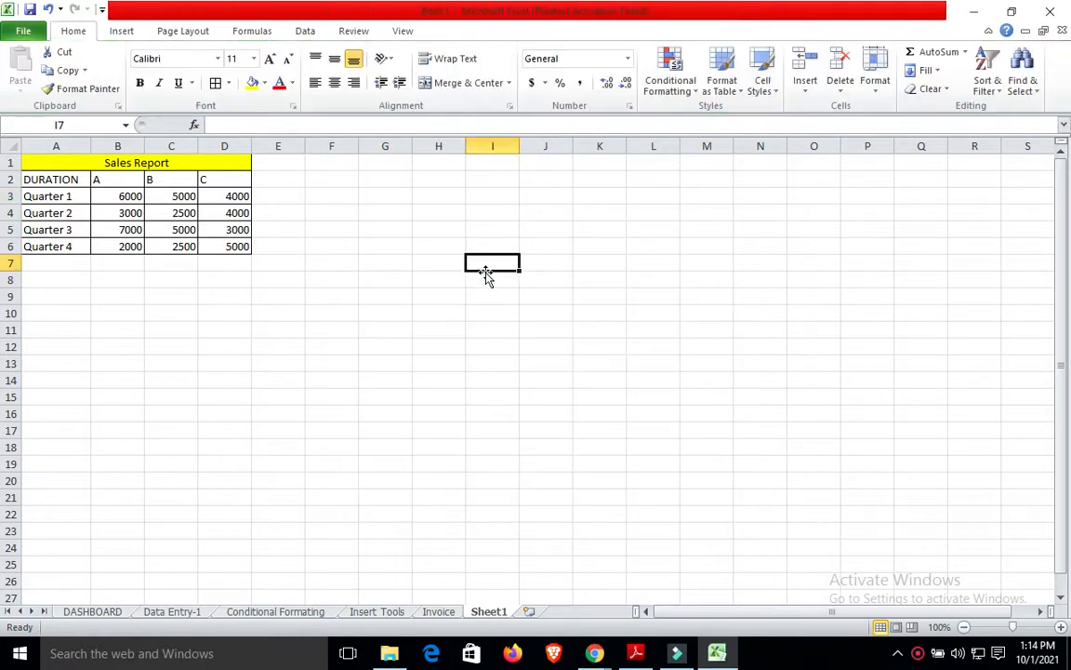
Insert a 100% Stacked Column chart from A2:D6.
{"action": "left_click", "coordinate": [57, 181]}
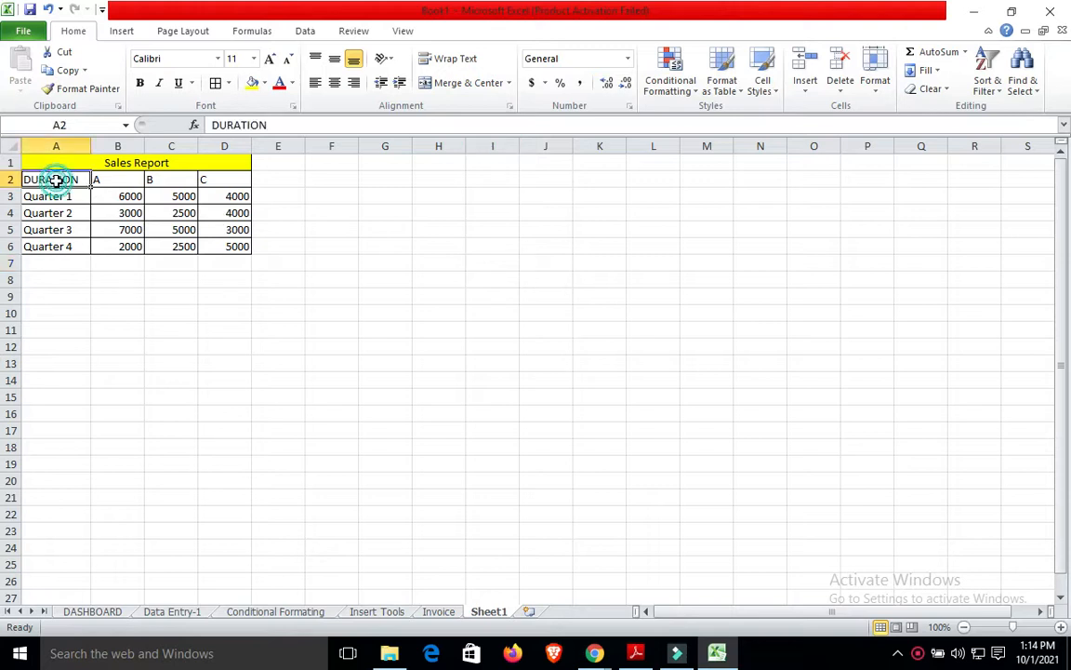
{"action": "key", "text": "shift+Right"}
{"action": "key", "text": "shift+Right"}
{"action": "key", "text": "shift+Right"}
{"action": "key", "text": "shift+Down"}
{"action": "key", "text": "shift+Down"}
{"action": "key", "text": "shift+Down"}
{"action": "key", "text": "shift+Down"}
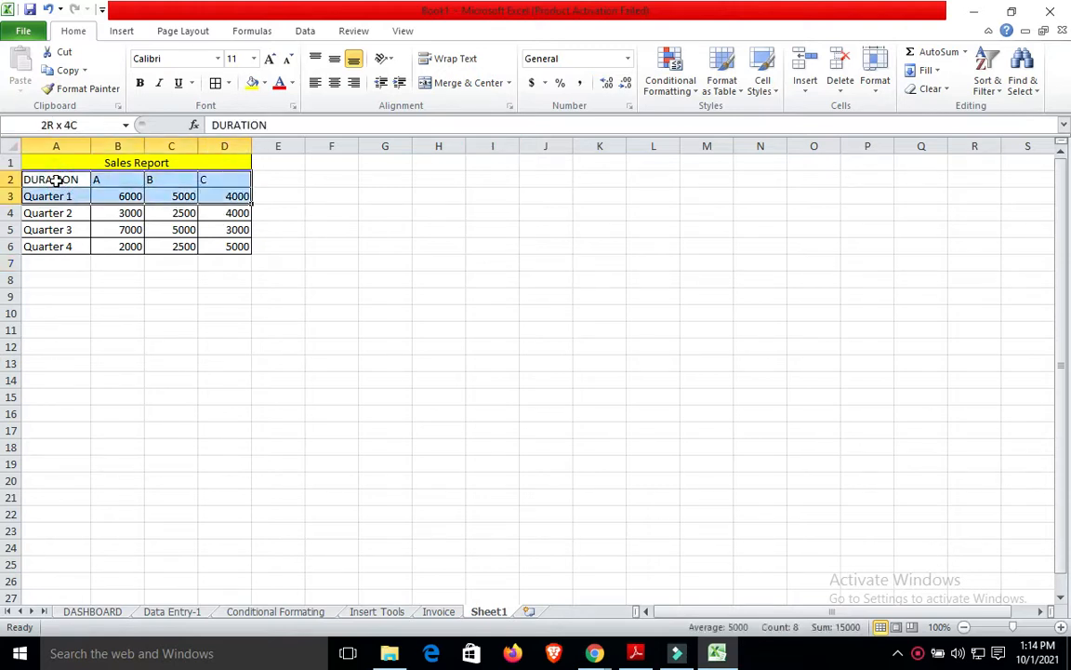
{"action": "left_click", "coordinate": [159, 34]}
{"action": "left_click", "coordinate": [140, 31]}
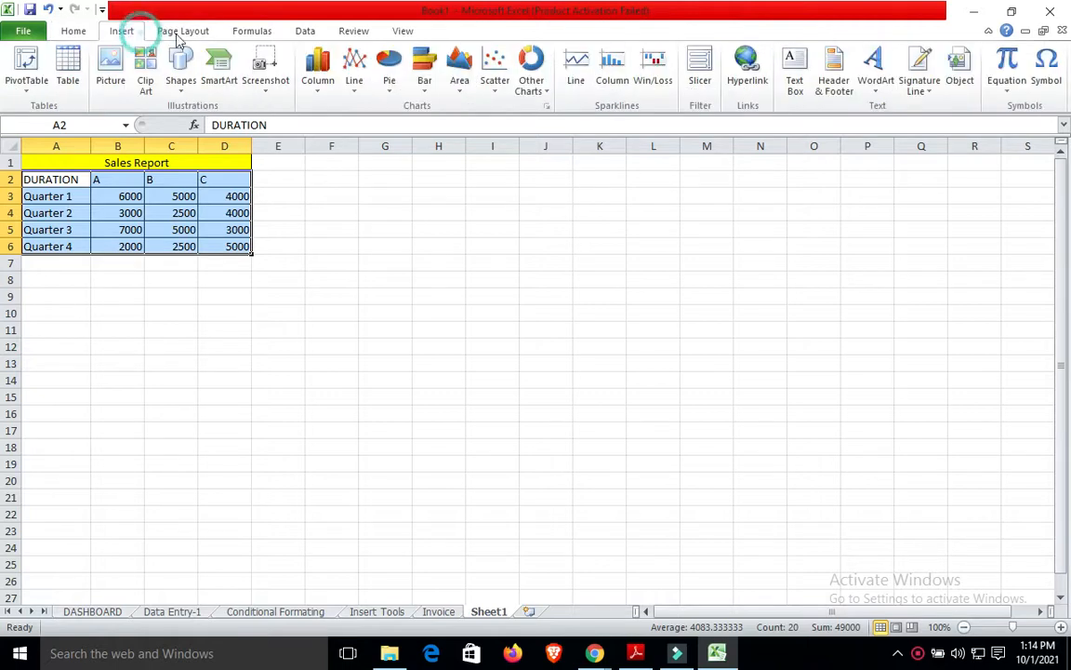
{"action": "left_click", "coordinate": [317, 82]}
{"action": "left_click", "coordinate": [412, 137]}
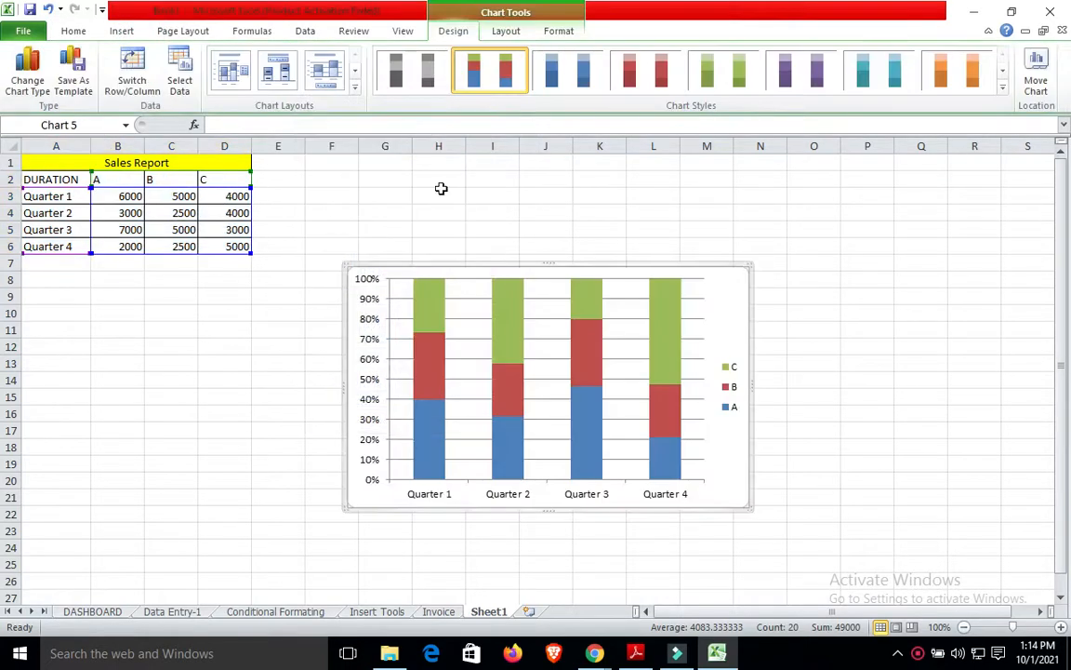
Move the chart beside the table and apply Layout 2 with Chart Title, top legend, value labels.
{"action": "left_click_drag", "start_coordinate": [529, 269], "coordinate": [500, 189]}
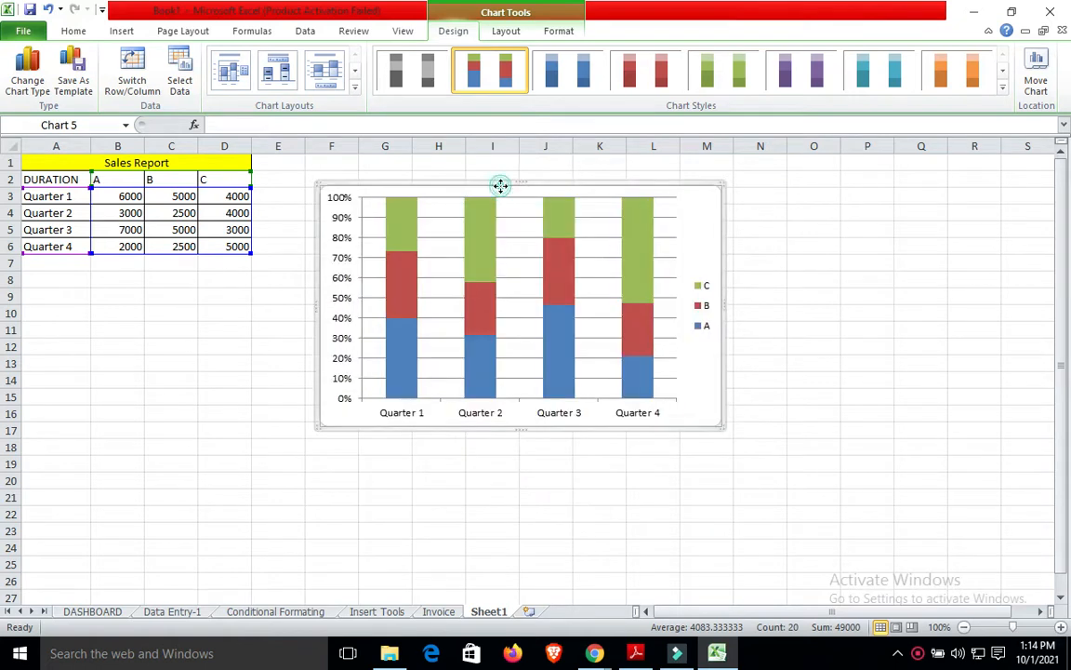
{"action": "left_click", "coordinate": [318, 67]}
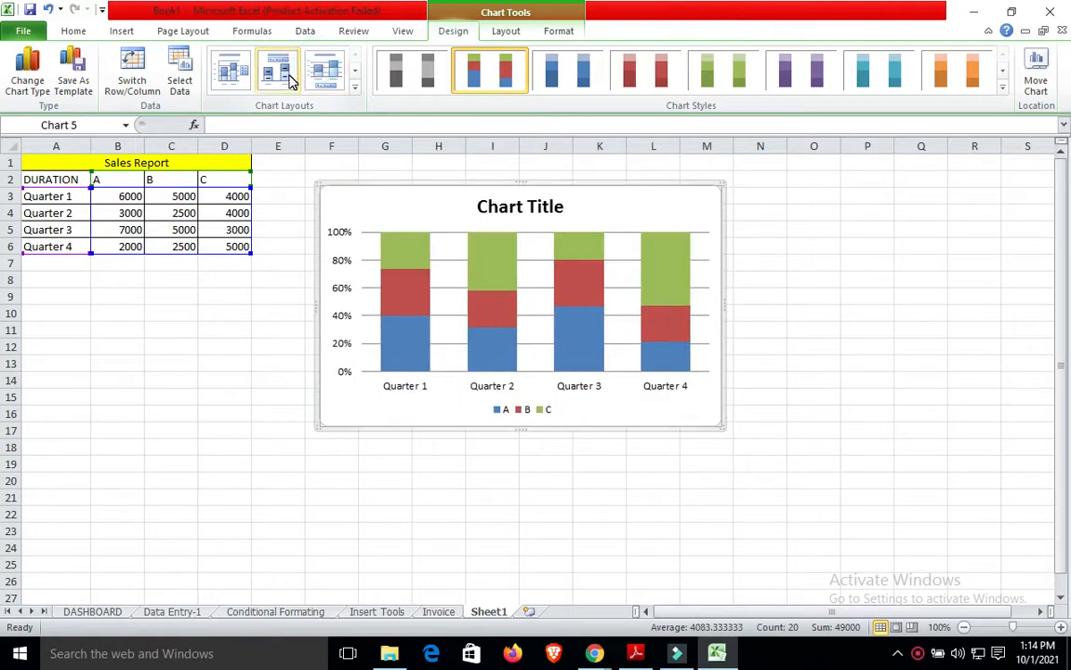
{"action": "left_click", "coordinate": [290, 78]}
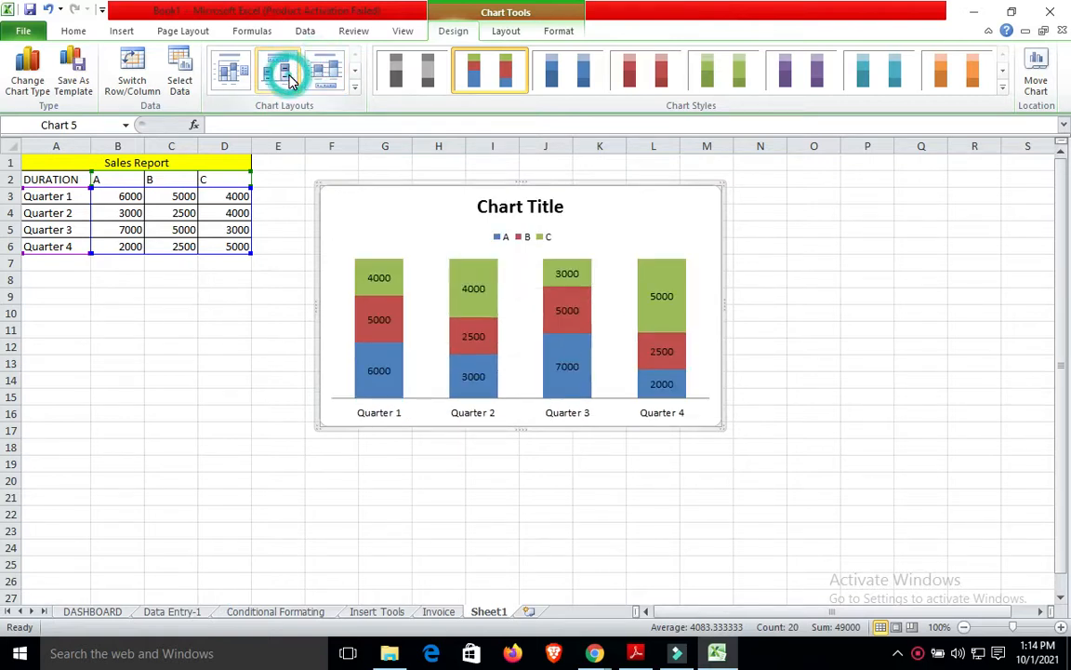
{"action": "left_click", "coordinate": [234, 78]}
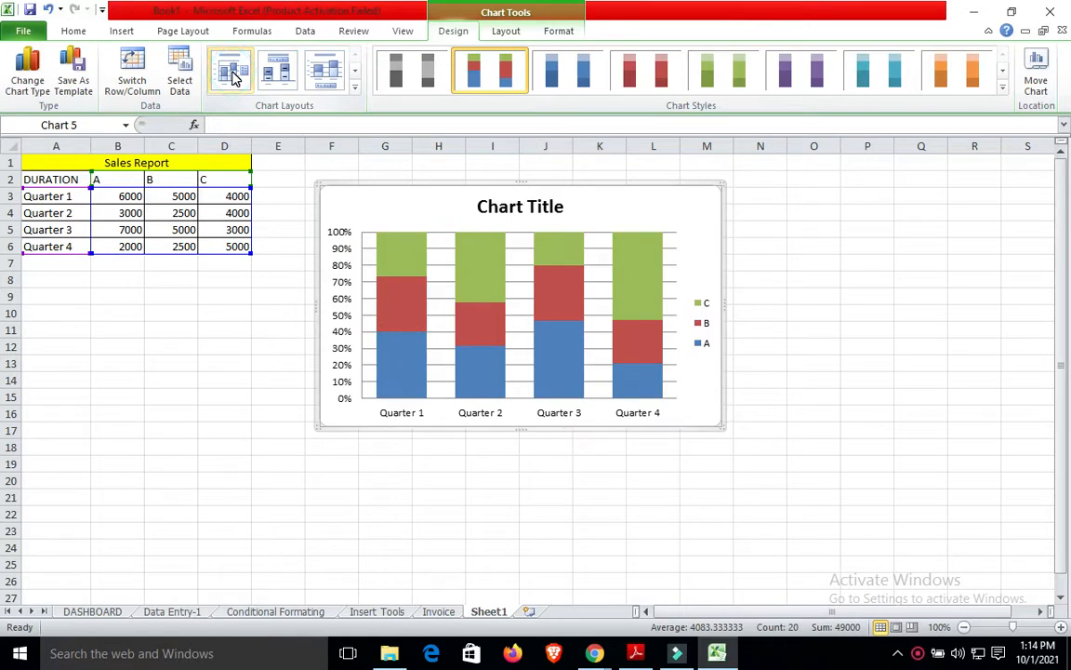
{"action": "left_click", "coordinate": [279, 76]}
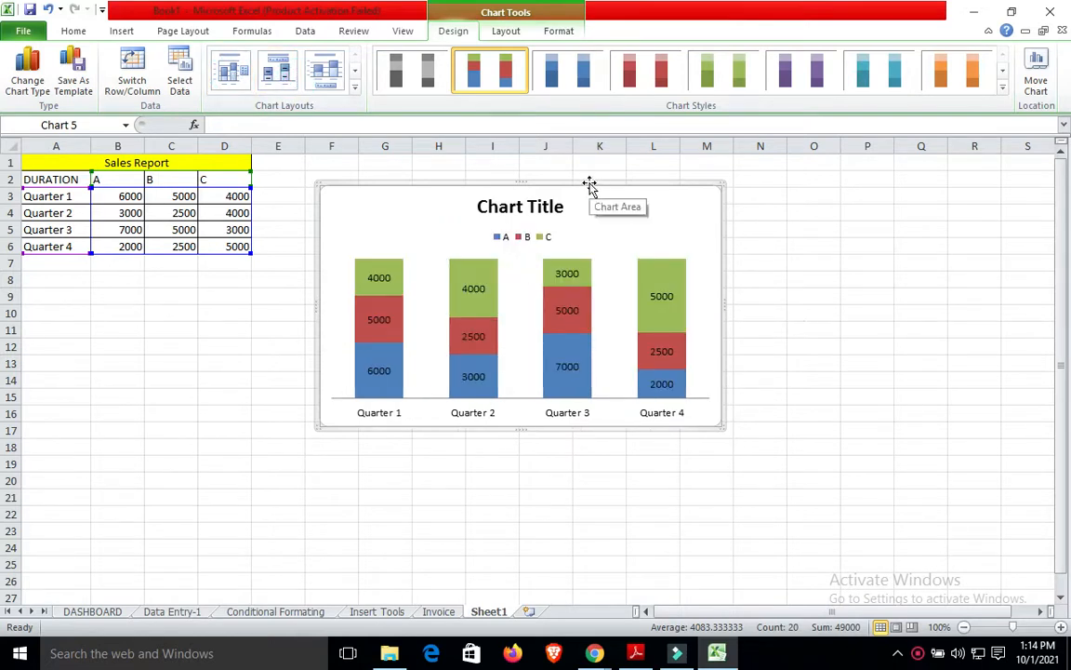
Move the chart up to row 1, extend it up-left and widen it rightward.
{"action": "left_click_drag", "start_coordinate": [588, 179], "coordinate": [574, 150]}
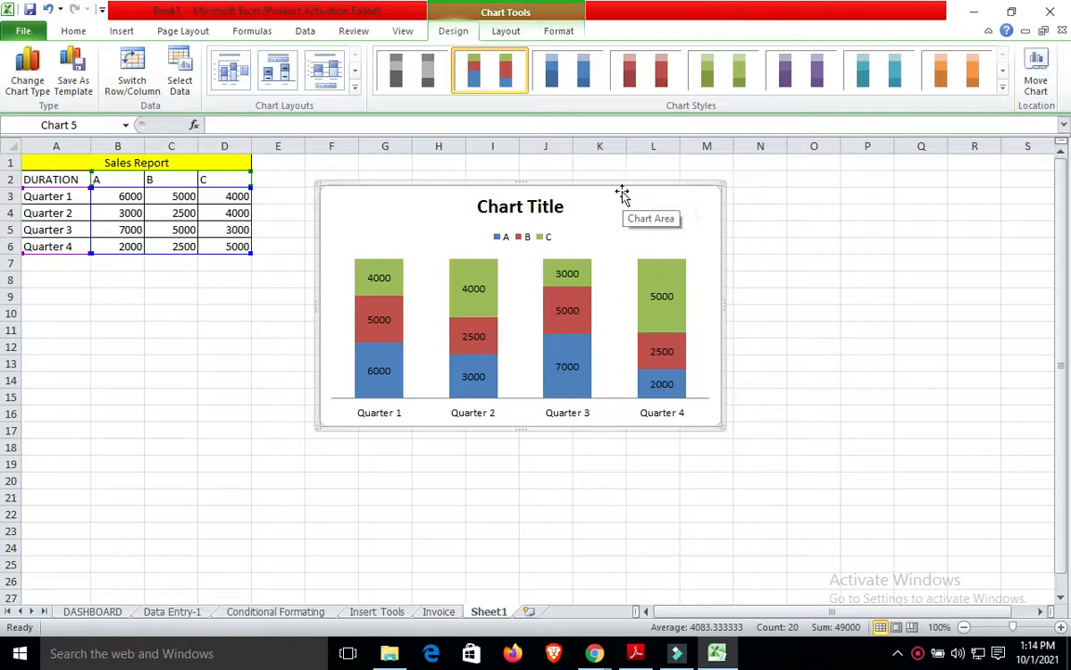
{"action": "left_click_drag", "start_coordinate": [616, 182], "coordinate": [593, 136]}
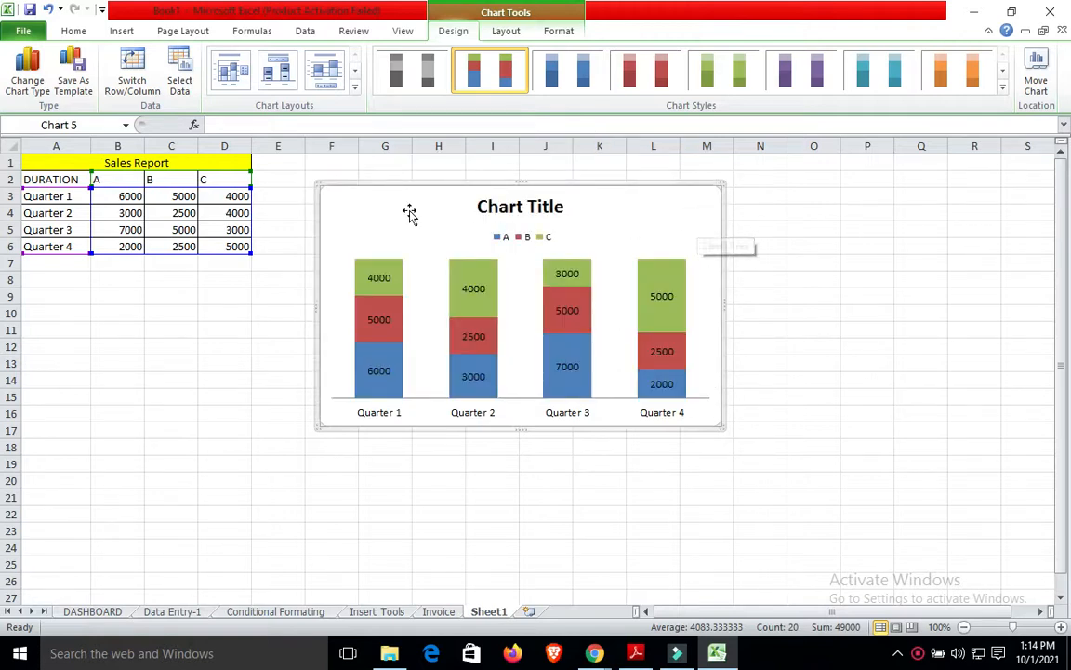
{"action": "left_click_drag", "start_coordinate": [317, 185], "coordinate": [307, 154]}
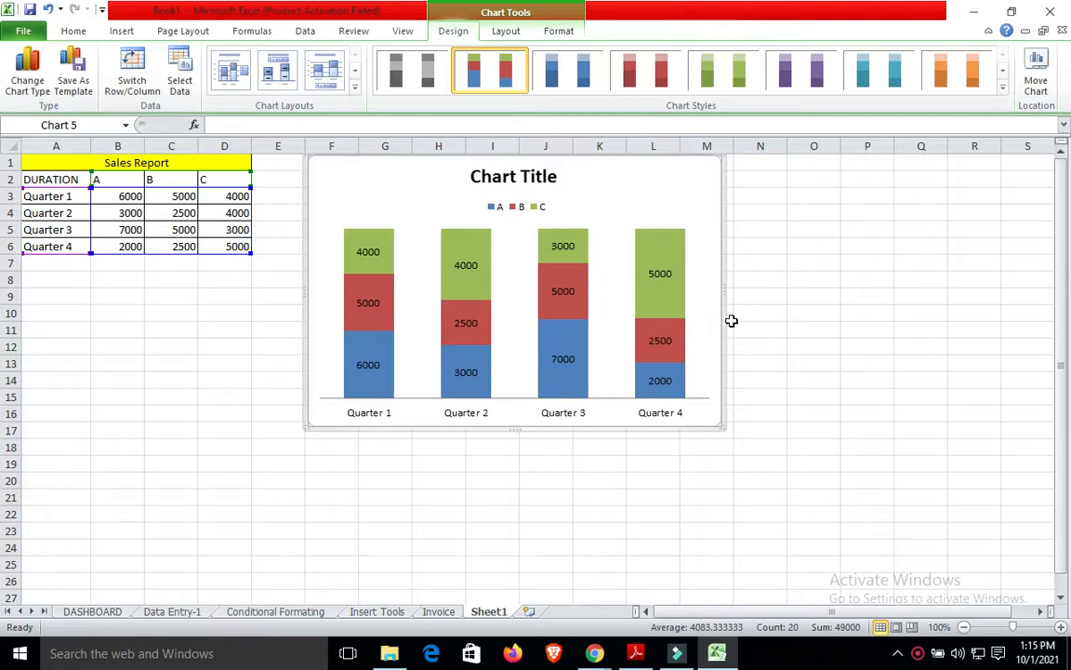
{"action": "left_click_drag", "start_coordinate": [721, 292], "coordinate": [730, 290]}
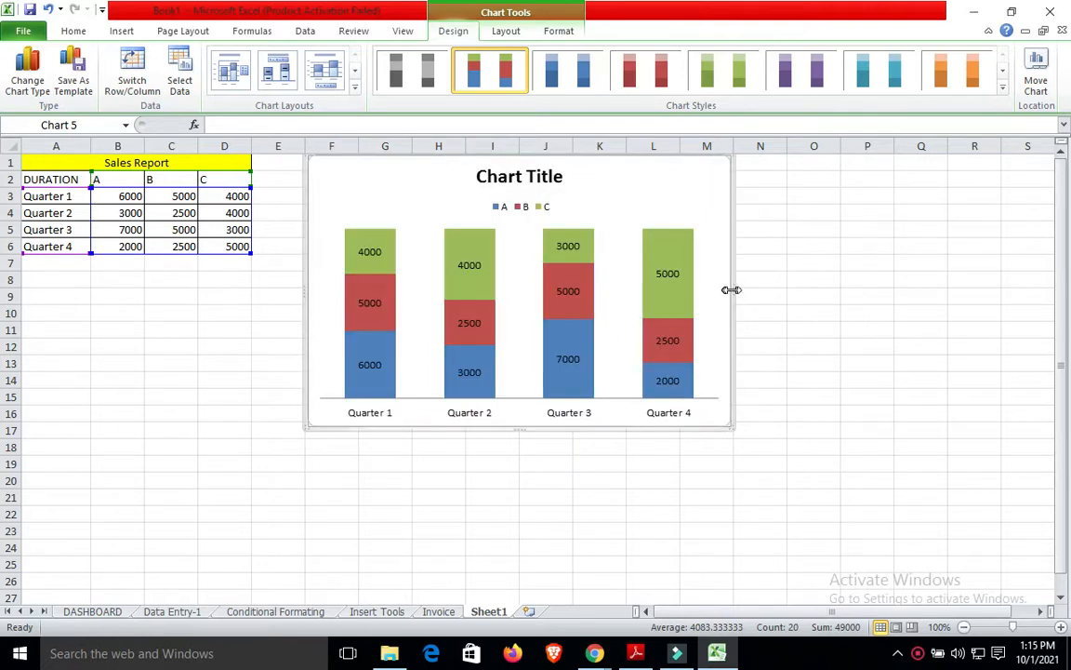
{"action": "left_click", "coordinate": [780, 292]}
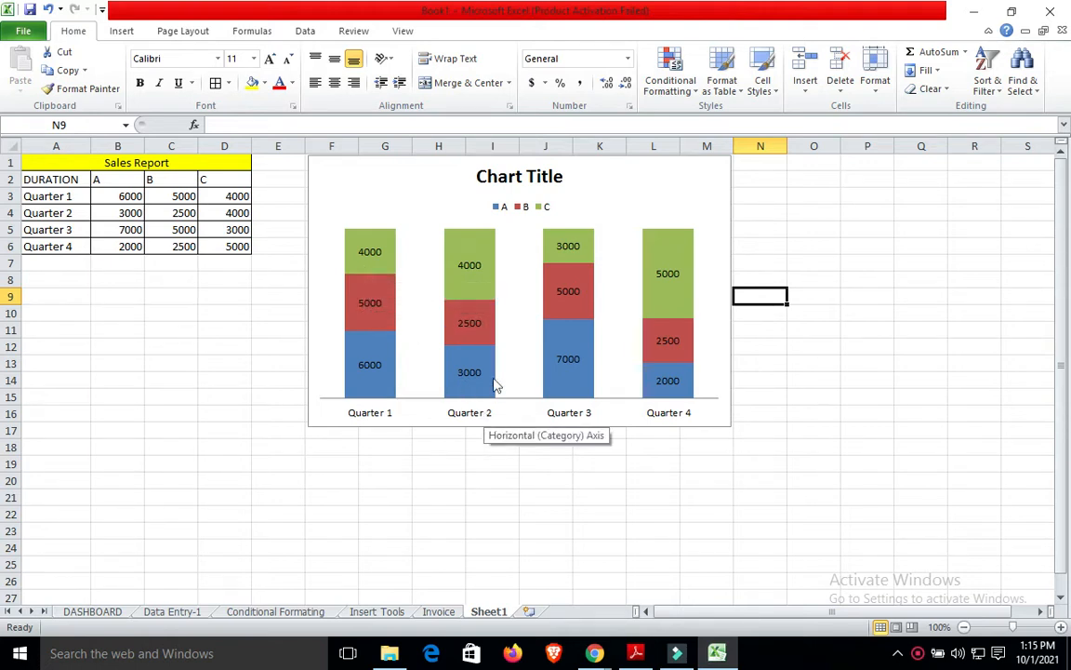
{"action": "left_click", "coordinate": [591, 408]}
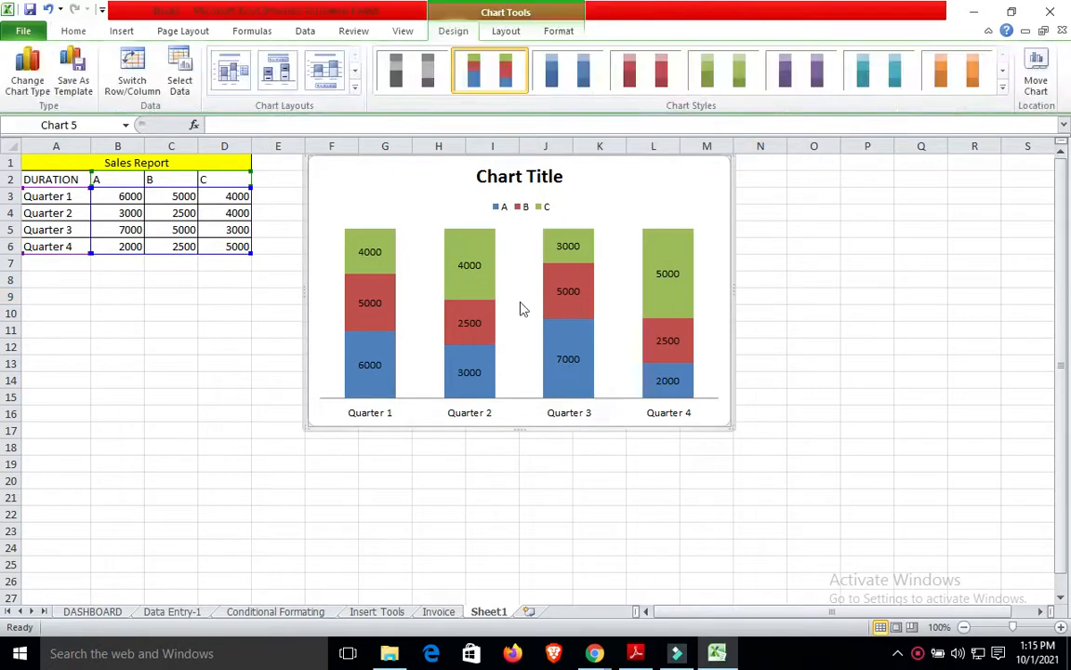
{"action": "left_click", "coordinate": [643, 67]}
{"action": "left_click", "coordinate": [718, 72]}
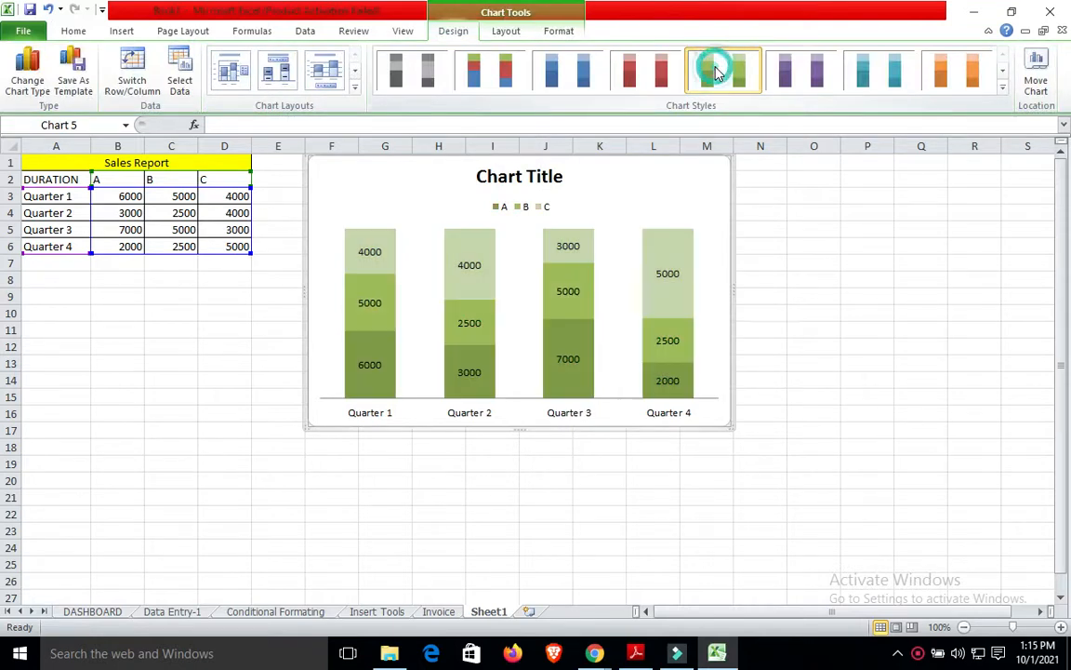
{"action": "left_click", "coordinate": [874, 82]}
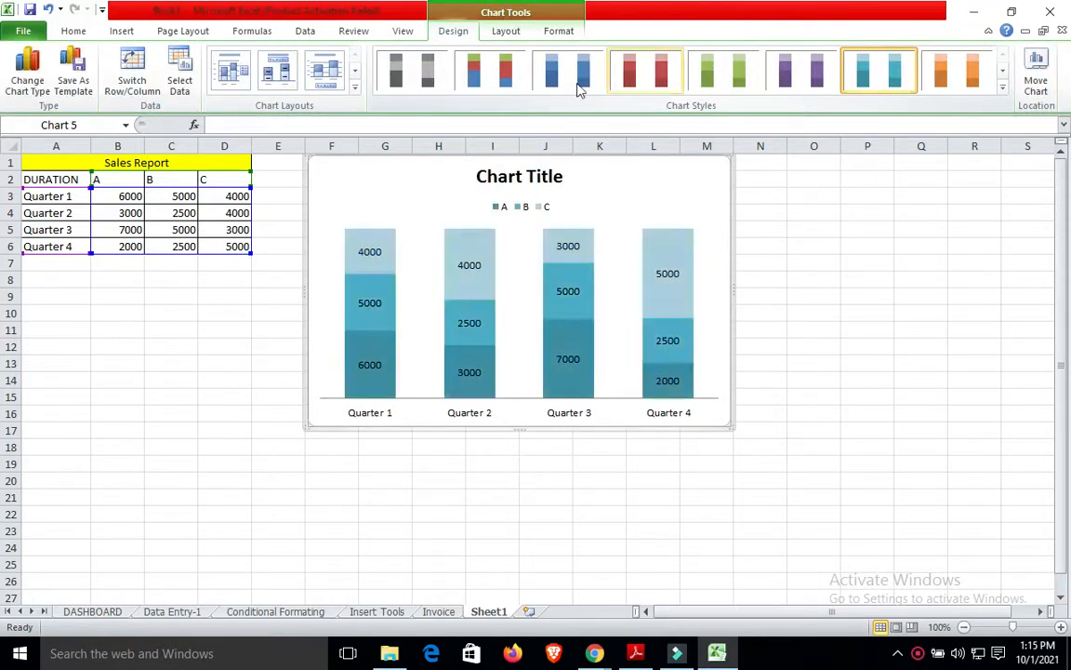
{"action": "left_click", "coordinate": [482, 56]}
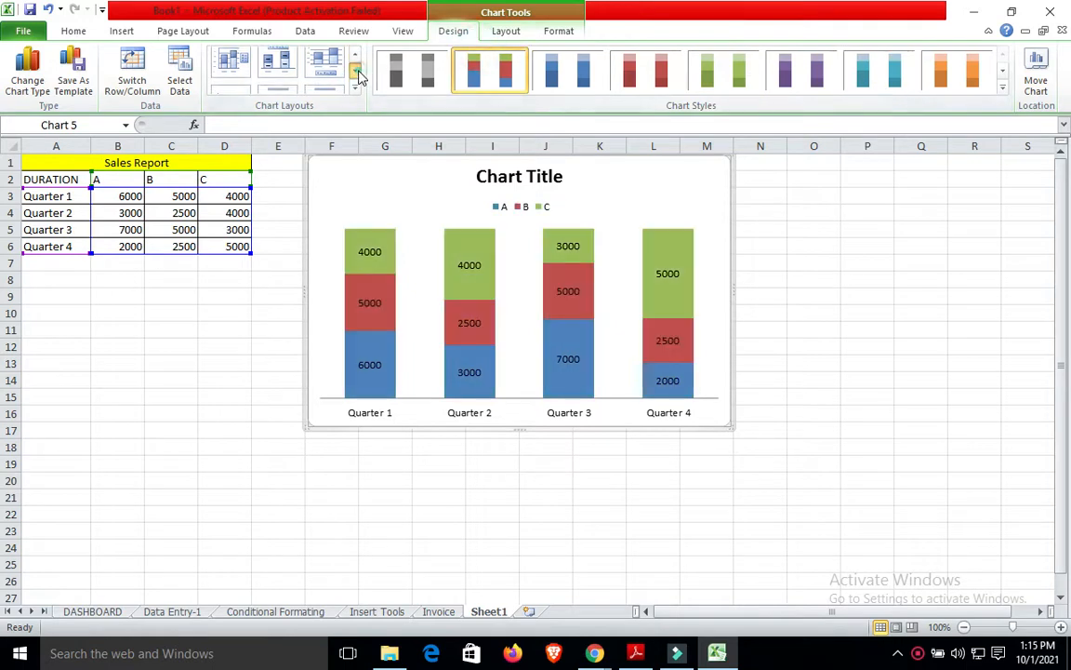
{"action": "left_click", "coordinate": [277, 75]}
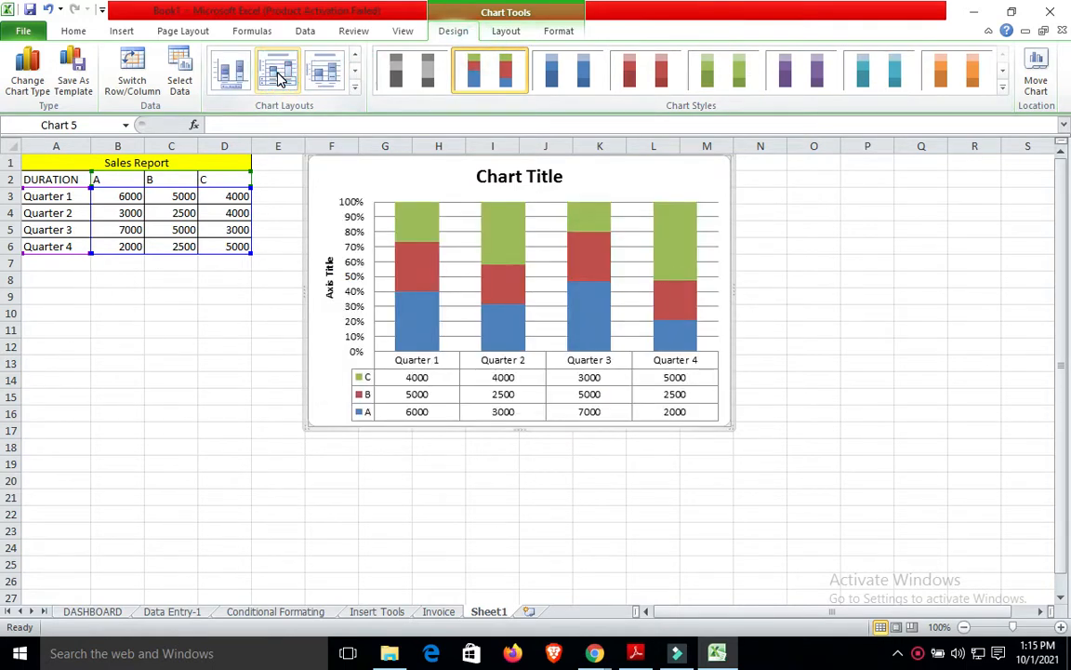
{"action": "left_click", "coordinate": [333, 90]}
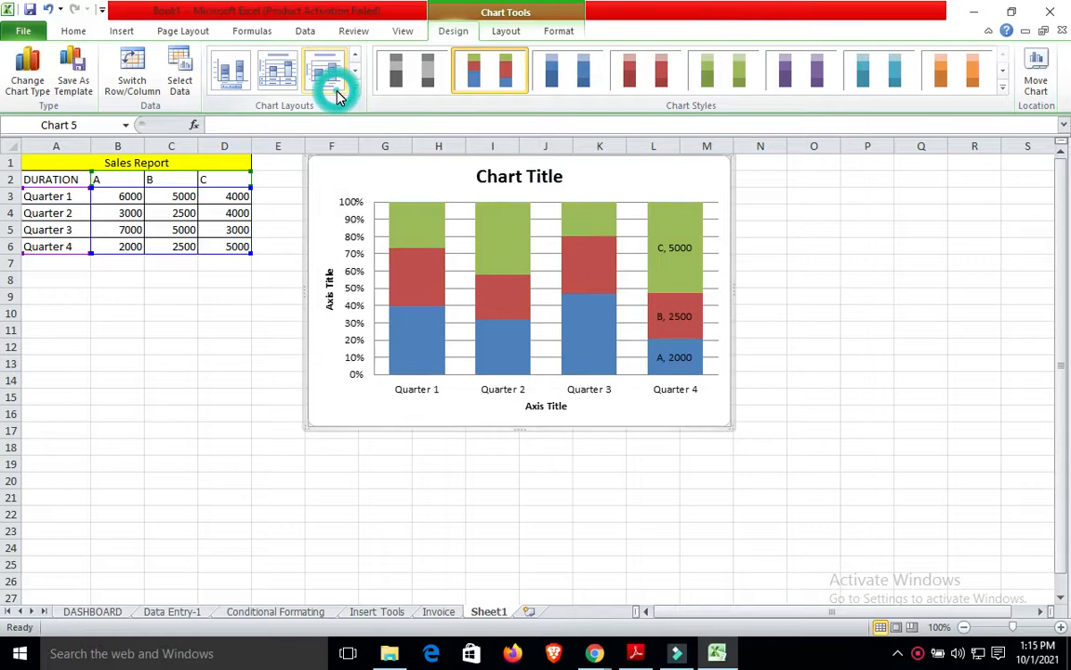
{"action": "left_click", "coordinate": [354, 80]}
{"action": "left_click", "coordinate": [284, 78]}
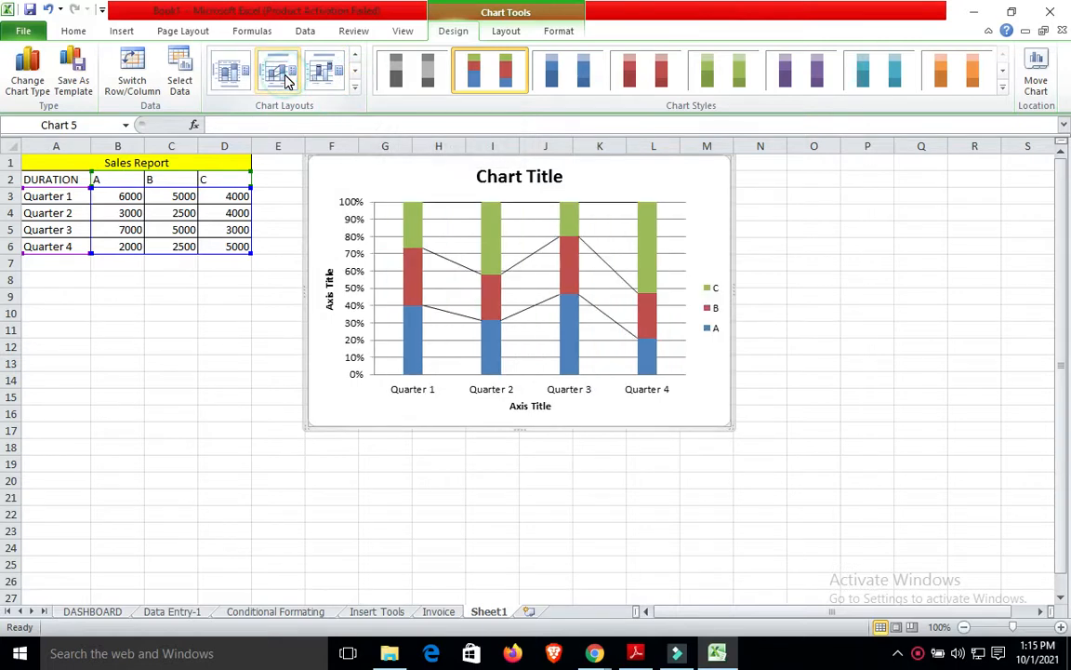
{"action": "left_click", "coordinate": [331, 74]}
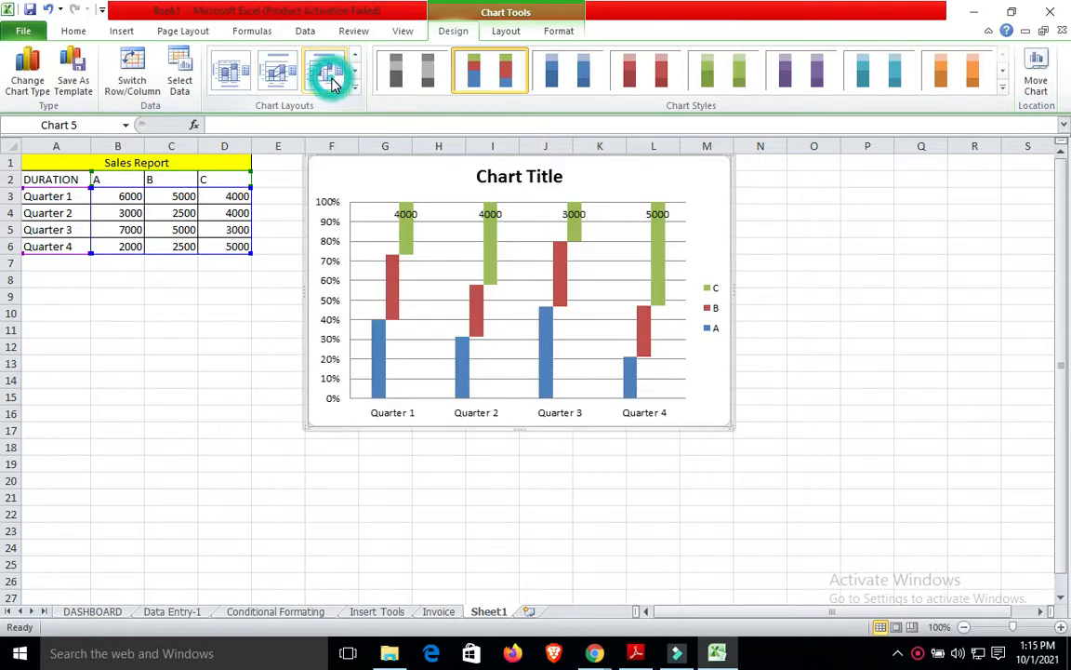
{"action": "left_click", "coordinate": [354, 74]}
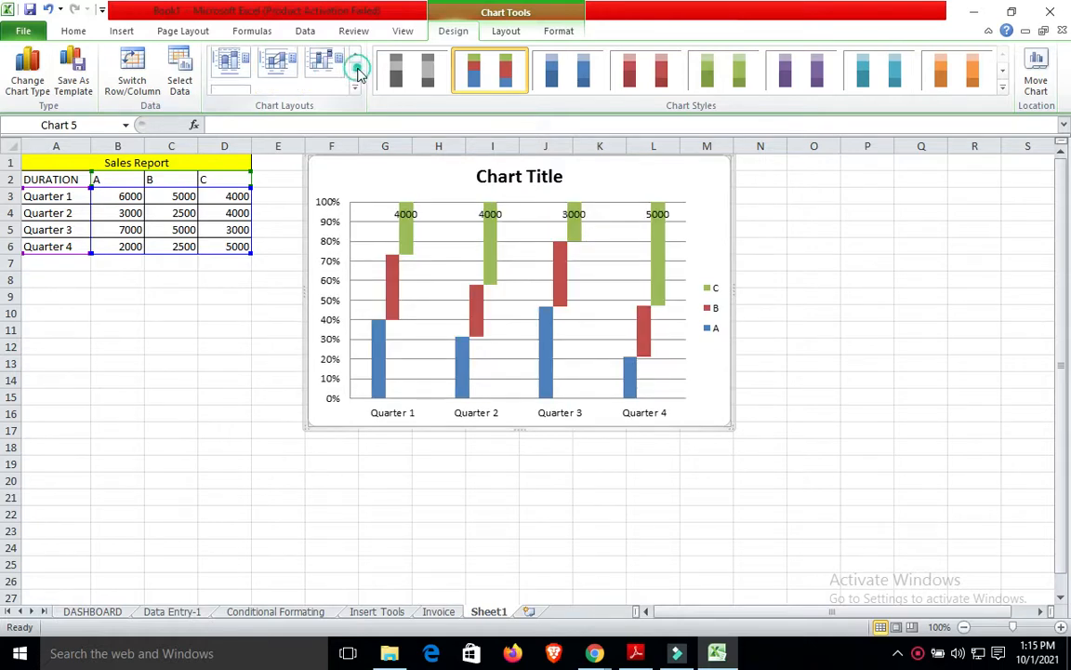
{"action": "left_click", "coordinate": [233, 70]}
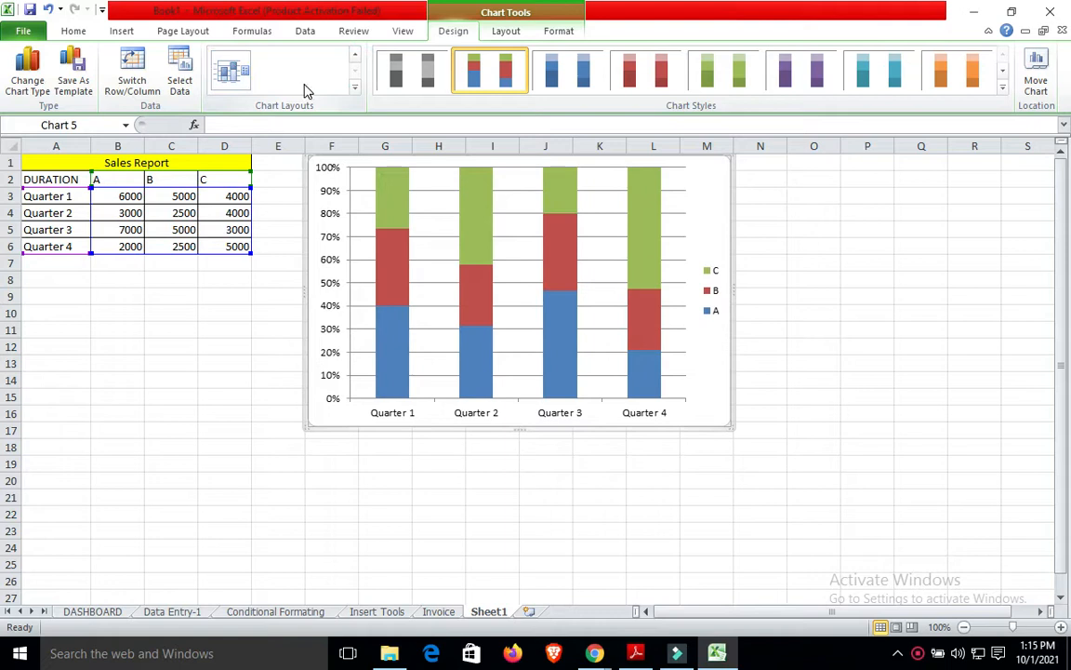
{"action": "left_click", "coordinate": [355, 56]}
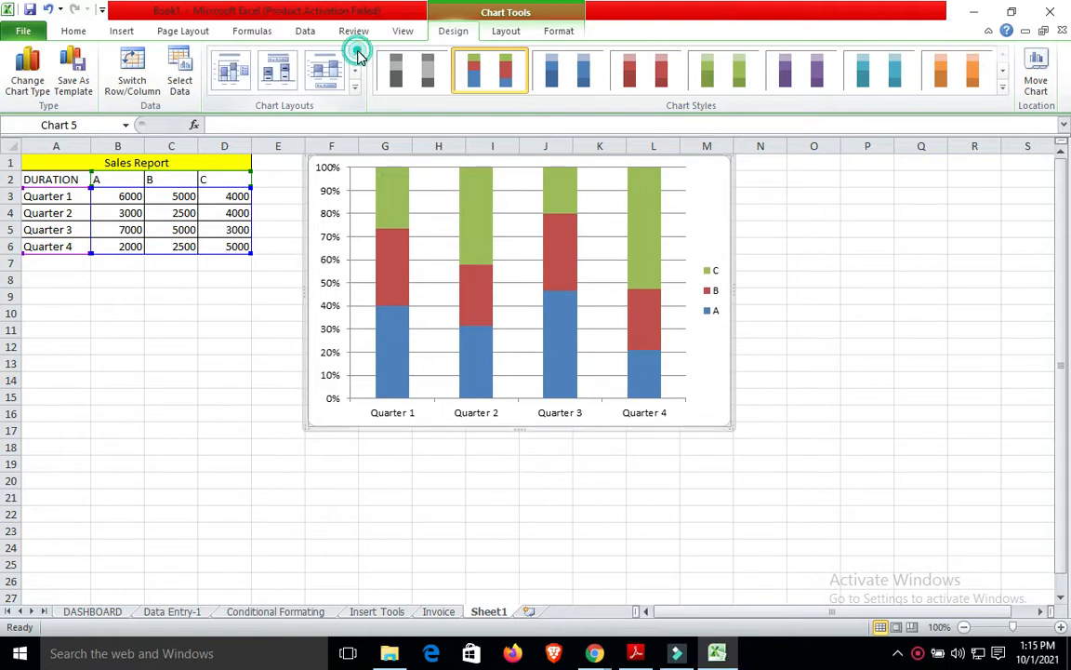
{"action": "left_click", "coordinate": [273, 71]}
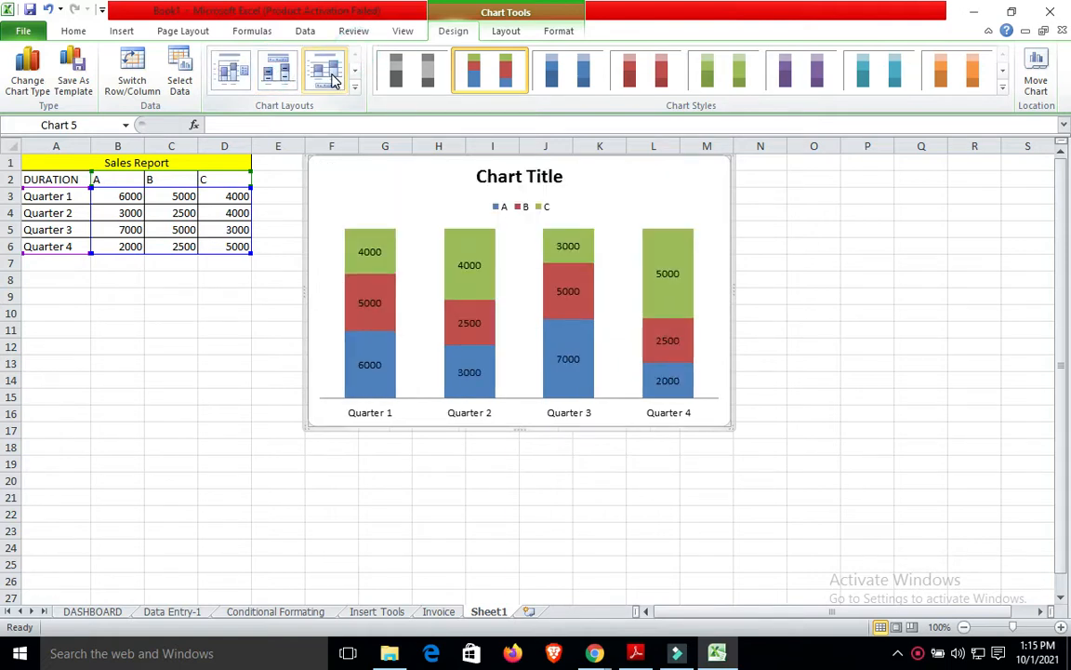
{"action": "left_click", "coordinate": [928, 296]}
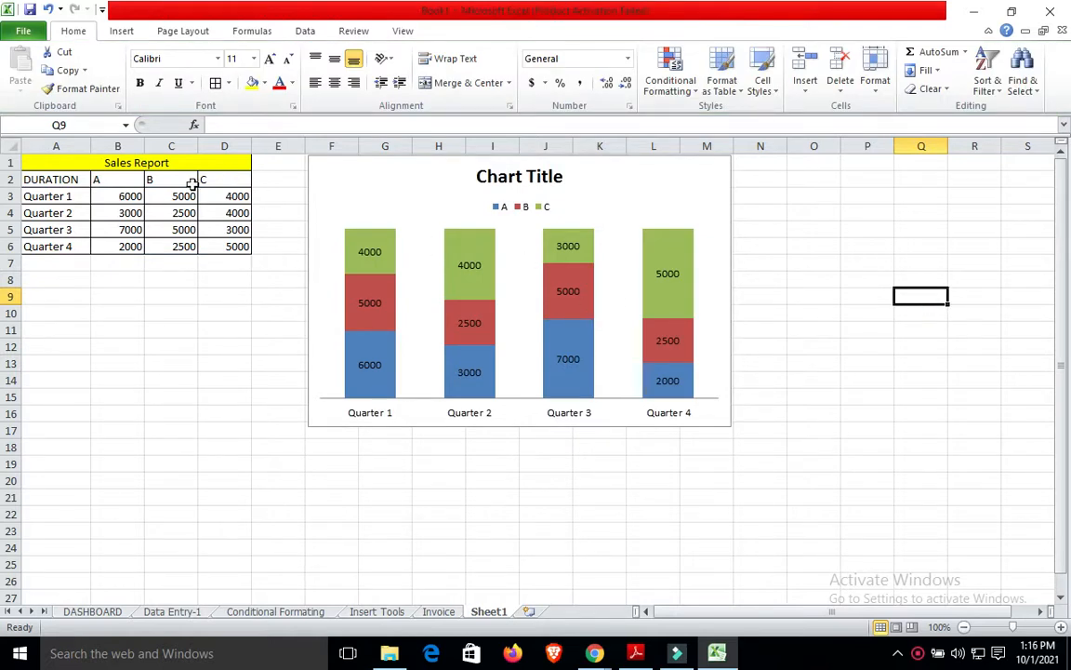
Enter 10000 in B3 (Quarter 1, A) and 9000 in C6 (Quarter 4, B).
{"action": "left_click", "coordinate": [130, 197]}
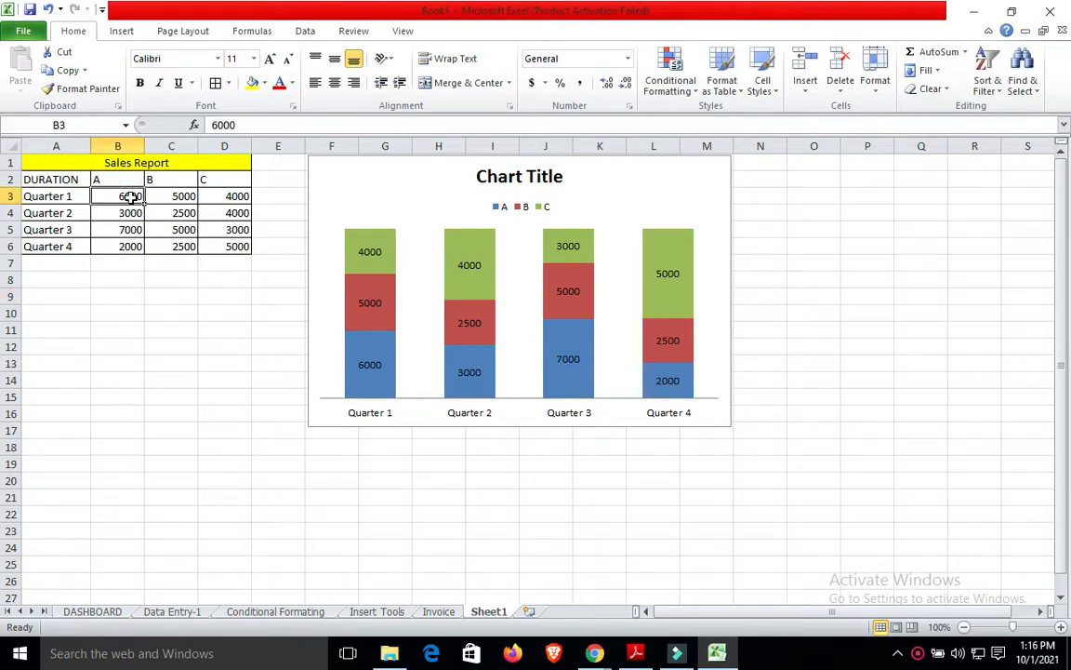
{"action": "type", "text": "10"}
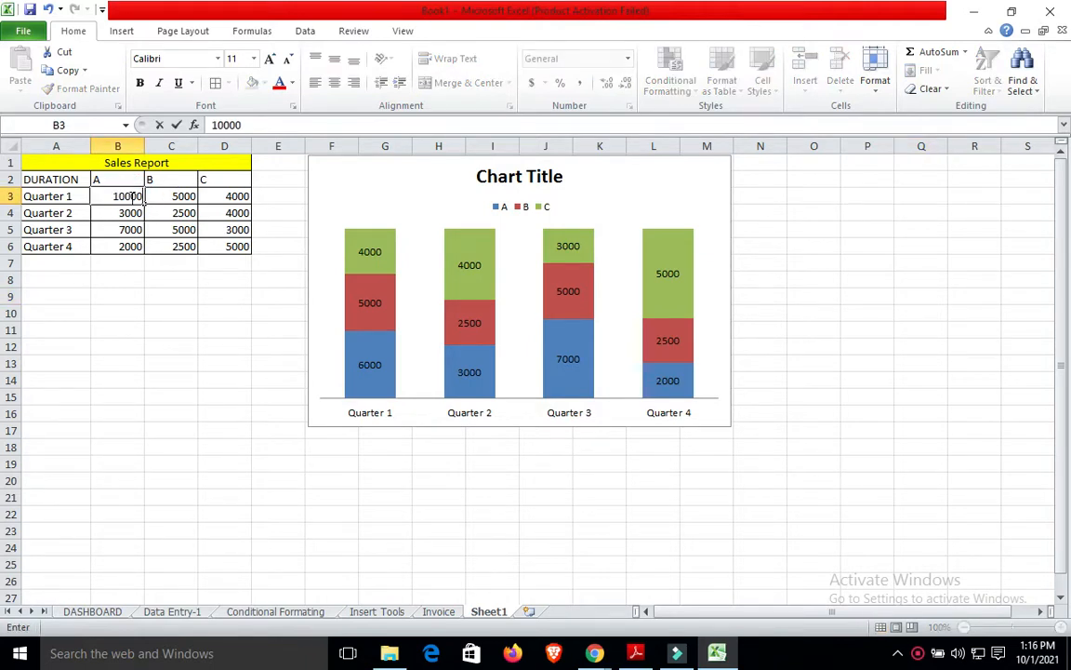
{"action": "left_click", "coordinate": [160, 324]}
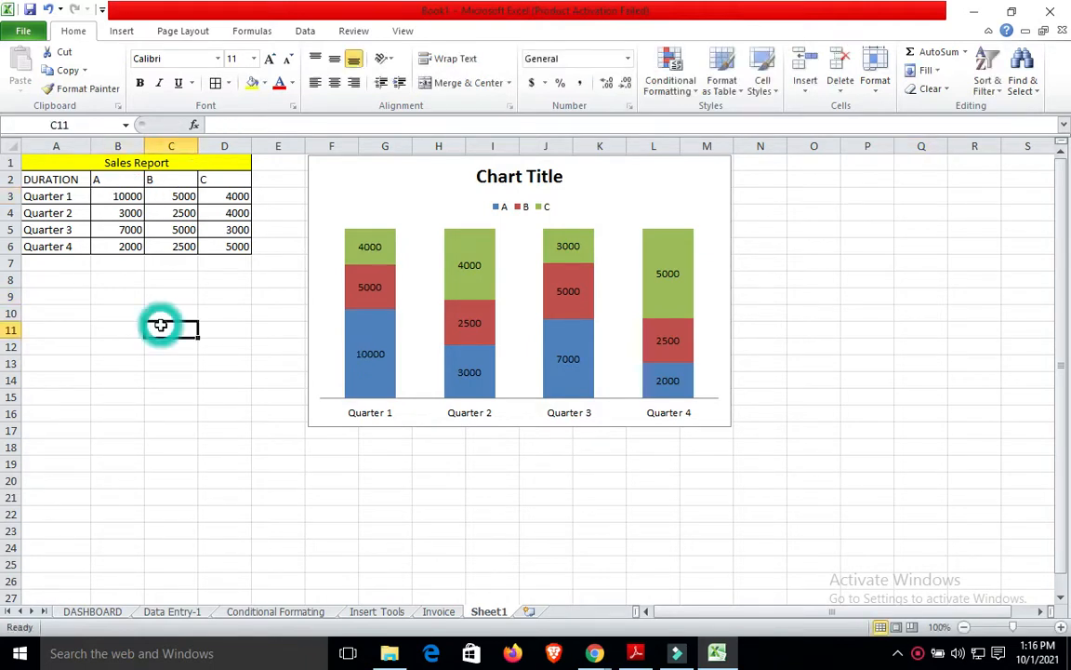
{"action": "left_click", "coordinate": [183, 245]}
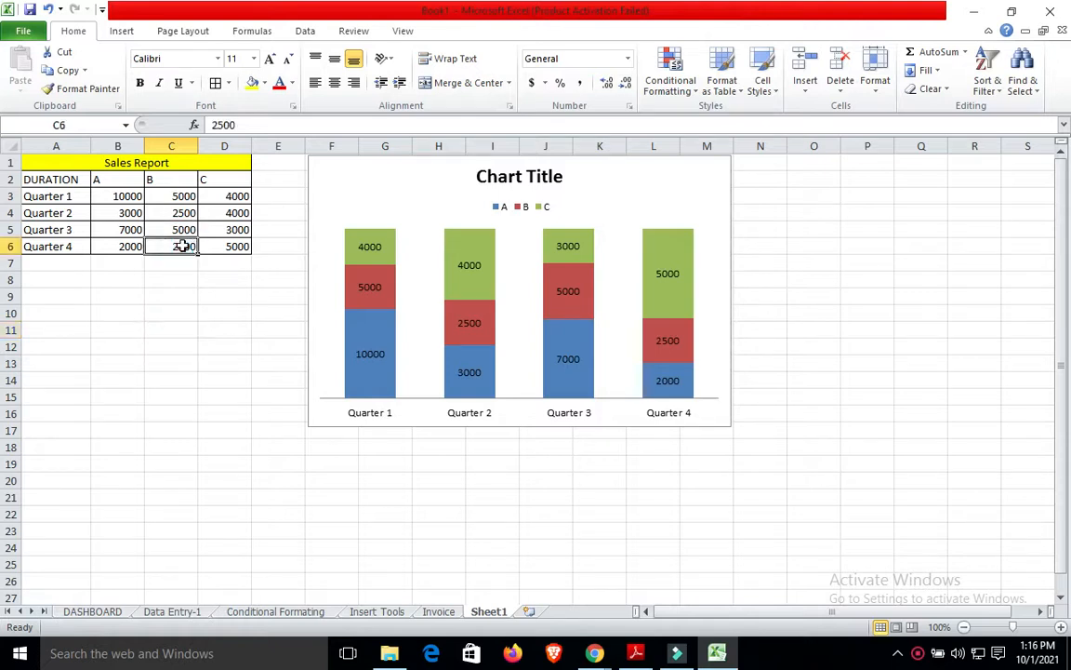
{"action": "type", "text": "9000"}
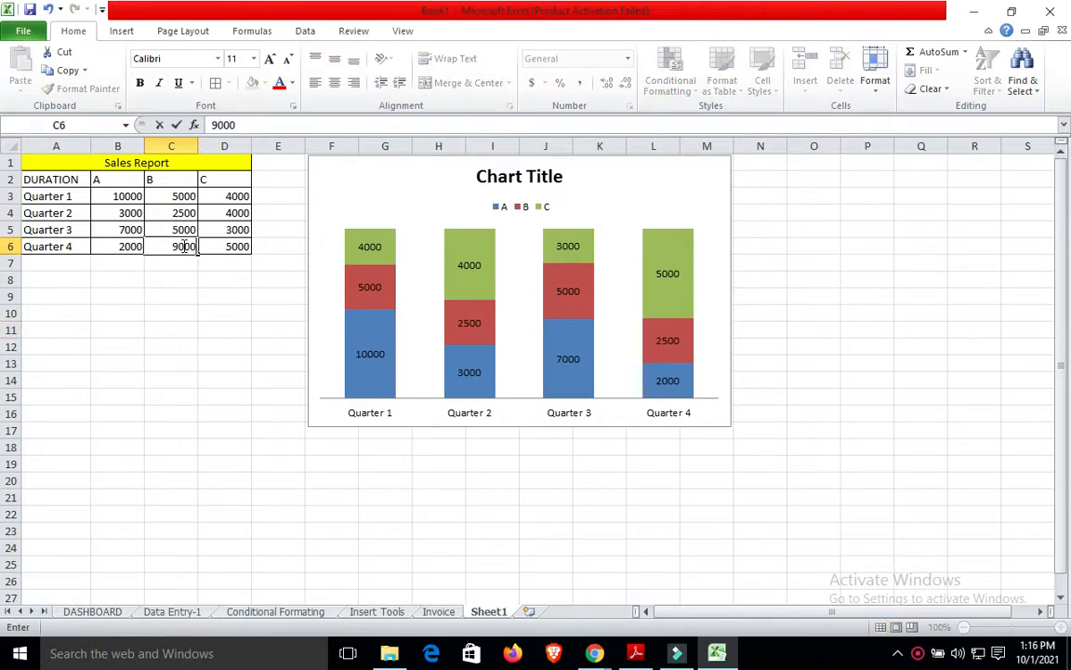
{"action": "left_click", "coordinate": [247, 363]}
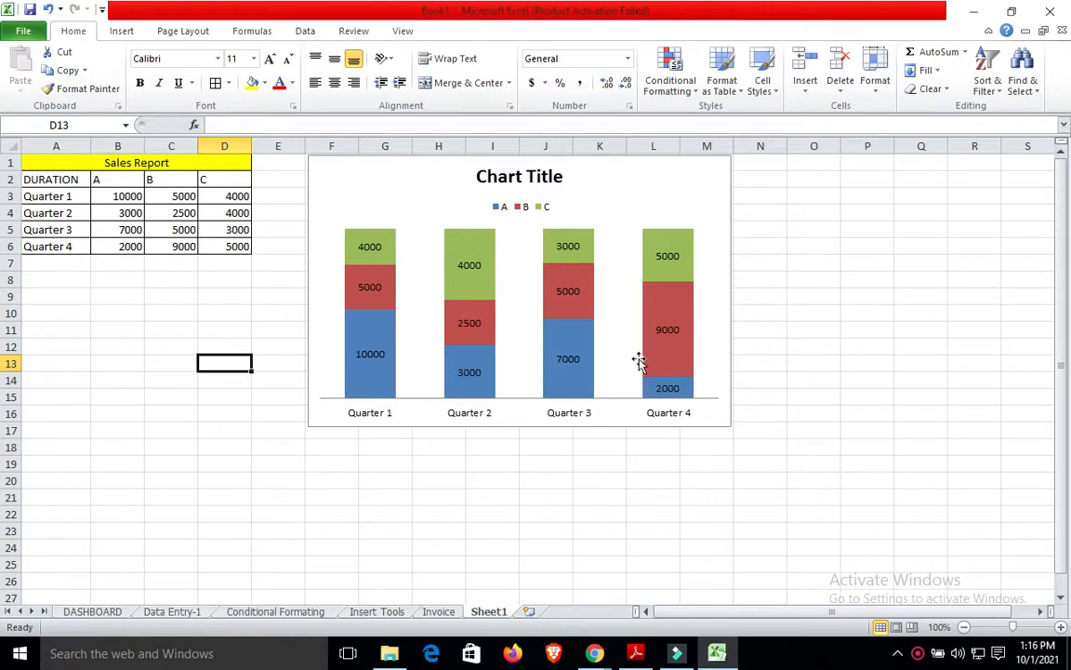
Delete the stacked column chart and select the Sales Report range A2:D6.
{"action": "left_click", "coordinate": [719, 399]}
{"action": "key", "text": "Delete"}
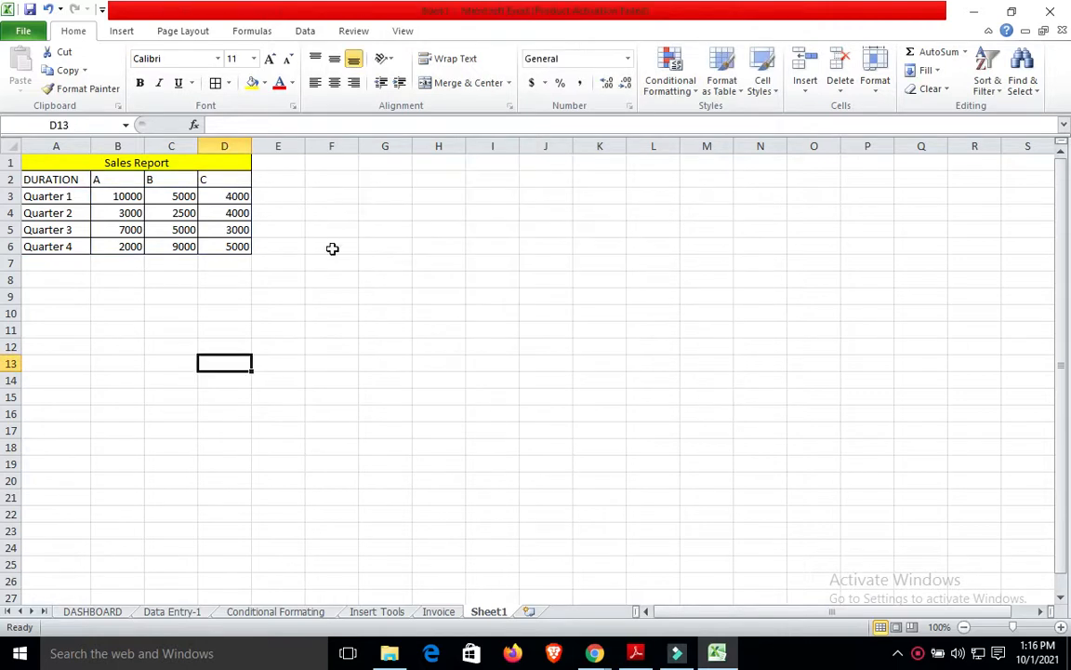
{"action": "left_click", "coordinate": [43, 177]}
{"action": "key", "text": "shift+Right"}
{"action": "key", "text": "shift+Right"}
{"action": "key", "text": "shift+Right"}
{"action": "key", "text": "shift+Right"}
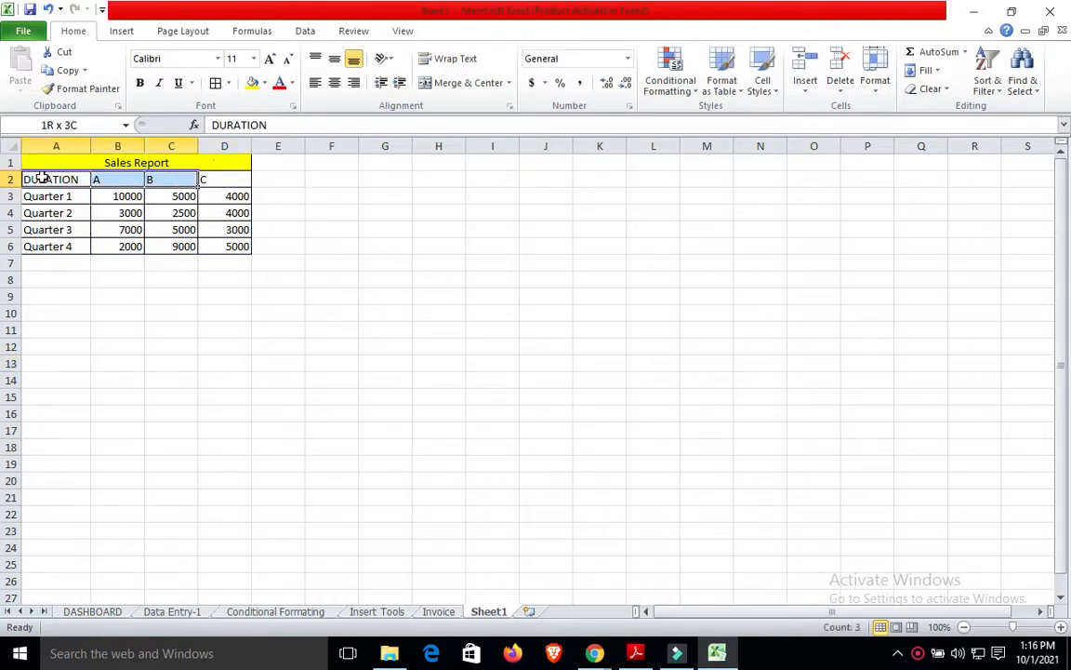
{"action": "key", "text": "shift+Left"}
{"action": "key", "text": "shift+Down"}
{"action": "key", "text": "shift+Down"}
{"action": "key", "text": "shift+Down"}
{"action": "key", "text": "shift+Down"}
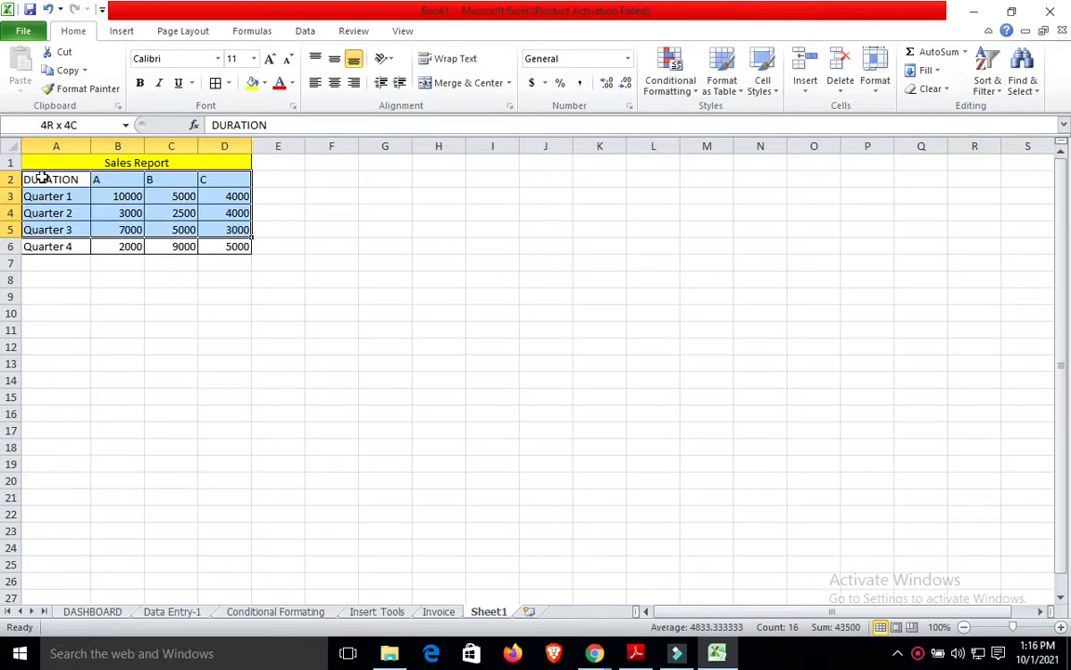
Insert a flat 2-D pie chart from the selected data.
{"action": "left_click", "coordinate": [123, 28]}
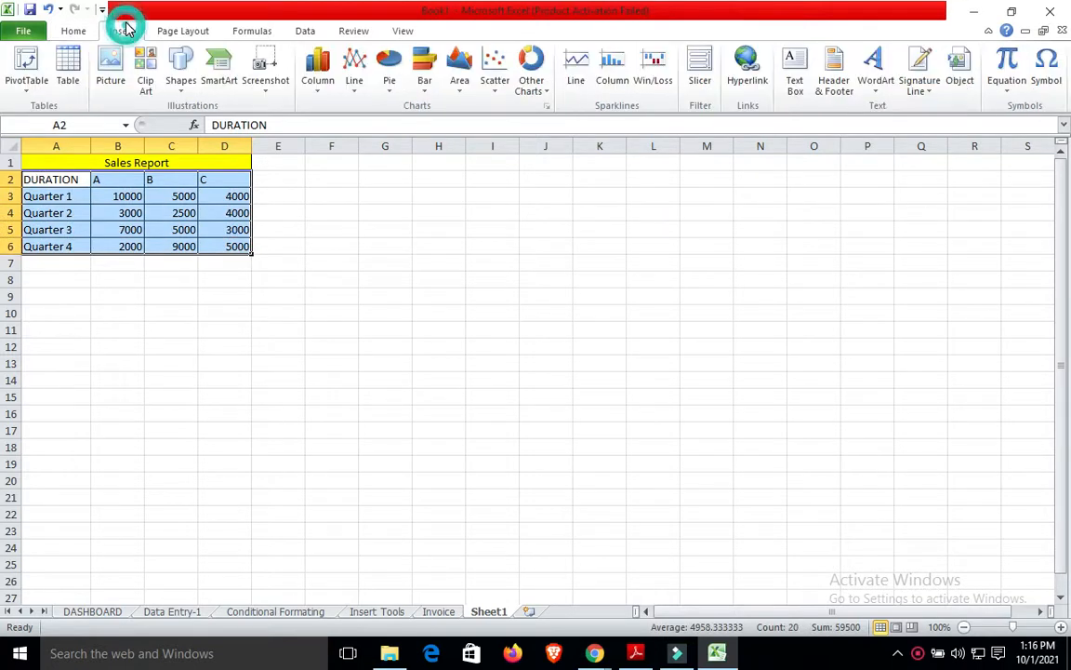
{"action": "left_click", "coordinate": [389, 86]}
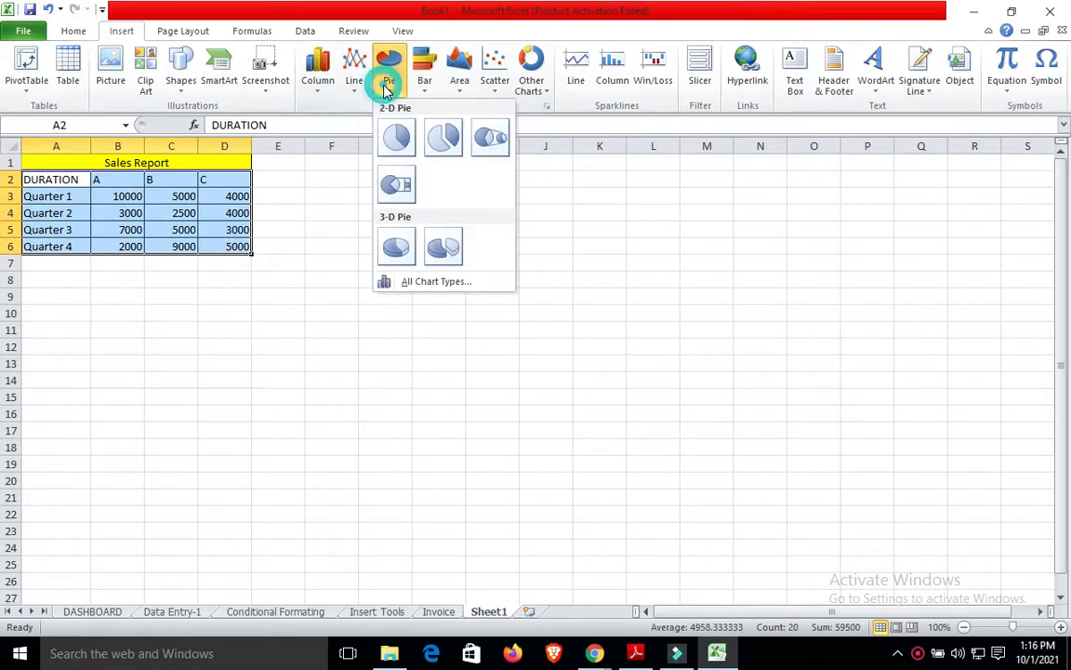
{"action": "left_click", "coordinate": [399, 139]}
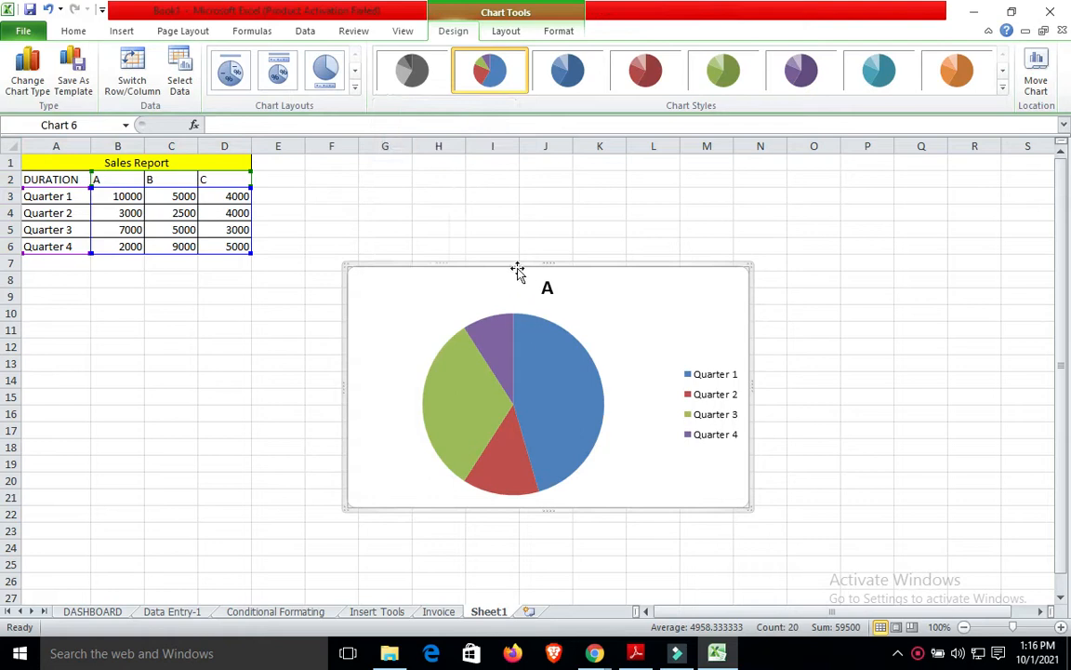
Move the pie chart up beside the table and try percentage and quarter-name label layouts.
{"action": "left_click_drag", "start_coordinate": [517, 265], "coordinate": [484, 146]}
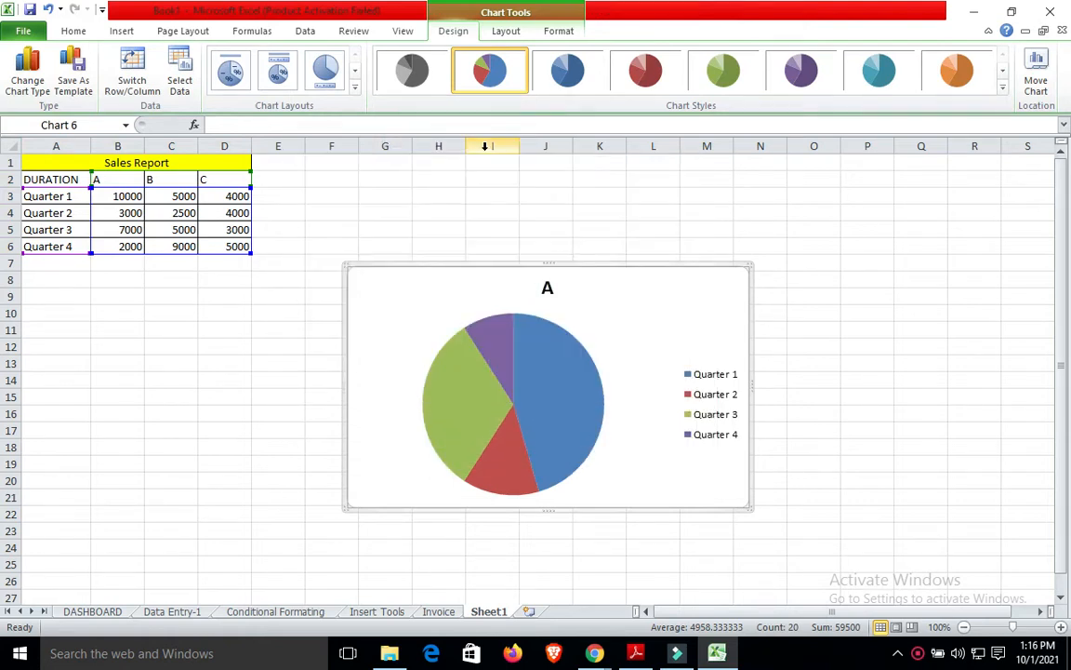
{"action": "left_click_drag", "start_coordinate": [483, 265], "coordinate": [471, 170]}
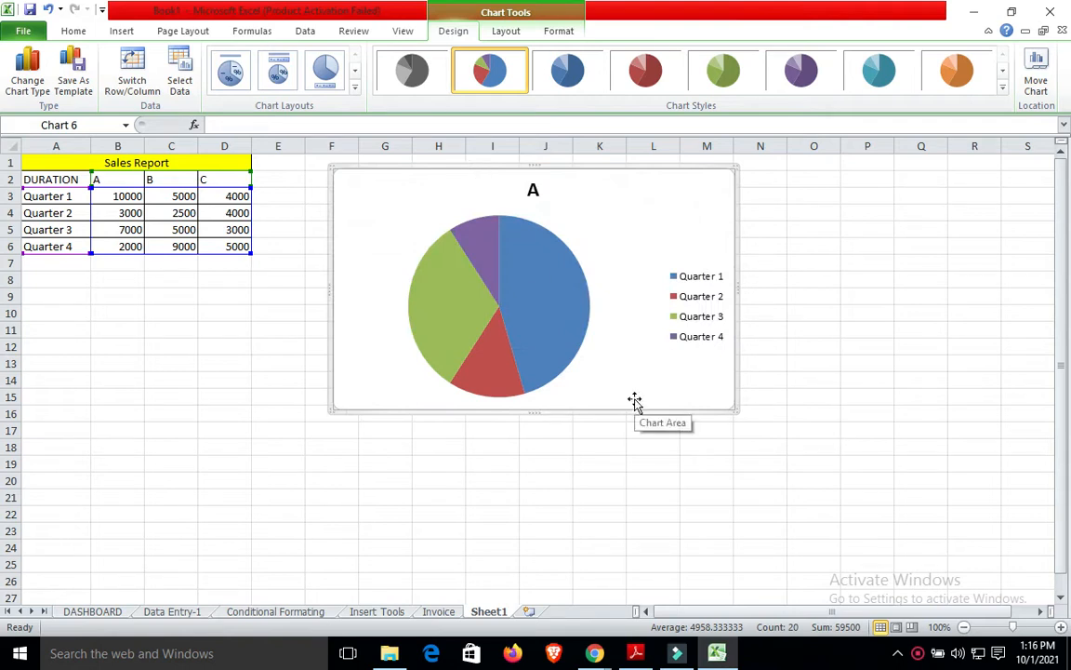
{"action": "left_click", "coordinate": [279, 73]}
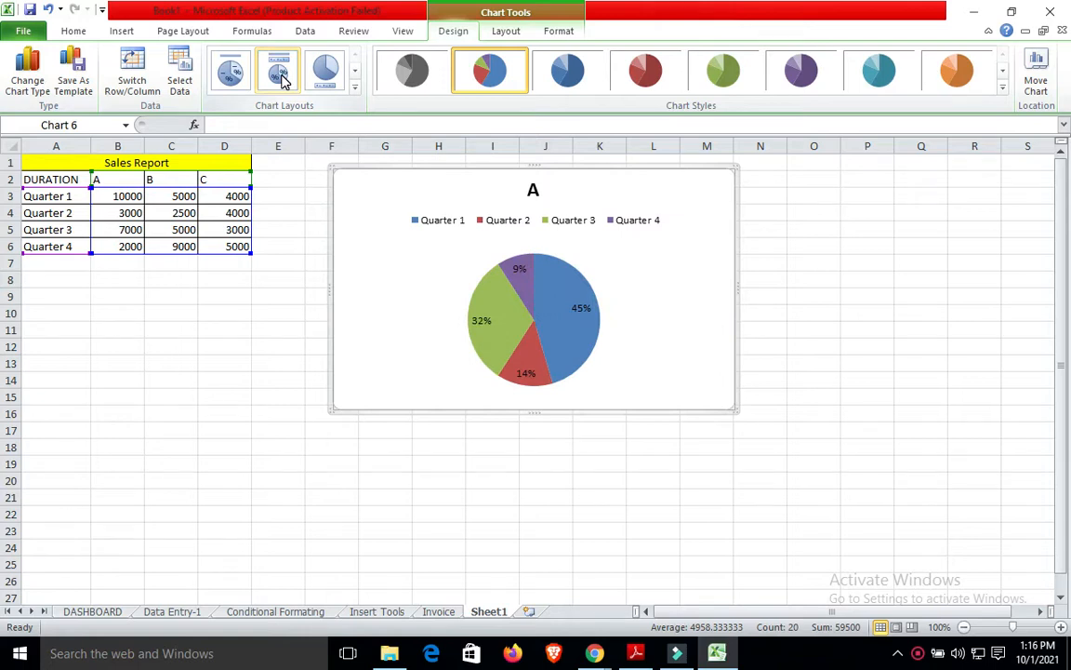
{"action": "left_click", "coordinate": [231, 72]}
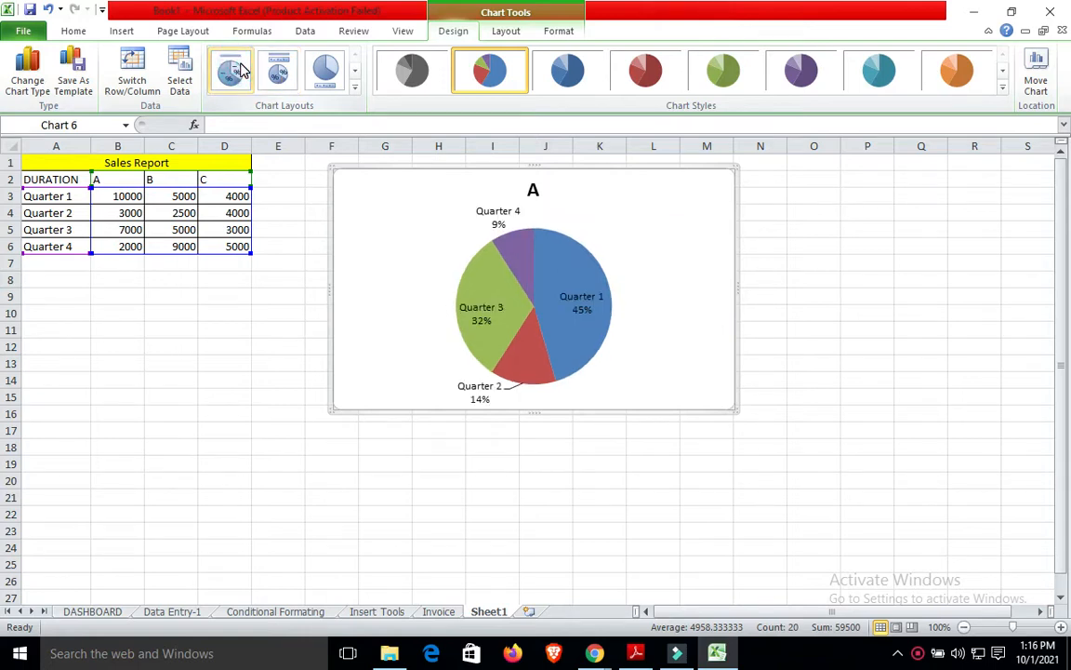
{"action": "left_click", "coordinate": [354, 71]}
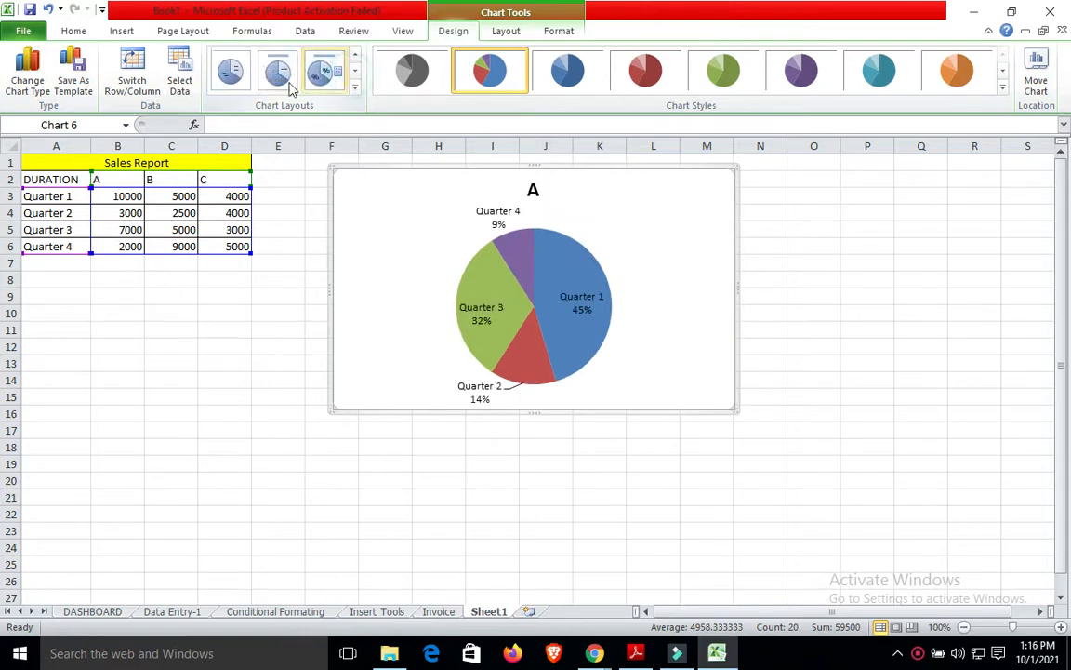
{"action": "left_click", "coordinate": [228, 78]}
{"action": "left_click", "coordinate": [274, 75]}
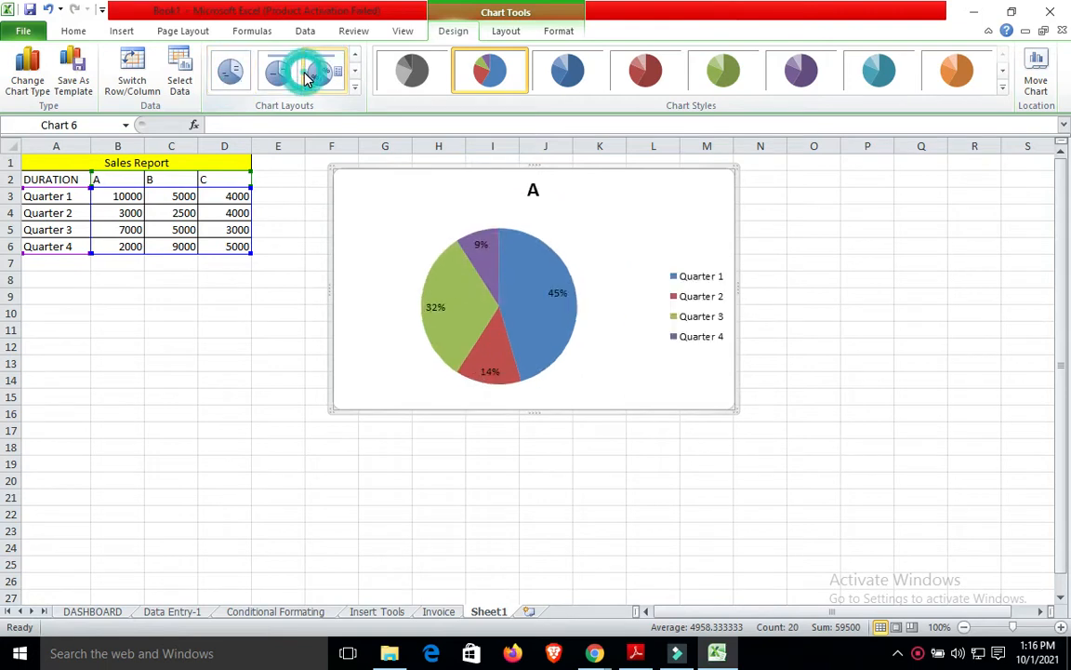
{"action": "left_click", "coordinate": [271, 74]}
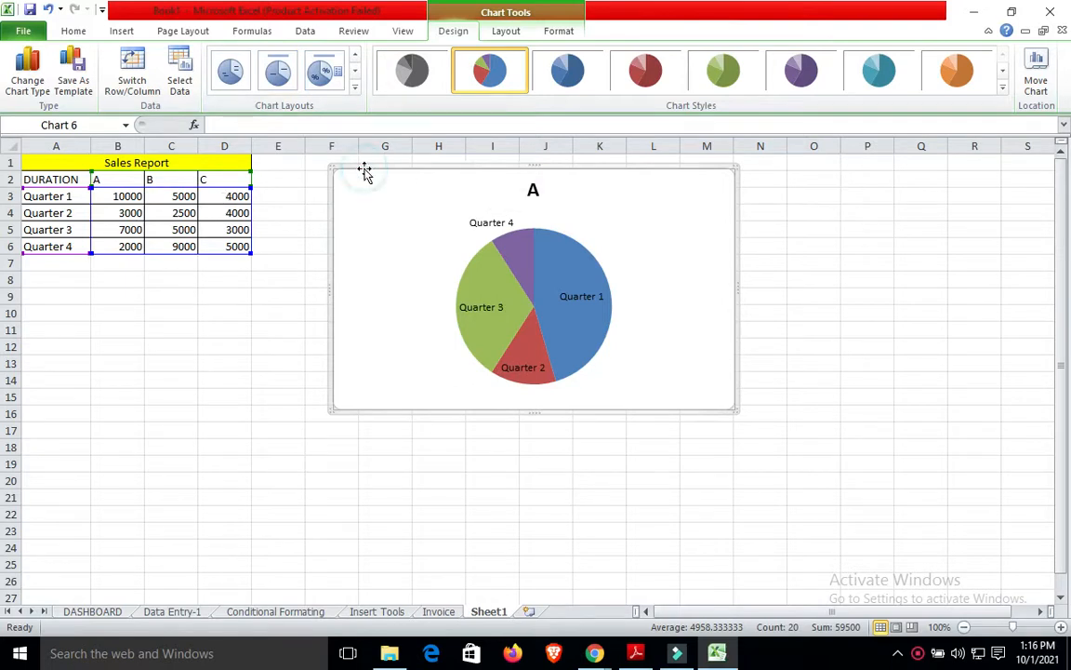
Try further pie layouts, including quarter-name labels, value labels and a legend-only pie.
{"action": "left_click", "coordinate": [507, 33]}
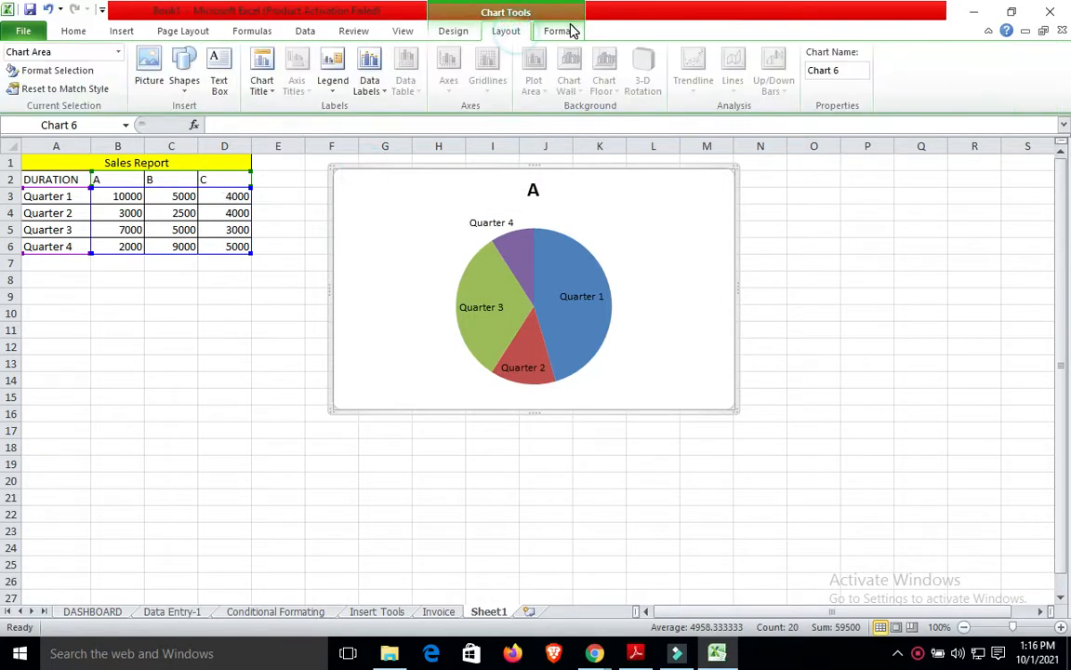
{"action": "left_click", "coordinate": [561, 30]}
{"action": "left_click", "coordinate": [472, 30]}
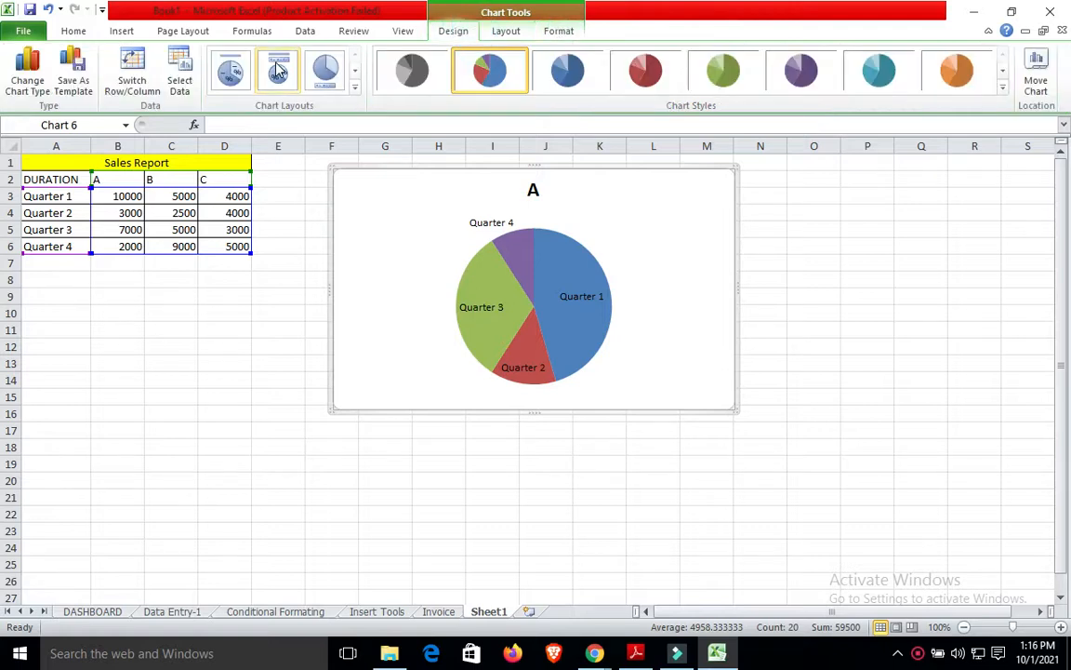
{"action": "left_click", "coordinate": [356, 69]}
{"action": "left_click", "coordinate": [325, 69]}
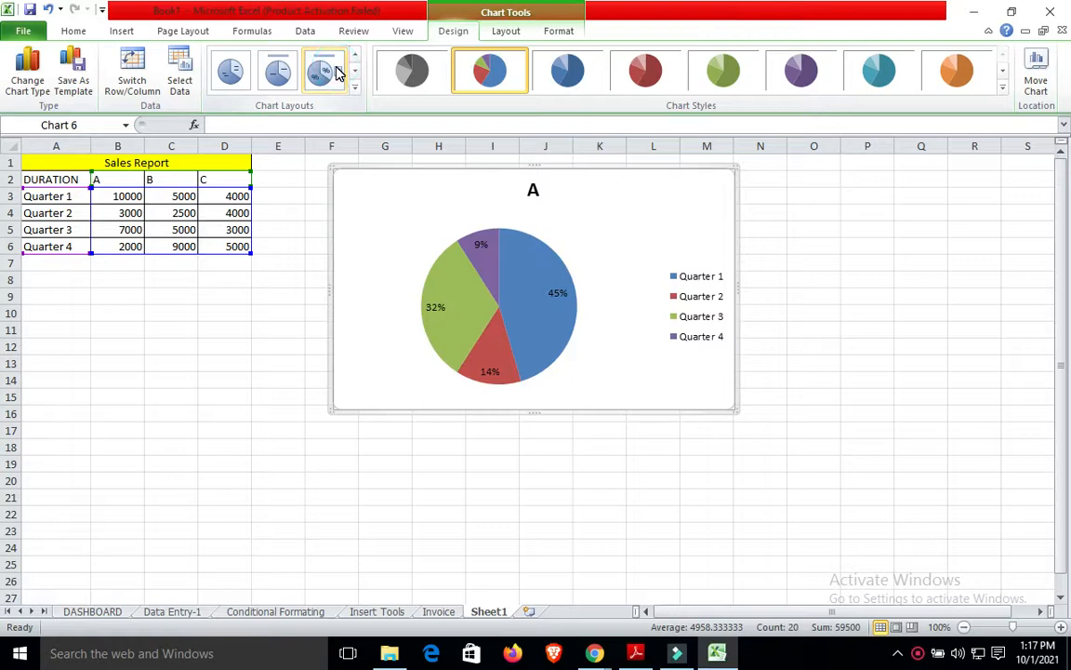
{"action": "left_click", "coordinate": [279, 73]}
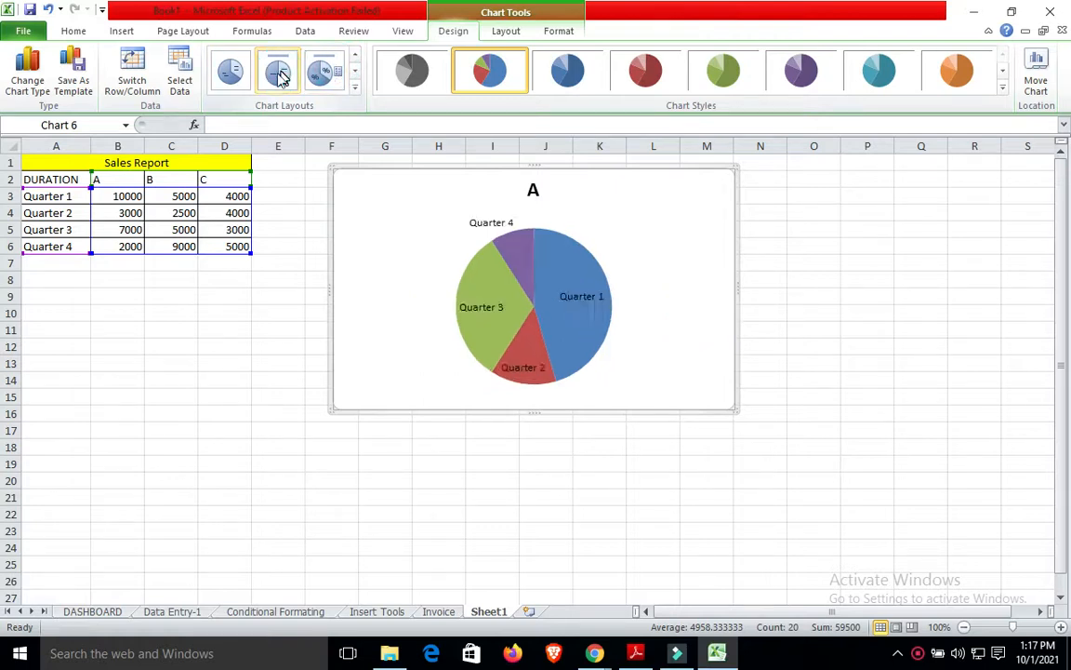
{"action": "left_click", "coordinate": [231, 79]}
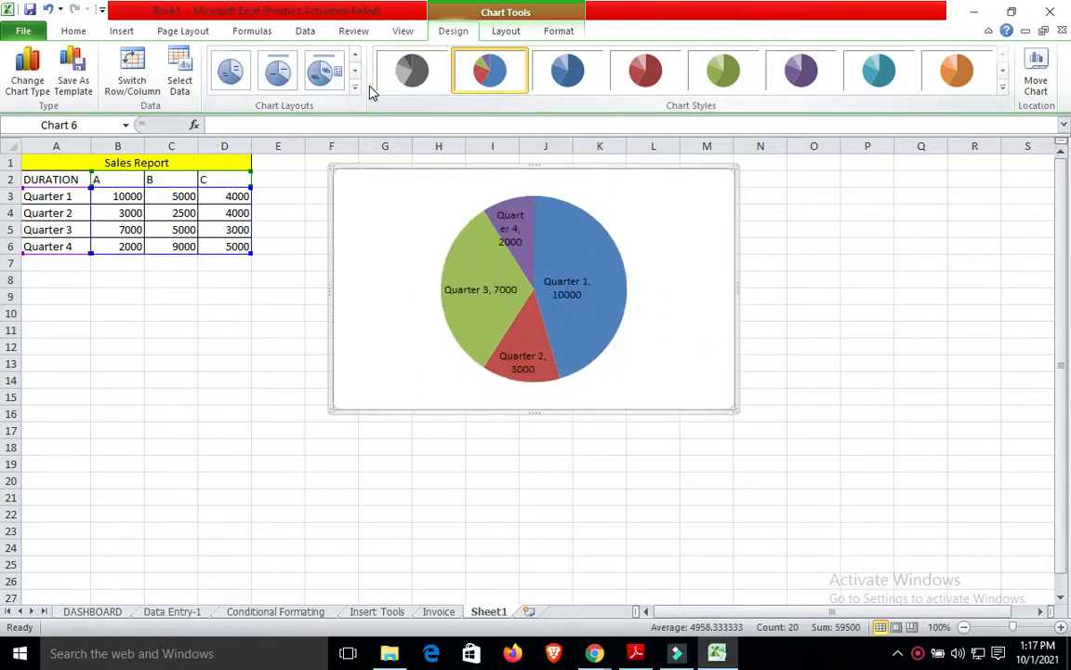
{"action": "left_click", "coordinate": [355, 72]}
{"action": "left_click", "coordinate": [210, 63]}
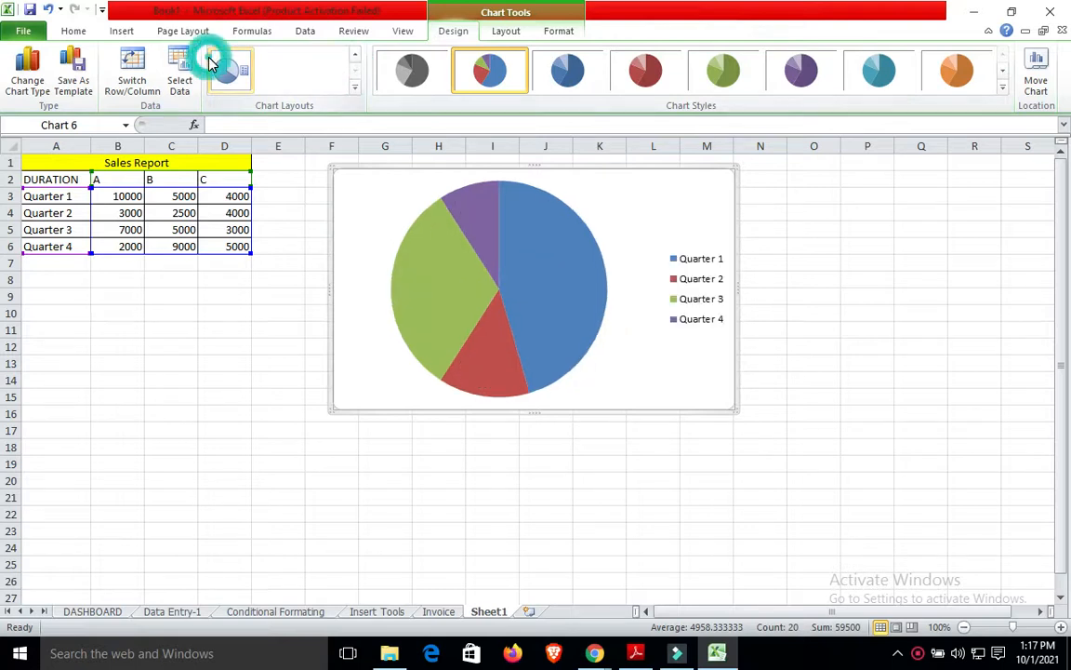
{"action": "left_click", "coordinate": [355, 56]}
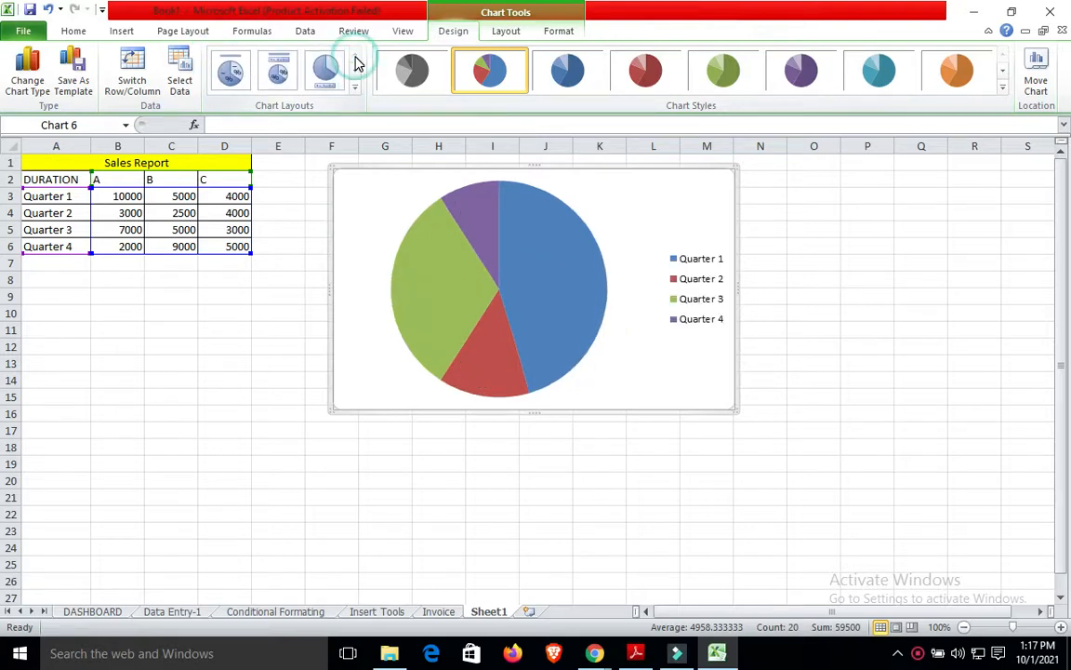
{"action": "left_click", "coordinate": [279, 73]}
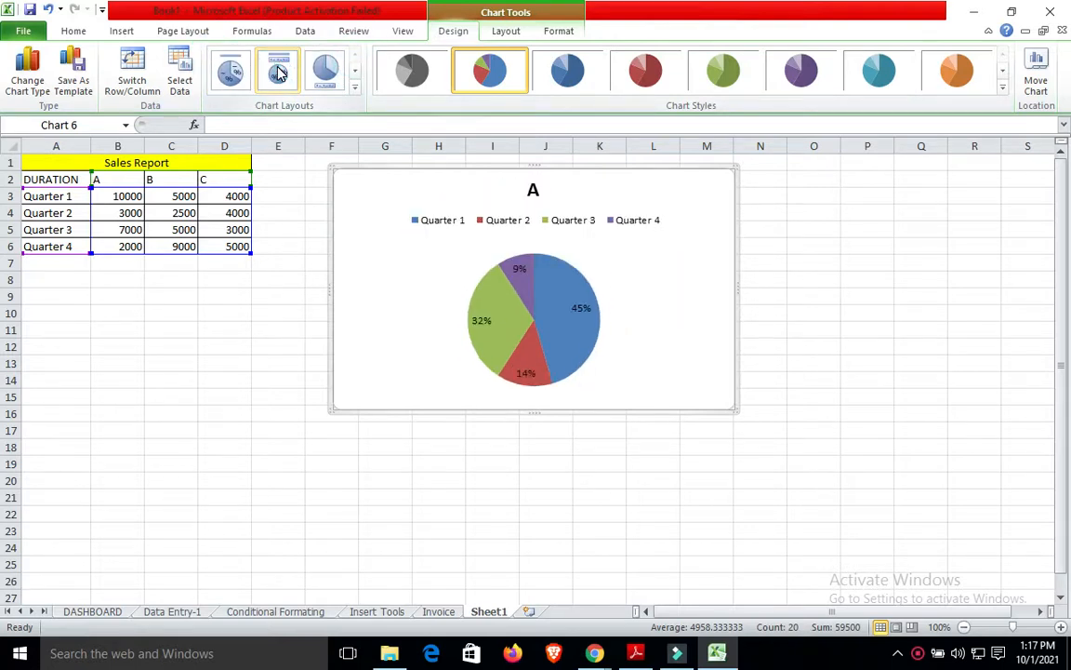
{"action": "left_click", "coordinate": [231, 71]}
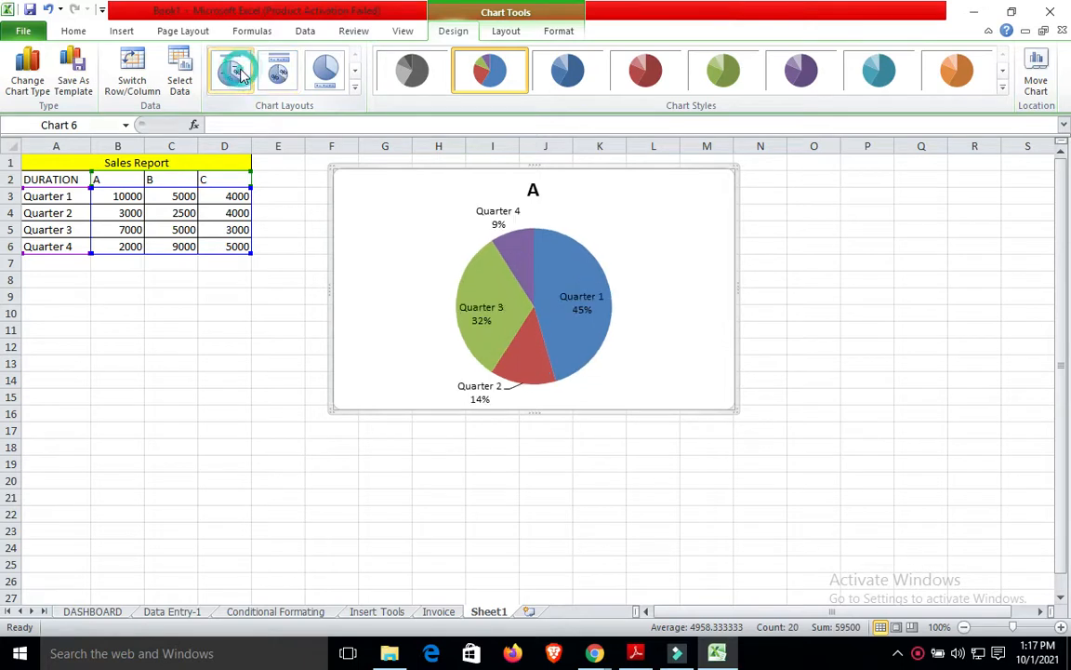
Settle on the layout with an enlarged pie and right-side legend, then deselect the chart.
{"action": "left_click", "coordinate": [355, 75]}
{"action": "left_click", "coordinate": [319, 68]}
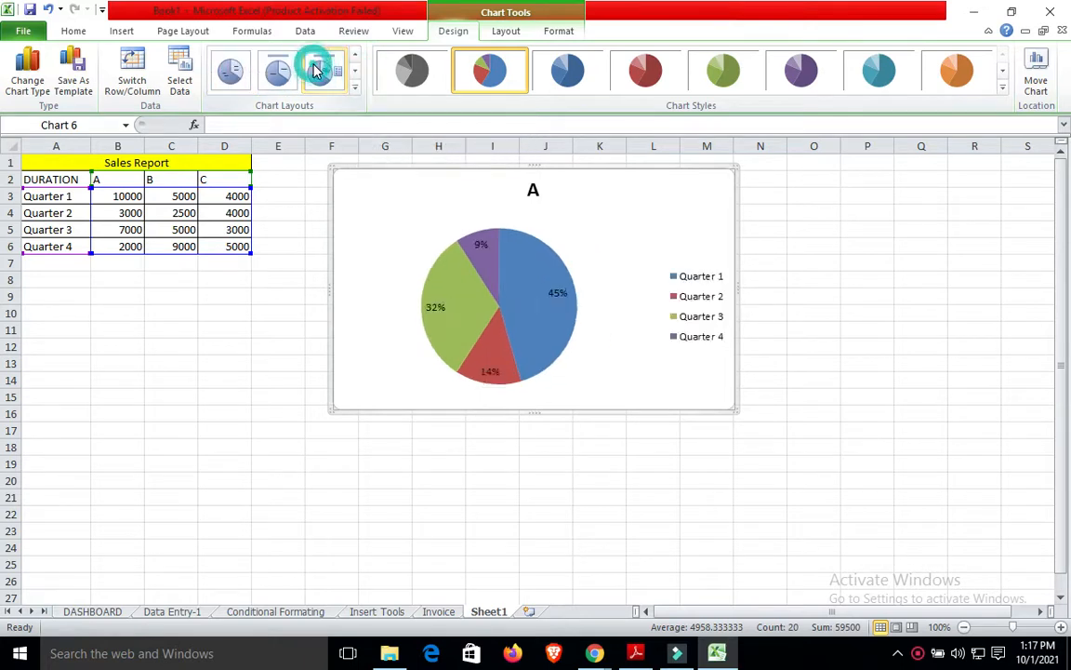
{"action": "left_click", "coordinate": [355, 69]}
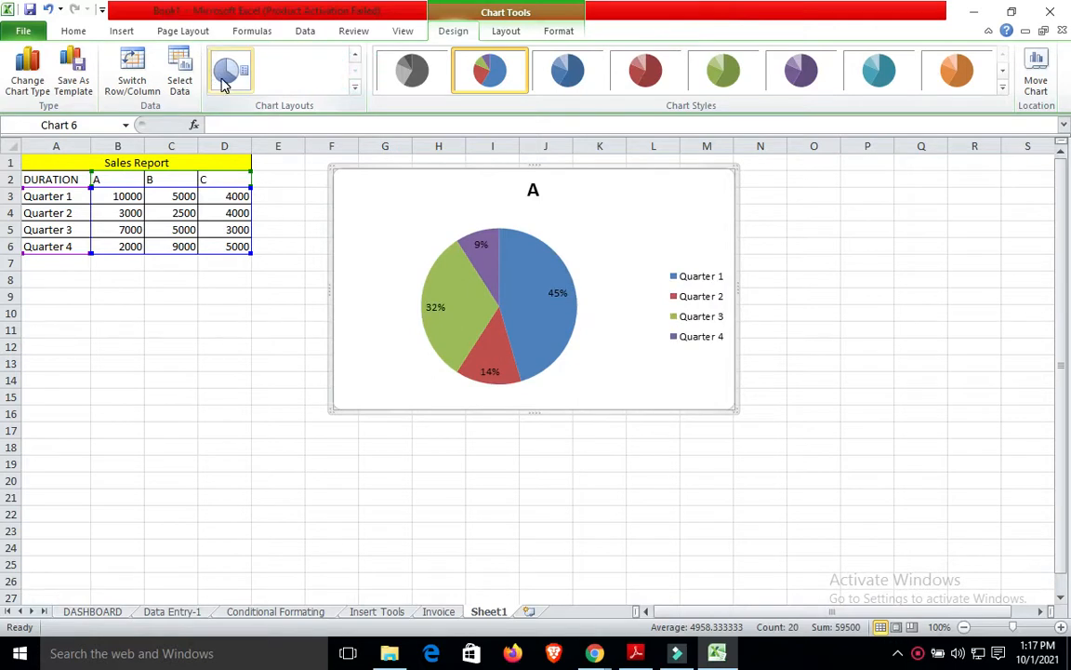
{"action": "left_click", "coordinate": [355, 54]}
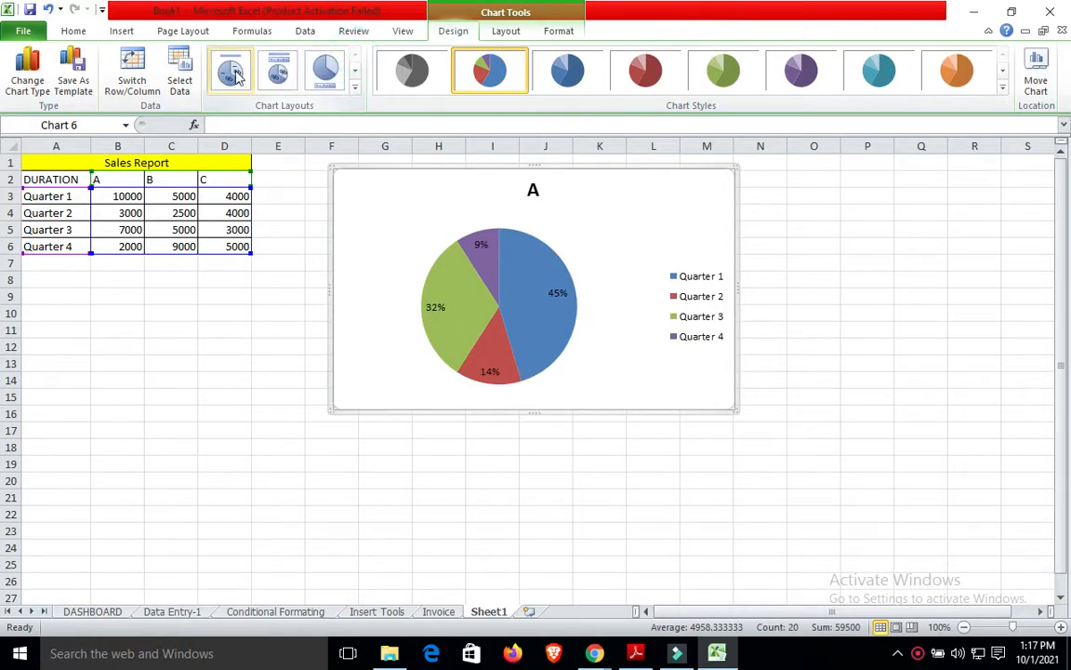
{"action": "left_click", "coordinate": [278, 70]}
{"action": "left_click", "coordinate": [327, 67]}
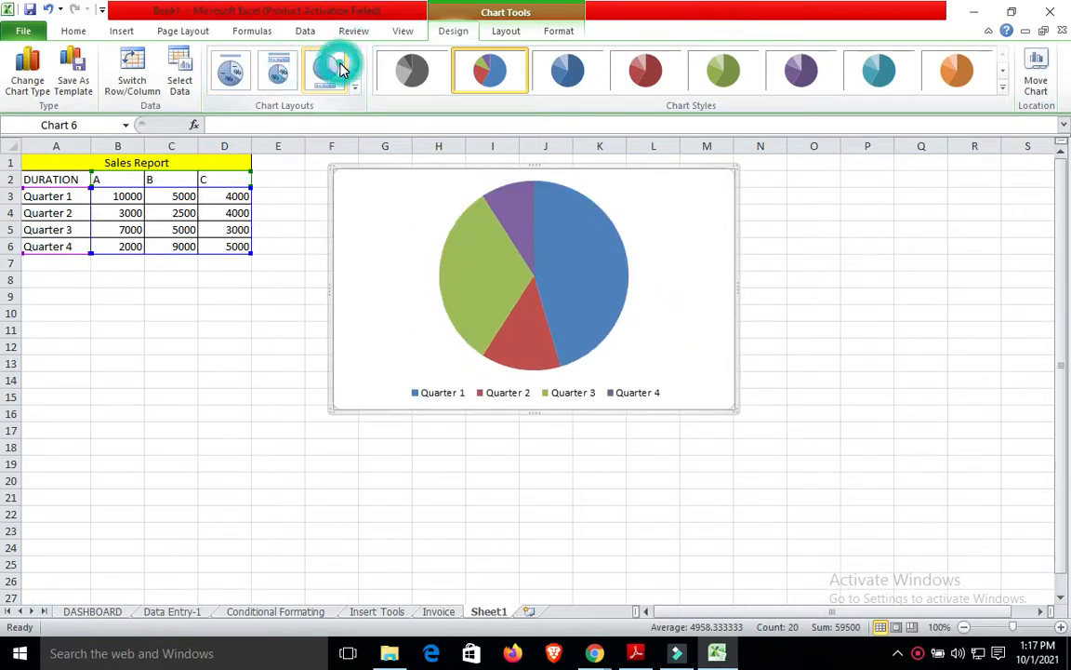
{"action": "left_click", "coordinate": [355, 70]}
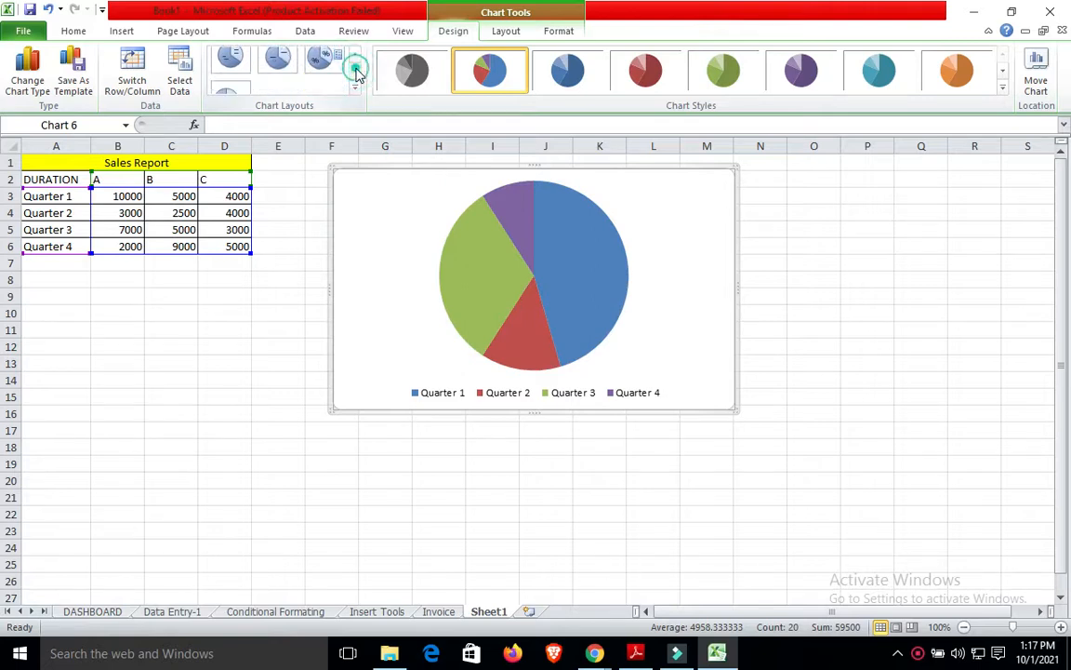
{"action": "left_click", "coordinate": [233, 75]}
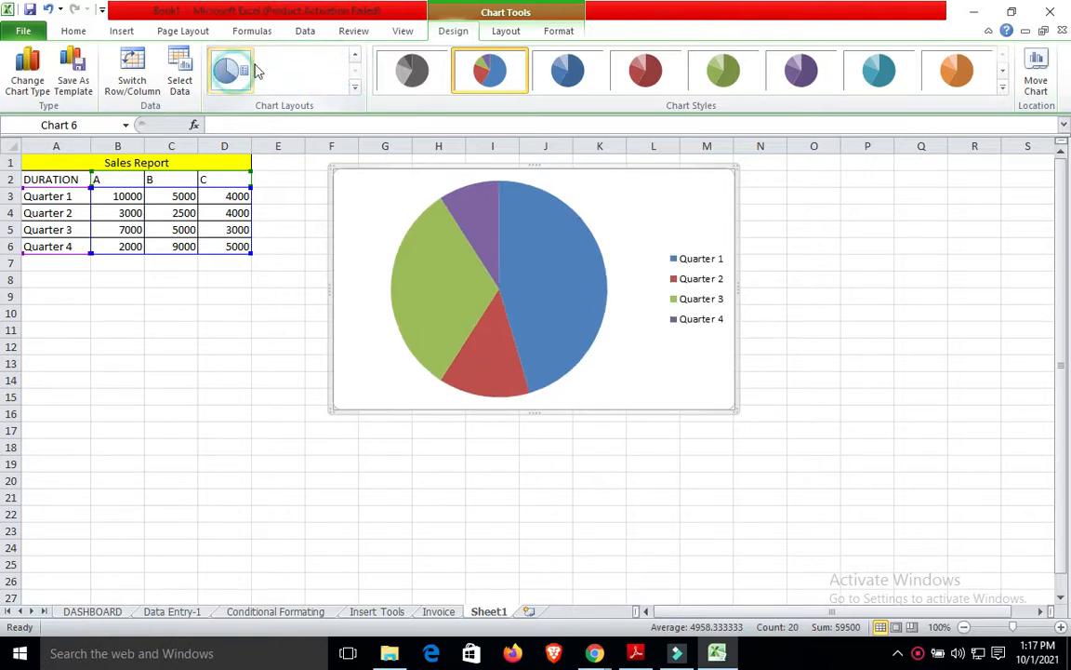
{"action": "left_click", "coordinate": [355, 56]}
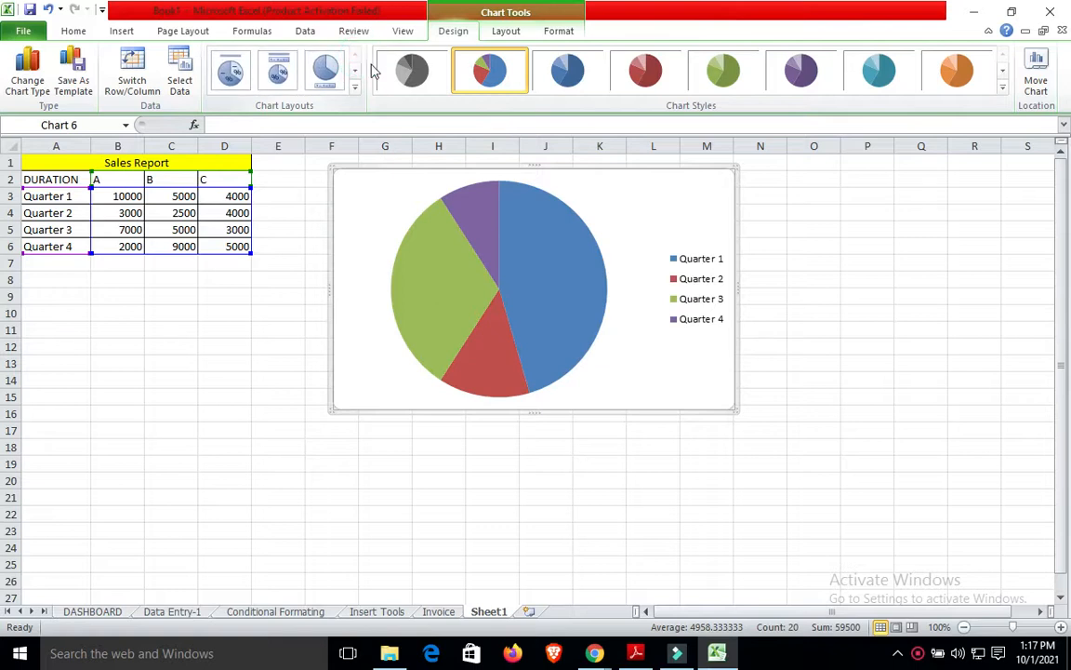
{"action": "left_click", "coordinate": [817, 348]}
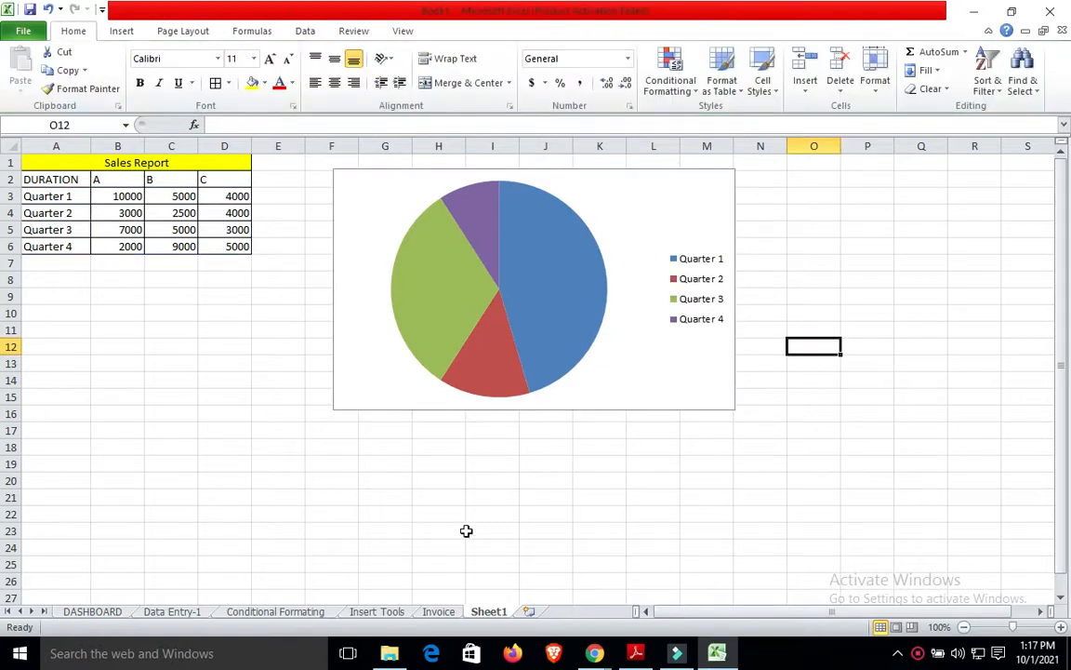
On the Conditional Formating sheet, select the Marks Detail table A2:E6.
{"action": "left_click", "coordinate": [307, 611]}
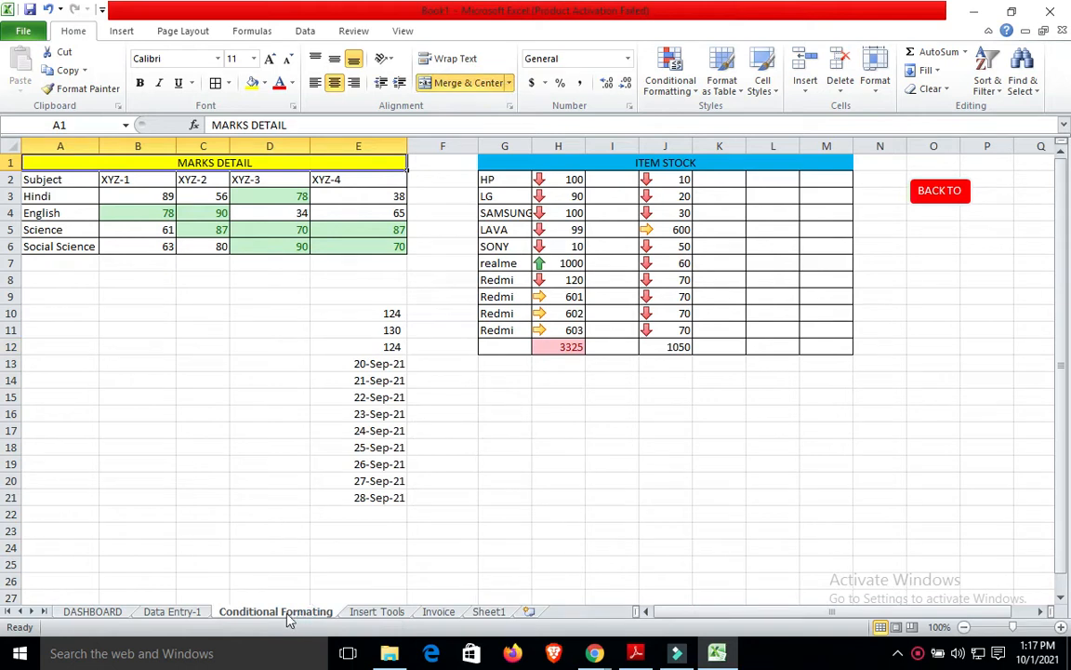
{"action": "left_click", "coordinate": [184, 616]}
{"action": "left_click", "coordinate": [275, 611]}
{"action": "left_click", "coordinate": [58, 179]}
{"action": "key", "text": "shift+Right"}
{"action": "key", "text": "shift+Right"}
{"action": "key", "text": "shift+Right"}
{"action": "key", "text": "shift+Right"}
{"action": "key", "text": "shift+Right"}
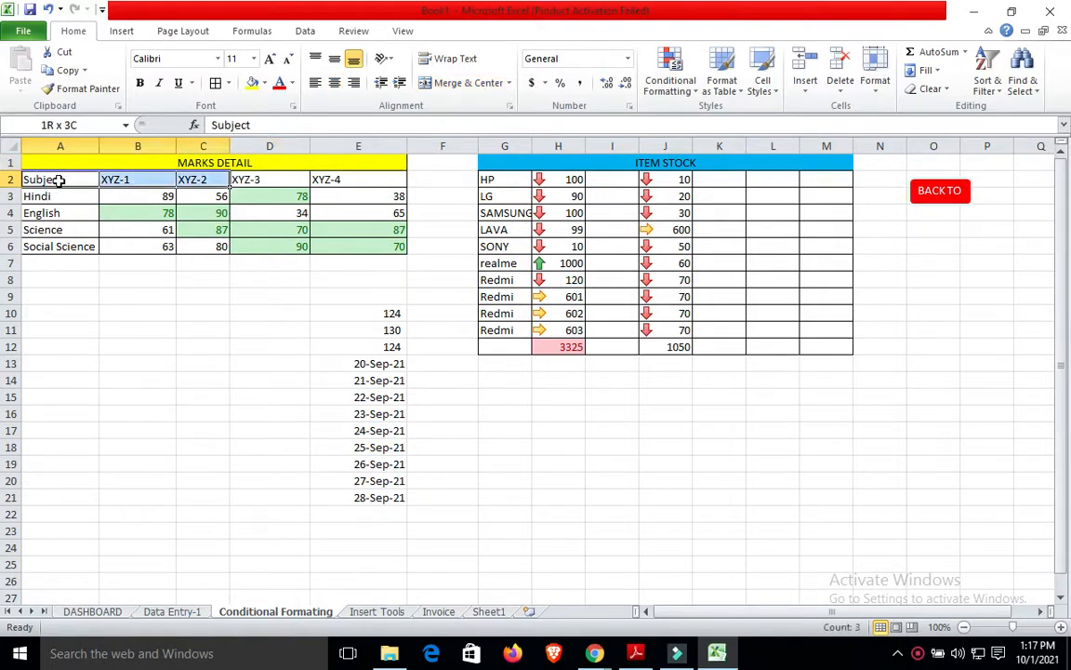
{"action": "key", "text": "shift+Left"}
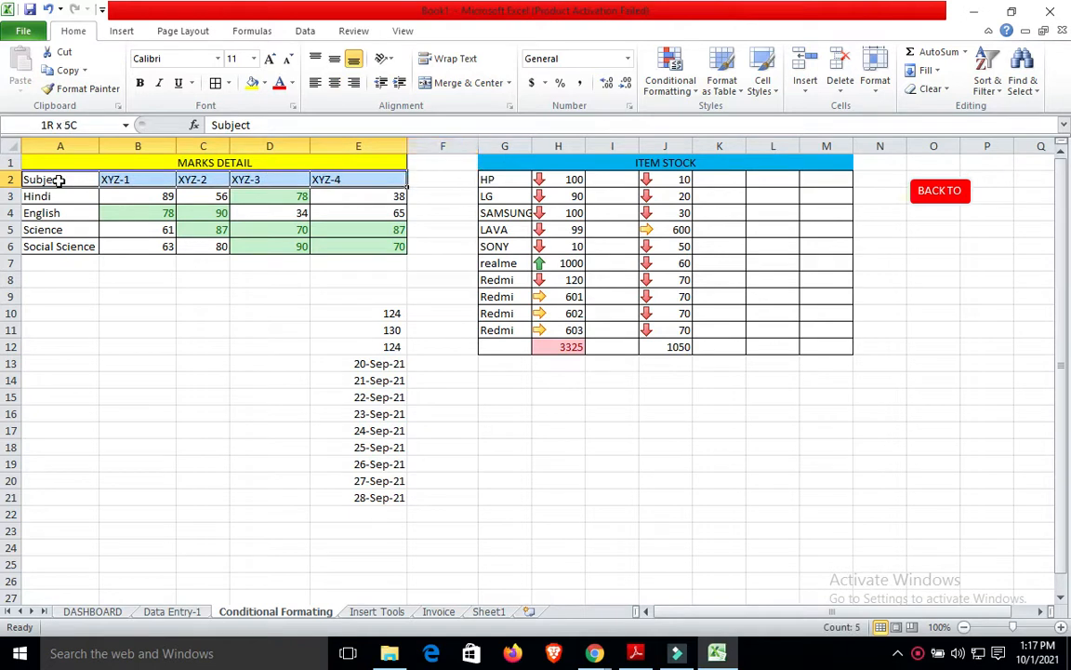
{"action": "key", "text": "shift+Down"}
{"action": "key", "text": "shift+Down"}
{"action": "key", "text": "shift+Down"}
{"action": "key", "text": "shift+Down"}
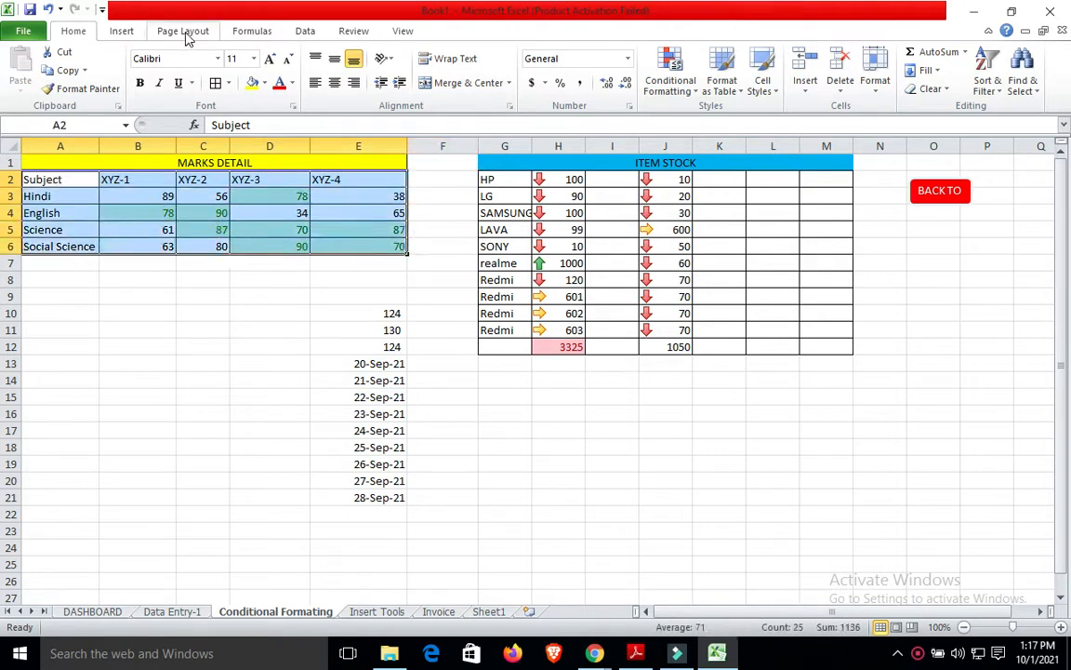
Insert a 100% stacked column chart and size it to fit beneath the table.
{"action": "left_click", "coordinate": [125, 32]}
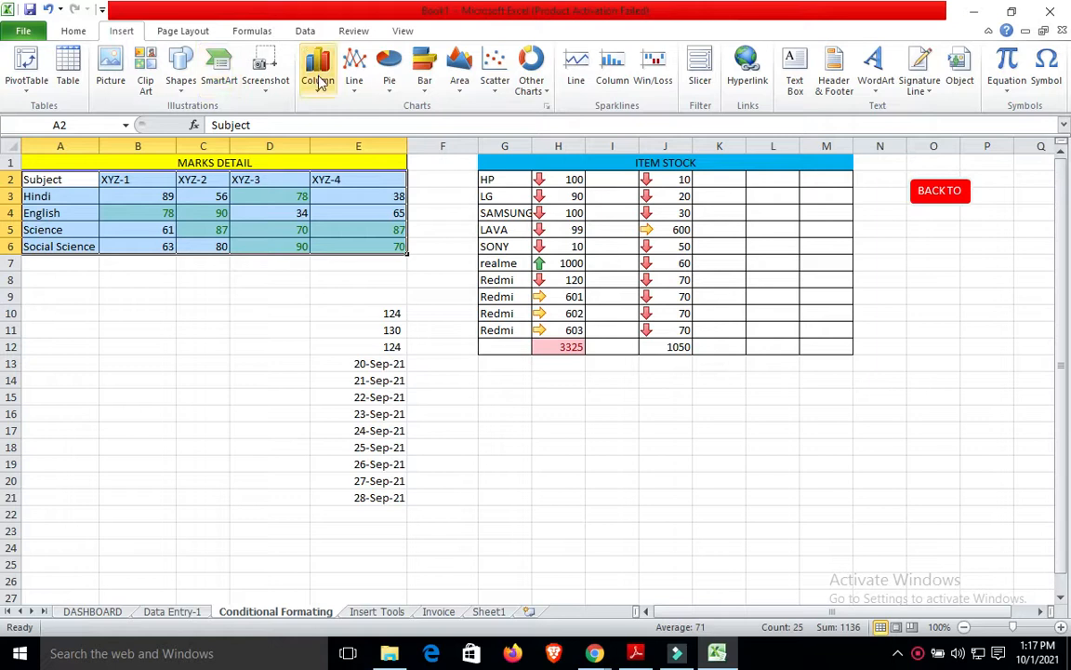
{"action": "left_click", "coordinate": [317, 75]}
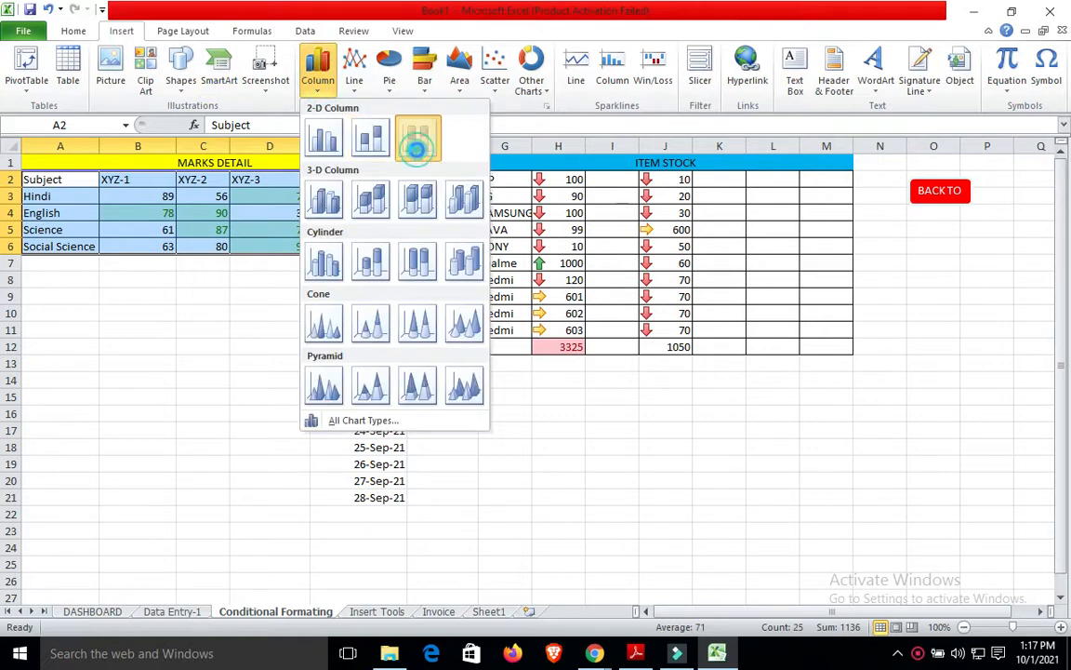
{"action": "left_click", "coordinate": [417, 144]}
{"action": "left_click_drag", "start_coordinate": [595, 268], "coordinate": [277, 255]}
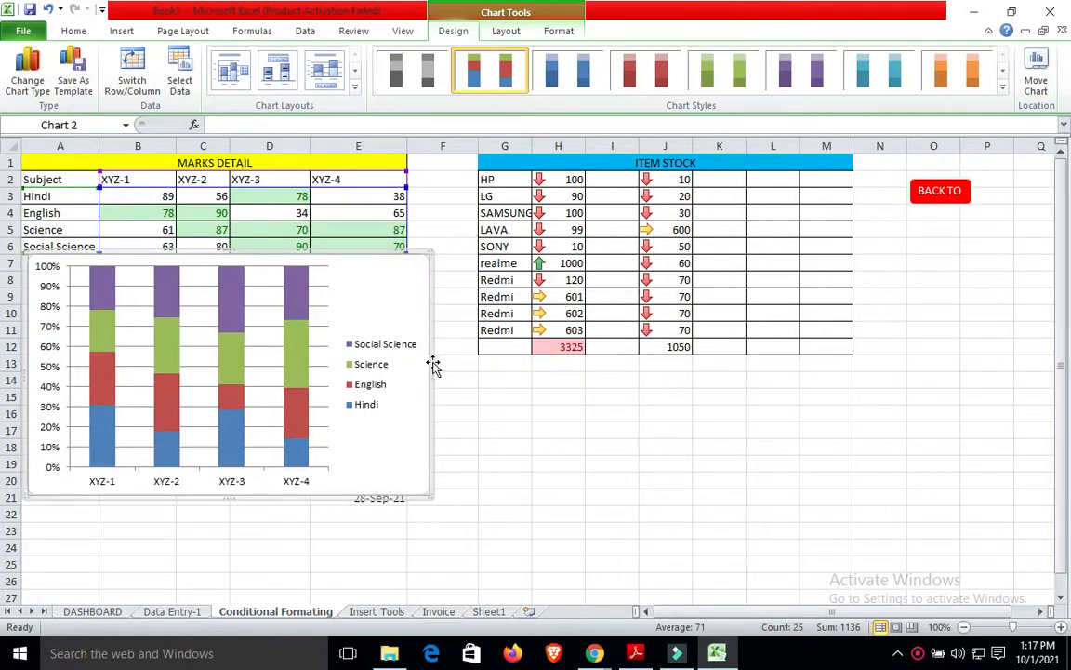
{"action": "left_click_drag", "start_coordinate": [431, 251], "coordinate": [400, 265]}
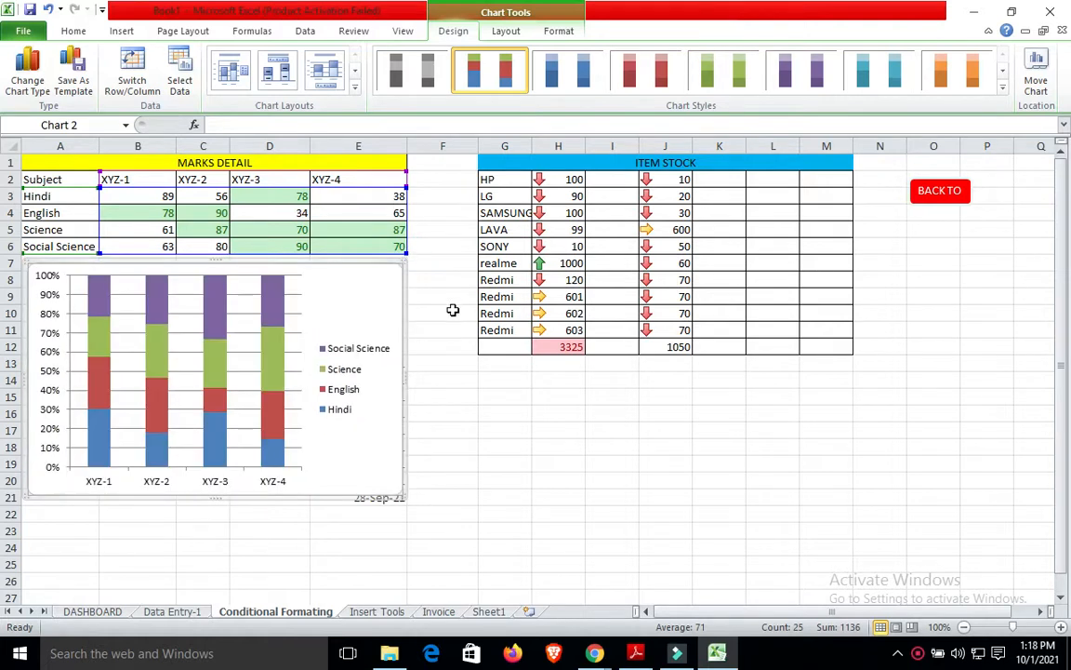
{"action": "left_click", "coordinate": [452, 311]}
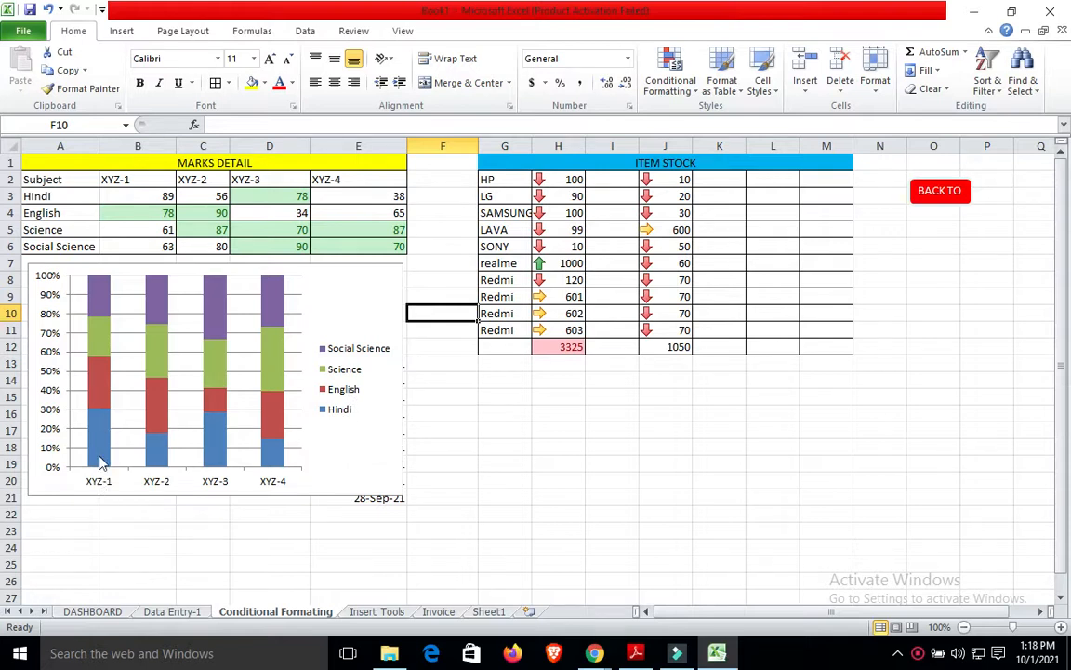
Apply a layout with chart title, axis title and data table to the marks chart, then return to Sheet1.
{"action": "mouse_move", "coordinate": [100, 422]}
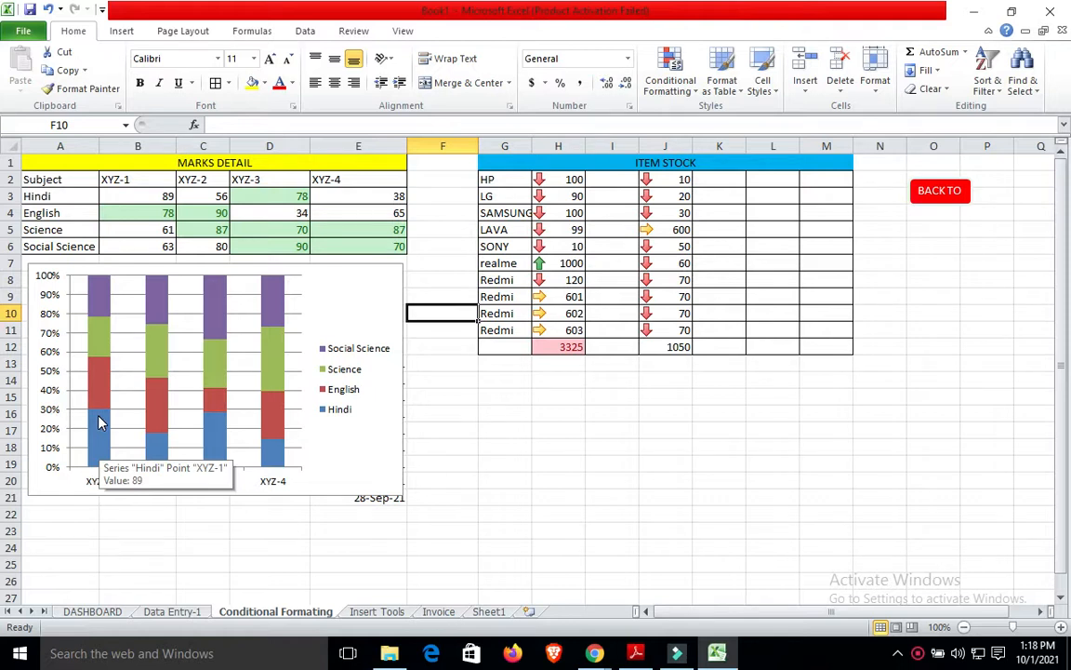
{"action": "left_click", "coordinate": [325, 327]}
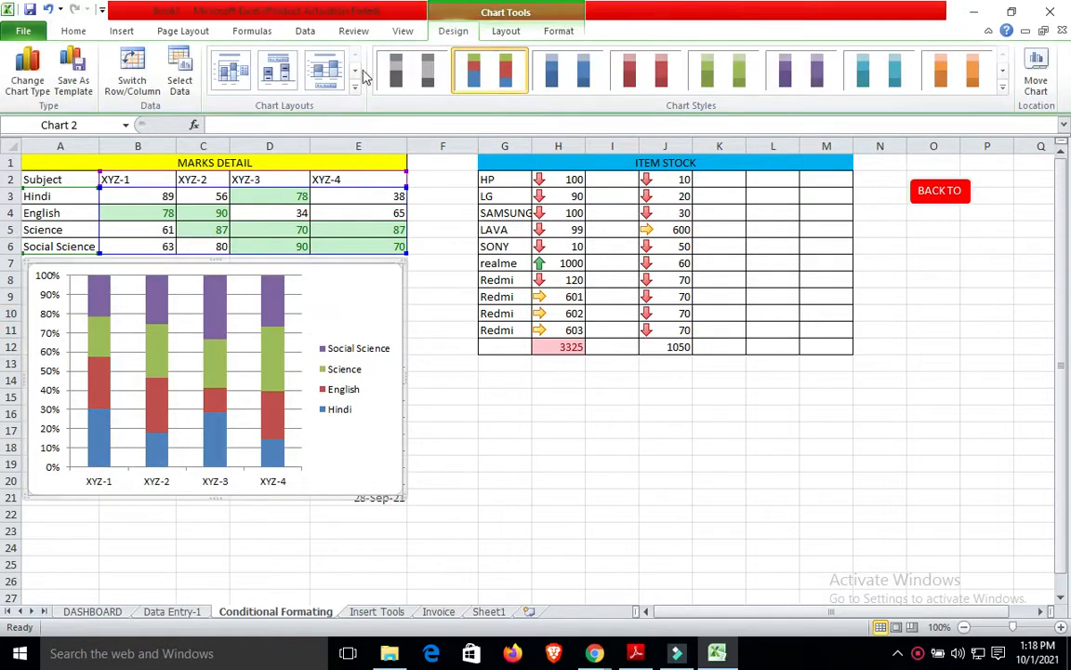
{"action": "left_click", "coordinate": [299, 78]}
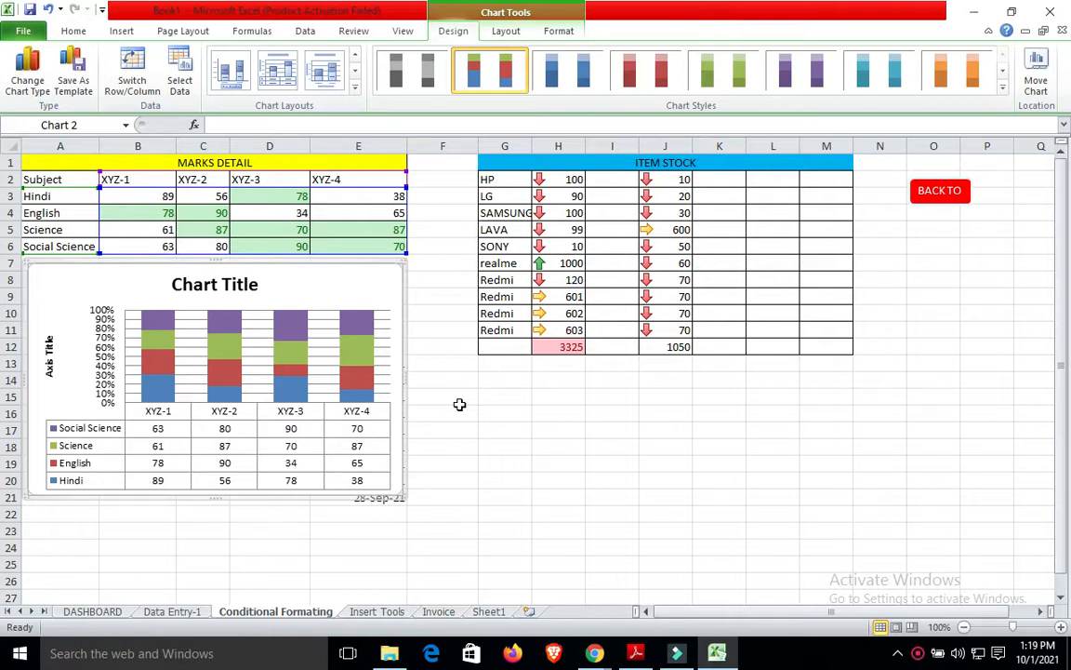
{"action": "left_click", "coordinate": [488, 611]}
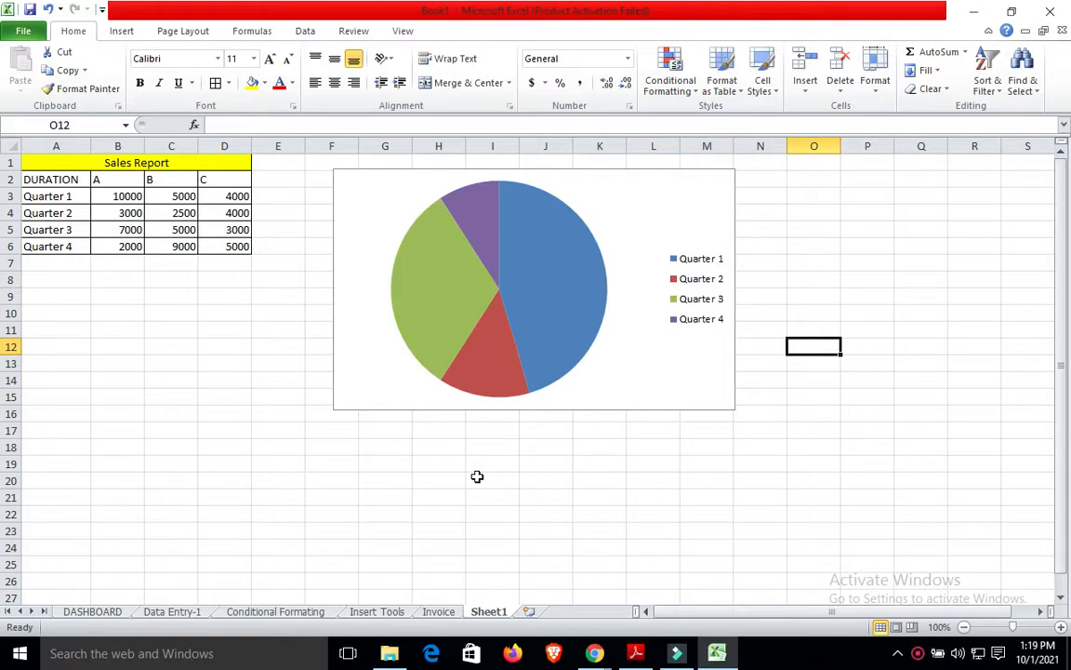
Delete the pie chart and select the Sales Report range A2:D6.
{"action": "left_click", "coordinate": [121, 33]}
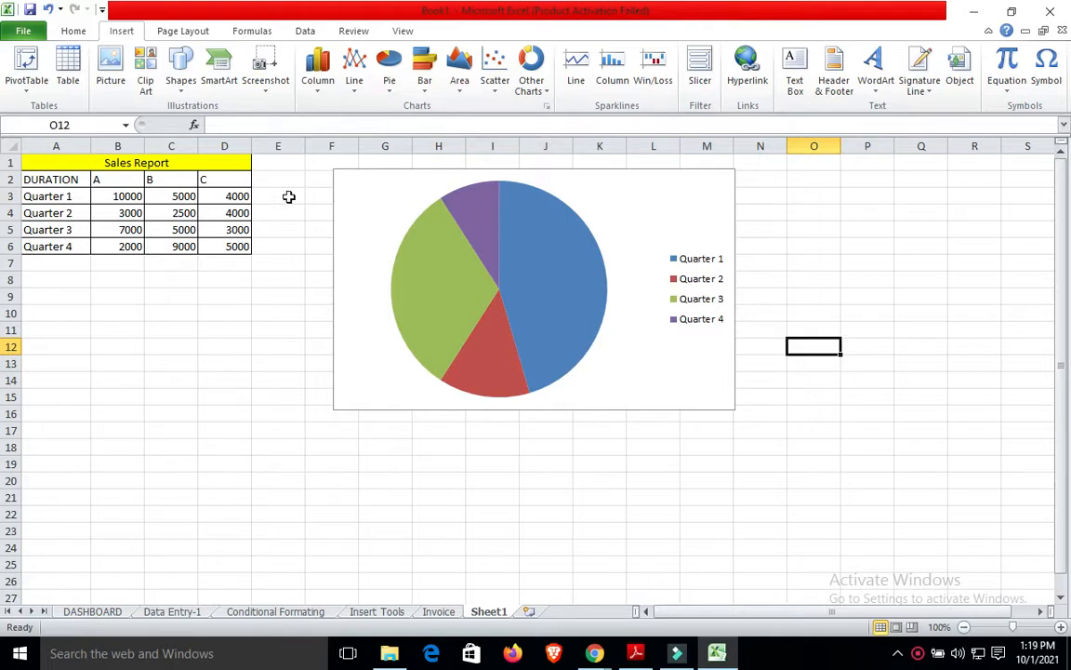
{"action": "left_click", "coordinate": [414, 187]}
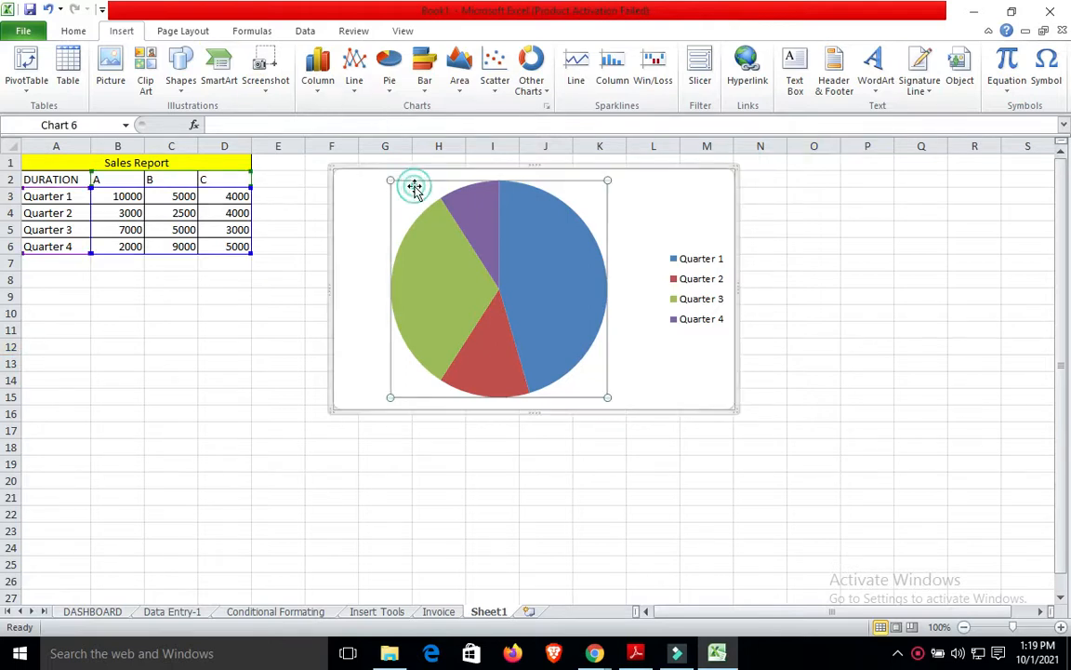
{"action": "left_click", "coordinate": [562, 168]}
{"action": "key", "text": "Delete"}
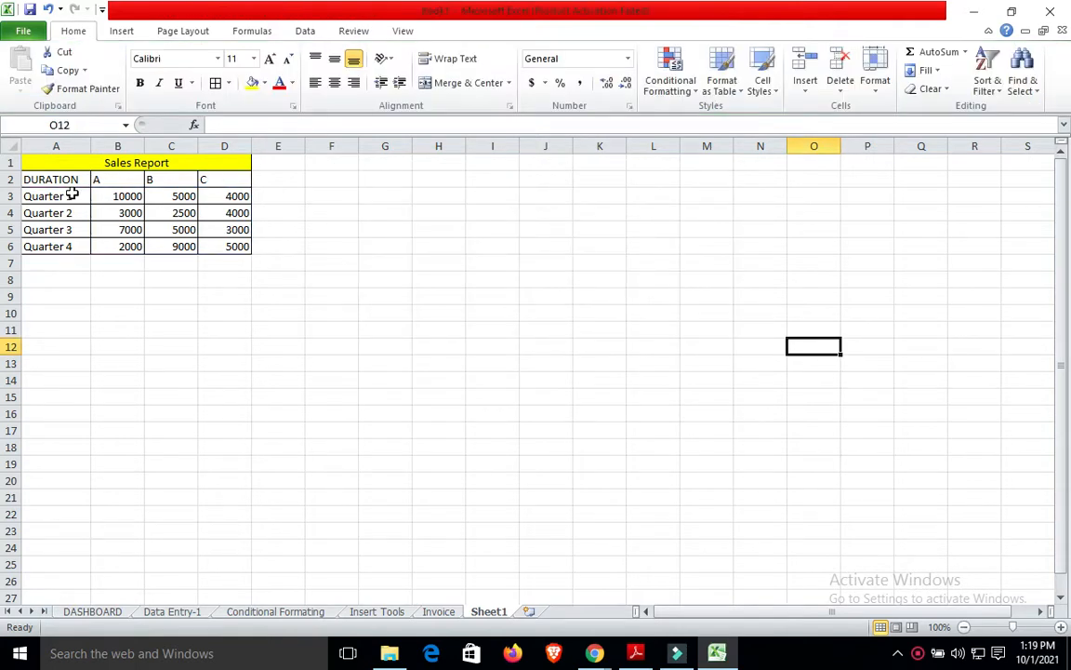
{"action": "left_click", "coordinate": [44, 176]}
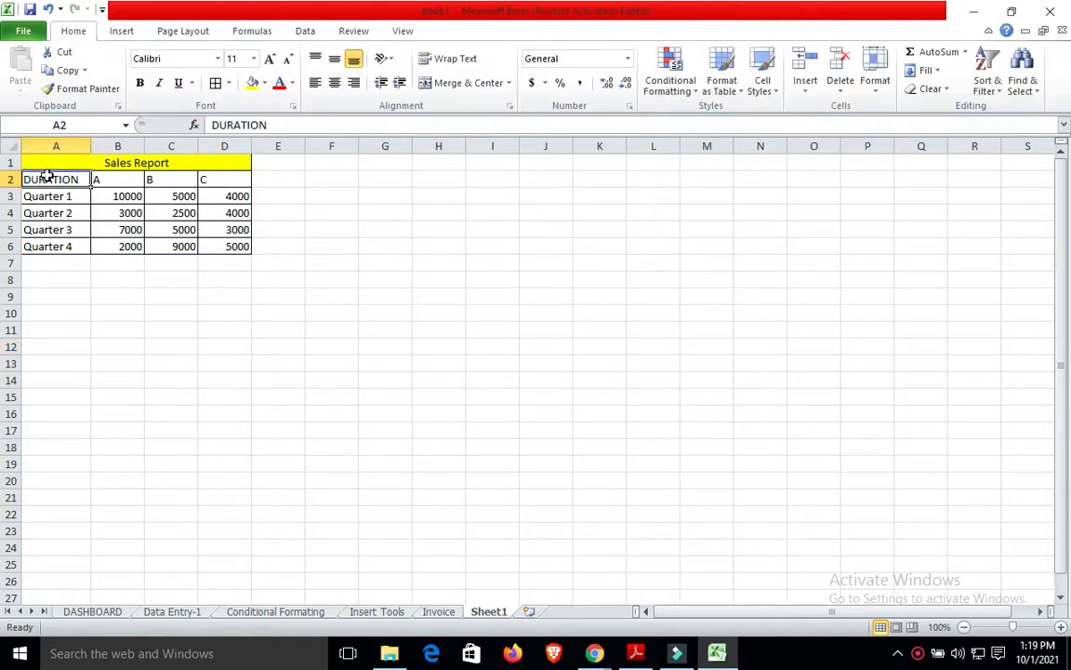
{"action": "key", "text": "shift+Right"}
{"action": "key", "text": "shift+Right"}
{"action": "key", "text": "shift+Right"}
{"action": "key", "text": "shift+Down"}
{"action": "key", "text": "shift+Down"}
{"action": "key", "text": "shift+Down"}
{"action": "key", "text": "shift+Down"}
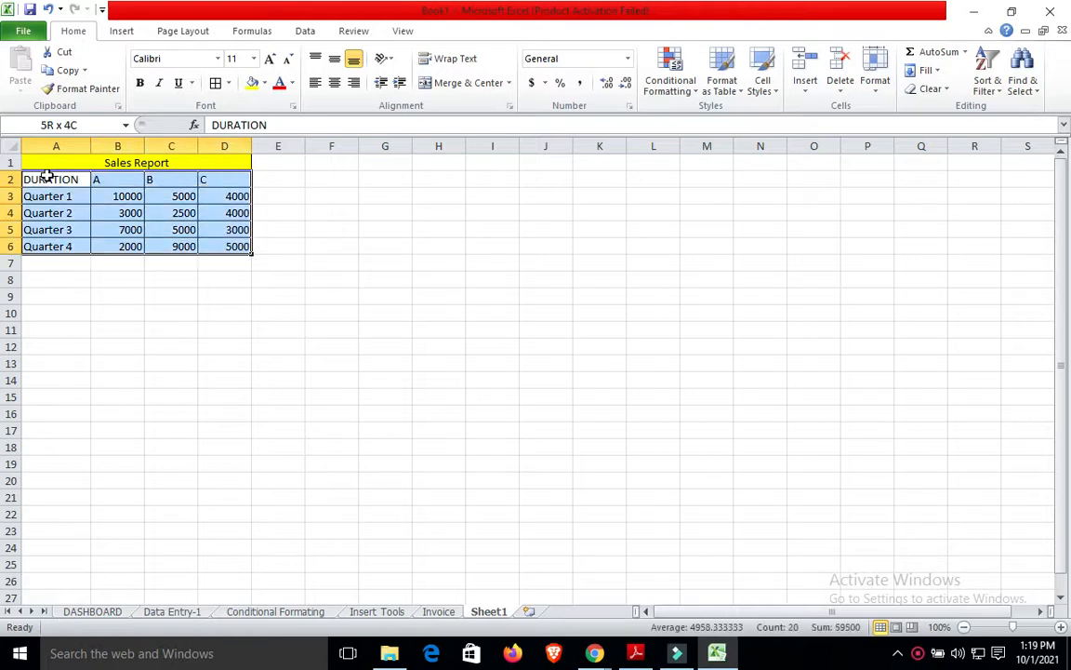
Insert a Scatter with Smooth Lines and Markers chart and place it around F1:M13.
{"action": "left_click", "coordinate": [124, 32]}
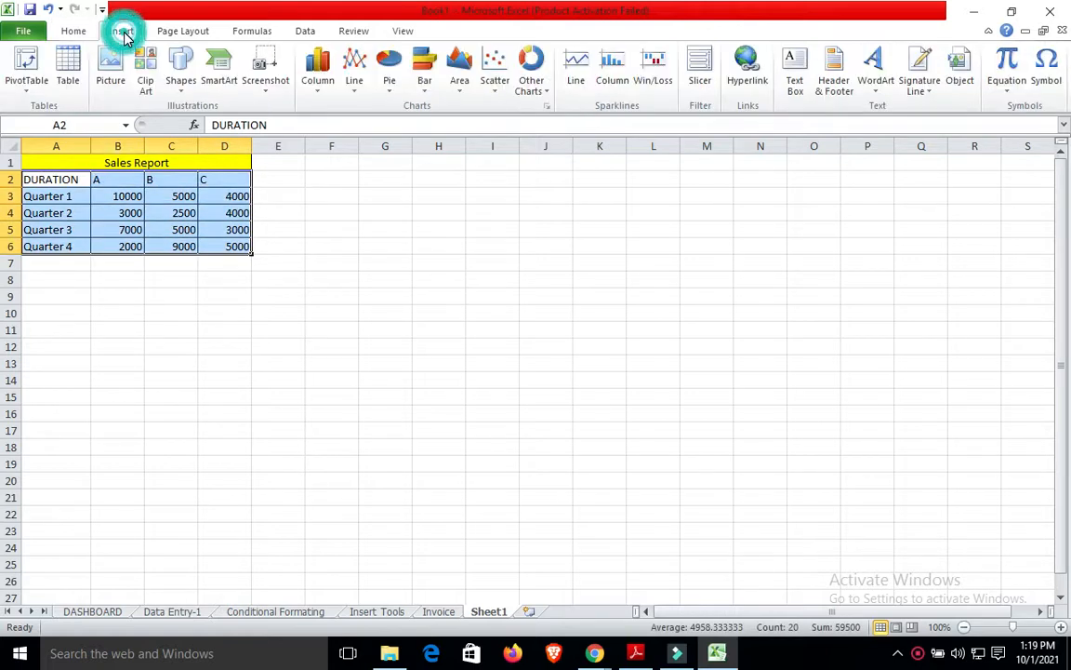
{"action": "left_click", "coordinate": [495, 89]}
{"action": "left_click", "coordinate": [544, 137]}
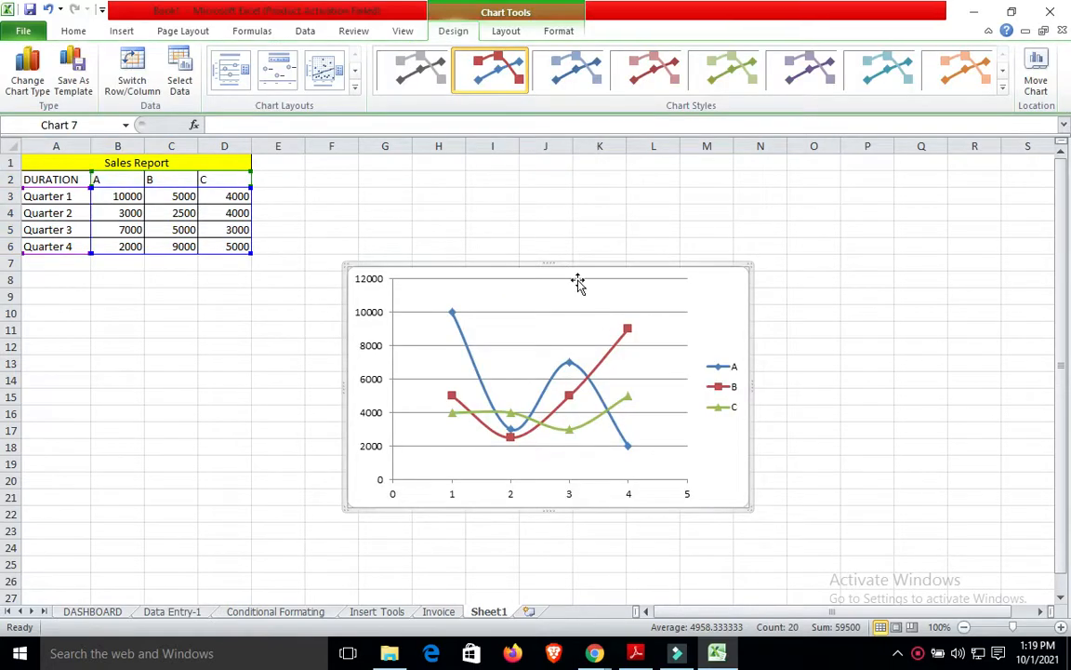
{"action": "left_click_drag", "start_coordinate": [574, 270], "coordinate": [527, 162]}
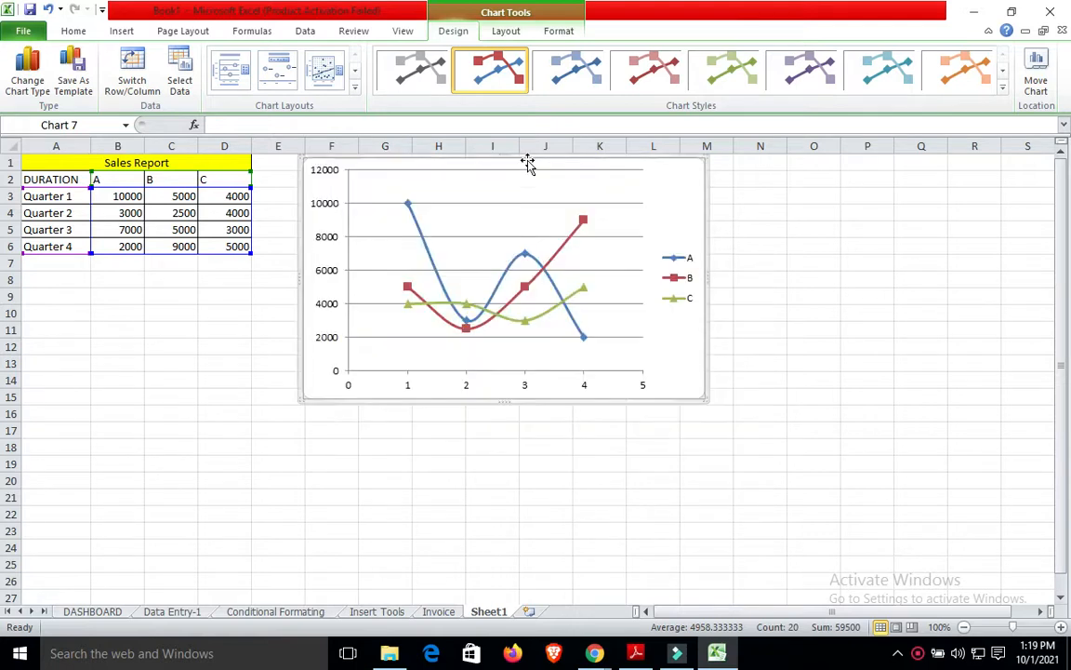
{"action": "left_click", "coordinate": [758, 304]}
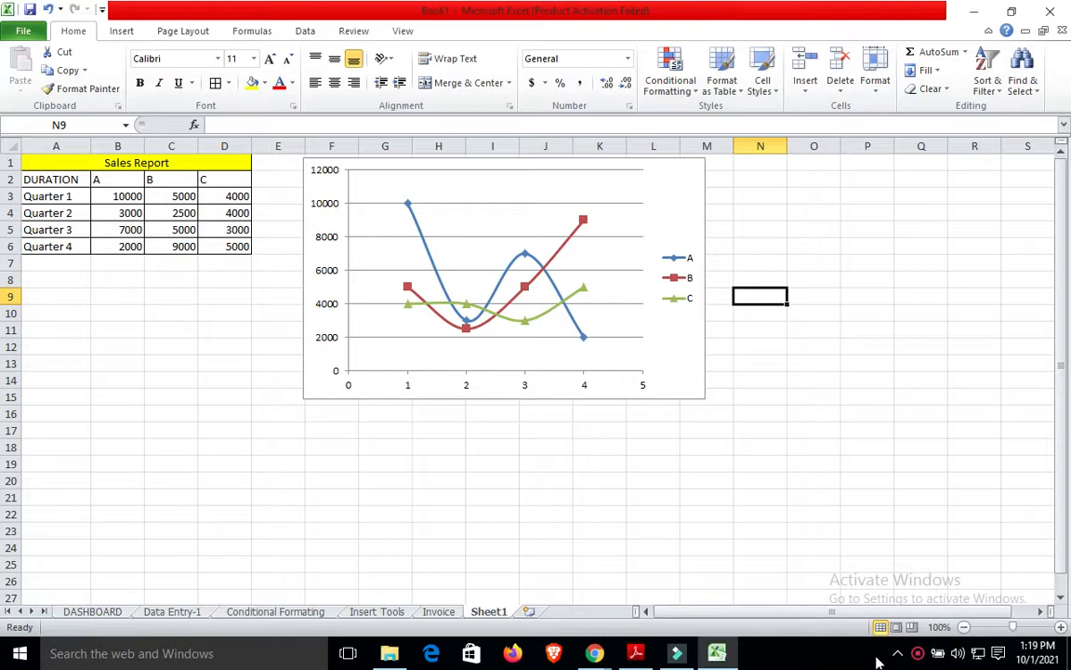
{"action": "left_click", "coordinate": [919, 654]}
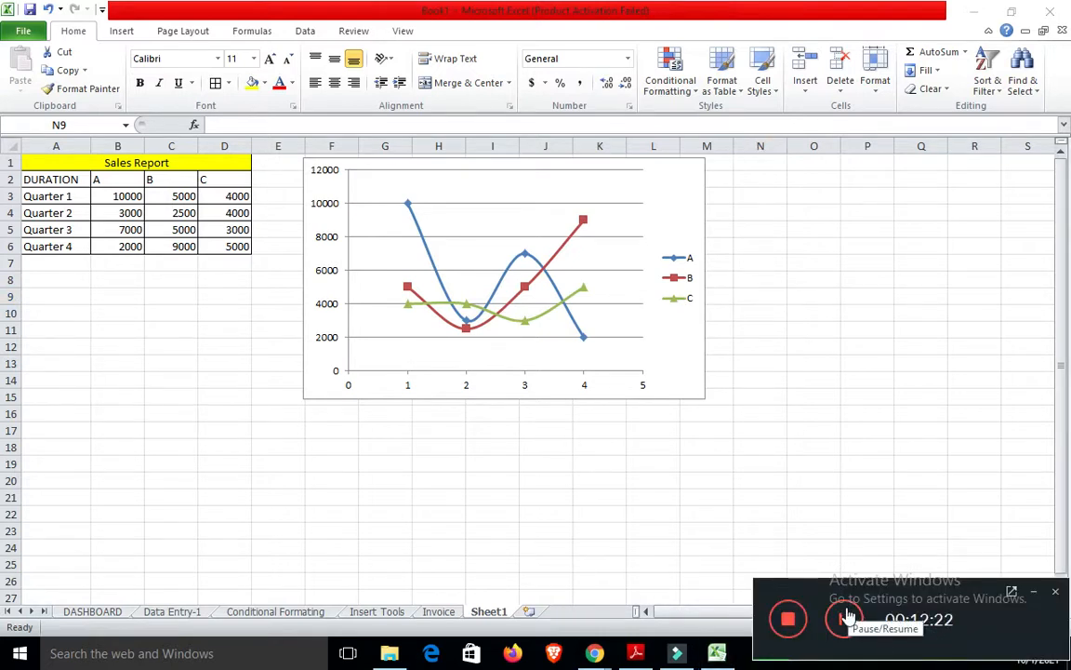
{"action": "left_click", "coordinate": [848, 617]}
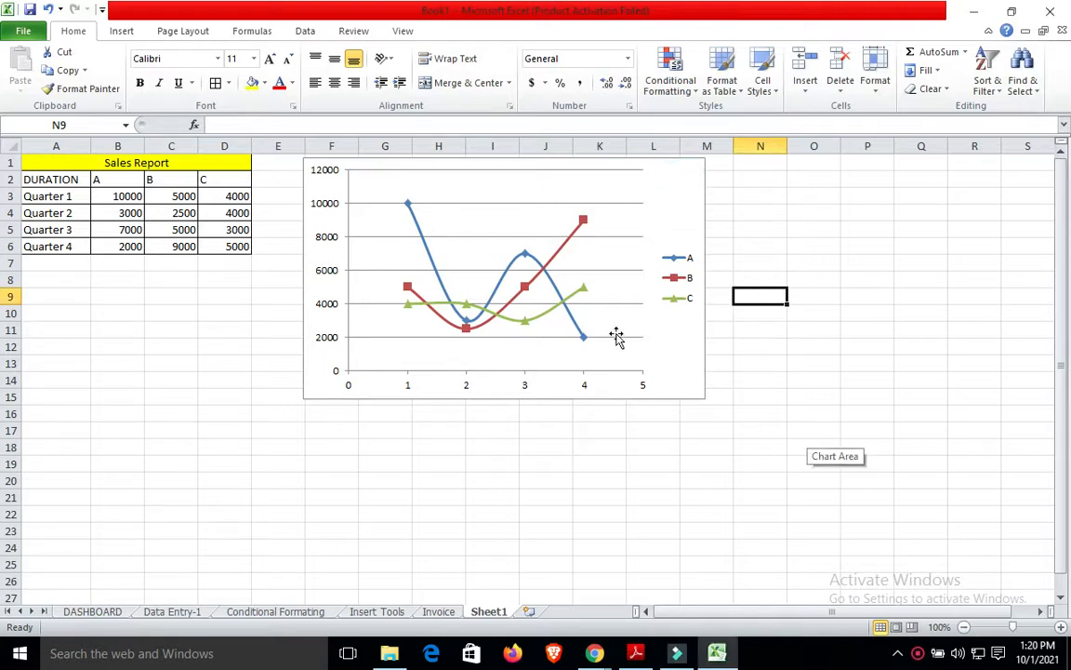
Try several scatter chart layouts, ending with Layout 1: Chart Title, axis titles and horizontal gridlines.
{"action": "left_click", "coordinate": [121, 30]}
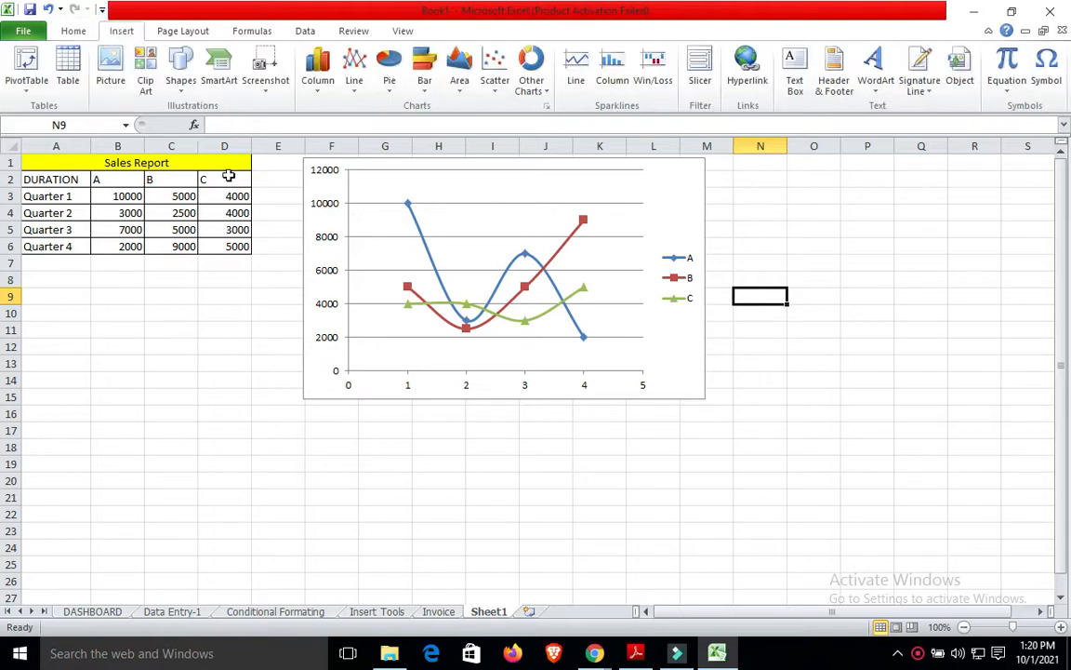
{"action": "left_click", "coordinate": [437, 244]}
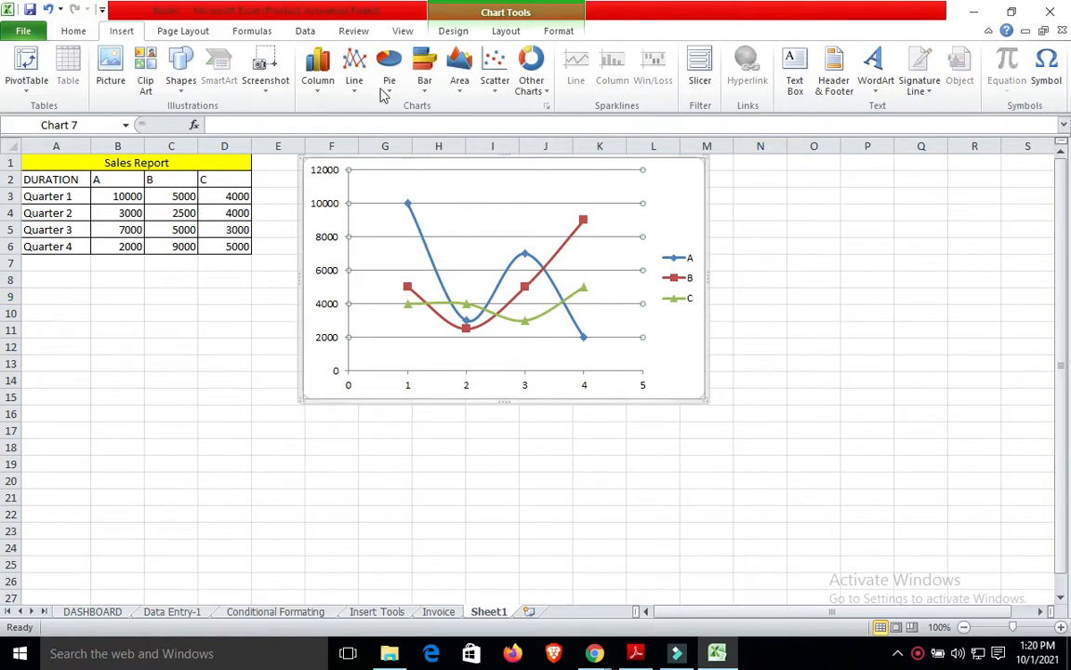
{"action": "left_click", "coordinate": [448, 31]}
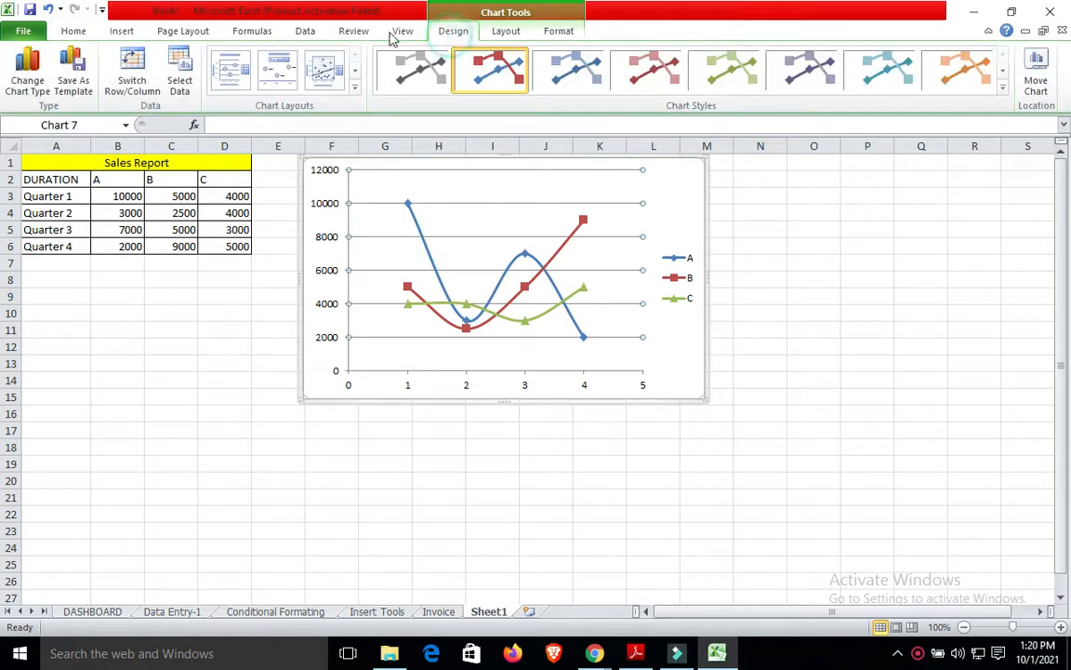
{"action": "left_click", "coordinate": [343, 76]}
{"action": "left_click", "coordinate": [355, 70]}
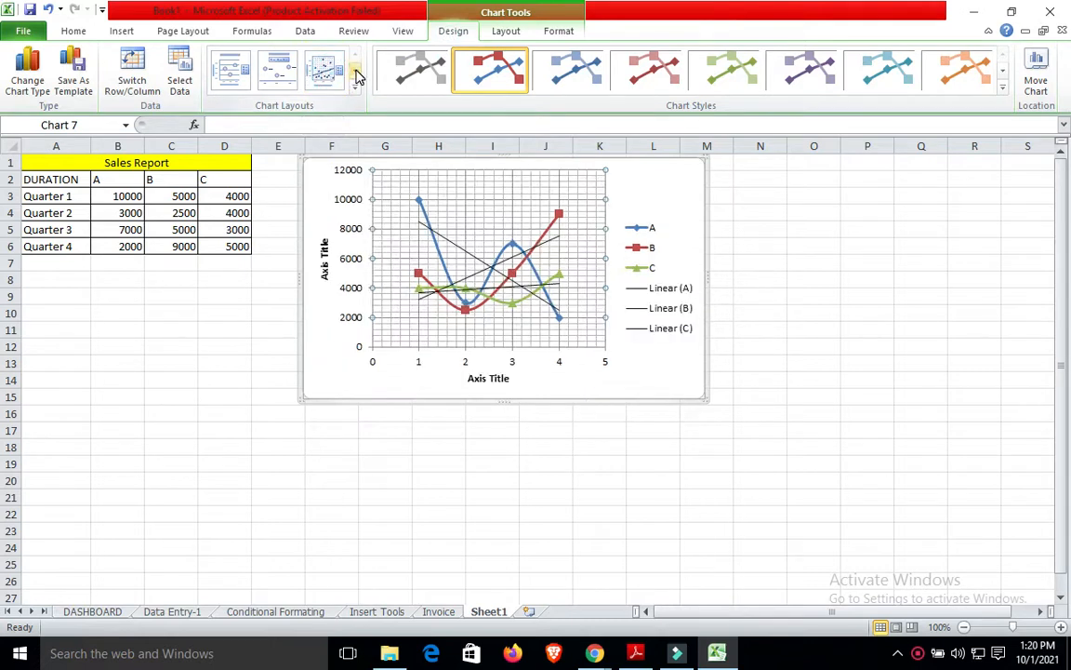
{"action": "left_click", "coordinate": [318, 79]}
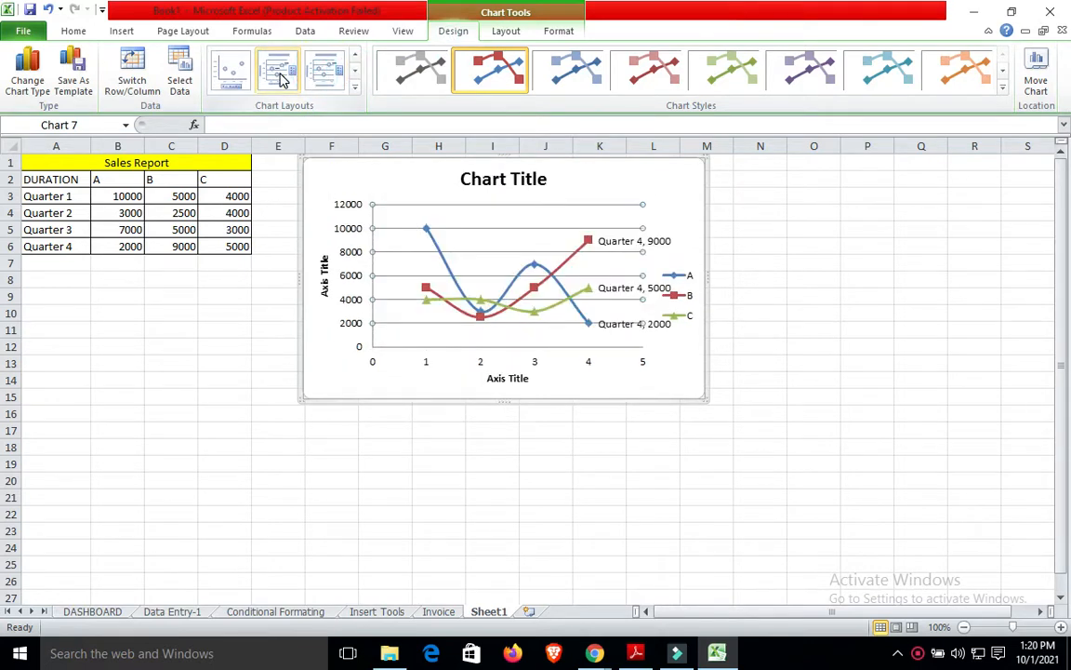
{"action": "left_click", "coordinate": [277, 72]}
{"action": "left_click", "coordinate": [354, 70]}
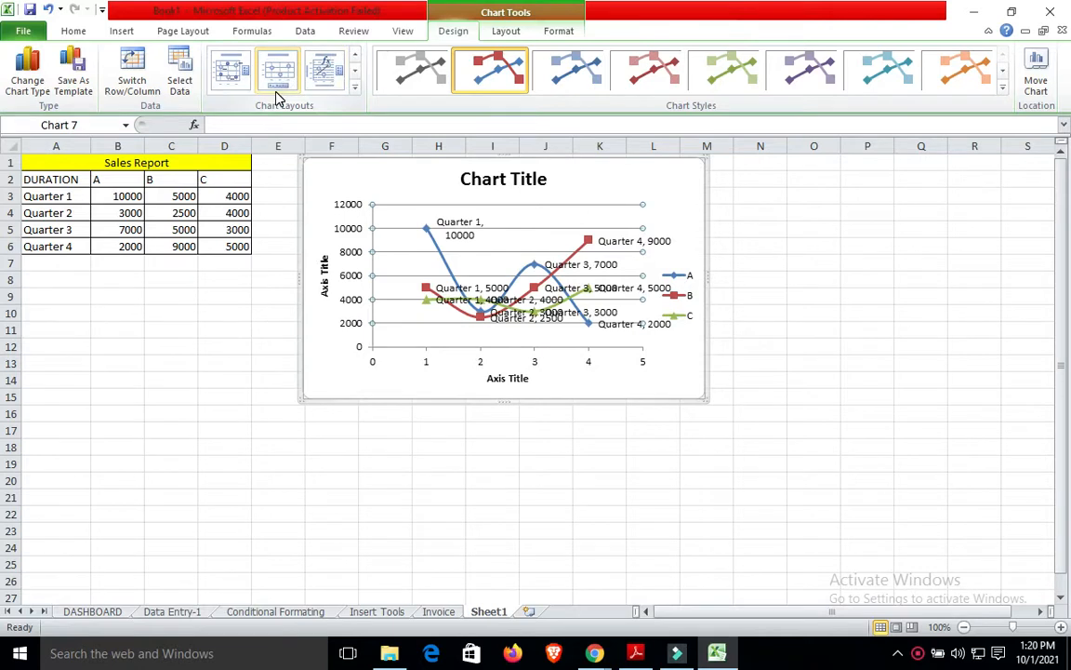
{"action": "left_click", "coordinate": [277, 93]}
{"action": "left_click", "coordinate": [339, 74]}
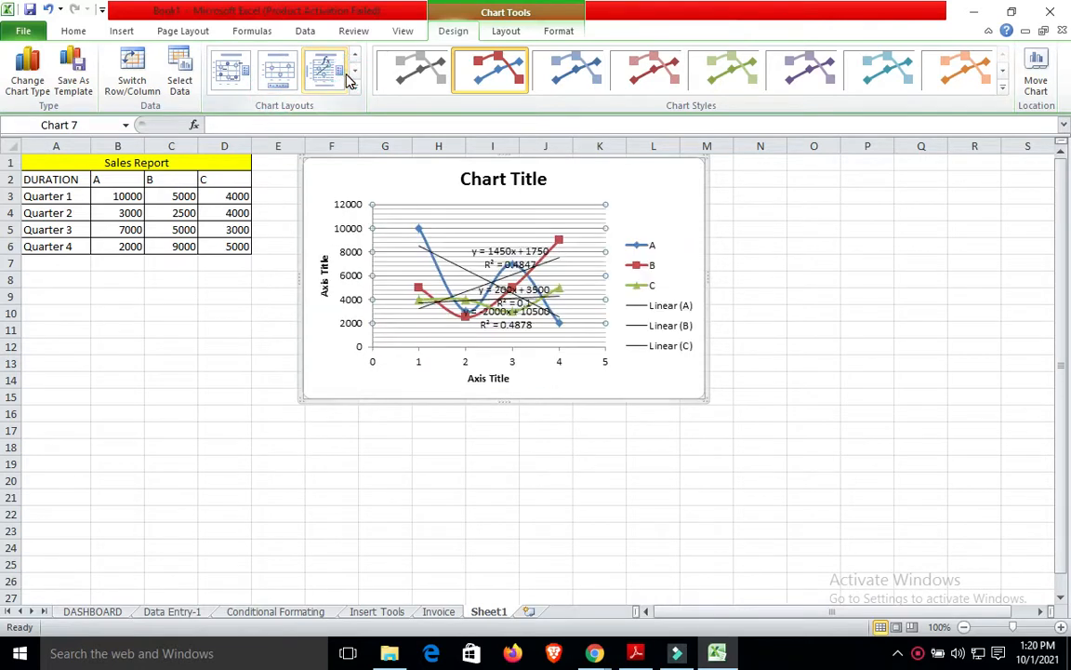
{"action": "left_click", "coordinate": [356, 74]}
{"action": "left_click", "coordinate": [238, 82]}
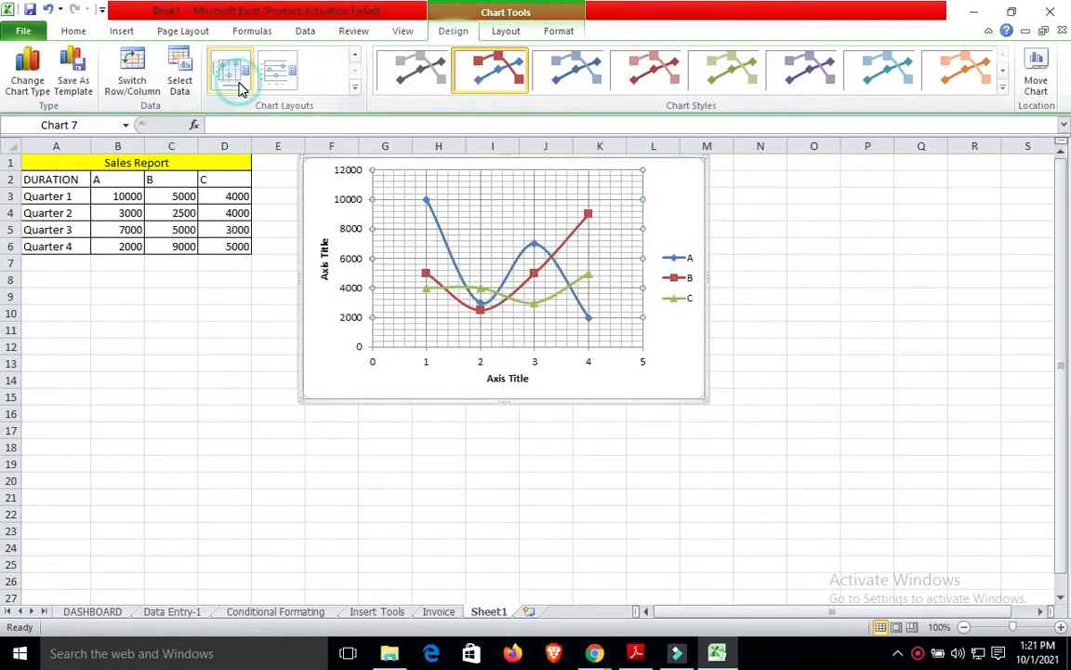
{"action": "left_click", "coordinate": [354, 67]}
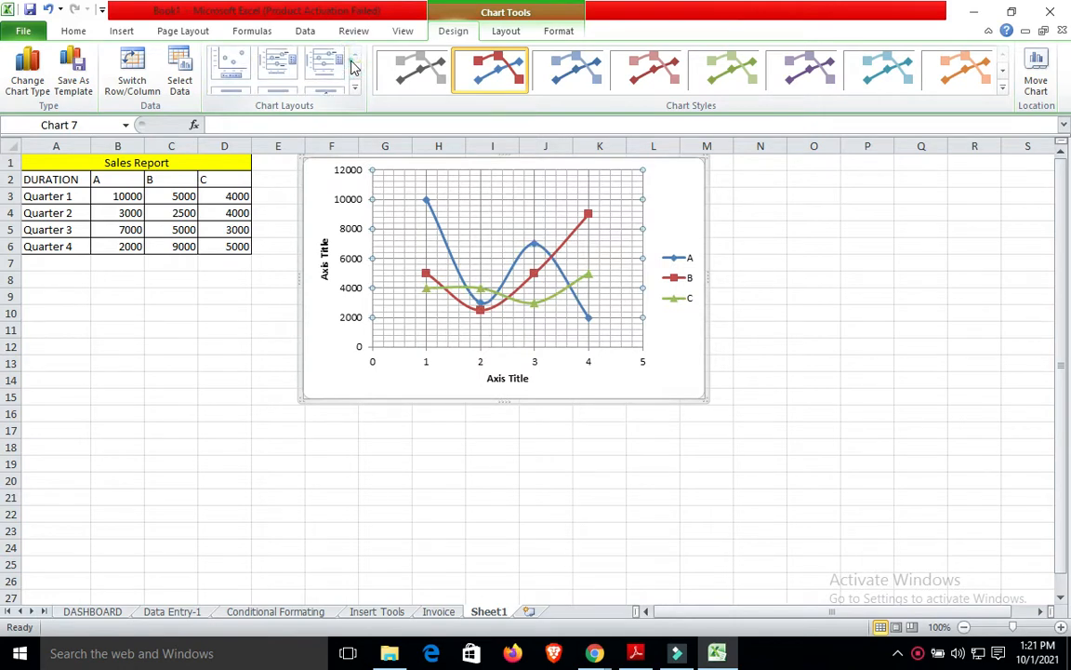
{"action": "left_click", "coordinate": [229, 63]}
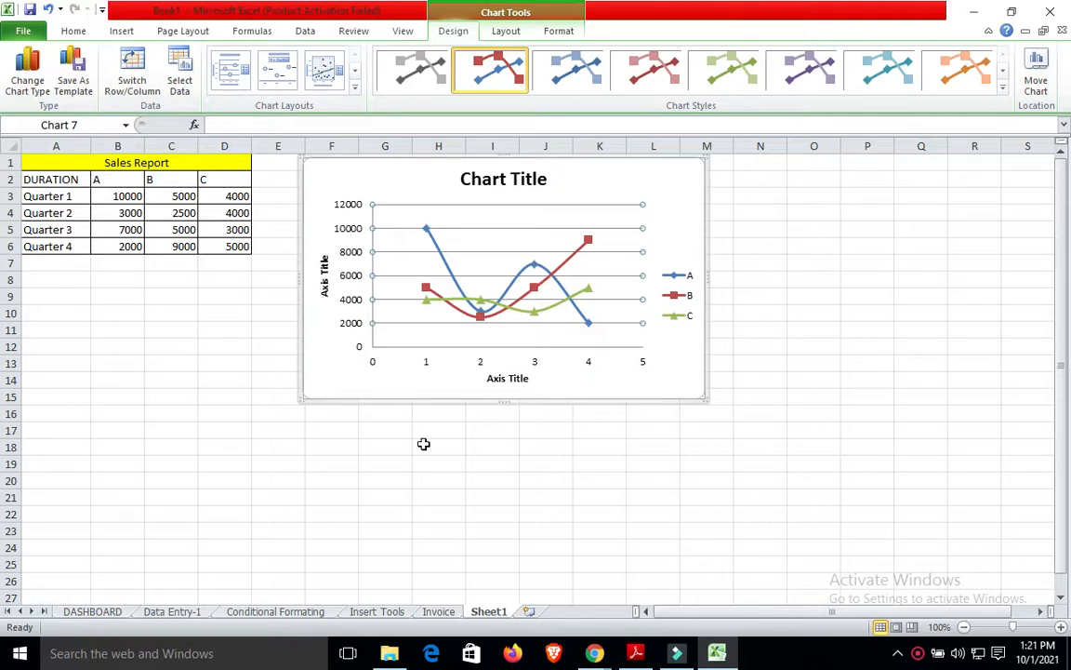
Rename Sheet1 to 'Chart Insert'.
{"action": "right_click", "coordinate": [491, 618]}
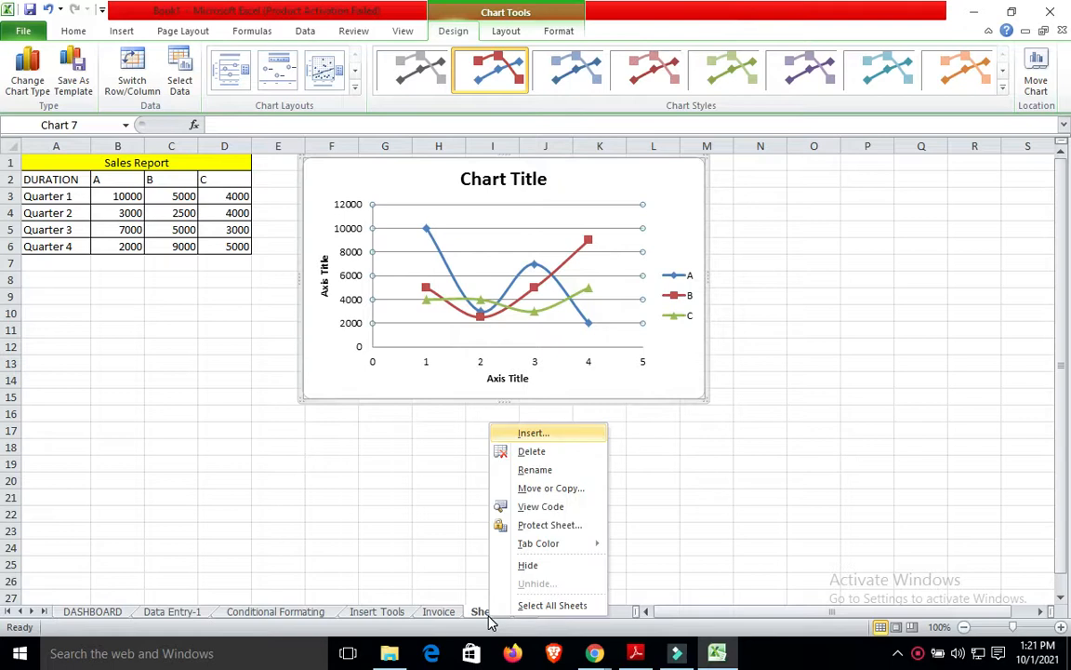
{"action": "left_click", "coordinate": [553, 469]}
{"action": "type", "text": "Cha"}
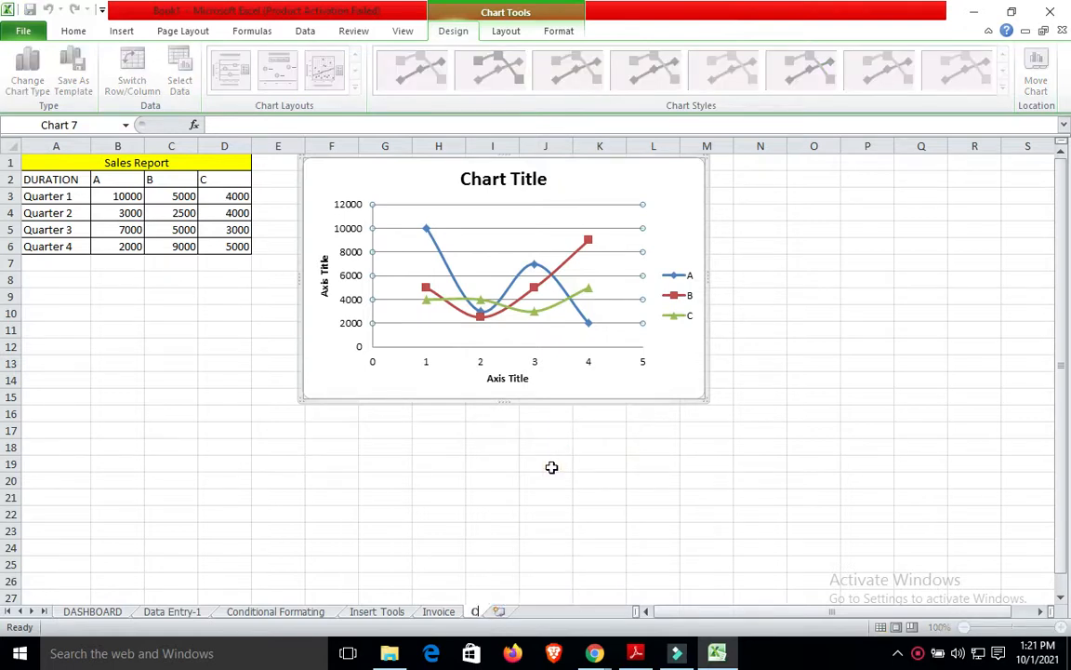
{"action": "type", "text": "Insert"}
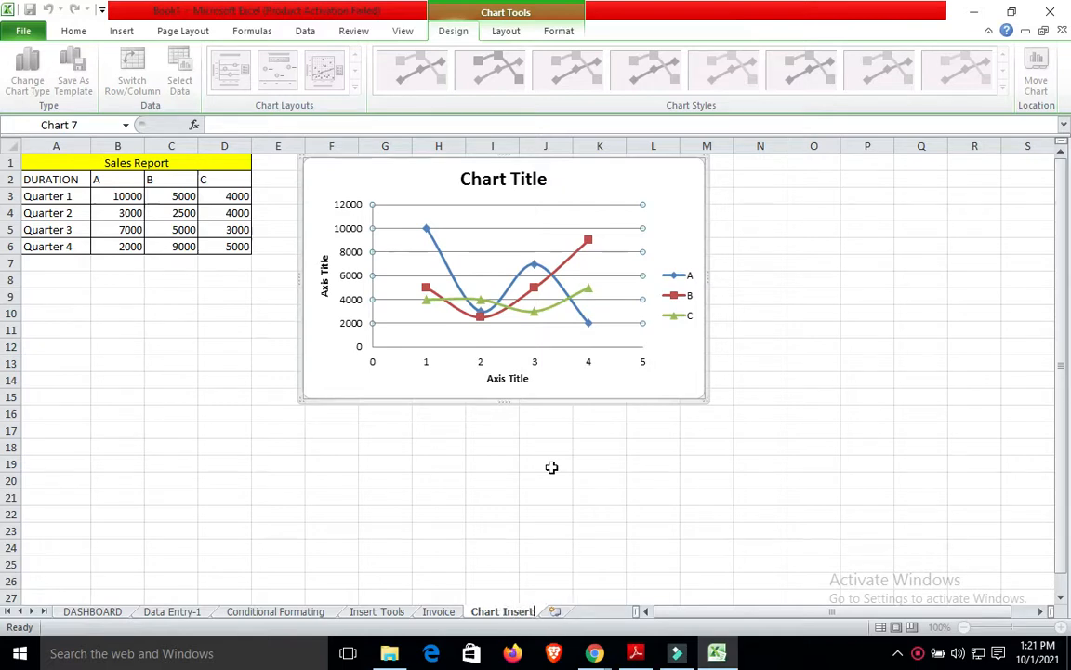
{"action": "left_click", "coordinate": [558, 532]}
Copy the Invoice sheet's BACK TO button to Chart Insert near N1, then follow it to DASHBOARD.
{"action": "left_click", "coordinate": [438, 611]}
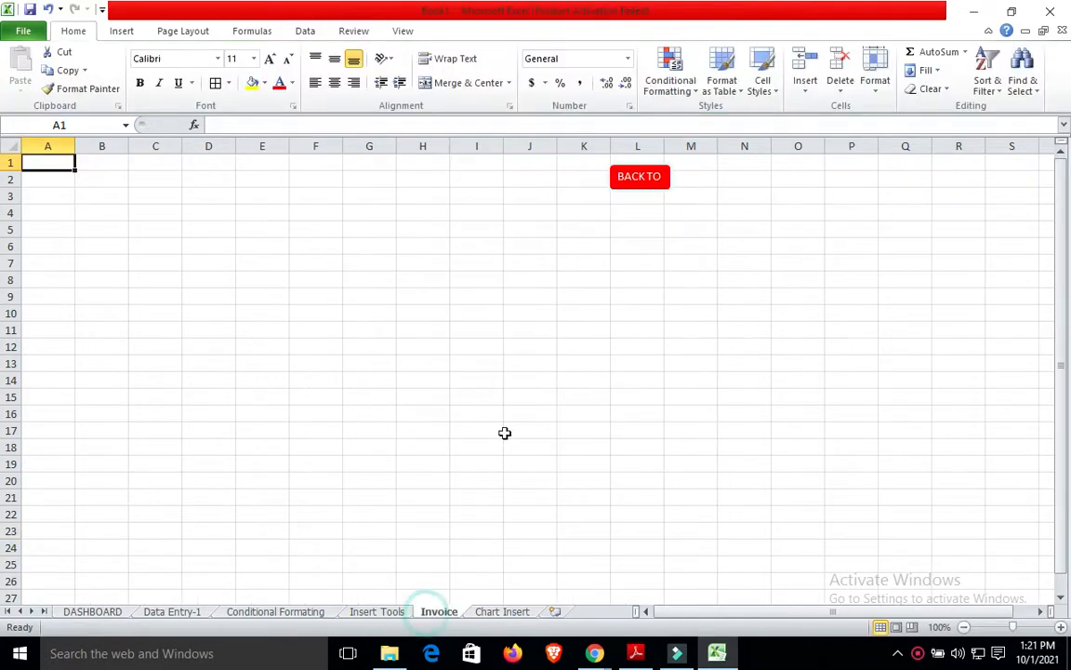
{"action": "right_click", "coordinate": [664, 192]}
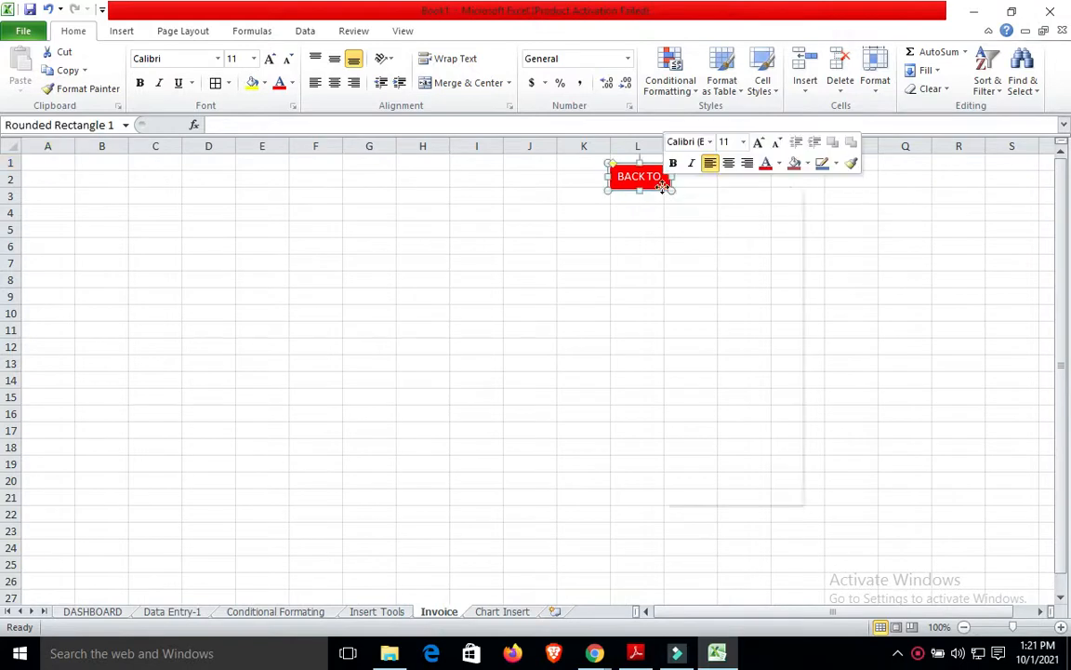
{"action": "left_click", "coordinate": [702, 216]}
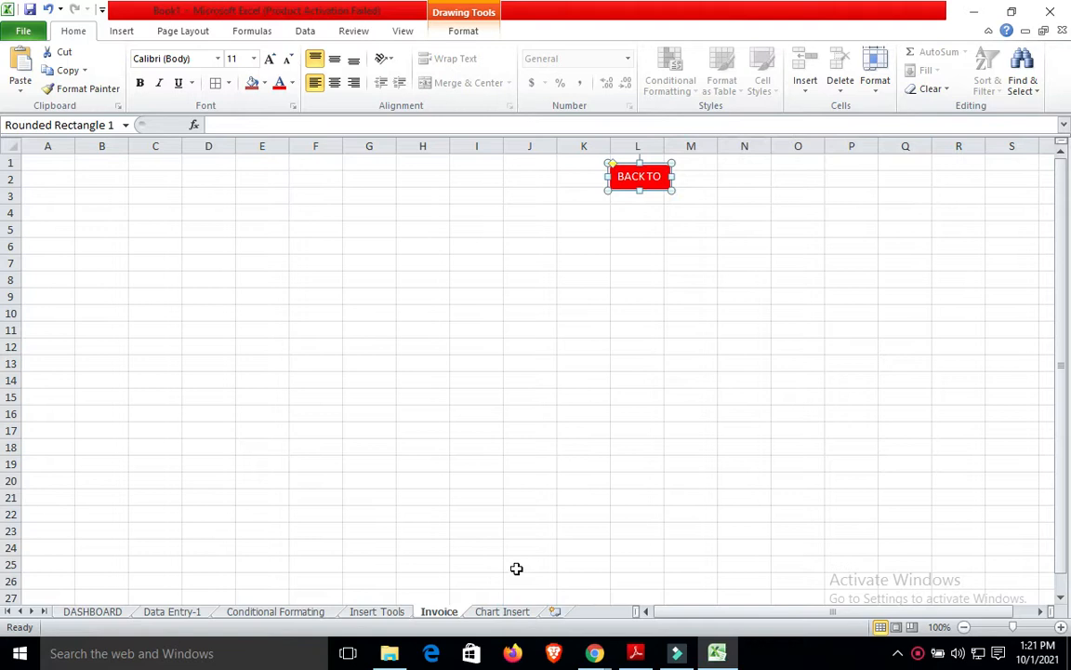
{"action": "left_click", "coordinate": [505, 613]}
{"action": "key", "text": "ctrl+v"}
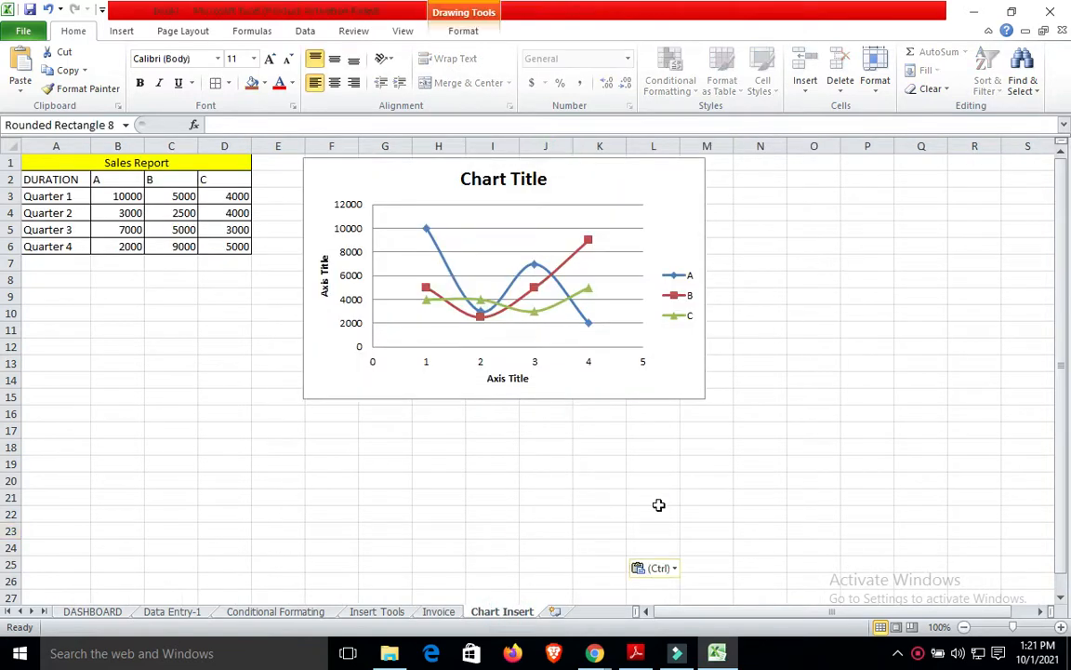
{"action": "left_click_drag", "start_coordinate": [558, 529], "coordinate": [777, 160]}
{"action": "left_click", "coordinate": [785, 198]}
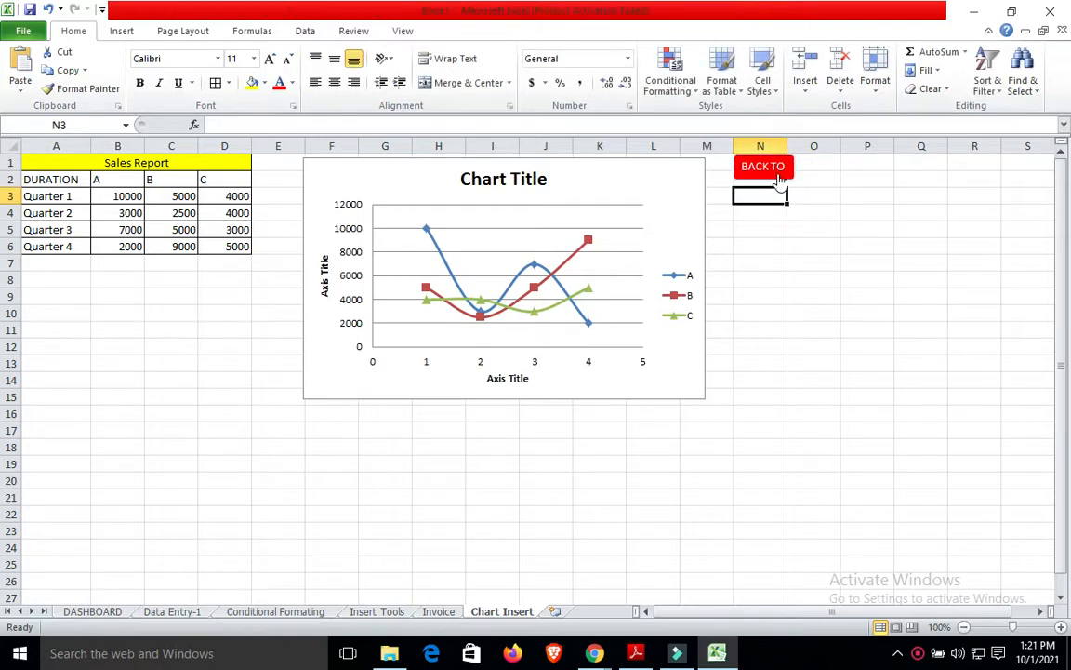
{"action": "left_click", "coordinate": [775, 167]}
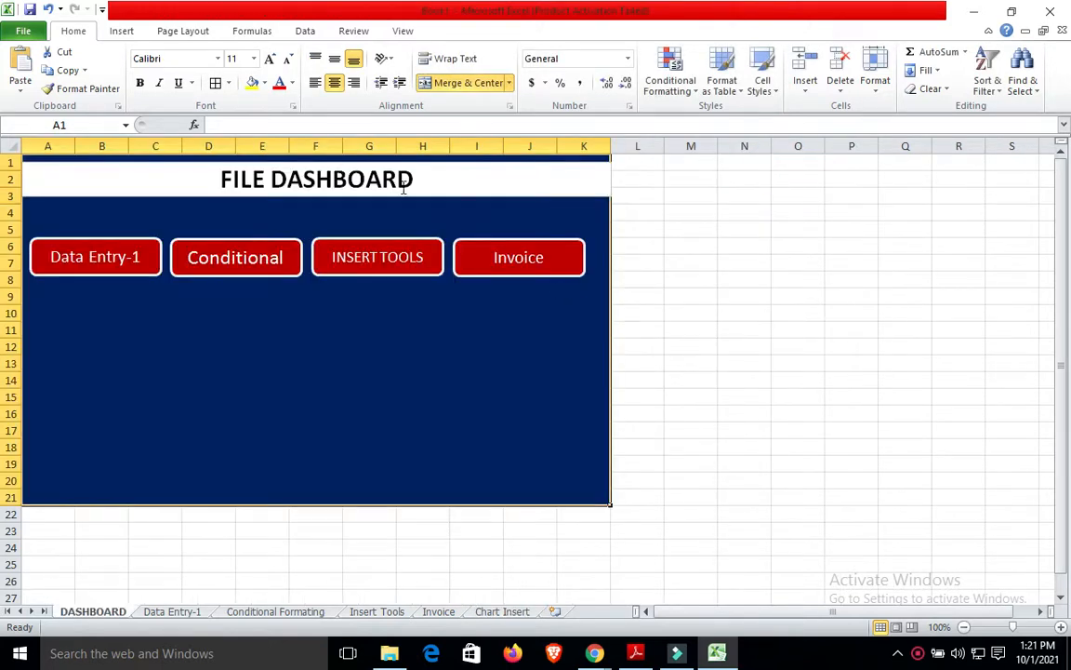
Undo the stray BACK TO paste and place a copy of the Data Entry-1 button below it.
{"action": "right_click", "coordinate": [138, 256]}
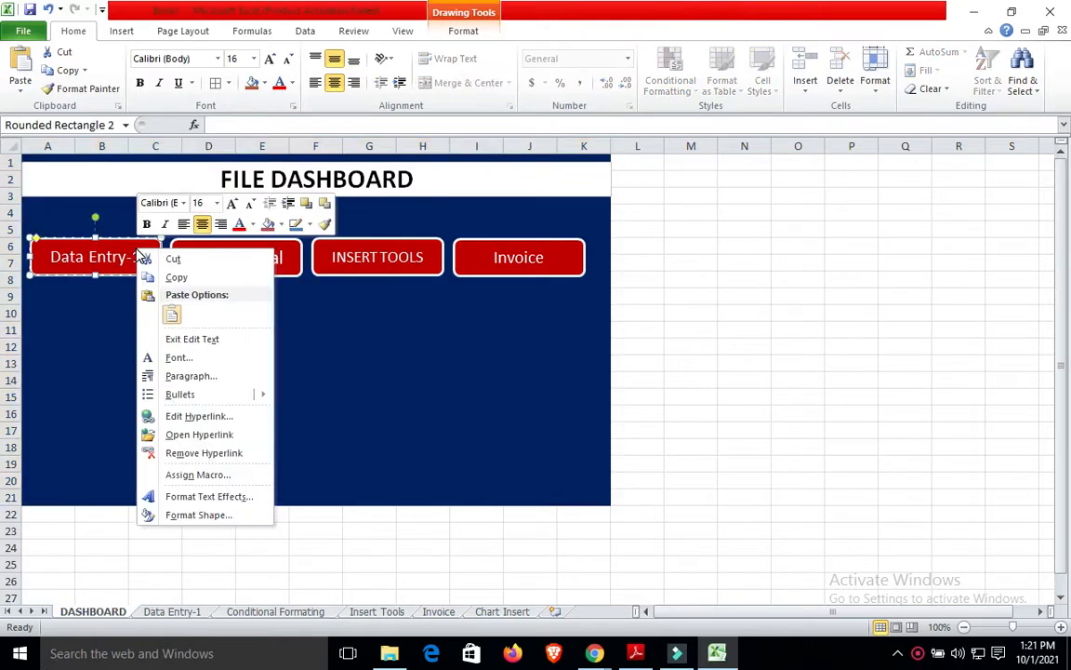
{"action": "left_click", "coordinate": [176, 276]}
{"action": "key", "text": "ctrl+v"}
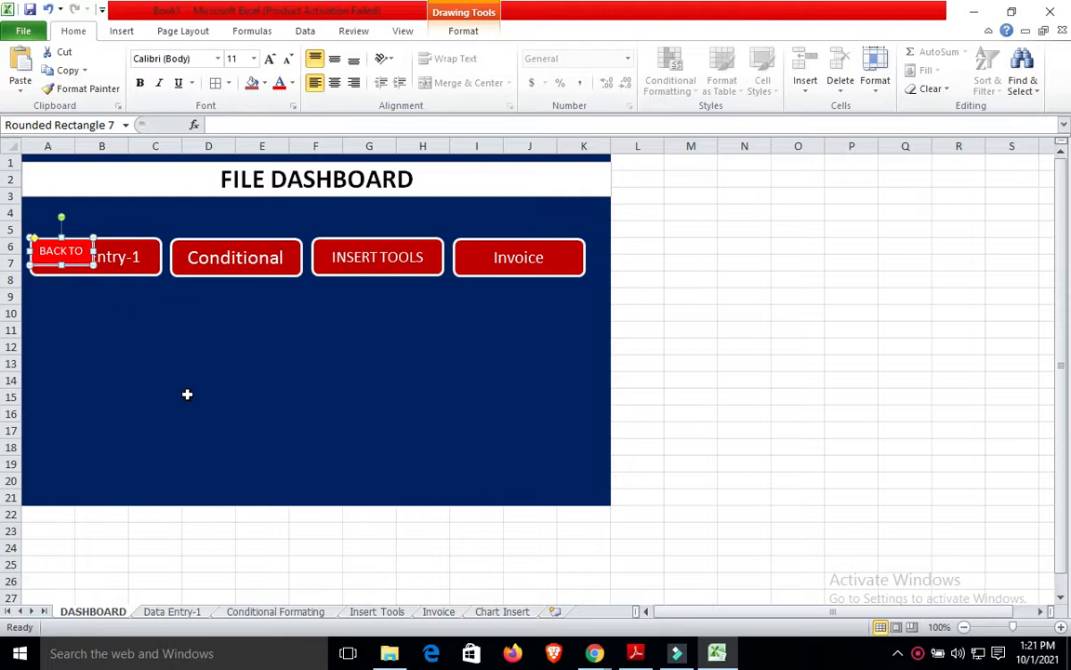
{"action": "key", "text": "ctrl+z"}
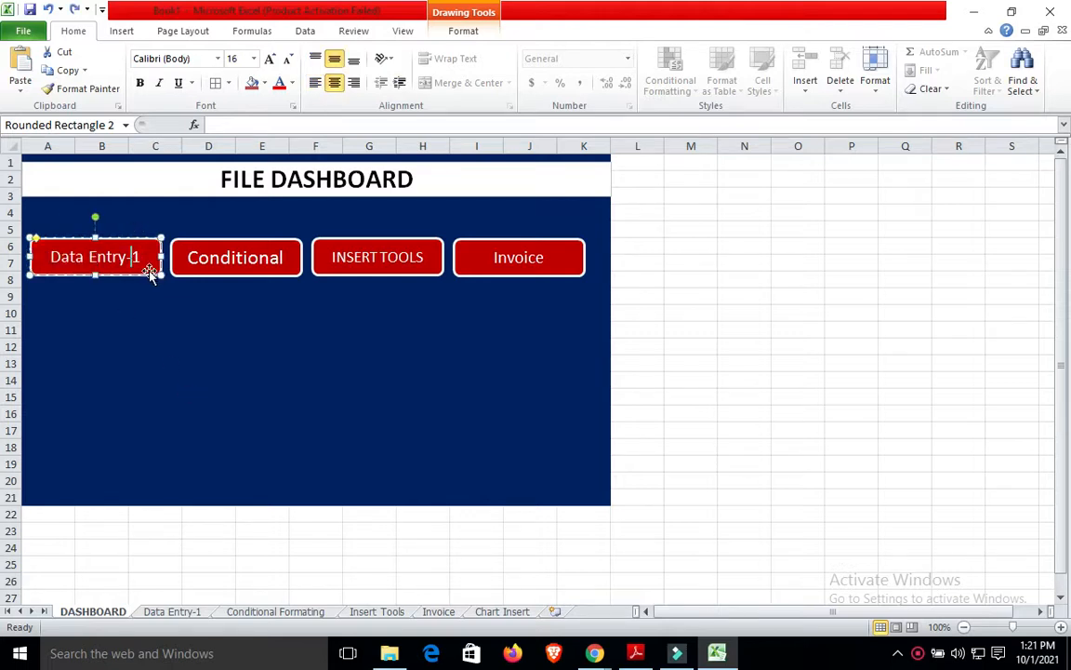
{"action": "right_click", "coordinate": [150, 270]}
{"action": "left_click", "coordinate": [189, 299]}
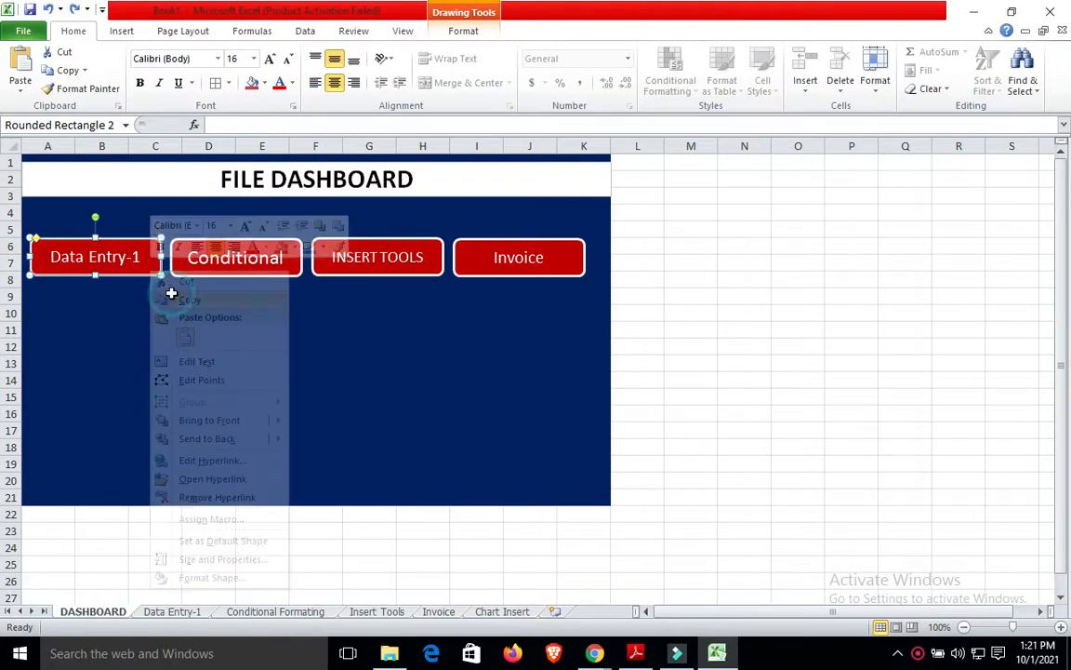
{"action": "key", "text": "ctrl+v"}
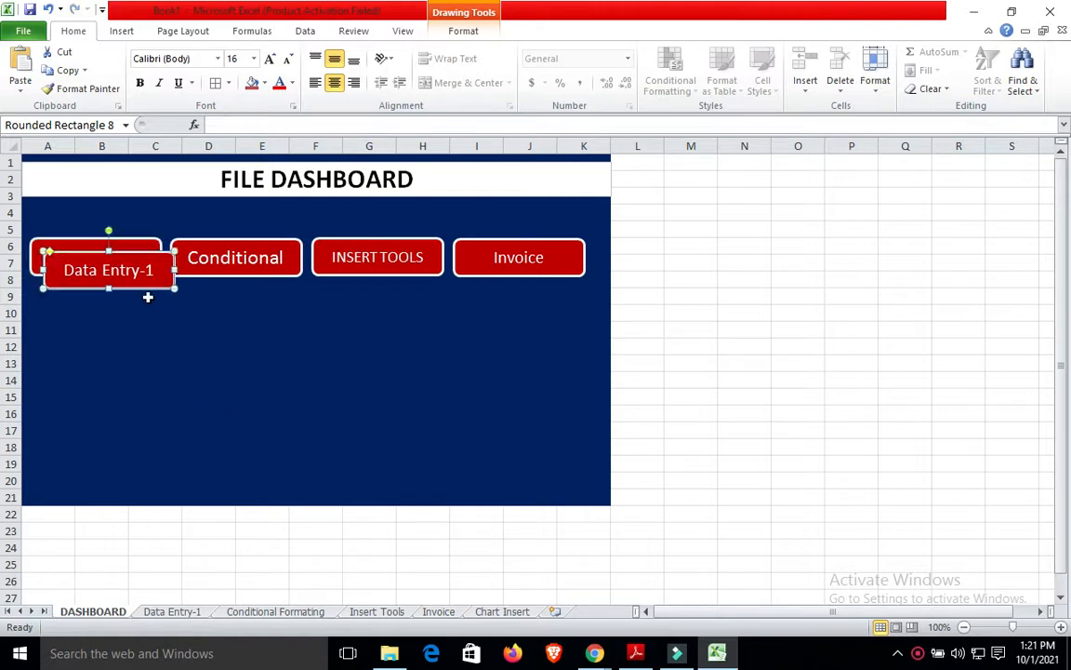
{"action": "left_click_drag", "start_coordinate": [149, 291], "coordinate": [136, 333]}
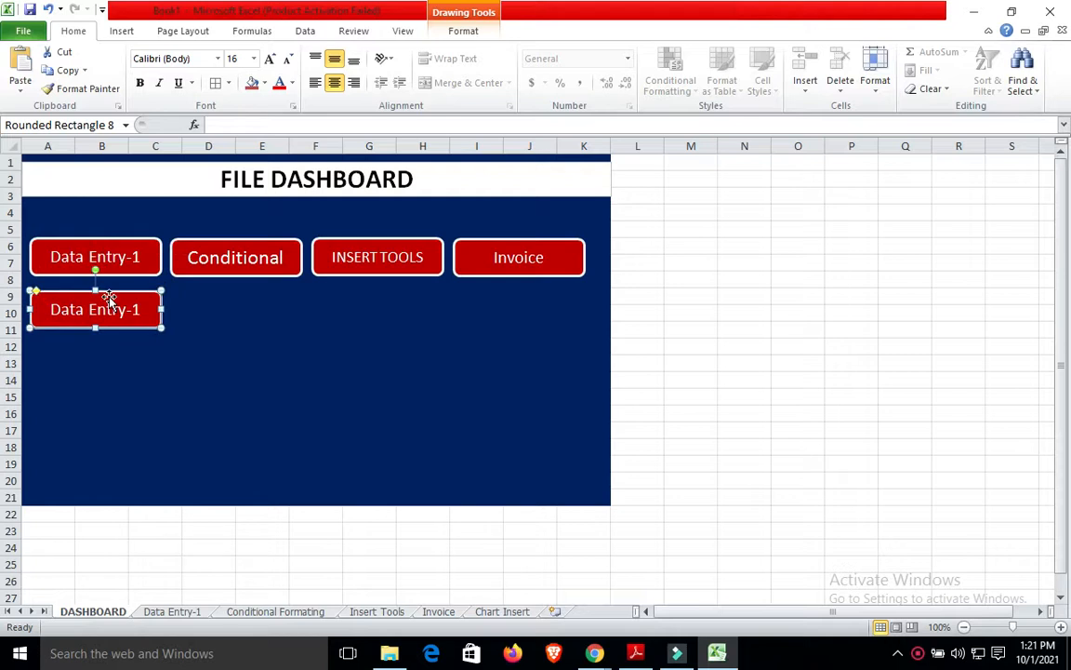
Relabel the copied button 'Chart Insert'.
{"action": "double_click", "coordinate": [109, 298]}
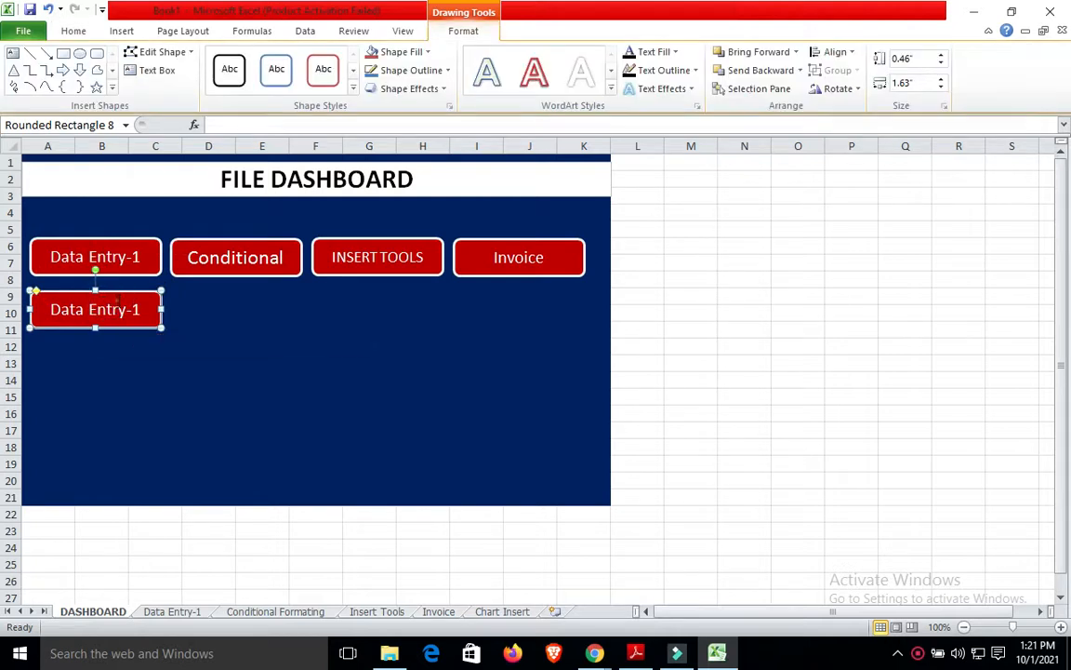
{"action": "left_click", "coordinate": [114, 299]}
{"action": "key", "text": "BackSpace"}
{"action": "key", "text": "BackSpace"}
{"action": "key", "text": "BackSpace"}
{"action": "key", "text": "BackSpace"}
{"action": "key", "text": "BackSpace"}
{"action": "key", "text": "BackSpace"}
{"action": "key", "text": "BackSpace"}
{"action": "key", "text": "BackSpace"}
{"action": "key", "text": "BackSpace"}
{"action": "key", "text": "BackSpace"}
{"action": "key", "text": "BackSpace"}
{"action": "key", "text": "BackSpace"}
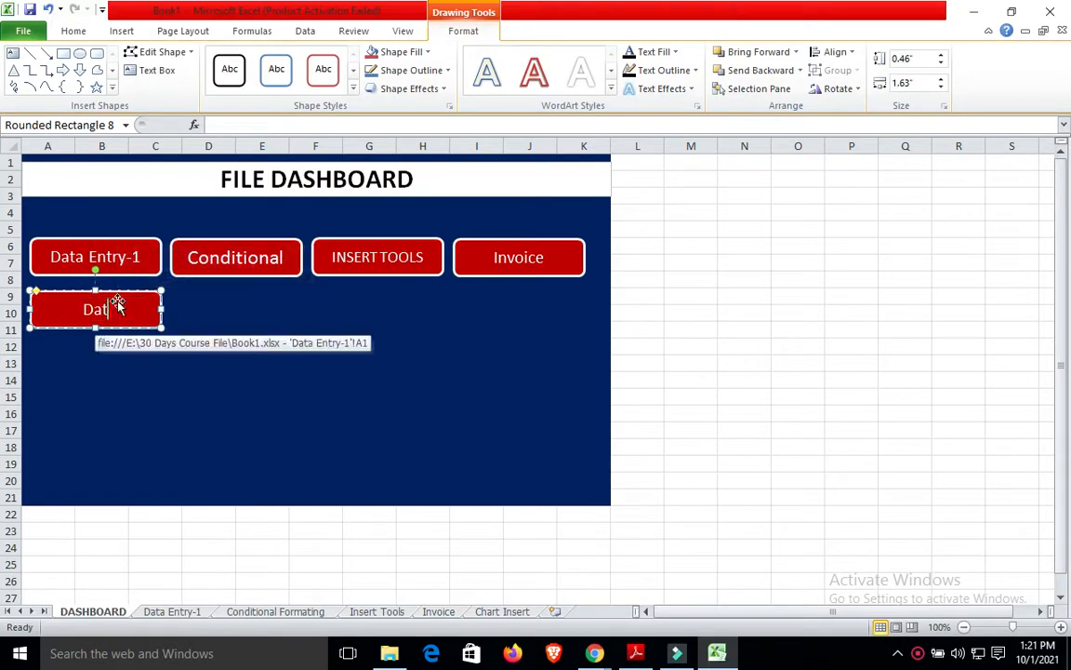
{"action": "type", "text": "Chart Insert"}
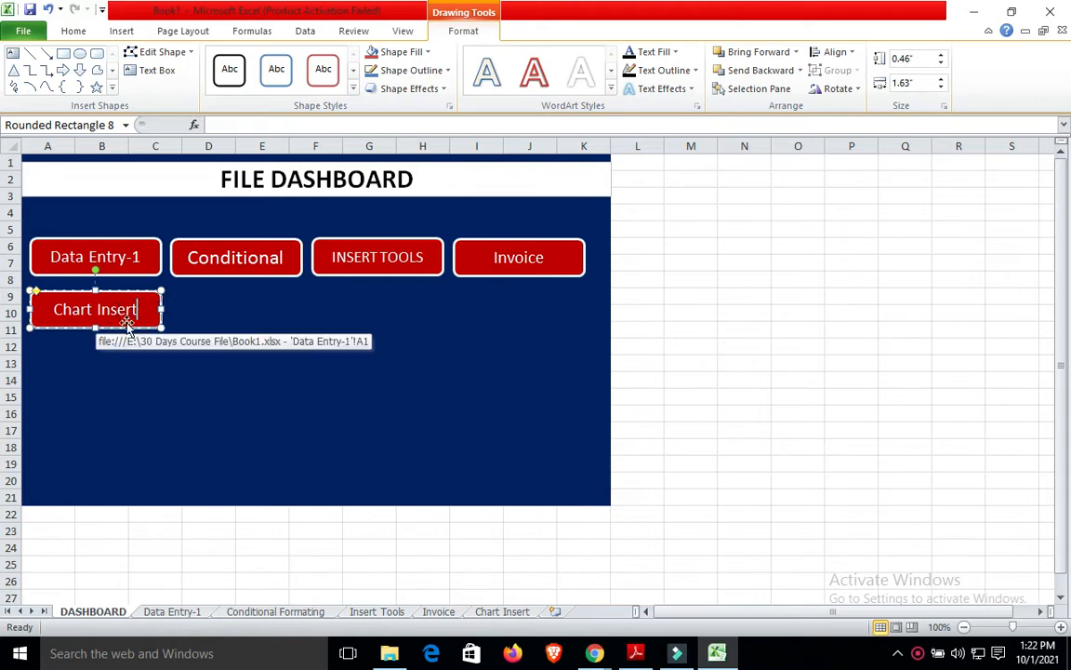
{"action": "left_click", "coordinate": [127, 322]}
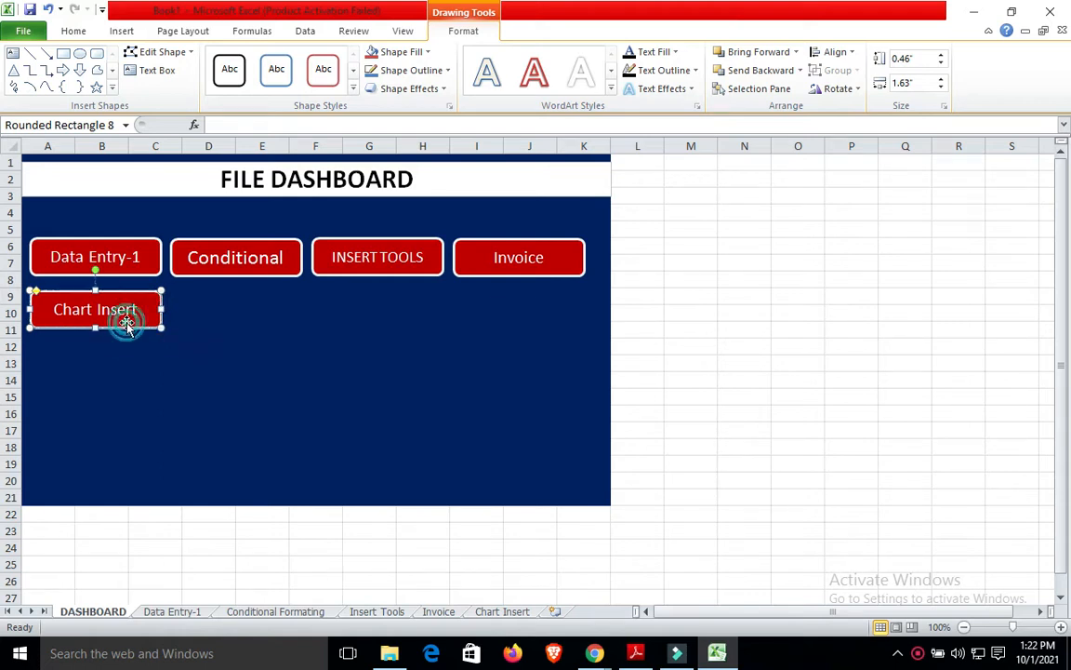
Hyperlink the Chart Insert button to the 'Chart Insert' sheet as a Place in This Document link.
{"action": "left_click", "coordinate": [121, 31]}
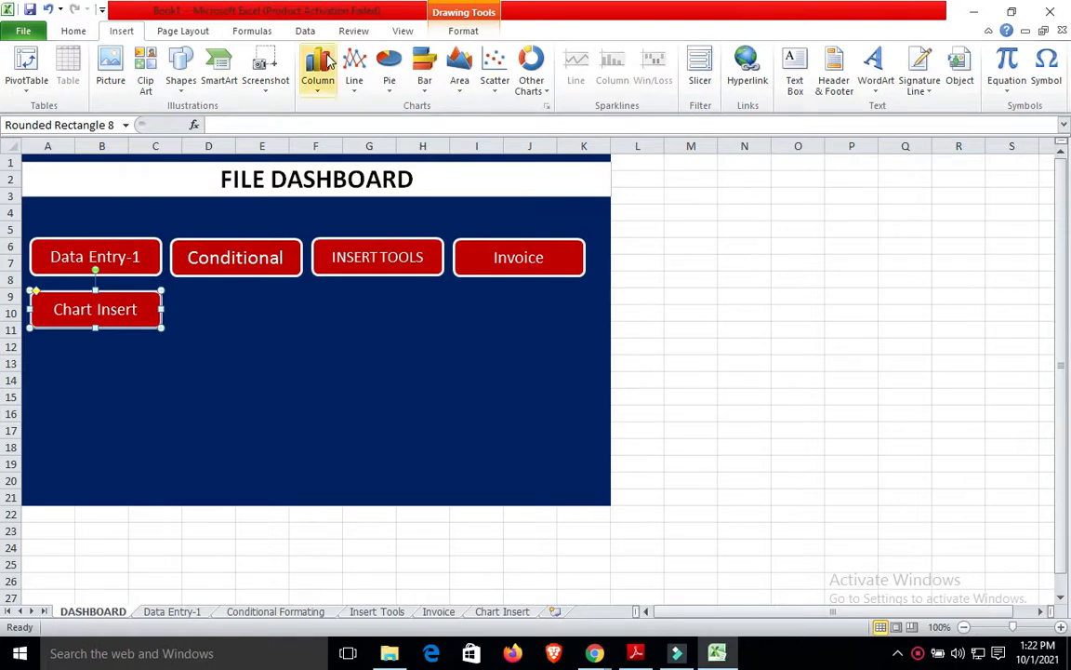
{"action": "left_click", "coordinate": [746, 66]}
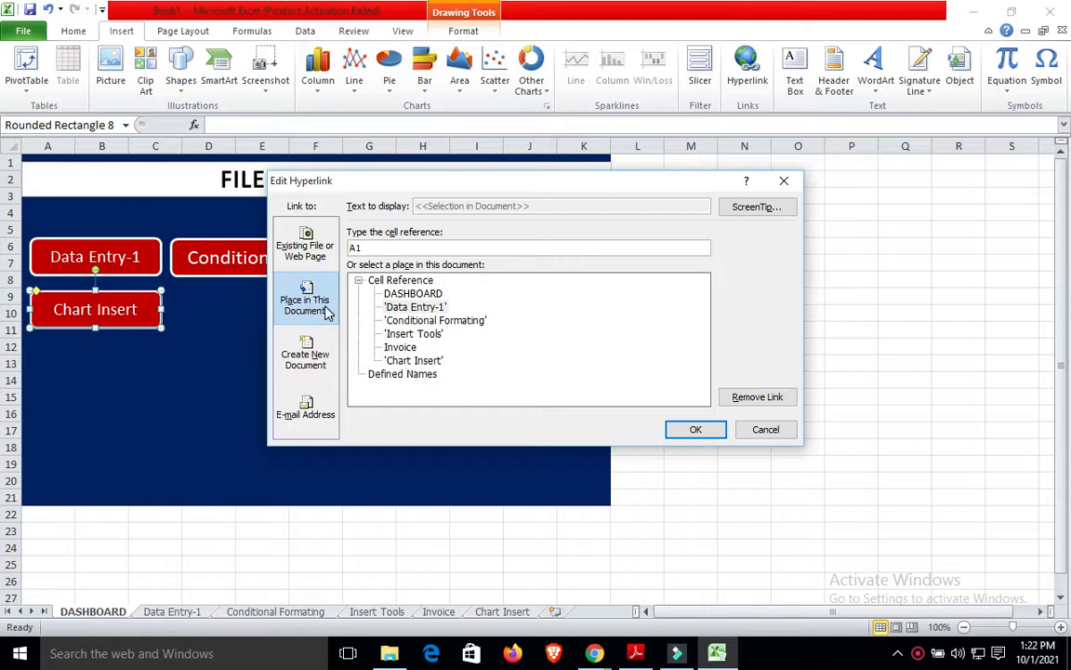
{"action": "left_click", "coordinate": [414, 360]}
{"action": "left_click", "coordinate": [691, 430]}
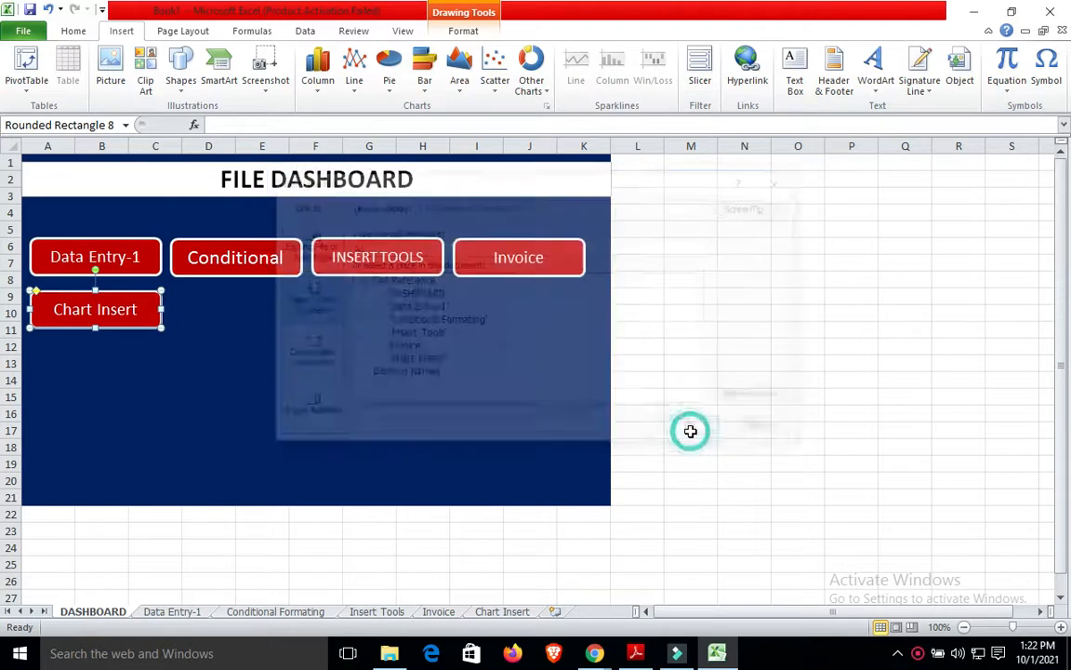
{"action": "left_click", "coordinate": [382, 382]}
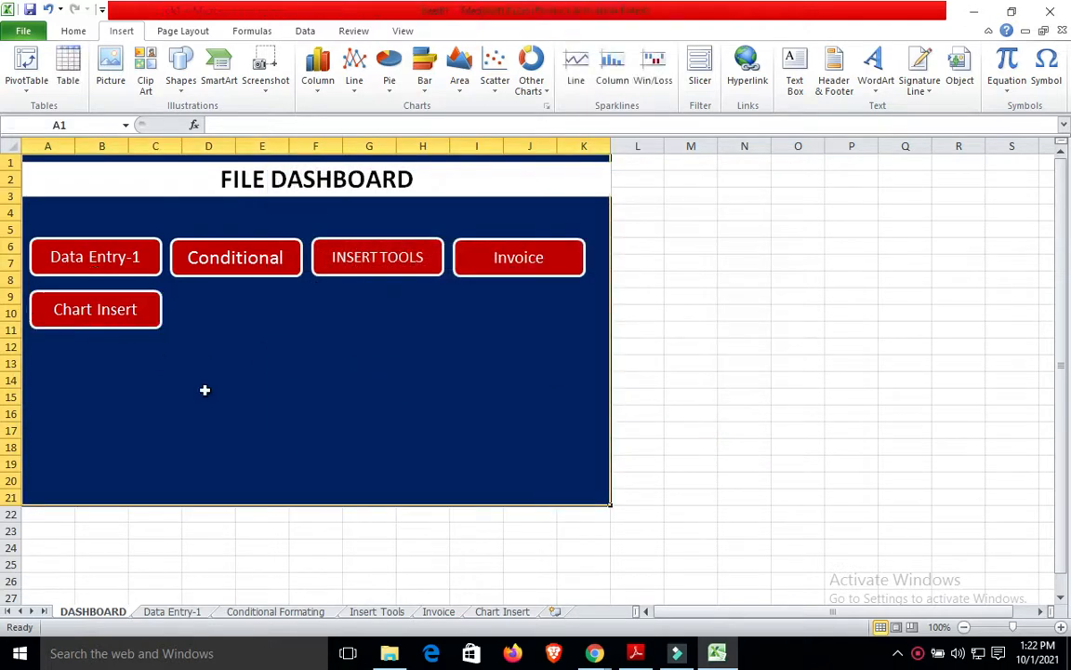
Test the Chart Insert and Conditional Formating dashboard links and their BACK TO buttons.
{"action": "left_click", "coordinate": [112, 321]}
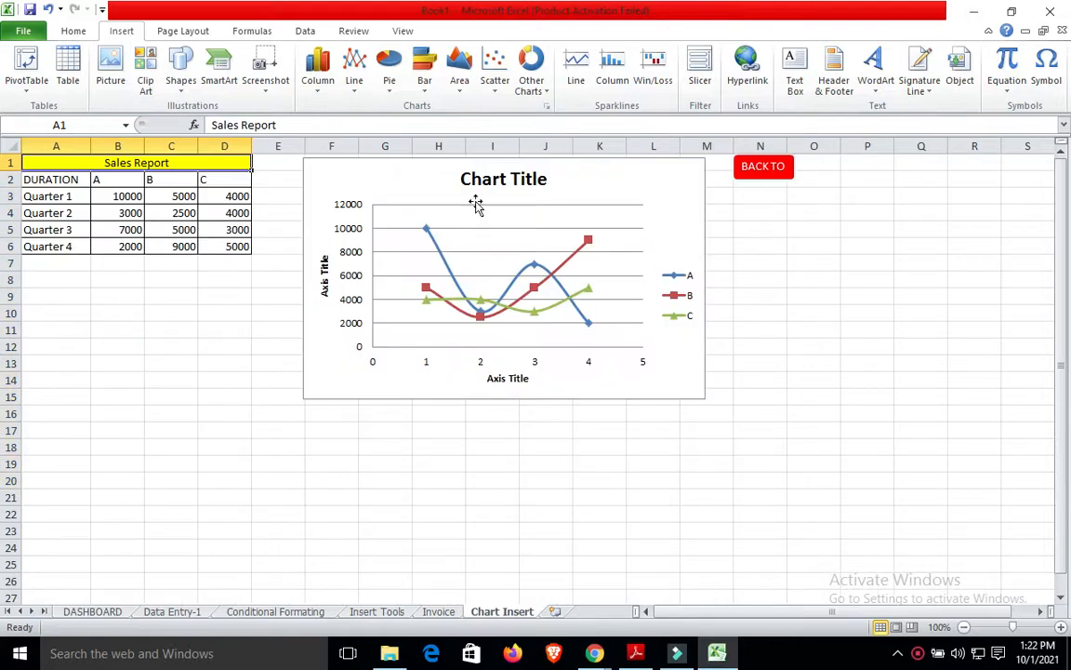
{"action": "left_click", "coordinate": [768, 166]}
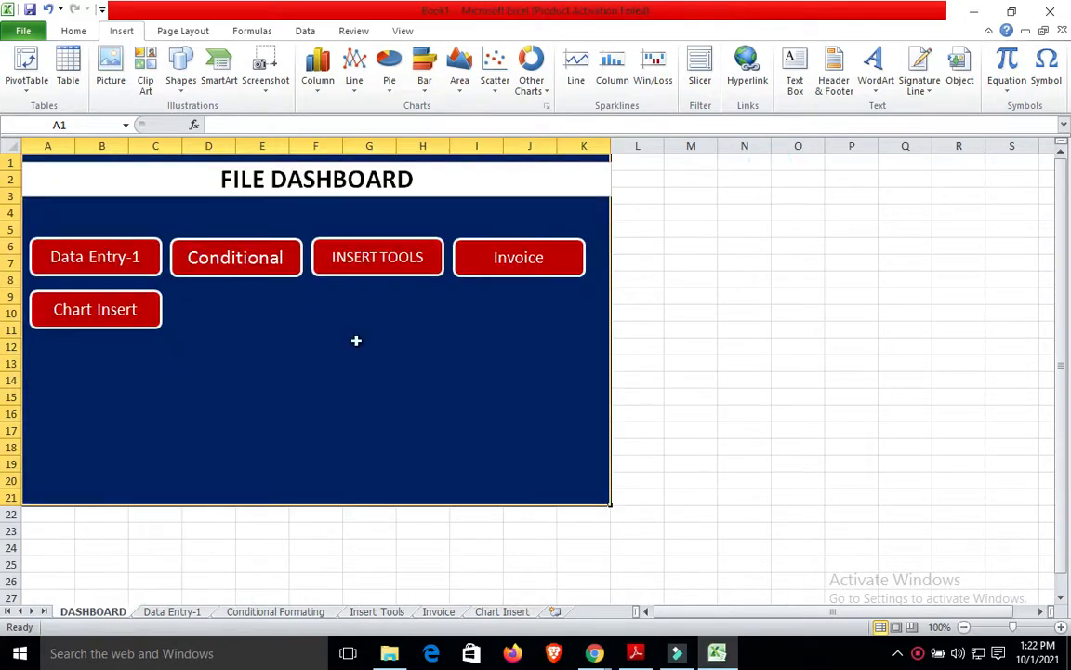
{"action": "left_click", "coordinate": [231, 265]}
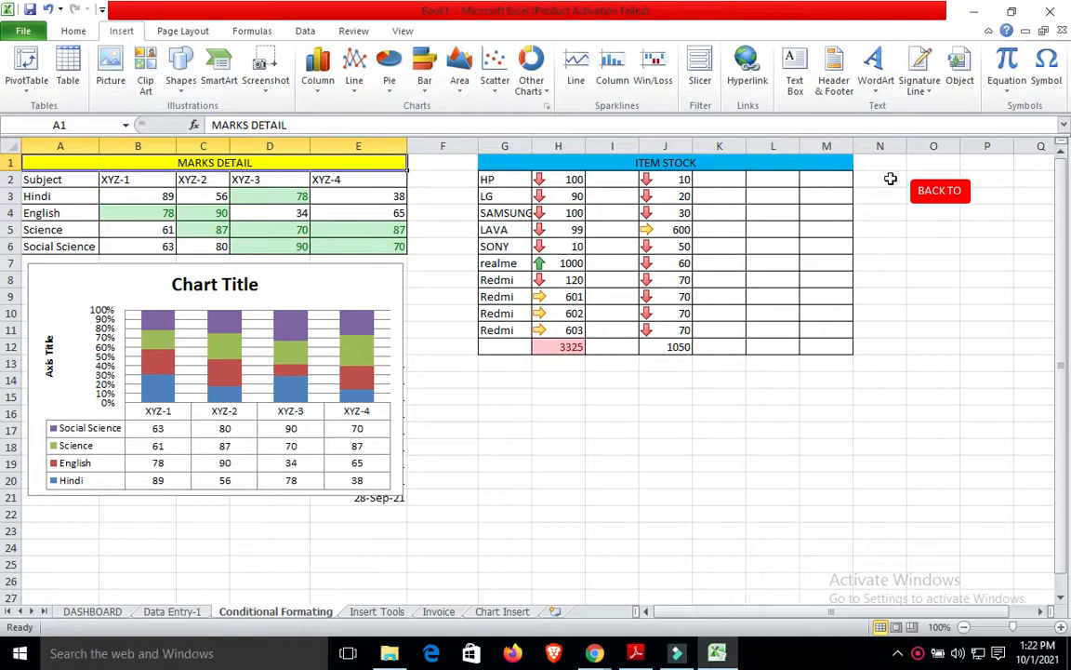
{"action": "left_click", "coordinate": [942, 206]}
Test the Insert Tools and Data Entry-1 links and return buttons, ending on Insert Tools.
{"action": "left_click", "coordinate": [378, 244]}
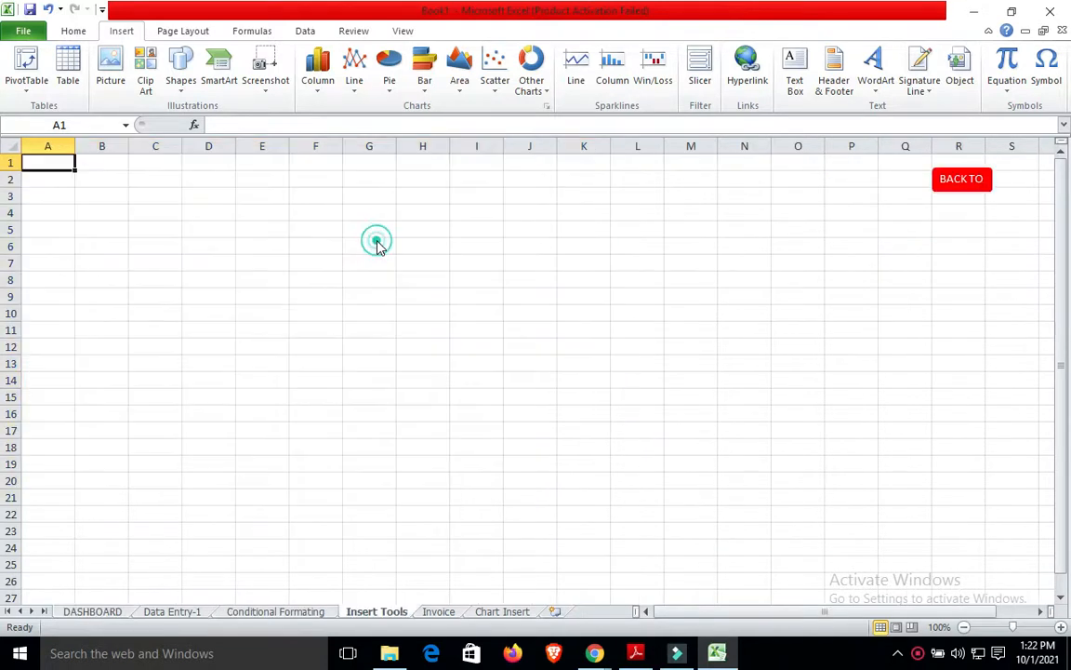
{"action": "left_click", "coordinate": [965, 177]}
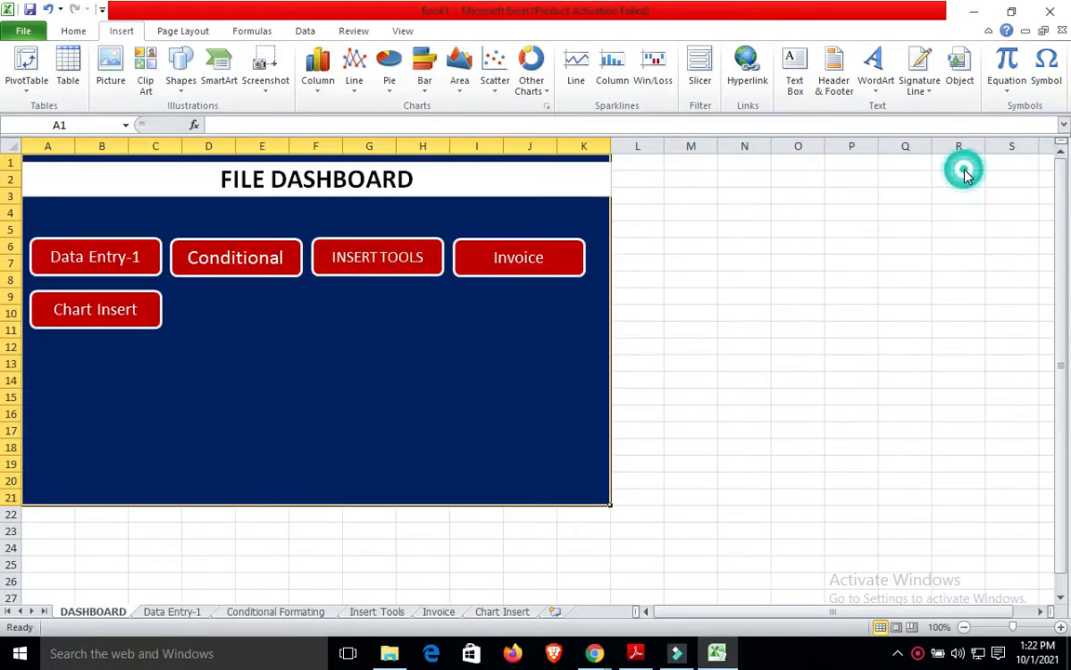
{"action": "left_click", "coordinate": [138, 270]}
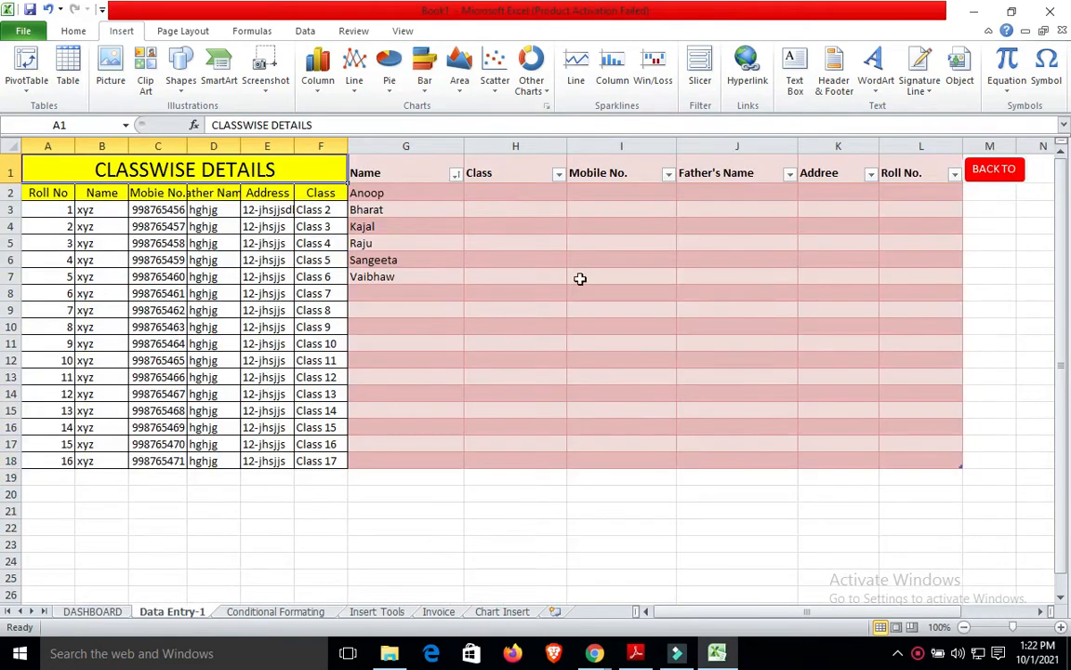
{"action": "left_click", "coordinate": [988, 175]}
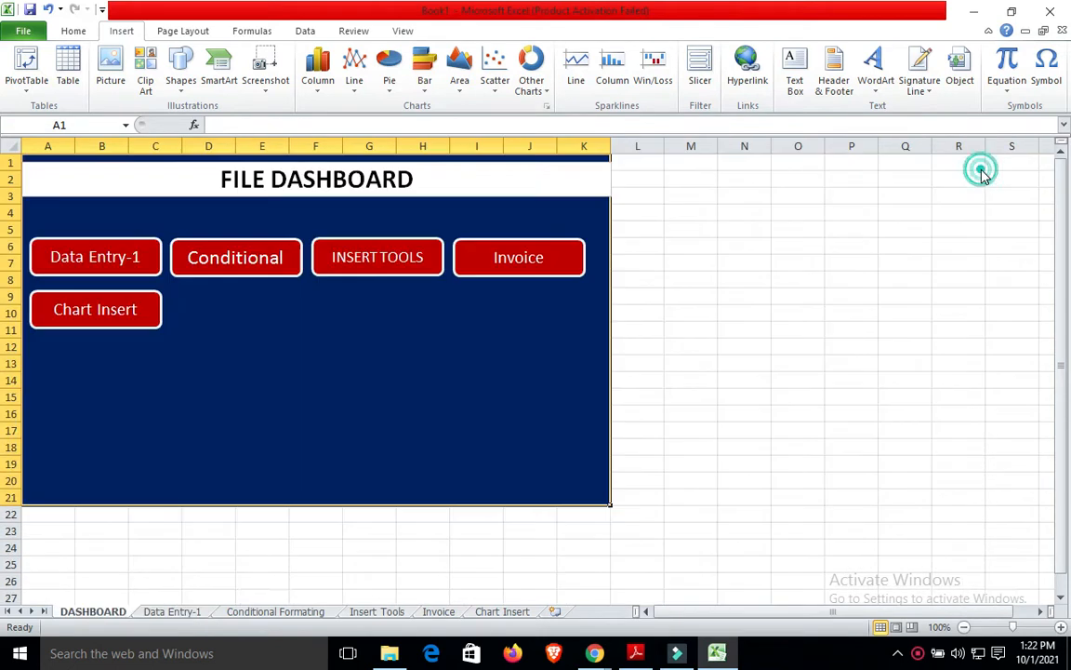
{"action": "left_click", "coordinate": [379, 265]}
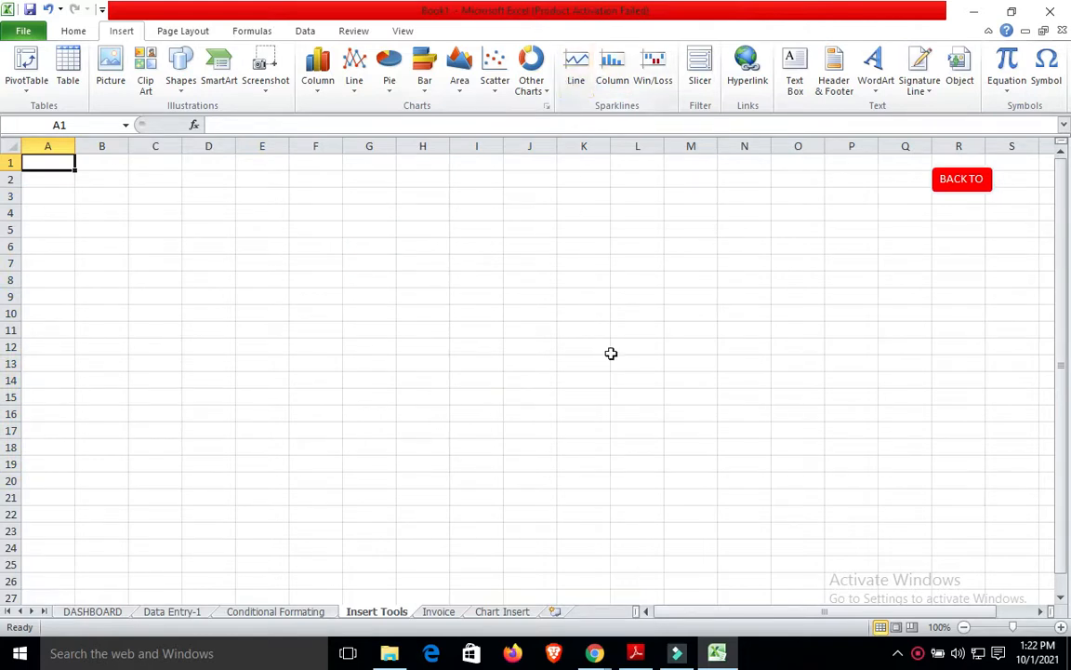
On the Chart Insert sheet, select the Sales Report table A2:D6 and cancel a Line Sparklines attempt.
{"action": "left_click", "coordinate": [507, 611]}
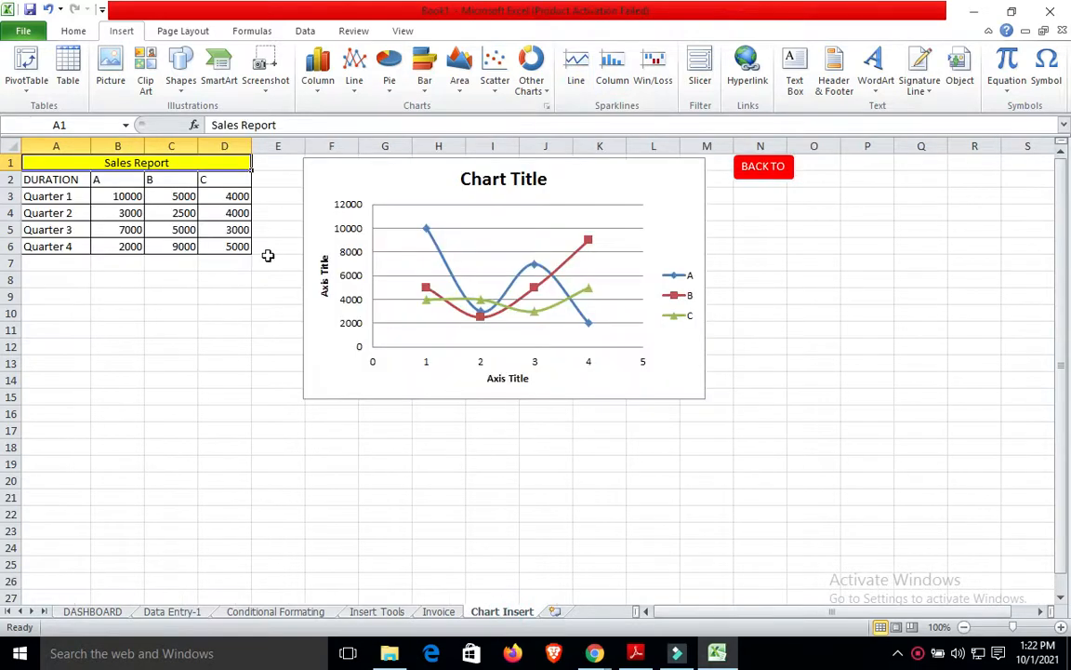
{"action": "left_click", "coordinate": [58, 181]}
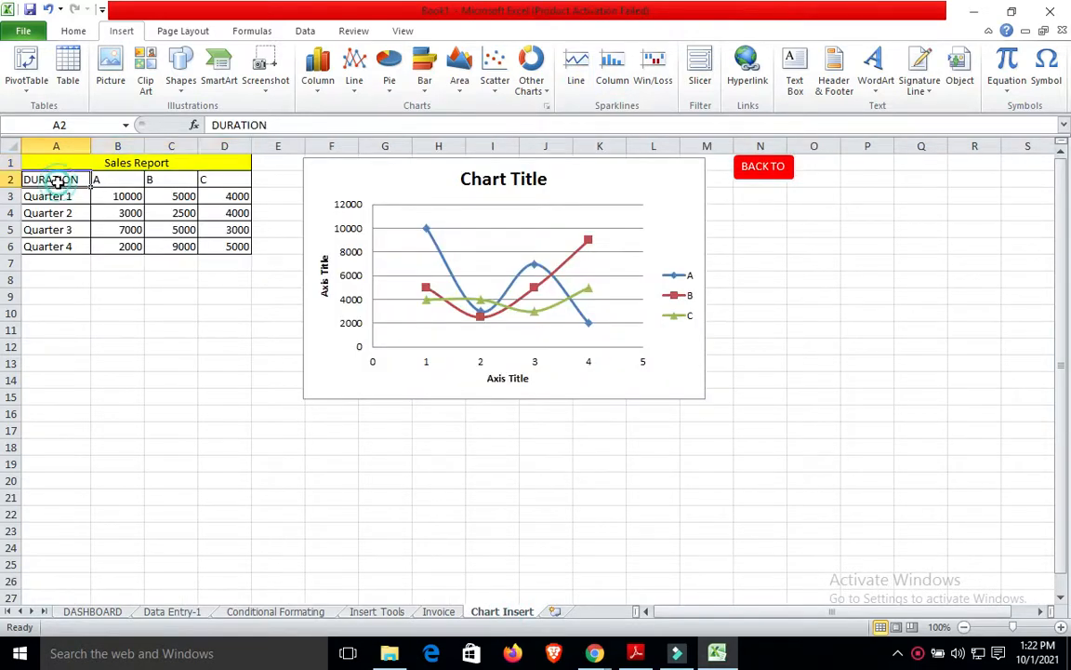
{"action": "key", "text": "shift+Right"}
{"action": "key", "text": "shift+Right"}
{"action": "key", "text": "shift+Right"}
{"action": "key", "text": "shift+Right"}
{"action": "key", "text": "shift+Left"}
{"action": "key", "text": "shift+Down"}
{"action": "key", "text": "shift+Down"}
{"action": "key", "text": "shift+Down"}
{"action": "key", "text": "shift+Down"}
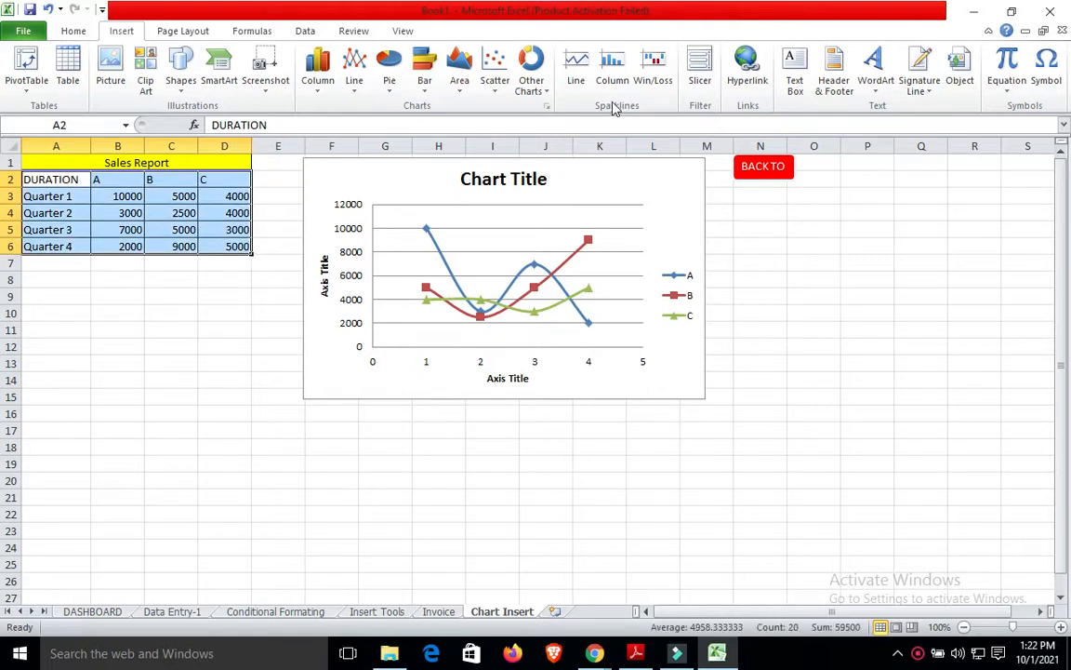
{"action": "left_click", "coordinate": [577, 75]}
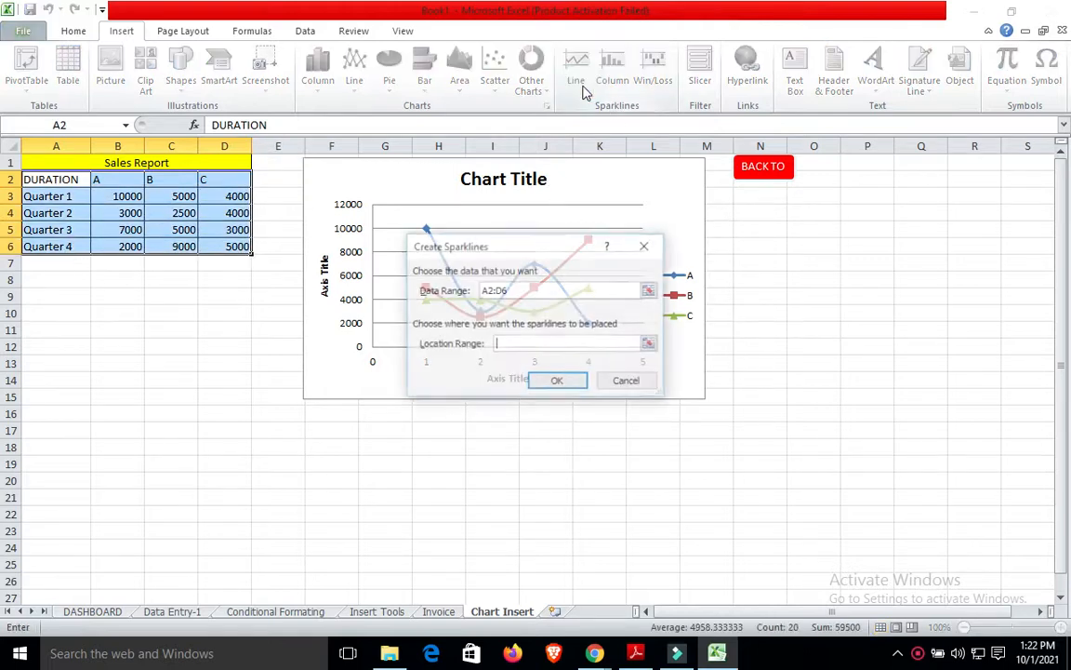
{"action": "left_click", "coordinate": [632, 256]}
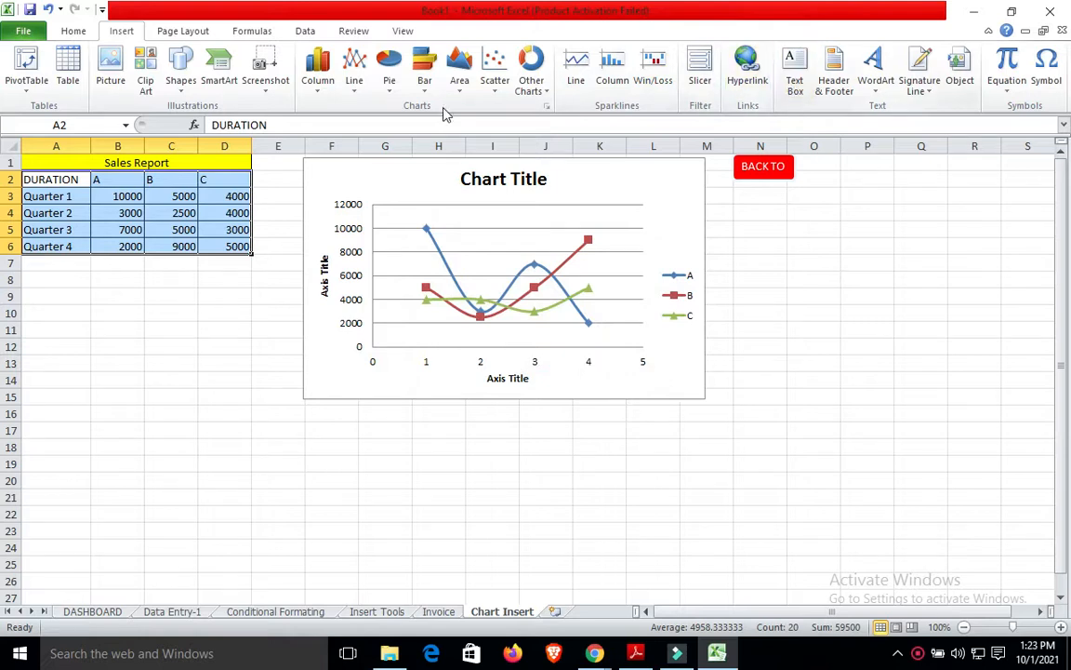
Select C3:C7 and AutoSum column B's four quarterly values, giving 21500 in C7.
{"action": "left_click", "coordinate": [73, 31]}
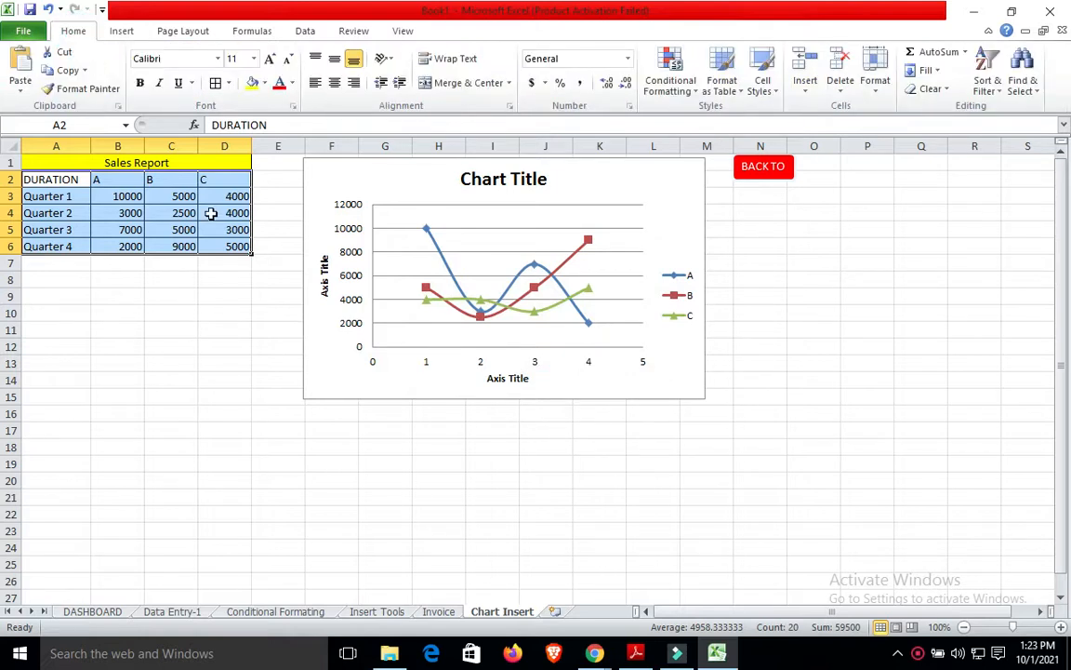
{"action": "left_click", "coordinate": [221, 297]}
{"action": "left_click", "coordinate": [176, 191]}
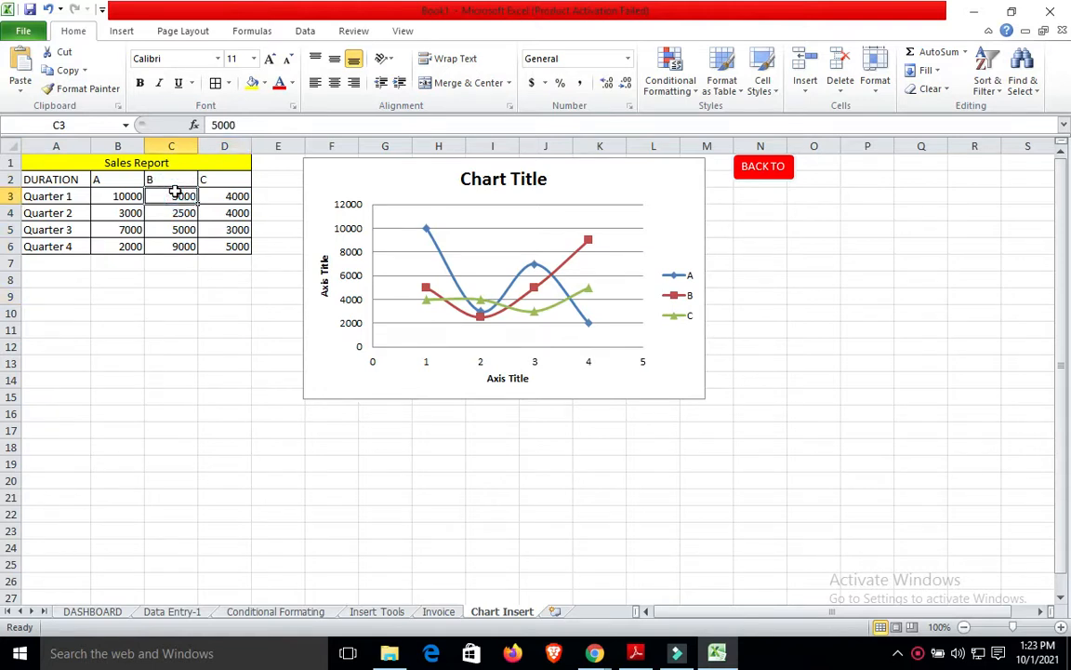
{"action": "key", "text": "shift+Down"}
{"action": "key", "text": "shift+Down"}
{"action": "key", "text": "shift+Down"}
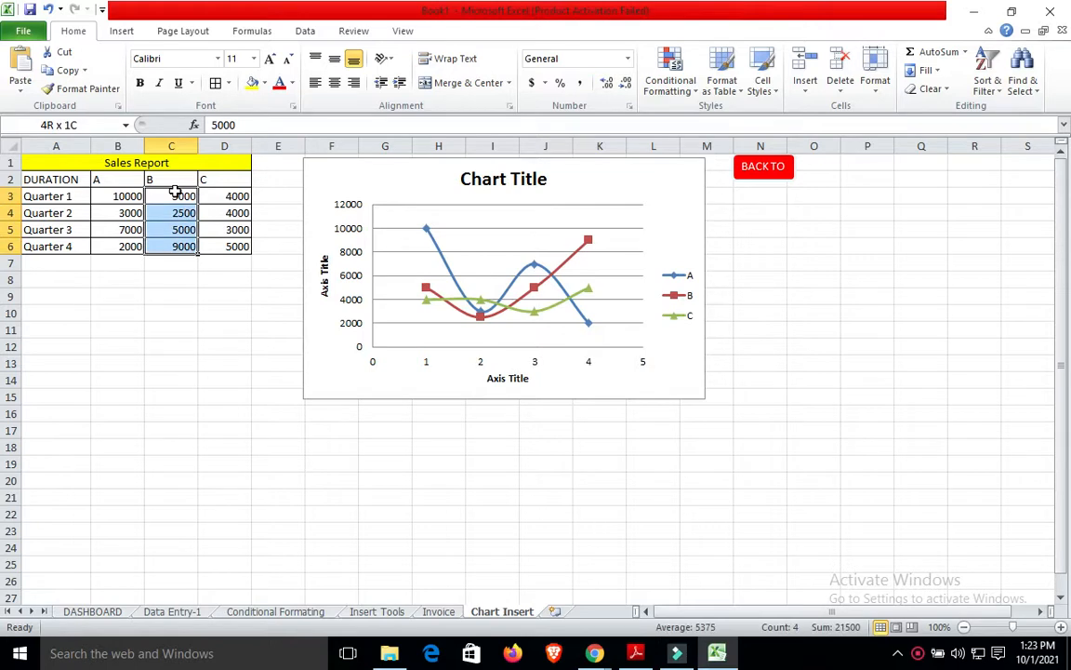
{"action": "key", "text": "shift+Down"}
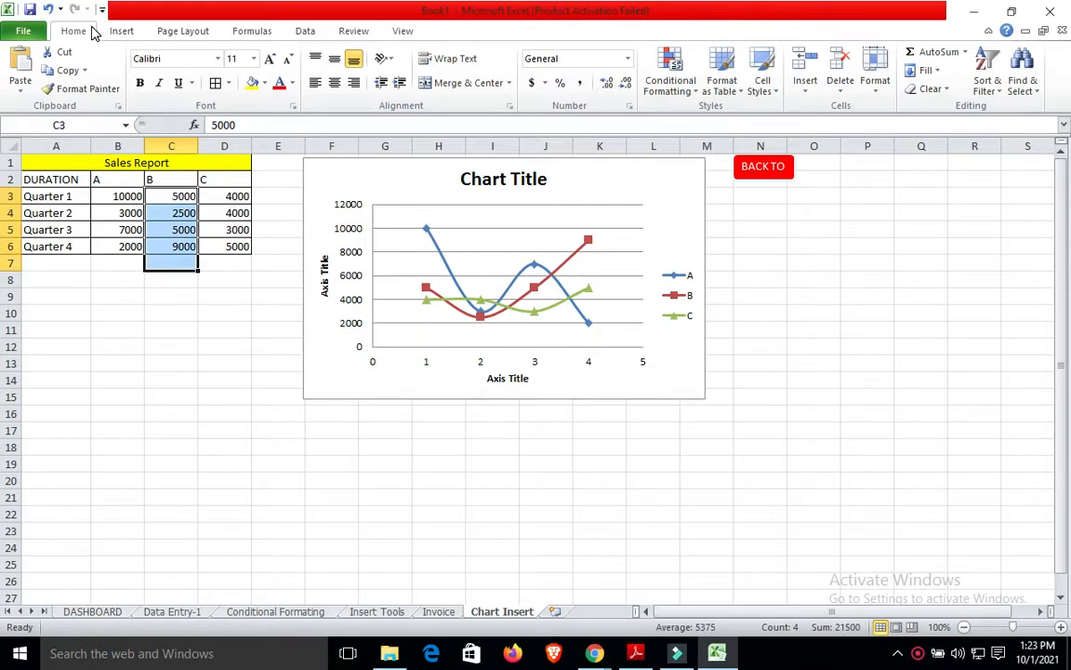
{"action": "left_click", "coordinate": [941, 53]}
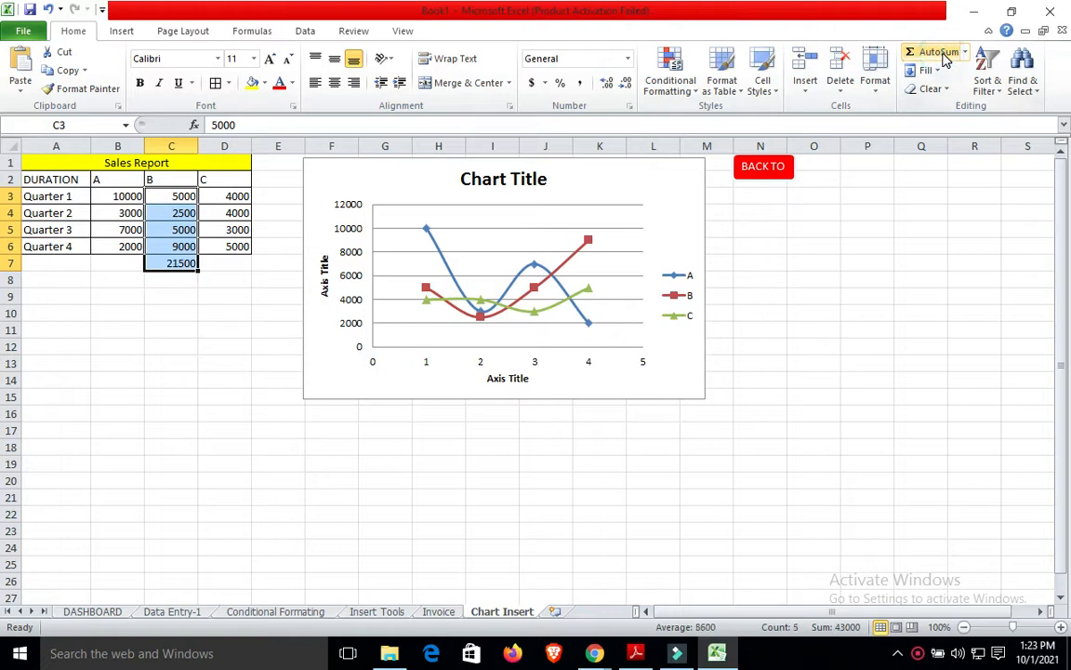
{"action": "left_click", "coordinate": [270, 447]}
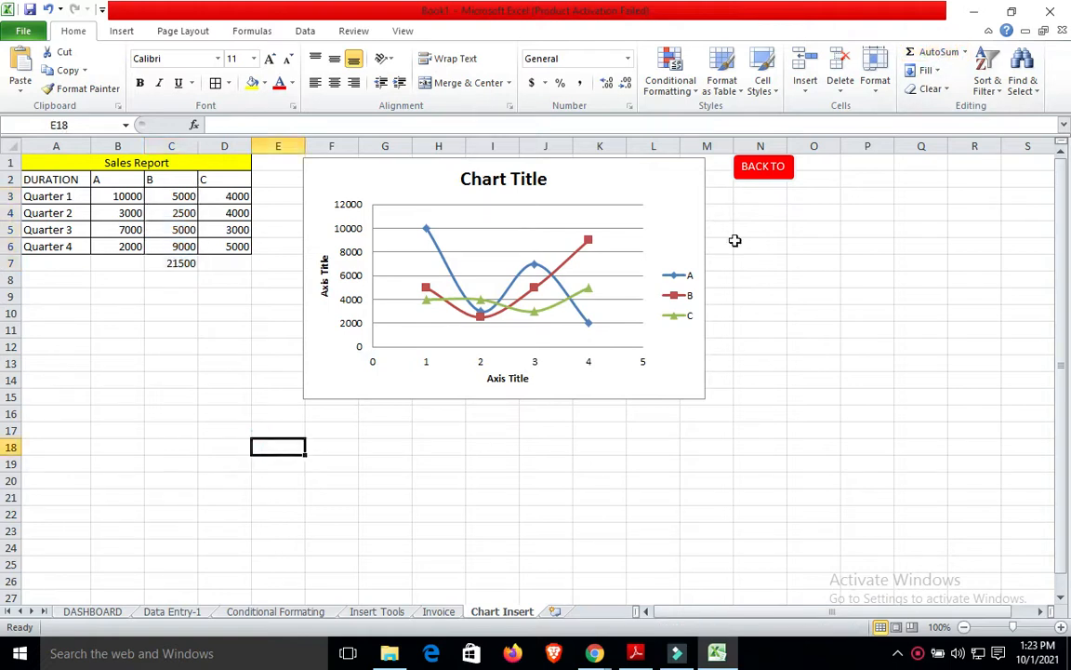
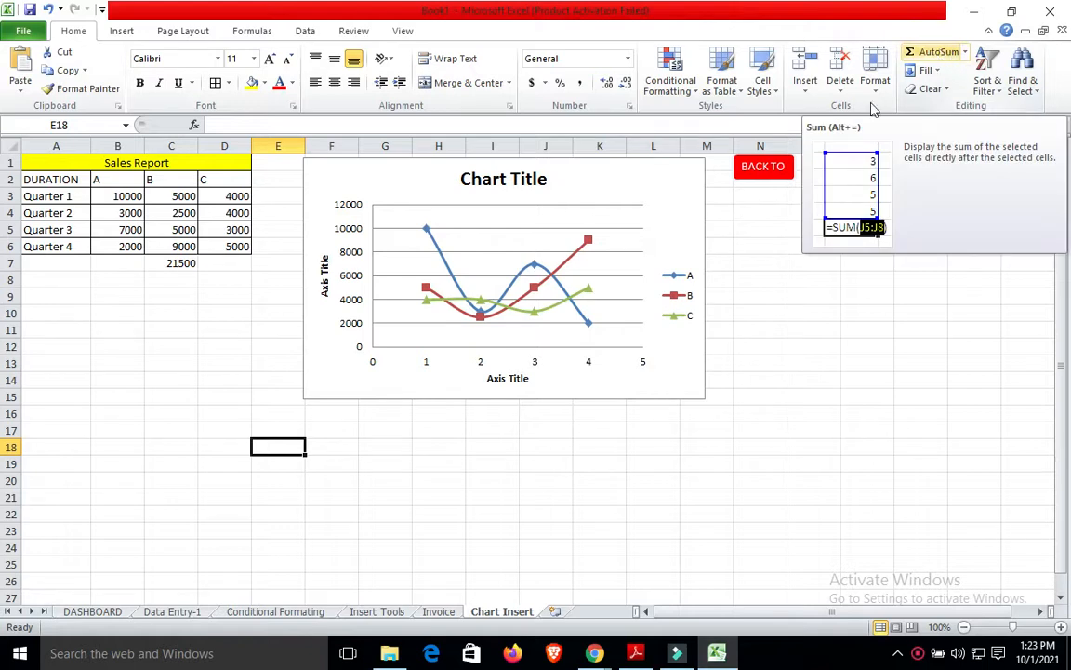
Add a new worksheet after Chart Insert and rename its tab to 'Basic Function'.
{"action": "left_click", "coordinate": [550, 613]}
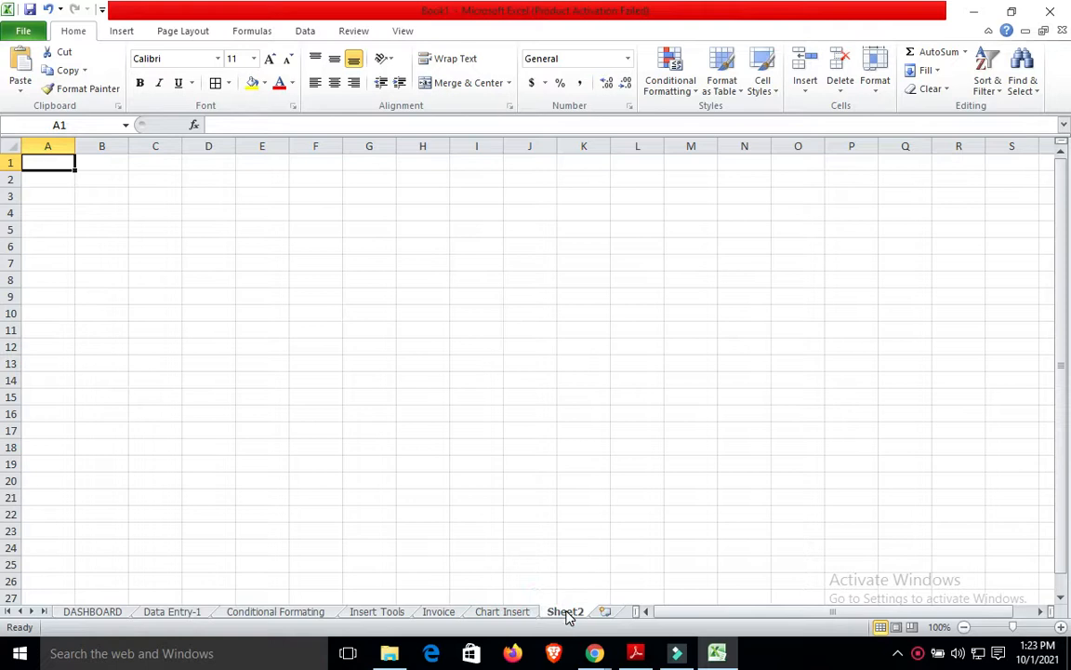
{"action": "right_click", "coordinate": [567, 614]}
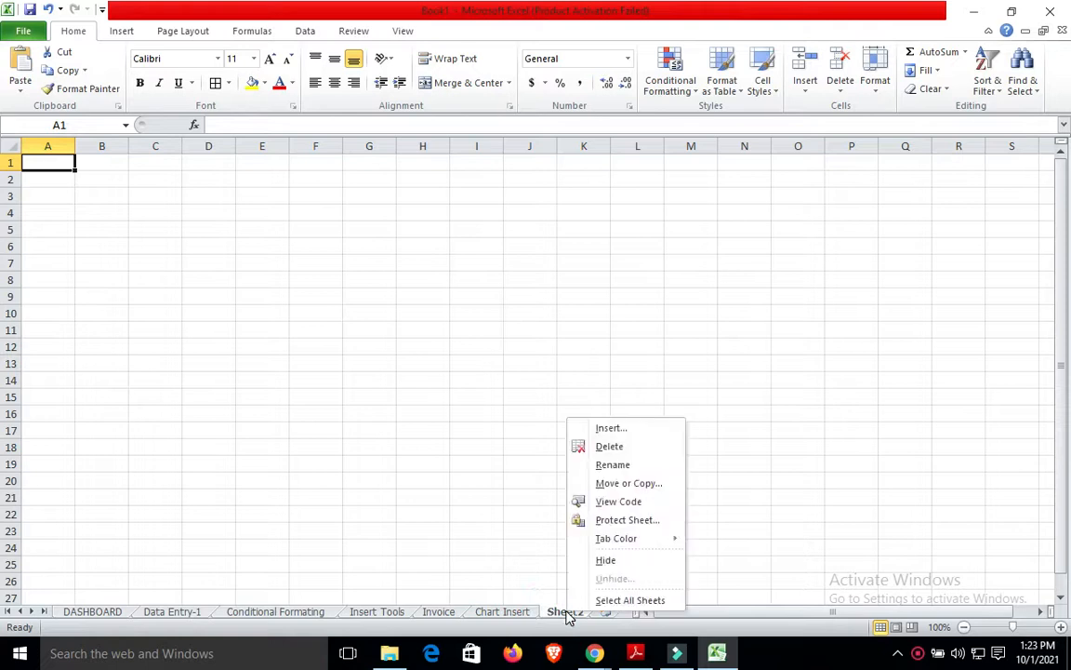
{"action": "left_click", "coordinate": [612, 466]}
{"action": "type", "text": "Ba"}
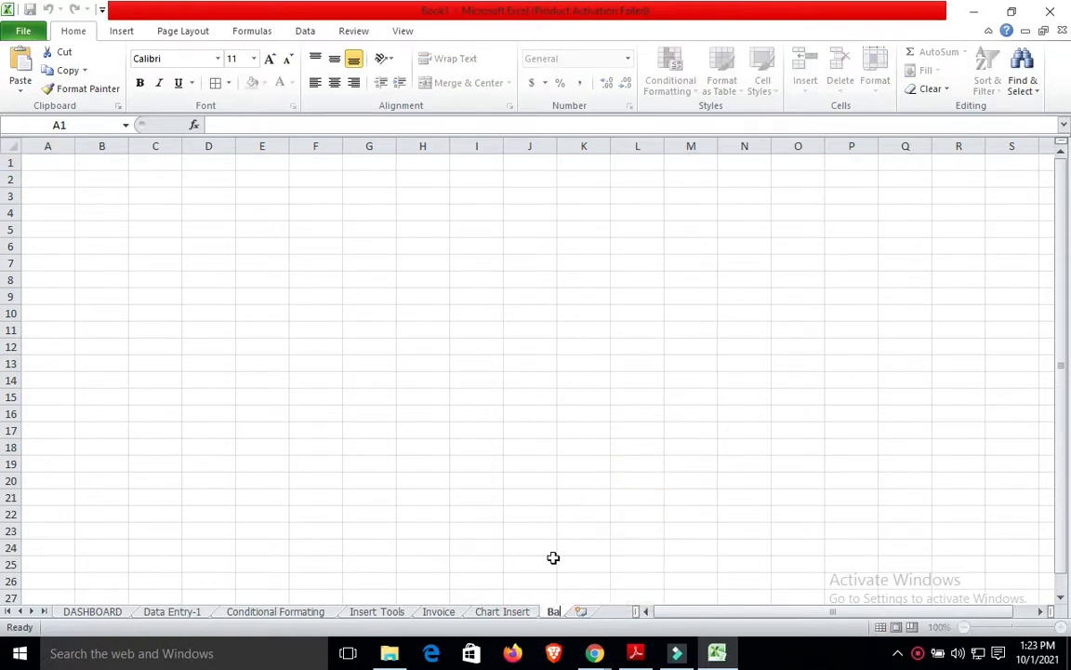
{"action": "type", "text": "sic Functio"}
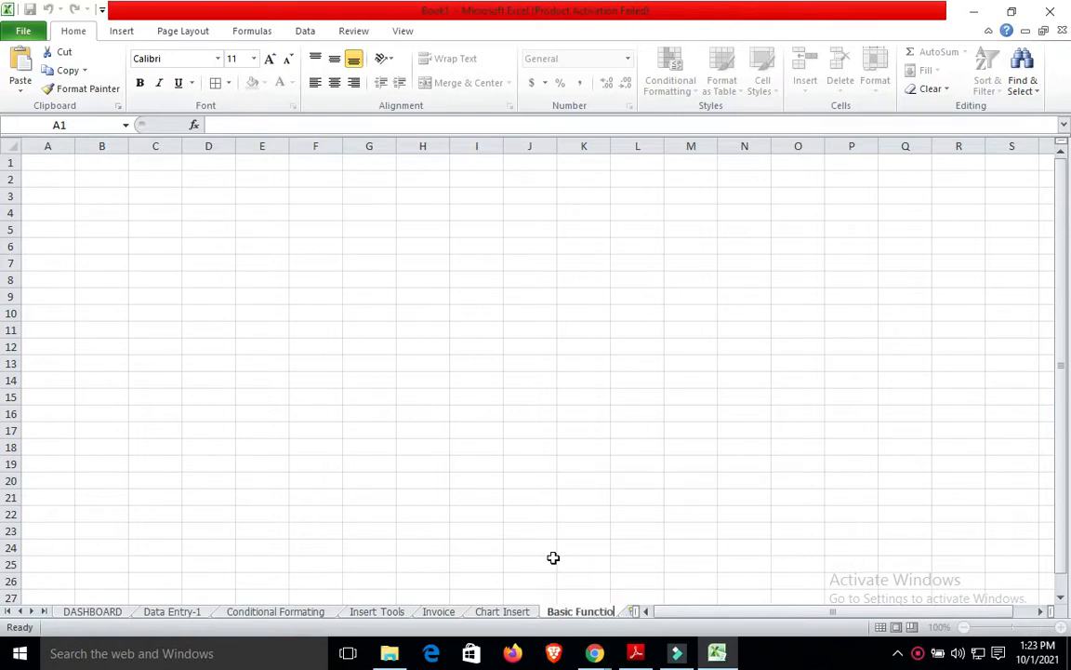
{"action": "type", "text": "n"}
Confirm the sheet name and make A1:F1 a yellow-filled, merged and centred cell.
{"action": "left_click", "coordinate": [392, 446]}
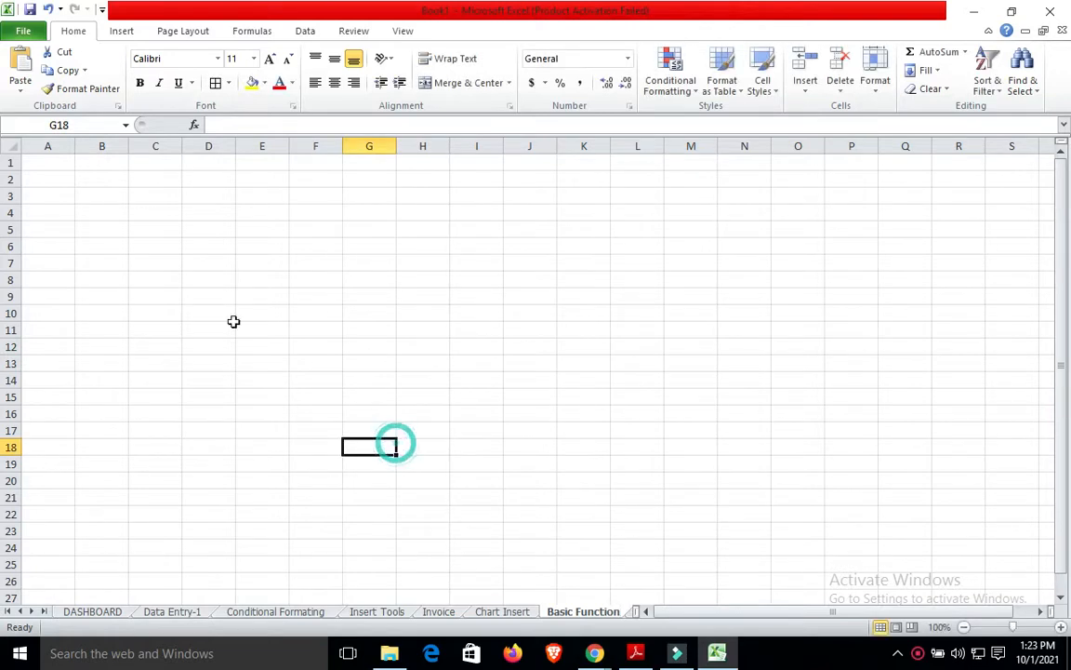
{"action": "left_click", "coordinate": [68, 165]}
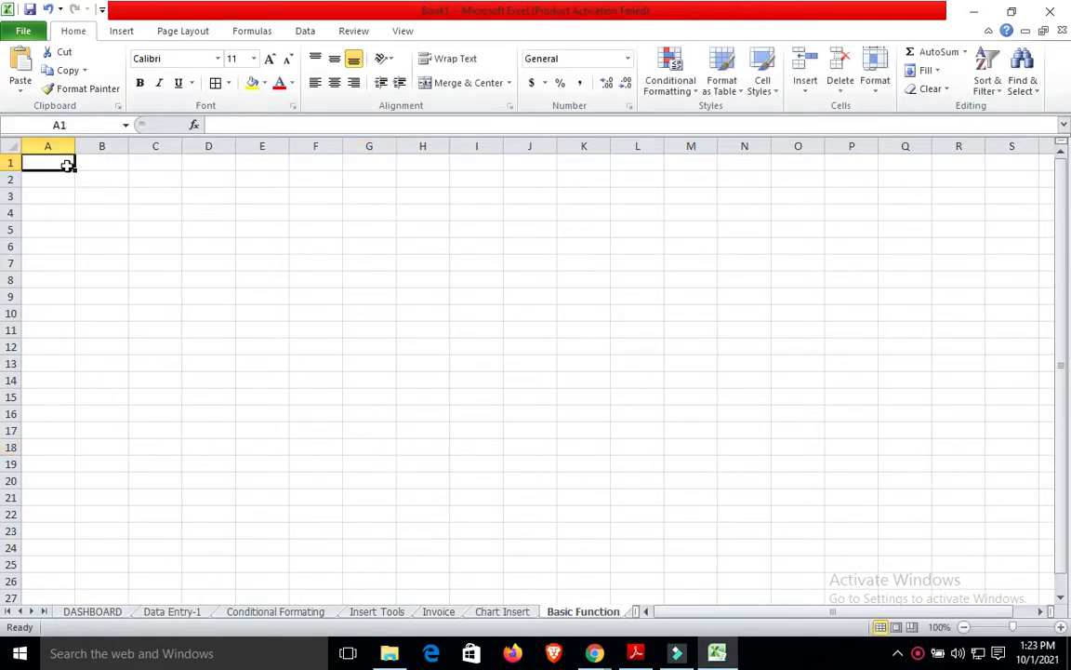
{"action": "key", "text": "shift+Right"}
{"action": "key", "text": "shift+Right"}
{"action": "key", "text": "shift+Right"}
{"action": "key", "text": "shift+Right"}
{"action": "key", "text": "shift+Right"}
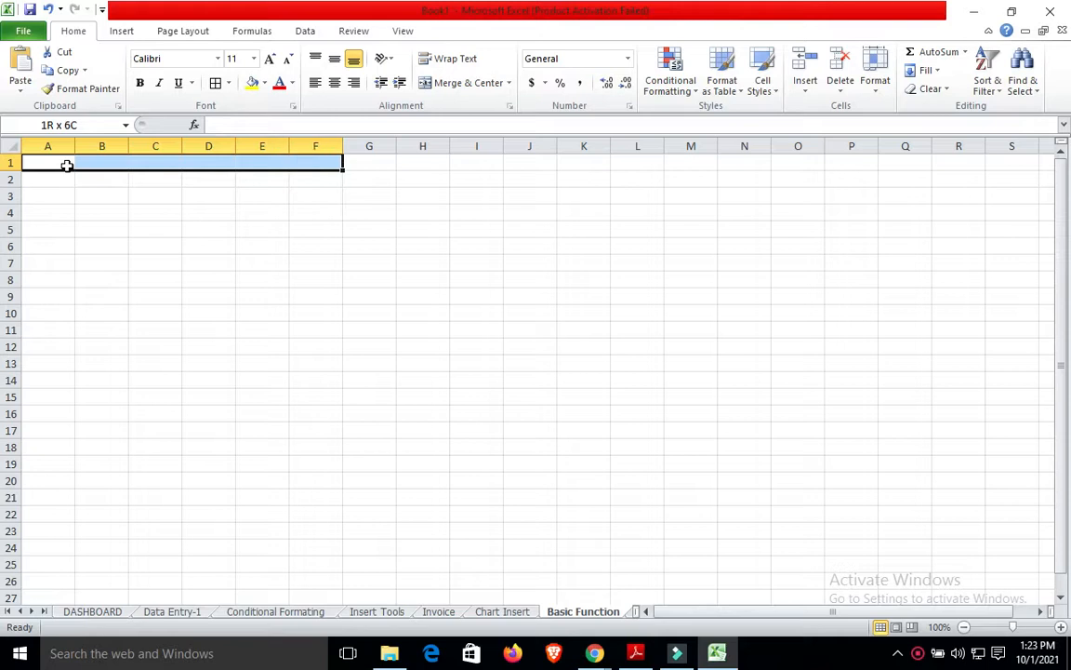
{"action": "left_click", "coordinate": [252, 81]}
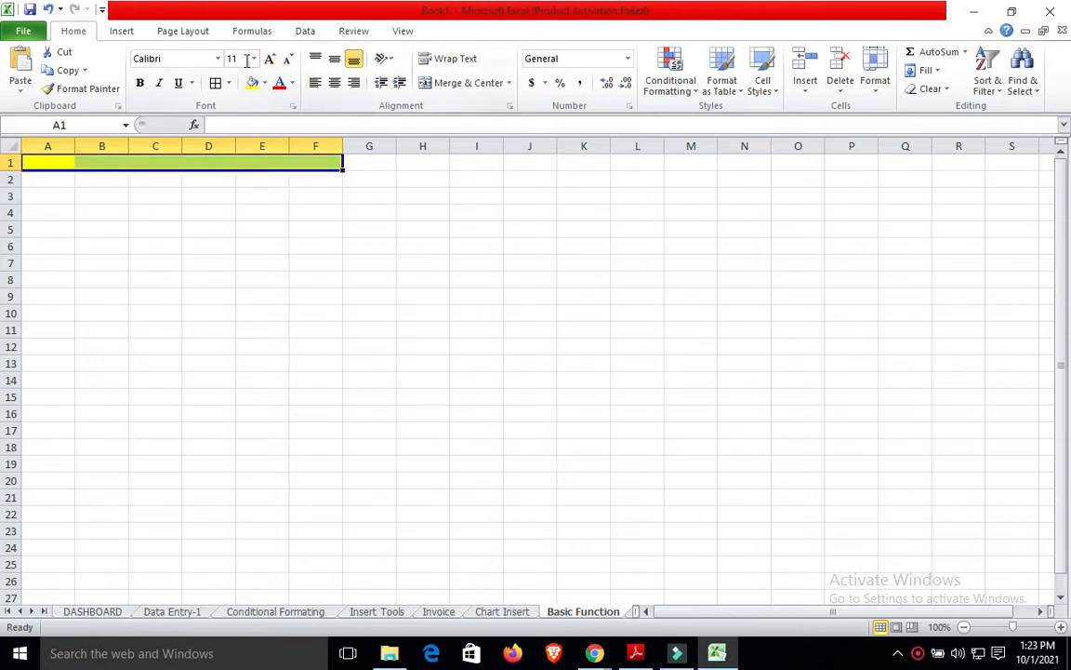
{"action": "left_click", "coordinate": [468, 85]}
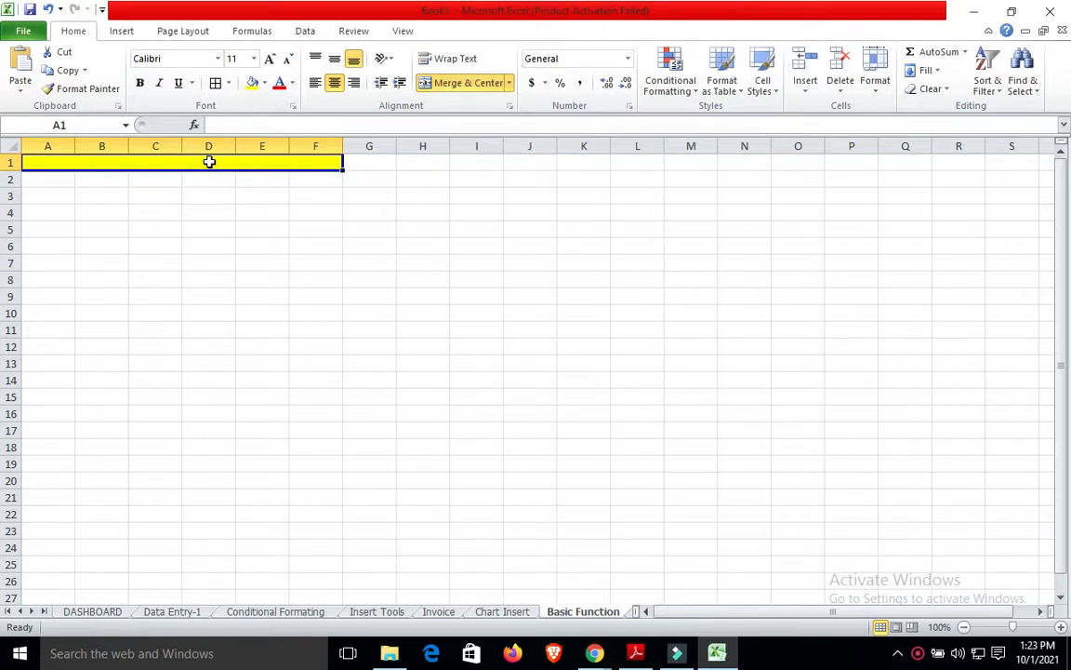
Type the title MARKSHEET DETAIL into the merged cell, fixing typos along the way.
{"action": "type", "text": "M"}
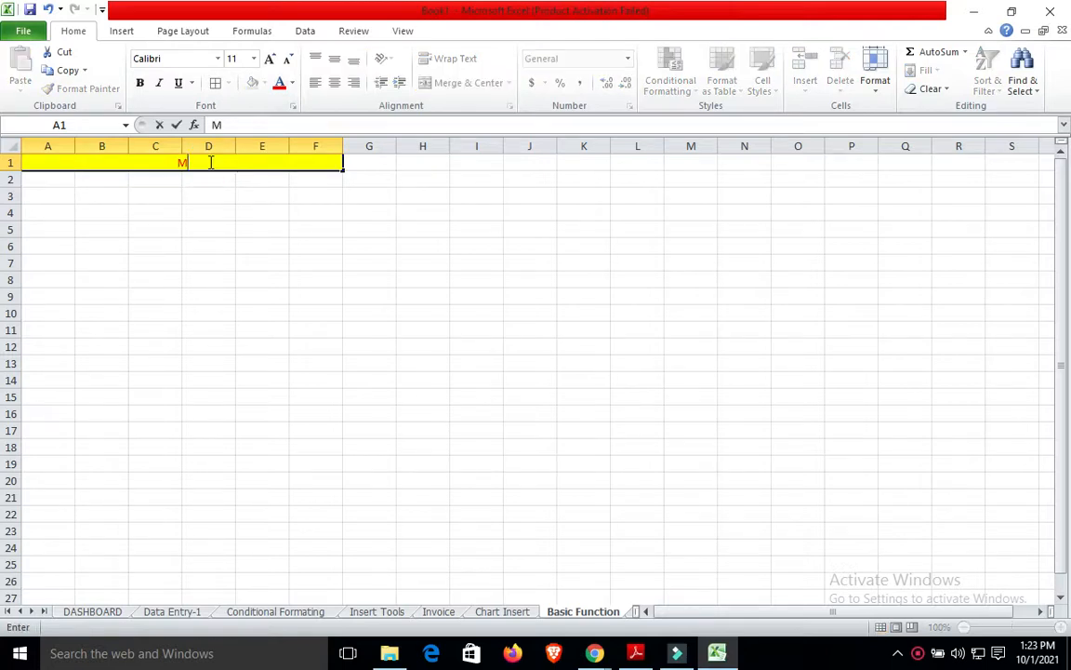
{"action": "type", "text": "ARKSG"}
{"action": "key", "text": "BackSpace"}
{"action": "type", "text": "HEET"}
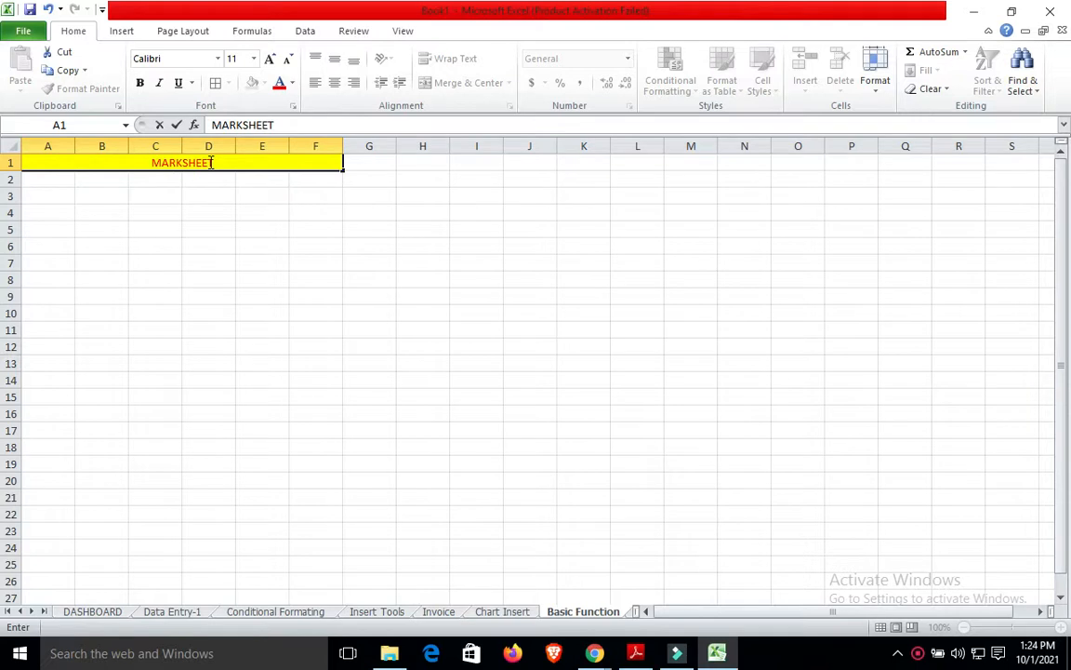
{"action": "type", "text": " DE"}
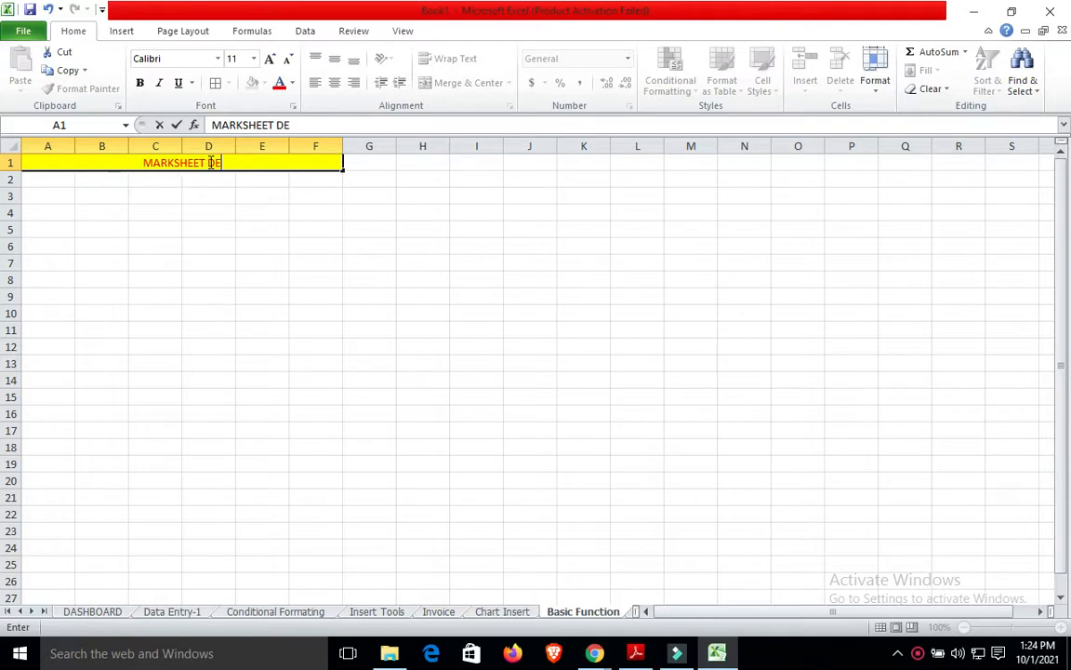
{"action": "type", "text": "TAUI"}
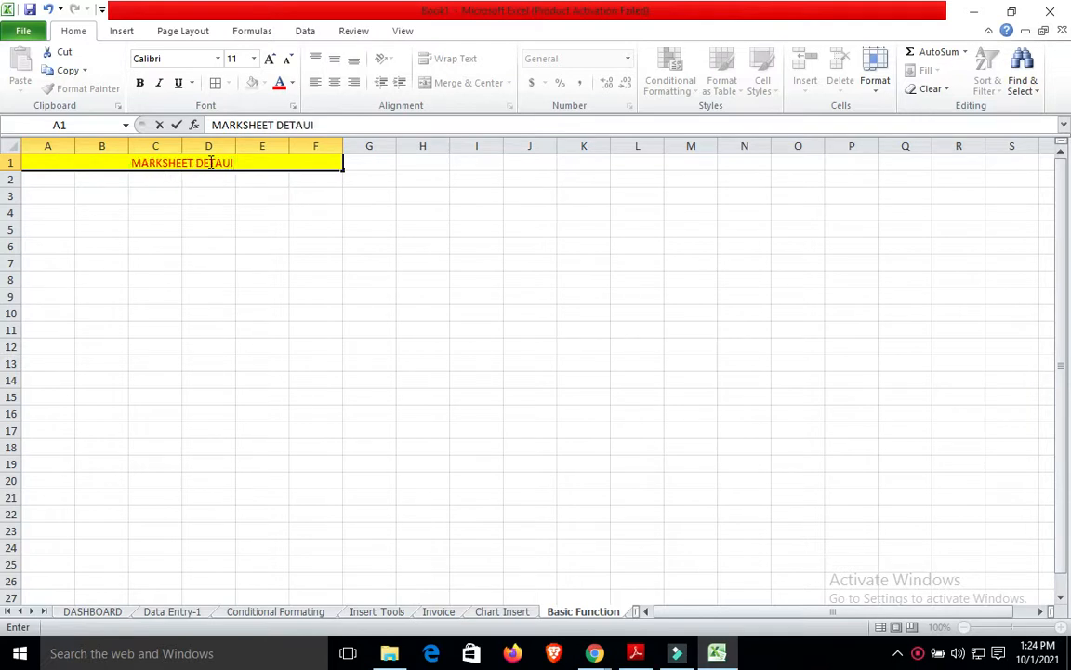
{"action": "key", "text": "BackSpace"}
{"action": "key", "text": "BackSpace"}
{"action": "type", "text": "IL"}
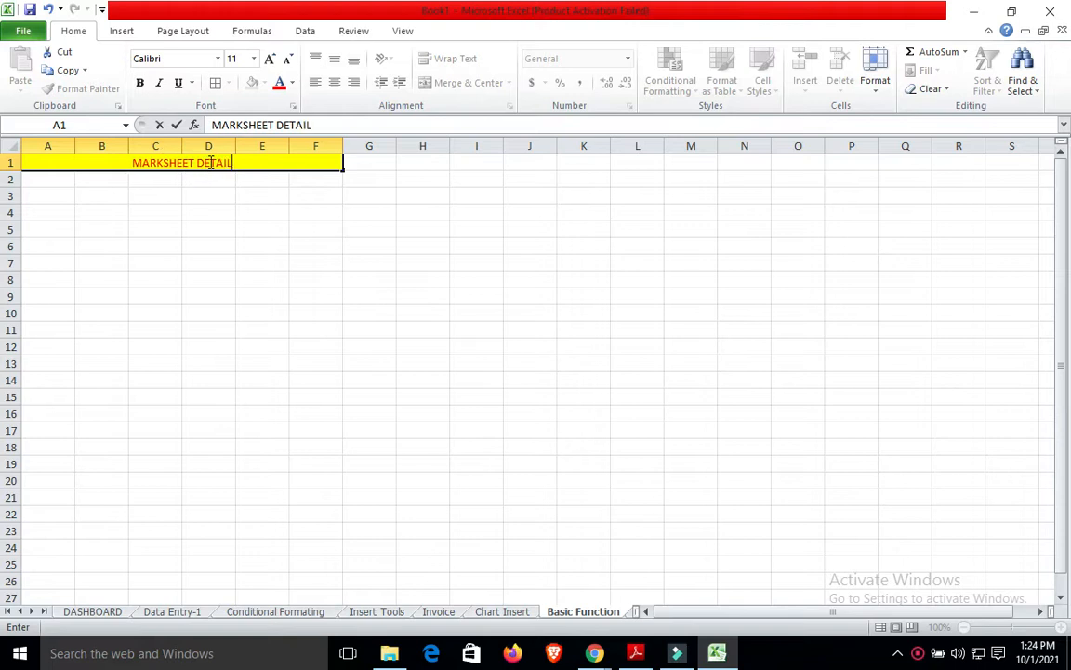
{"action": "left_click", "coordinate": [220, 263]}
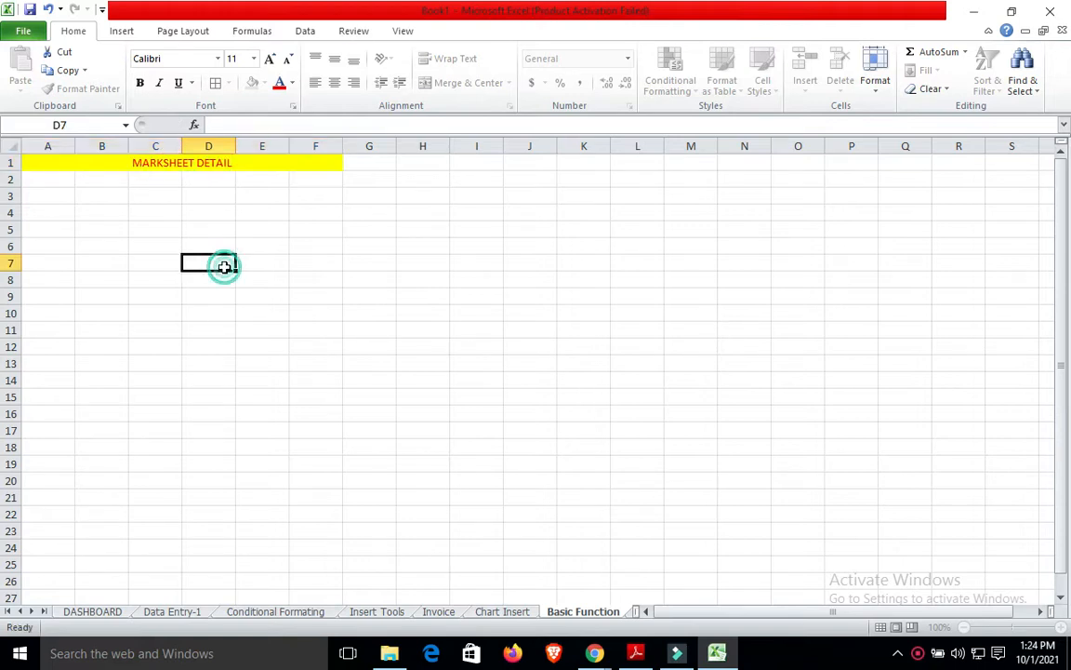
Enter the headings NAME, HINDI and ENGLISH in A2:C2.
{"action": "left_click", "coordinate": [55, 184]}
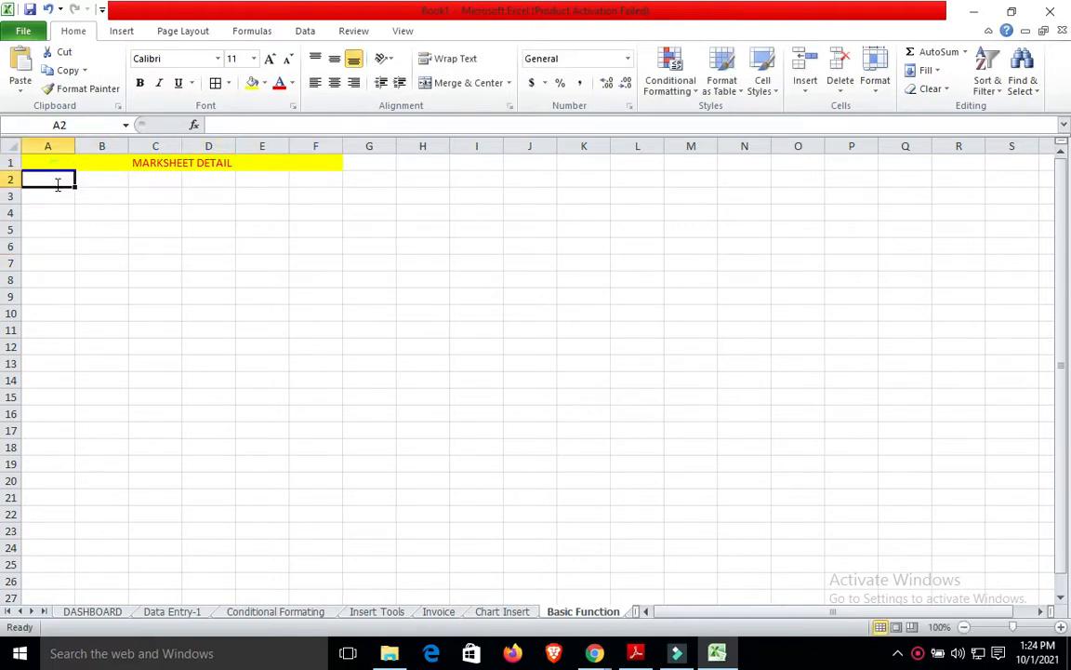
{"action": "type", "text": "NAME"}
{"action": "left_click", "coordinate": [104, 182]}
{"action": "type", "text": "S"}
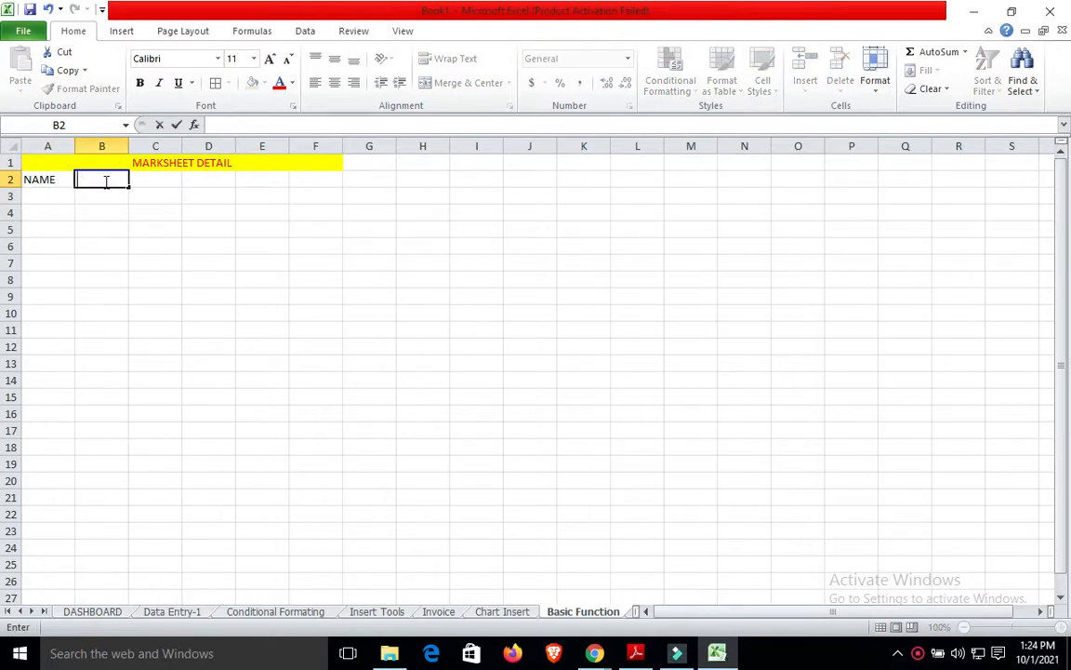
{"action": "key", "text": "Tab"}
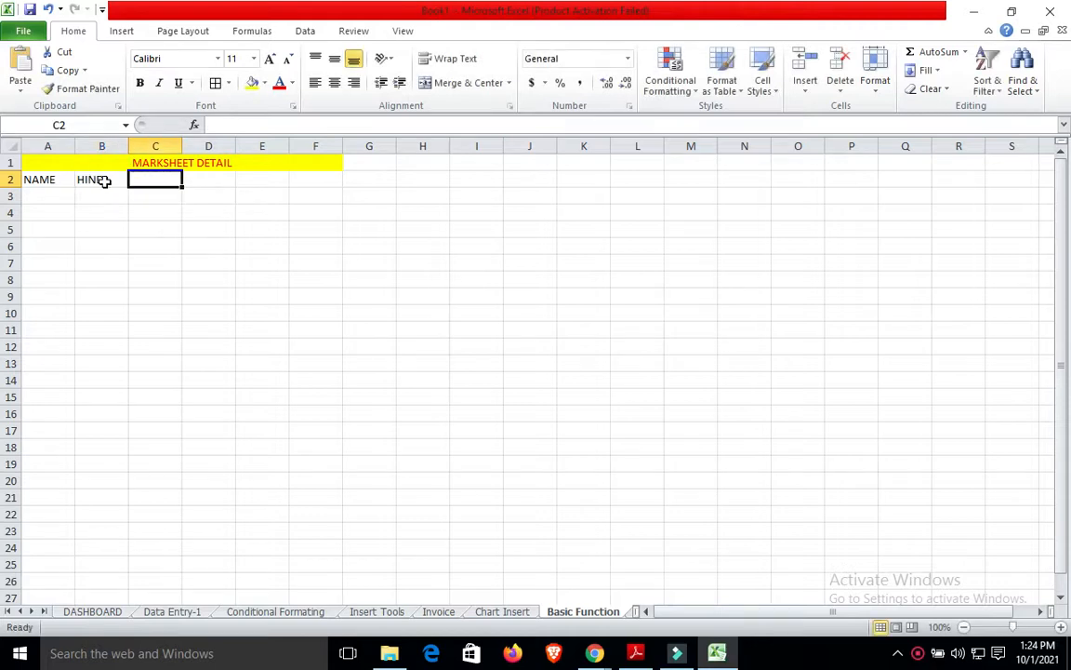
{"action": "type", "text": "ENGLISH"}
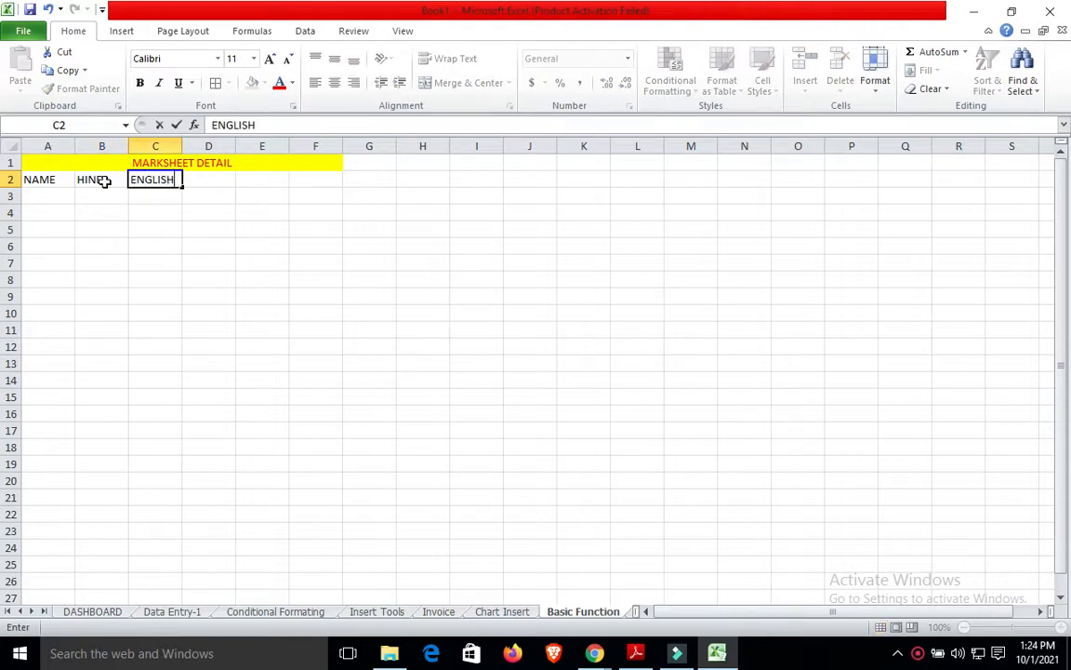
{"action": "key", "text": "Tab"}
Continue the row with MATH, SCIENCE, TOTAL and PERCENTAGE in D2:G2.
{"action": "type", "text": "MA"}
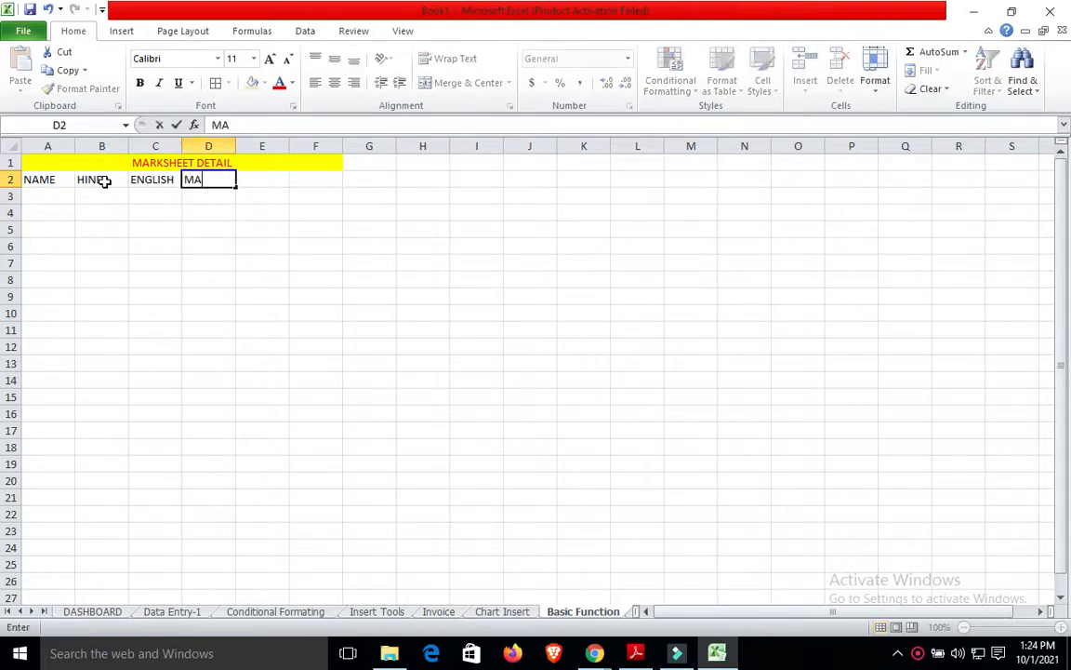
{"action": "key", "text": "Tab"}
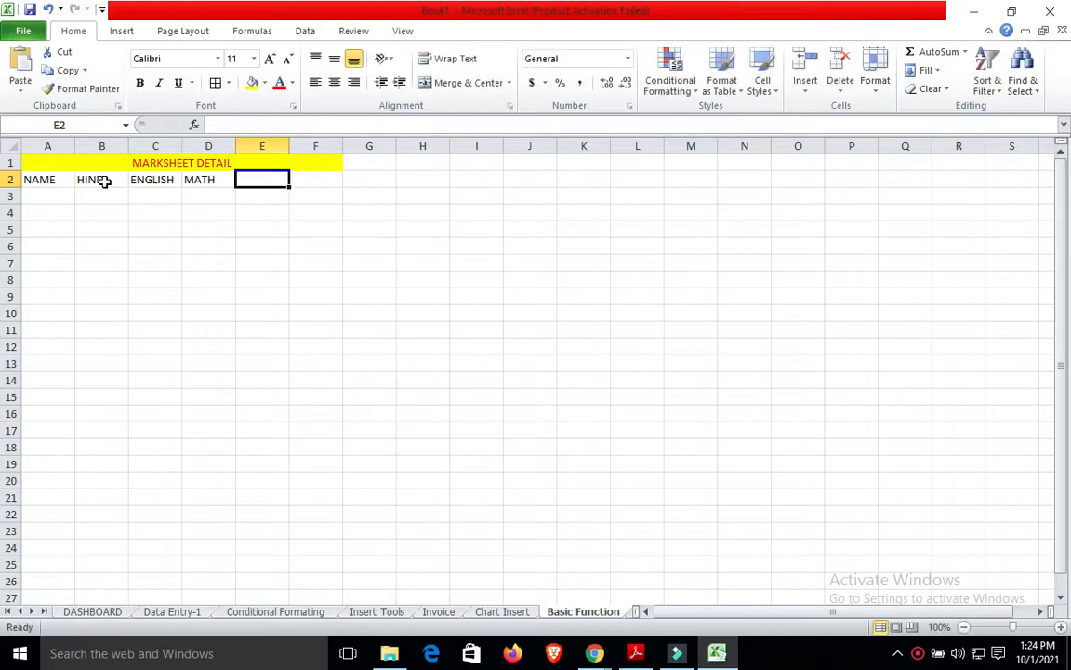
{"action": "type", "text": "SCIENCE"}
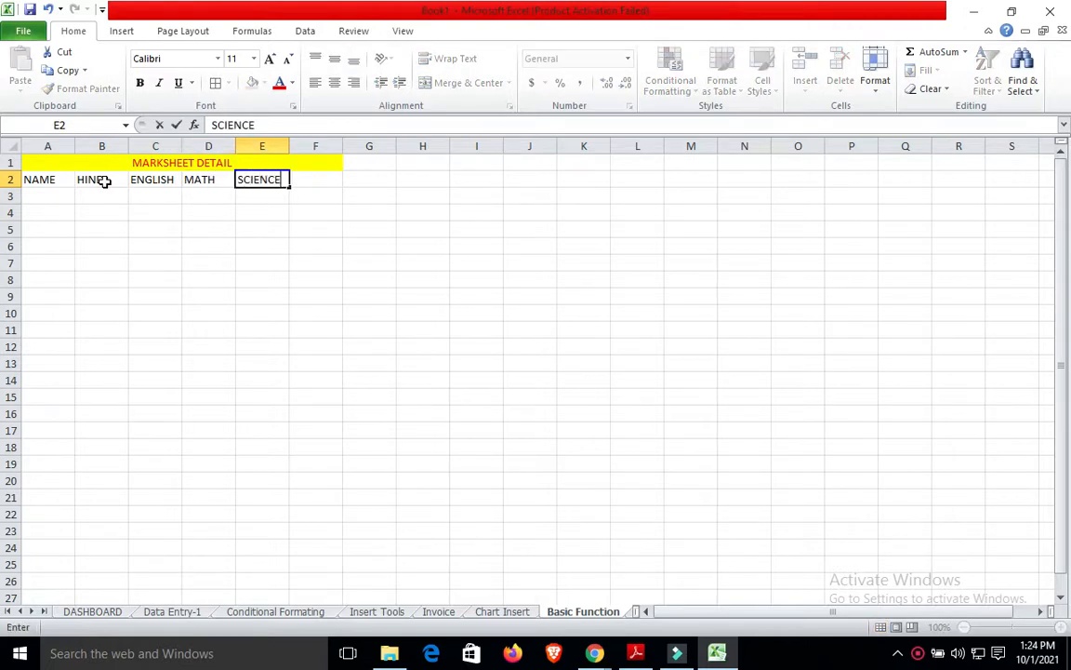
{"action": "key", "text": "Tab"}
{"action": "type", "text": "T"}
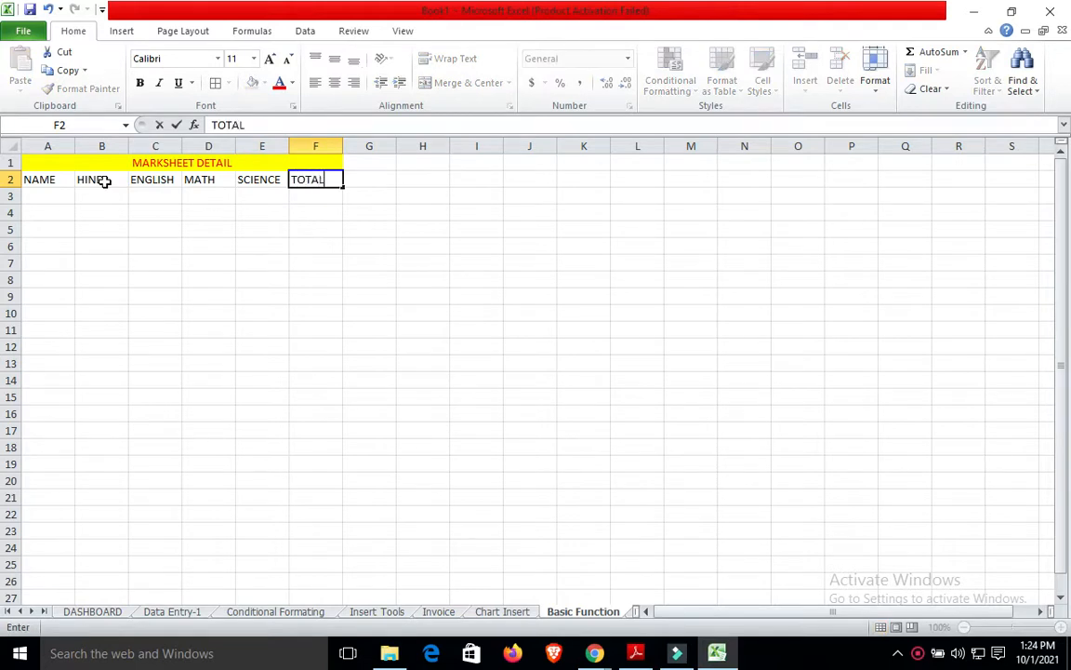
{"action": "key", "text": "Tab"}
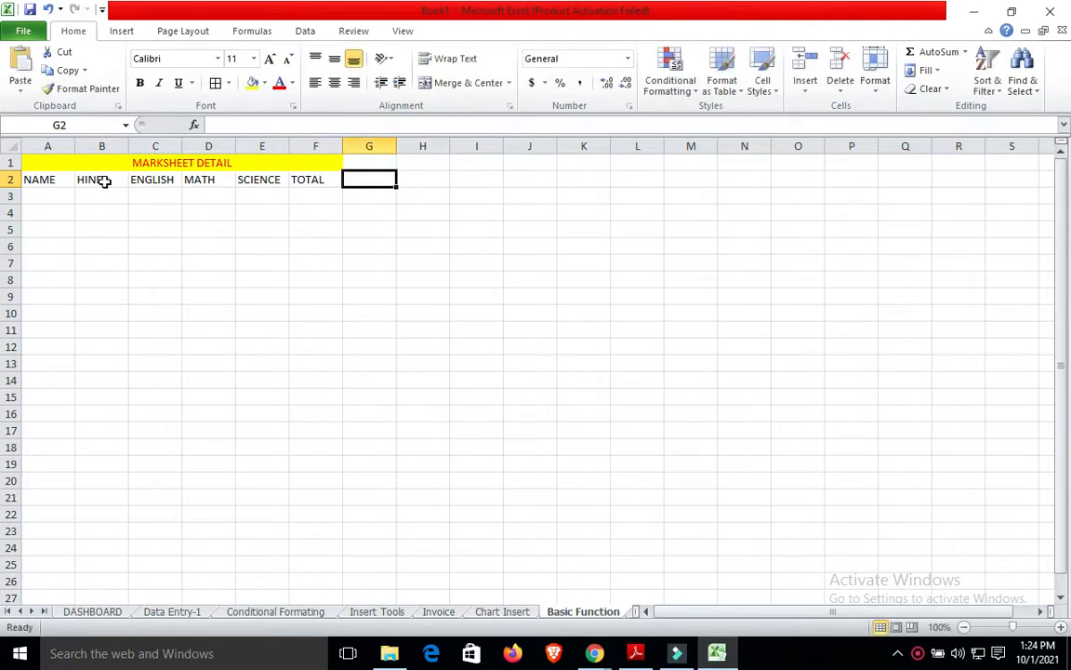
{"action": "type", "text": "PERCENTAGE"}
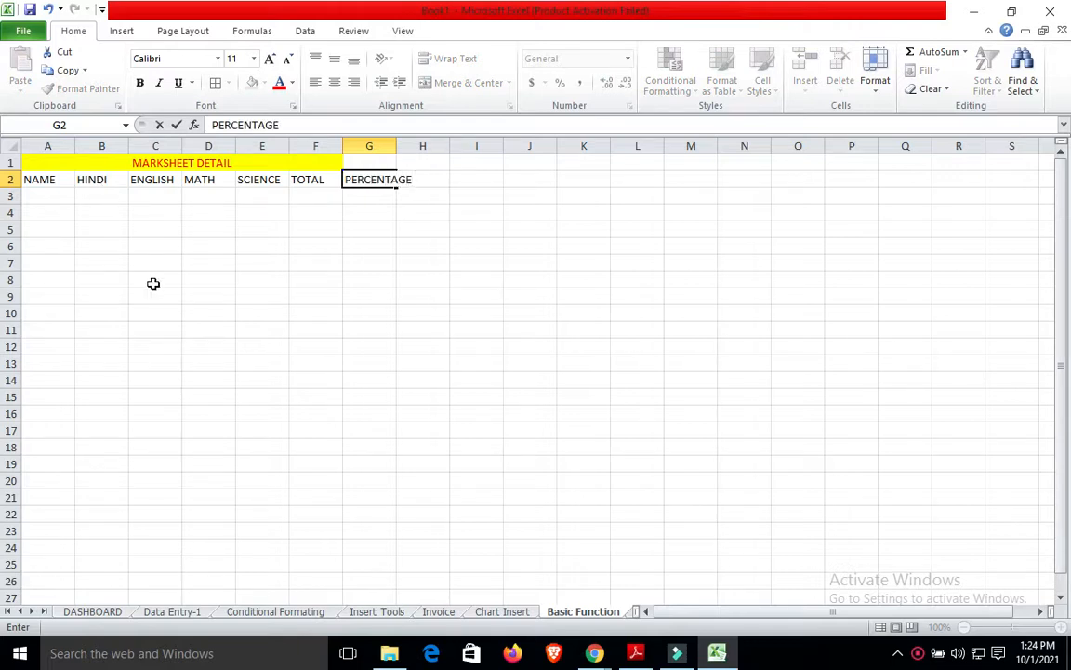
Widen column G for PERCENTAGE and re-merge the yellow title across A1:G1.
{"action": "left_click", "coordinate": [303, 281]}
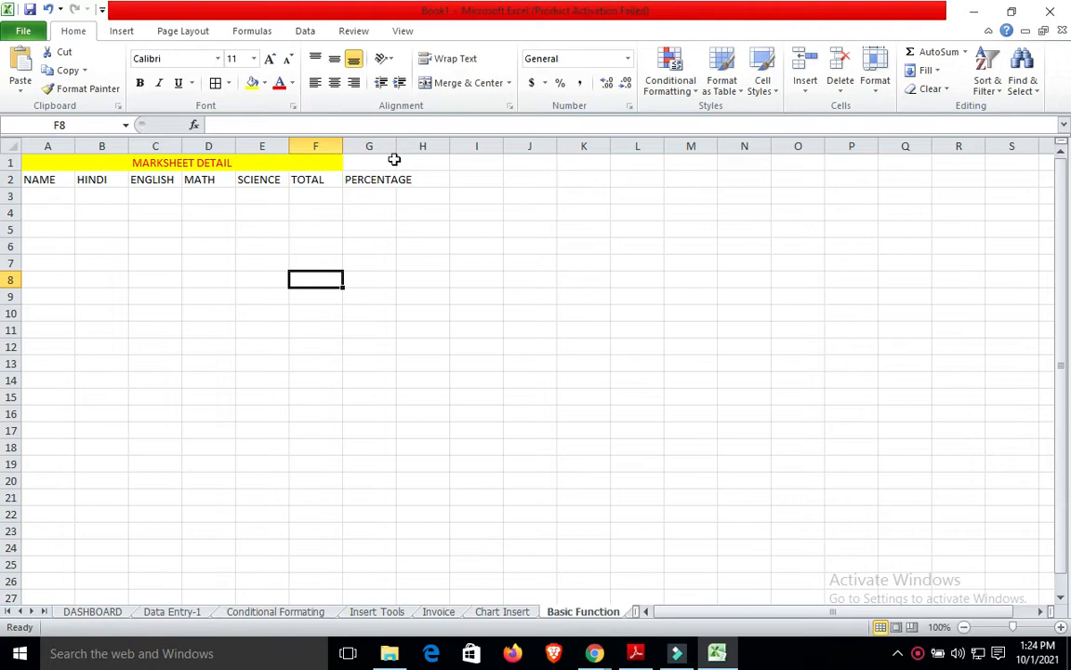
{"action": "left_click_drag", "start_coordinate": [396, 146], "coordinate": [419, 145]}
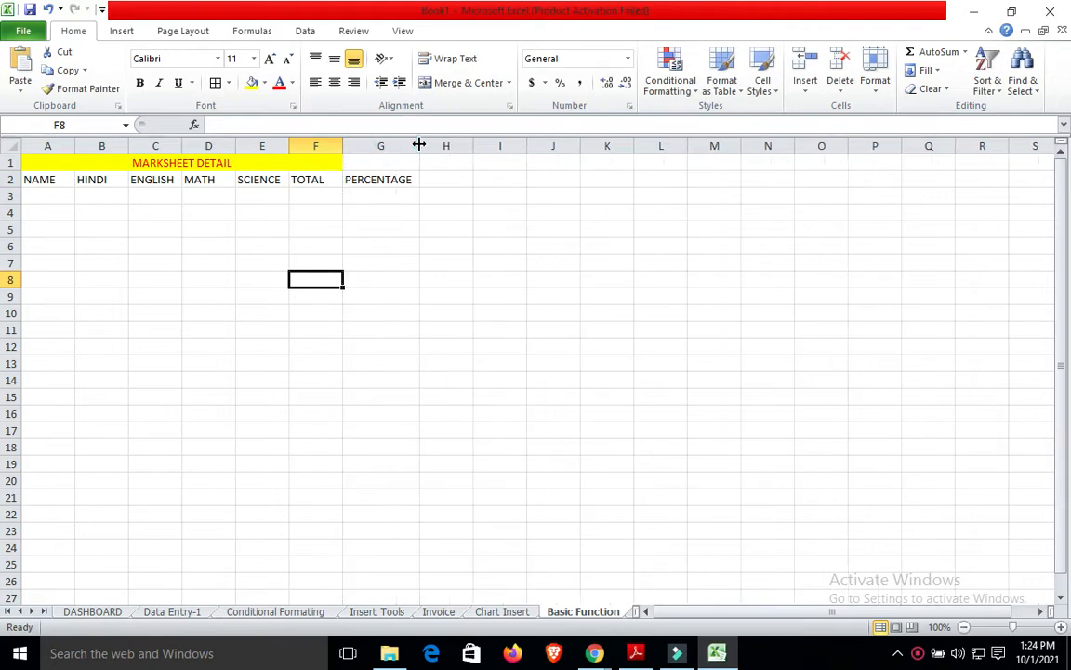
{"action": "left_click_drag", "start_coordinate": [330, 157], "coordinate": [331, 157]}
{"action": "left_click", "coordinate": [481, 82]}
{"action": "left_click", "coordinate": [458, 94]}
{"action": "left_click", "coordinate": [465, 83]}
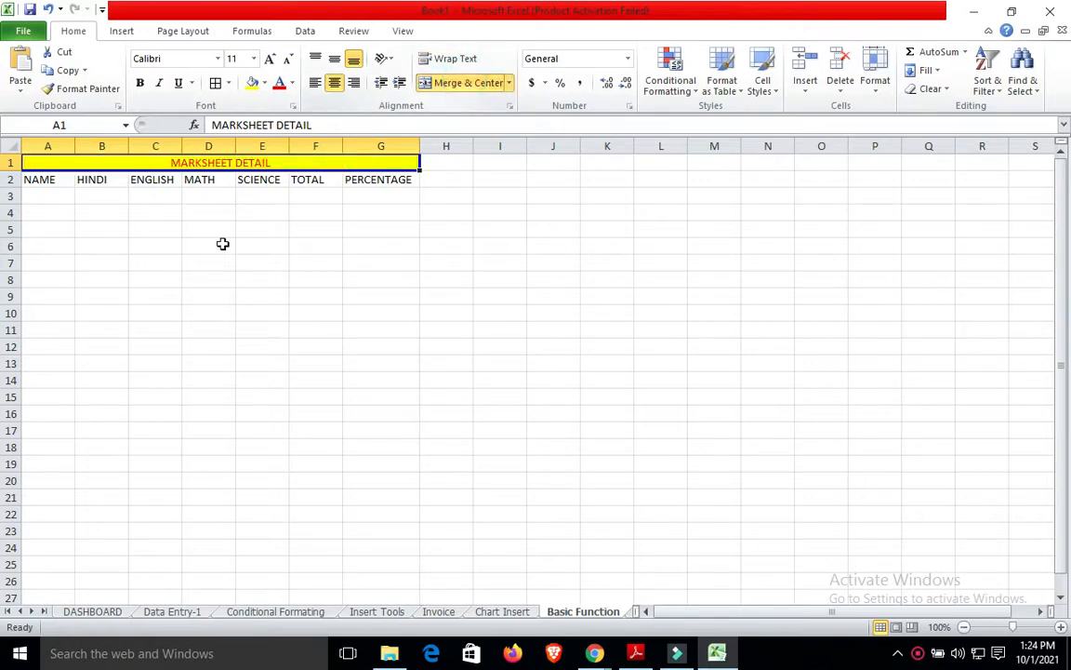
Apply All Borders to the header row and the empty row below, A2:G3.
{"action": "left_click", "coordinate": [48, 181]}
{"action": "key", "text": "shift+Right"}
{"action": "key", "text": "shift+Right"}
{"action": "key", "text": "shift+Right"}
{"action": "key", "text": "shift+Right"}
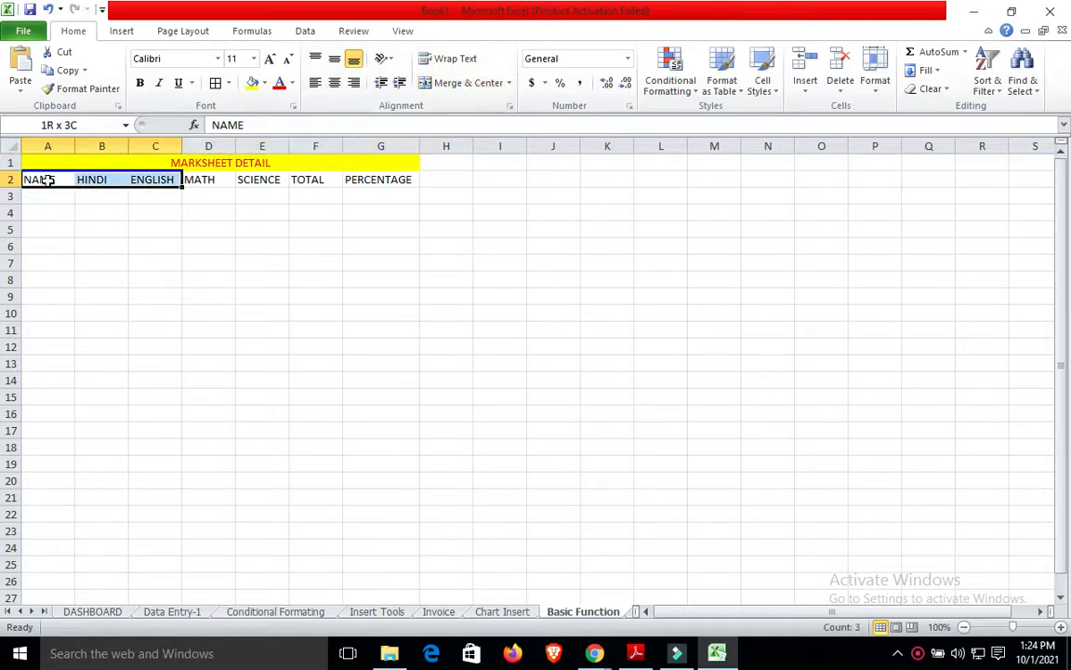
{"action": "key", "text": "shift+Right"}
{"action": "key", "text": "shift+Right"}
{"action": "key", "text": "shift+Down"}
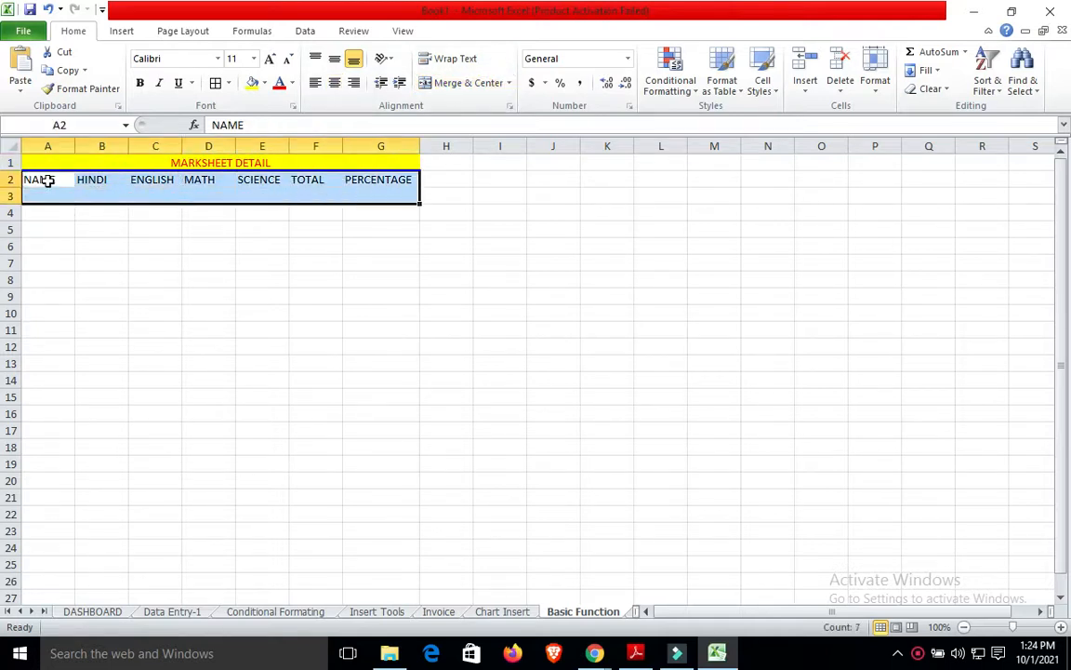
{"action": "left_click", "coordinate": [215, 83]}
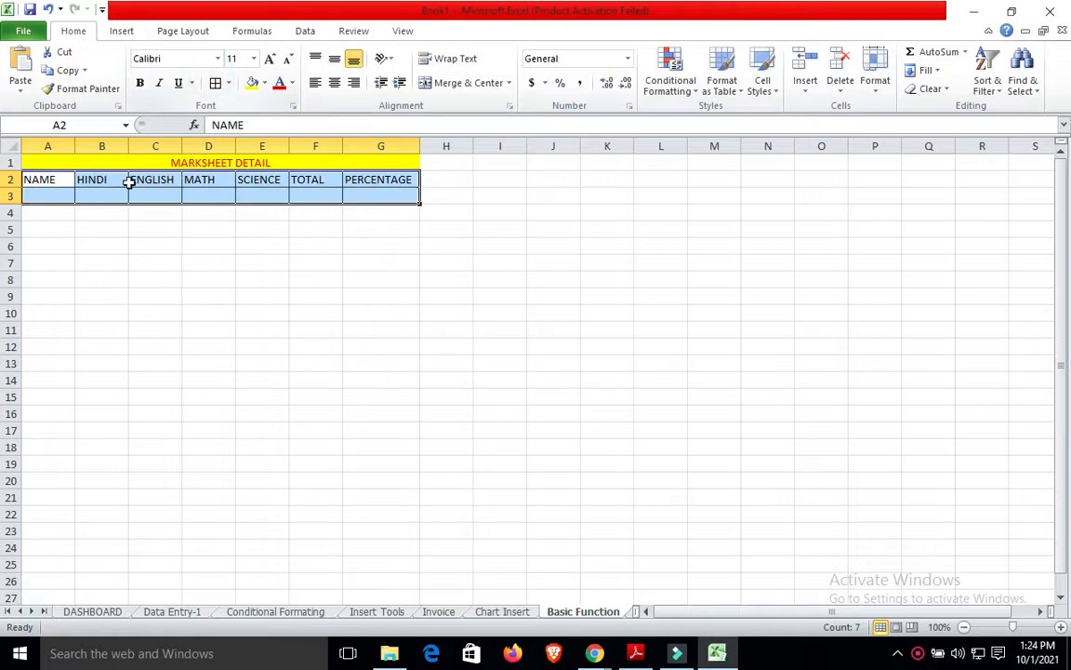
{"action": "left_click", "coordinate": [53, 192]}
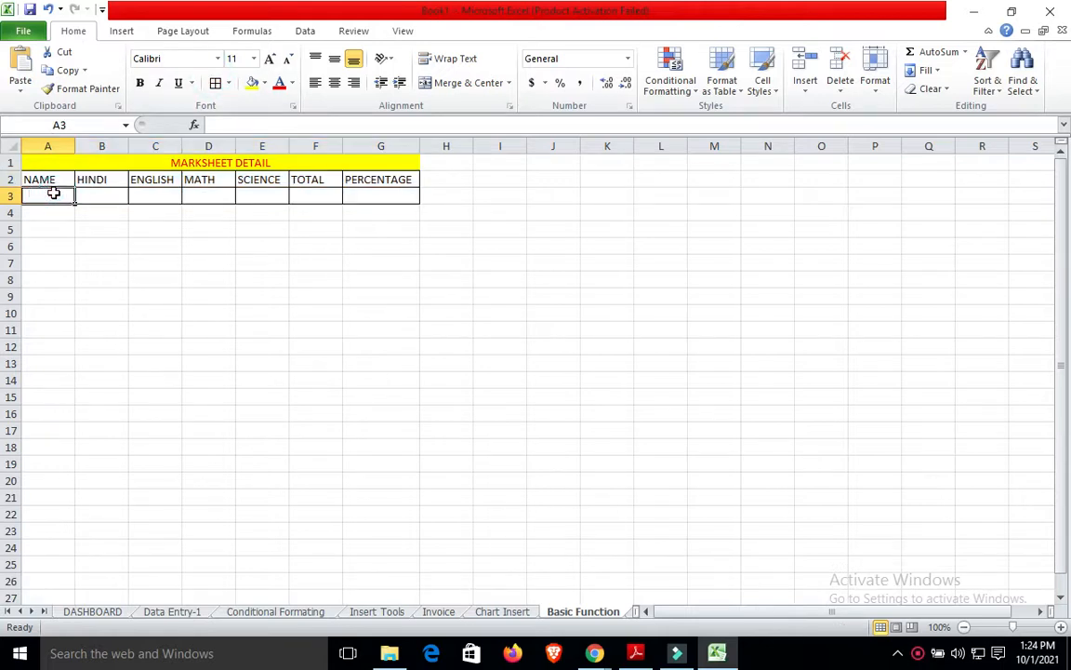
Enter XYZ-1 in row 3 with marks 50, 40, 33 and 60.
{"action": "type", "text": "XYZ-1"}
{"action": "key", "text": "Tab"}
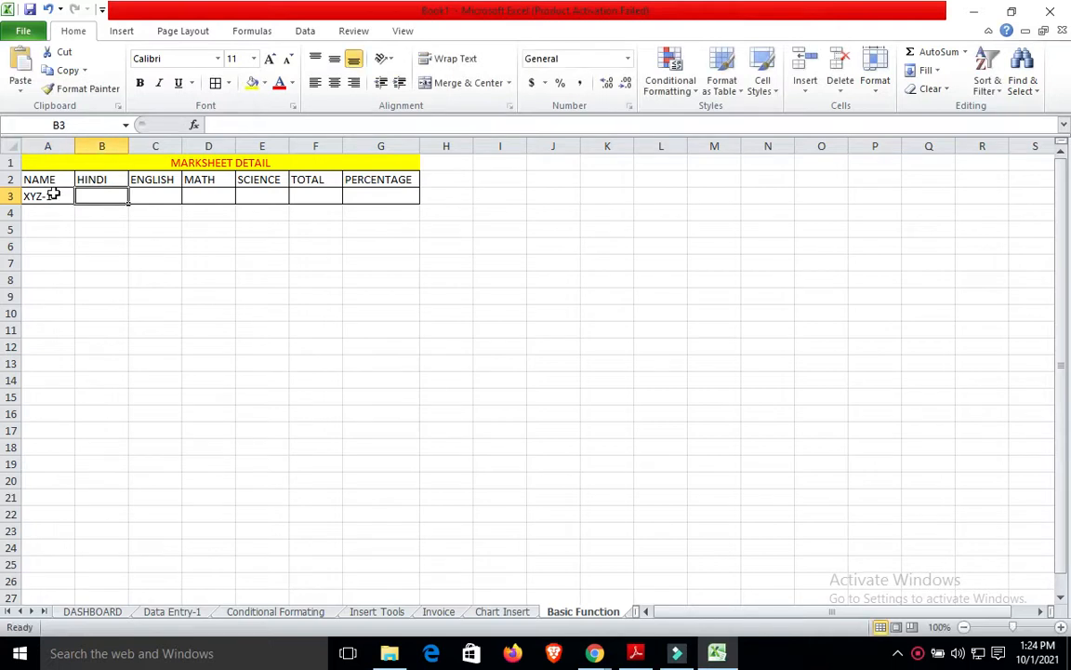
{"action": "type", "text": "50"}
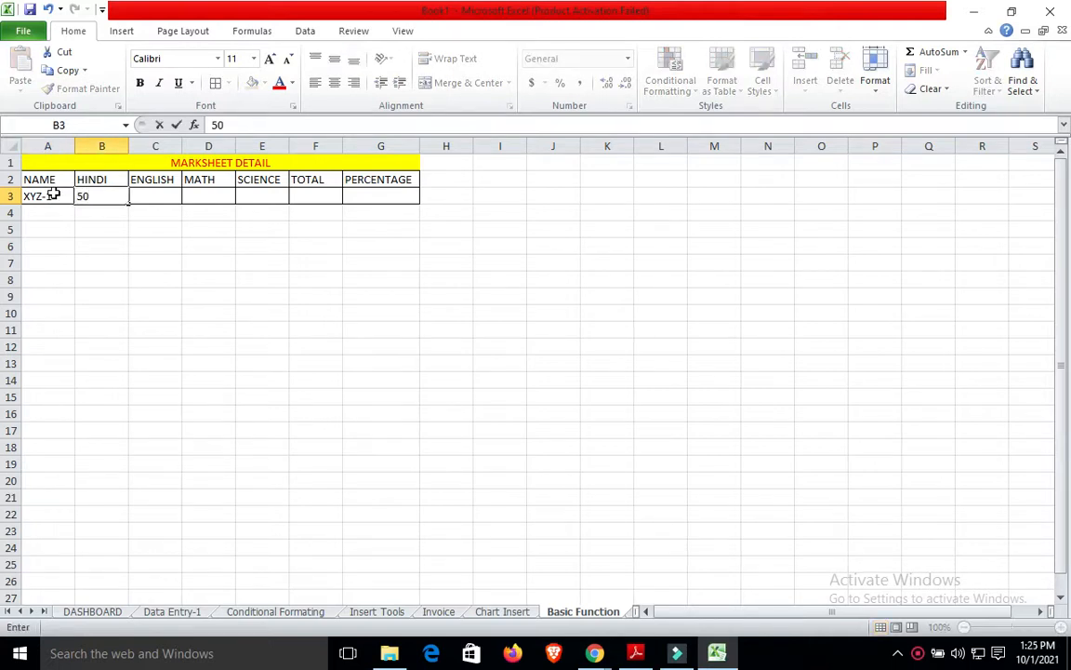
{"action": "key", "text": "Tab"}
{"action": "type", "text": "40"}
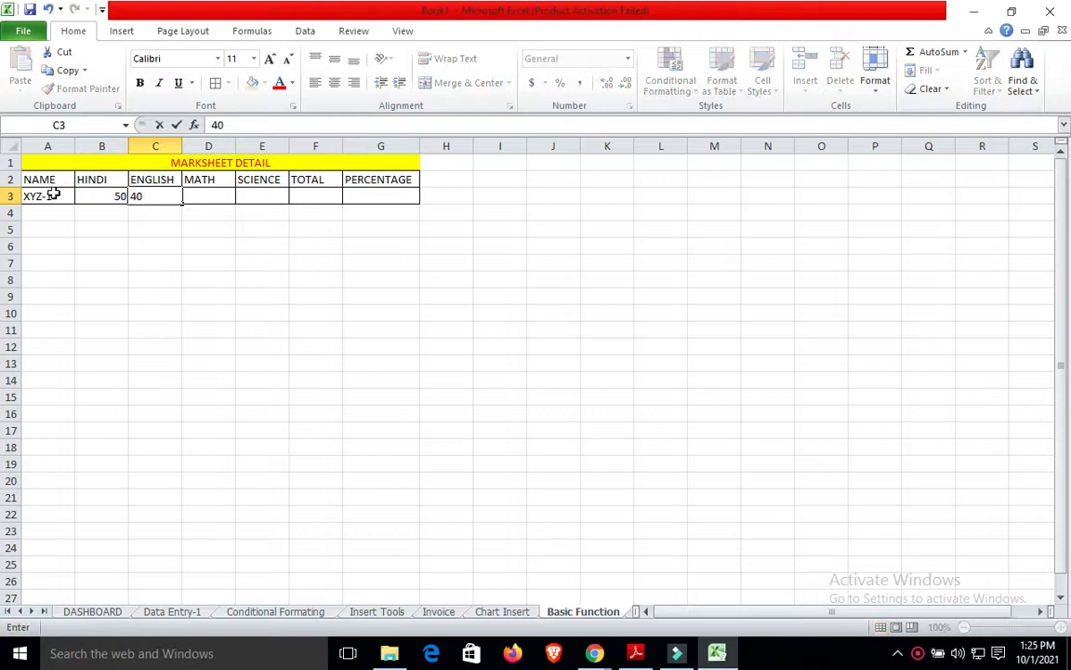
{"action": "key", "text": "Tab"}
{"action": "type", "text": "3"}
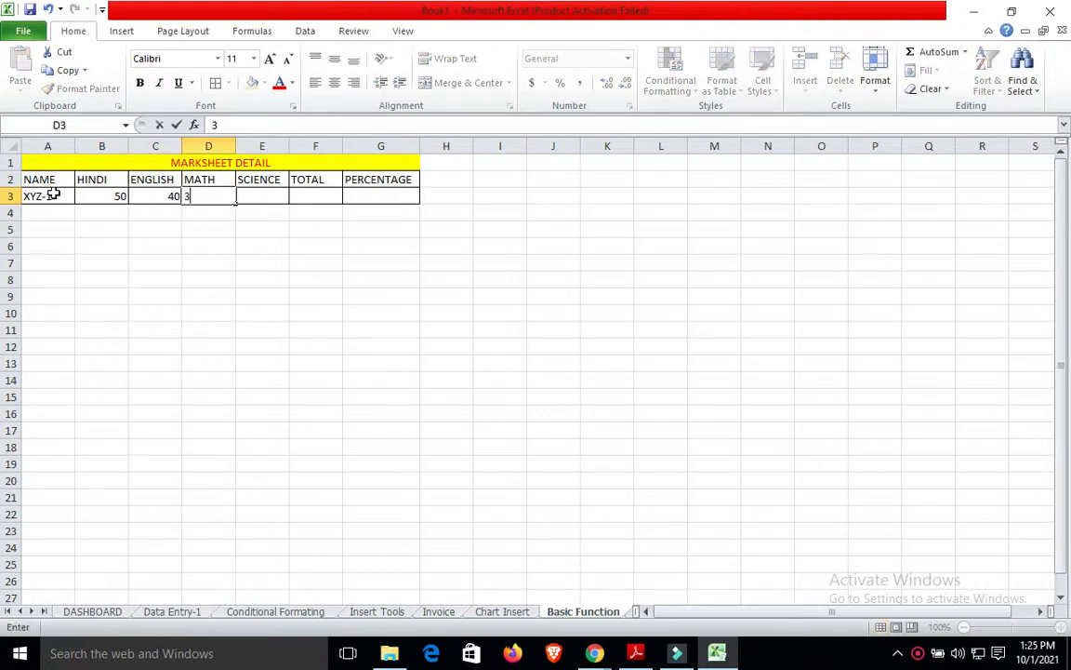
{"action": "type", "text": "3"}
{"action": "key", "text": "Tab"}
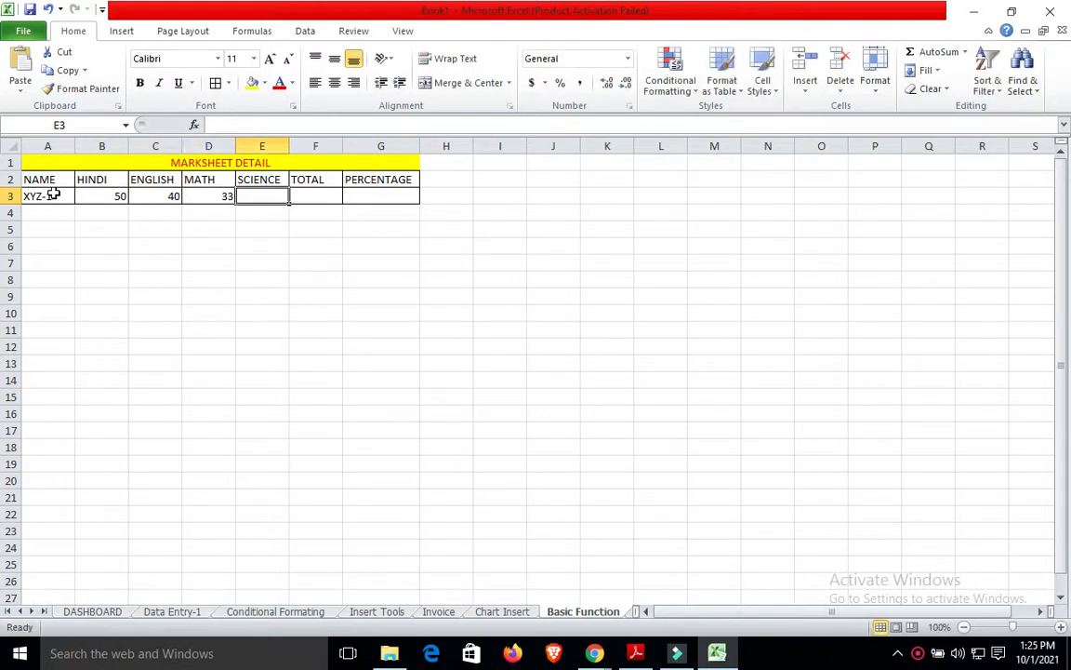
{"action": "type", "text": "60"}
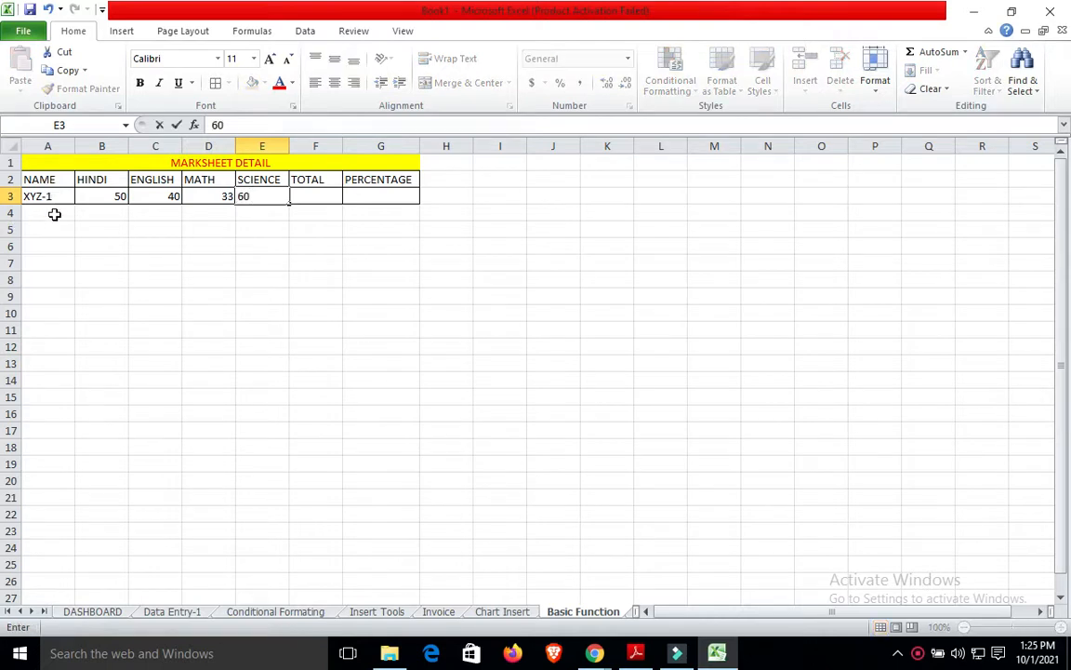
{"action": "key", "text": "Tab"}
{"action": "key", "text": "Tab"}
{"action": "key", "text": "Tab"}
{"action": "key", "text": "Tab"}
Enter XYZ-2 in row 4 with marks 40, 42, 50 and 60.
{"action": "left_click", "coordinate": [55, 215]}
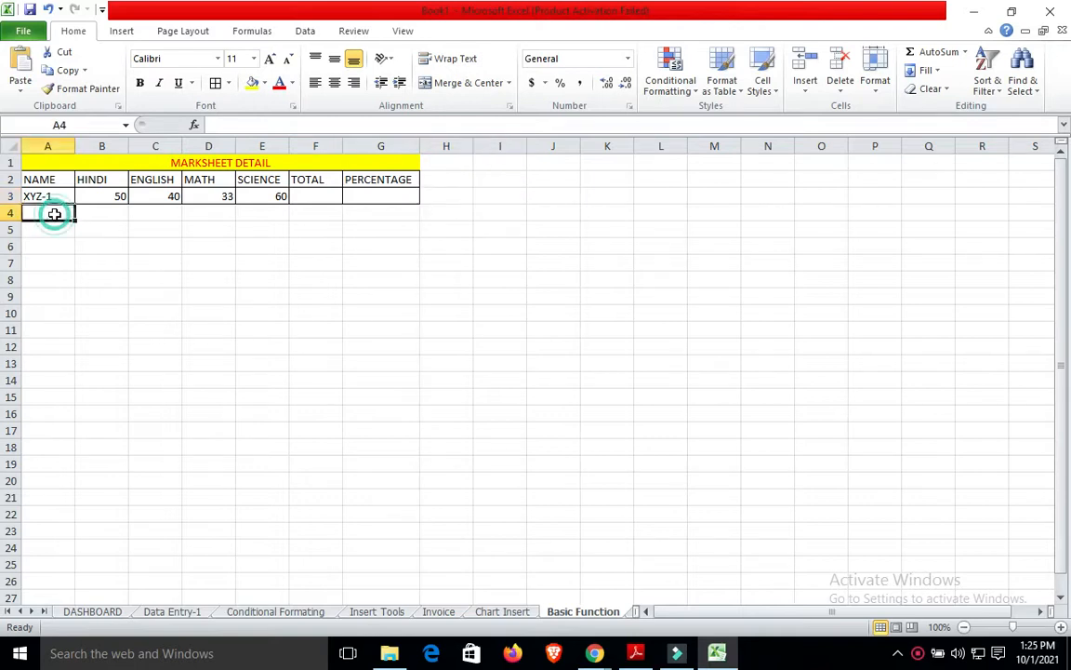
{"action": "type", "text": "XYZ-2"}
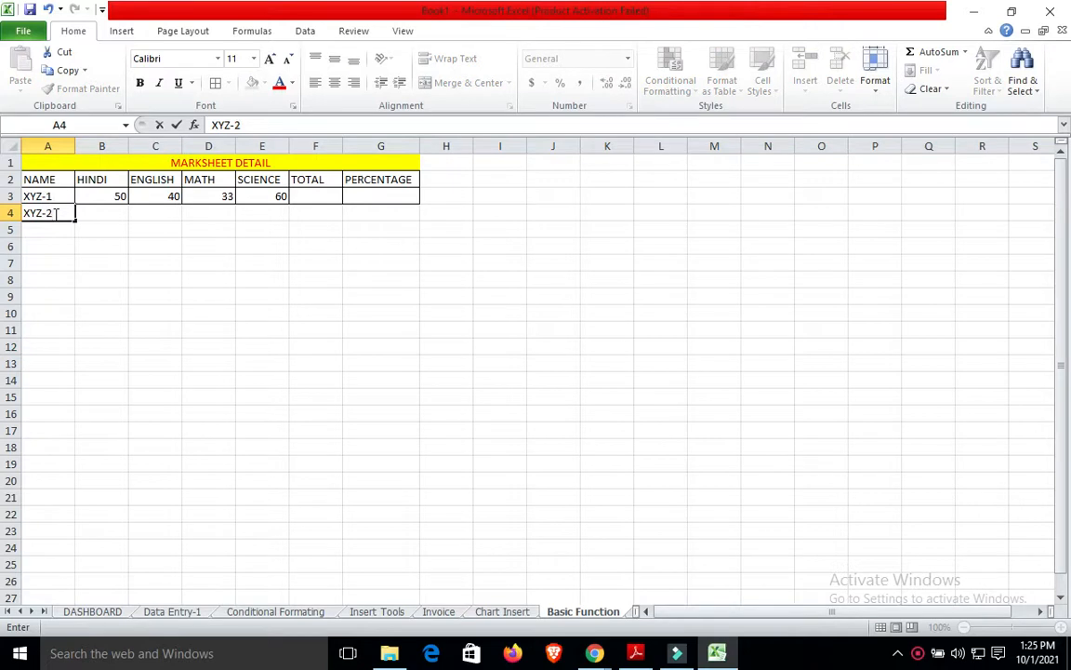
{"action": "key", "text": "Tab"}
{"action": "type", "text": "40"}
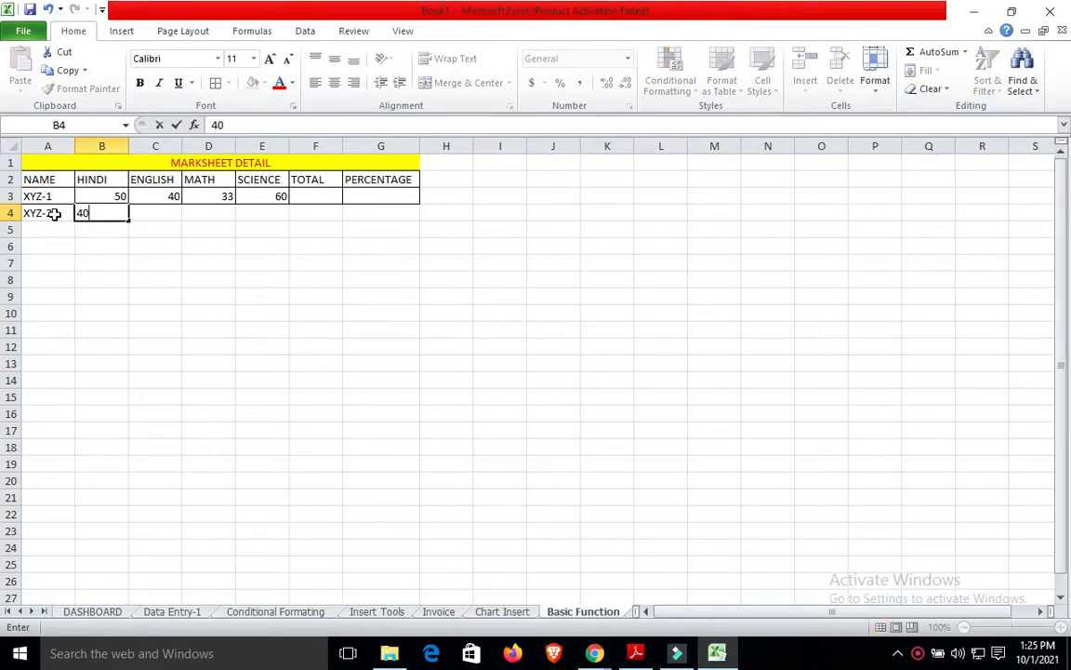
{"action": "key", "text": "Tab"}
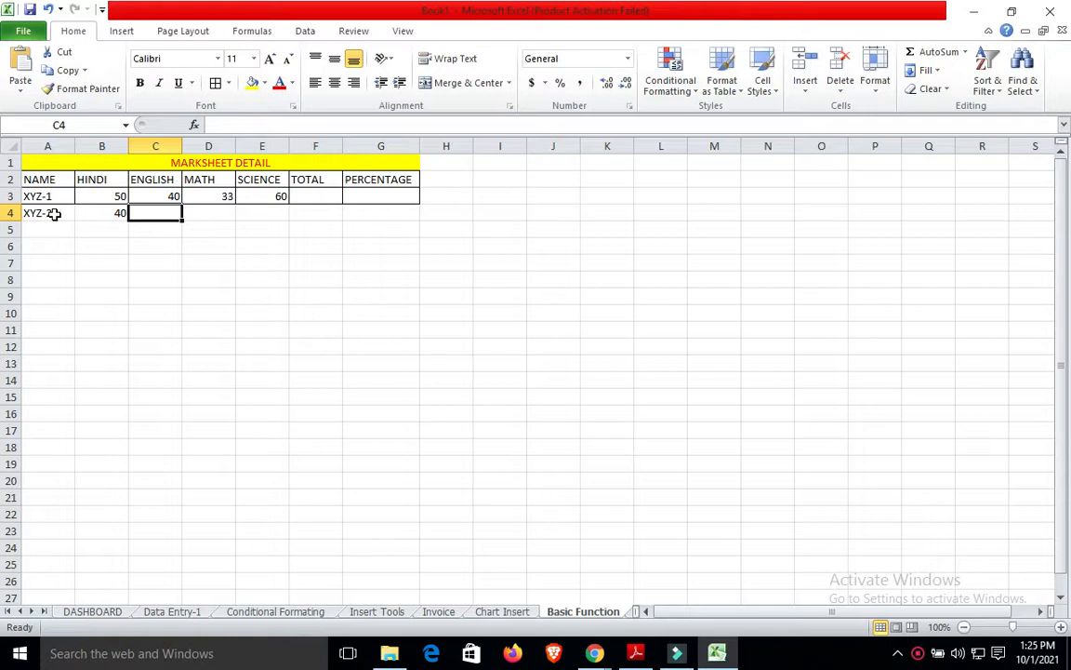
{"action": "type", "text": "42"}
{"action": "key", "text": "Tab"}
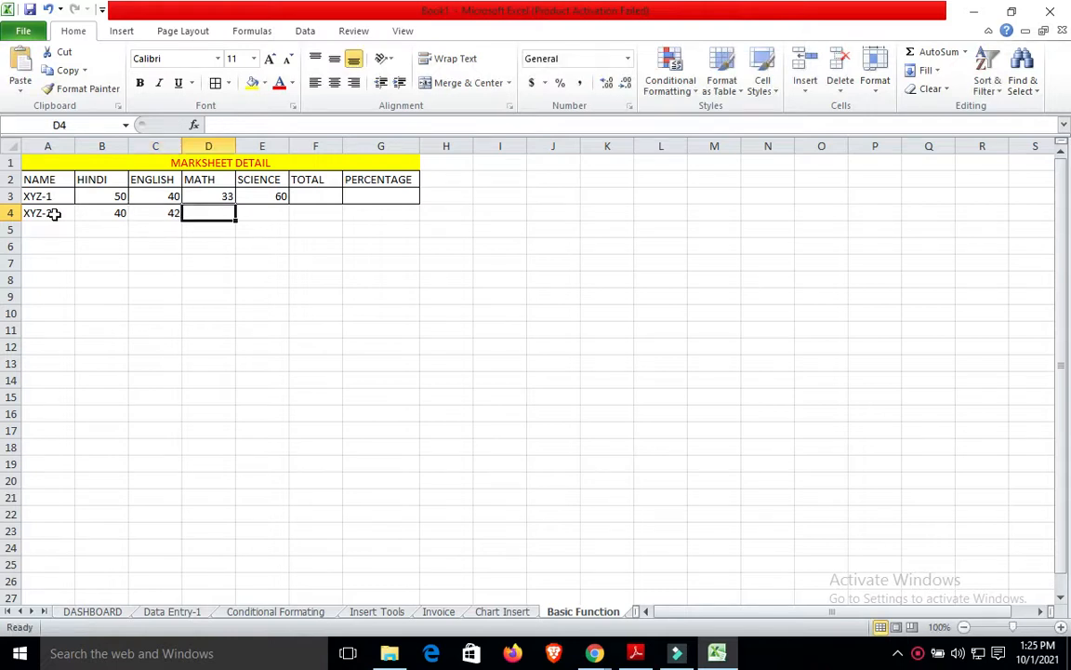
{"action": "type", "text": "50"}
{"action": "key", "text": "Tab"}
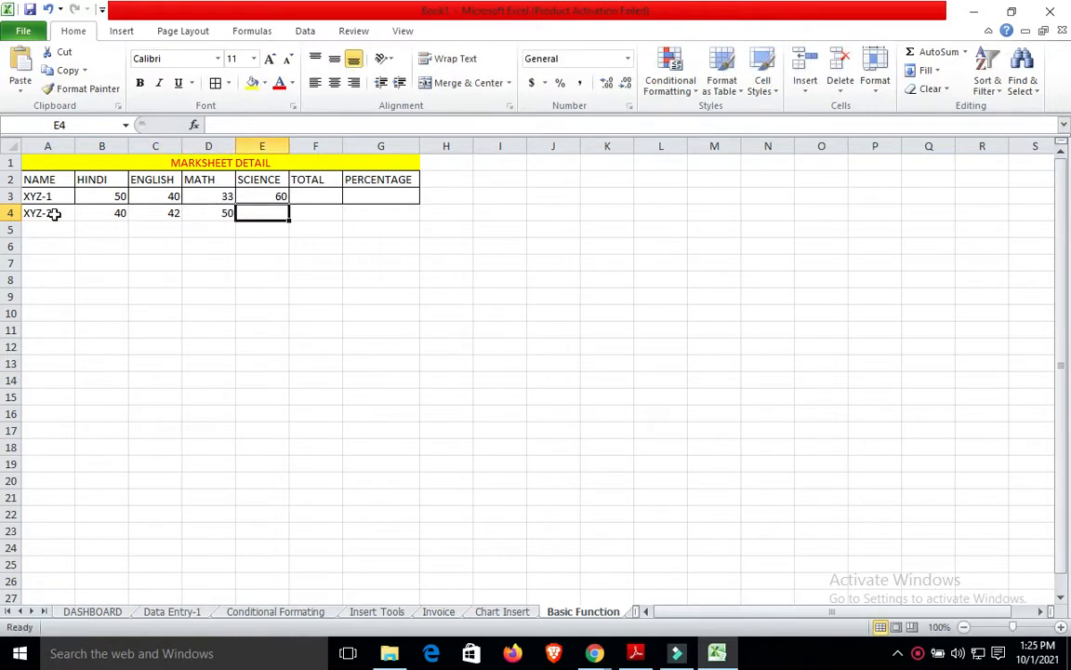
{"action": "type", "text": "60"}
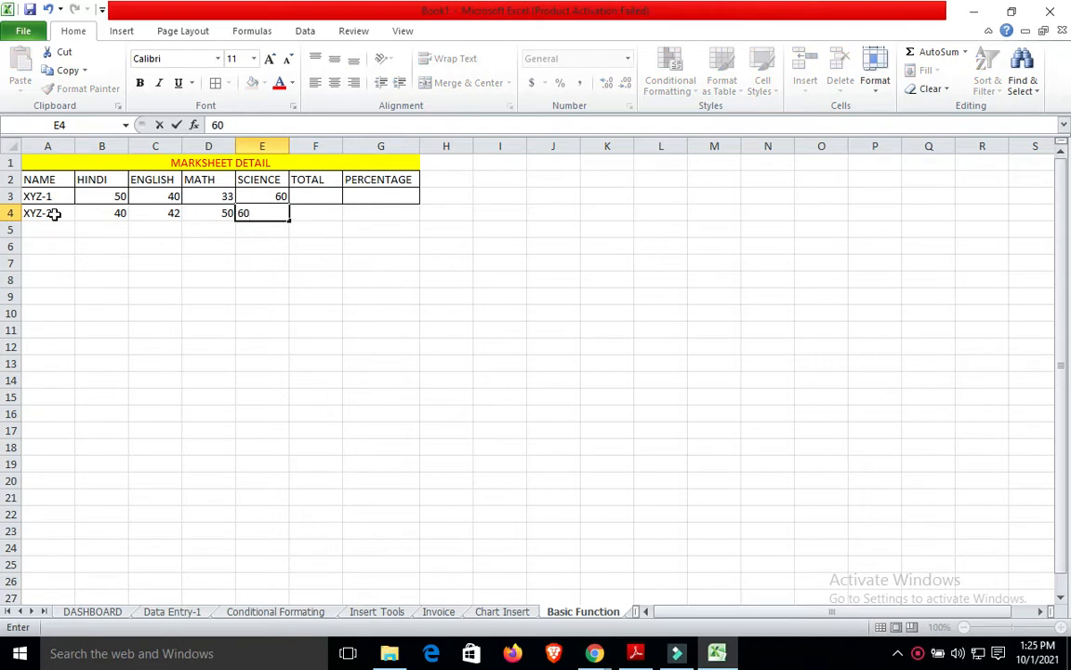
{"action": "key", "text": "Tab"}
Enter XYZ-3 in row 5 with marks 33, 43, 50 and 75.
{"action": "left_click", "coordinate": [46, 231]}
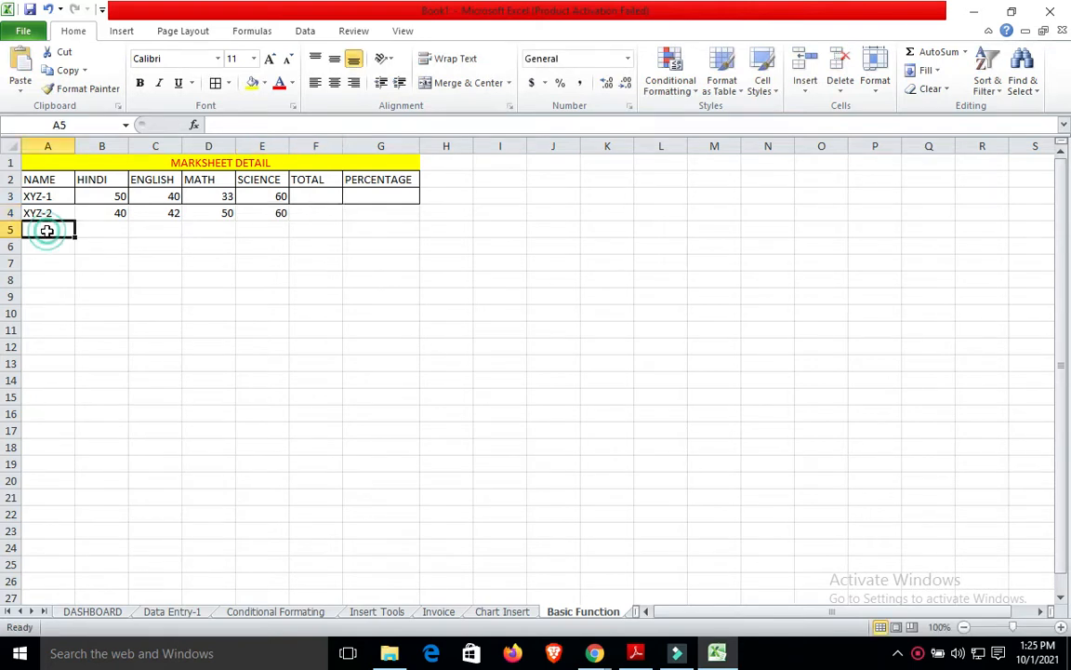
{"action": "type", "text": "XY"}
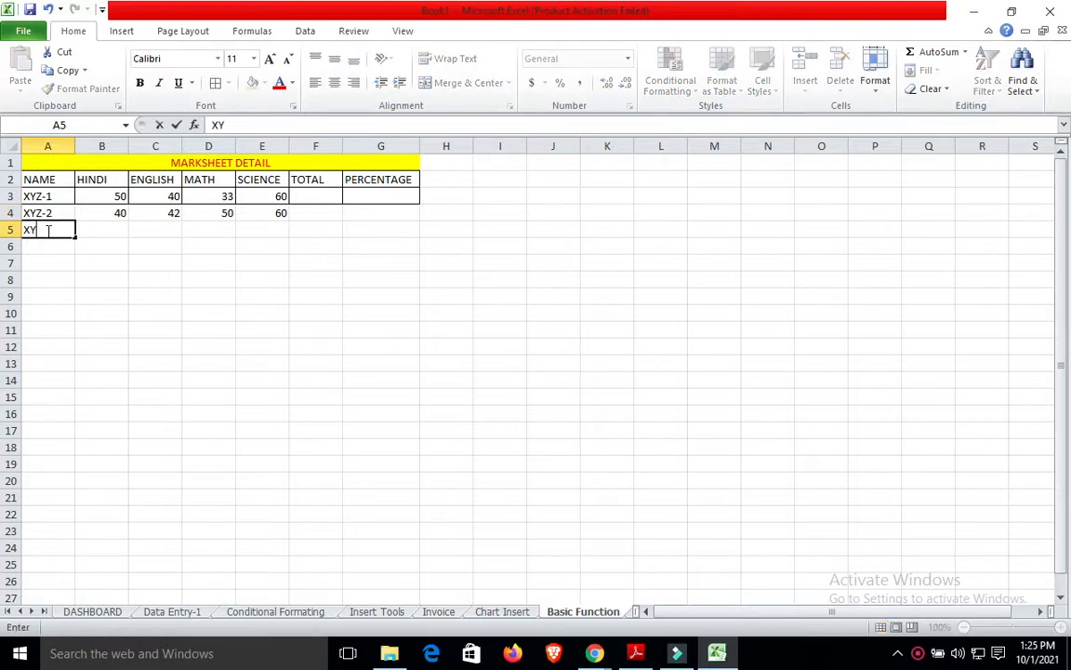
{"action": "type", "text": "Z-3"}
{"action": "key", "text": "Tab"}
{"action": "type", "text": "33"}
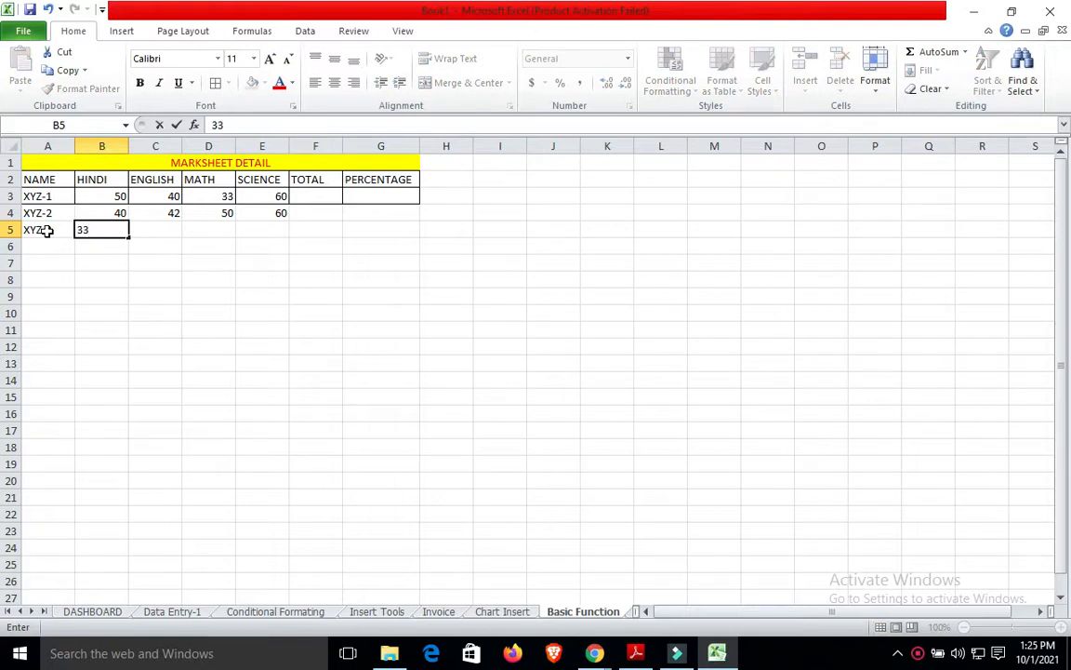
{"action": "key", "text": "Tab"}
{"action": "type", "text": "43"}
{"action": "key", "text": "Tab"}
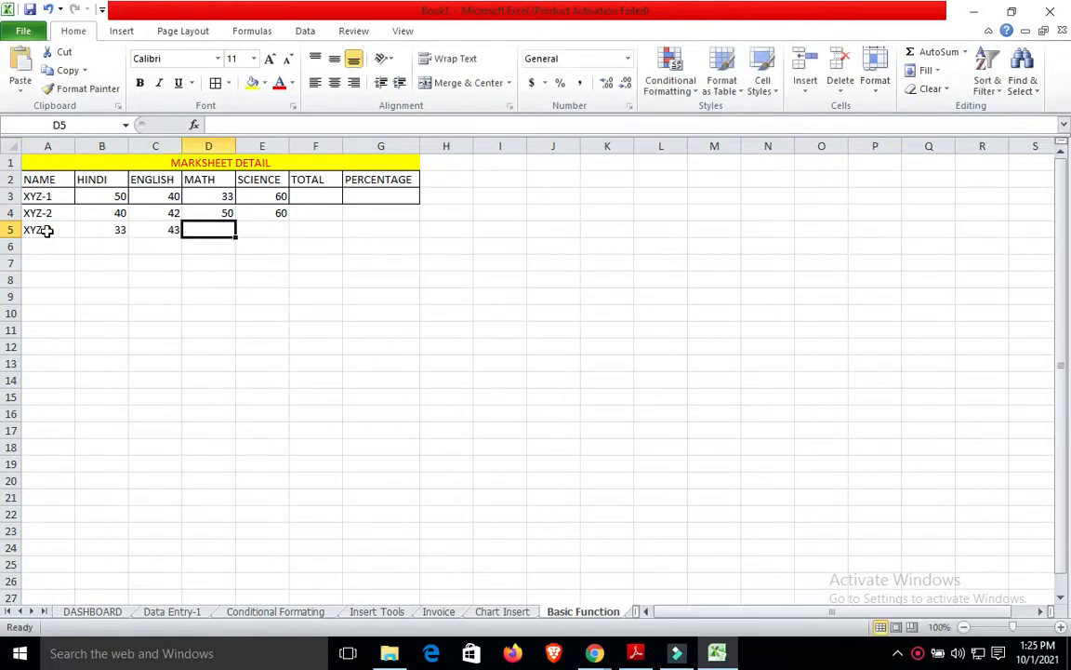
{"action": "type", "text": "50"}
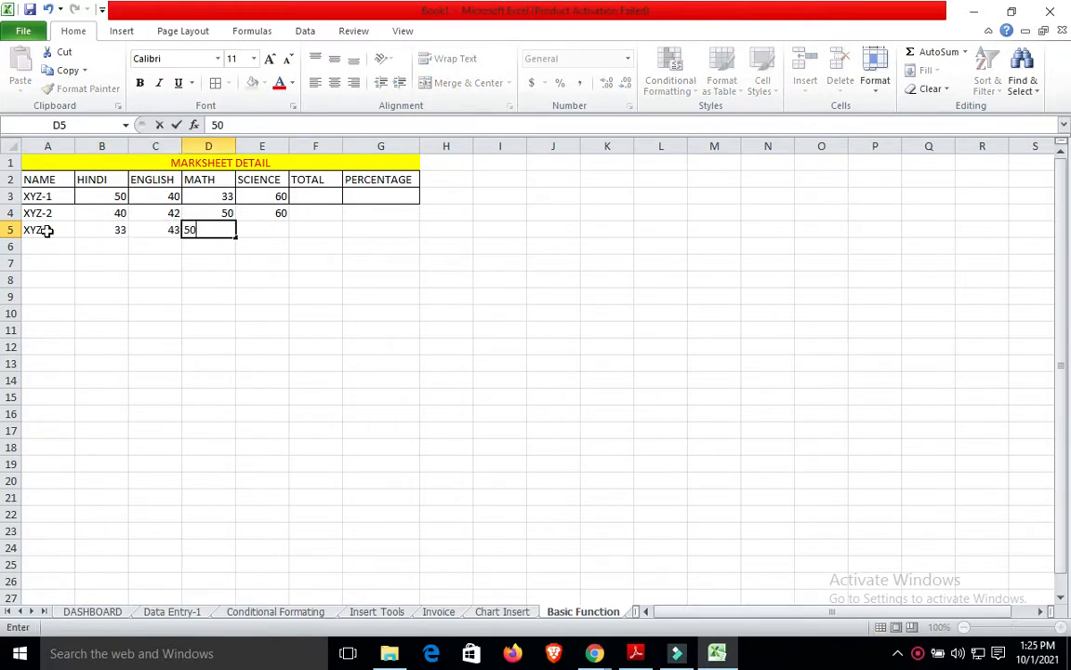
{"action": "key", "text": "Tab"}
{"action": "type", "text": "75"}
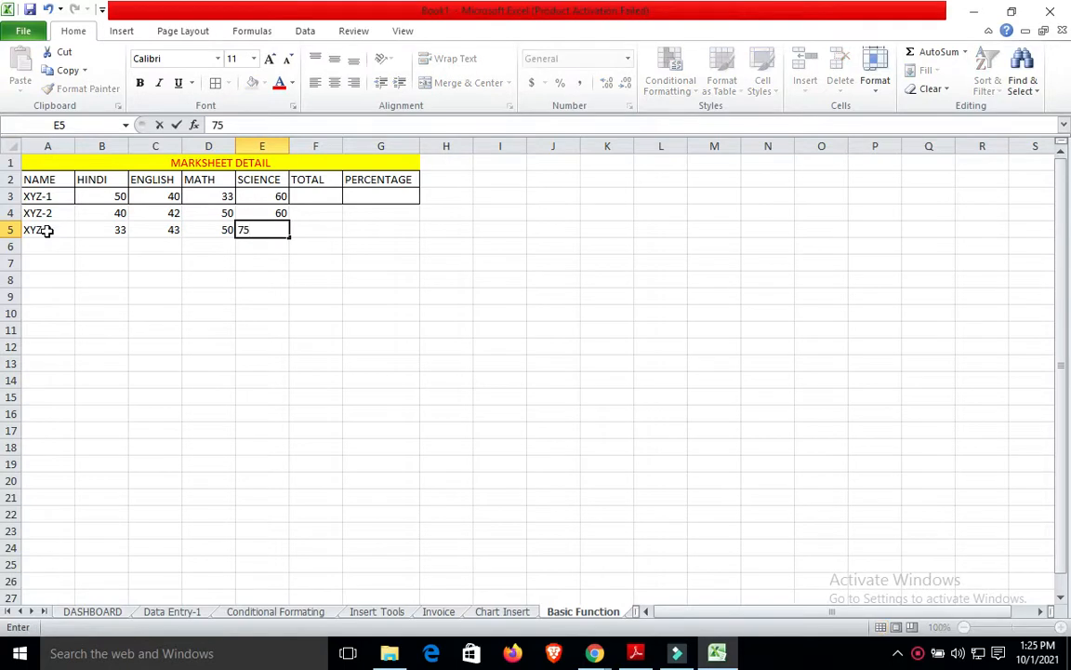
{"action": "left_click", "coordinate": [67, 244]}
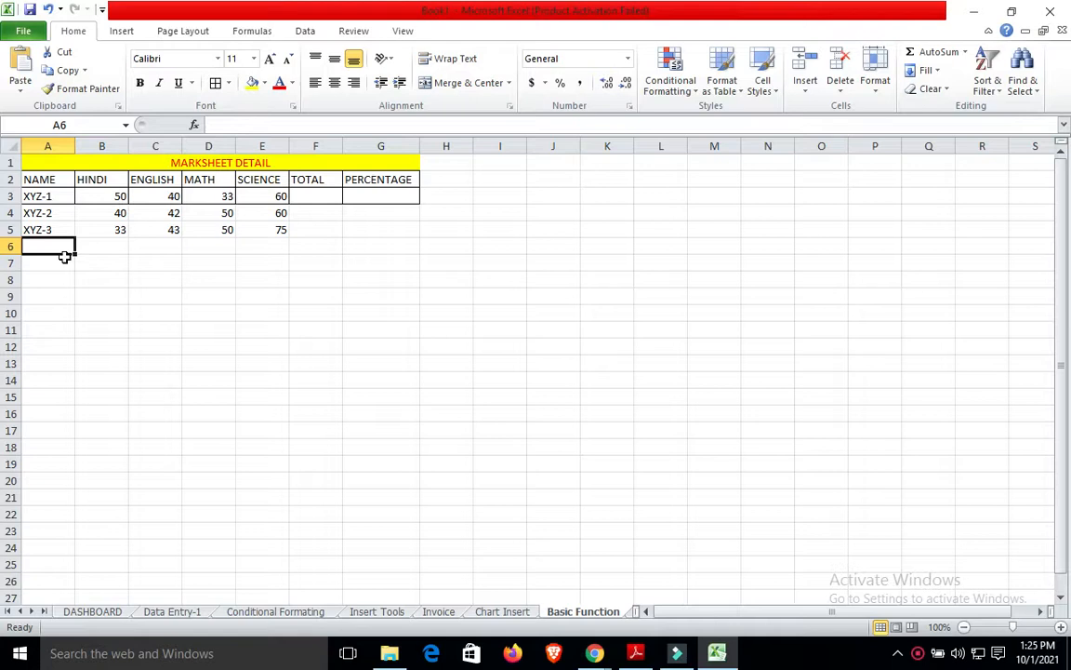
{"action": "type", "text": "XY"}
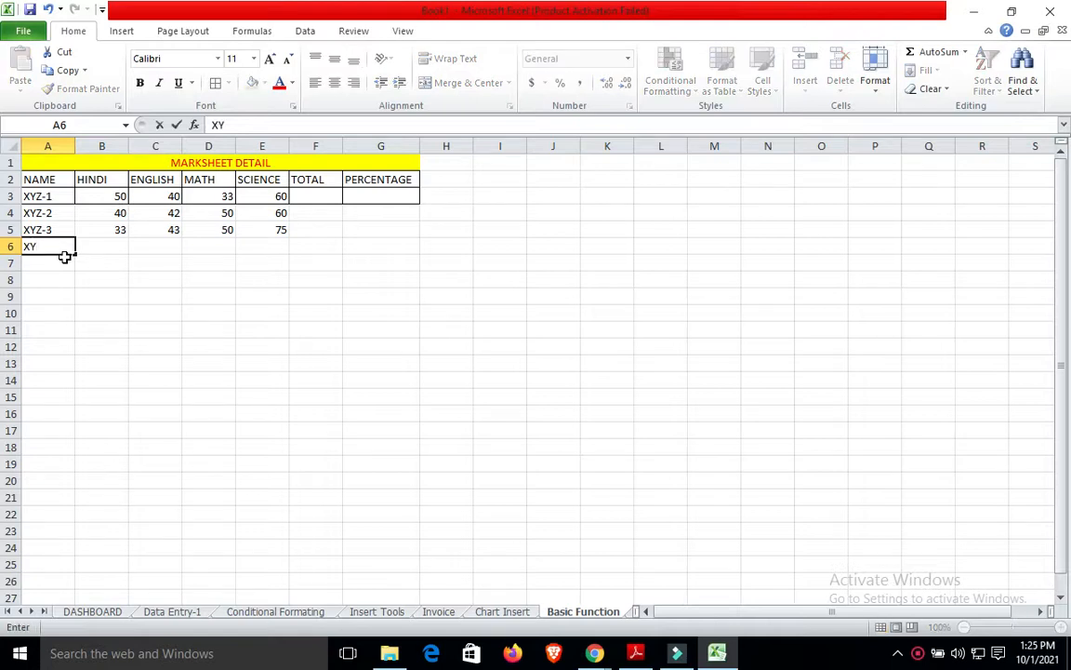
{"action": "key", "text": "BackSpace"}
{"action": "key", "text": "BackSpace"}
Fill the XYZ-3 name down into cells A6 and A7.
{"action": "left_click", "coordinate": [52, 227]}
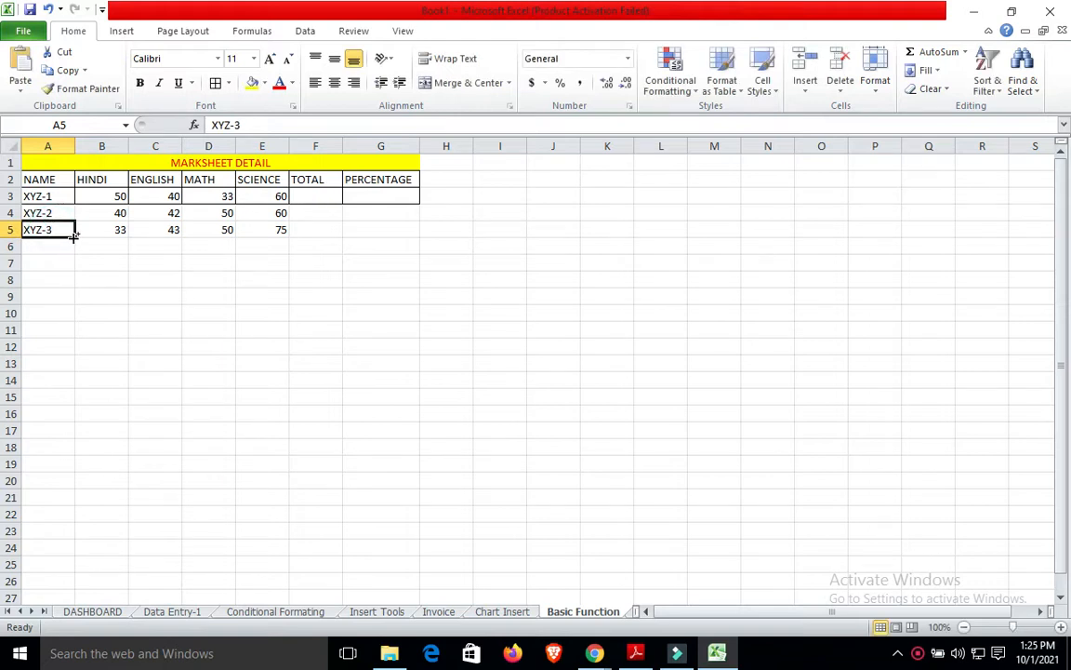
{"action": "left_click_drag", "start_coordinate": [75, 235], "coordinate": [74, 265]}
{"action": "left_click", "coordinate": [54, 231]}
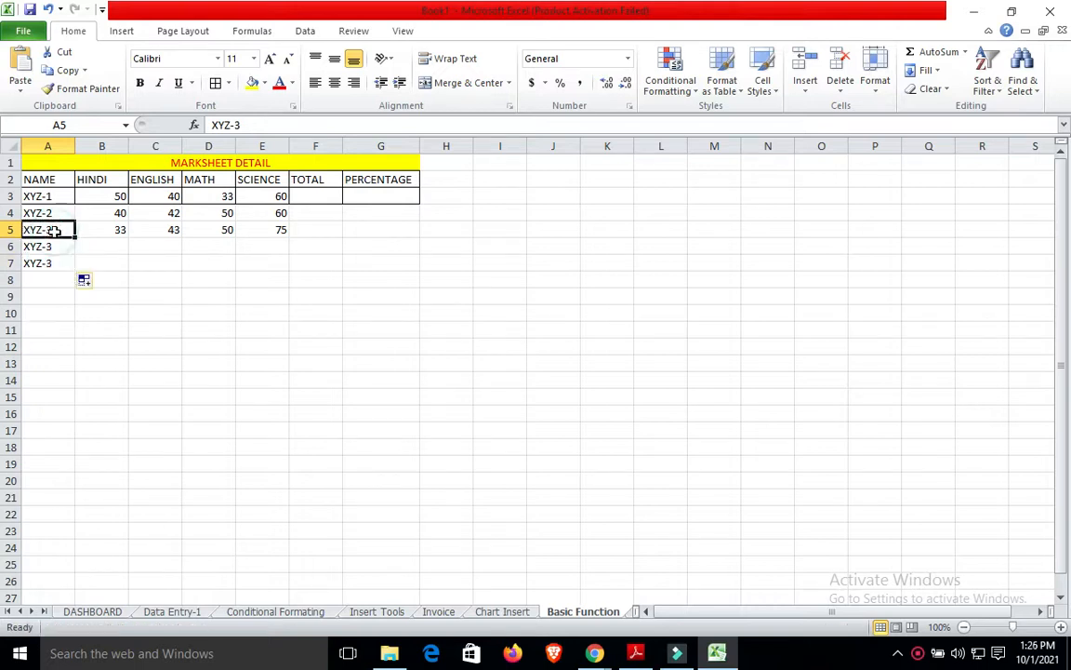
{"action": "left_click", "coordinate": [105, 261]}
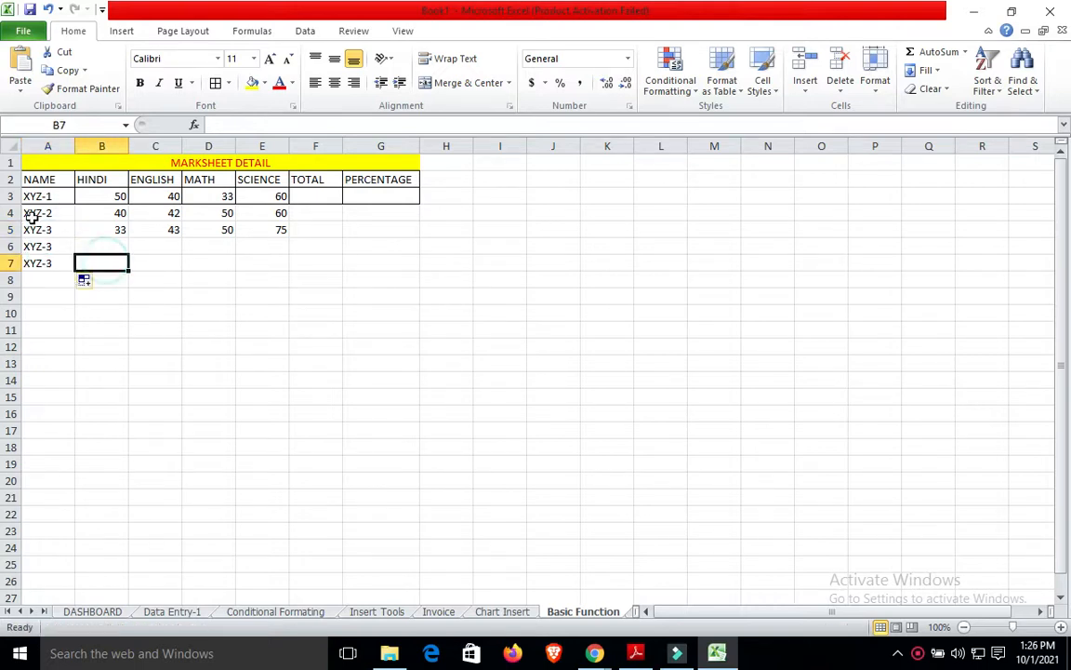
Renumber the names in A5:A7 to XYZ-4, XYZ-5 and XYZ-6.
{"action": "double_click", "coordinate": [47, 229]}
{"action": "key", "text": "BackSpace"}
{"action": "type", "text": "4"}
{"action": "left_click", "coordinate": [58, 246]}
{"action": "double_click", "coordinate": [58, 247]}
{"action": "key", "text": "BackSpace"}
{"action": "type", "text": "5"}
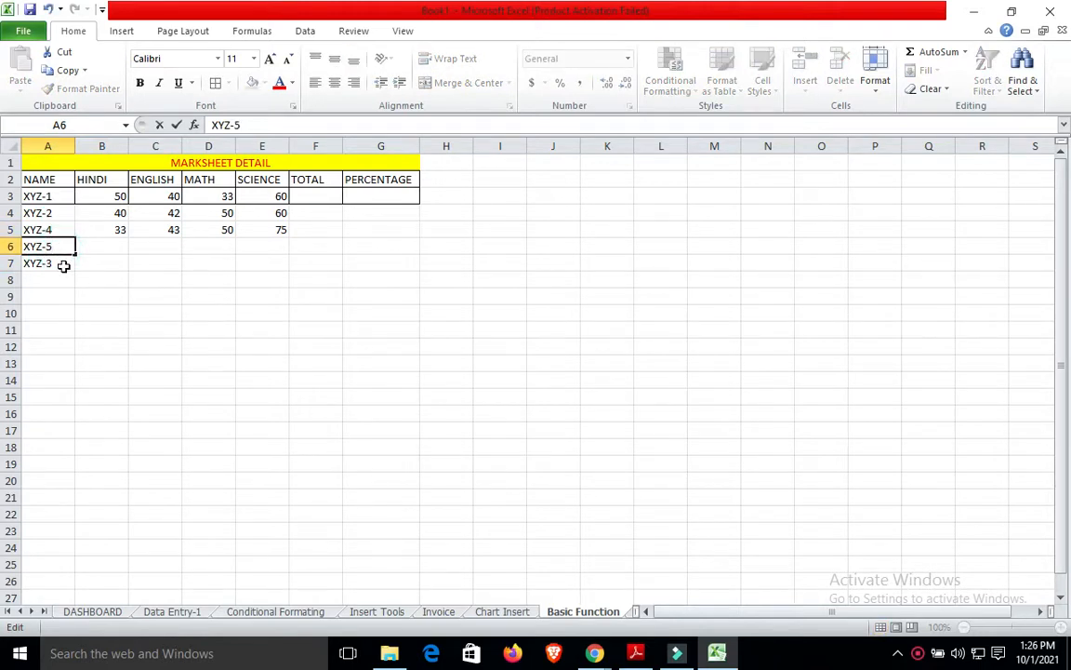
{"action": "left_click", "coordinate": [64, 266]}
{"action": "double_click", "coordinate": [64, 266]}
{"action": "key", "text": "BackSpace"}
{"action": "type", "text": "6"}
Enter the row 6 marks 45, 64, 33 and 70.
{"action": "left_click", "coordinate": [125, 246]}
{"action": "type", "text": "45"}
{"action": "left_click", "coordinate": [132, 249]}
{"action": "type", "text": "64"}
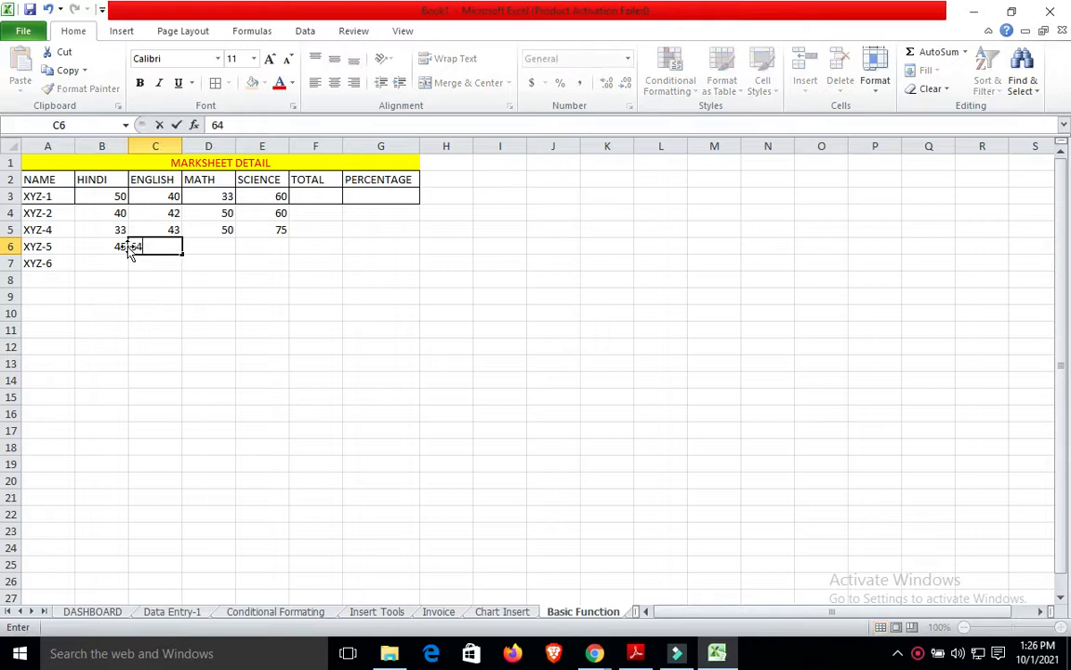
{"action": "key", "text": "Tab"}
{"action": "type", "text": "33"}
{"action": "key", "text": "Tab"}
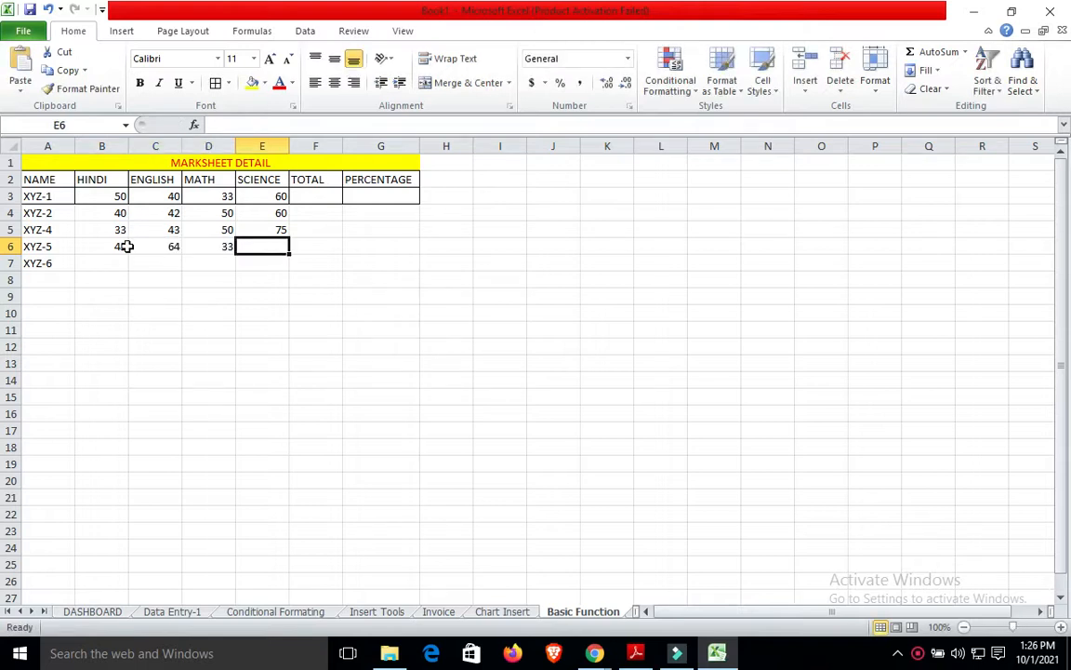
{"action": "type", "text": "70"}
{"action": "key", "text": "Tab"}
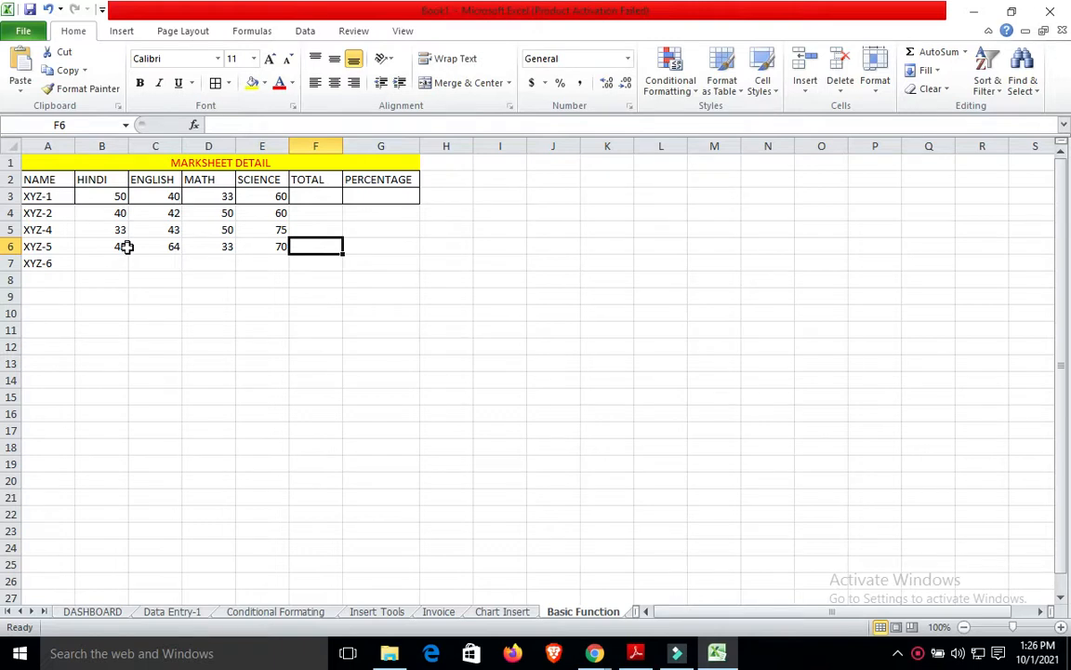
Correct the names in A5:A7 to XYZ-3, XYZ-4 and XYZ-5.
{"action": "double_click", "coordinate": [53, 229]}
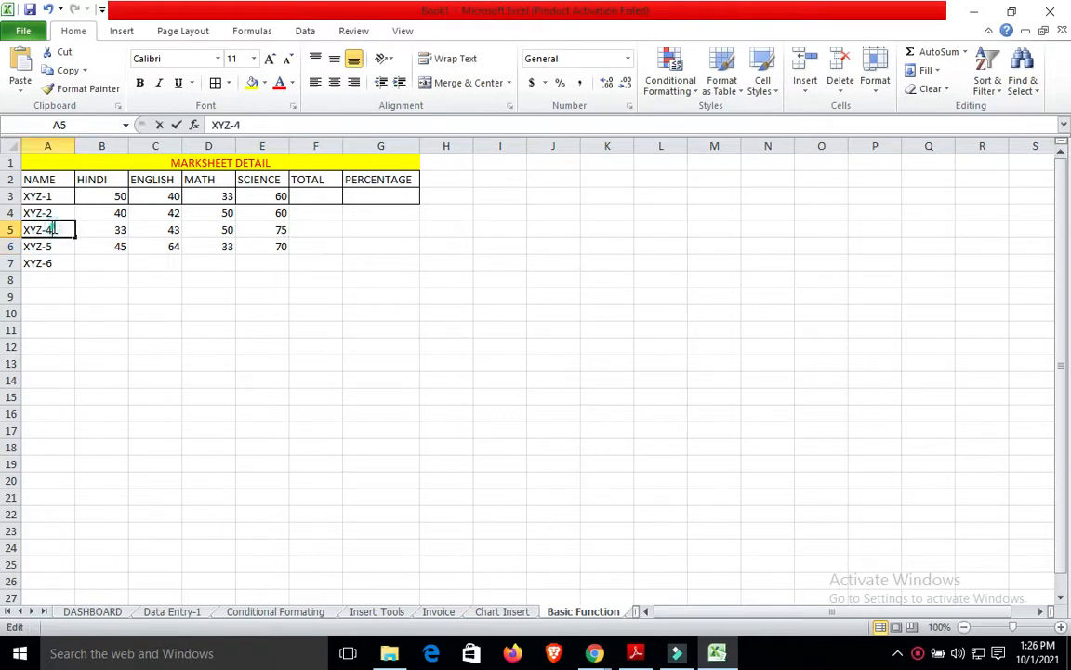
{"action": "key", "text": "BackSpace"}
{"action": "type", "text": "3"}
{"action": "left_click", "coordinate": [53, 244]}
{"action": "double_click", "coordinate": [54, 246]}
{"action": "key", "text": "BackSpace"}
{"action": "type", "text": "4"}
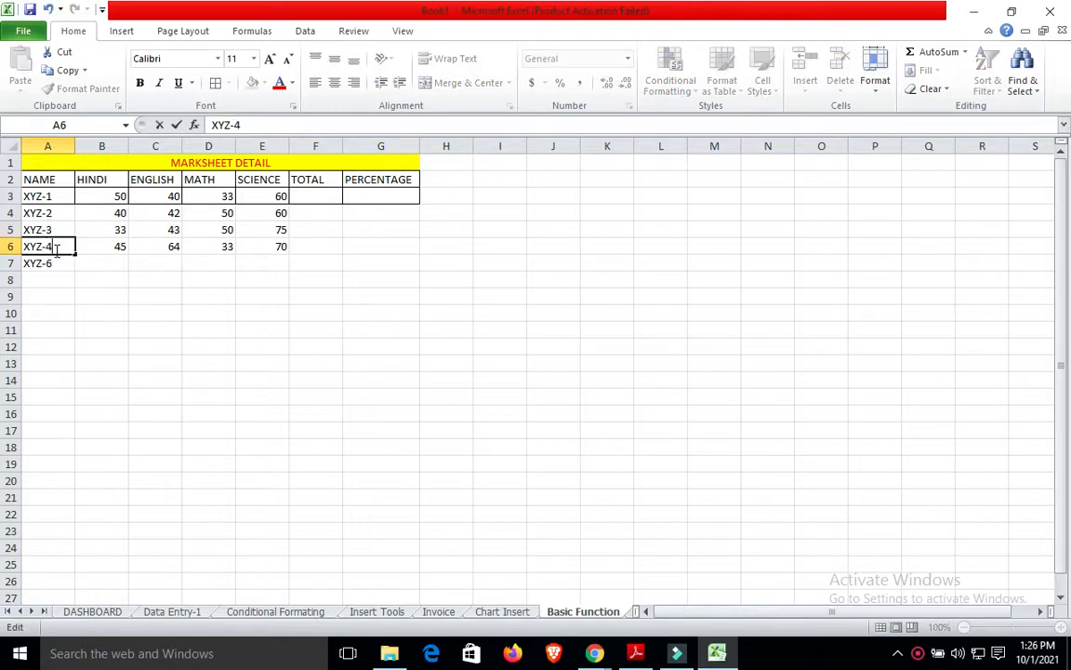
{"action": "left_click", "coordinate": [53, 261]}
{"action": "double_click", "coordinate": [59, 260]}
{"action": "key", "text": "BackSpace"}
{"action": "type", "text": "5"}
Enter XYZ-5's marks 43, 60, 45 and 66 in B7:E7.
{"action": "left_click", "coordinate": [102, 265]}
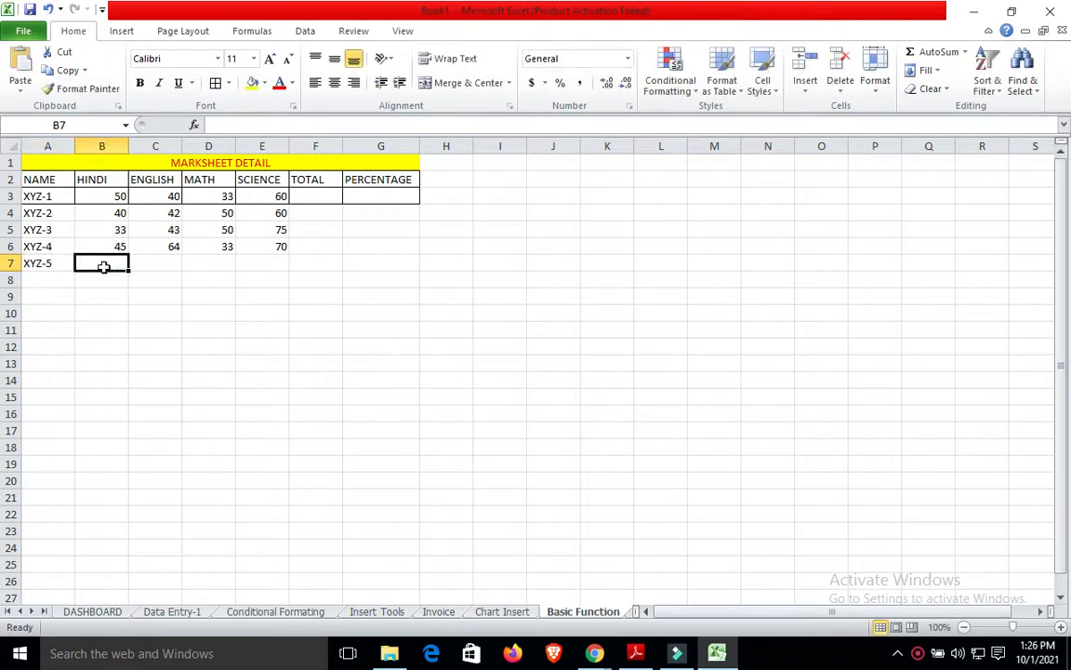
{"action": "type", "text": "43"}
{"action": "left_click", "coordinate": [174, 265]}
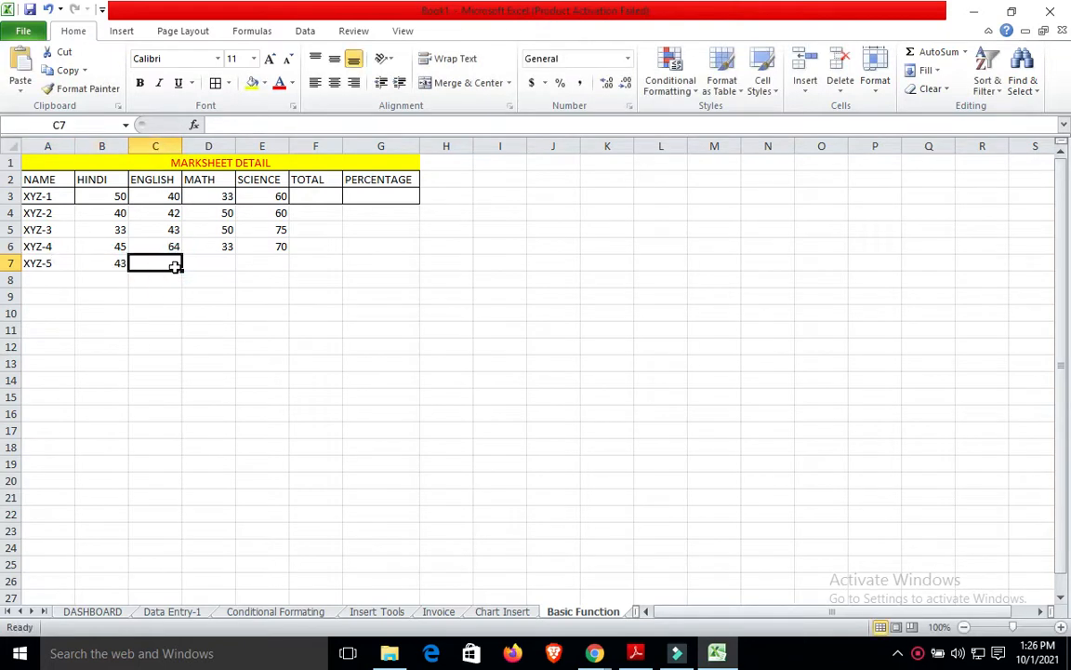
{"action": "type", "text": "60"}
{"action": "key", "text": "Tab"}
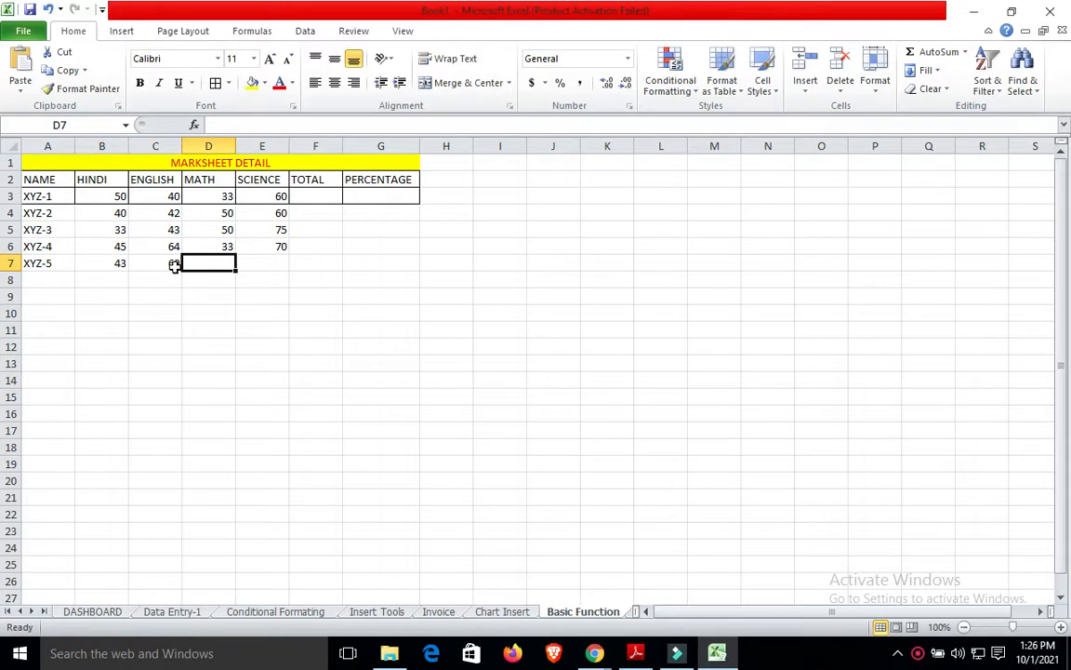
{"action": "type", "text": "45"}
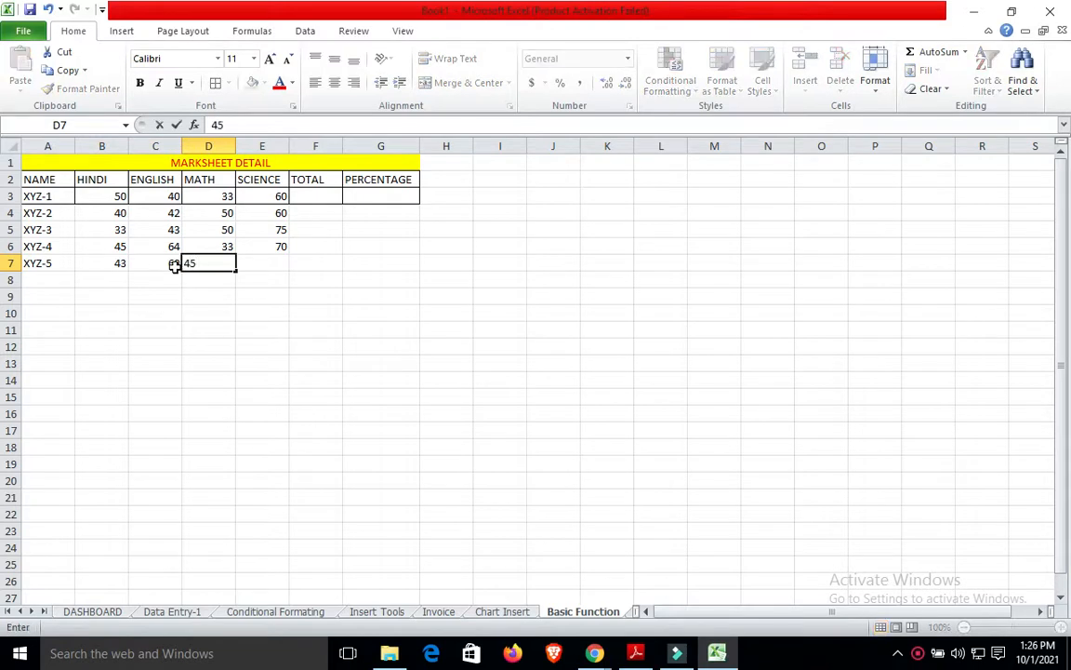
{"action": "key", "text": "Tab"}
{"action": "type", "text": "66"}
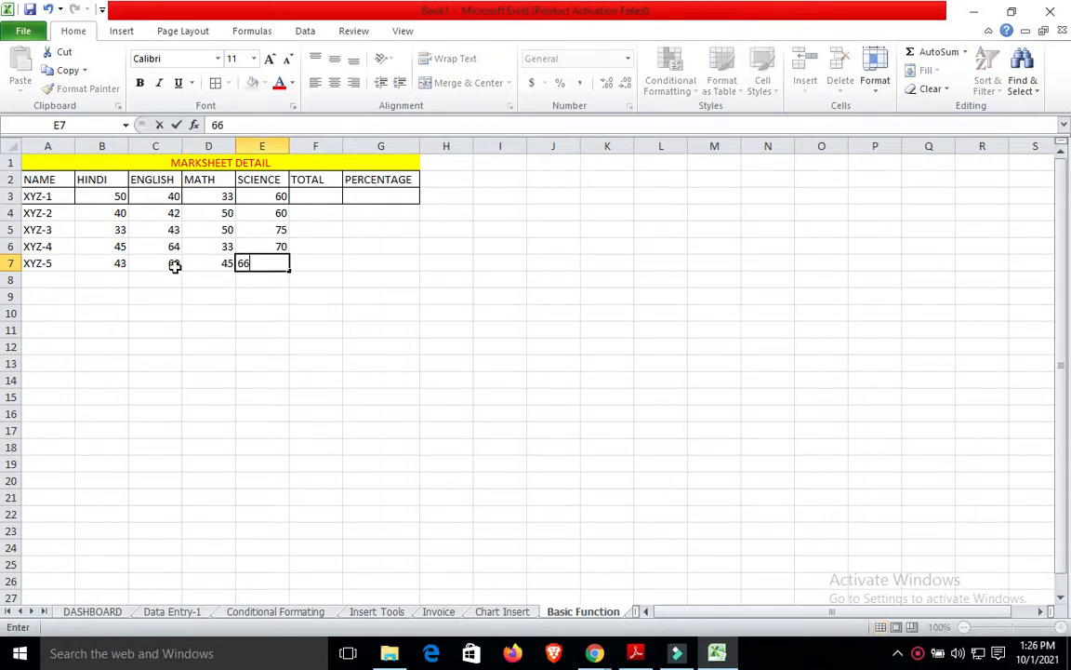
{"action": "left_click", "coordinate": [246, 345]}
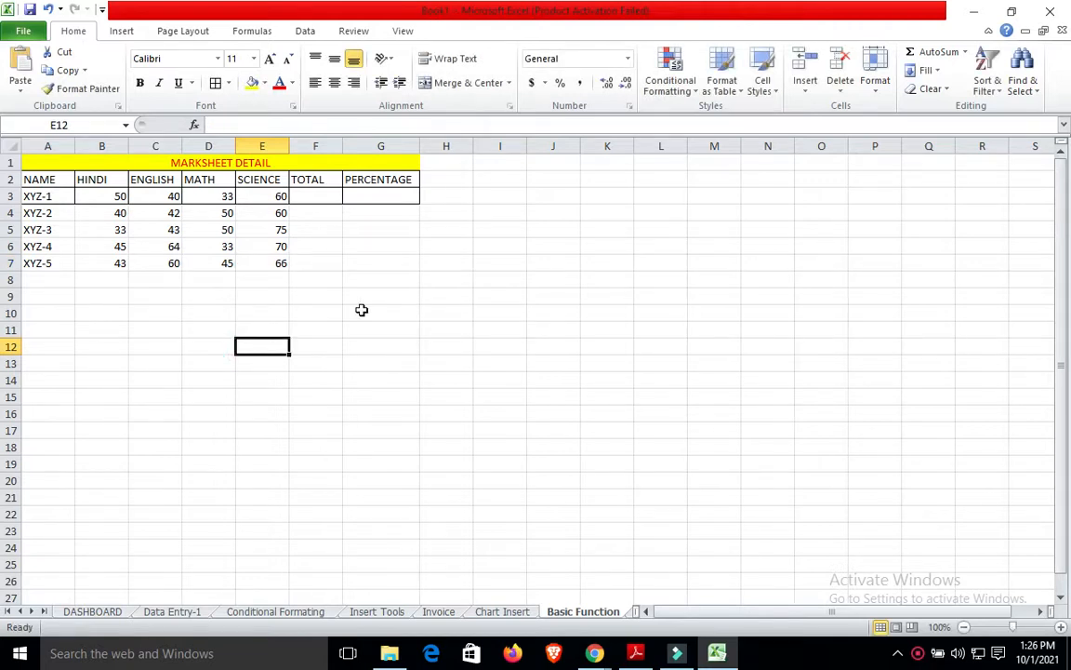
Type the practice labels Sum, Multiply and divide into J2, K2 and L2.
{"action": "left_click", "coordinate": [534, 181]}
{"action": "type", "text": "Sum"}
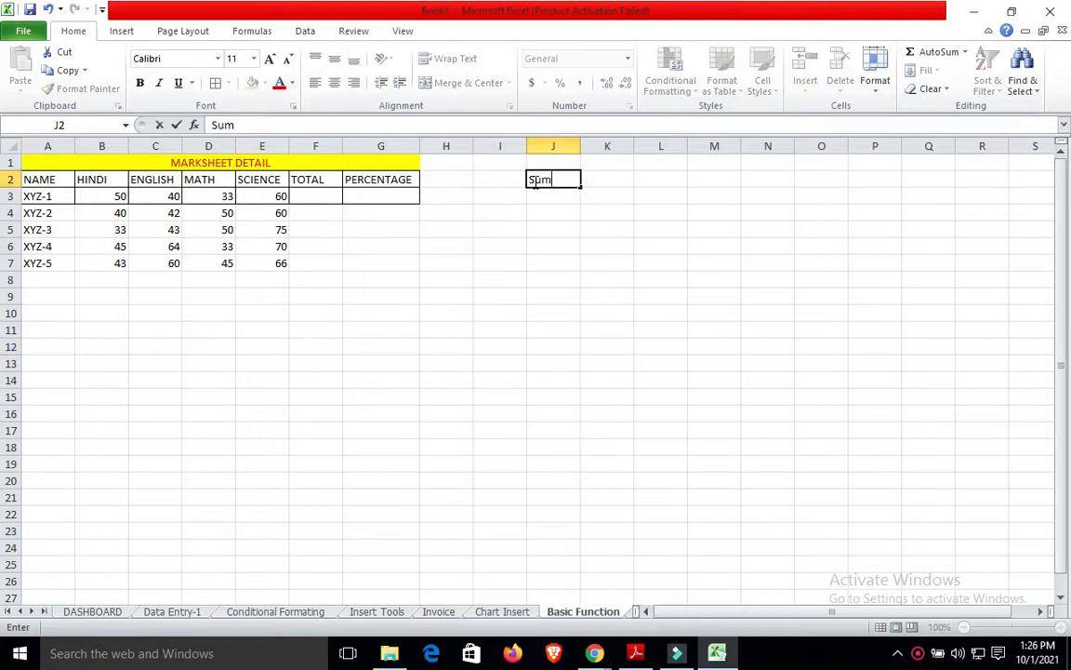
{"action": "left_click", "coordinate": [621, 176]}
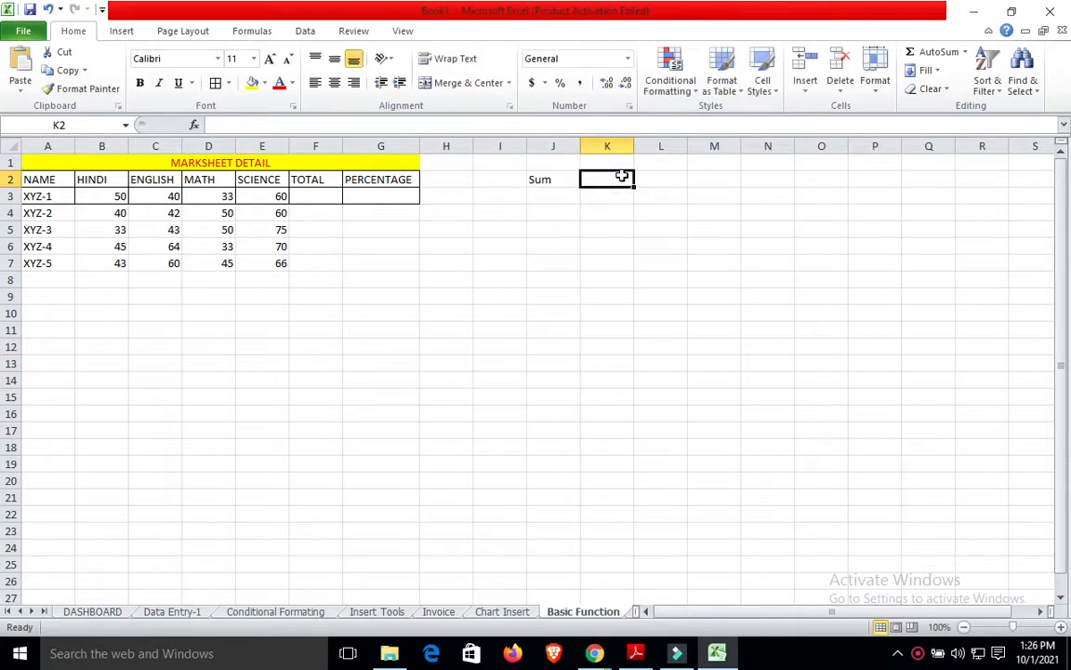
{"action": "type", "text": "P"}
{"action": "key", "text": "BackSpace"}
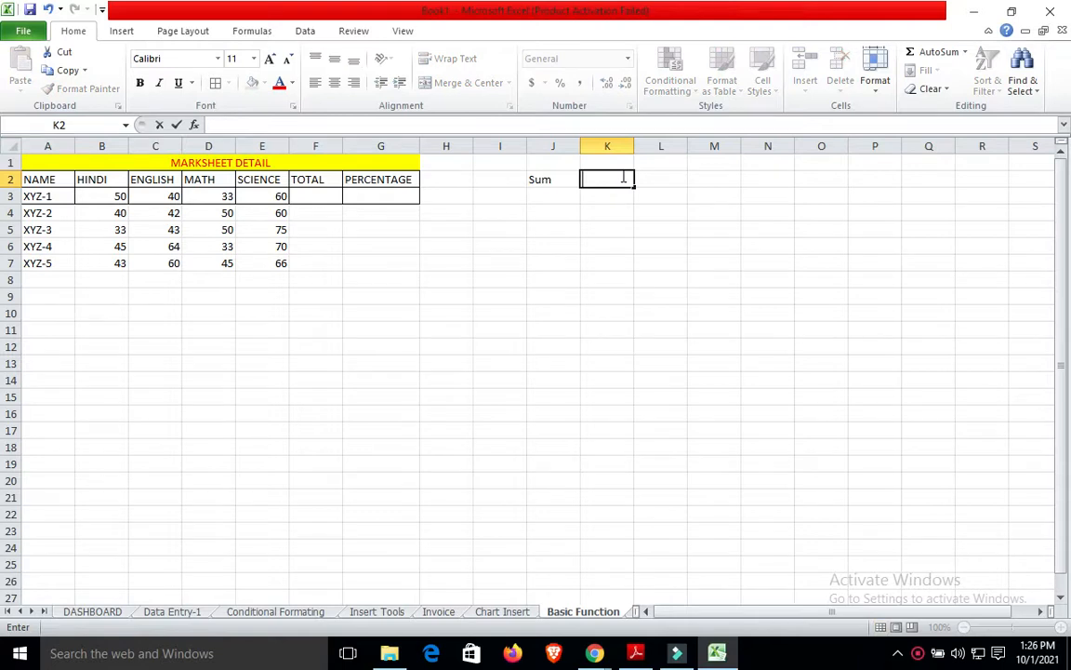
{"action": "type", "text": "Multiply"}
{"action": "key", "text": "Tab"}
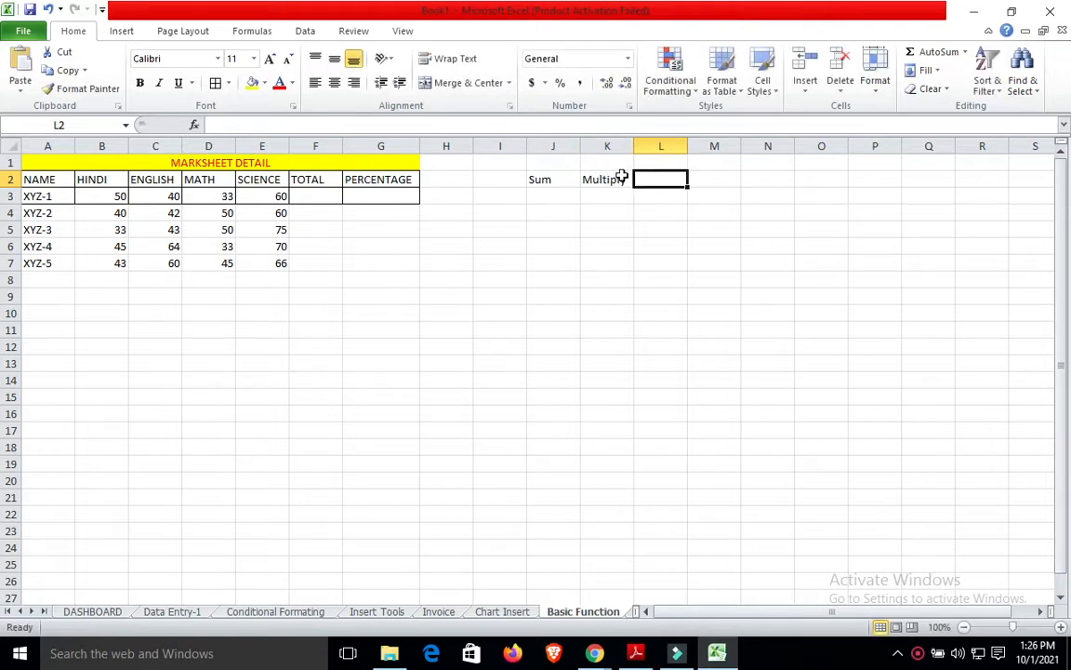
{"action": "type", "text": "div"}
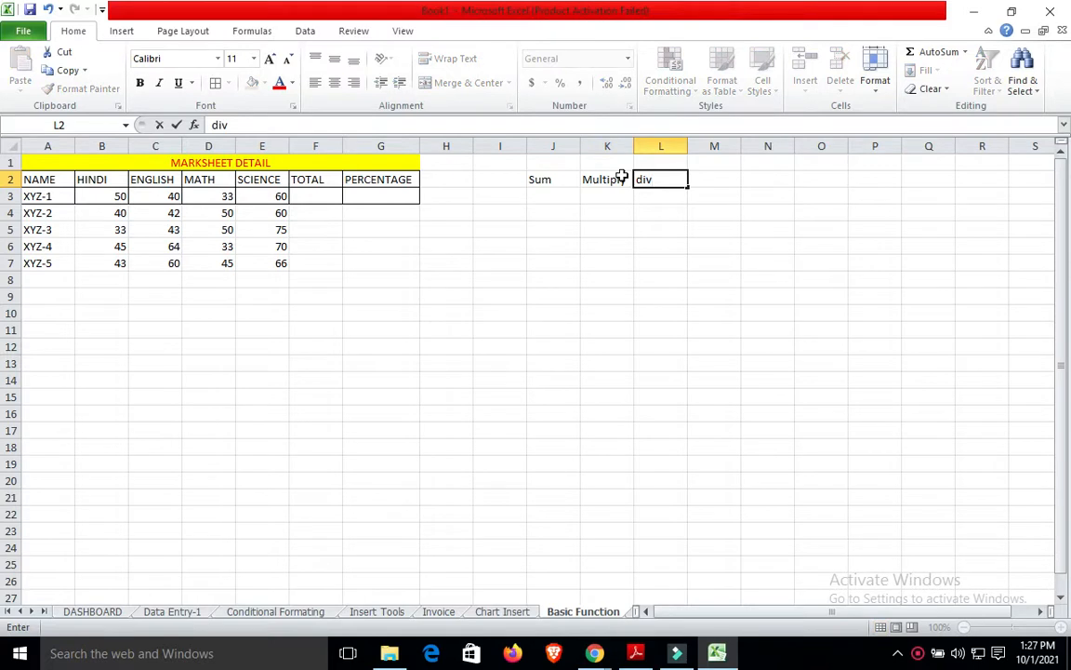
{"action": "type", "text": "ide"}
{"action": "left_click", "coordinate": [642, 260]}
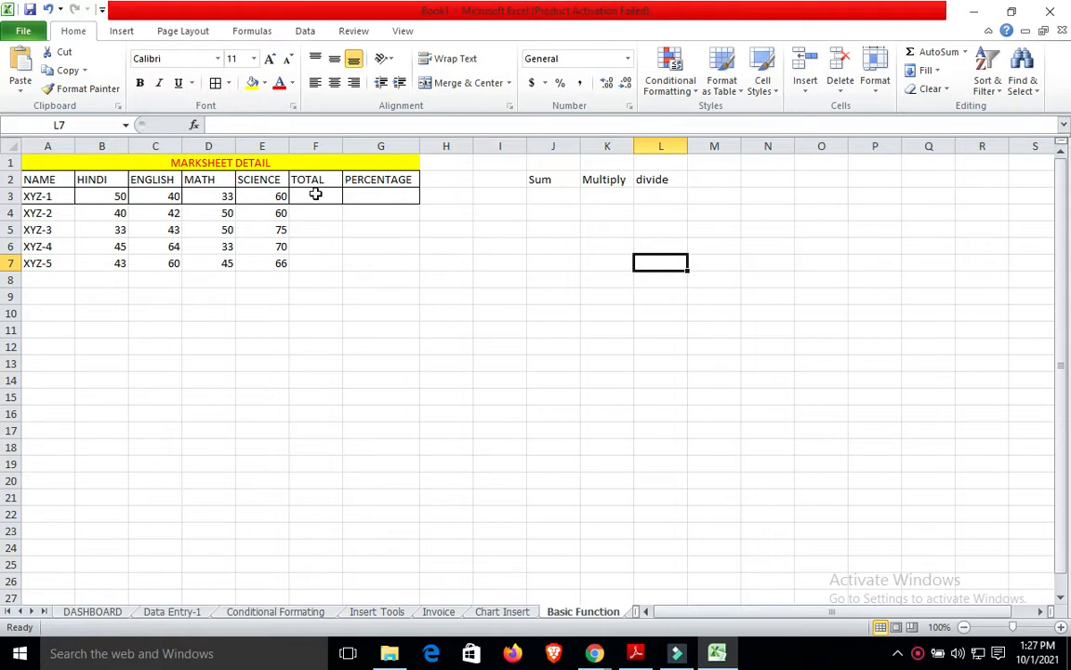
Apply All Borders to the five student rows, A3:G7.
{"action": "left_click", "coordinate": [56, 197]}
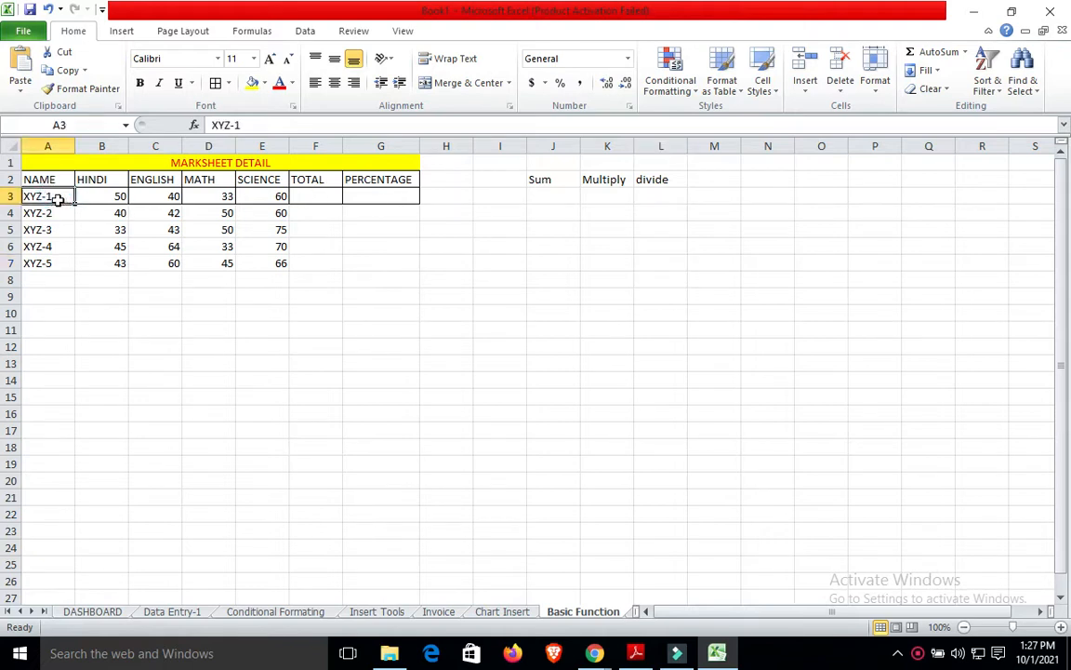
{"action": "key", "text": "shift+Right"}
{"action": "key", "text": "shift+Right"}
{"action": "key", "text": "shift+Right"}
{"action": "key", "text": "shift+Right"}
{"action": "key", "text": "shift+Right"}
{"action": "key", "text": "shift+Right"}
{"action": "key", "text": "shift+Down"}
{"action": "key", "text": "shift+Down"}
{"action": "key", "text": "shift+Down"}
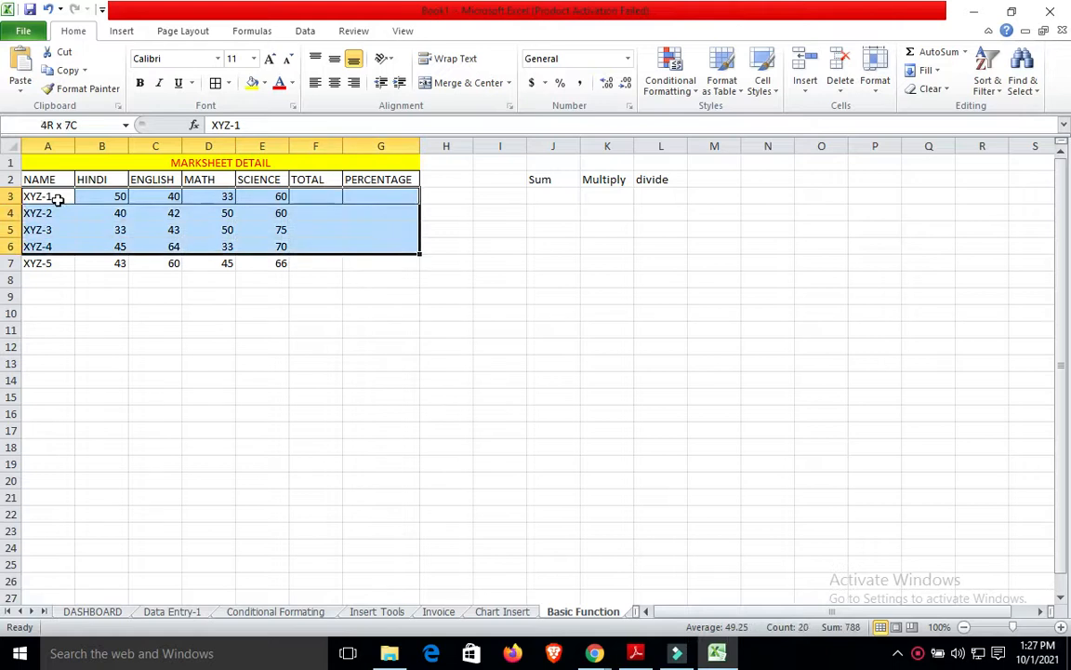
{"action": "key", "text": "shift+Down"}
{"action": "left_click", "coordinate": [215, 84]}
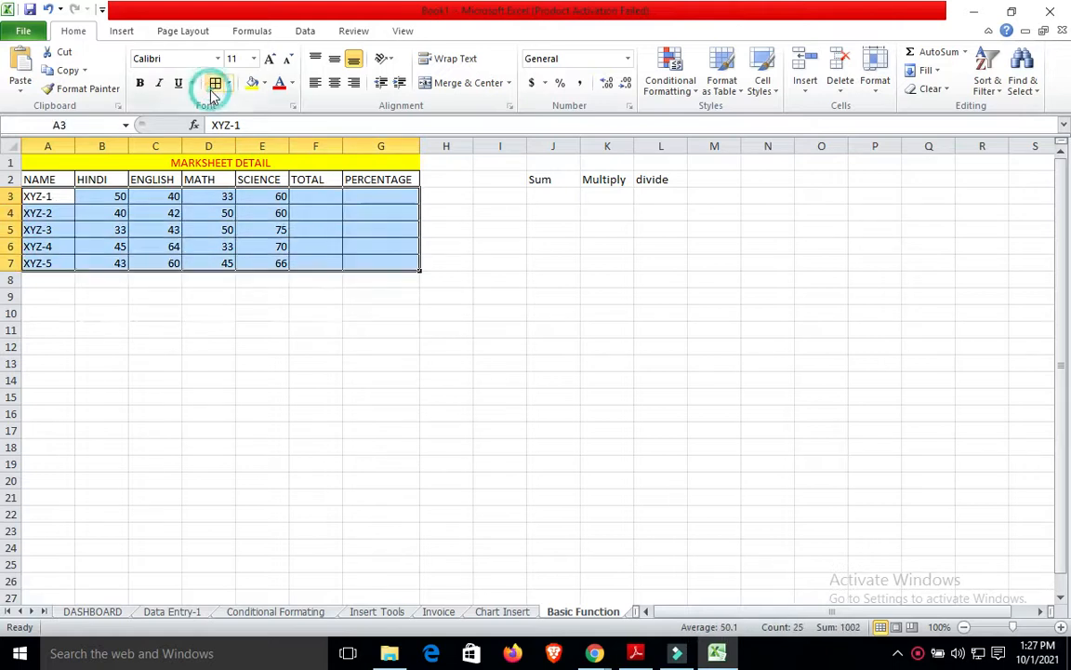
{"action": "left_click", "coordinate": [406, 327]}
{"action": "left_click", "coordinate": [336, 199]}
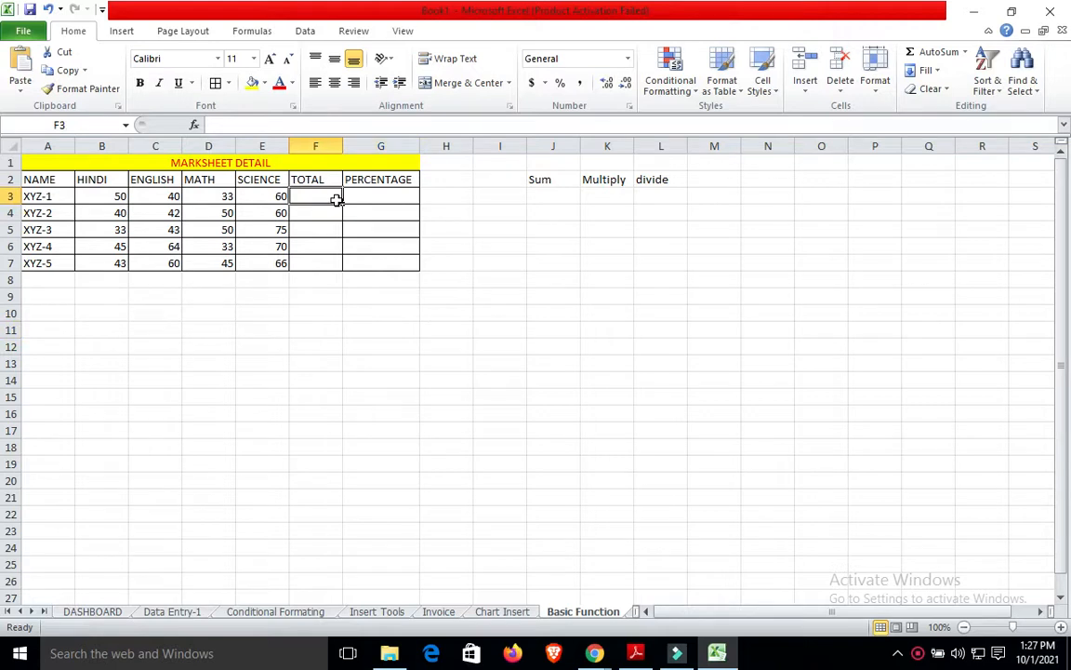
Enter =SUM(E3,D3,C3,B3) in F3 so XYZ-1's total reads 183.
{"action": "type", "text": "="}
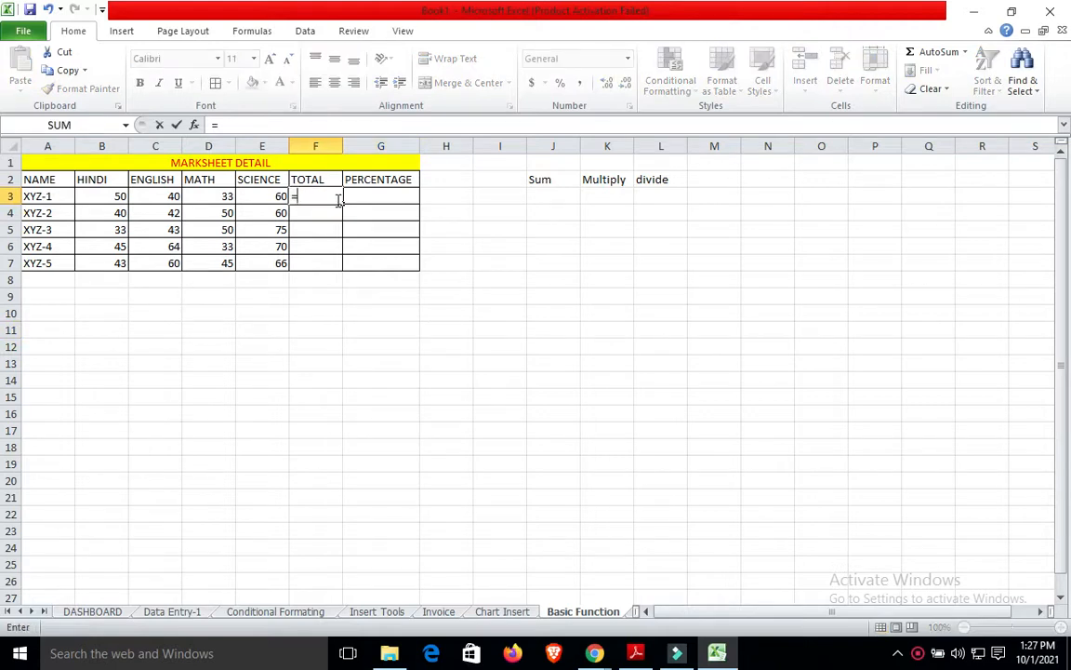
{"action": "type", "text": "SUM"}
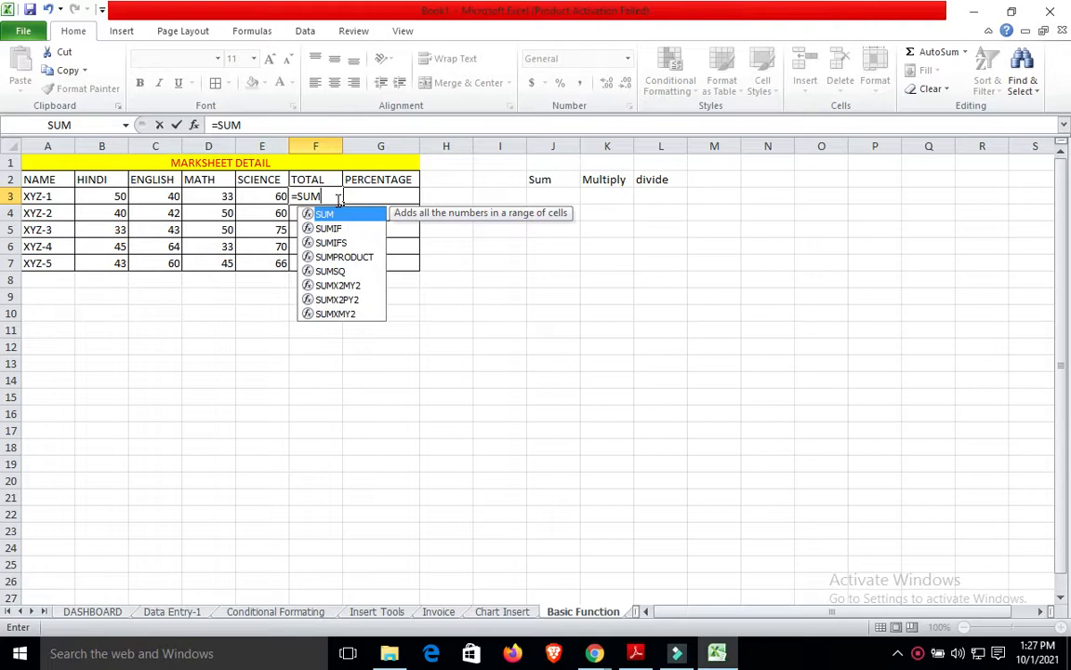
{"action": "type", "text": "("}
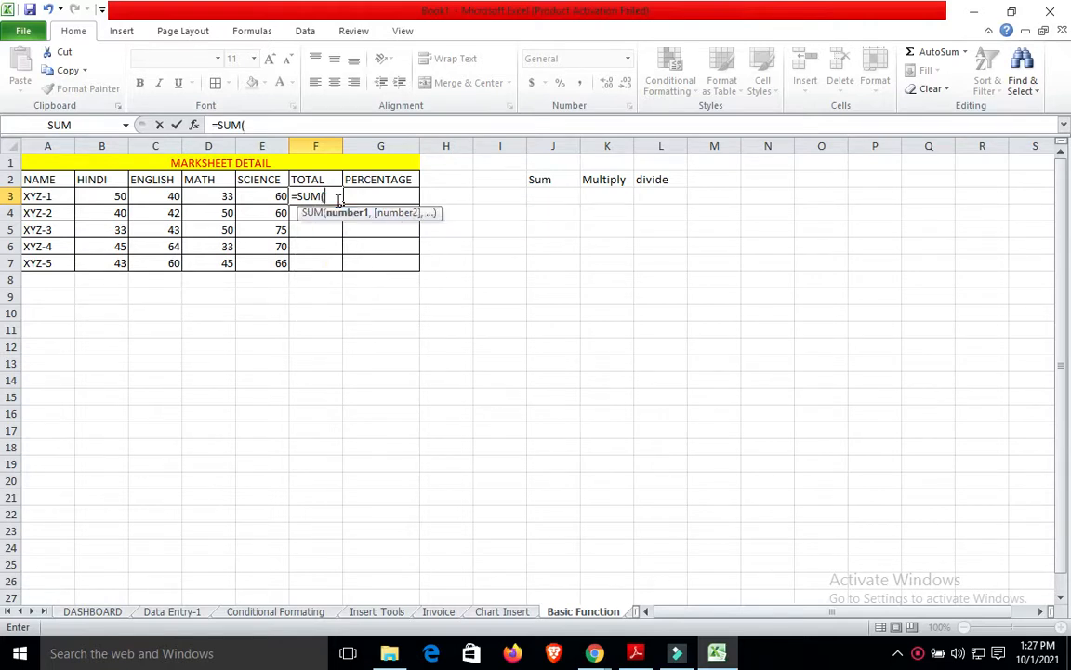
{"action": "left_click", "coordinate": [279, 193]}
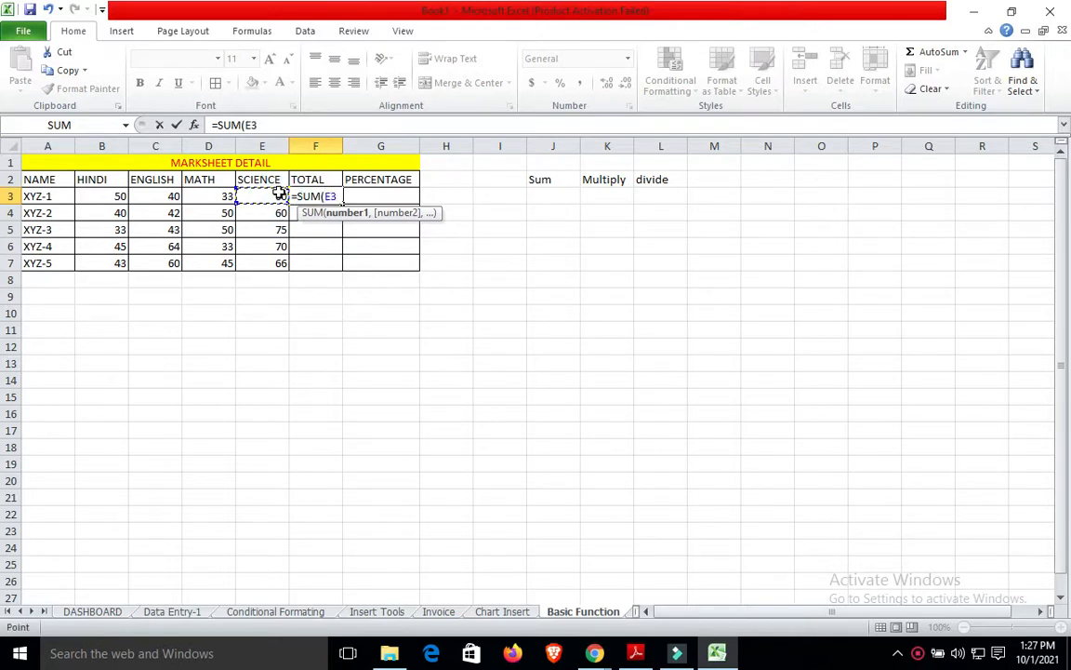
{"action": "type", "text": ","}
{"action": "left_click", "coordinate": [228, 196]}
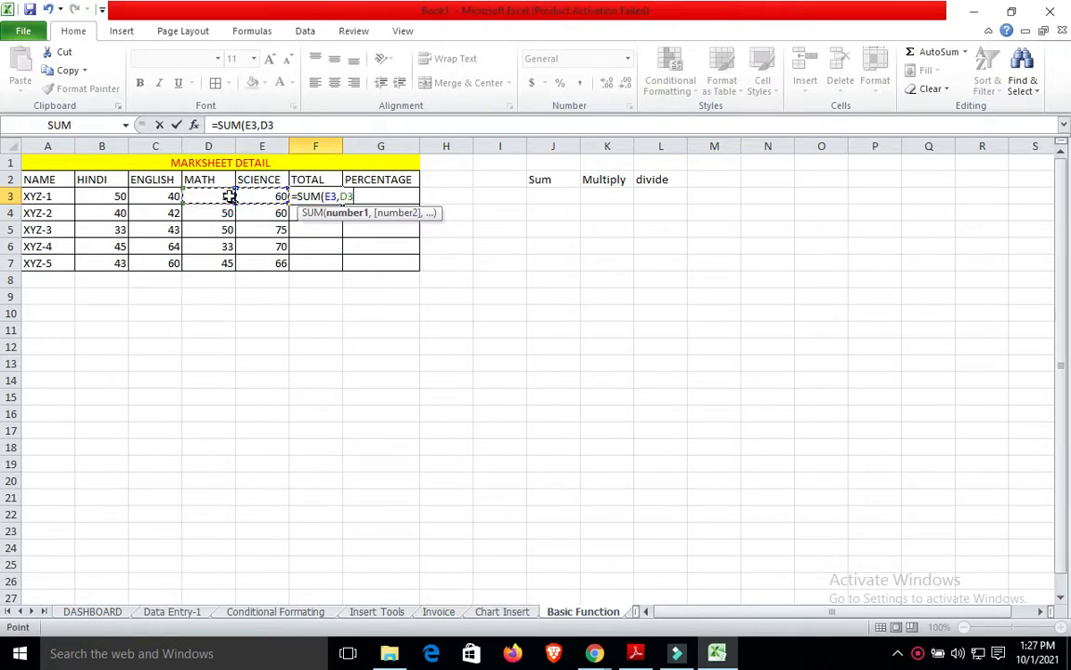
{"action": "type", "text": ","}
{"action": "left_click", "coordinate": [166, 198]}
{"action": "type", "text": ","}
{"action": "left_click", "coordinate": [120, 197]}
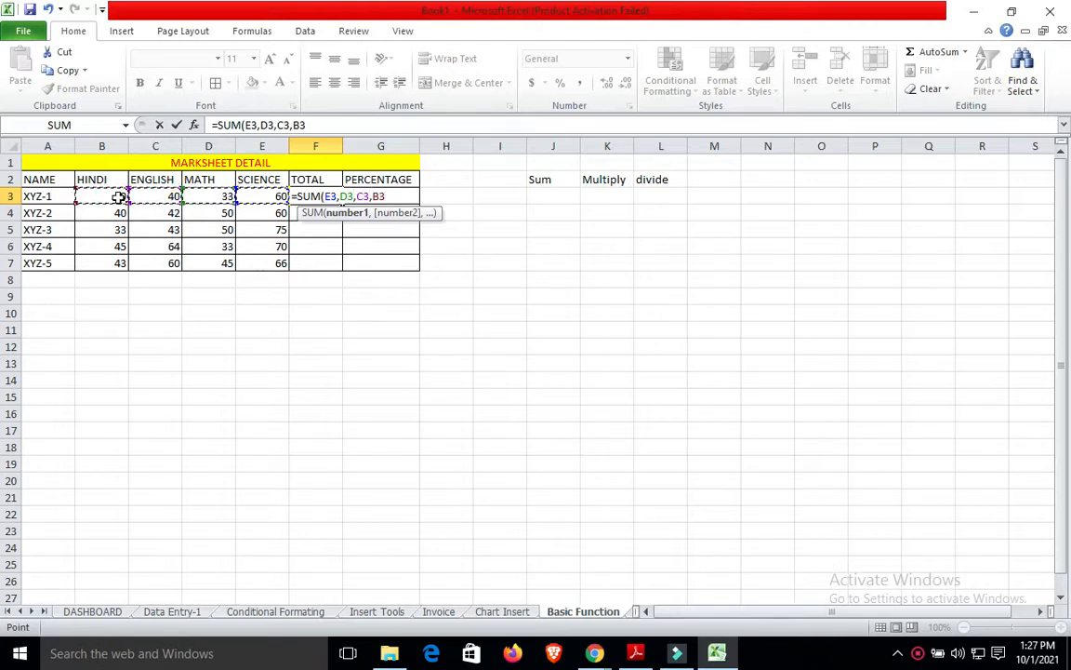
{"action": "type", "text": ")"}
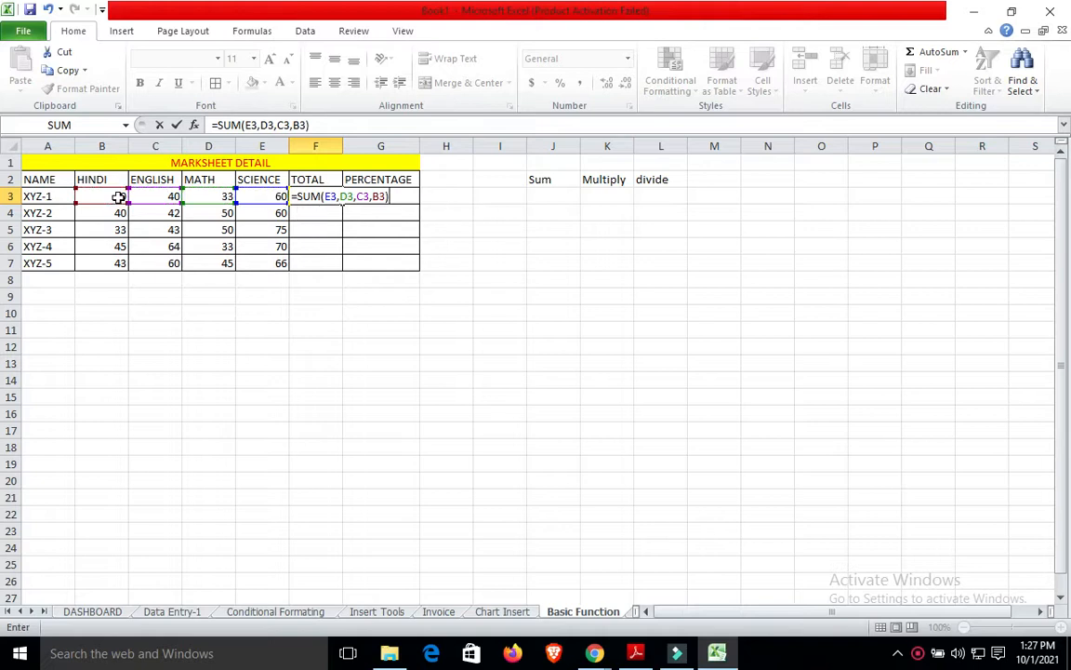
{"action": "key", "text": "Return"}
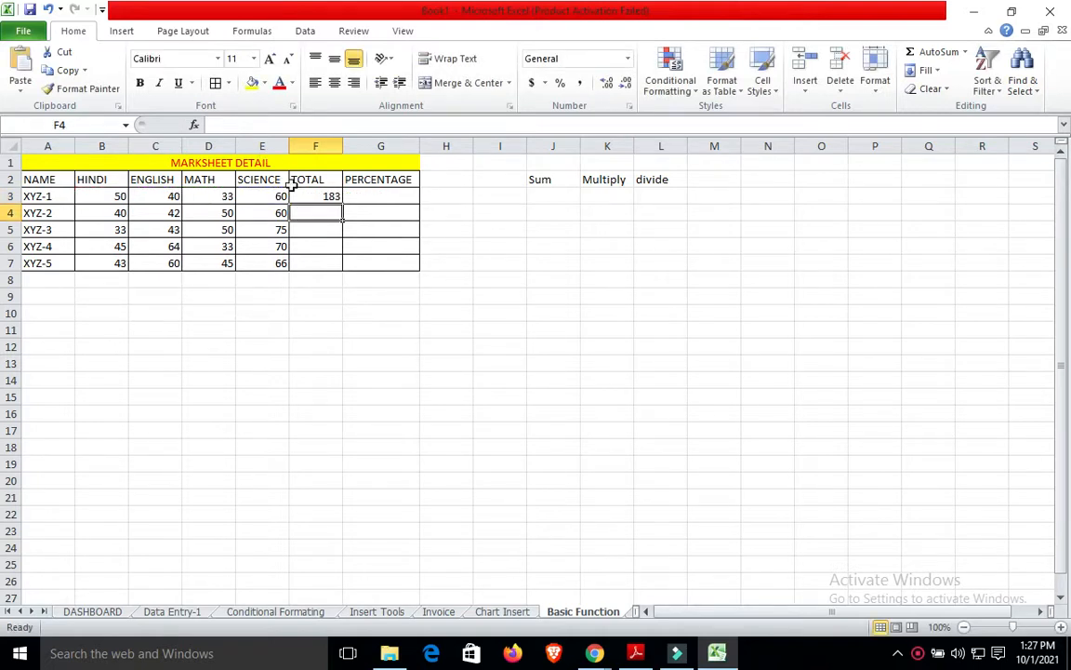
{"action": "left_click", "coordinate": [319, 194]}
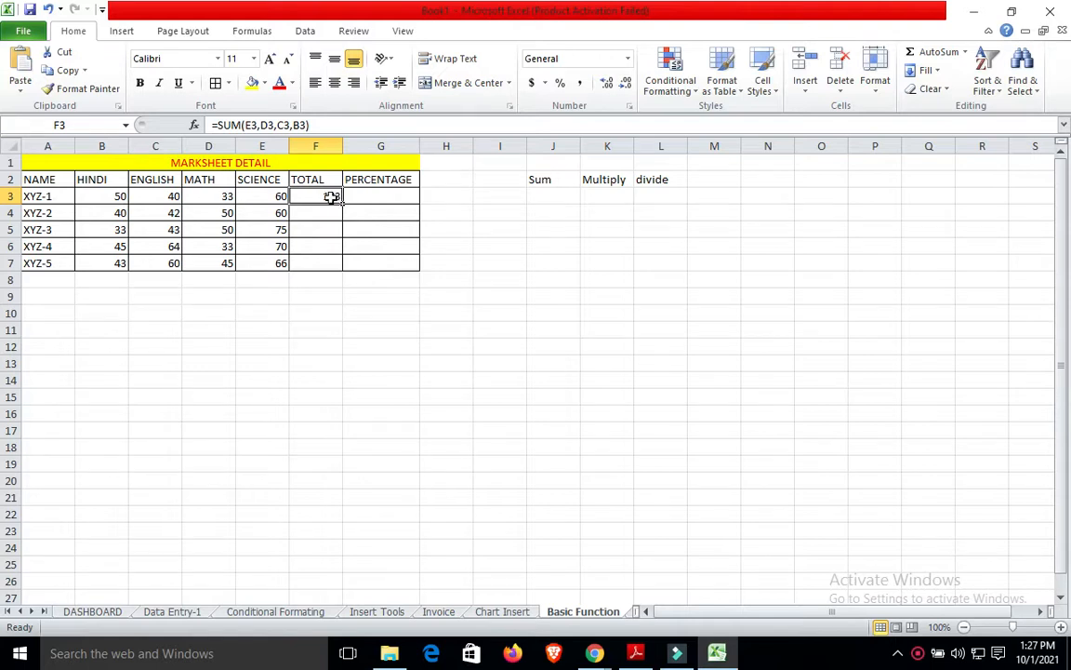
Fill the F3 total formula down F3:F7, giving totals 192, 201, 212 and 214.
{"action": "left_click_drag", "start_coordinate": [329, 196], "coordinate": [330, 263]}
{"action": "key", "text": "ctrl+d"}
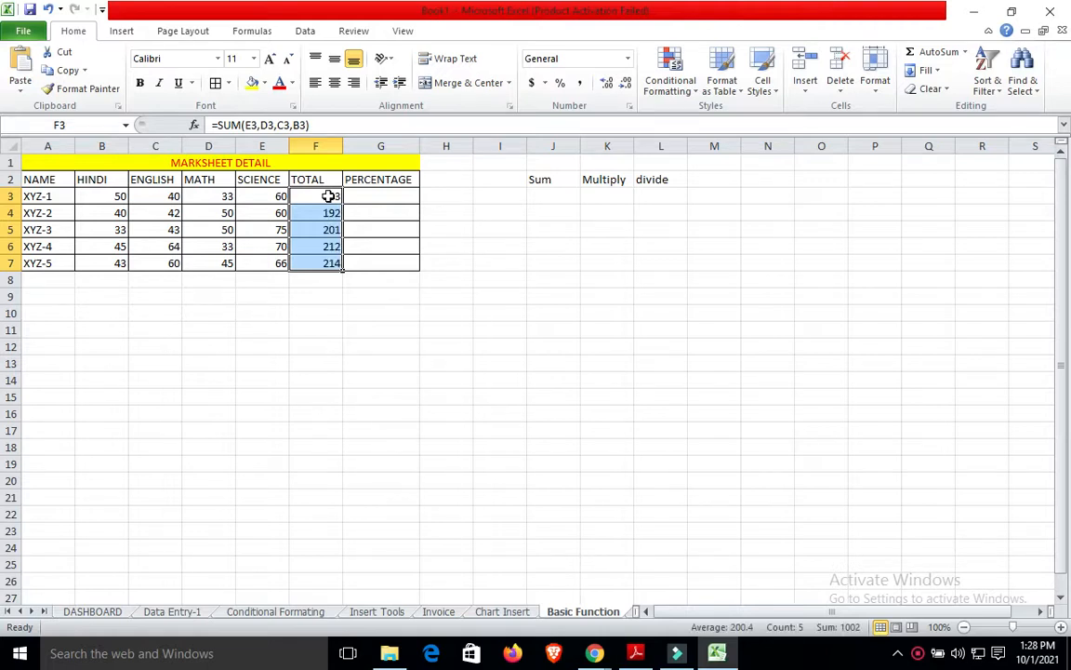
{"action": "left_click", "coordinate": [441, 326]}
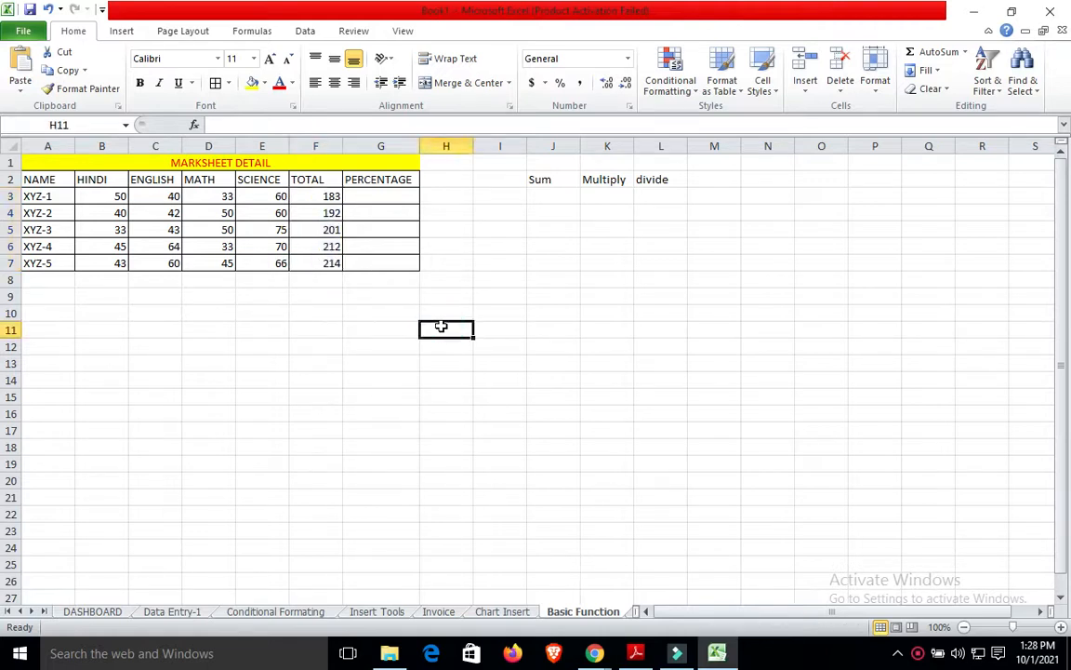
{"action": "left_click", "coordinate": [331, 199]}
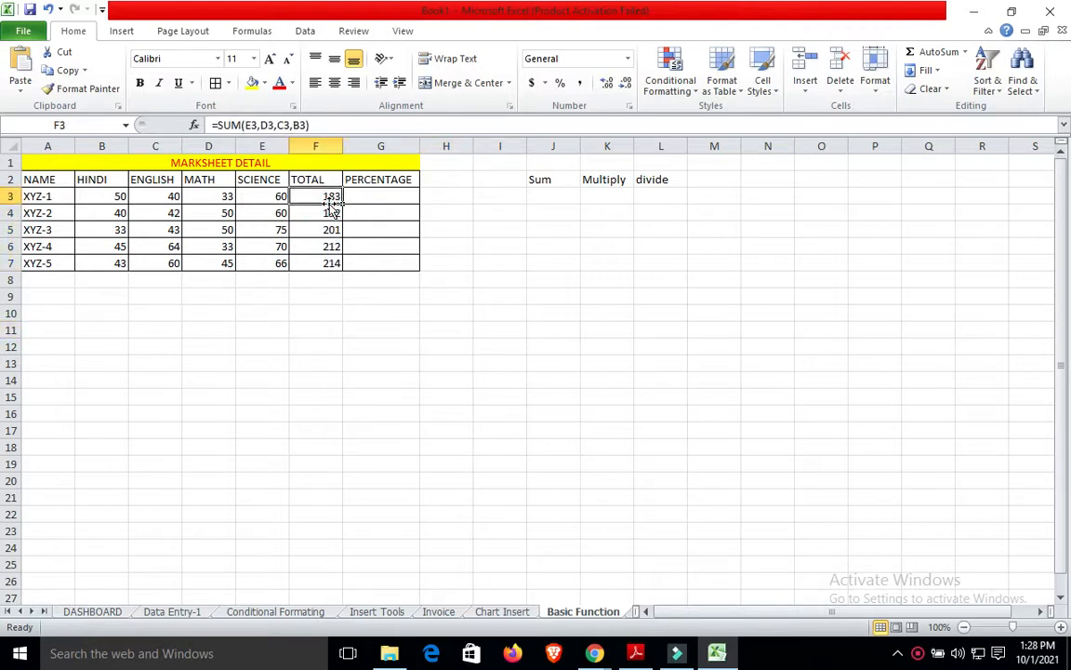
{"action": "key", "text": "ctrl+z"}
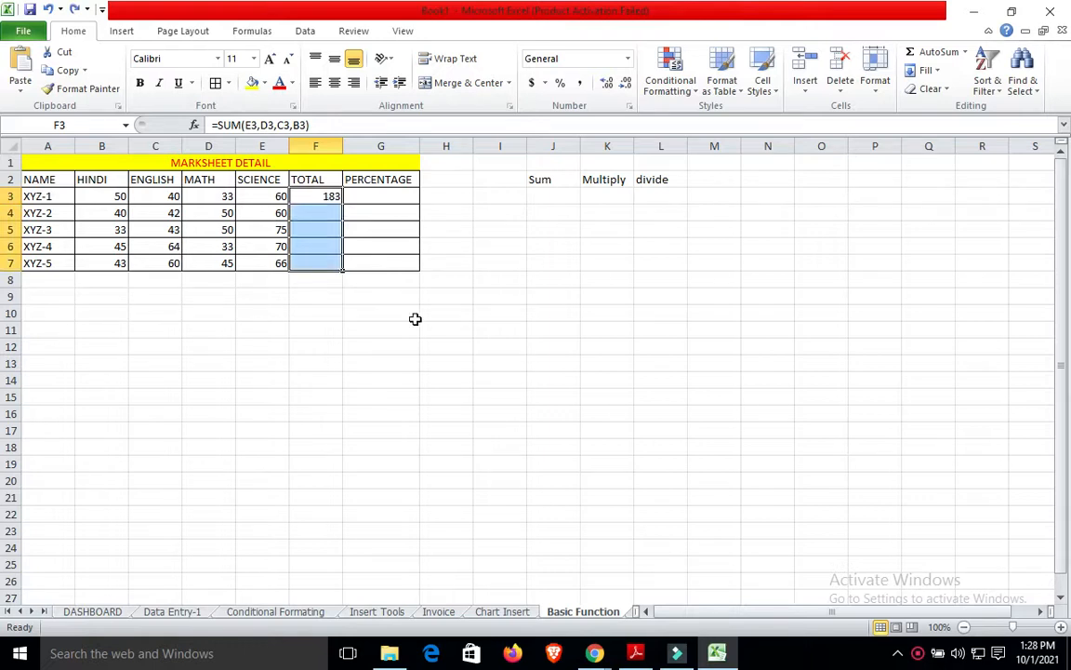
{"action": "left_click", "coordinate": [412, 315]}
{"action": "left_click", "coordinate": [334, 197]}
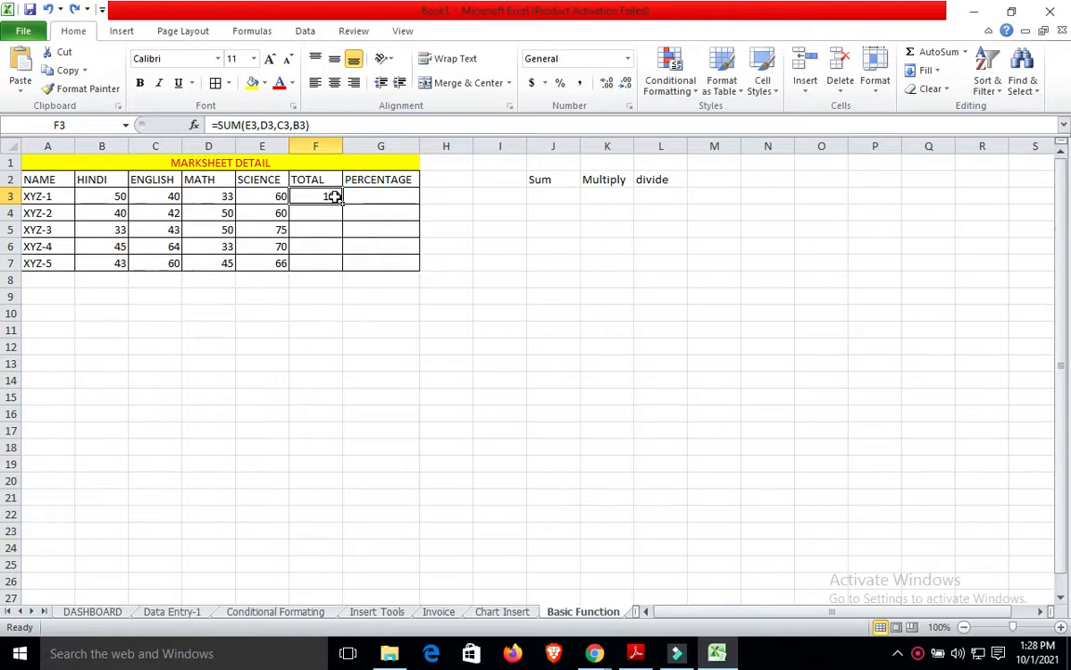
{"action": "left_click_drag", "start_coordinate": [334, 197], "coordinate": [334, 263]}
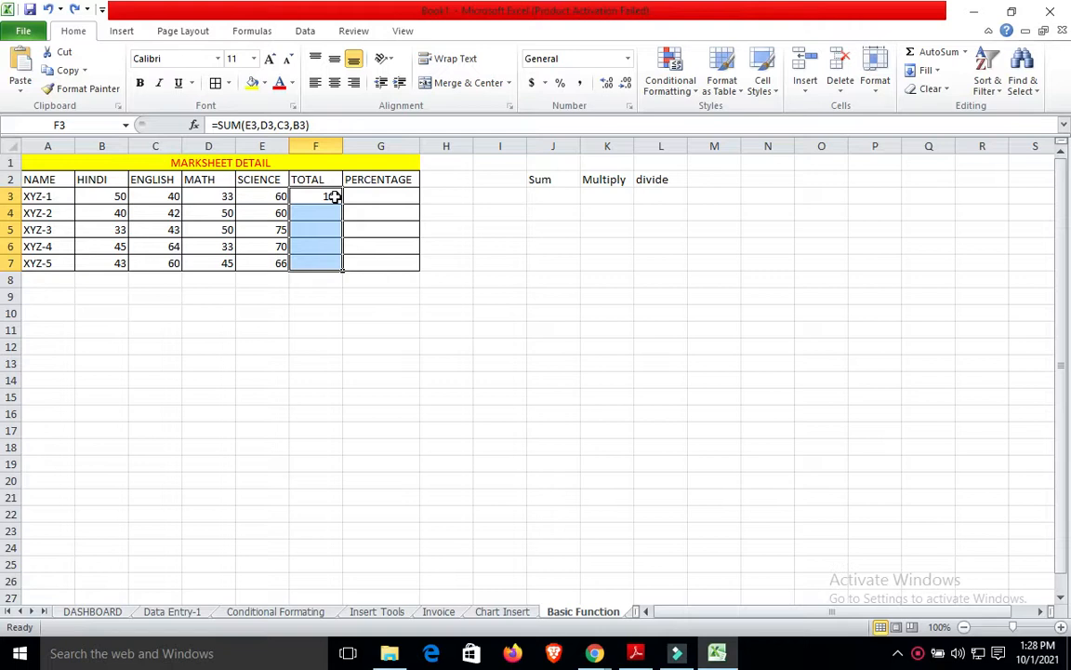
{"action": "key", "text": "ctrl+d"}
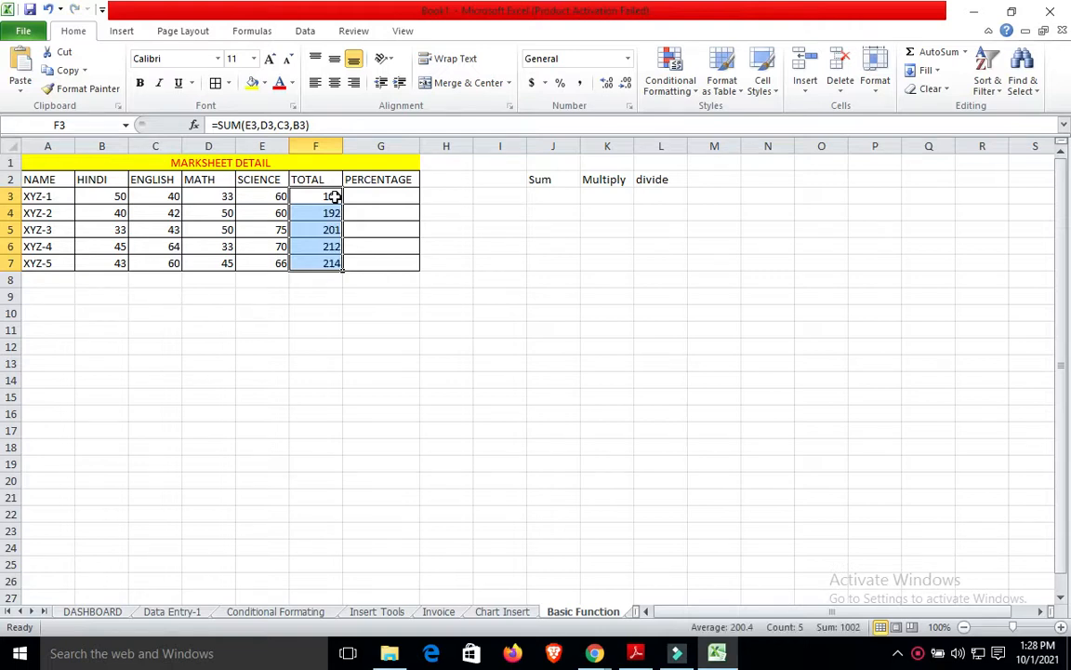
Write the note 'ctrl+D' in F10 and start a formula with '=' in G3.
{"action": "left_click", "coordinate": [494, 384]}
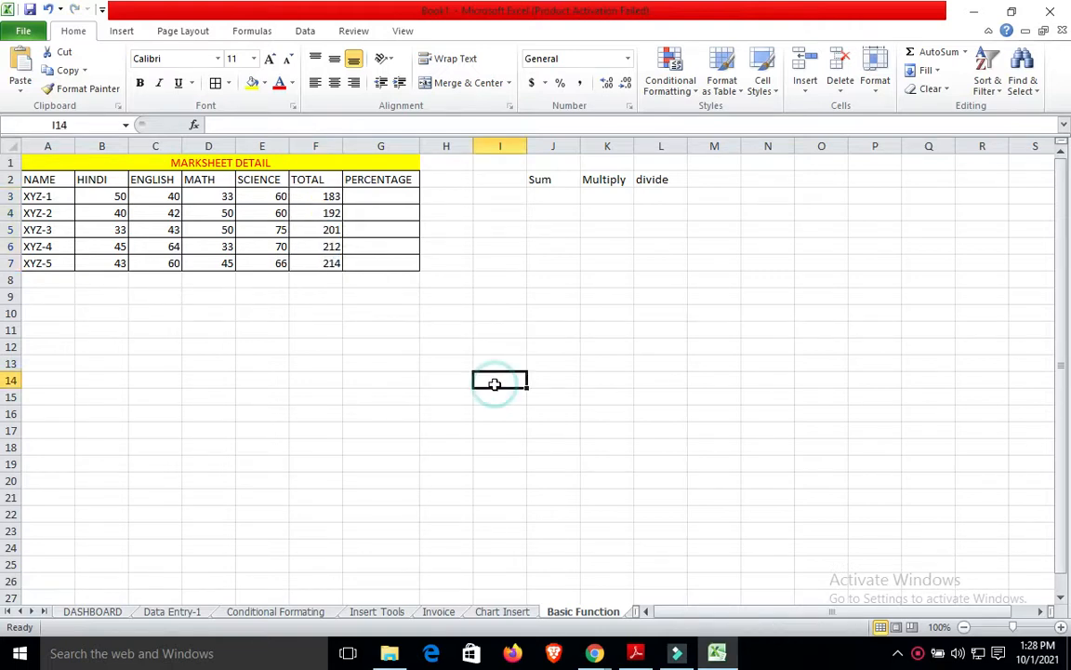
{"action": "left_click", "coordinate": [341, 312]}
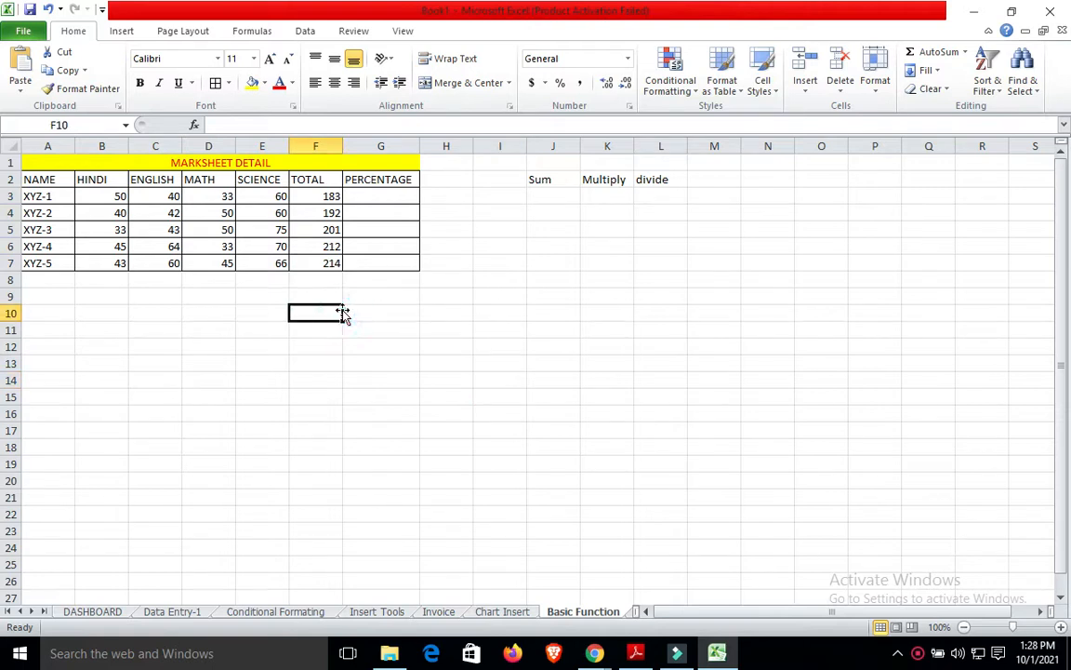
{"action": "type", "text": "c"}
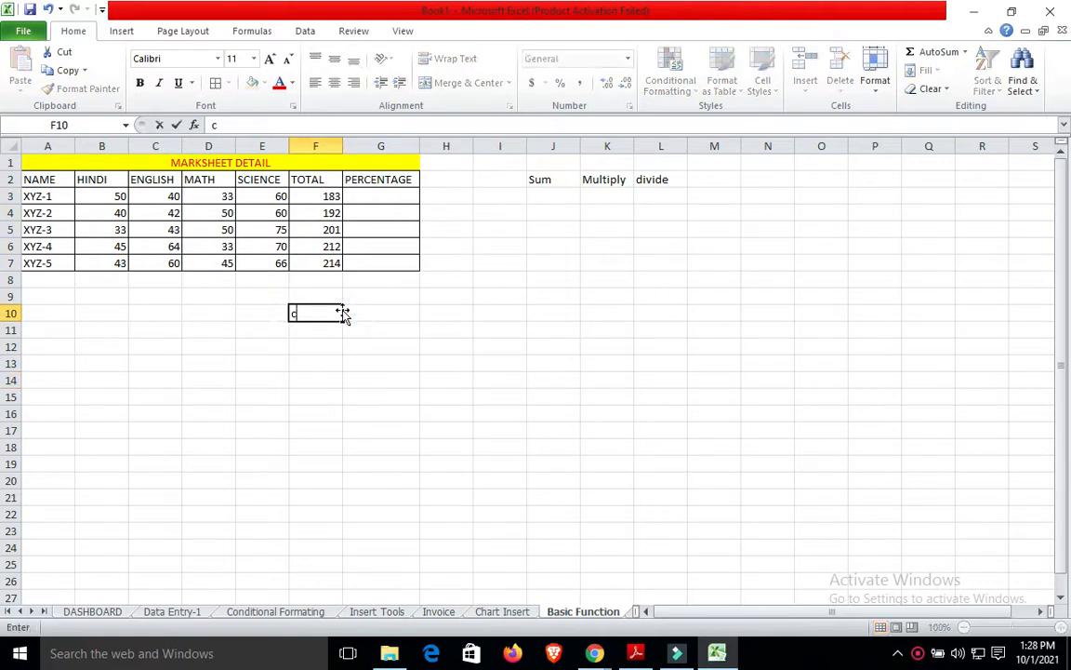
{"action": "type", "text": "trl+D"}
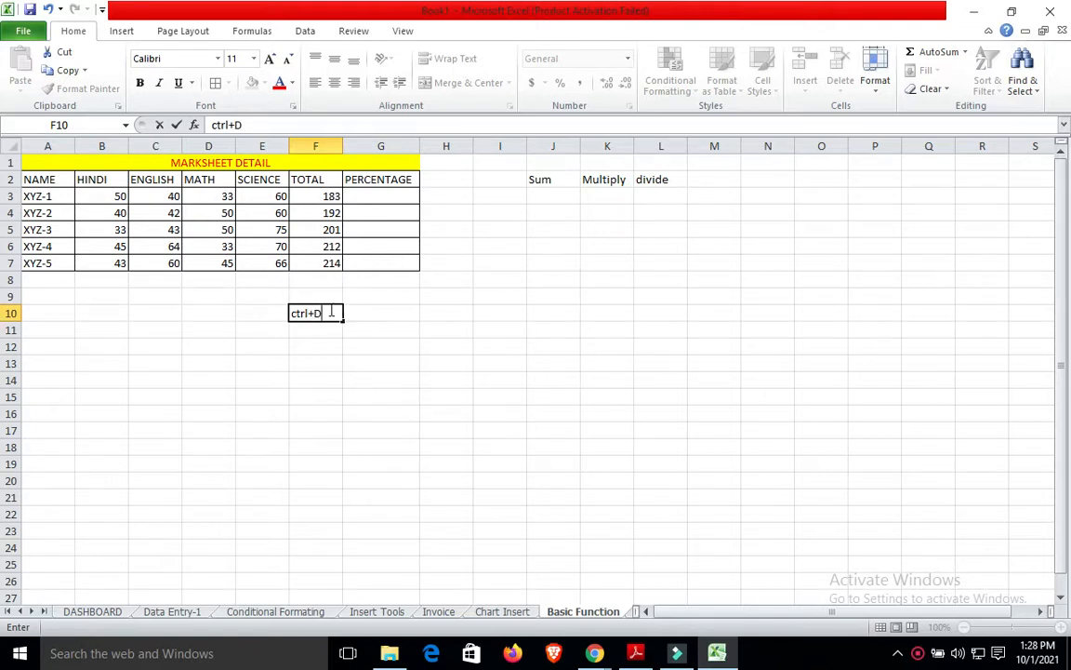
{"action": "left_click", "coordinate": [370, 333]}
{"action": "left_click", "coordinate": [361, 196]}
{"action": "type", "text": "="}
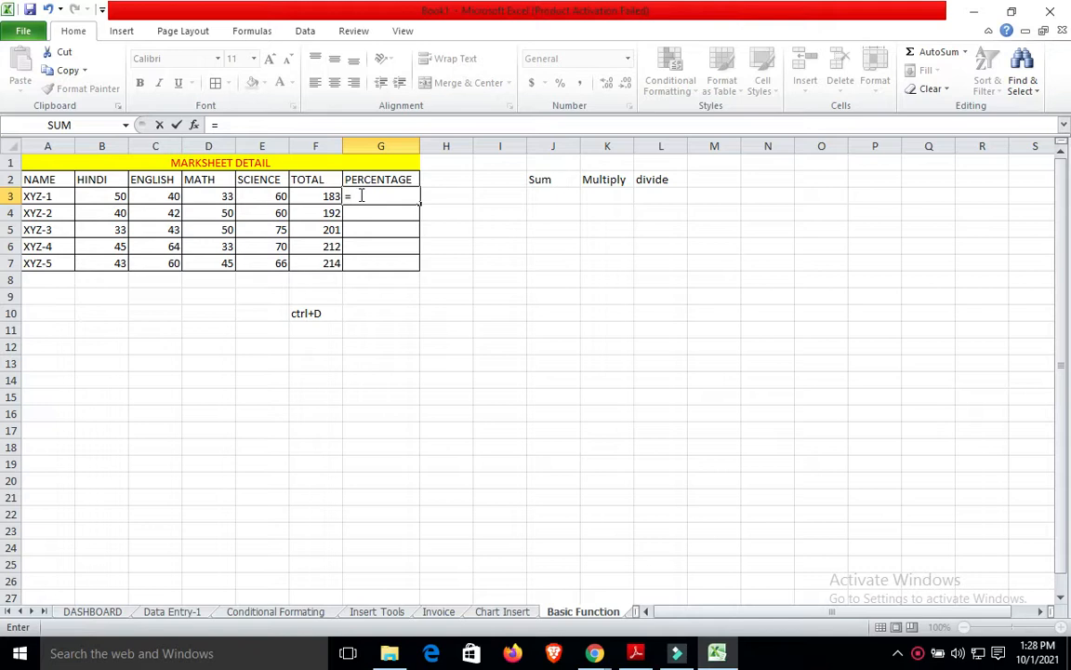
Try =F3*100/4 as the G3 percentage, then undo the wrong 4575 result.
{"action": "left_click", "coordinate": [333, 196]}
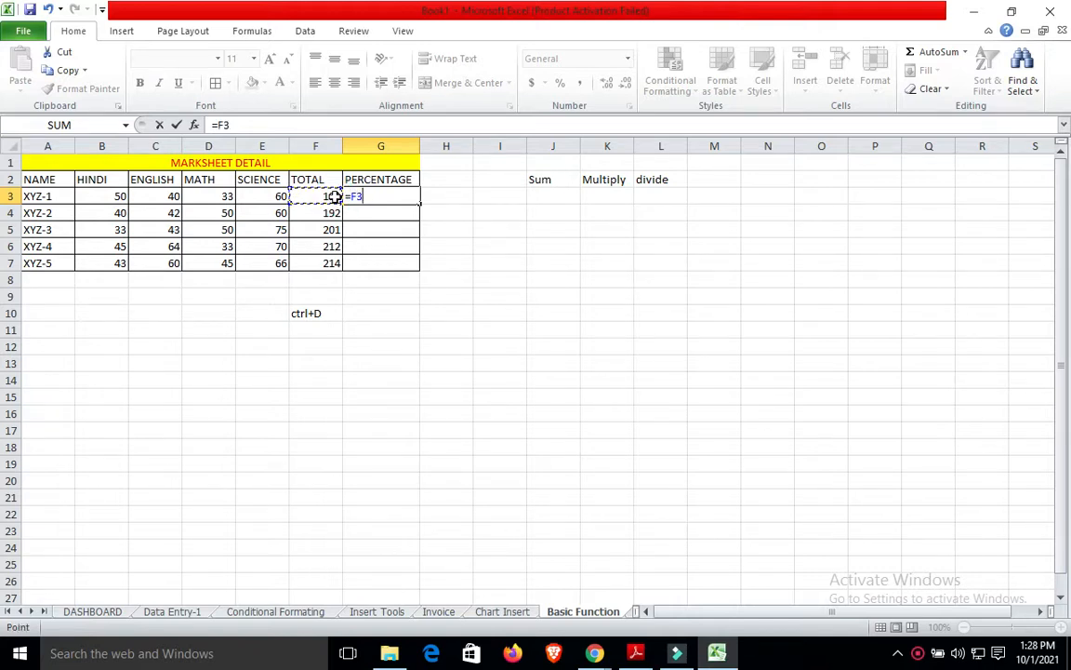
{"action": "type", "text": "8"}
{"action": "key", "text": "BackSpace"}
{"action": "type", "text": "*100"}
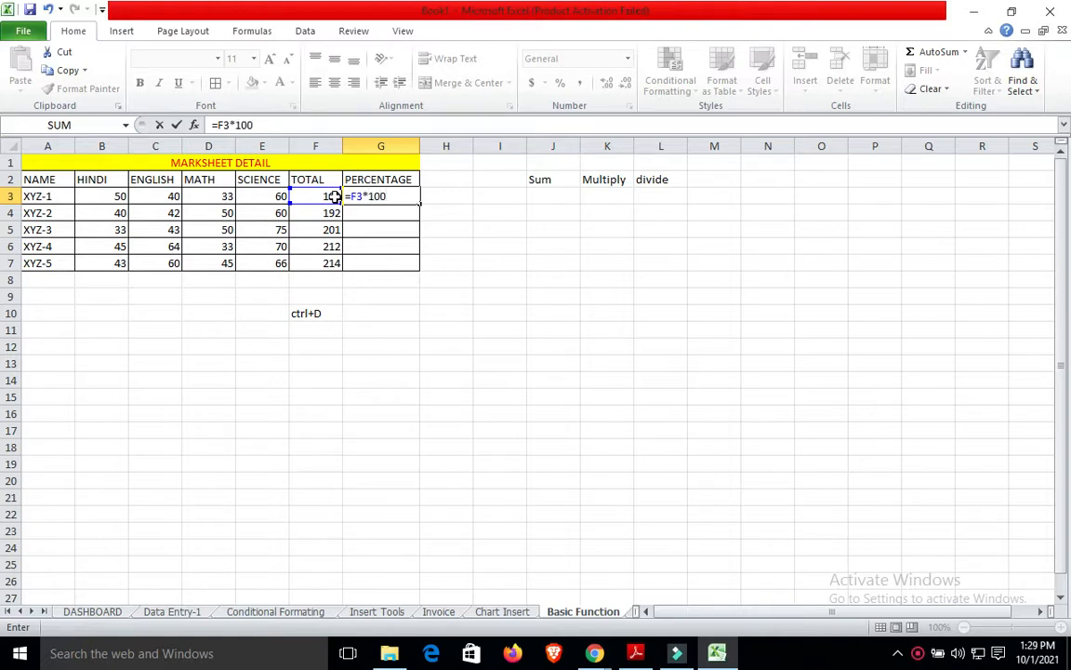
{"action": "type", "text": "/5"}
{"action": "key", "text": "BackSpace"}
{"action": "type", "text": "4"}
{"action": "key", "text": "Return"}
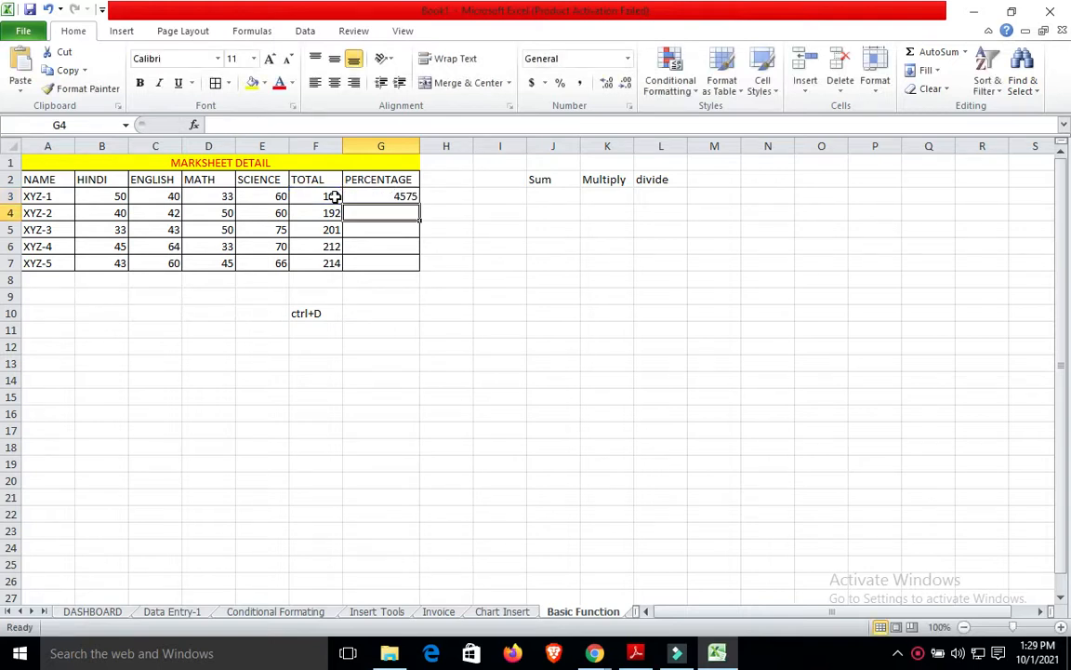
{"action": "key", "text": "ctrl+z"}
Enter =F3/4 in G3 and fill it down to G7, giving 45.75 through 53.5.
{"action": "left_click", "coordinate": [388, 195]}
{"action": "type", "text": "="}
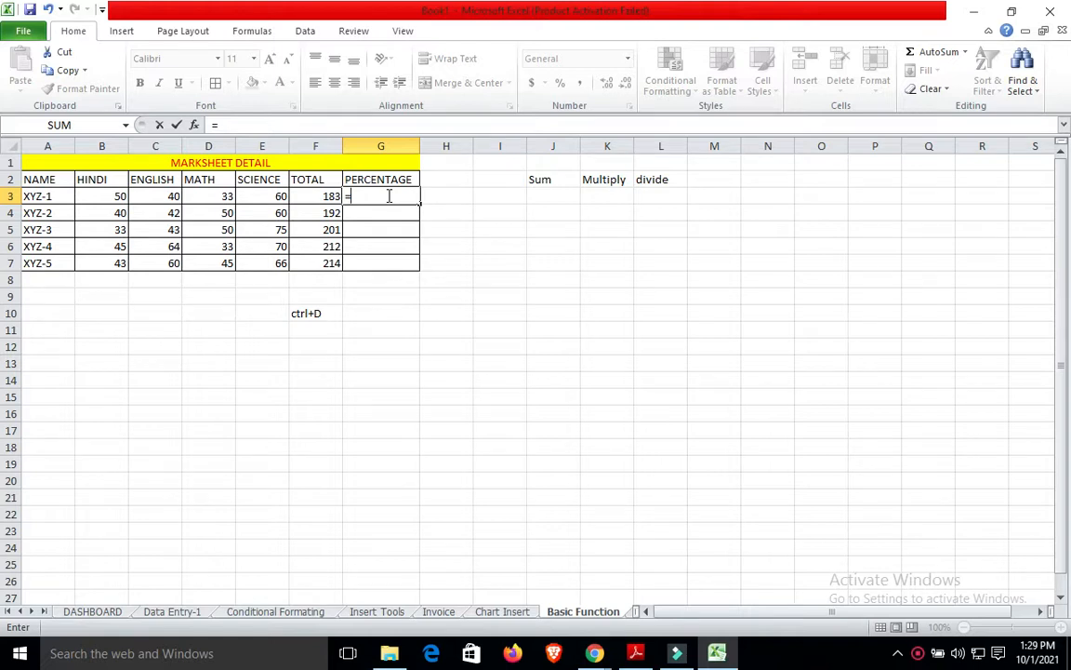
{"action": "left_click", "coordinate": [330, 195]}
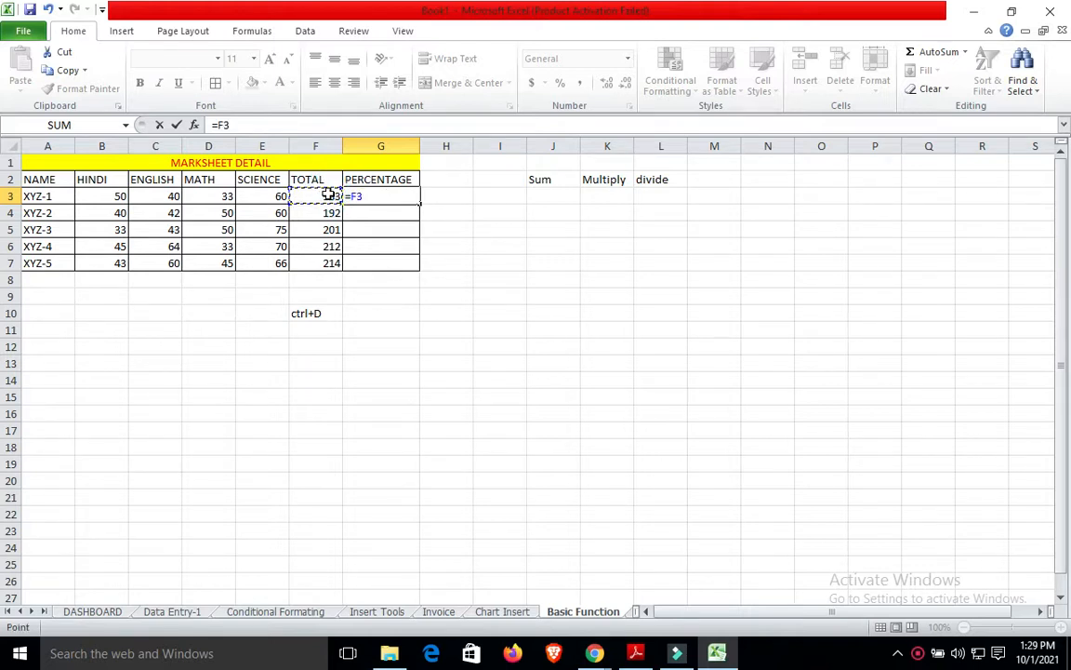
{"action": "type", "text": "/4"}
{"action": "key", "text": "Return"}
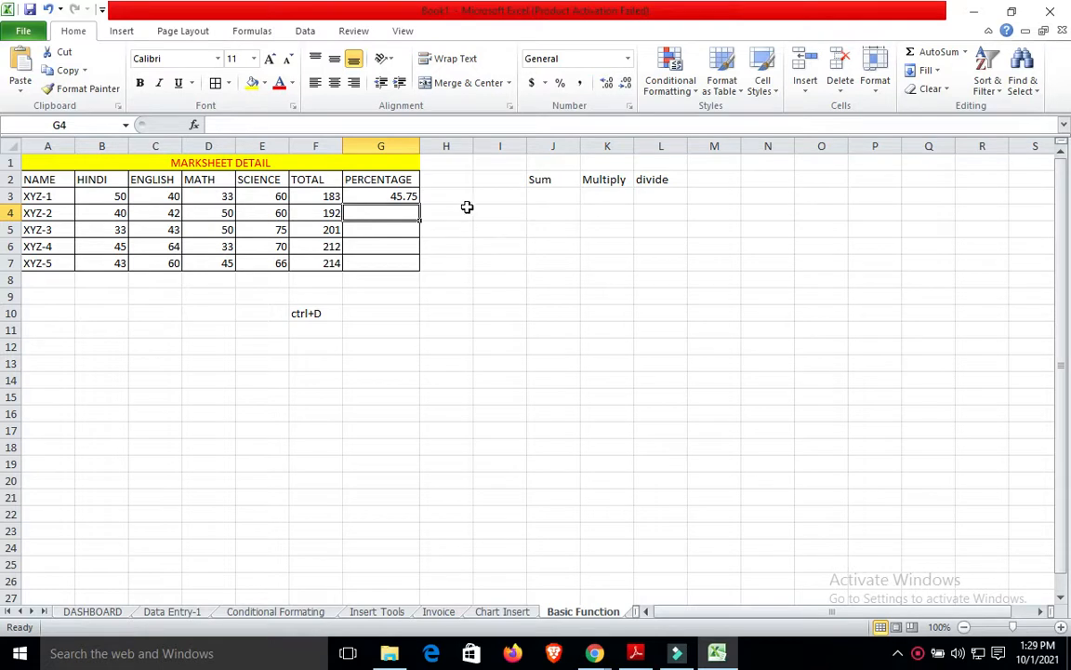
{"action": "left_click", "coordinate": [402, 193]}
{"action": "key", "text": "shift+Down"}
{"action": "key", "text": "shift+Down"}
{"action": "key", "text": "shift+Down"}
{"action": "key", "text": "shift+Down"}
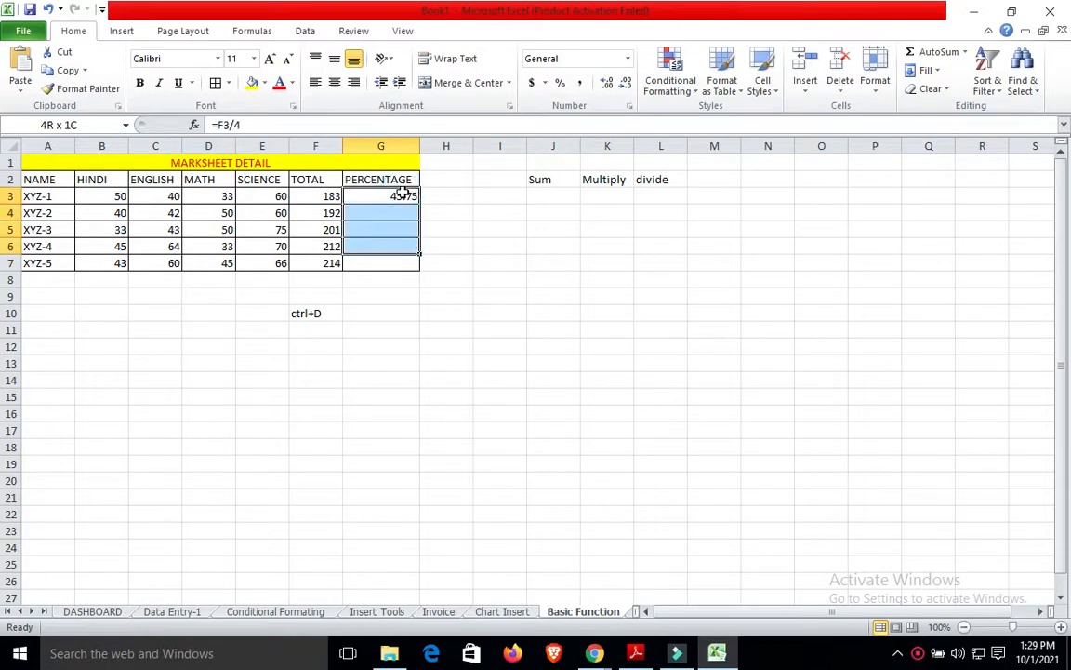
{"action": "key", "text": "ctrl+d"}
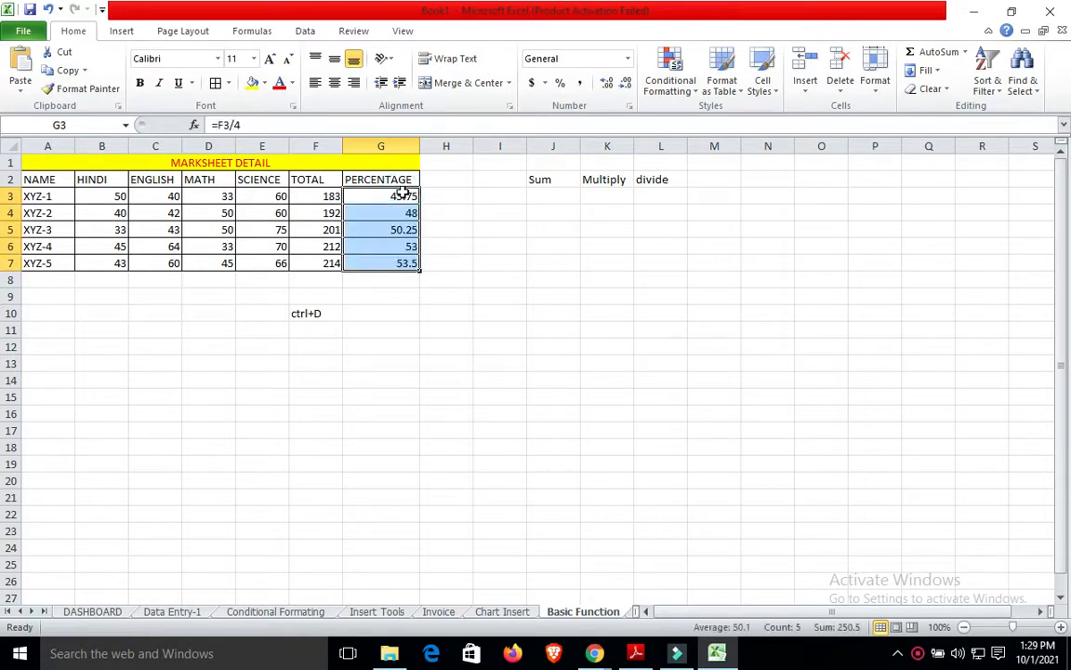
{"action": "left_click", "coordinate": [571, 263]}
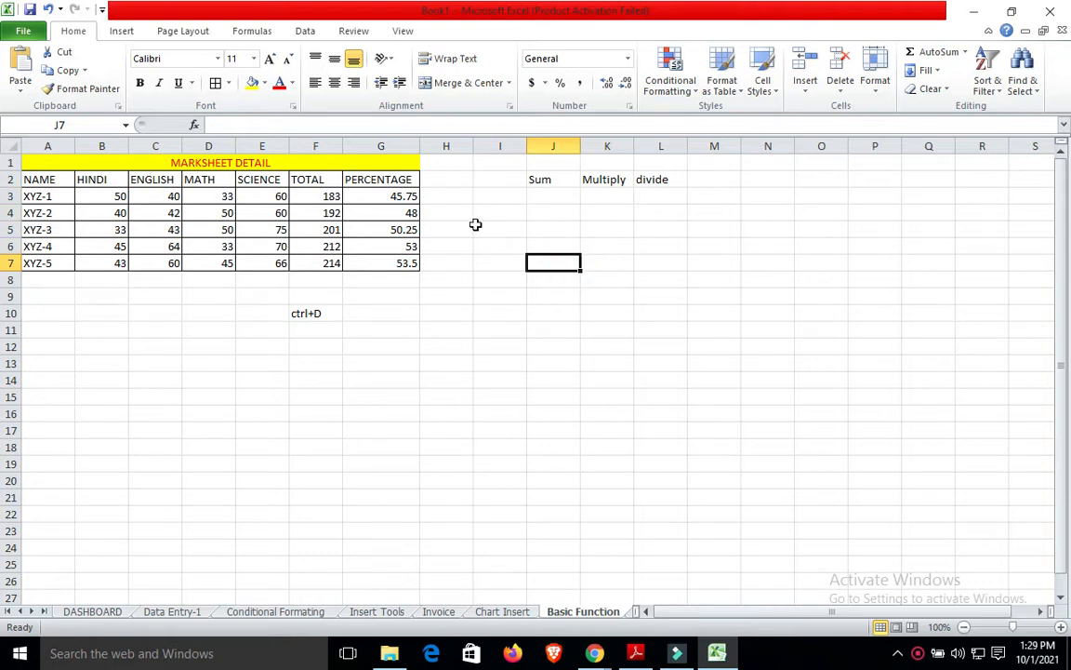
Delete the percentage results in G3:G7.
{"action": "left_click", "coordinate": [402, 190]}
{"action": "key", "text": "shift+Down"}
{"action": "key", "text": "shift+Down"}
{"action": "key", "text": "shift+Down"}
{"action": "key", "text": "shift+Down"}
{"action": "key", "text": "Delete"}
{"action": "left_click", "coordinate": [401, 190]}
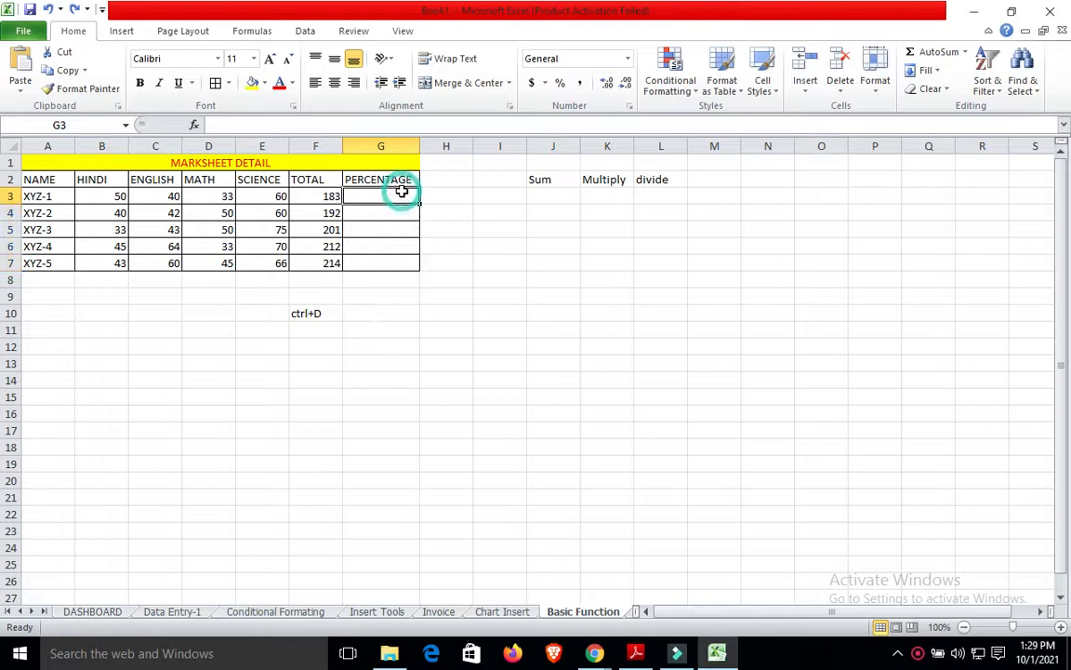
Start trial entries in H4 and G3, then cancel both.
{"action": "left_click", "coordinate": [457, 210]}
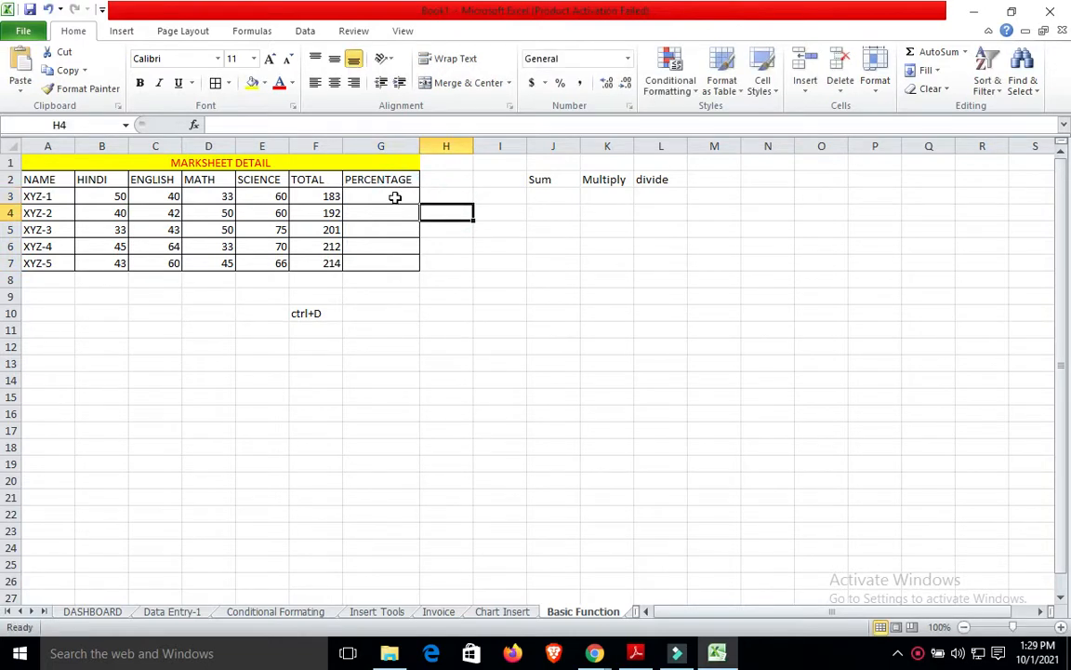
{"action": "type", "text": "="}
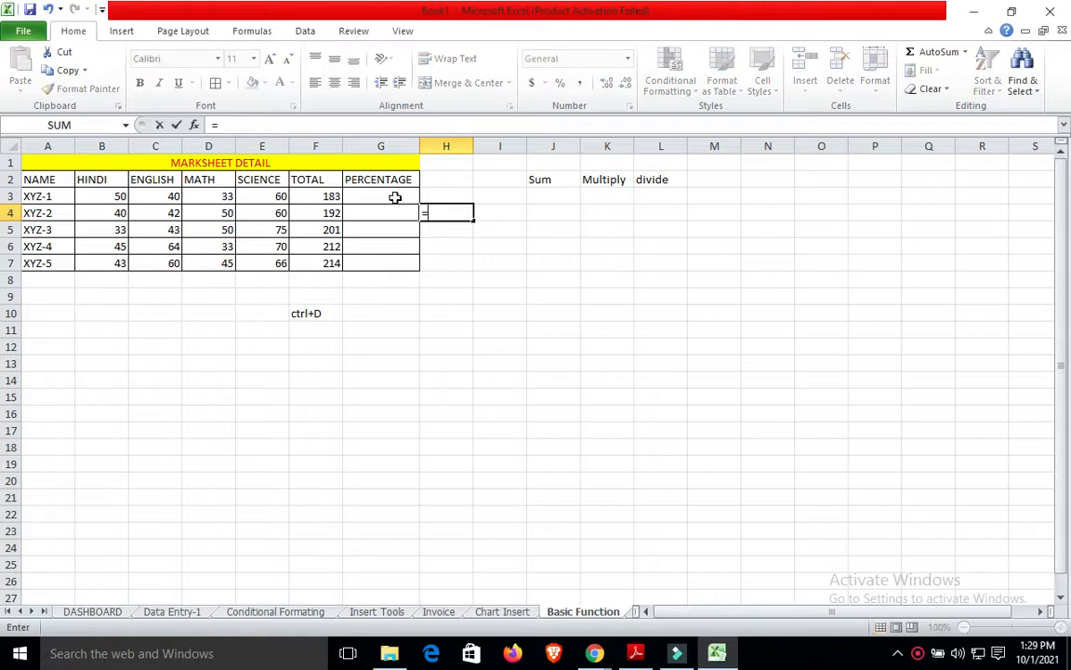
{"action": "left_click", "coordinate": [395, 197]}
{"action": "key", "text": "BackSpace"}
{"action": "key", "text": "BackSpace"}
{"action": "key", "text": "Escape"}
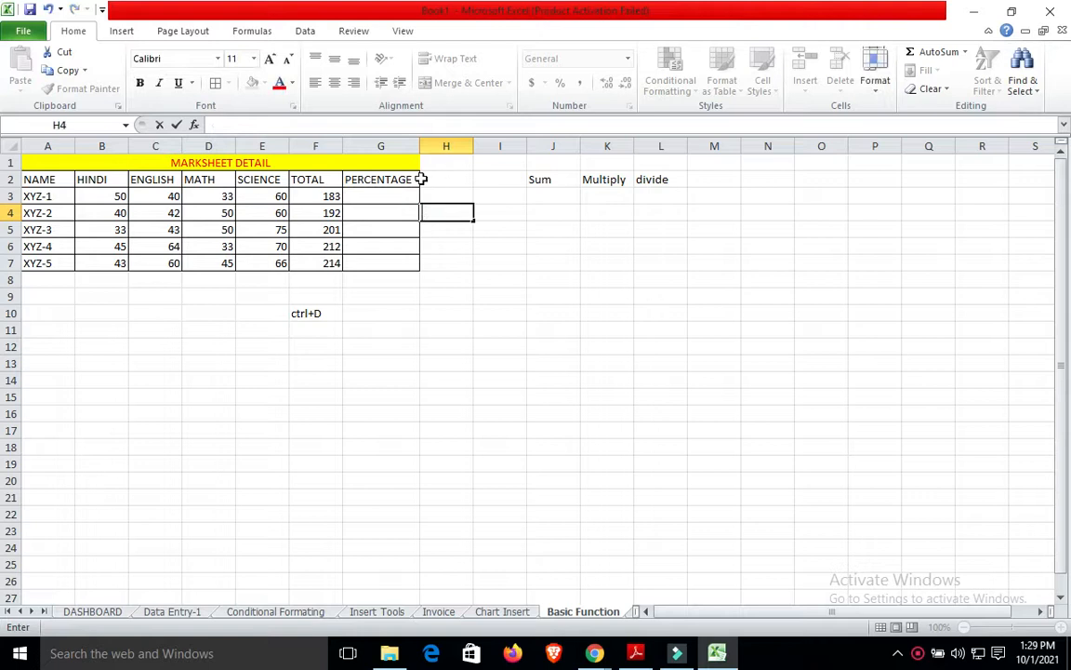
{"action": "left_click", "coordinate": [376, 195]}
{"action": "type", "text": "-"}
{"action": "key", "text": "Escape"}
Re-enter =F3/4 in G3 and fill it down through G7.
{"action": "type", "text": "="}
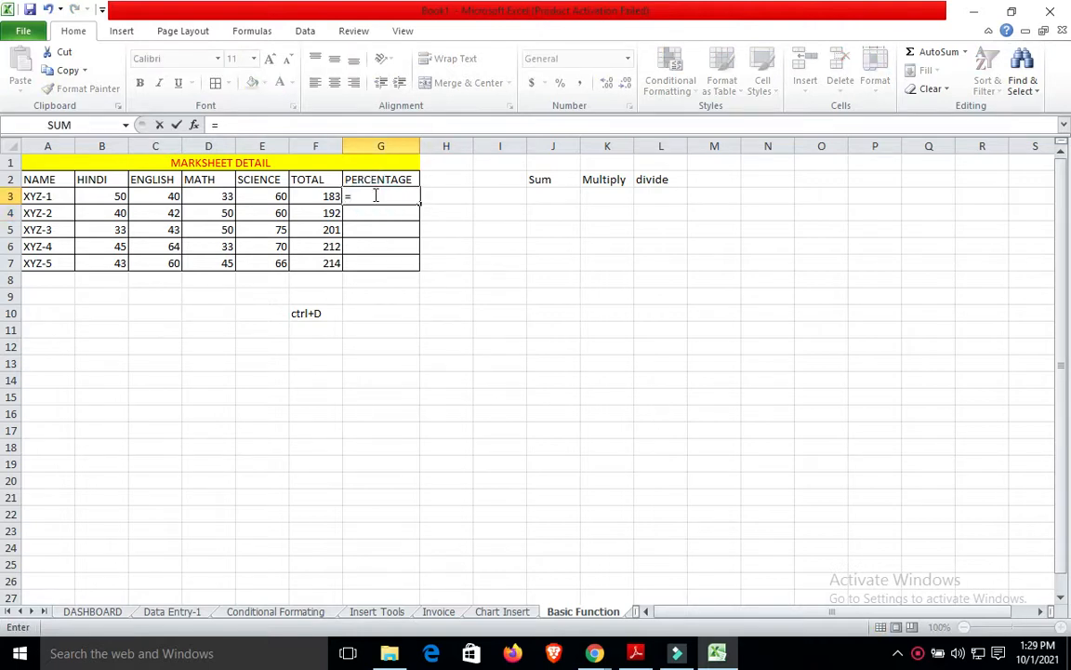
{"action": "left_click", "coordinate": [330, 198]}
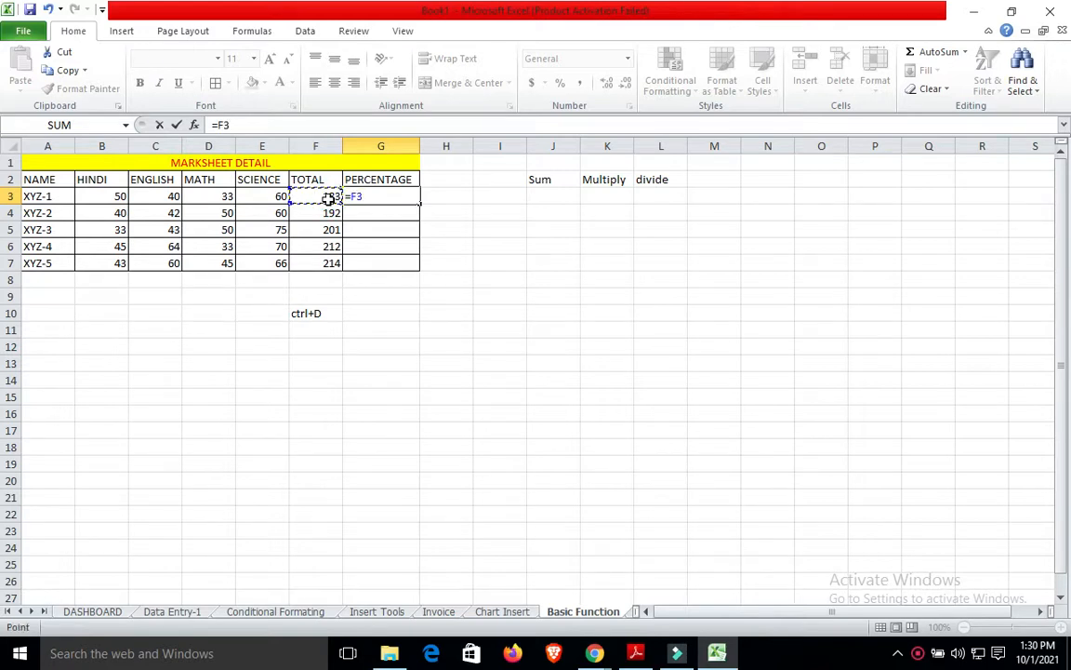
{"action": "type", "text": "/4"}
{"action": "key", "text": "Return"}
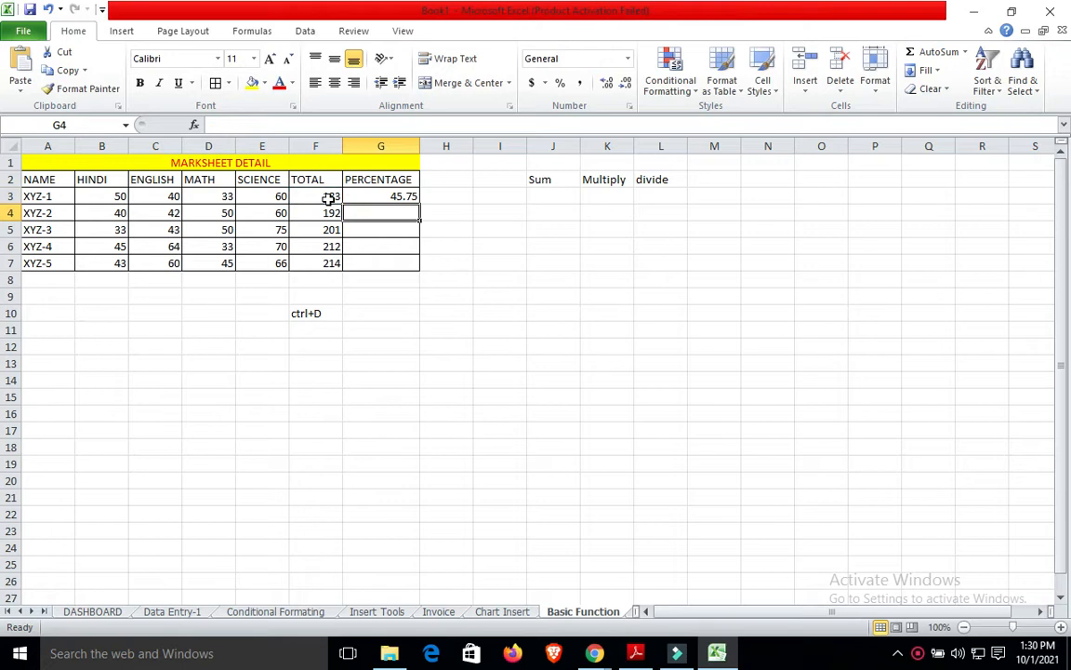
{"action": "left_click_drag", "start_coordinate": [391, 188], "coordinate": [395, 263]}
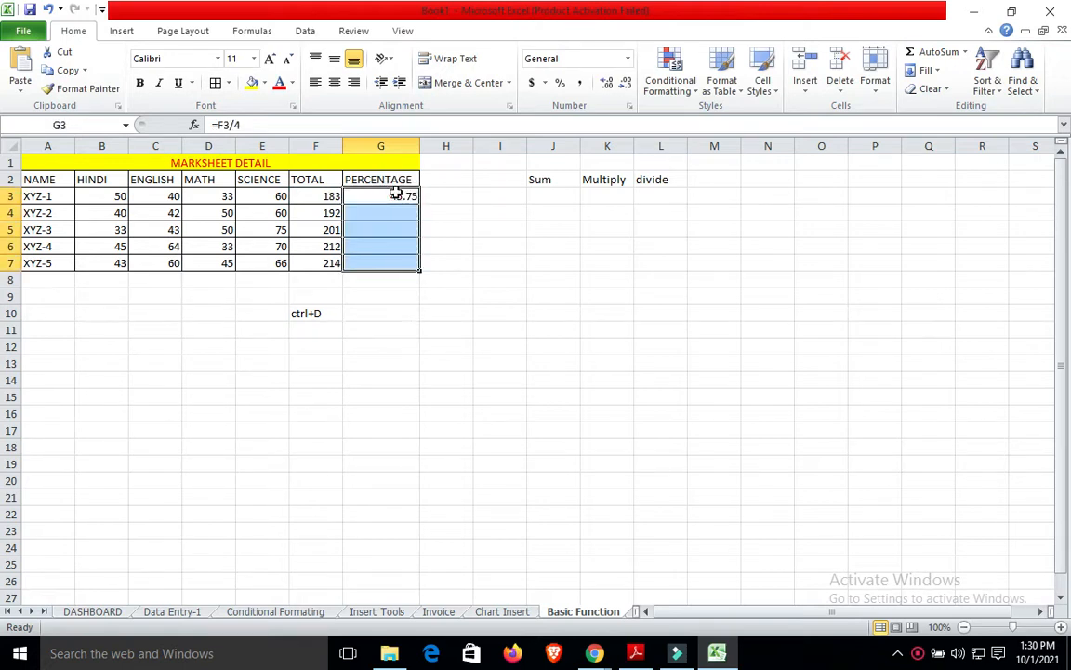
{"action": "key", "text": "ctrl+d"}
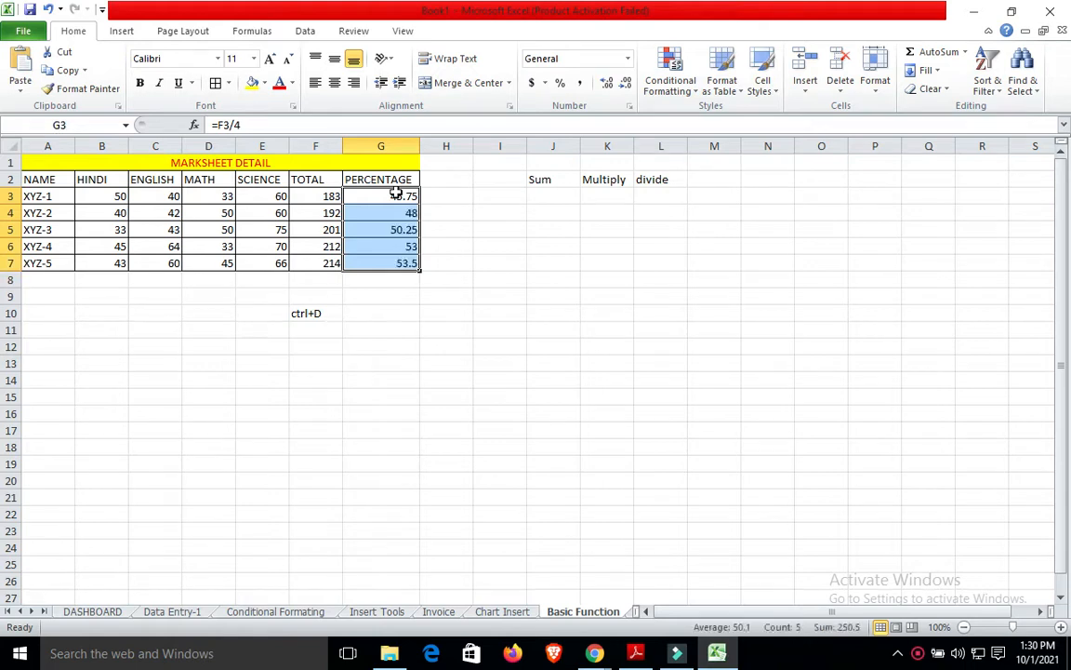
{"action": "left_click", "coordinate": [503, 326]}
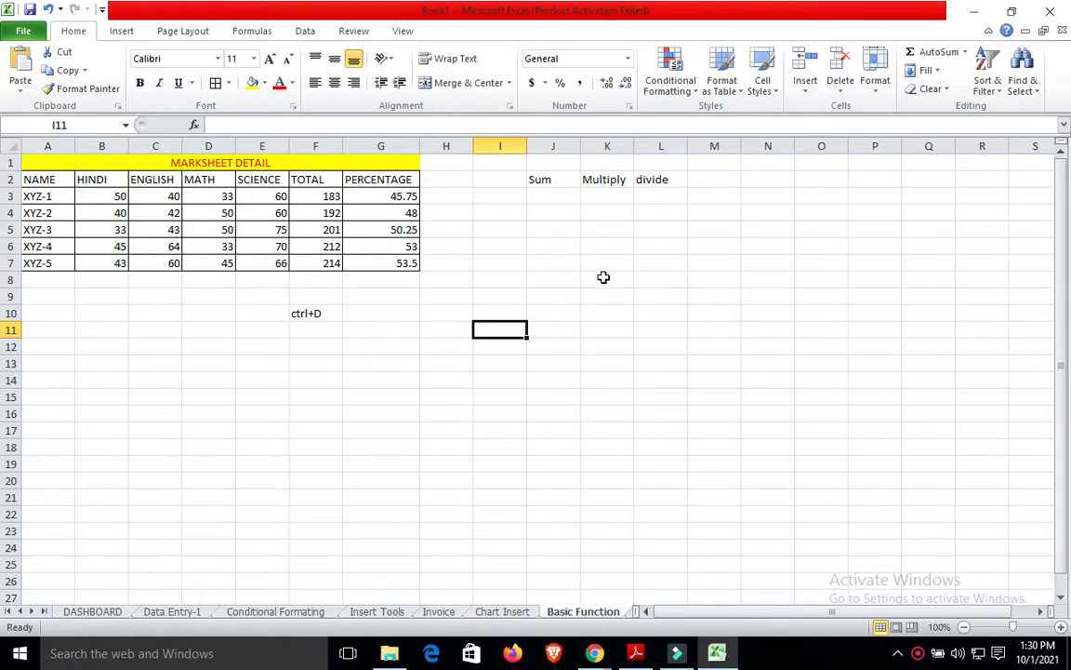
Undo the fill-down and the G3 formula, leaving G3:G7 empty.
{"action": "left_click", "coordinate": [409, 197]}
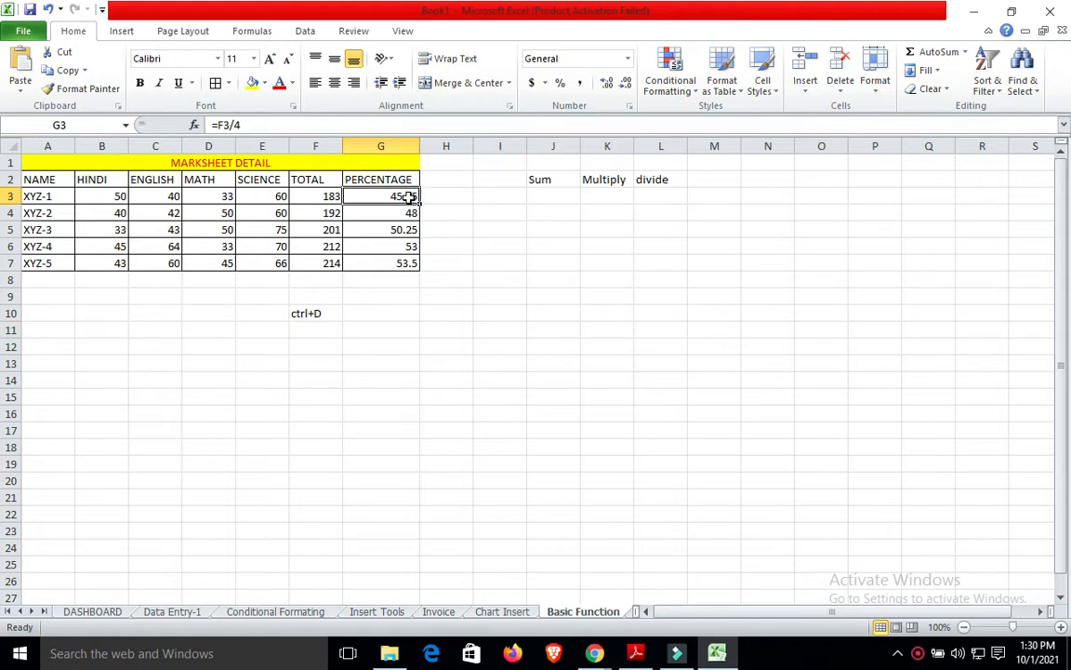
{"action": "key", "text": "ctrl+z"}
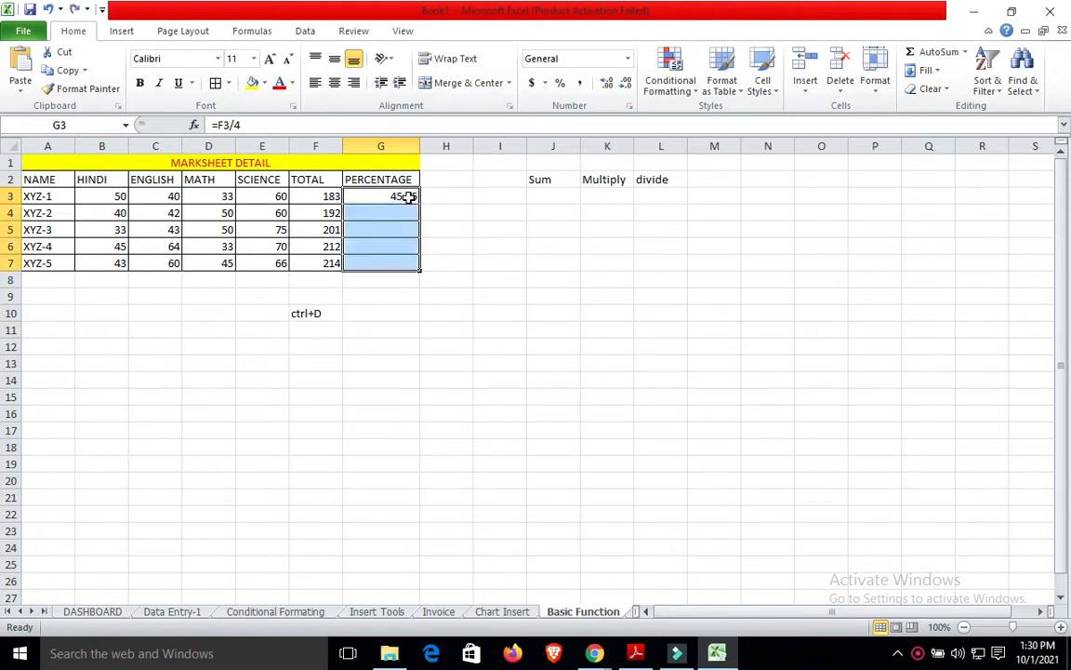
{"action": "key", "text": "ctrl+z"}
{"action": "left_click_drag", "start_coordinate": [496, 224], "coordinate": [412, 196]}
{"action": "left_click", "coordinate": [413, 196]}
{"action": "left_click", "coordinate": [413, 196]}
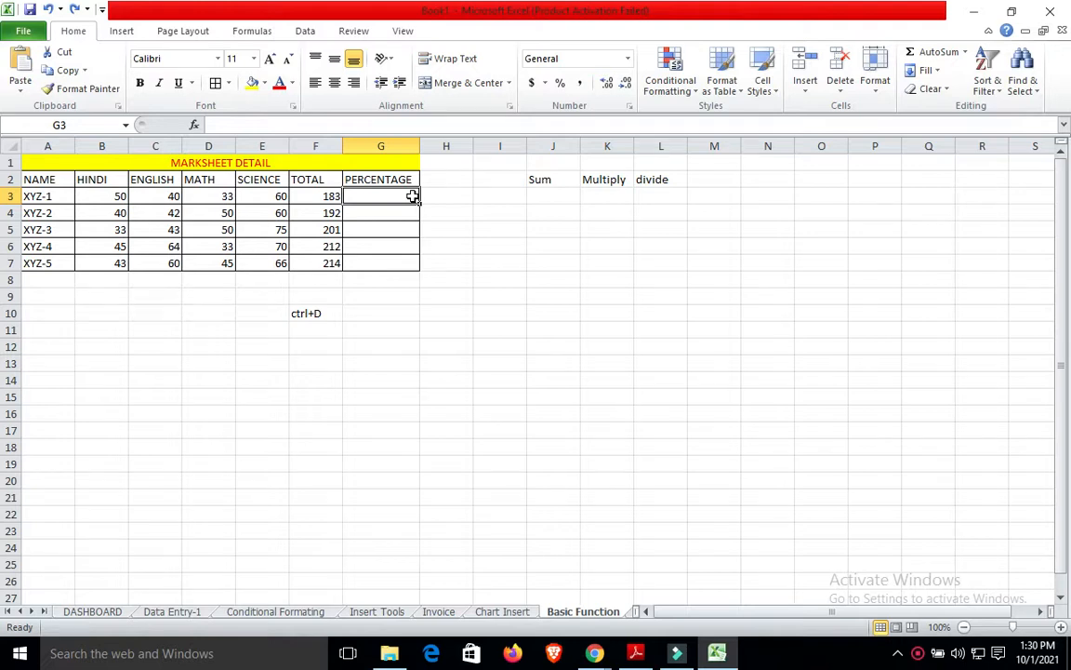
Enter 5000 in I5 and 5% in J5.
{"action": "left_click", "coordinate": [505, 224]}
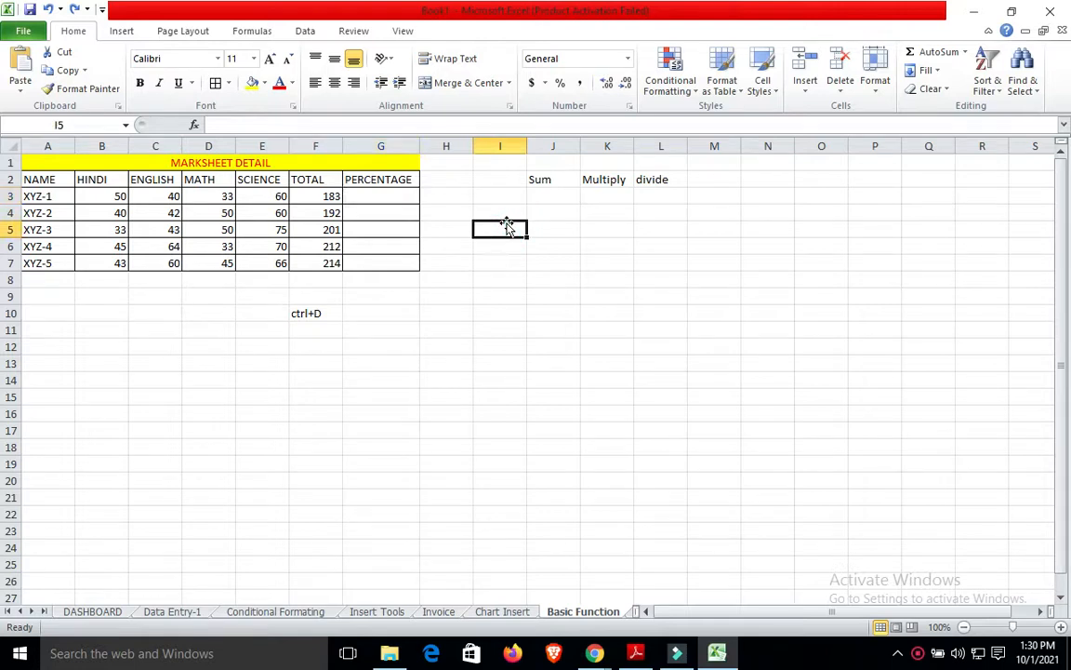
{"action": "type", "text": "5000"}
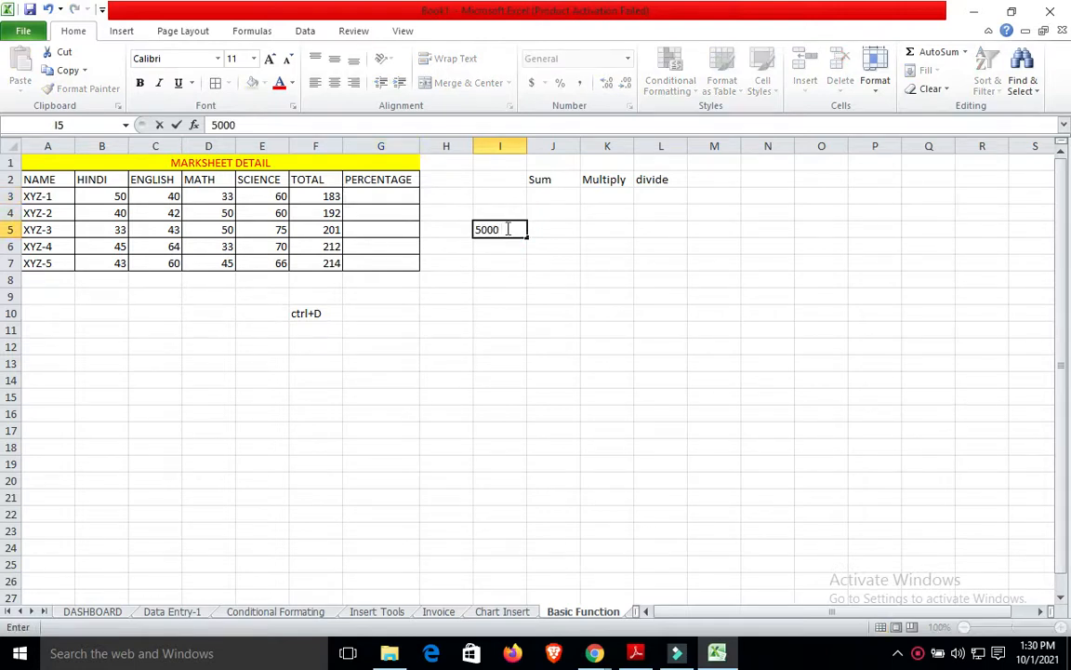
{"action": "left_click", "coordinate": [561, 229]}
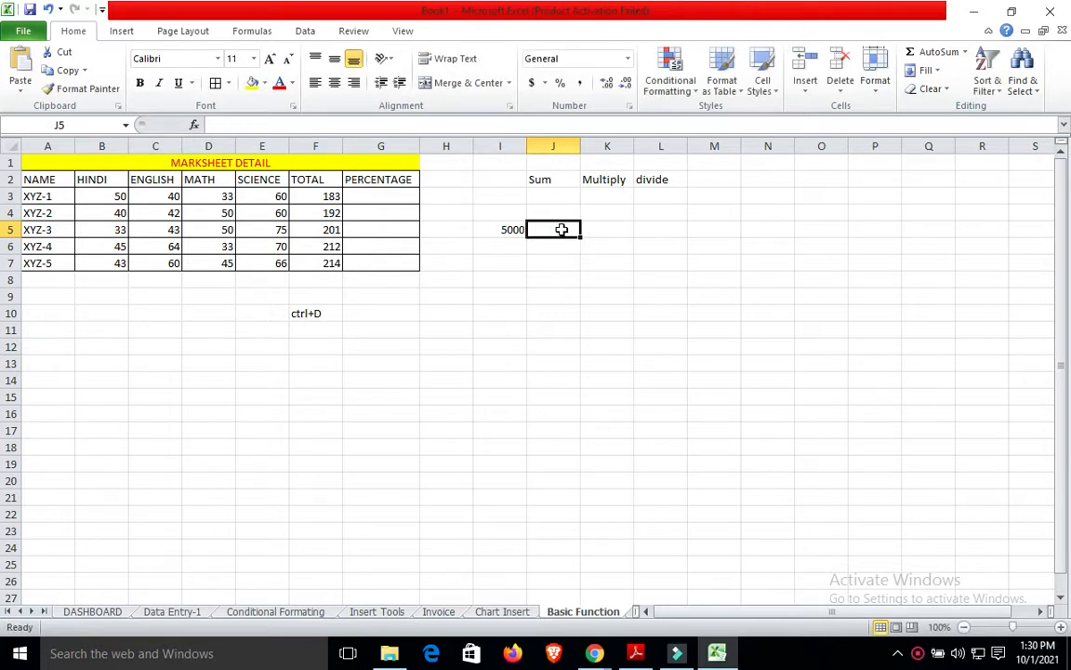
{"action": "type", "text": "5%"}
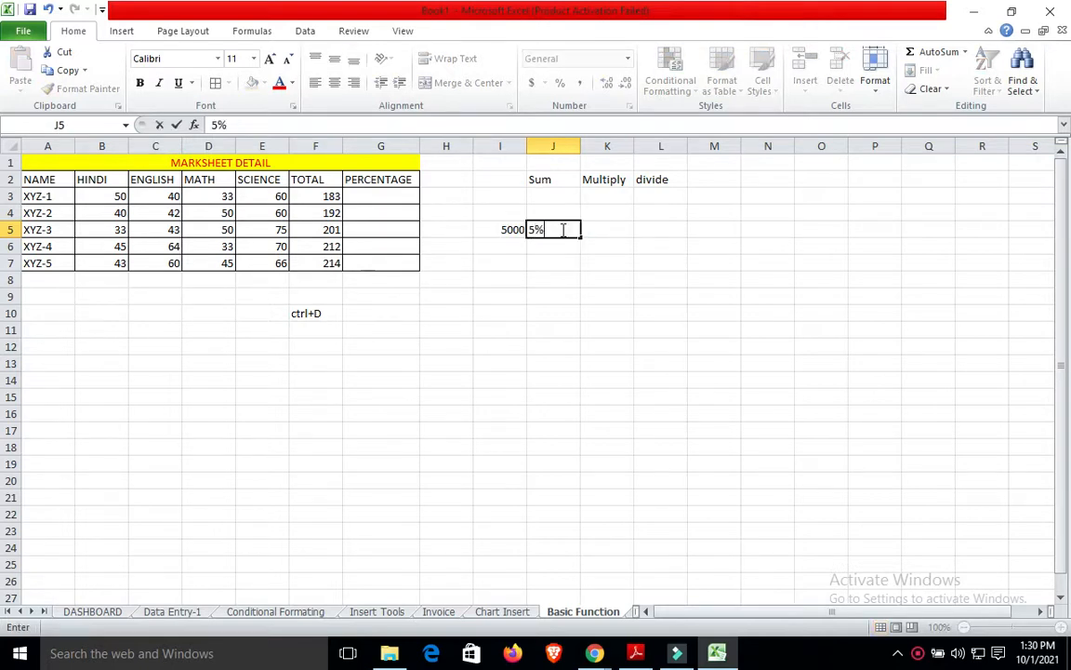
{"action": "left_click", "coordinate": [618, 228]}
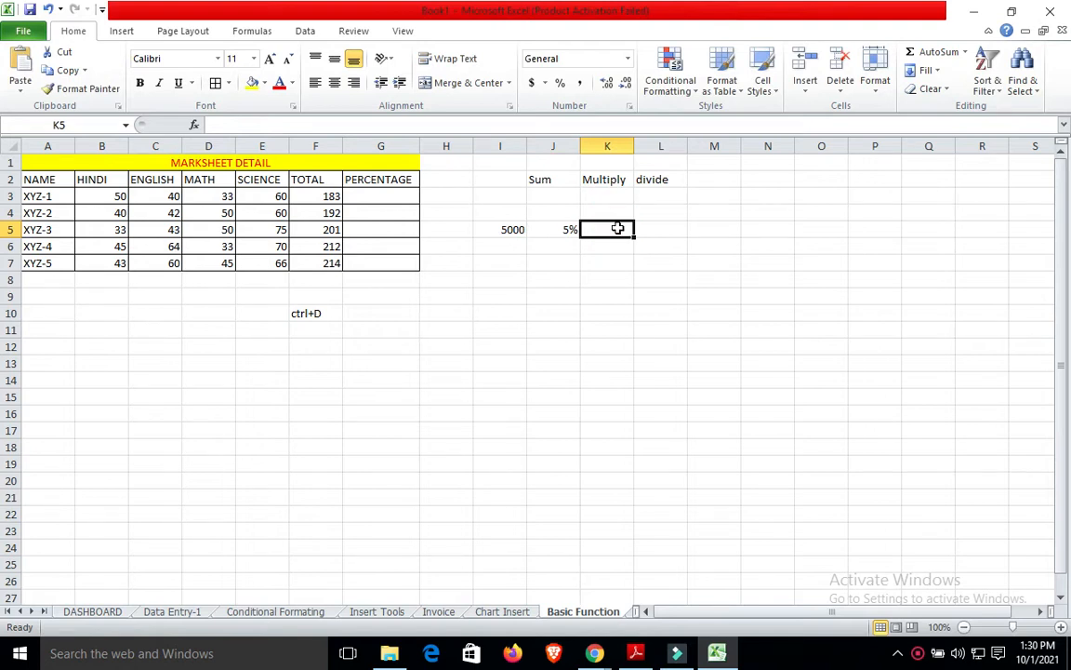
Enter =I5*5/100 in K5 so it shows 250.
{"action": "type", "text": "="}
{"action": "left_click", "coordinate": [513, 231]}
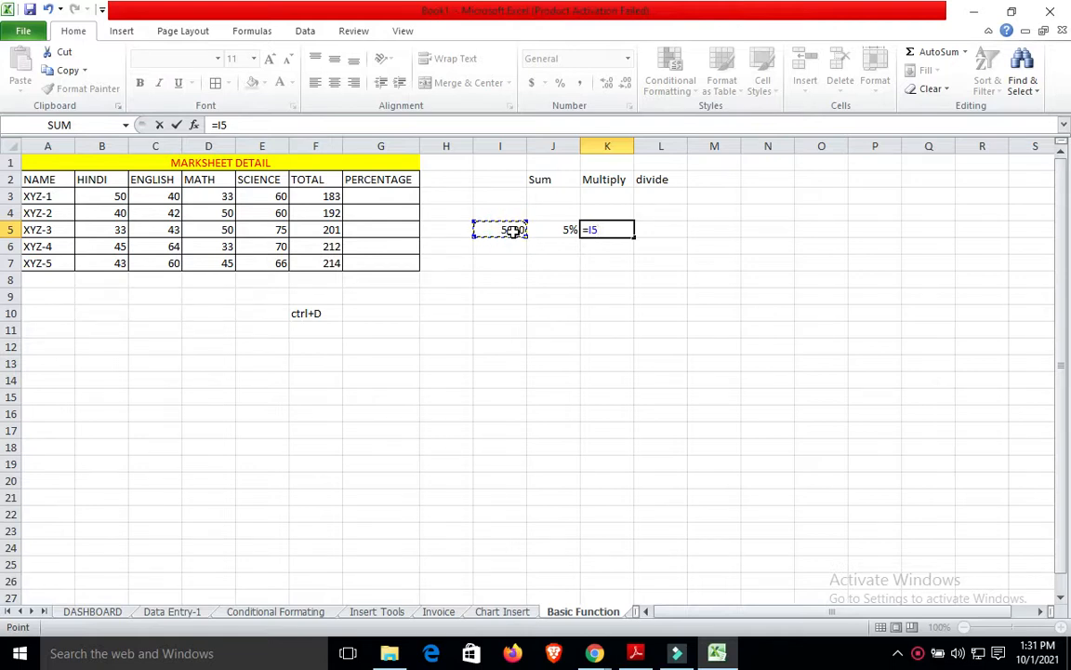
{"action": "type", "text": "8"}
{"action": "key", "text": "BackSpace"}
{"action": "type", "text": "*5/100"}
{"action": "key", "text": "Return"}
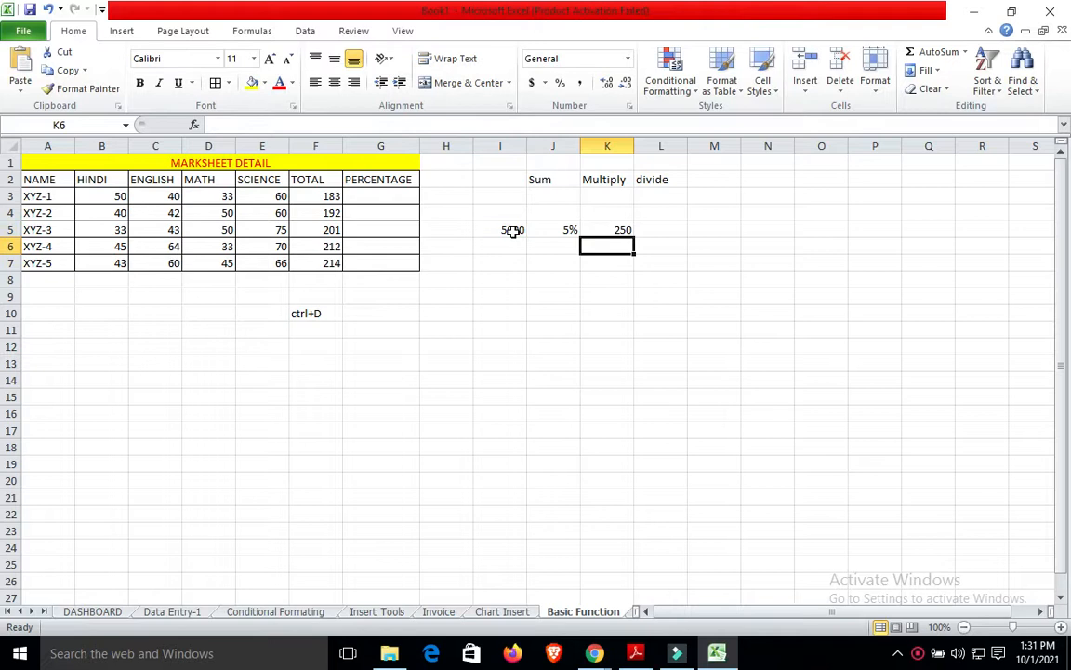
Compare K5's formula with the 5000 in I5, then select K5:K11.
{"action": "left_click", "coordinate": [615, 230]}
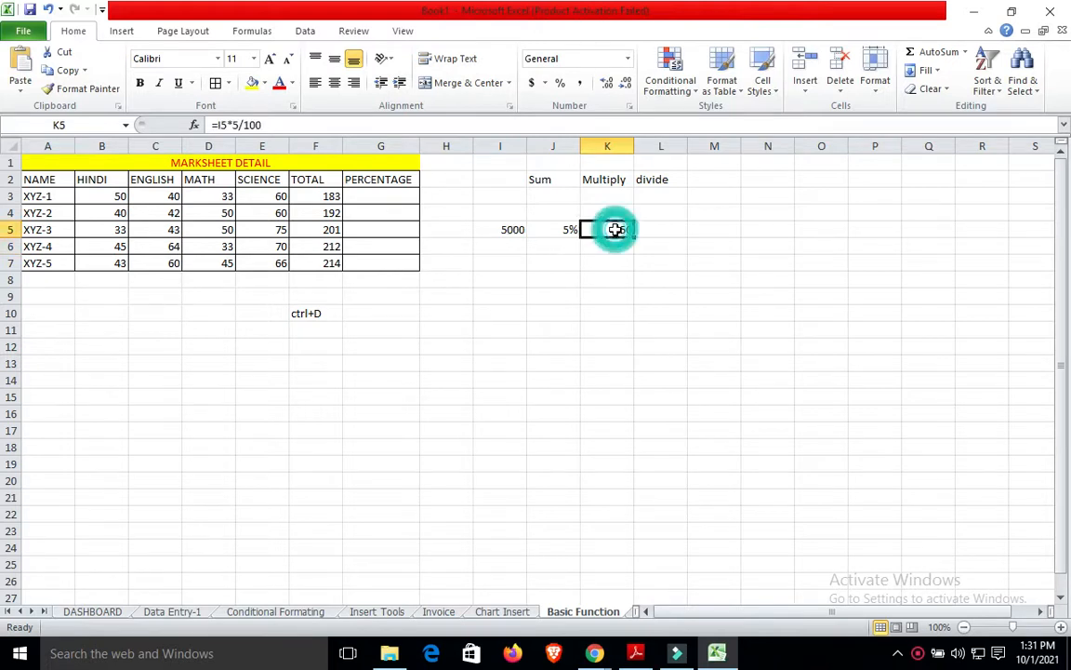
{"action": "left_click", "coordinate": [511, 241]}
{"action": "left_click", "coordinate": [513, 230]}
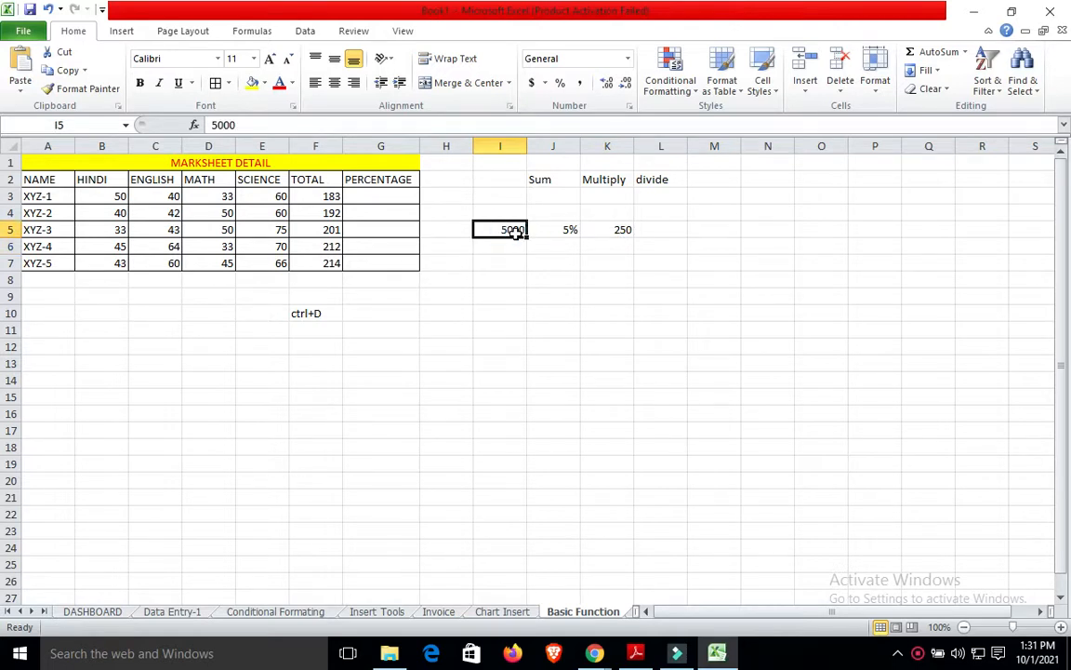
{"action": "left_click", "coordinate": [591, 229]}
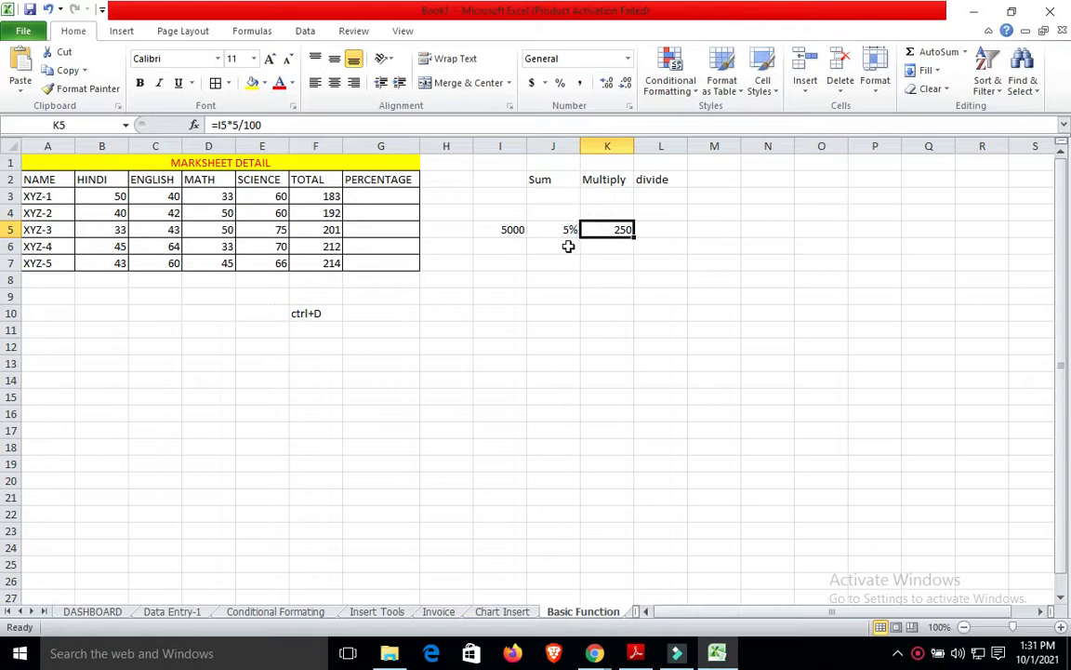
{"action": "left_click", "coordinate": [517, 231]}
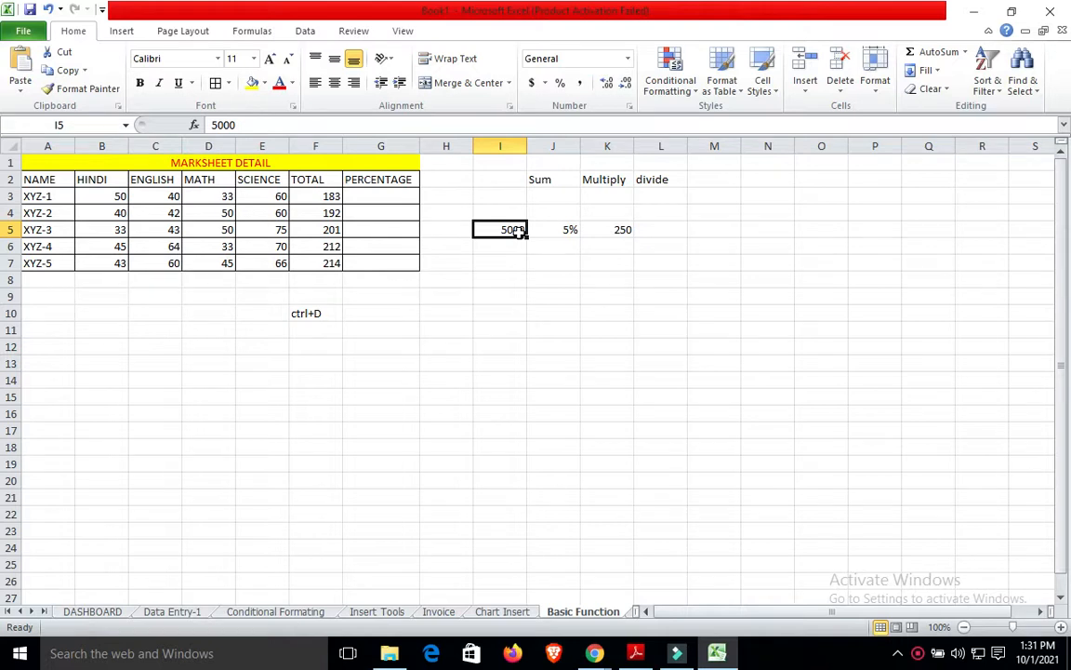
{"action": "left_click", "coordinate": [622, 229]}
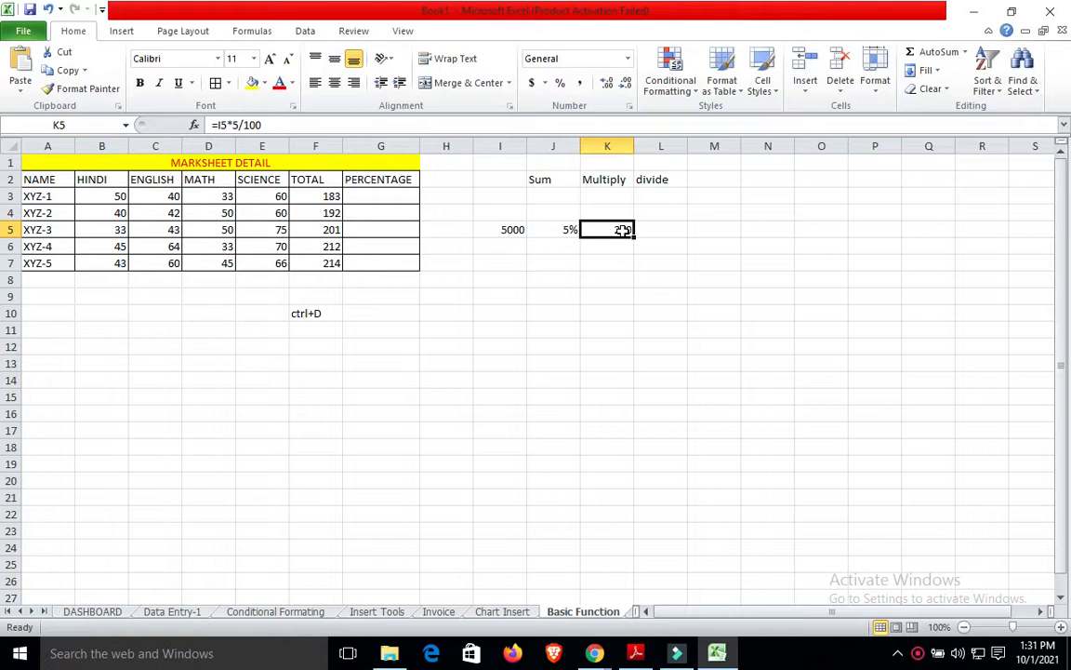
{"action": "left_click_drag", "start_coordinate": [622, 234], "coordinate": [621, 330]}
Fill the 5% formula down to K11 and enter 6000 and 10000 in I6 and I7.
{"action": "key", "text": "ctrl+d"}
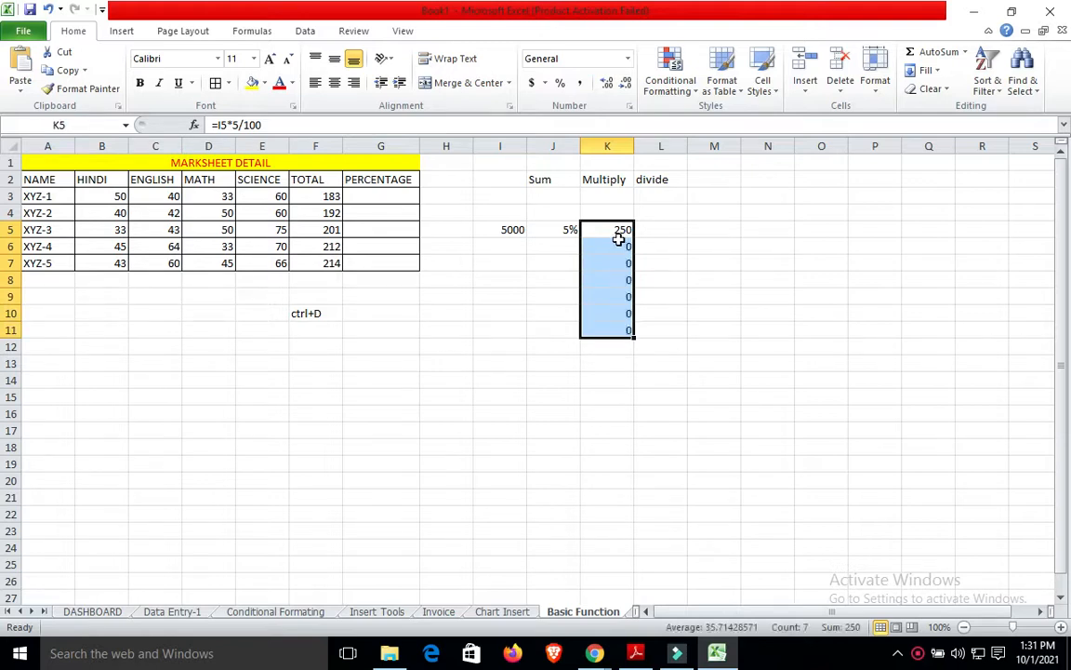
{"action": "left_click", "coordinate": [519, 247]}
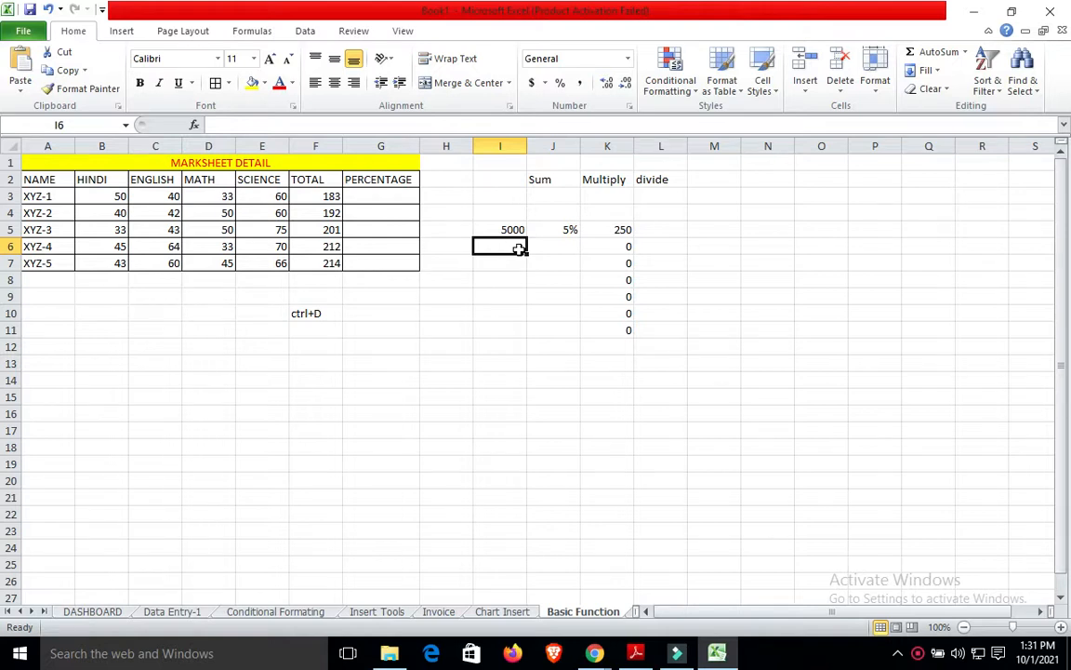
{"action": "type", "text": "6000"}
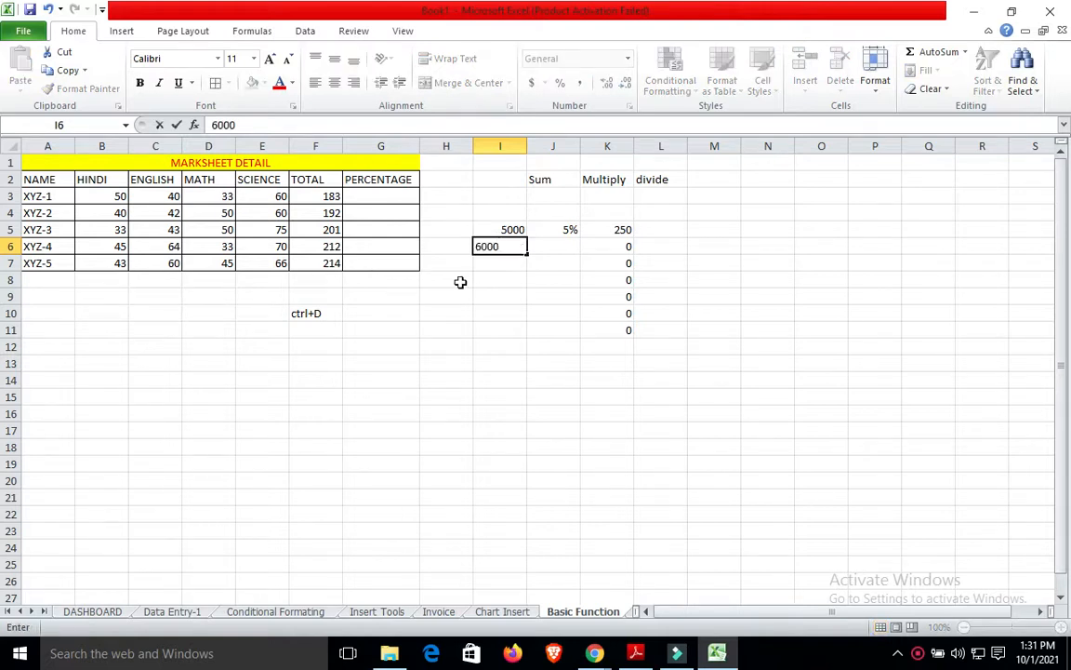
{"action": "left_click", "coordinate": [451, 299]}
{"action": "left_click", "coordinate": [516, 263]}
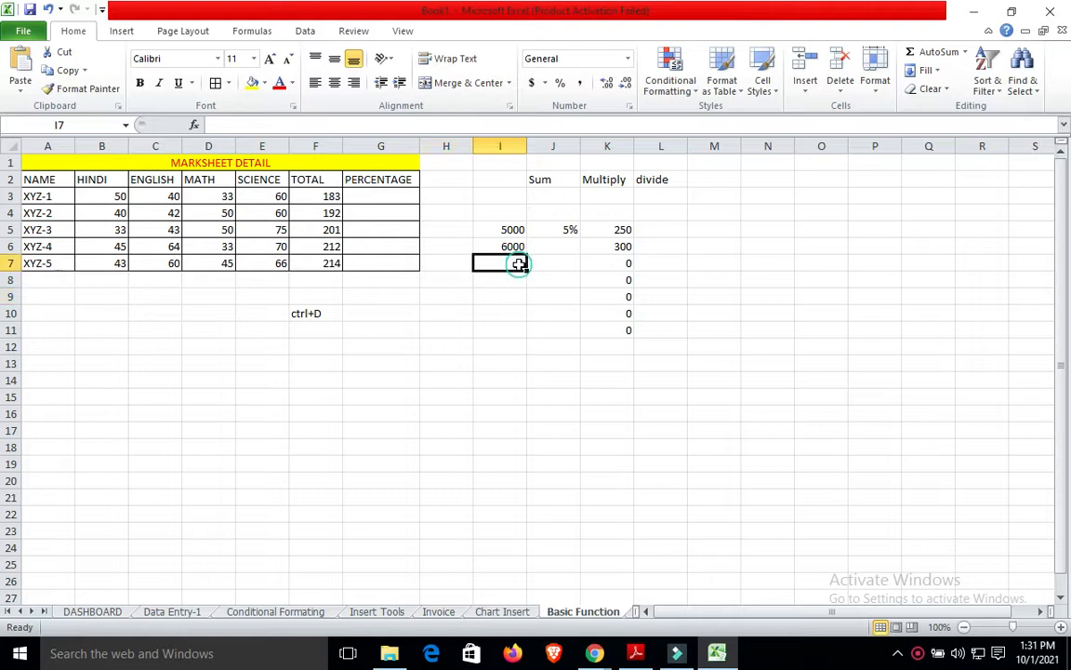
{"action": "type", "text": "1000"}
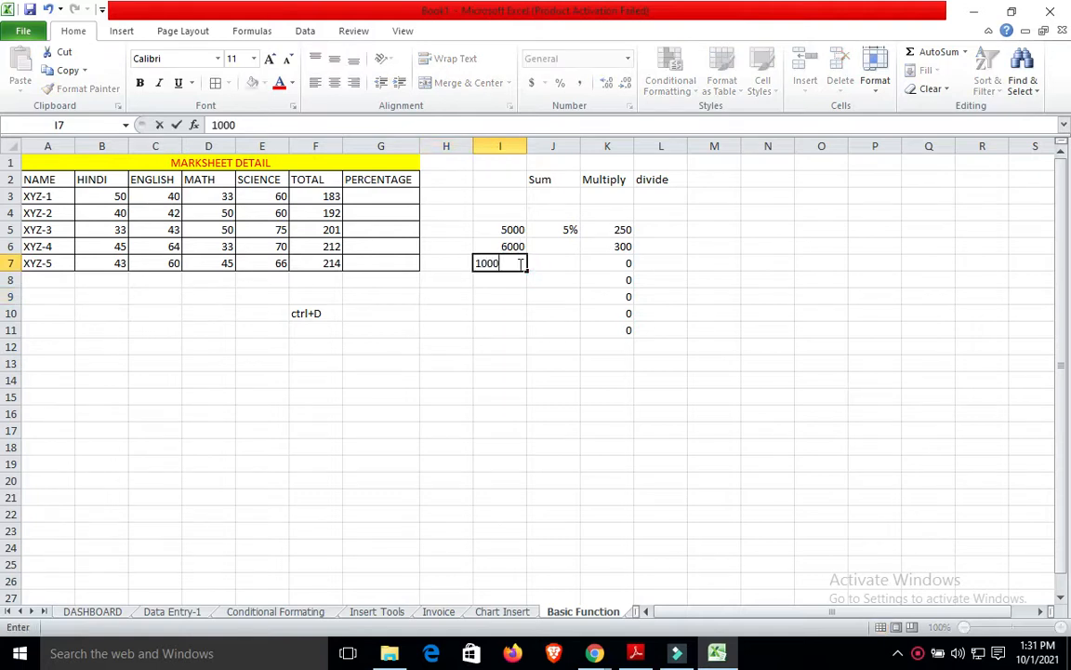
{"action": "type", "text": "0"}
{"action": "left_click", "coordinate": [476, 311]}
Enter 1000 and 700 in I8 and I9, giving 50 and 35 in column K.
{"action": "left_click", "coordinate": [510, 280]}
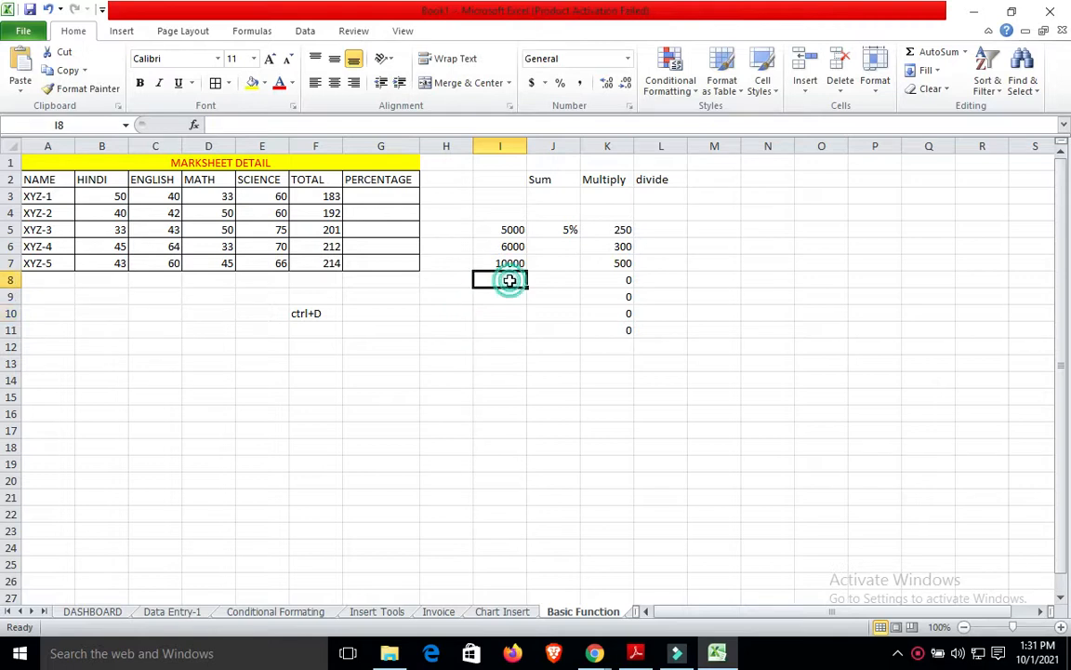
{"action": "type", "text": "1000"}
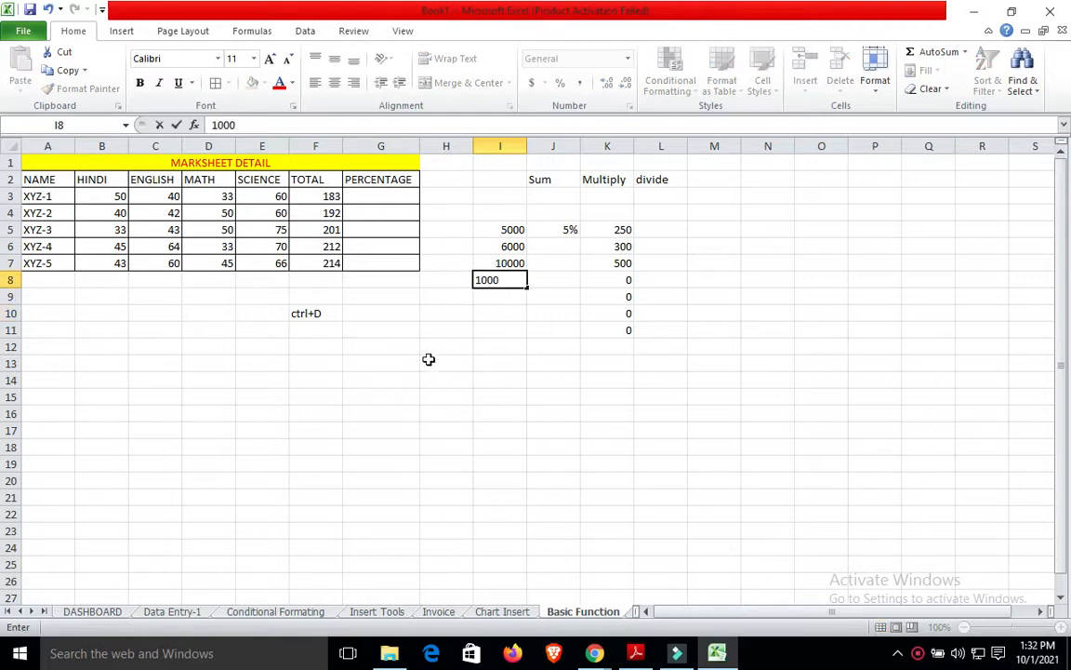
{"action": "left_click", "coordinate": [428, 361]}
{"action": "left_click", "coordinate": [511, 311]}
{"action": "left_click", "coordinate": [519, 295]}
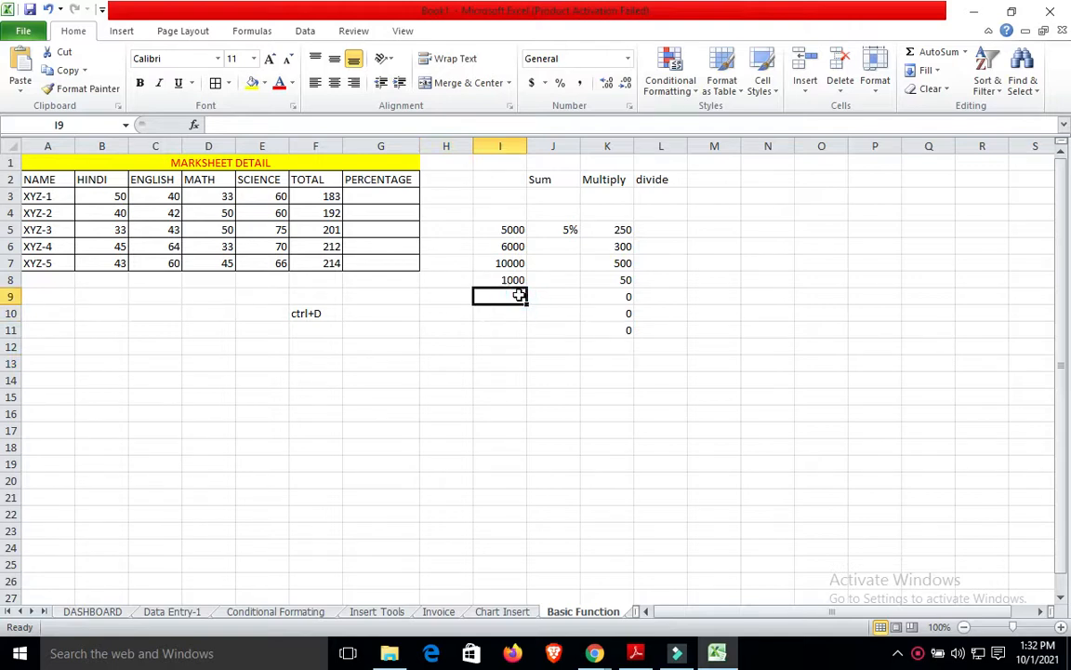
{"action": "type", "text": "700"}
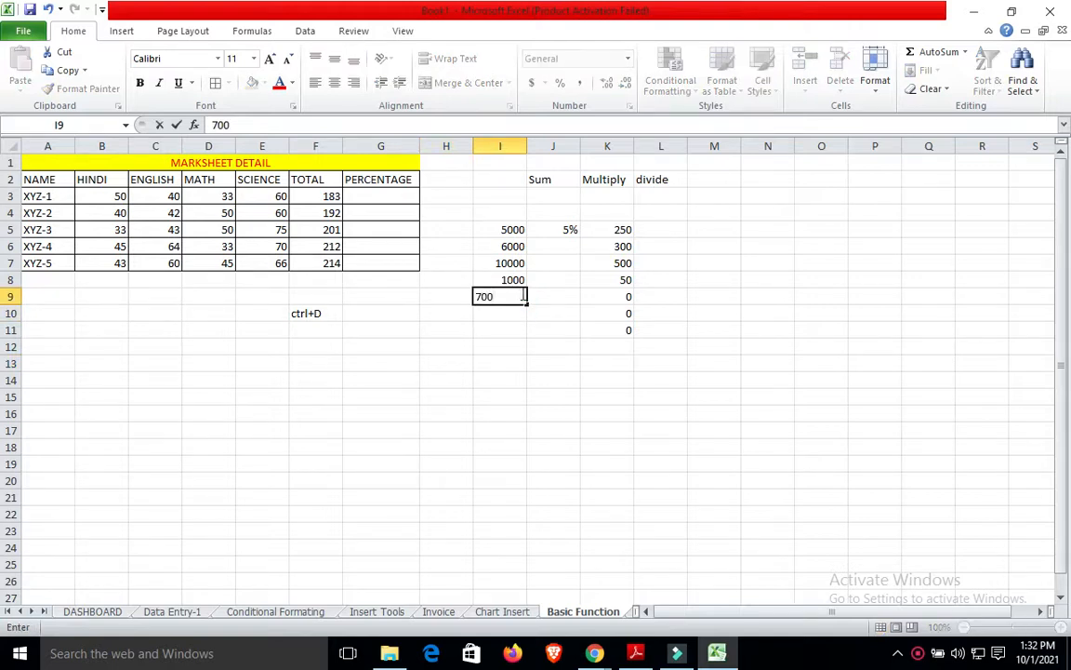
{"action": "left_click", "coordinate": [729, 296]}
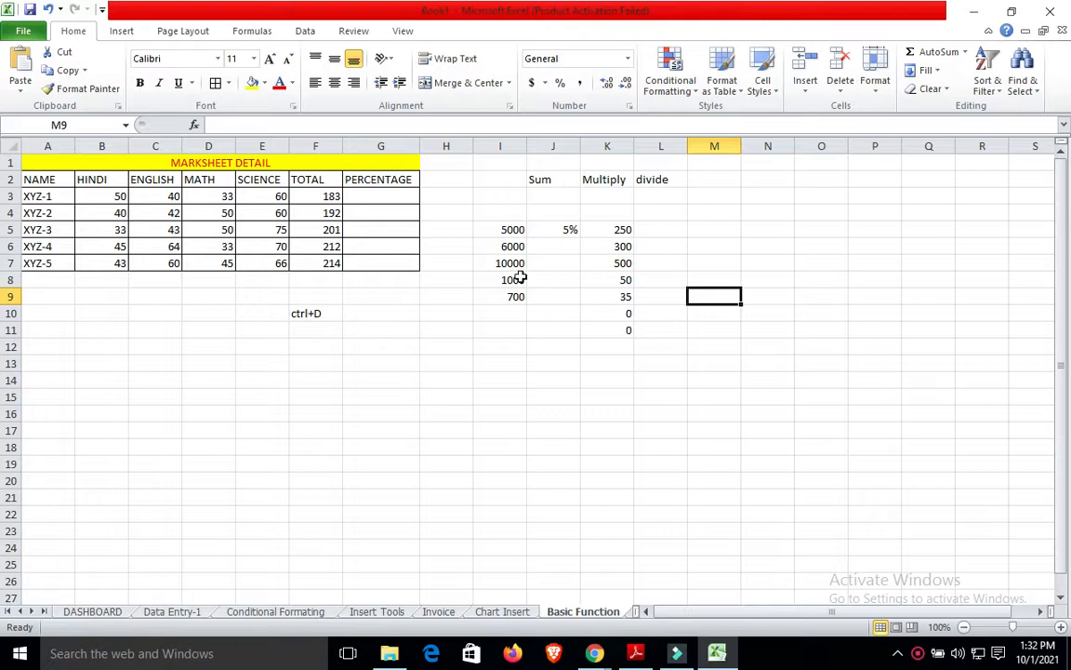
{"action": "left_click", "coordinate": [515, 247]}
{"action": "left_click", "coordinate": [513, 261]}
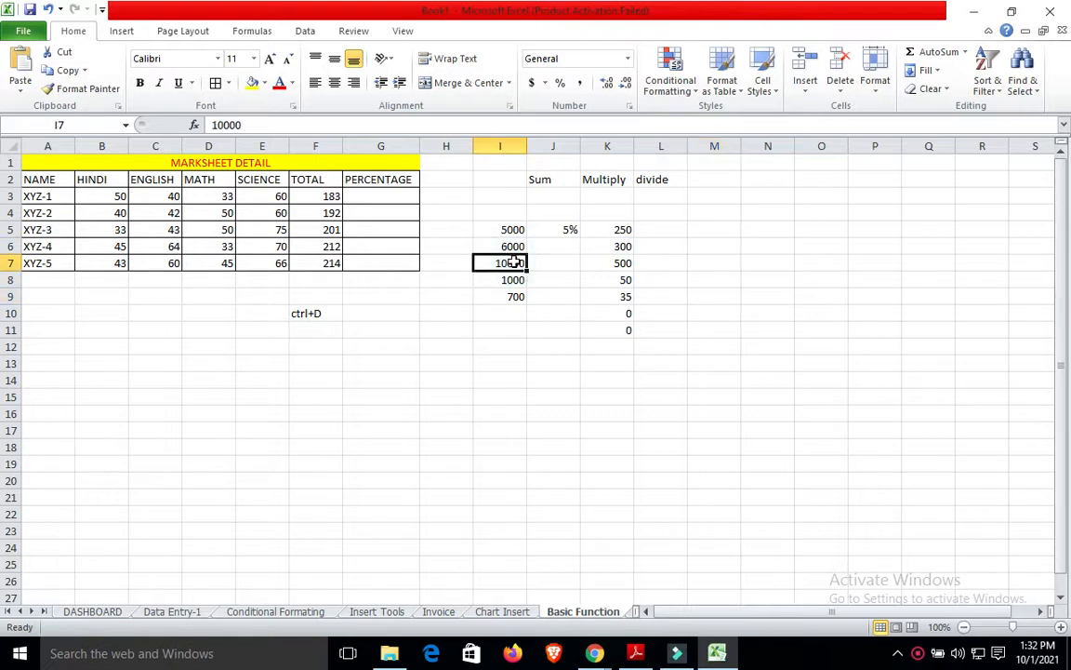
Undo the earlier amounts and refill K5's 5% formula down column K to K12.
{"action": "left_click", "coordinate": [623, 229]}
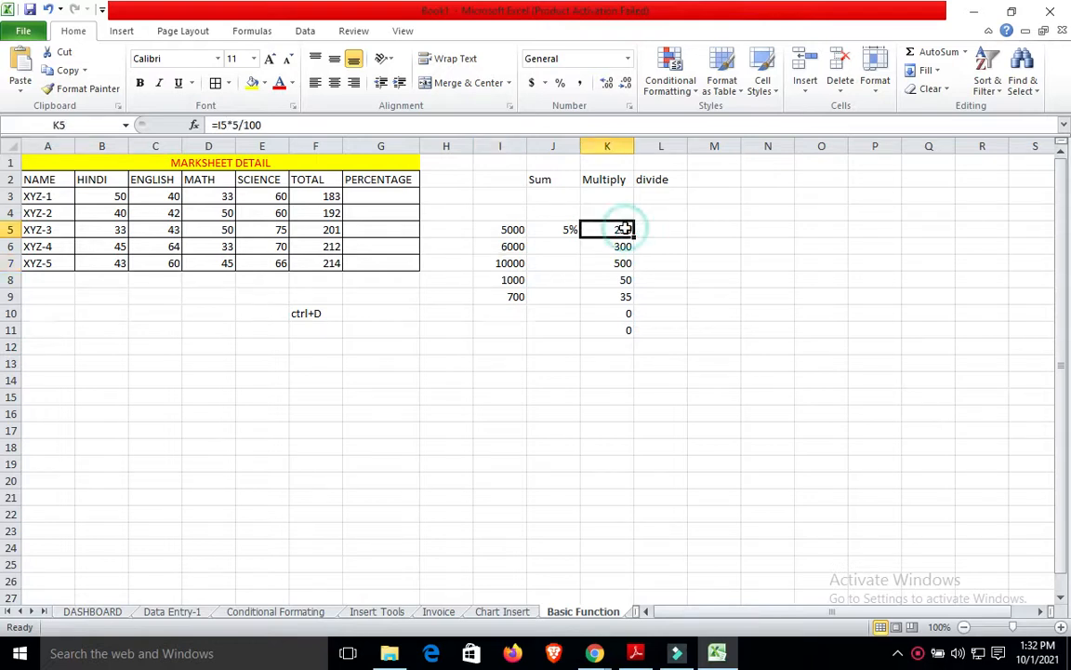
{"action": "key", "text": "ctrl+z"}
{"action": "key", "text": "ctrl+z"}
{"action": "key", "text": "ctrl+z"}
{"action": "key", "text": "ctrl+z"}
{"action": "key", "text": "ctrl+z"}
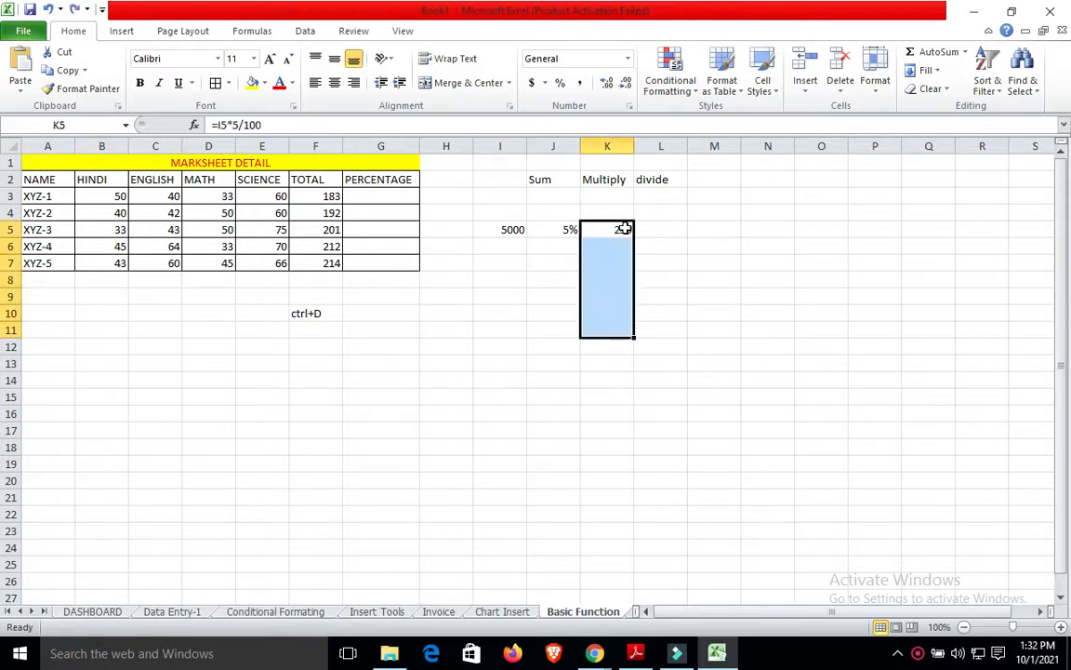
{"action": "left_click", "coordinate": [689, 258]}
{"action": "left_click", "coordinate": [614, 228]}
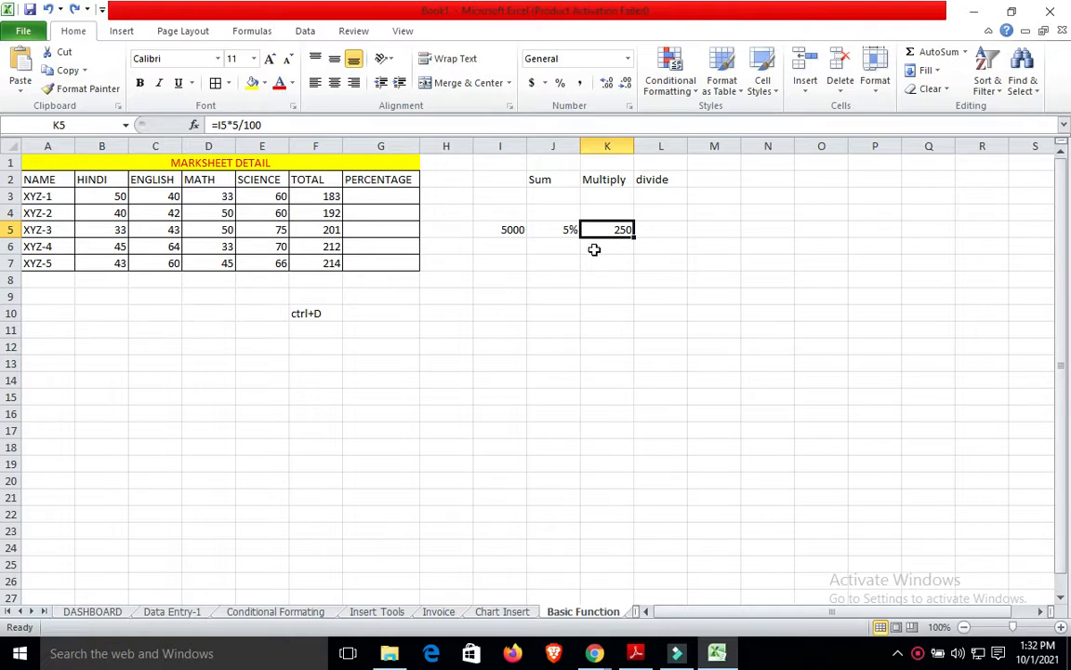
{"action": "left_click_drag", "start_coordinate": [648, 281], "coordinate": [621, 237]}
{"action": "left_click", "coordinate": [622, 236]}
{"action": "key", "text": "shift+Down"}
{"action": "key", "text": "shift+Down"}
{"action": "key", "text": "shift+Down"}
{"action": "key", "text": "shift+Down"}
{"action": "key", "text": "shift+Down"}
{"action": "key", "text": "shift+Down"}
{"action": "key", "text": "shift+Down"}
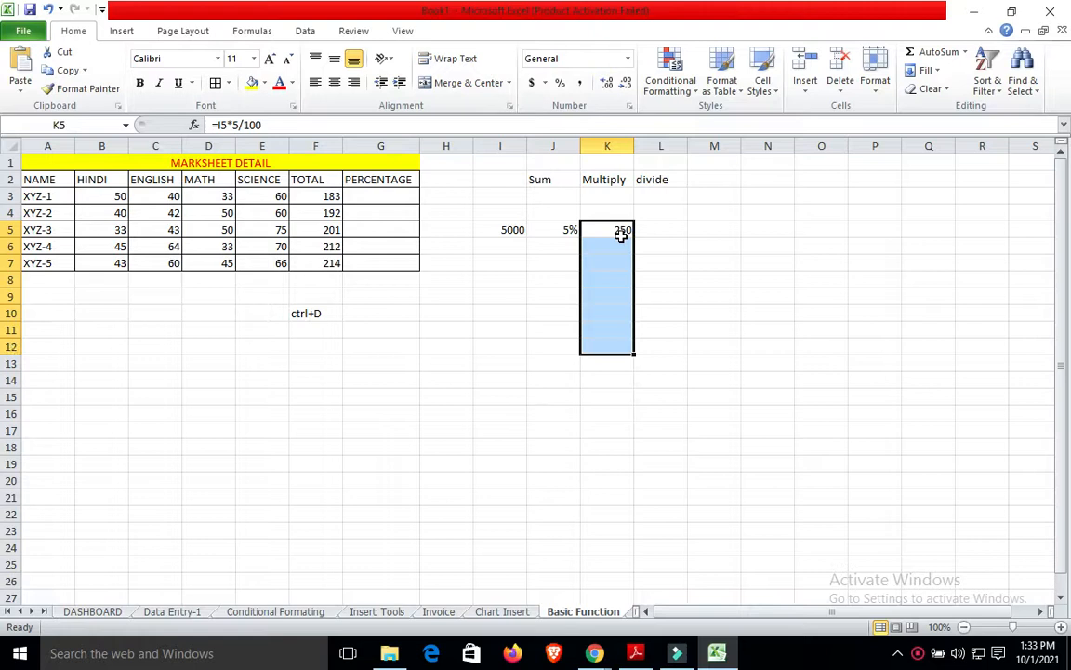
{"action": "key", "text": "ctrl+d"}
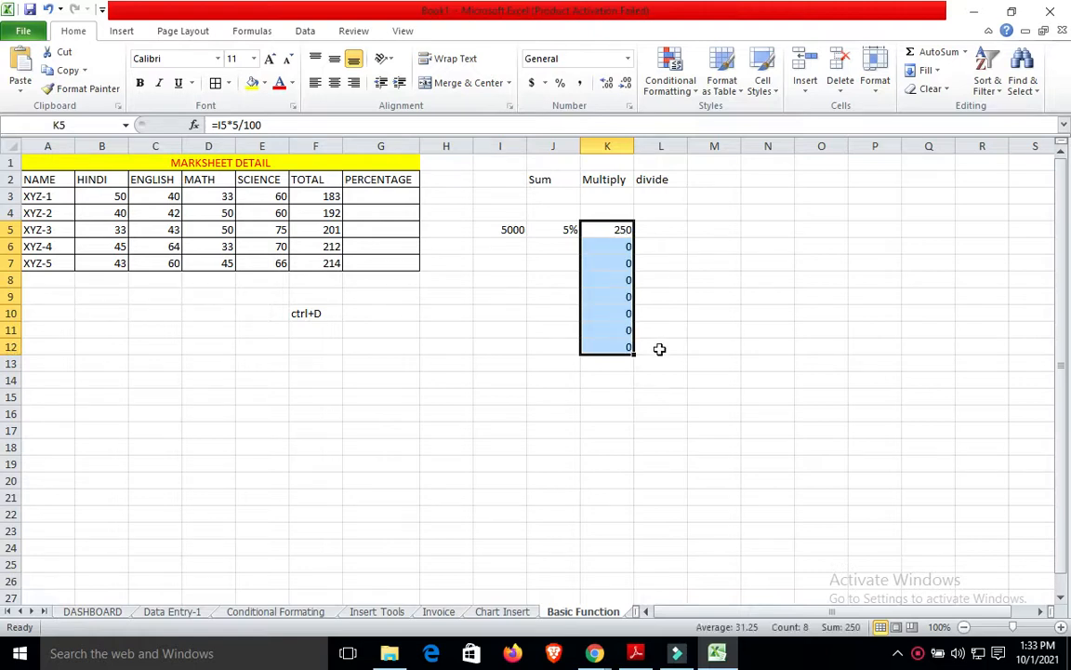
{"action": "left_click", "coordinate": [510, 257]}
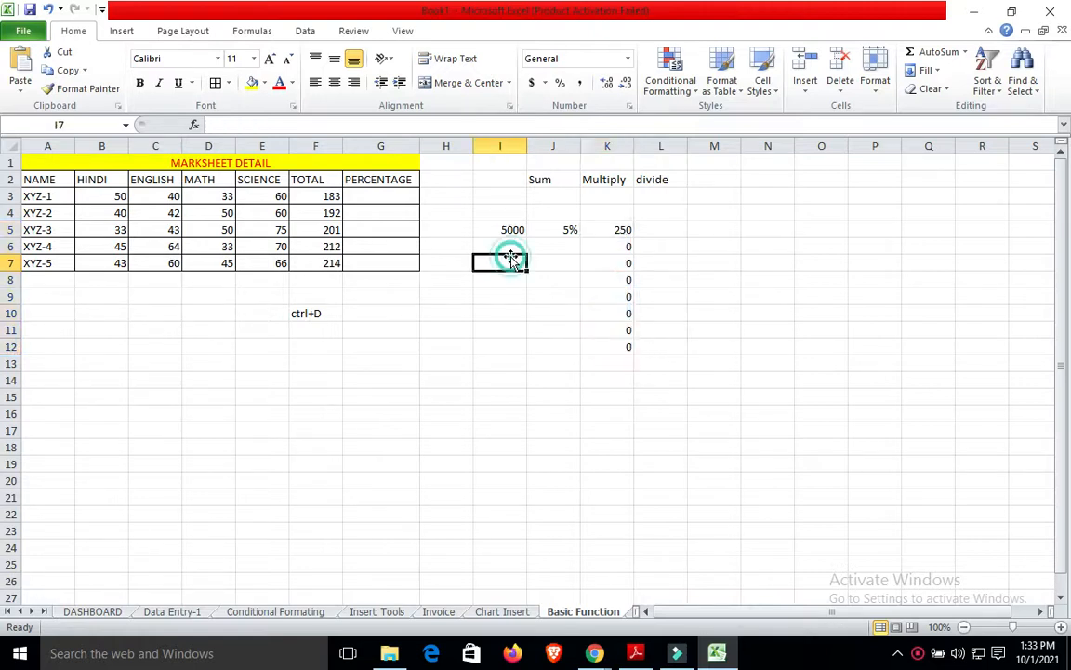
Enter 1000, 25000 and 3000 in I6:I8, producing 50, 1250 and 150.
{"action": "left_click", "coordinate": [513, 245]}
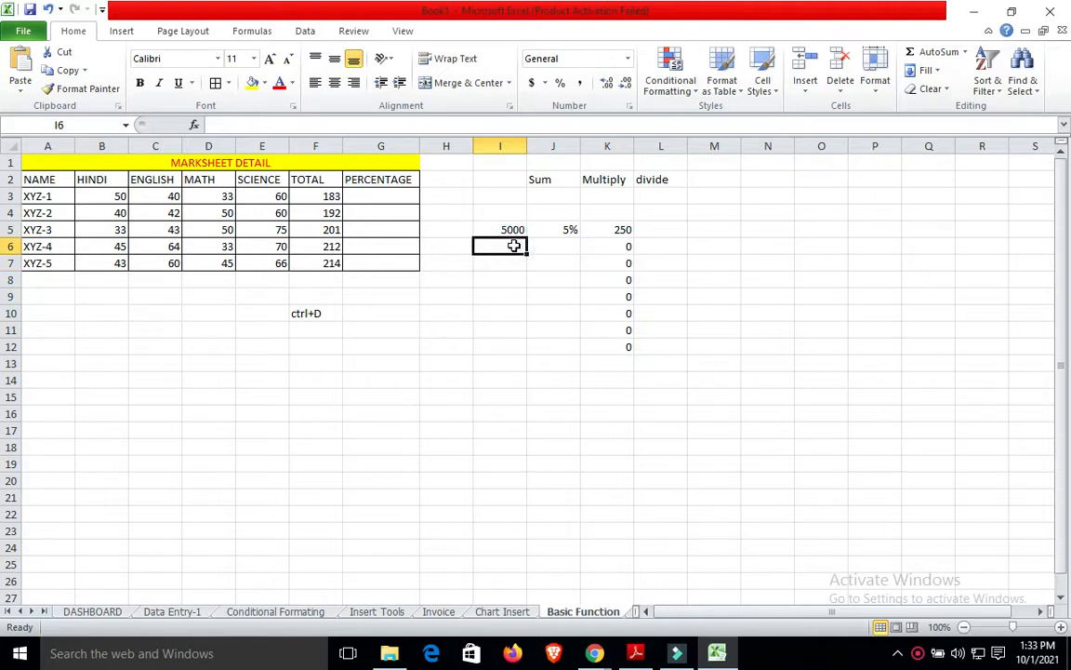
{"action": "type", "text": "1000"}
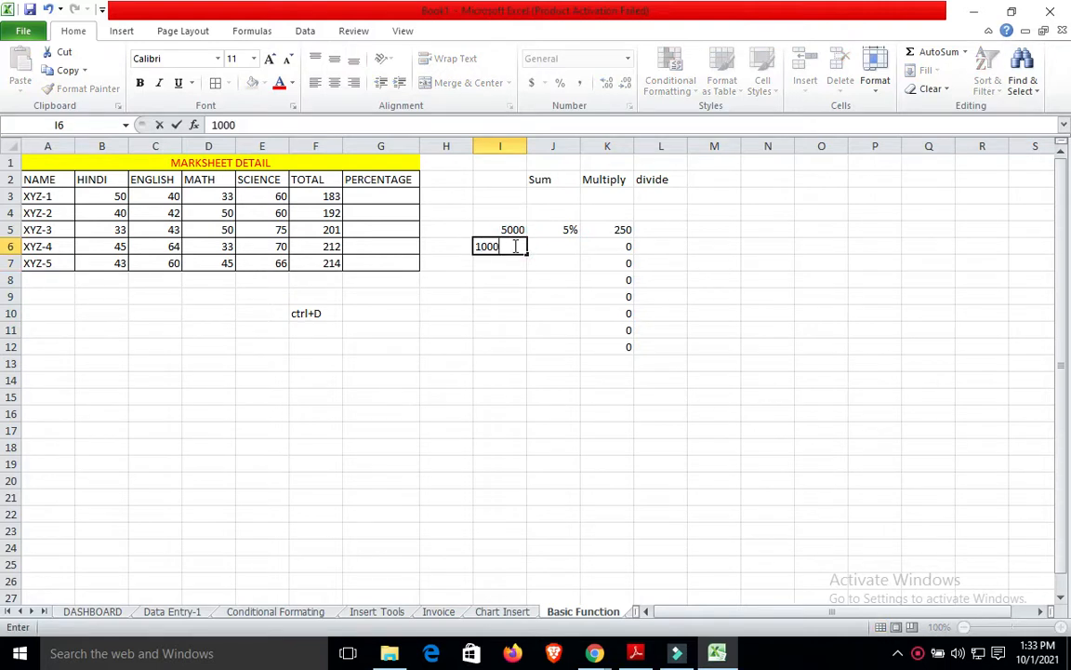
{"action": "left_click", "coordinate": [462, 307]}
{"action": "left_click", "coordinate": [516, 261]}
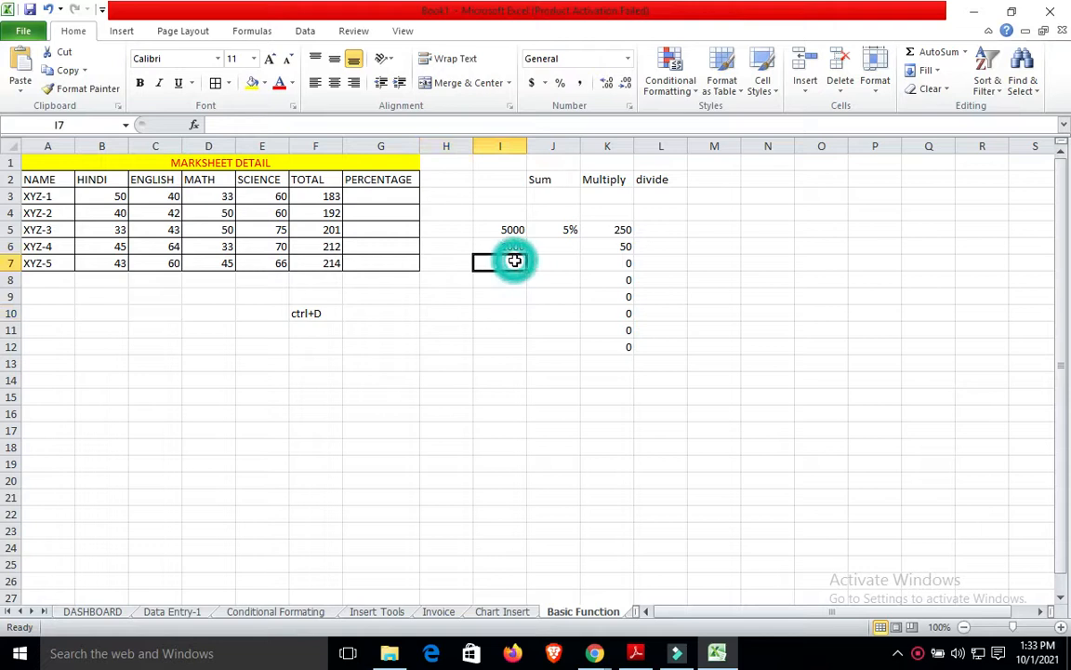
{"action": "type", "text": "25000"}
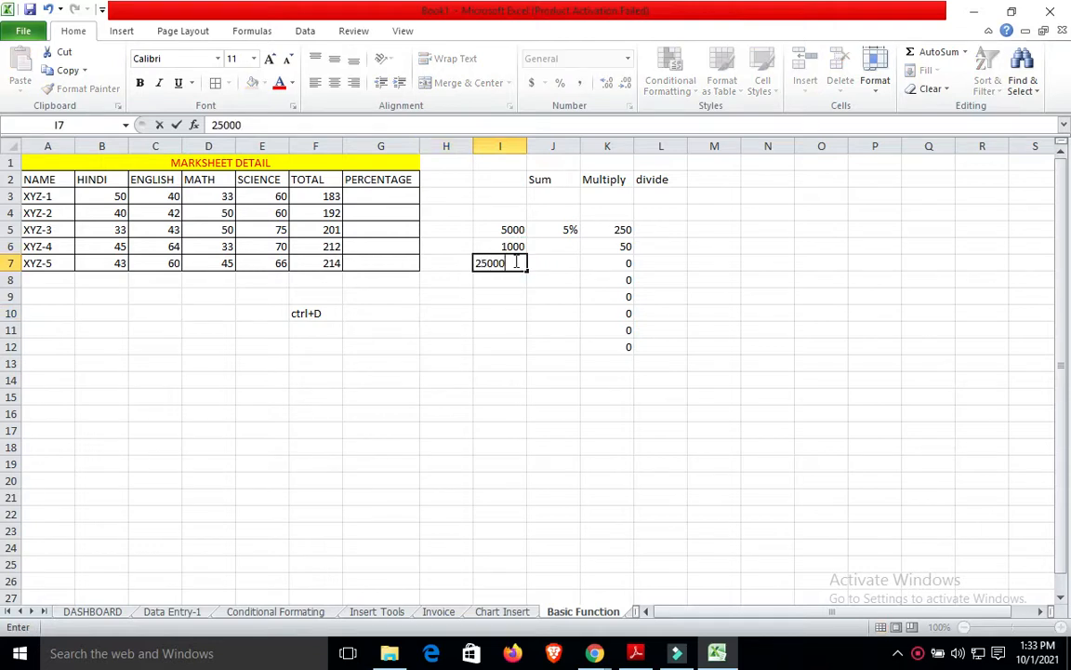
{"action": "left_click", "coordinate": [498, 337]}
{"action": "left_click", "coordinate": [511, 288]}
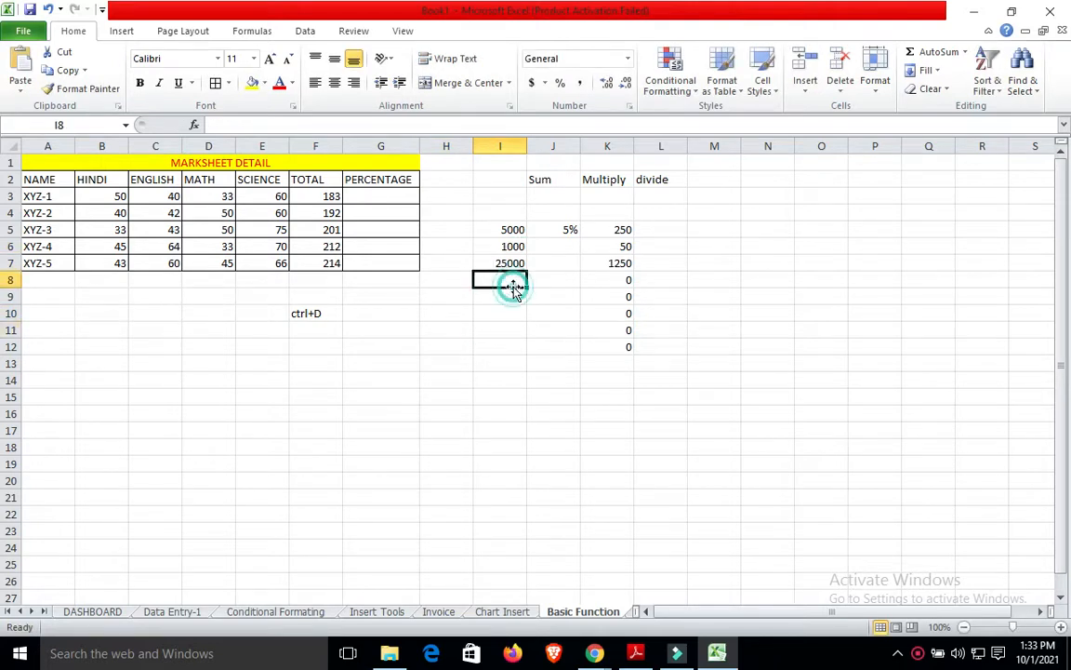
{"action": "type", "text": "3000"}
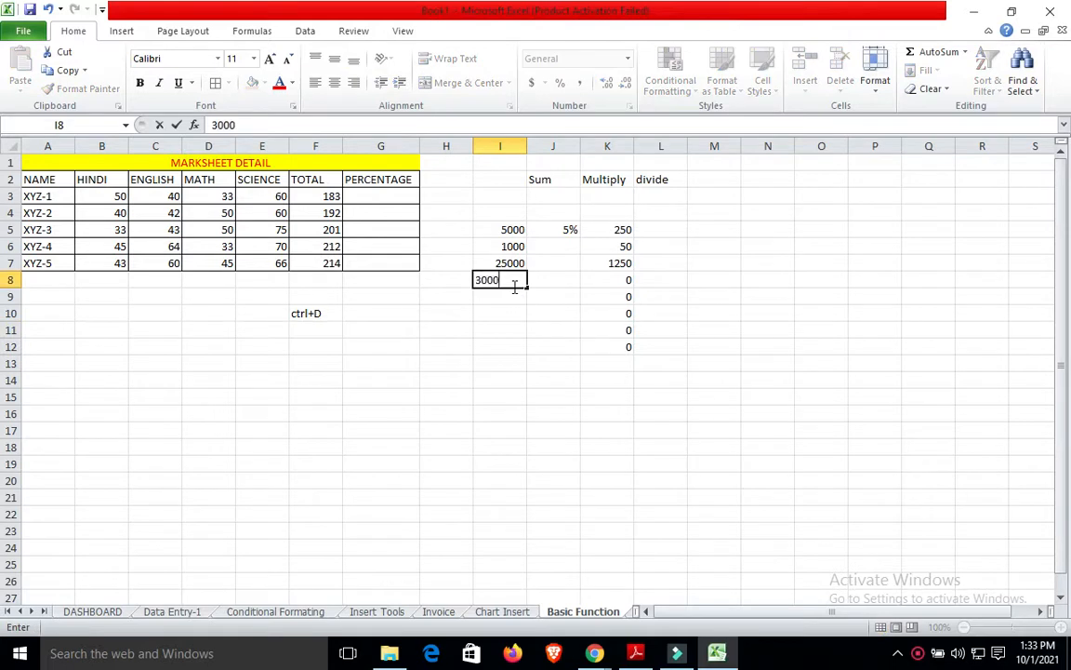
{"action": "left_click", "coordinate": [684, 331]}
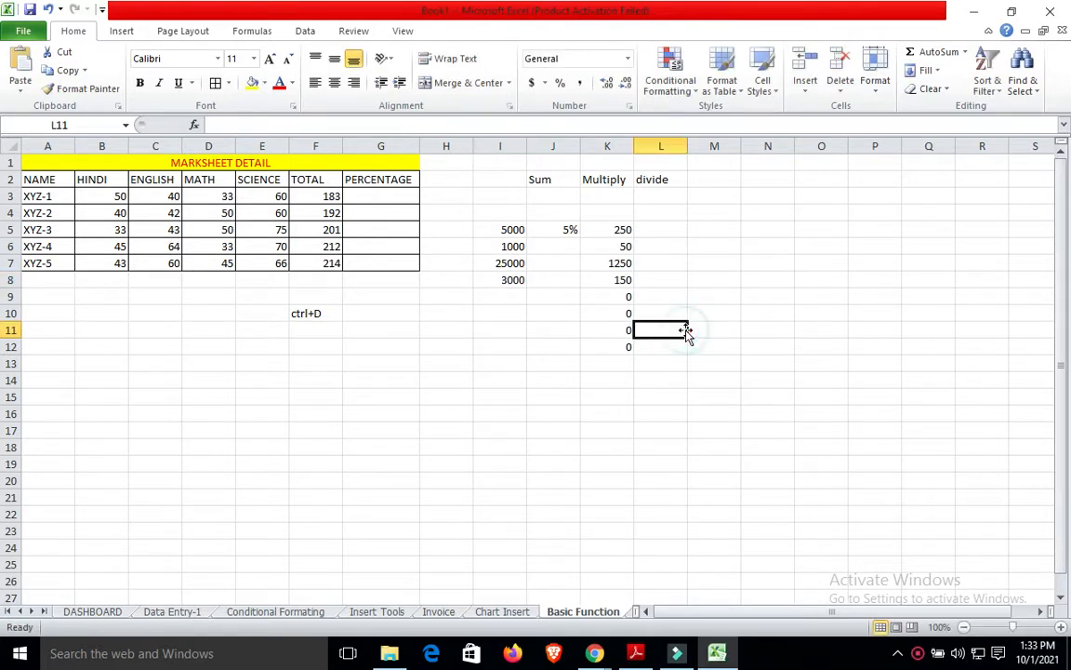
Enter =F3/4 in G3 and fill it down through G7.
{"action": "left_click", "coordinate": [366, 193]}
{"action": "type", "text": "="}
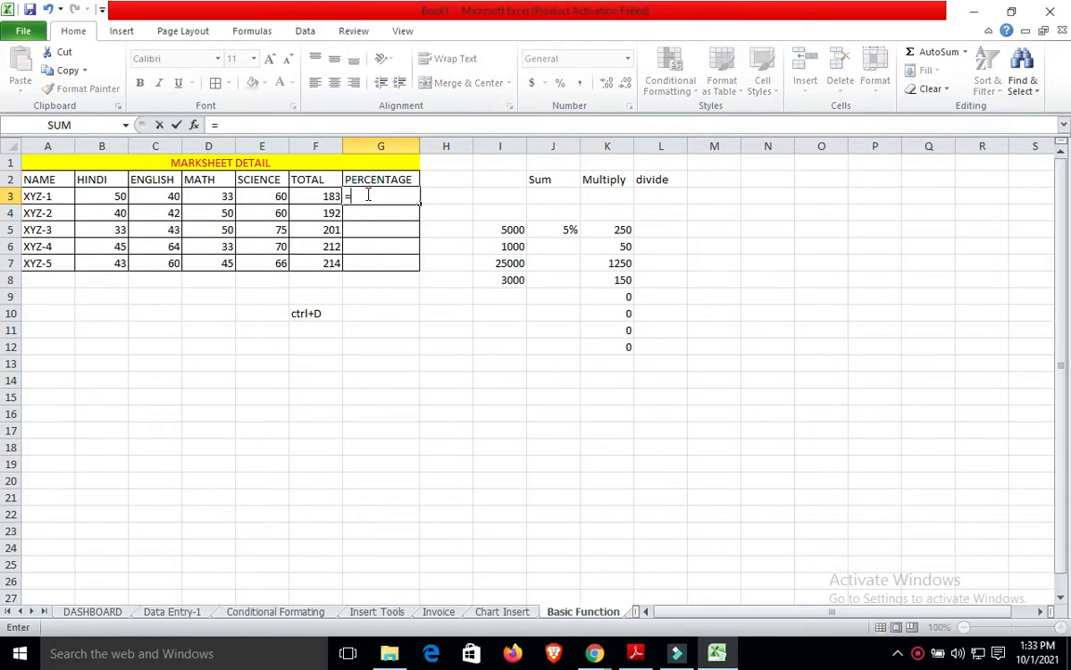
{"action": "left_click", "coordinate": [323, 195]}
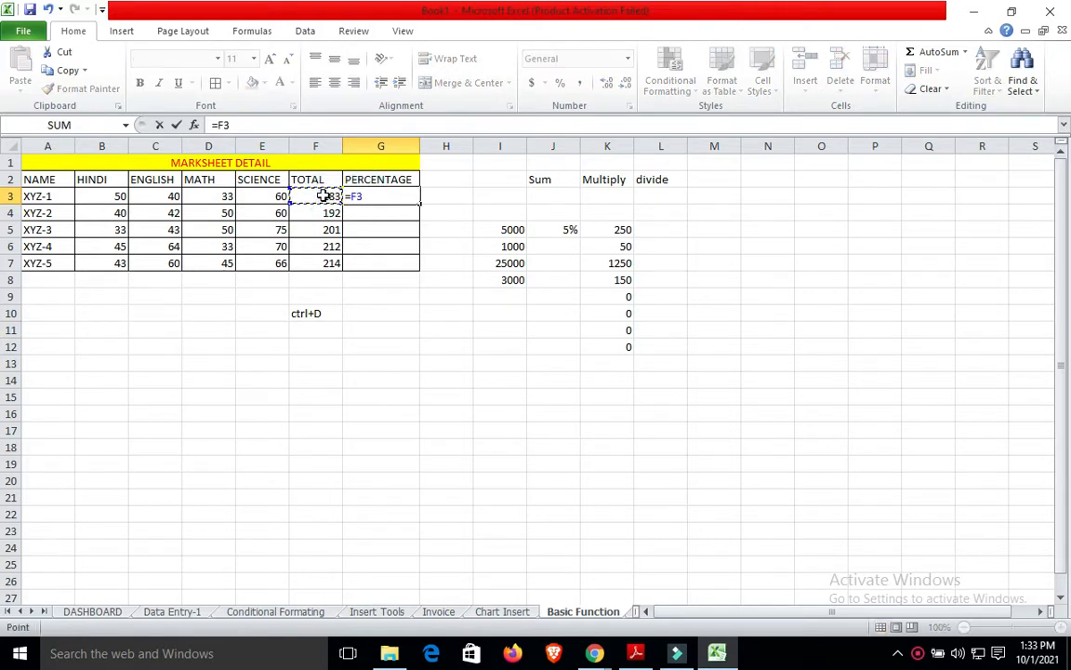
{"action": "type", "text": "/"}
{"action": "type", "text": "4"}
{"action": "key", "text": "Return"}
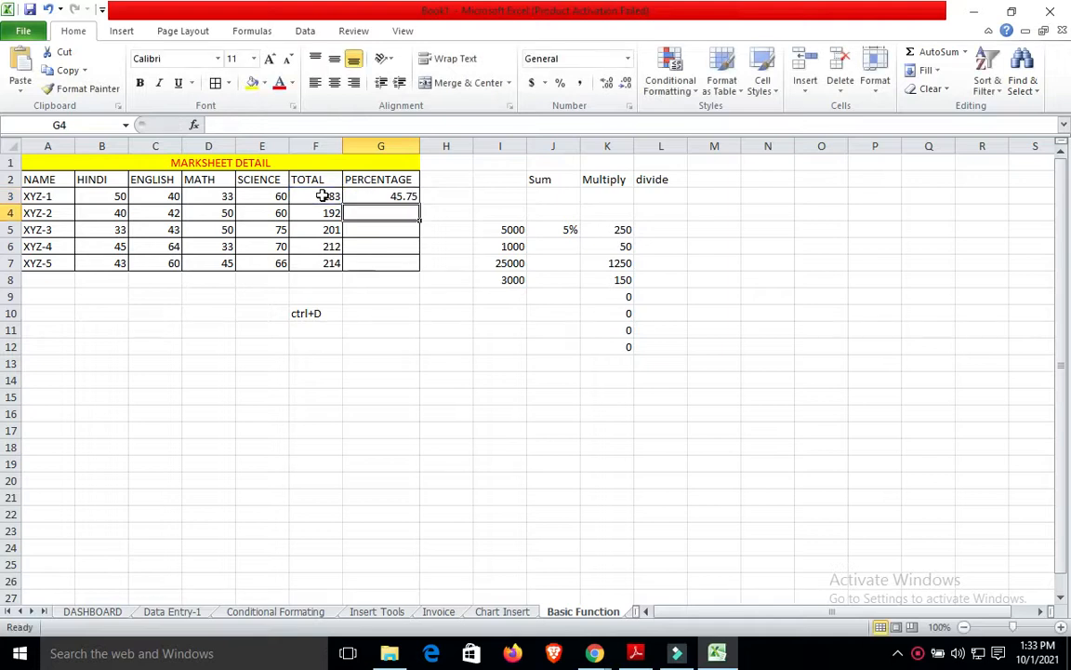
{"action": "left_click", "coordinate": [393, 194]}
{"action": "key", "text": "shift+Down"}
{"action": "key", "text": "shift+Down"}
{"action": "key", "text": "shift+Down"}
{"action": "key", "text": "shift+Down"}
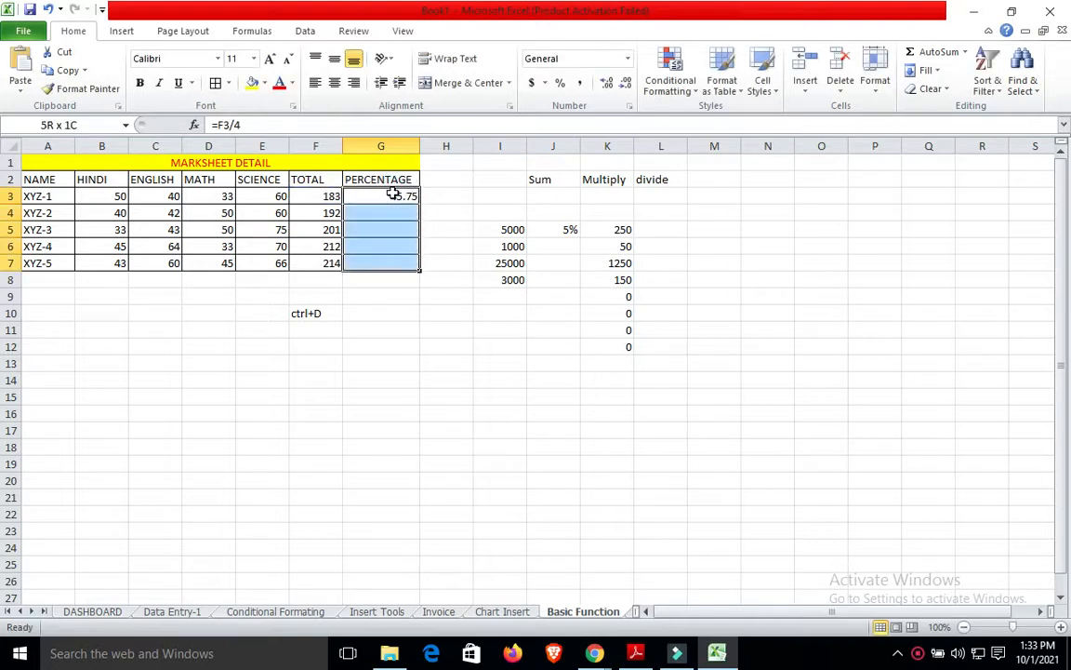
{"action": "key", "text": "ctrl+d"}
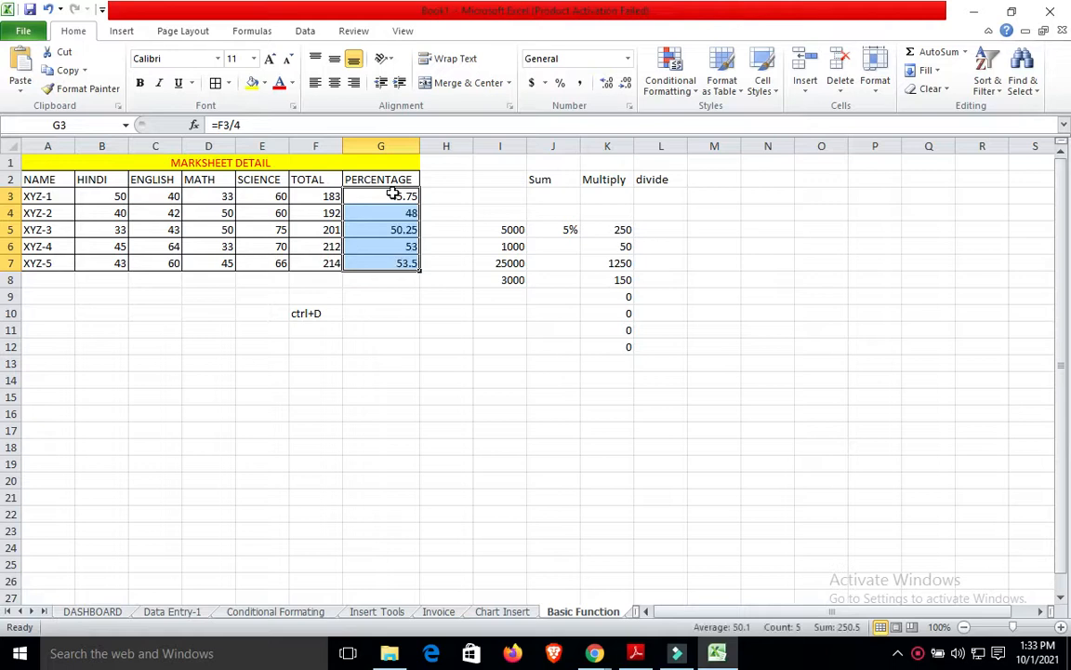
{"action": "left_click", "coordinate": [444, 362]}
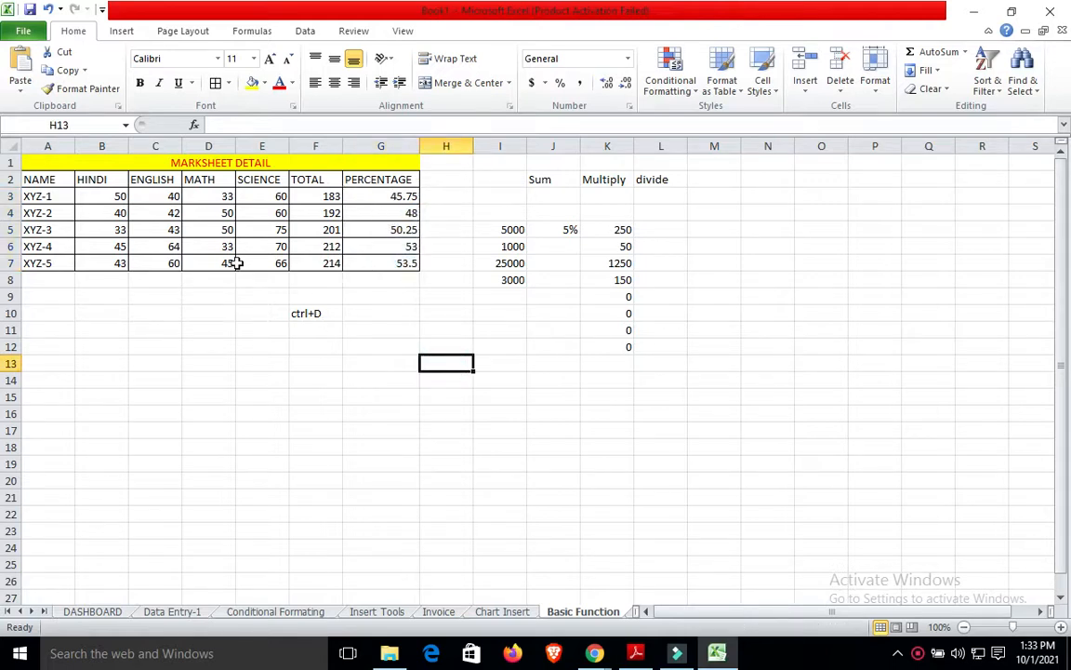
Change XYZ-2's Hindi mark in B4 to 70, raising its total to 222.
{"action": "left_click", "coordinate": [113, 206]}
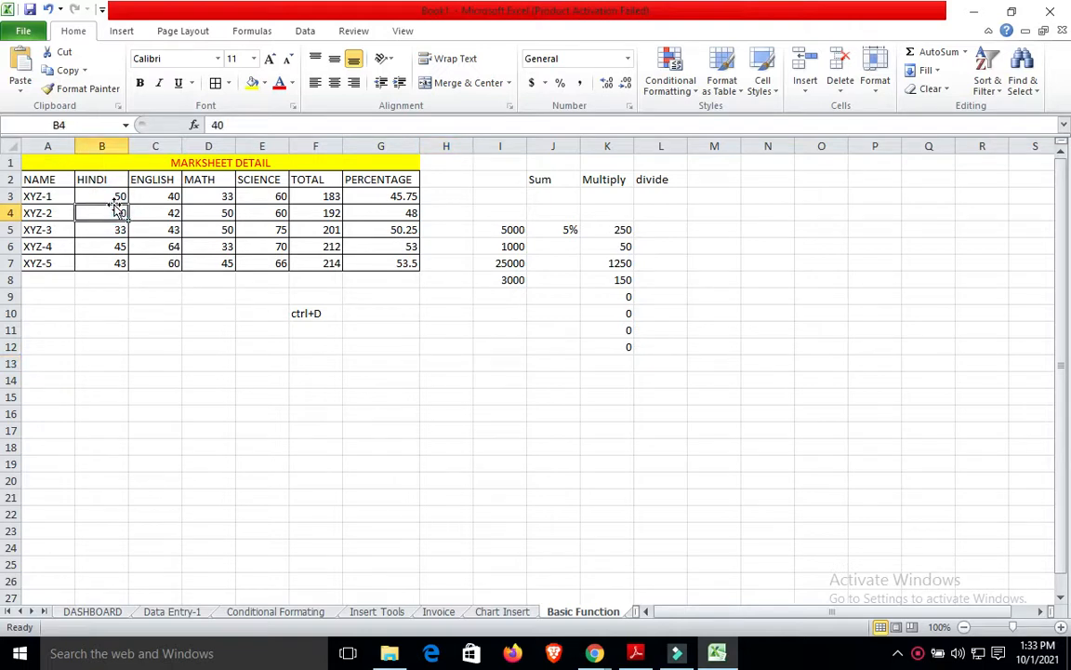
{"action": "type", "text": "70"}
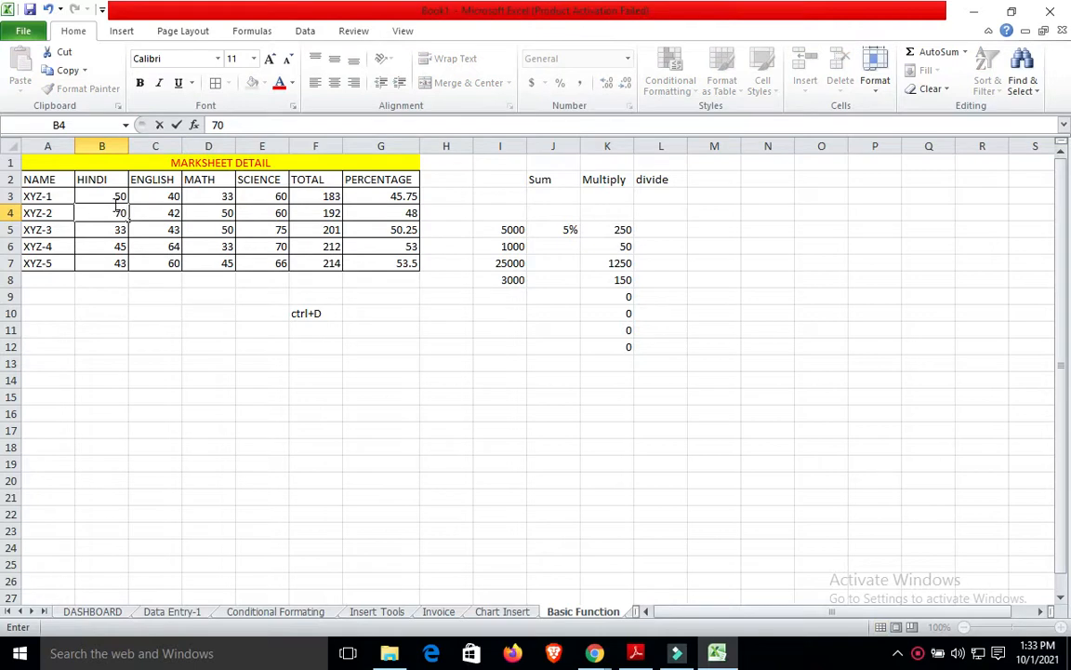
{"action": "left_click", "coordinate": [146, 348]}
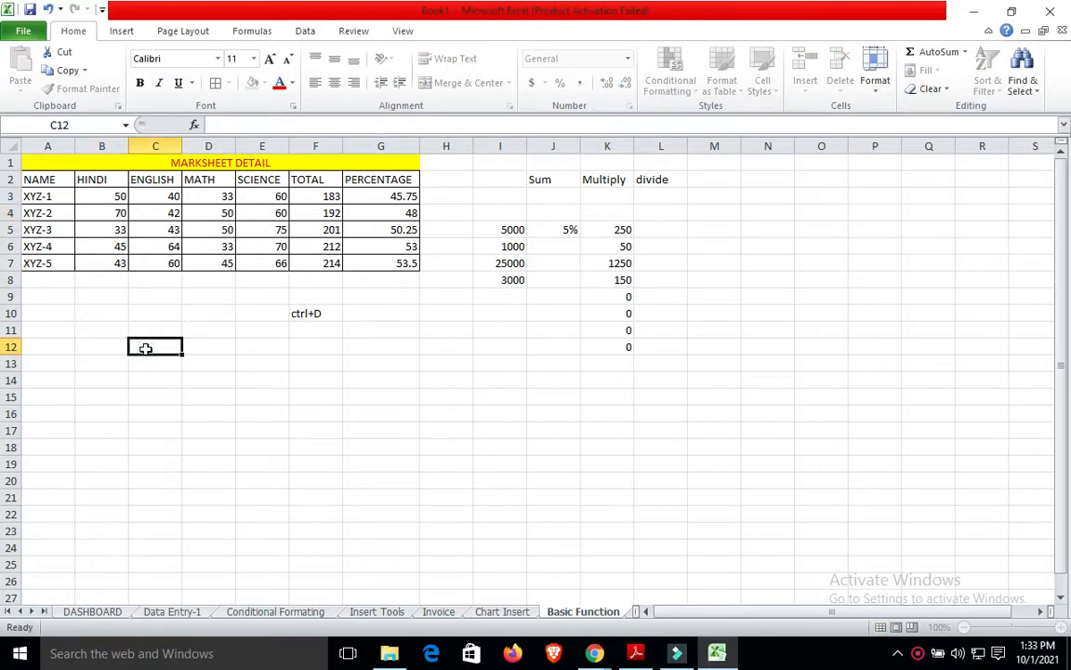
{"action": "left_click", "coordinate": [146, 348]}
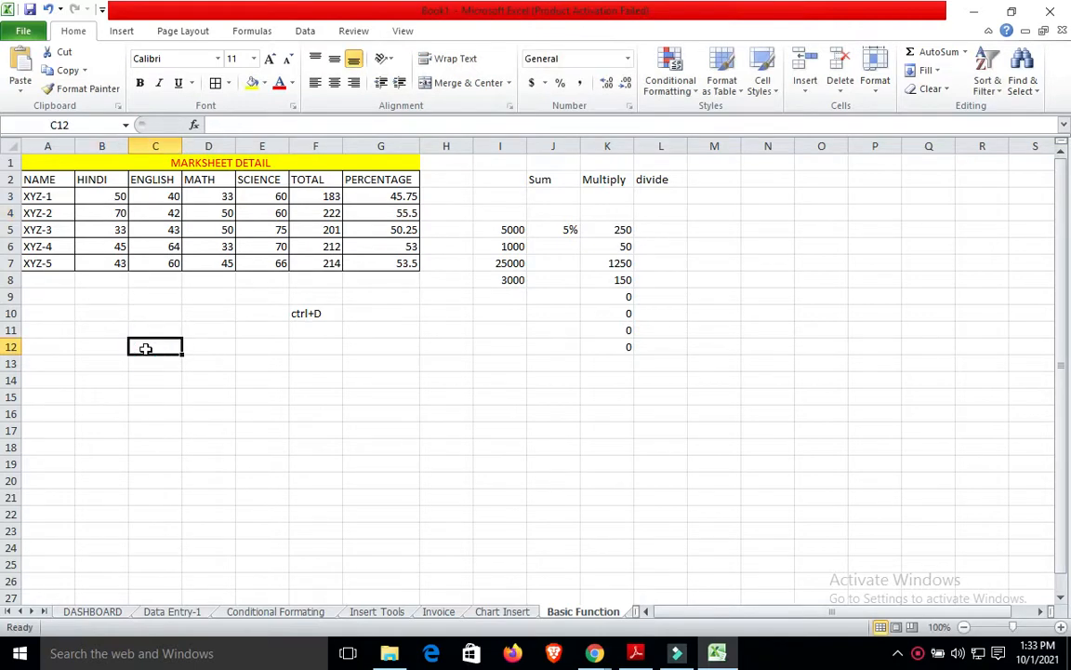
{"action": "left_click", "coordinate": [111, 193]}
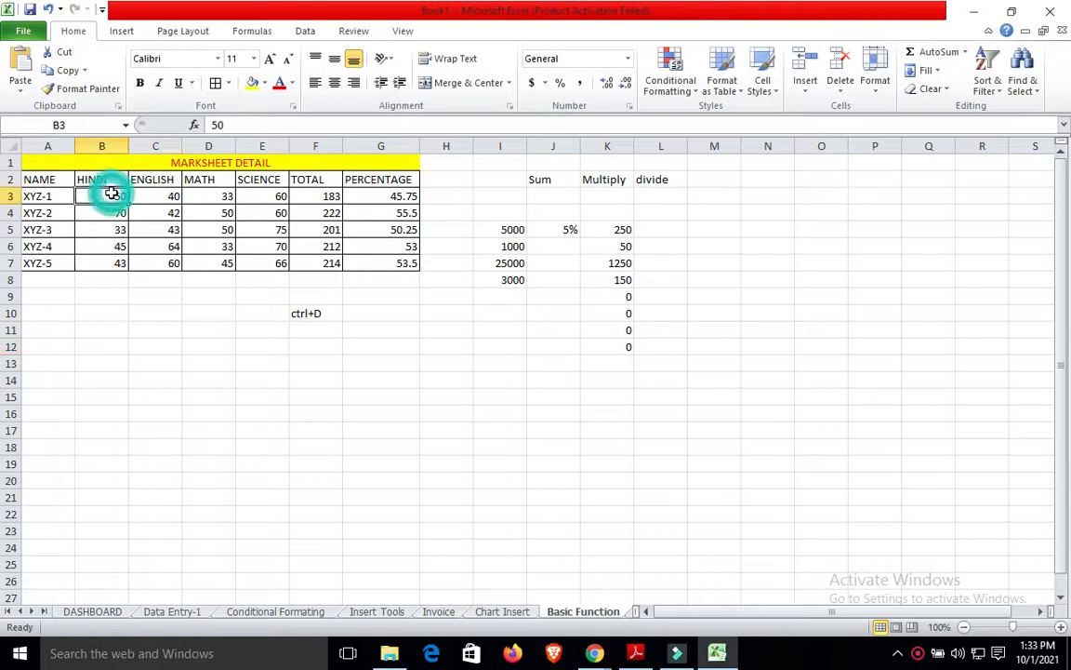
Select the marks, totals and percentages block B3:G7.
{"action": "key", "text": "shift+Right"}
{"action": "key", "text": "shift+Right"}
{"action": "key", "text": "shift+Right"}
{"action": "key", "text": "shift+Right"}
{"action": "key", "text": "shift+Right"}
{"action": "key", "text": "shift+Down"}
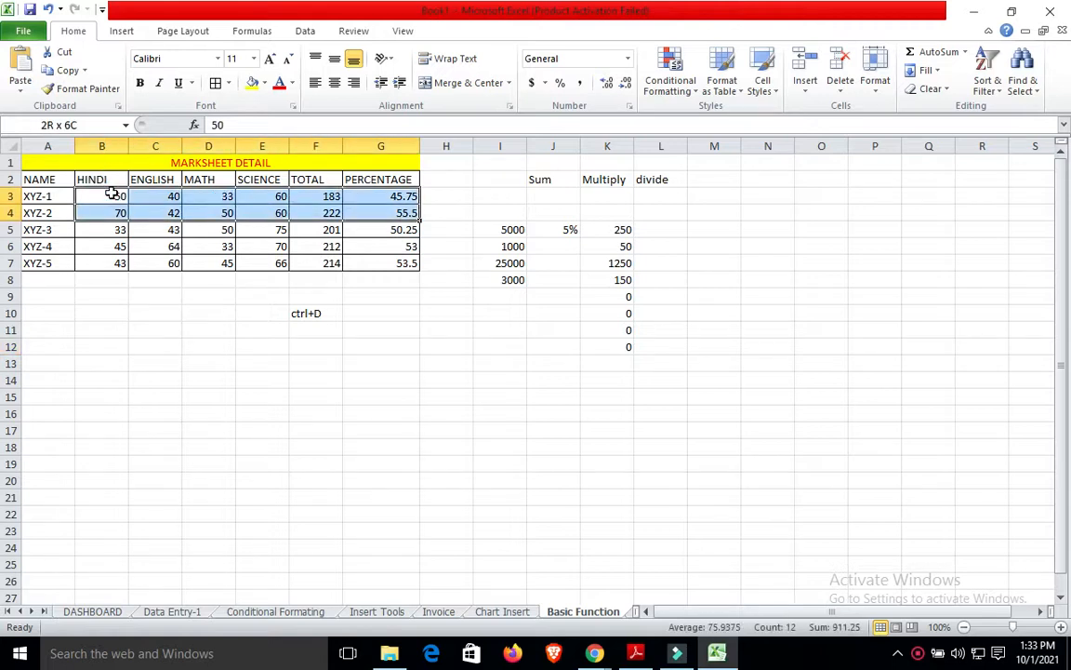
{"action": "key", "text": "shift+Down"}
{"action": "key", "text": "shift+Down"}
{"action": "key", "text": "shift+Down"}
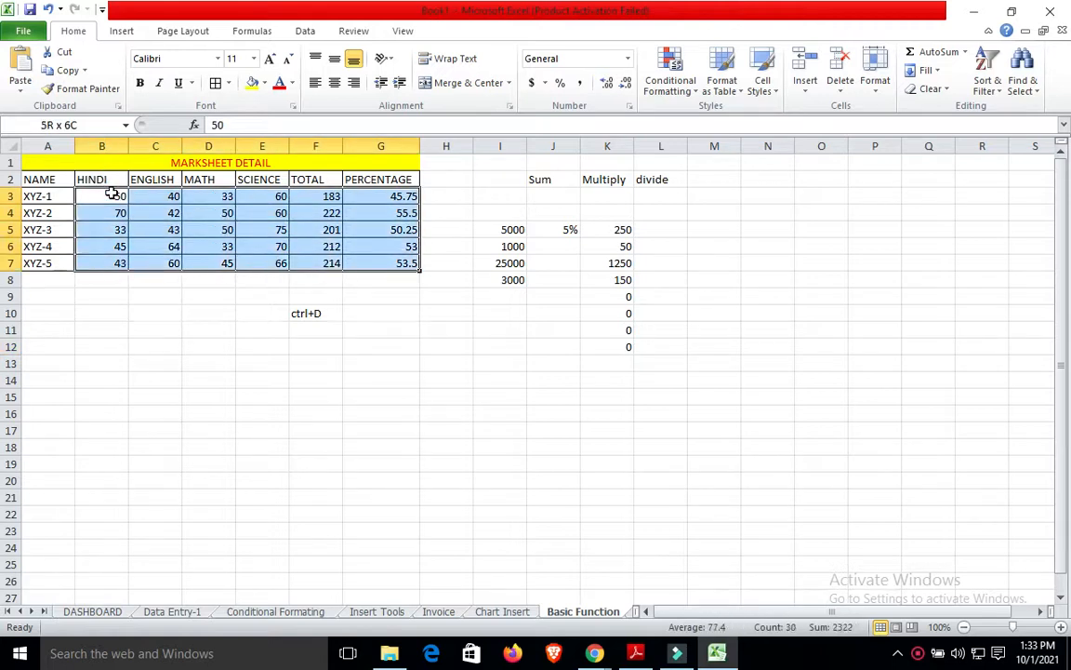
{"action": "left_click", "coordinate": [122, 31]}
{"action": "left_click", "coordinate": [72, 31]}
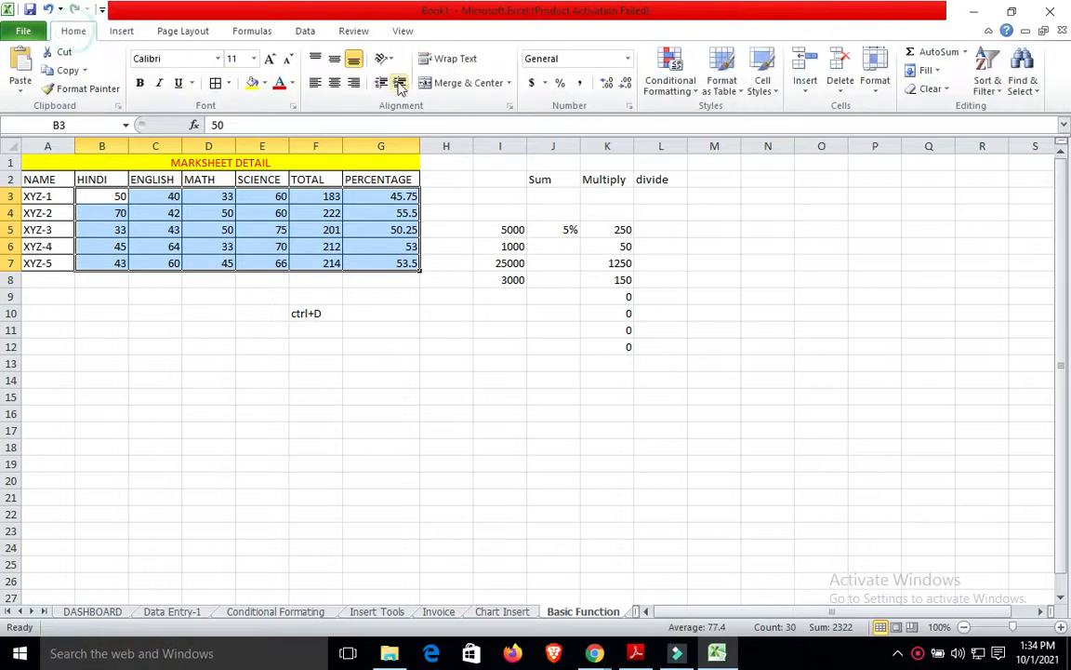
Add a Greater Than 50 highlight rule with Green Fill with Dark Green Text.
{"action": "left_click", "coordinate": [686, 86]}
{"action": "mouse_move", "coordinate": [708, 123]}
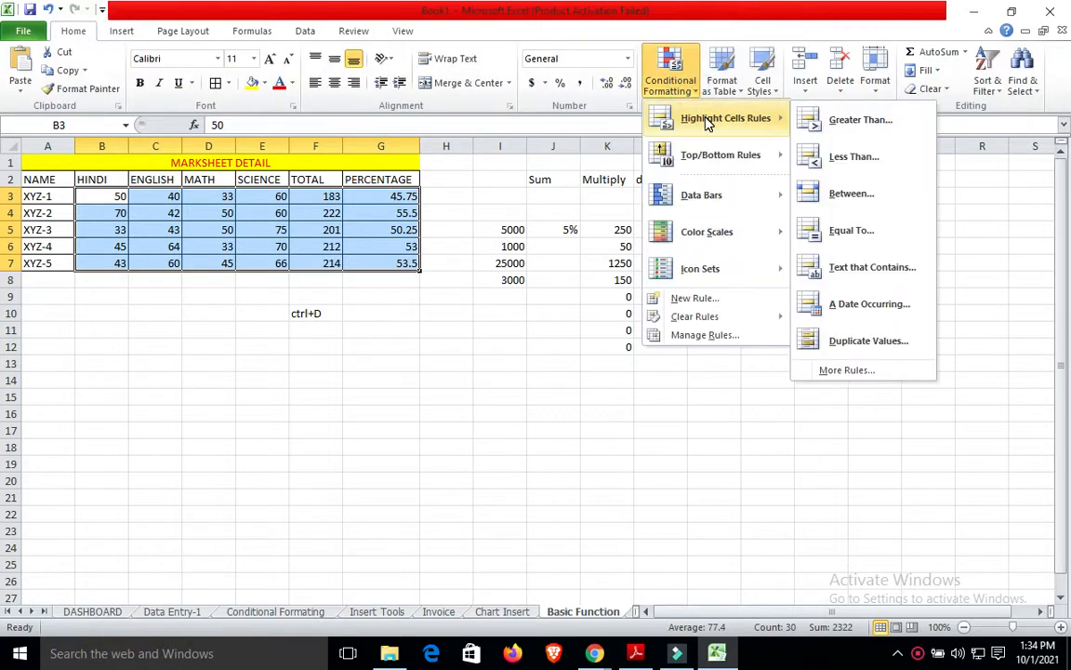
{"action": "left_click", "coordinate": [827, 120]}
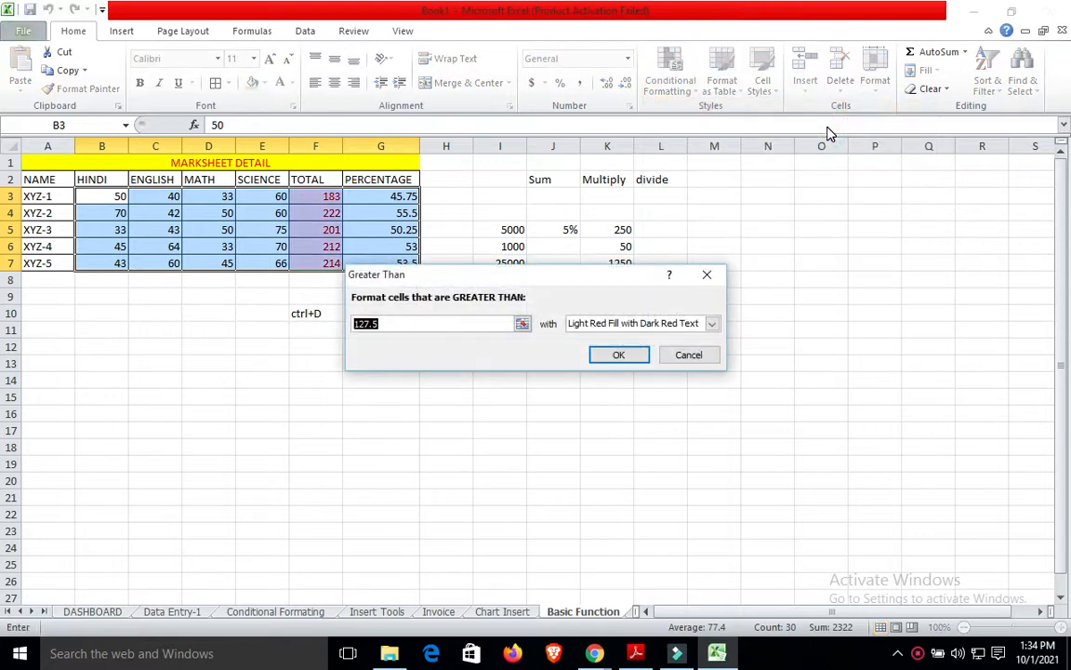
{"action": "left_click", "coordinate": [489, 325]}
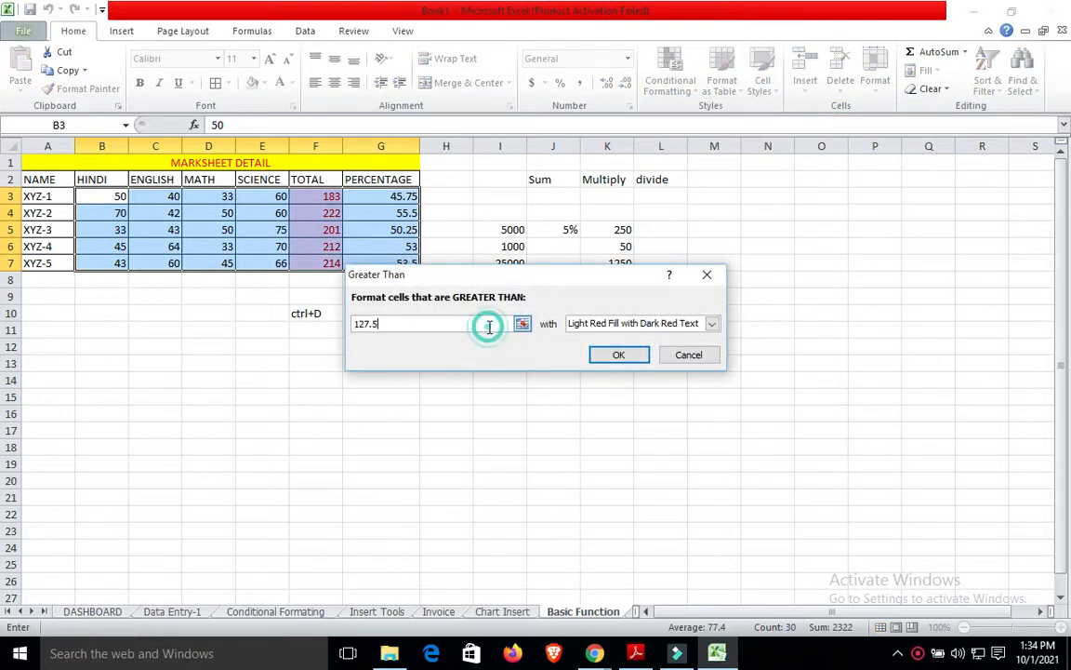
{"action": "left_click_drag", "start_coordinate": [489, 326], "coordinate": [325, 347]}
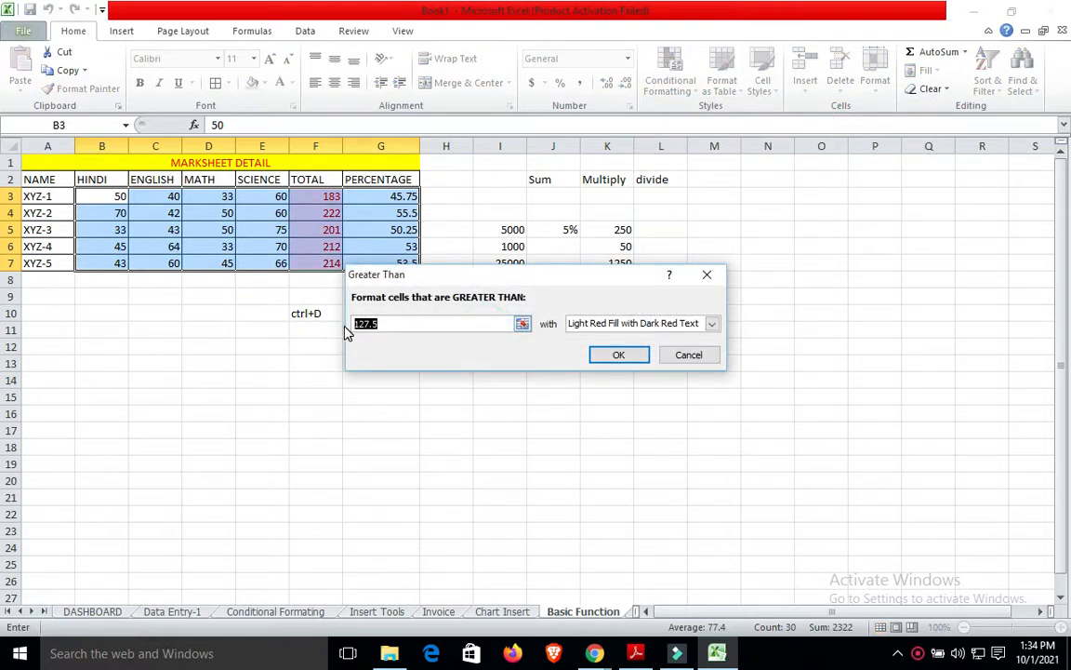
{"action": "type", "text": "50"}
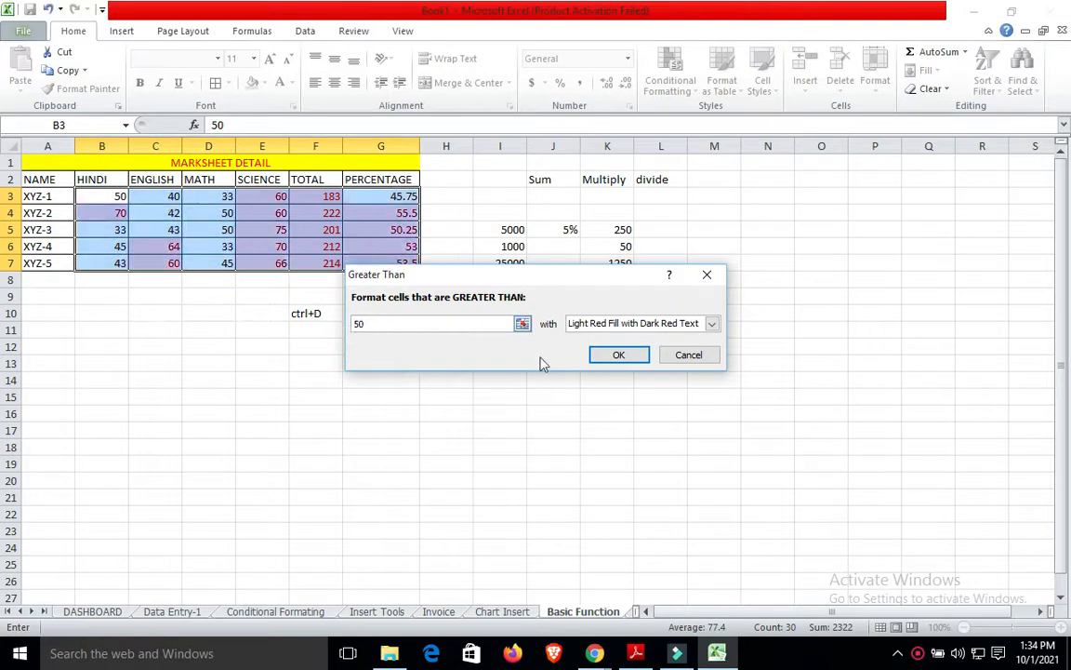
{"action": "left_click", "coordinate": [615, 326]}
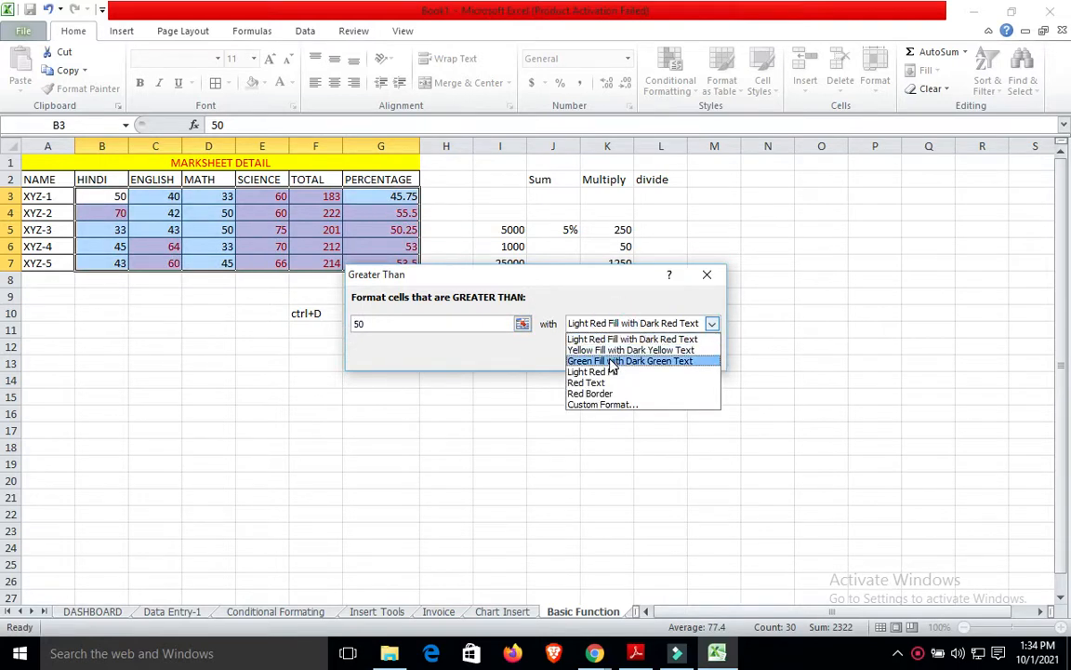
{"action": "left_click", "coordinate": [611, 362]}
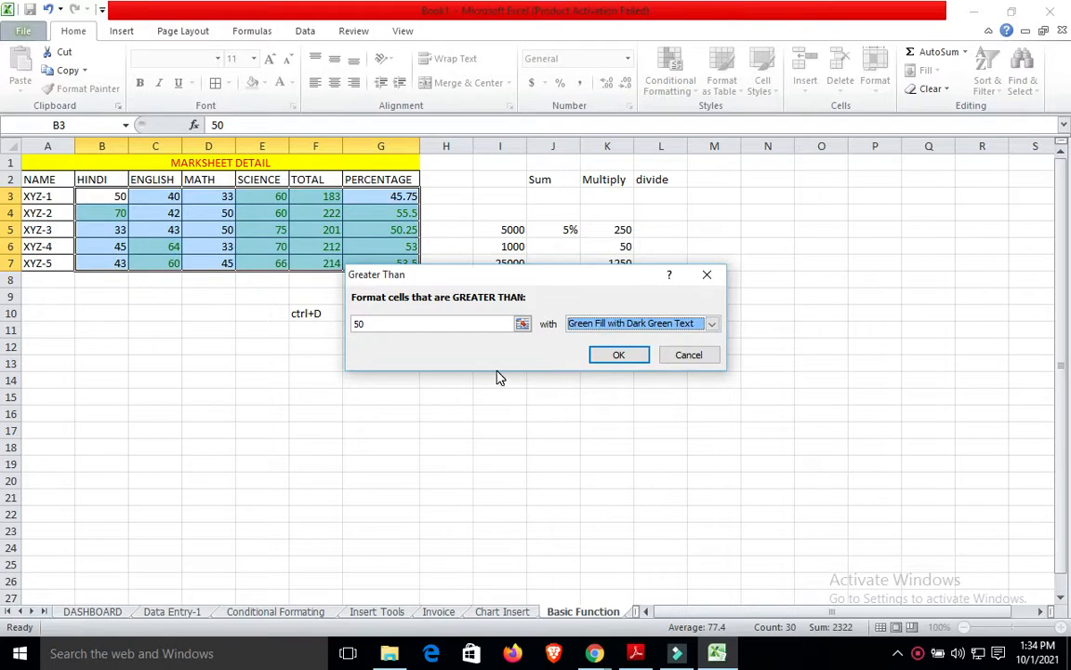
{"action": "left_click", "coordinate": [597, 355]}
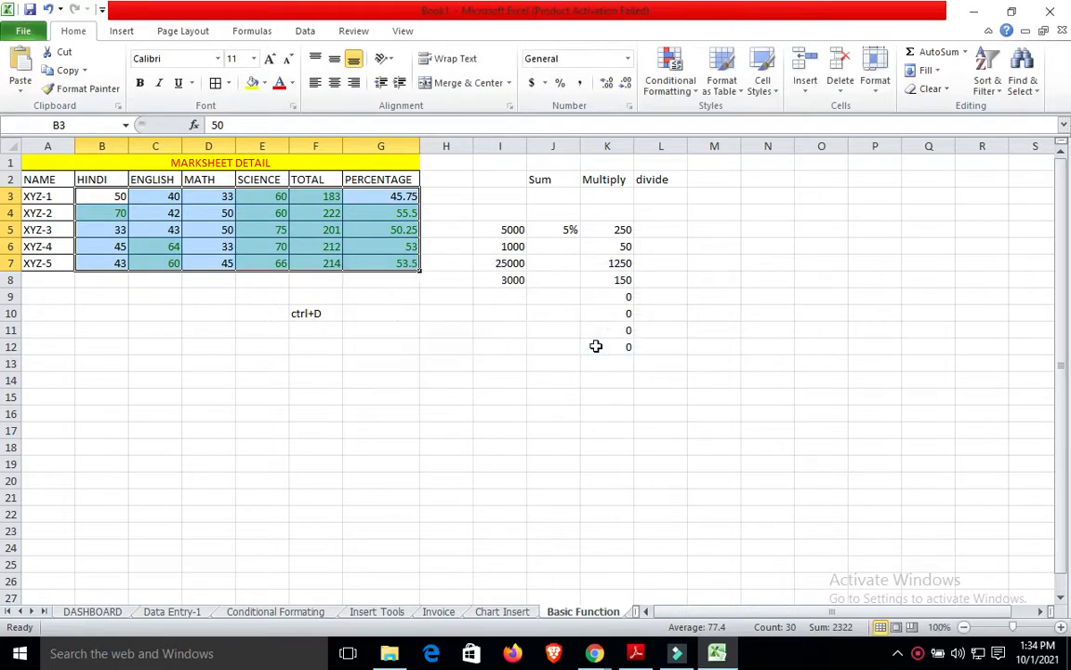
Change XYZ-4's Hindi mark in B6 to 30.
{"action": "left_click", "coordinate": [489, 359]}
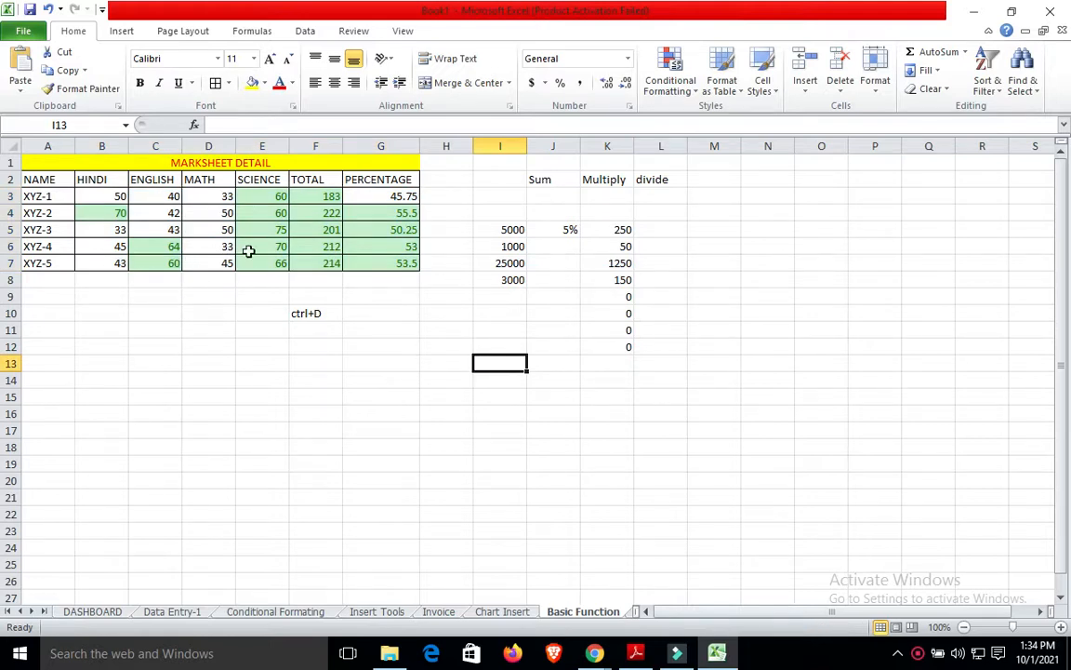
{"action": "left_click", "coordinate": [131, 244]}
{"action": "left_click", "coordinate": [121, 244]}
{"action": "type", "text": "30"}
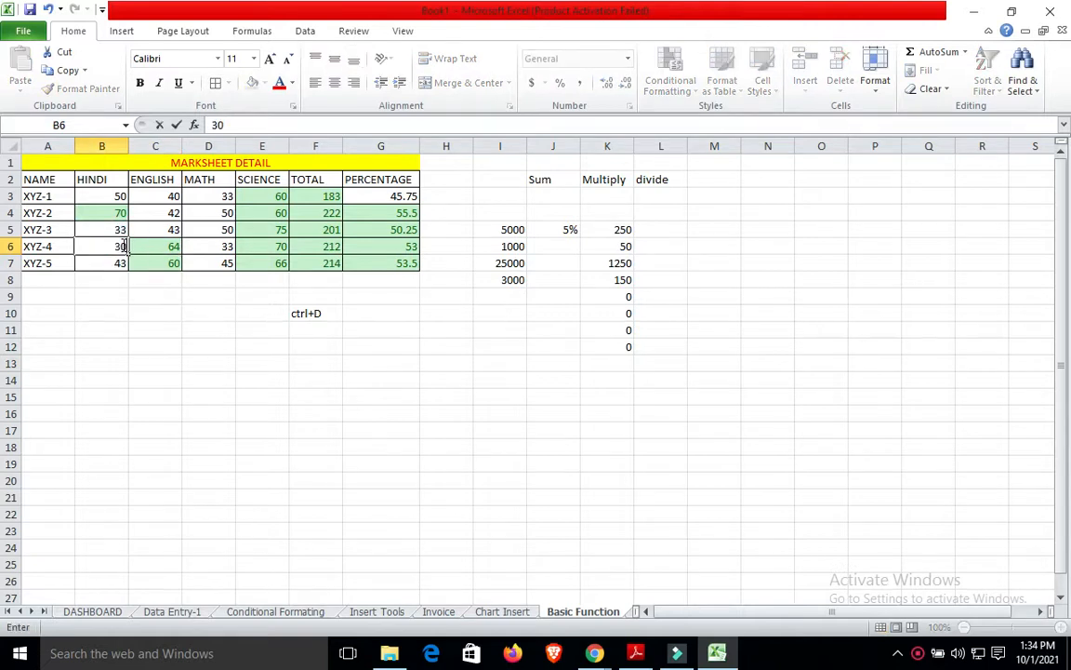
{"action": "left_click", "coordinate": [150, 336]}
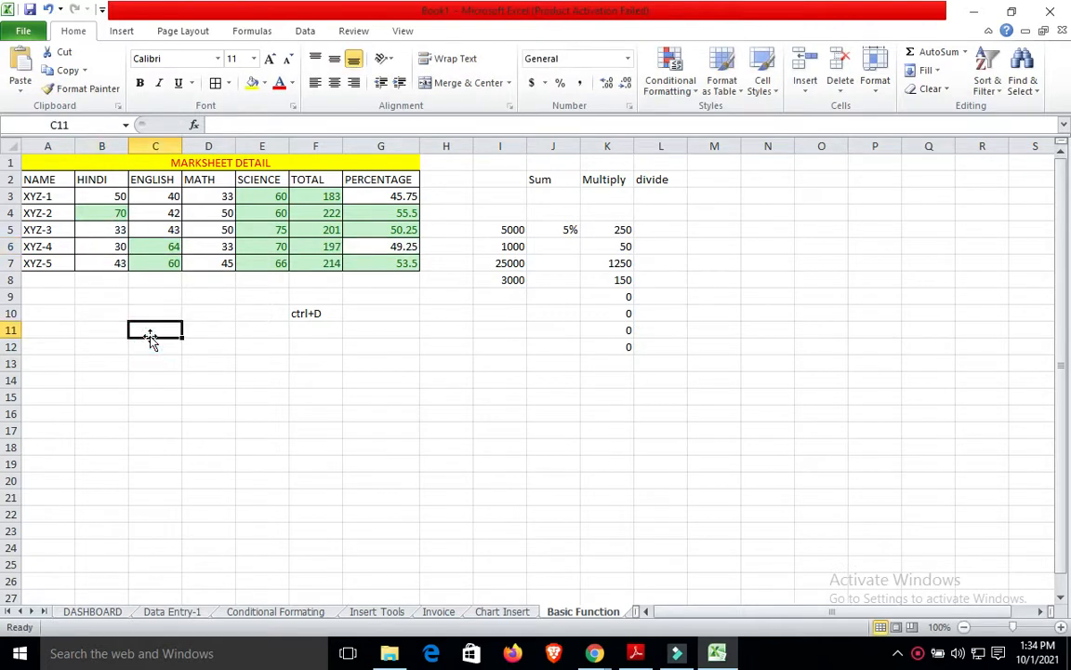
Highlight percentages in G3:G7 below 50 with a red Less Than 50 rule.
{"action": "left_click", "coordinate": [395, 196]}
{"action": "key", "text": "shift+Down"}
{"action": "key", "text": "shift+Down"}
{"action": "key", "text": "shift+Down"}
{"action": "key", "text": "shift+Down"}
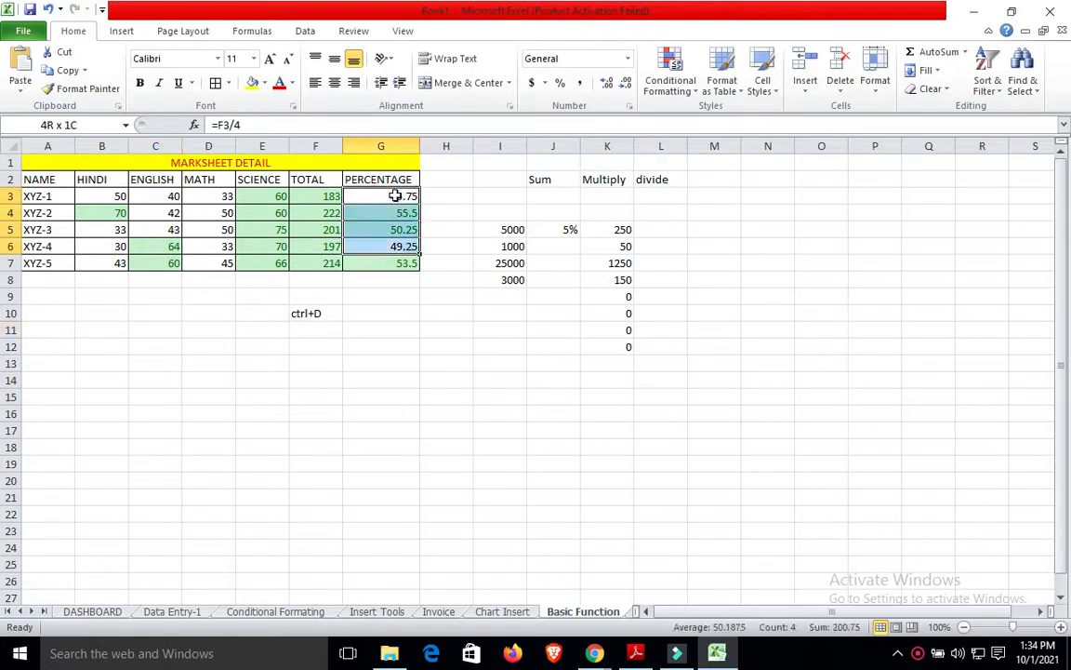
{"action": "left_click", "coordinate": [693, 98]}
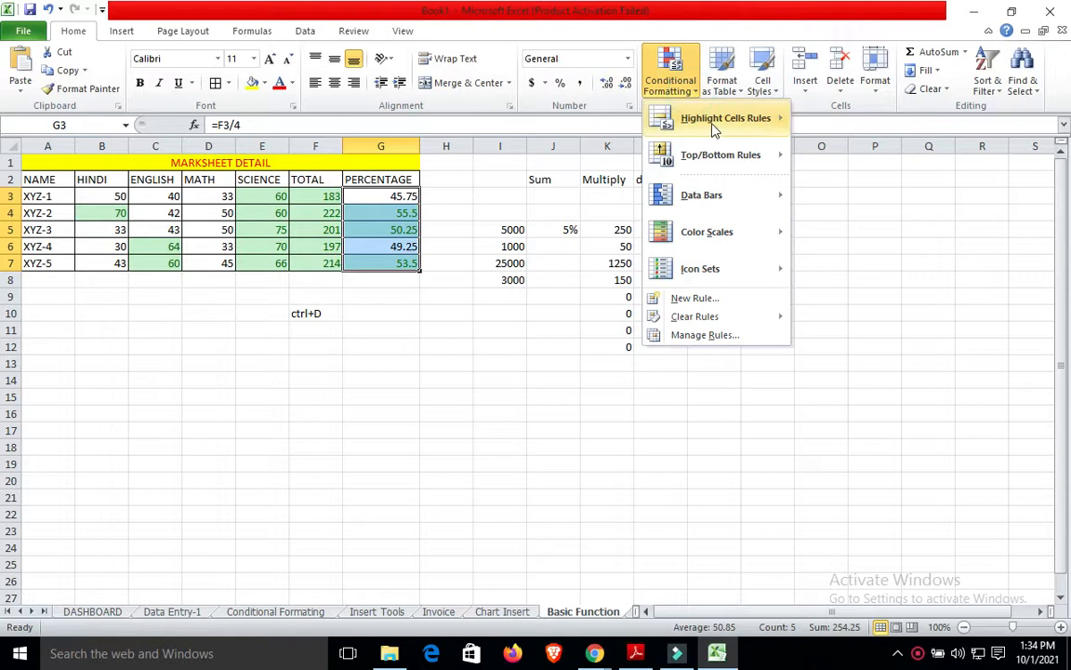
{"action": "mouse_move", "coordinate": [716, 121]}
{"action": "left_click", "coordinate": [840, 156]}
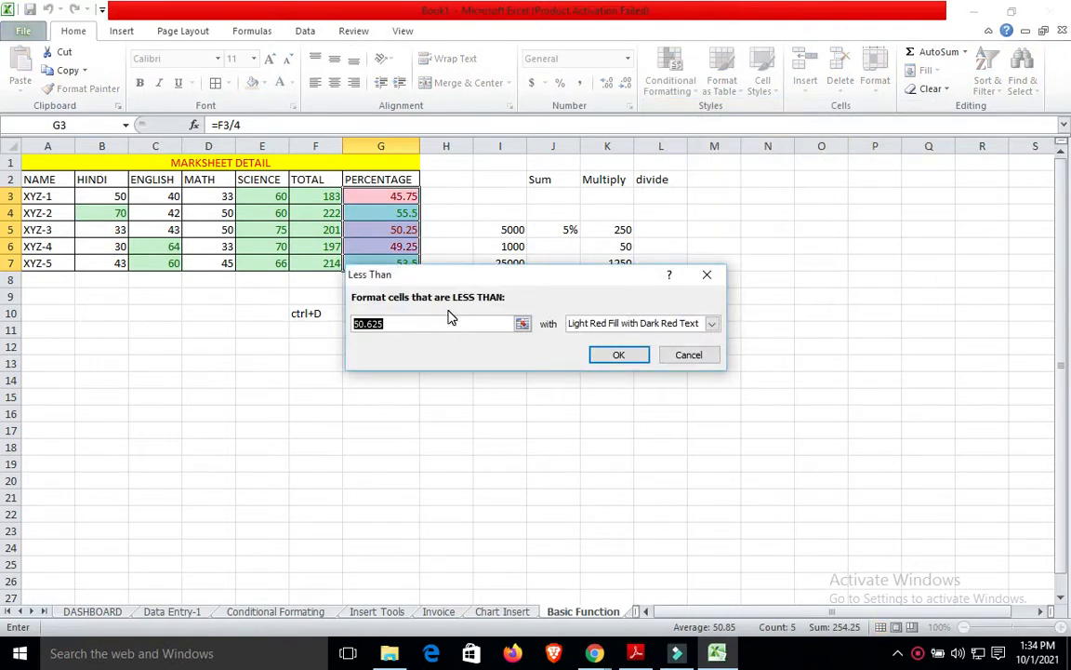
{"action": "type", "text": "50"}
{"action": "left_click", "coordinate": [621, 357]}
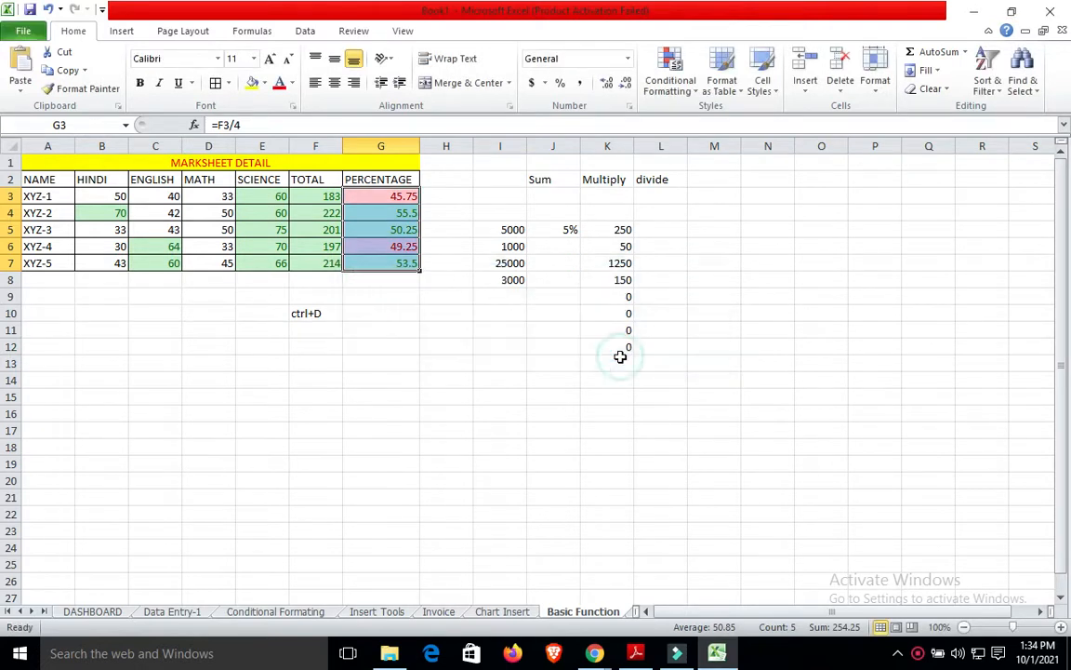
{"action": "left_click", "coordinate": [480, 359]}
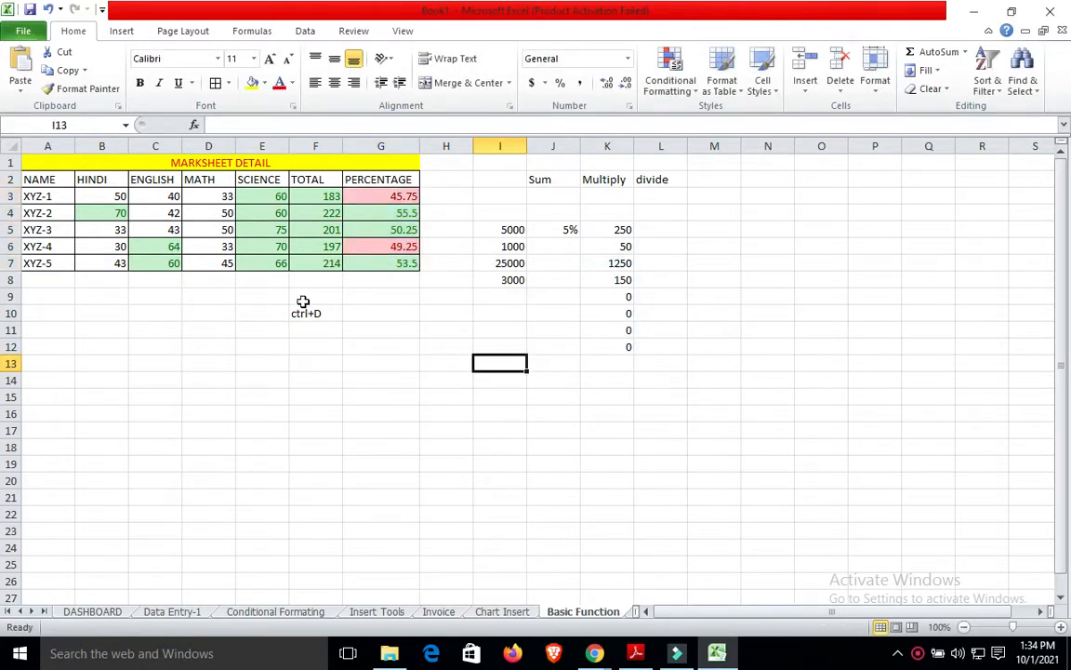
Set XYZ-5's English mark in C7 to 80, making the total 234 and percentage 58.5.
{"action": "left_click", "coordinate": [179, 263]}
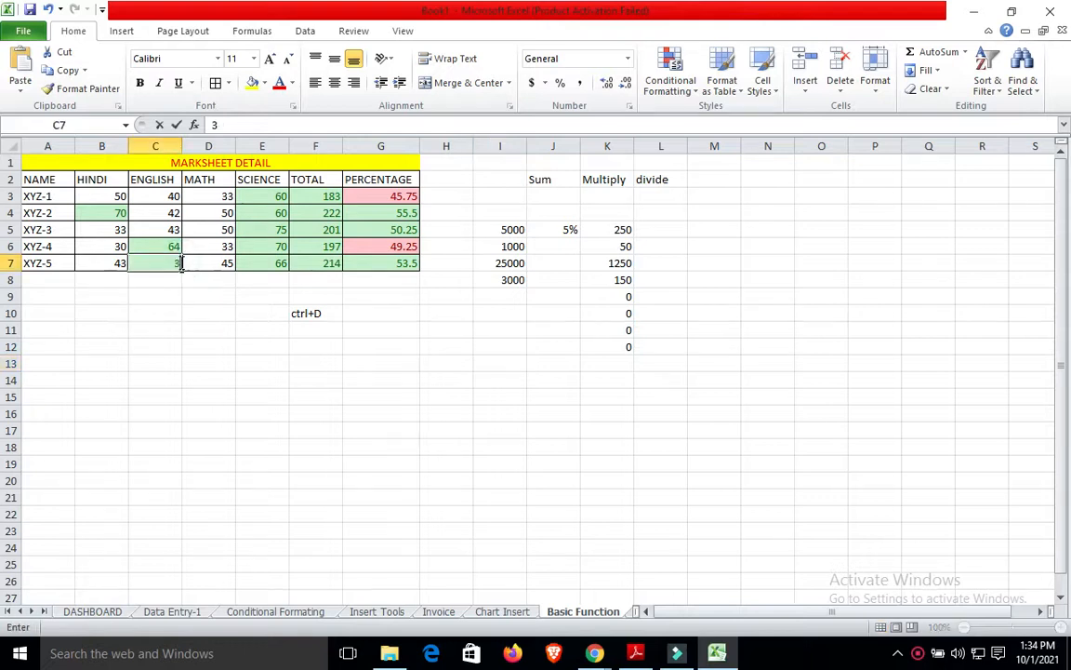
{"action": "type", "text": "30"}
{"action": "left_click", "coordinate": [184, 364]}
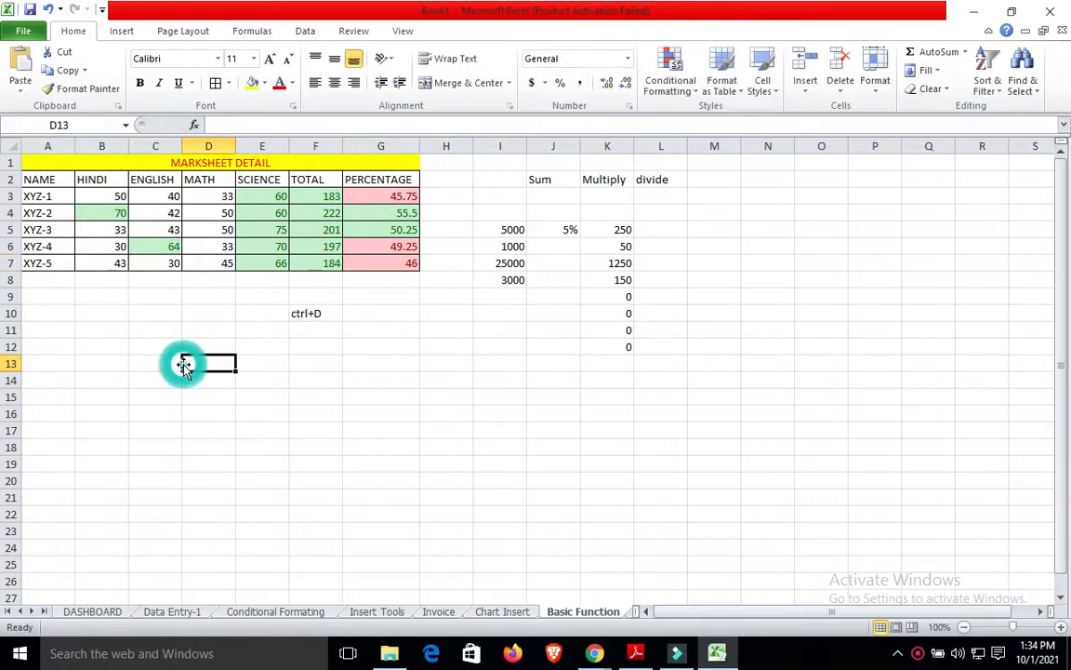
{"action": "left_click", "coordinate": [178, 278]}
{"action": "left_click", "coordinate": [175, 263]}
{"action": "type", "text": "8-0"}
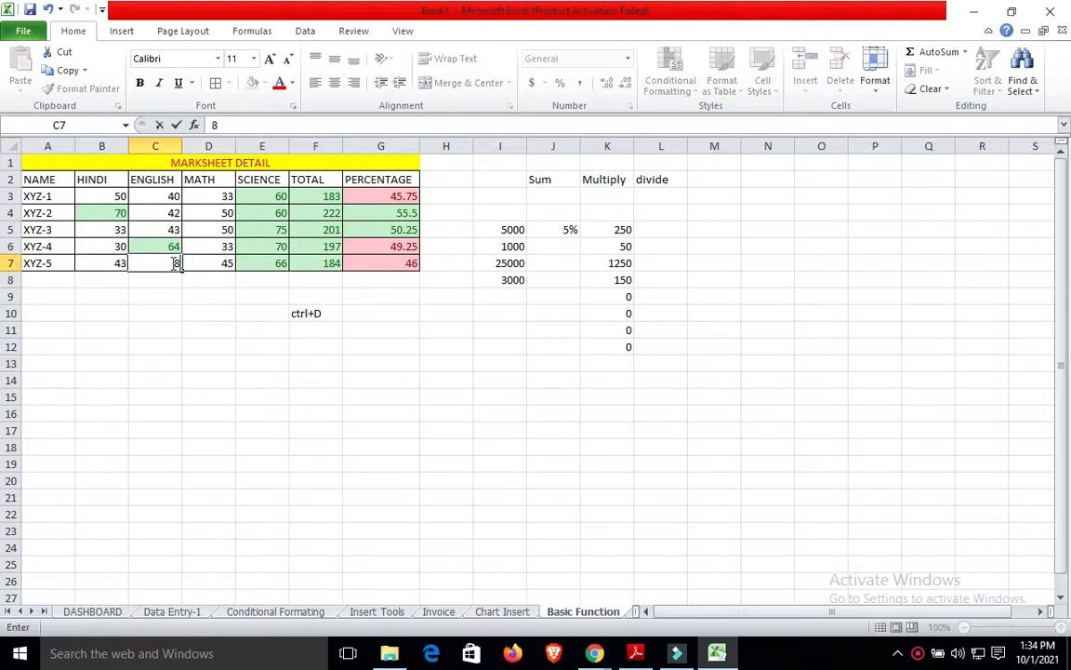
{"action": "key", "text": "BackSpace"}
{"action": "key", "text": "BackSpace"}
{"action": "type", "text": "0"}
{"action": "left_click", "coordinate": [167, 336]}
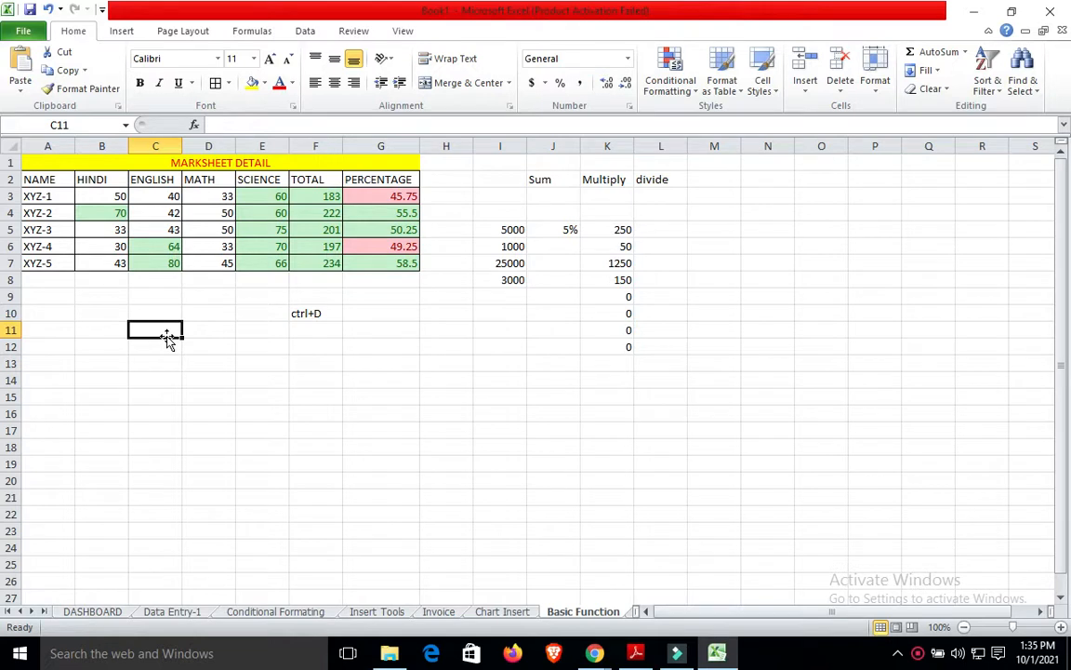
Delete the stray note below the table.
{"action": "left_click", "coordinate": [296, 315]}
{"action": "key", "text": "BackSpace"}
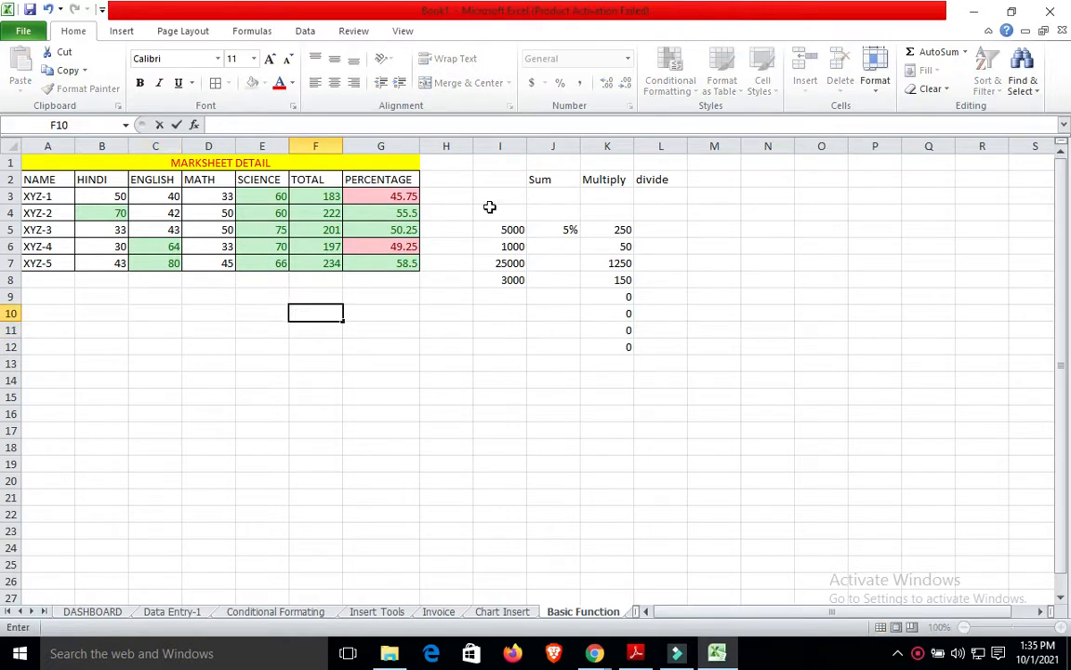
{"action": "left_click", "coordinate": [513, 231]}
Clear the amounts 5000, 1000, 25000, 3000 in I5:I8 and the 5% rate in J5.
{"action": "left_click", "coordinate": [512, 230]}
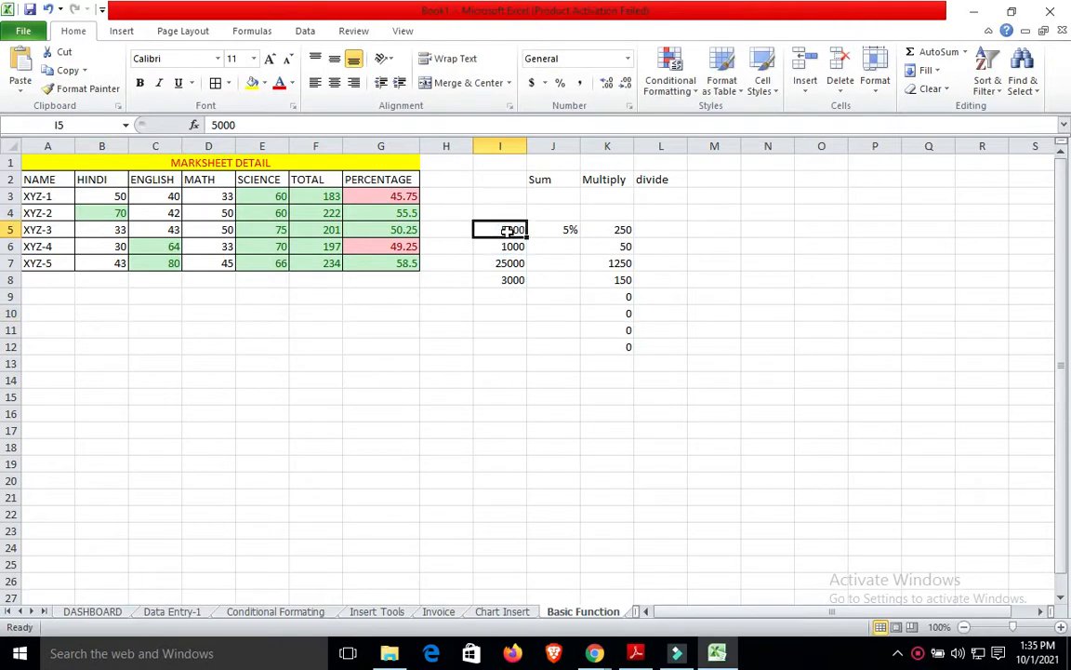
{"action": "key", "text": "ctrl+shift+Down"}
{"action": "key", "text": "BackSpace"}
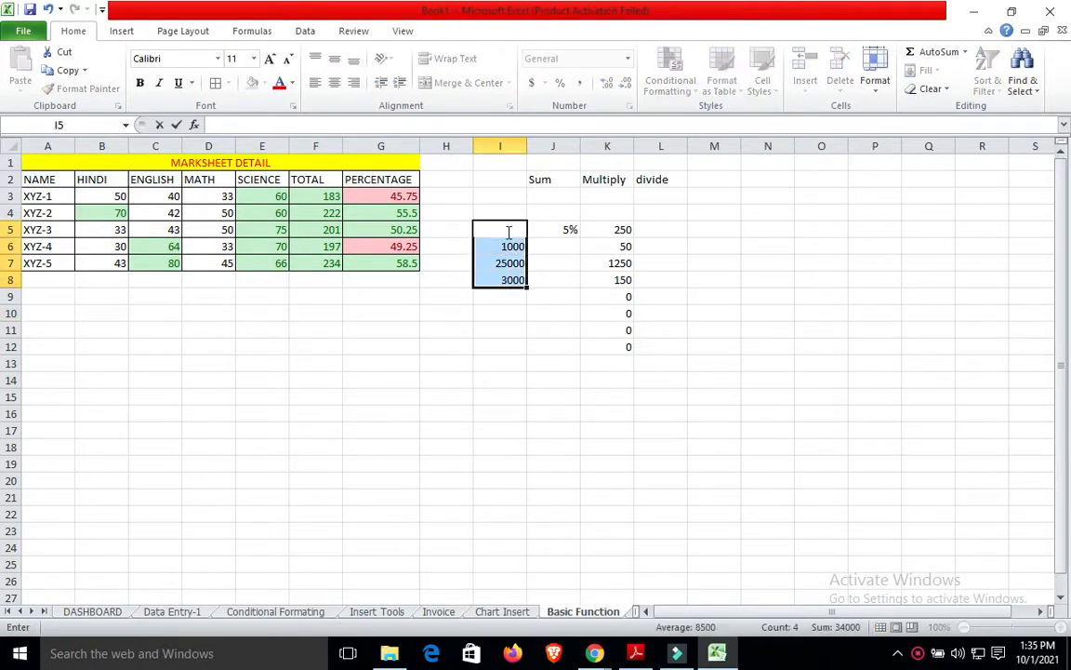
{"action": "left_click", "coordinate": [511, 247]}
{"action": "key", "text": "BackSpace"}
{"action": "left_click", "coordinate": [515, 262]}
{"action": "key", "text": "BackSpace"}
{"action": "left_click", "coordinate": [510, 279]}
{"action": "key", "text": "BackSpace"}
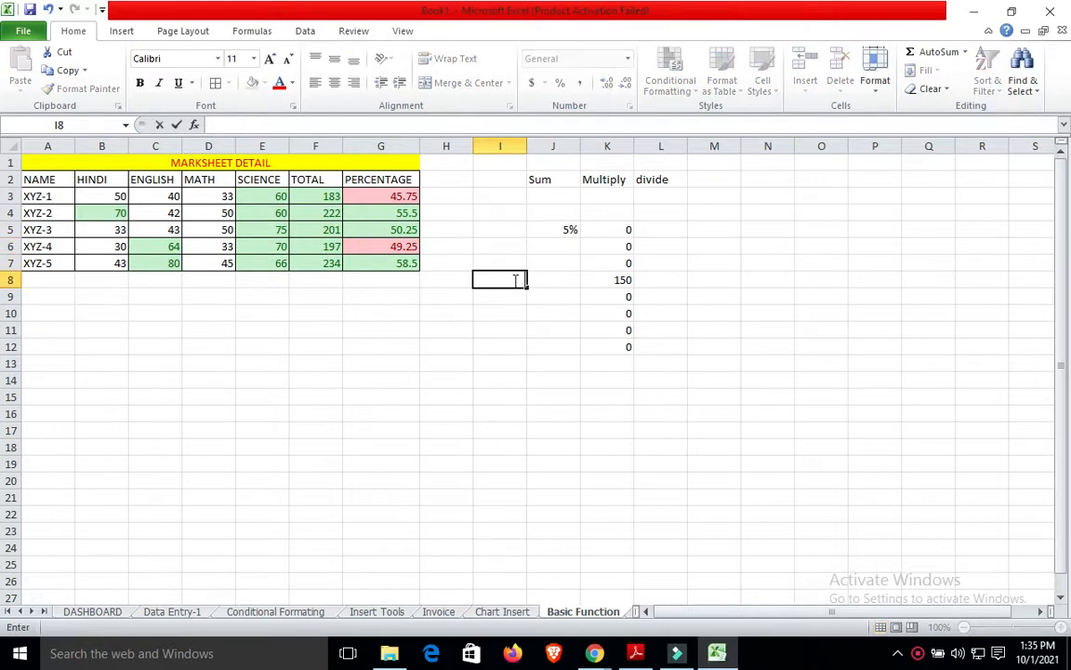
{"action": "left_click", "coordinate": [574, 230]}
{"action": "key", "text": "BackSpace"}
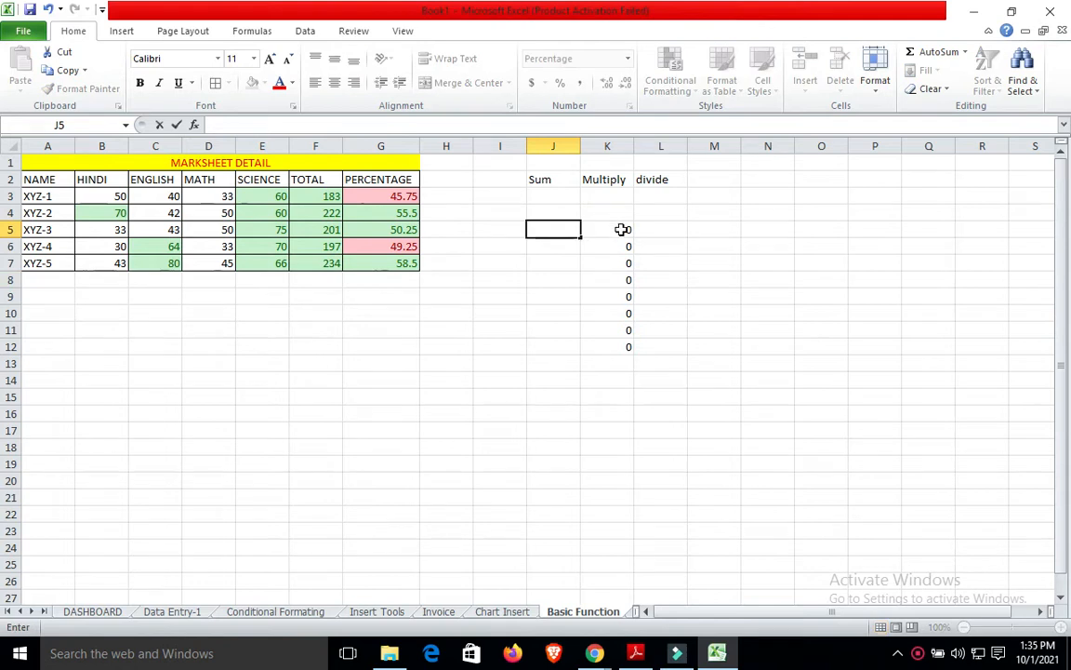
Clear the Multiply results in K5 through K8.
{"action": "left_click", "coordinate": [621, 230]}
{"action": "key", "text": "shift+Down"}
{"action": "key", "text": "shift+Down"}
{"action": "key", "text": "shift+Down"}
{"action": "key", "text": "shift+Down"}
{"action": "key", "text": "shift+Down"}
{"action": "key", "text": "shift+Down"}
{"action": "key", "text": "shift+Down"}
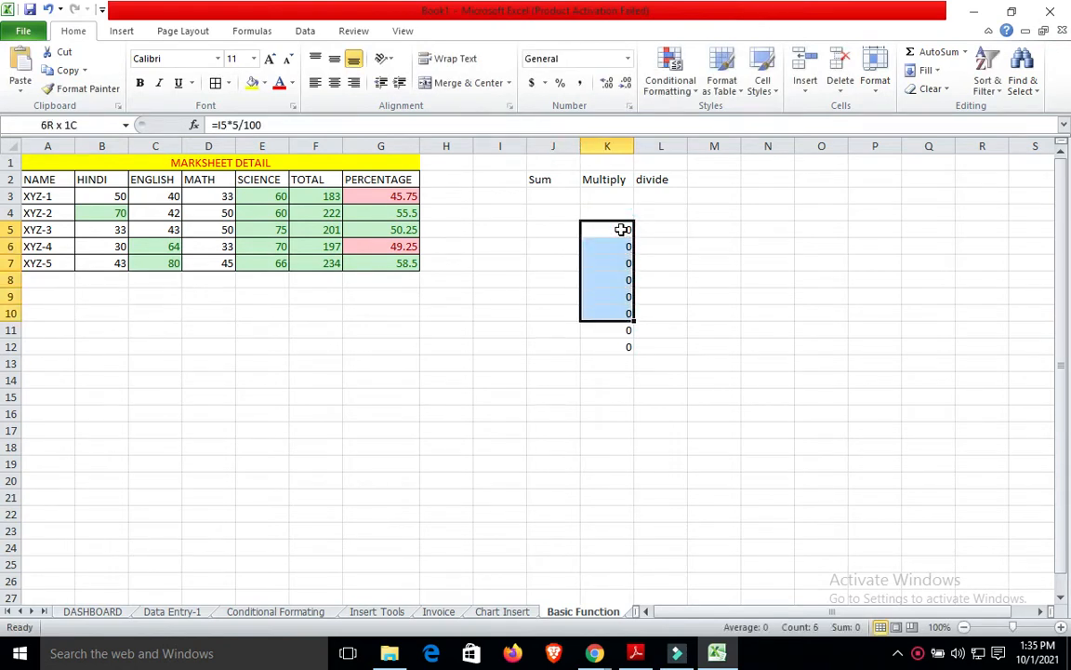
{"action": "key", "text": "BackSpace"}
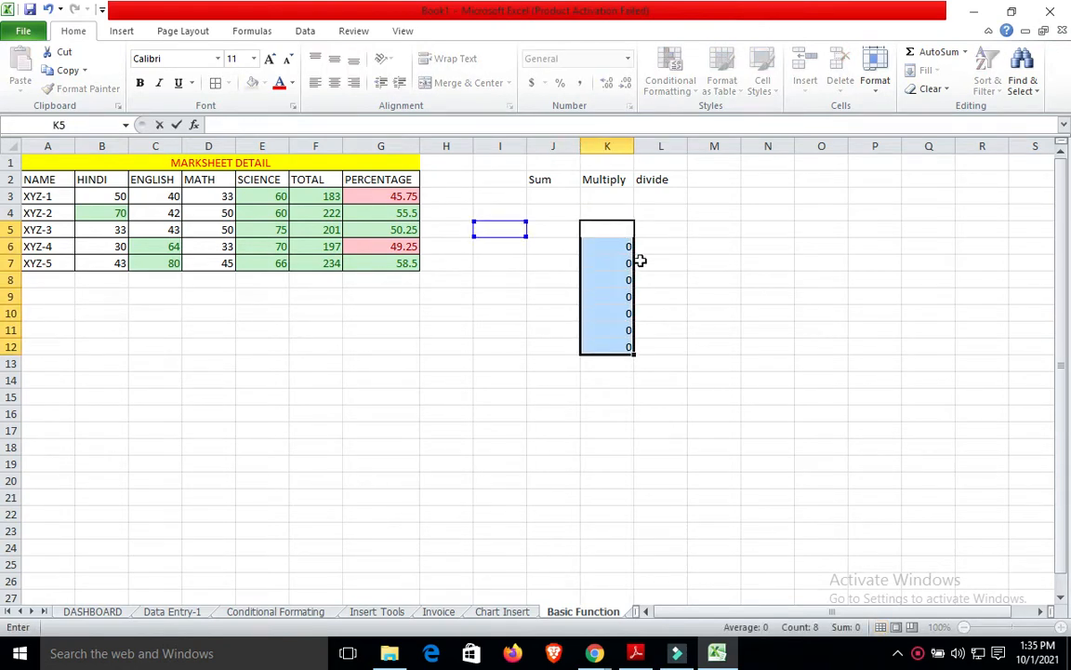
{"action": "left_click", "coordinate": [626, 245]}
{"action": "key", "text": "BackSpace"}
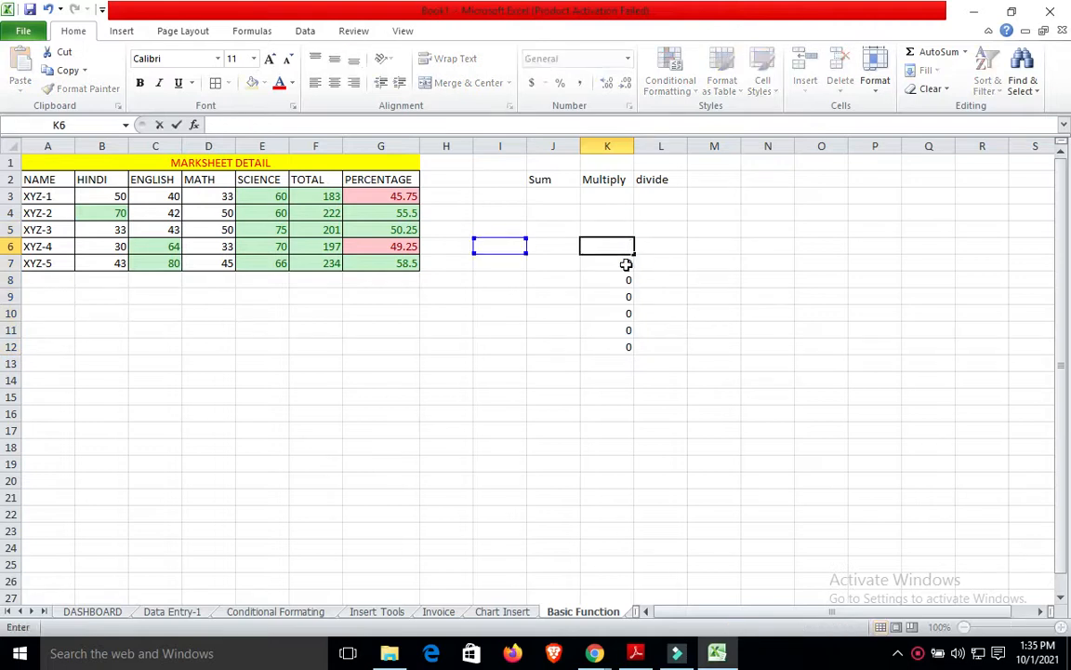
{"action": "left_click", "coordinate": [626, 263]}
{"action": "key", "text": "BackSpace"}
{"action": "left_click", "coordinate": [627, 280]}
{"action": "key", "text": "BackSpace"}
Clear the remaining Multiply results in K9 and K10 and check the K12 formula.
{"action": "left_click", "coordinate": [628, 306]}
{"action": "key", "text": "BackSpace"}
{"action": "left_click", "coordinate": [628, 297]}
{"action": "key", "text": "BackSpace"}
{"action": "left_click", "coordinate": [628, 330]}
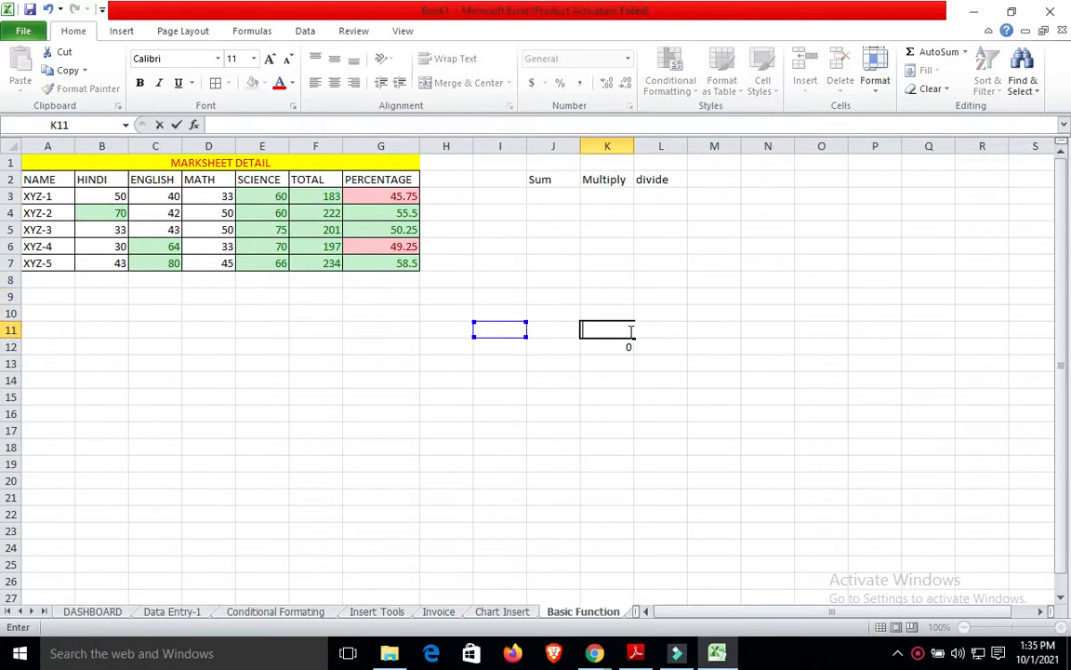
{"action": "left_click", "coordinate": [628, 345]}
{"action": "double_click", "coordinate": [629, 345]}
{"action": "left_click", "coordinate": [510, 282]}
Enter a trial =500-100 subtraction in I5, then clear its 400 result.
{"action": "left_click", "coordinate": [456, 201]}
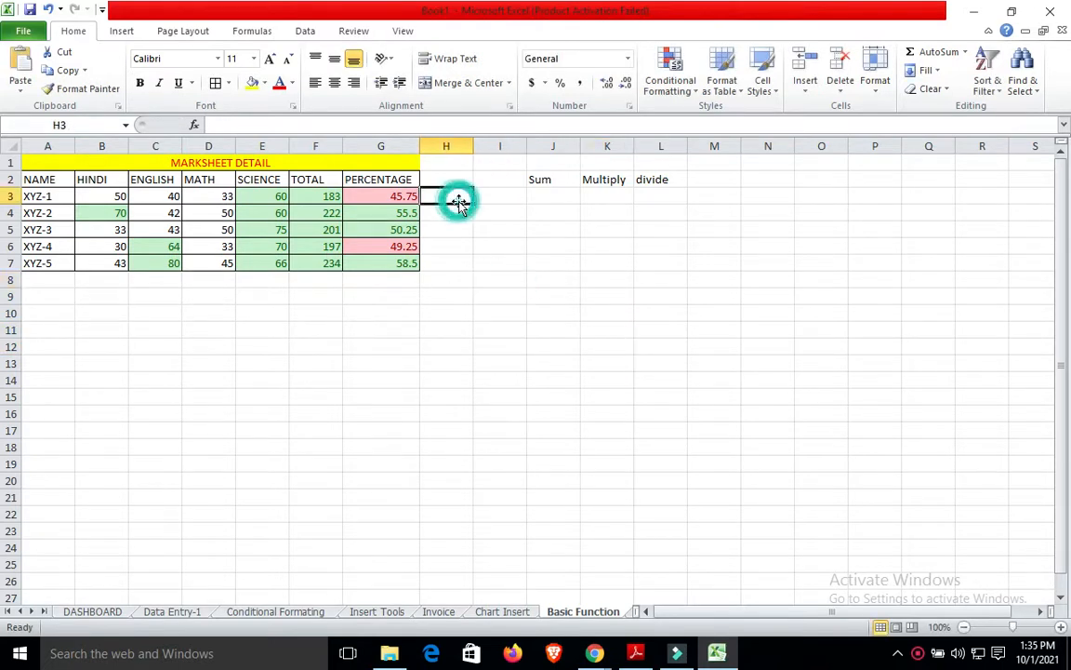
{"action": "type", "text": "=su"}
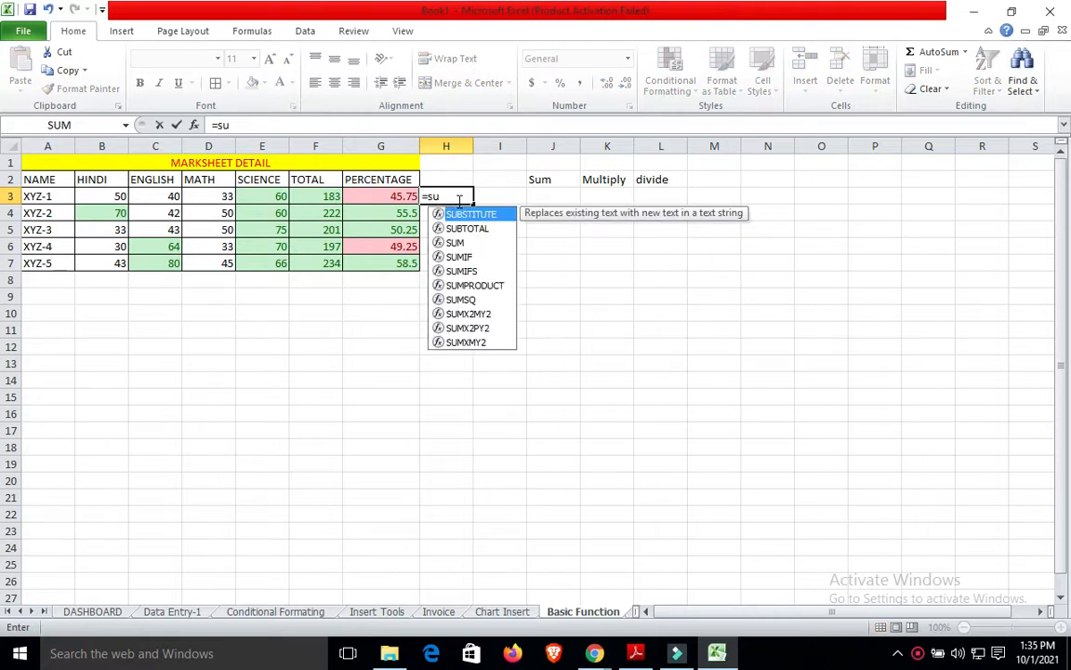
{"action": "type", "text": "b"}
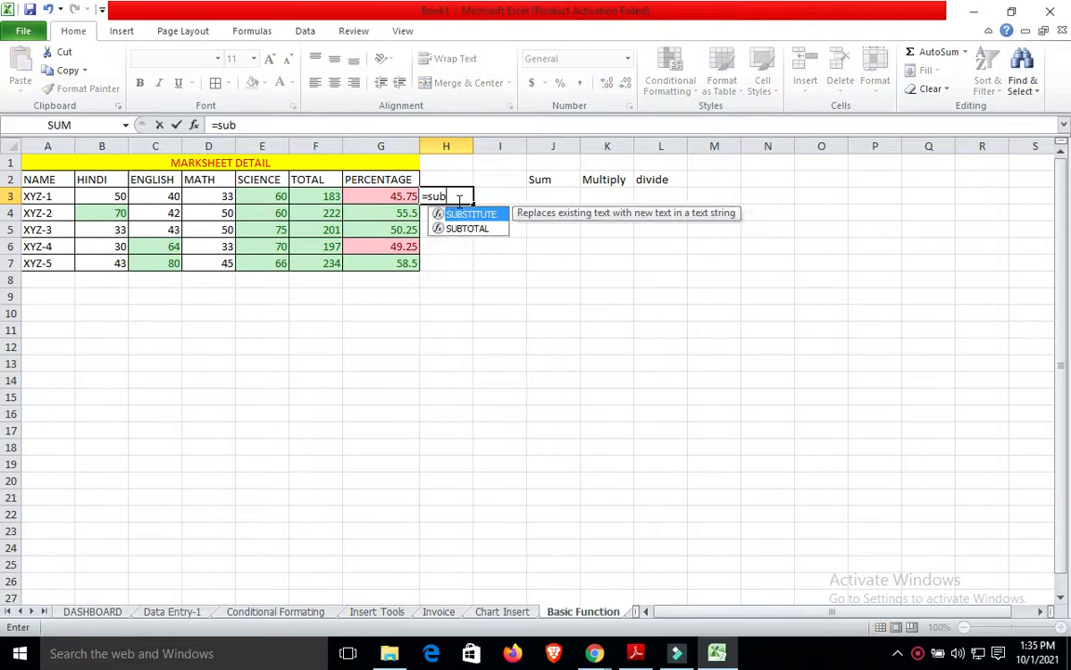
{"action": "key", "text": "BackSpace"}
{"action": "key", "text": "BackSpace"}
{"action": "key", "text": "BackSpace"}
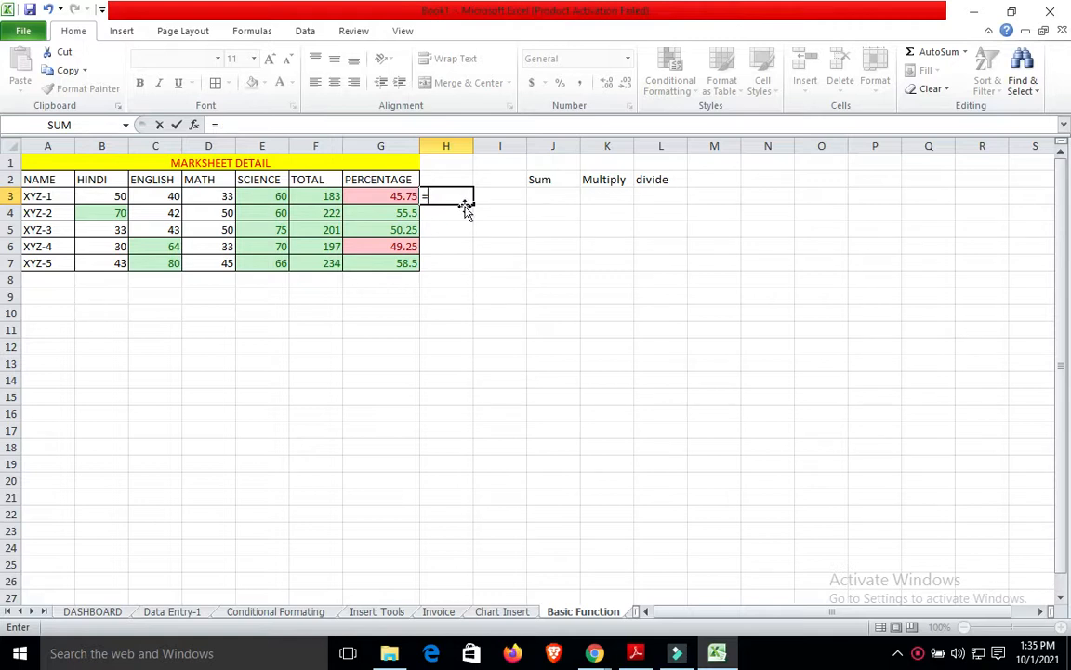
{"action": "left_click", "coordinate": [501, 245]}
{"action": "key", "text": "BackSpace"}
{"action": "key", "text": "BackSpace"}
{"action": "key", "text": "BackSpace"}
{"action": "key", "text": "BackSpace"}
{"action": "left_click", "coordinate": [505, 225]}
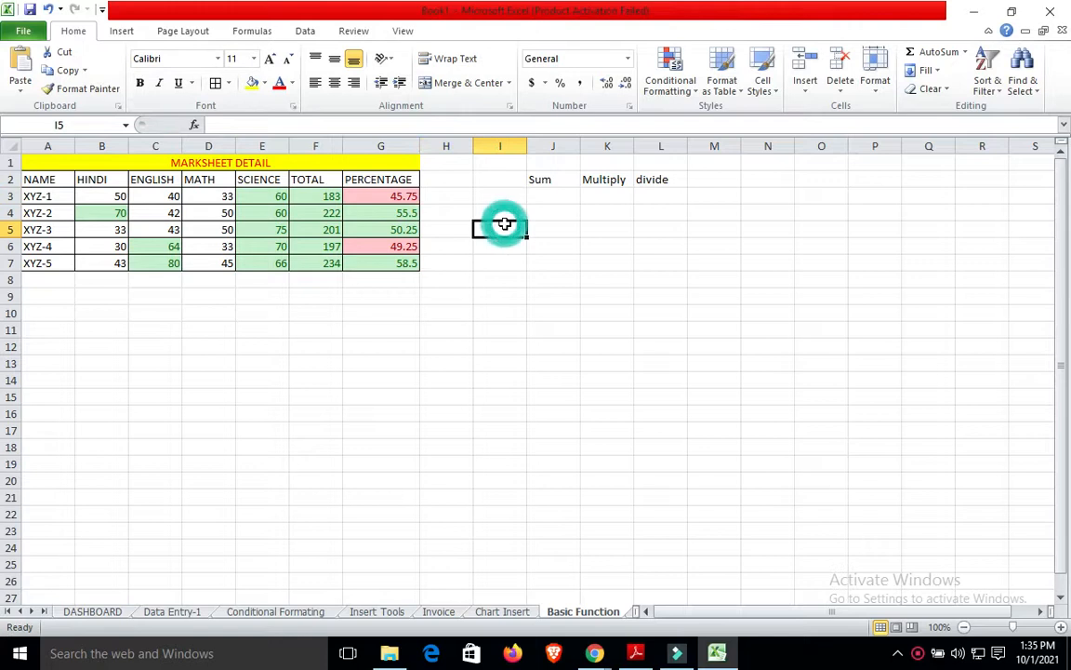
{"action": "type", "text": "=500"}
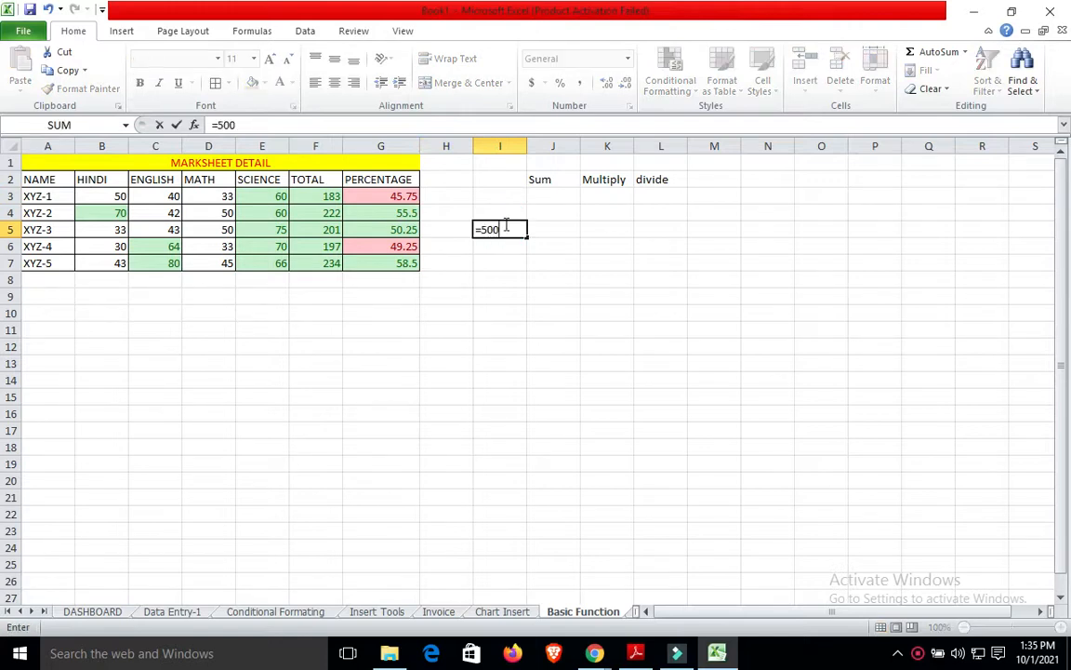
{"action": "type", "text": "-100"}
{"action": "key", "text": "Return"}
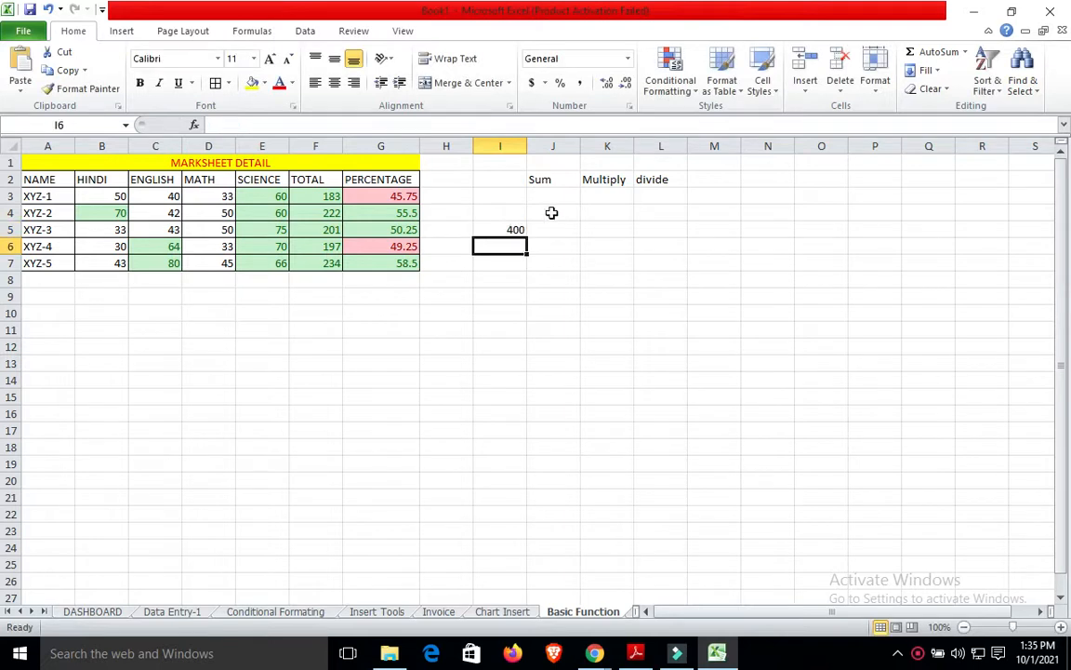
{"action": "left_click", "coordinate": [499, 230]}
{"action": "left_click", "coordinate": [496, 230]}
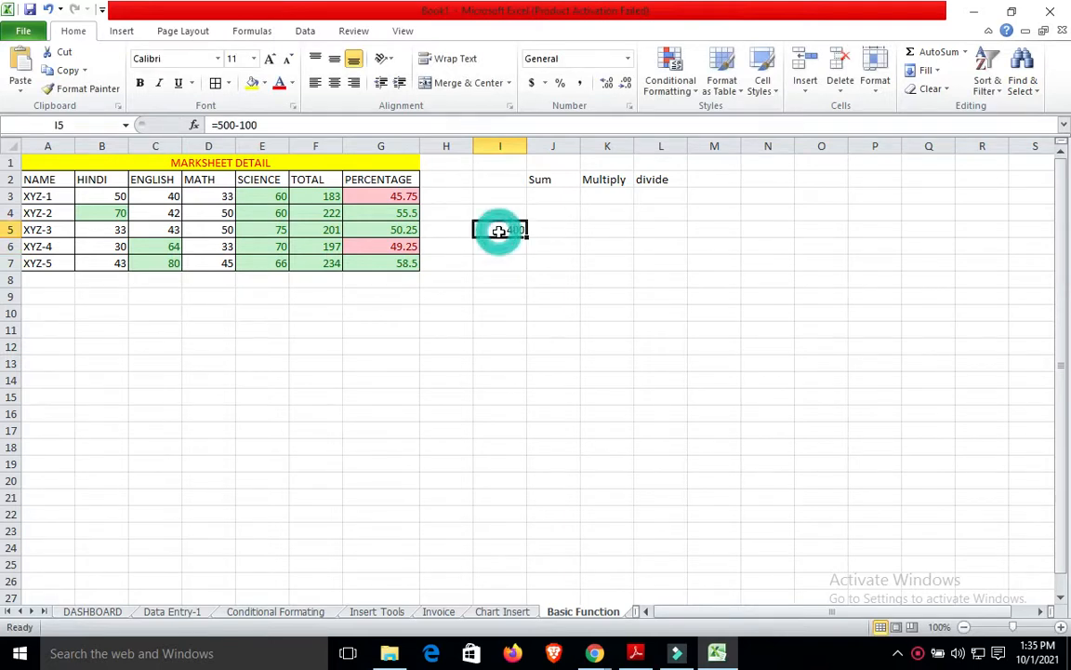
{"action": "key", "text": "BackSpace"}
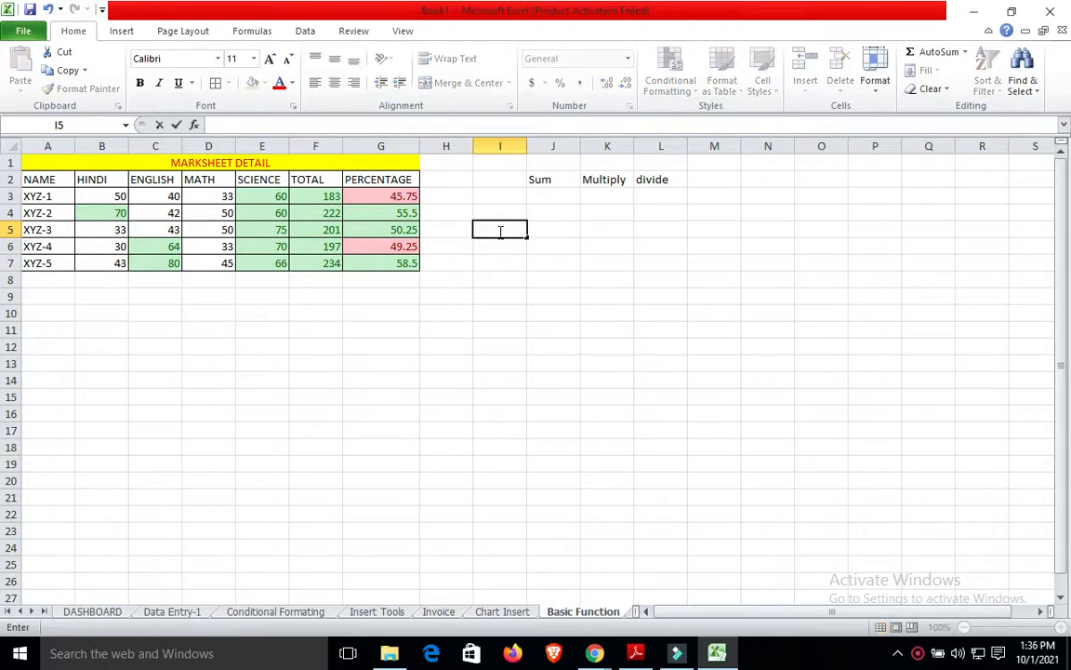
Delete the Sum, Multiply and divide headings from J2, K2 and L2.
{"action": "left_click", "coordinate": [547, 180]}
{"action": "key", "text": "BackSpace"}
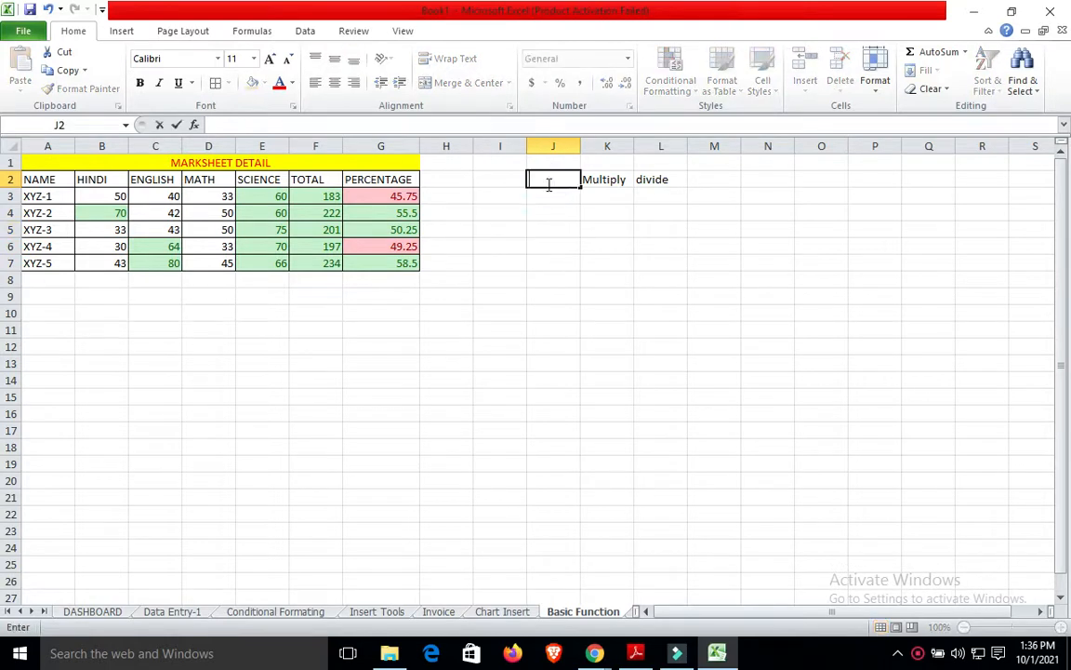
{"action": "left_click", "coordinate": [616, 177]}
{"action": "key", "text": "BackSpace"}
{"action": "left_click", "coordinate": [655, 176]}
{"action": "key", "text": "BackSpace"}
{"action": "left_click", "coordinate": [587, 281]}
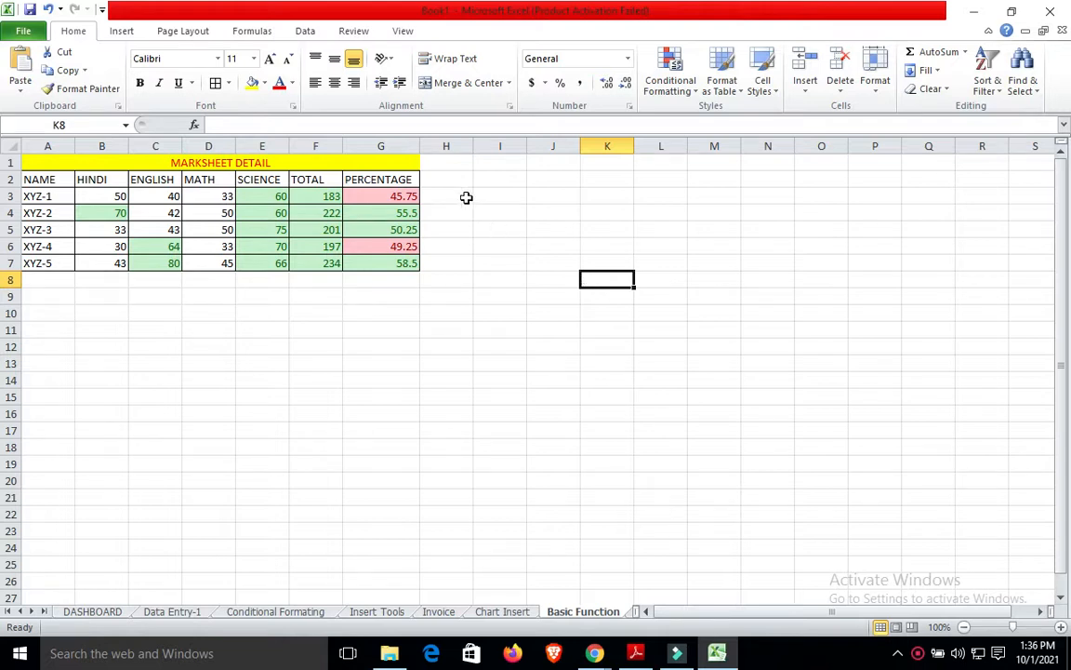
Start a =PER formula in I3 on the Basic Function sheet, then abandon it.
{"action": "left_click", "coordinate": [498, 196]}
{"action": "type", "text": "=per"}
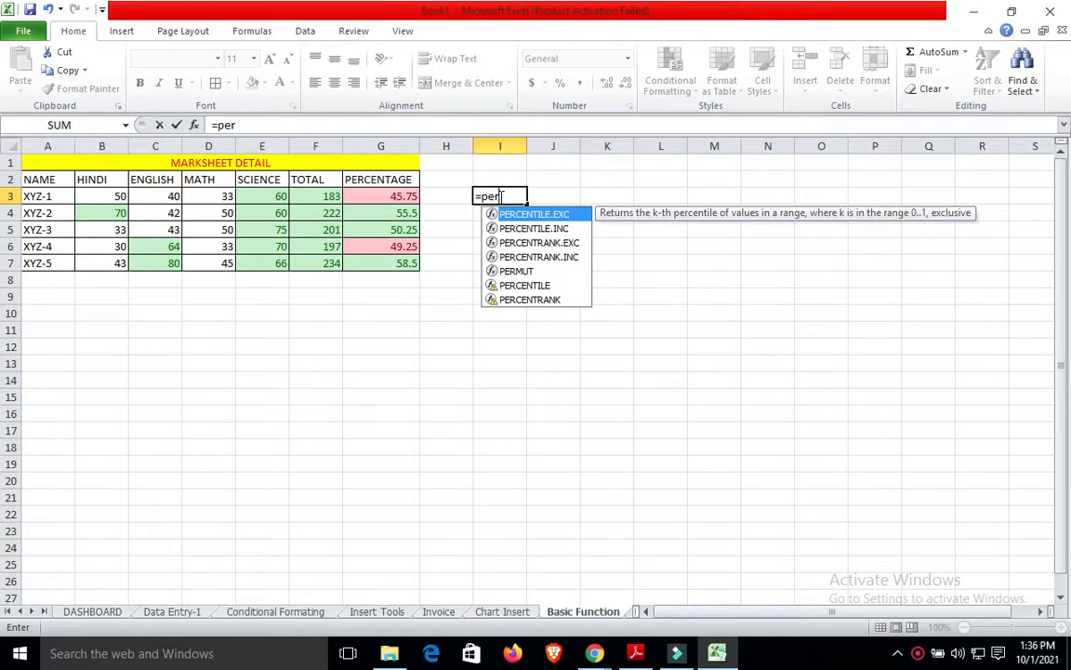
{"action": "key", "text": "BackSpace"}
{"action": "key", "text": "BackSpace"}
{"action": "key", "text": "BackSpace"}
{"action": "key", "text": "BackSpace"}
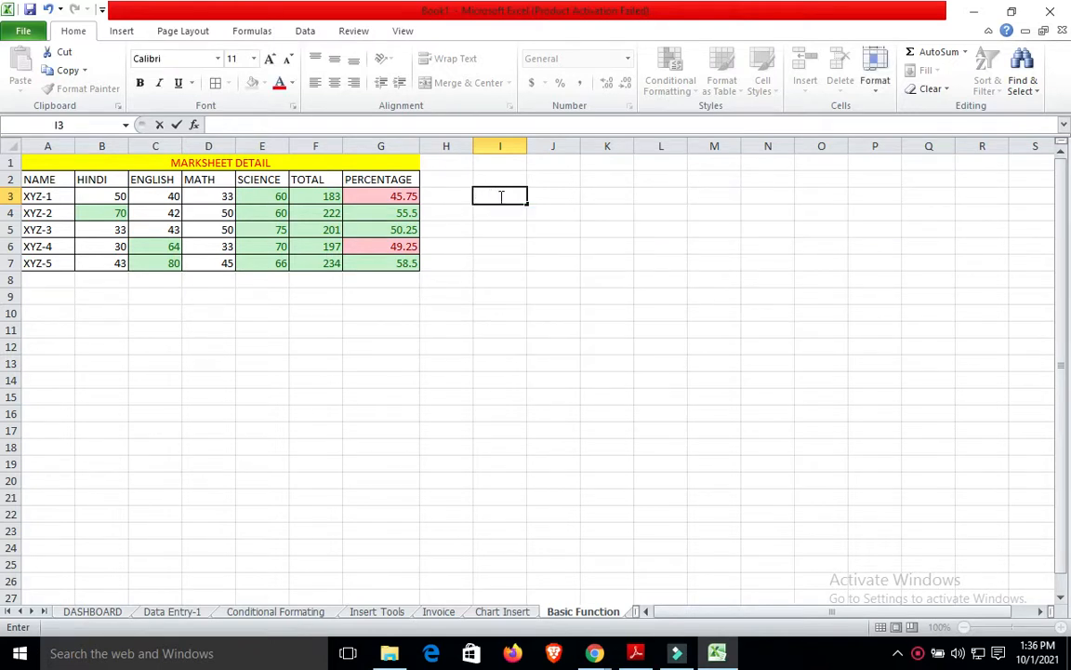
{"action": "left_click", "coordinate": [495, 291]}
{"action": "left_click", "coordinate": [463, 186]}
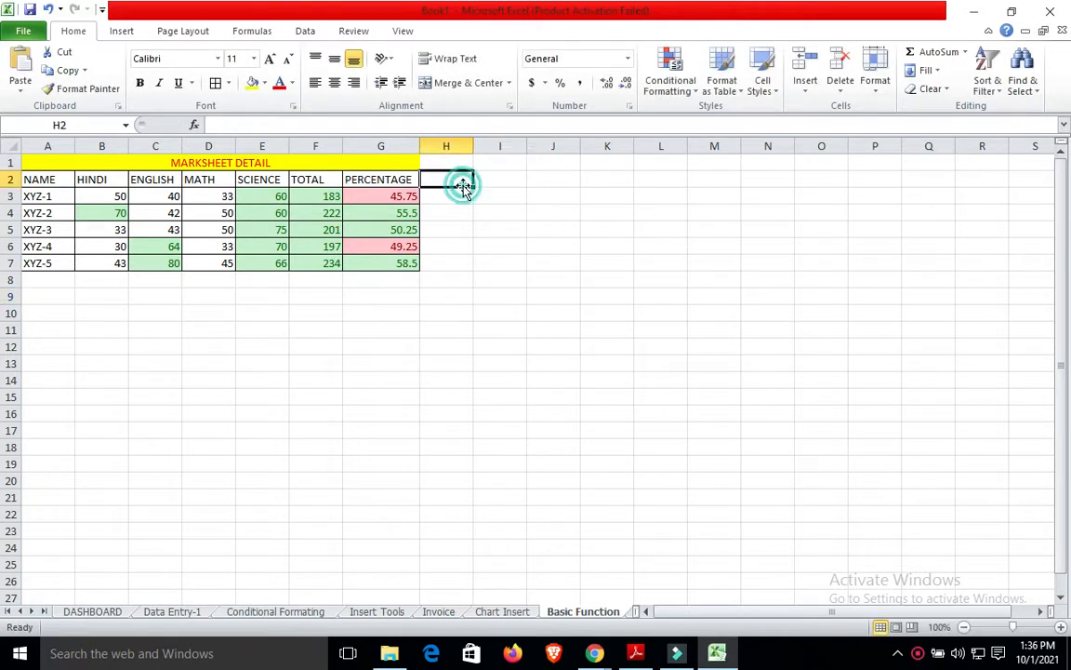
{"action": "left_click", "coordinate": [486, 184]}
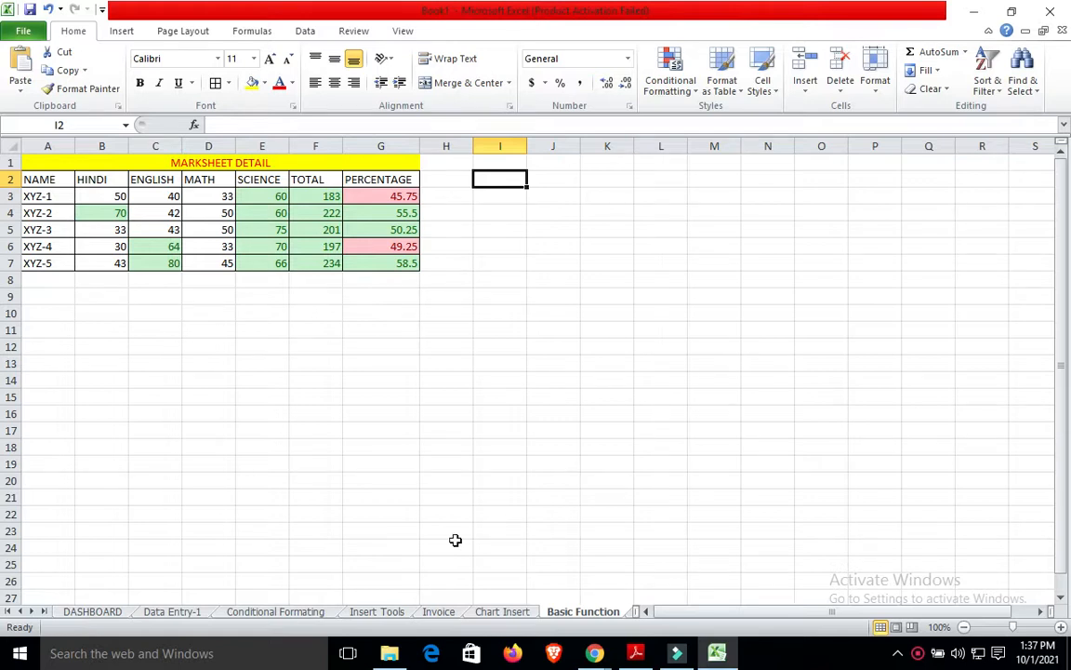
Go to the Invoice sheet and select row 1 starting from A1.
{"action": "left_click", "coordinate": [441, 614]}
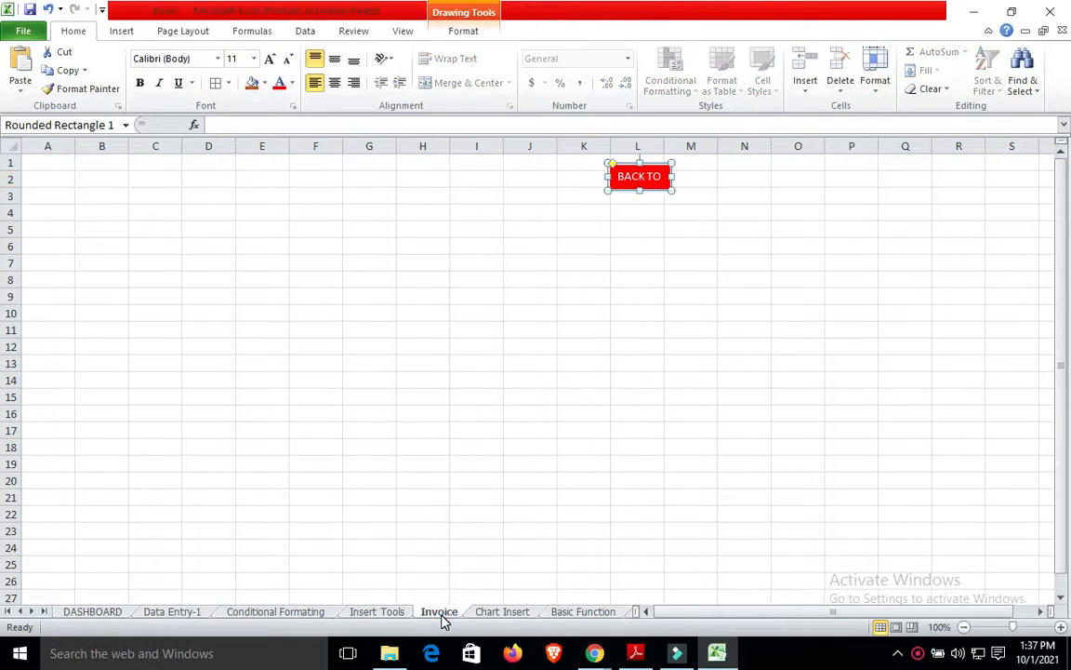
{"action": "left_click", "coordinate": [436, 410]}
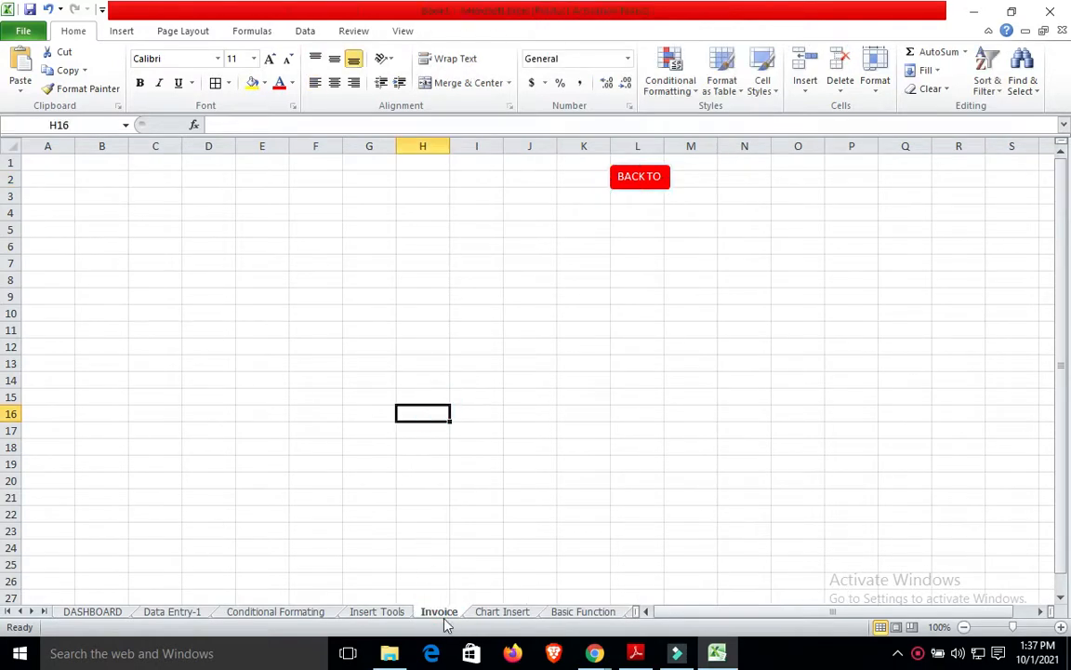
{"action": "left_click", "coordinate": [580, 612]}
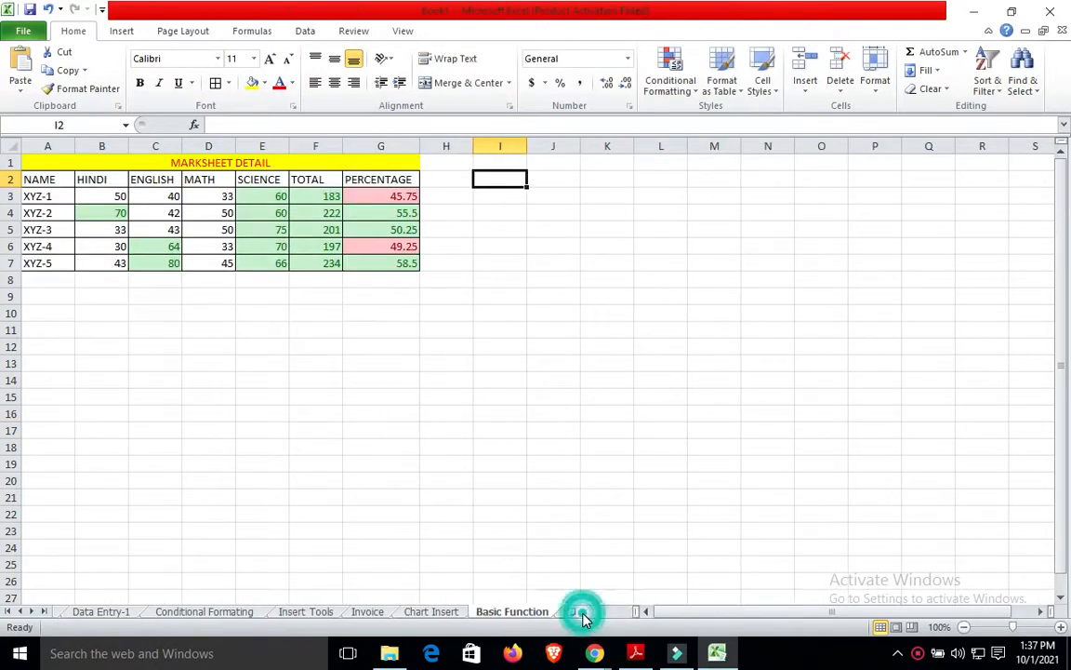
{"action": "left_click", "coordinate": [421, 612]}
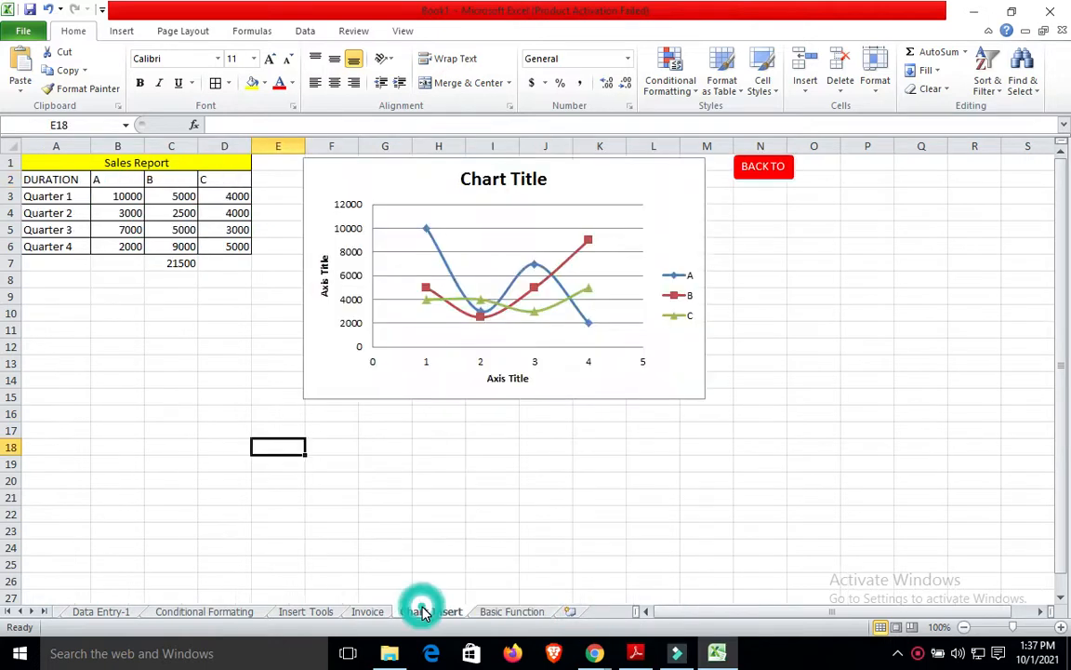
{"action": "left_click", "coordinate": [384, 611]}
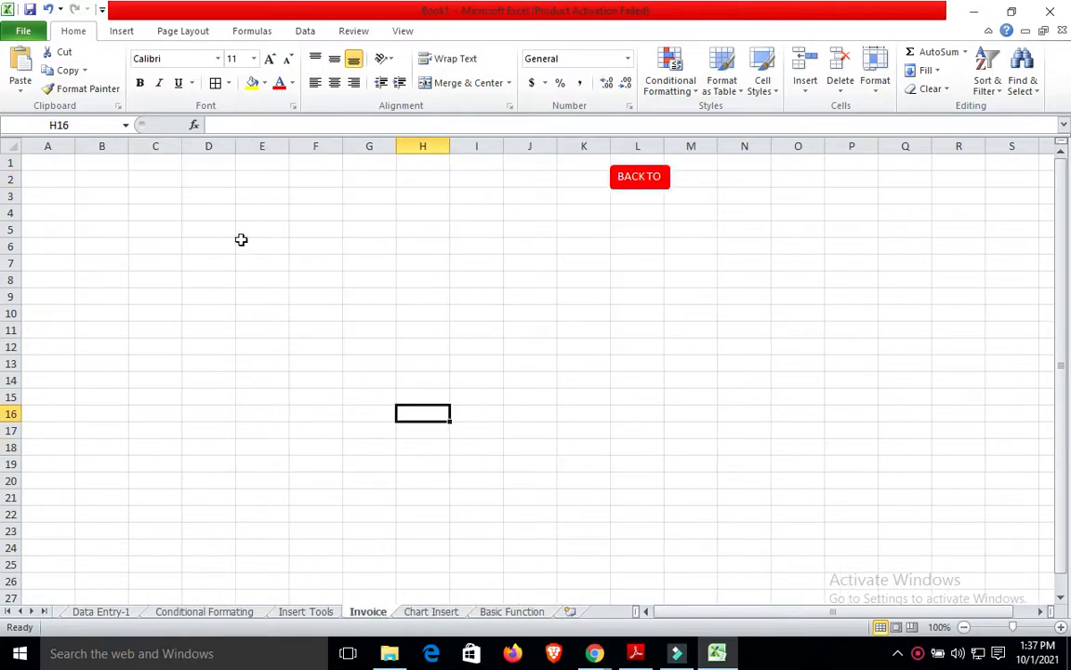
{"action": "left_click", "coordinate": [60, 167]}
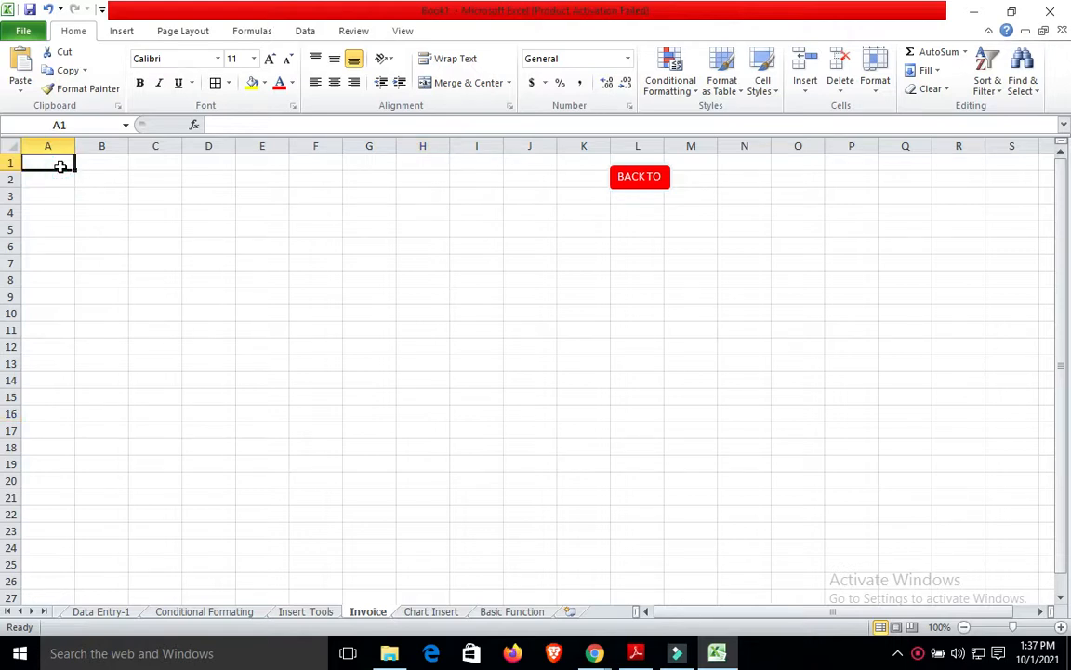
{"action": "key", "text": "shift+Right"}
{"action": "key", "text": "shift+Right"}
{"action": "key", "text": "shift+Right"}
{"action": "key", "text": "shift+Right"}
{"action": "key", "text": "shift+Right"}
{"action": "key", "text": "shift+Right"}
{"action": "key", "text": "shift+Right"}
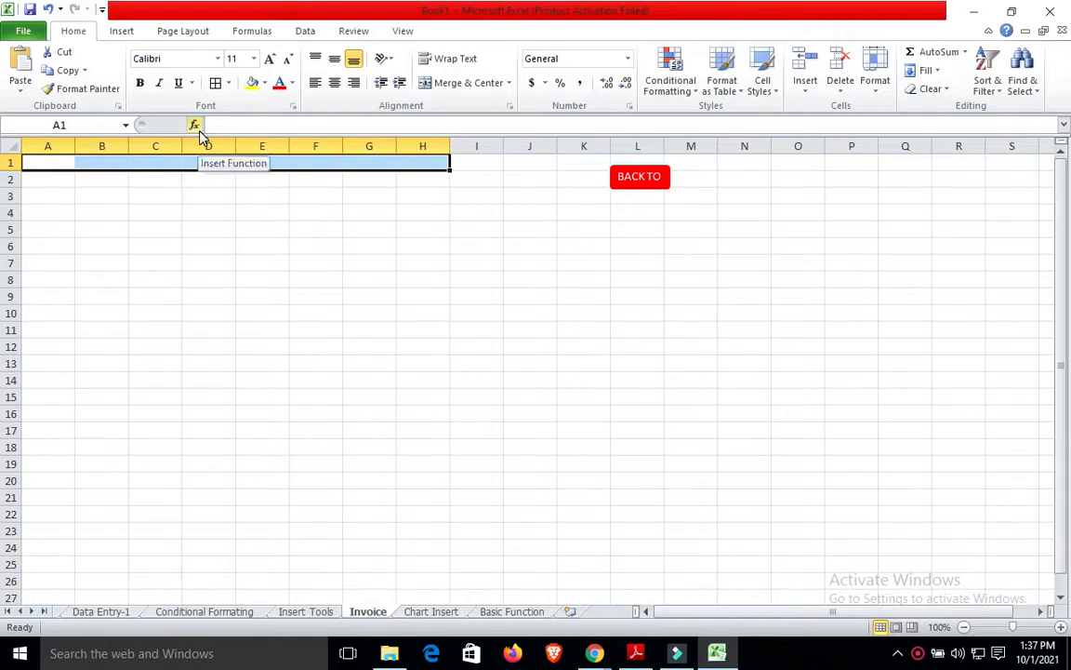
Merge and center A1:H1 and enter the title TAX INVOICE.
{"action": "left_click", "coordinate": [123, 31]}
{"action": "left_click", "coordinate": [78, 31]}
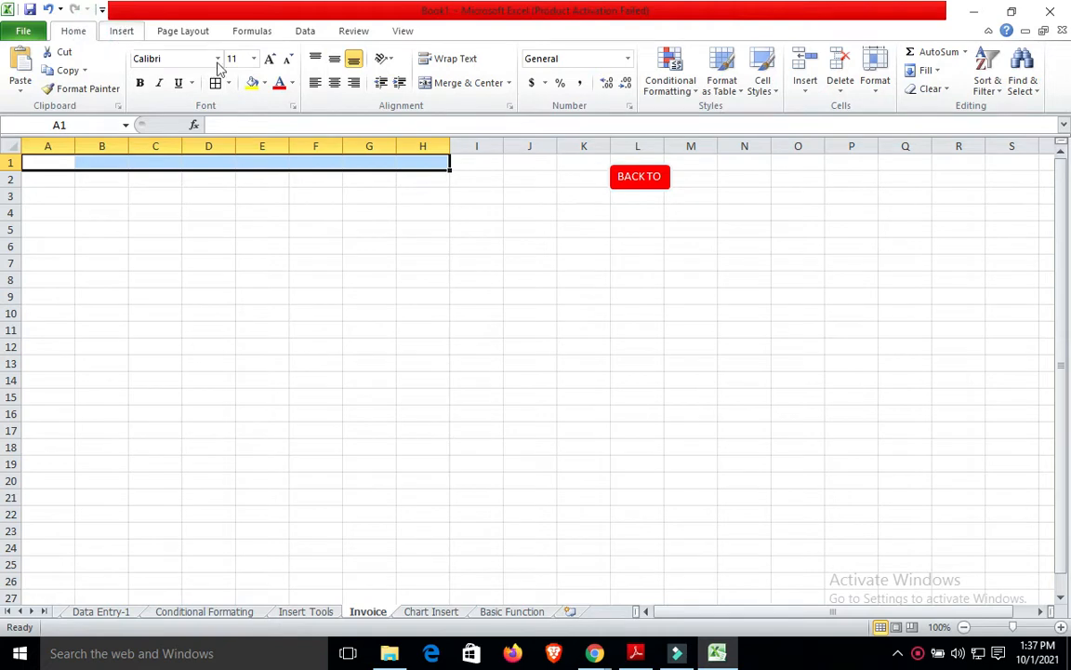
{"action": "left_click", "coordinate": [470, 84]}
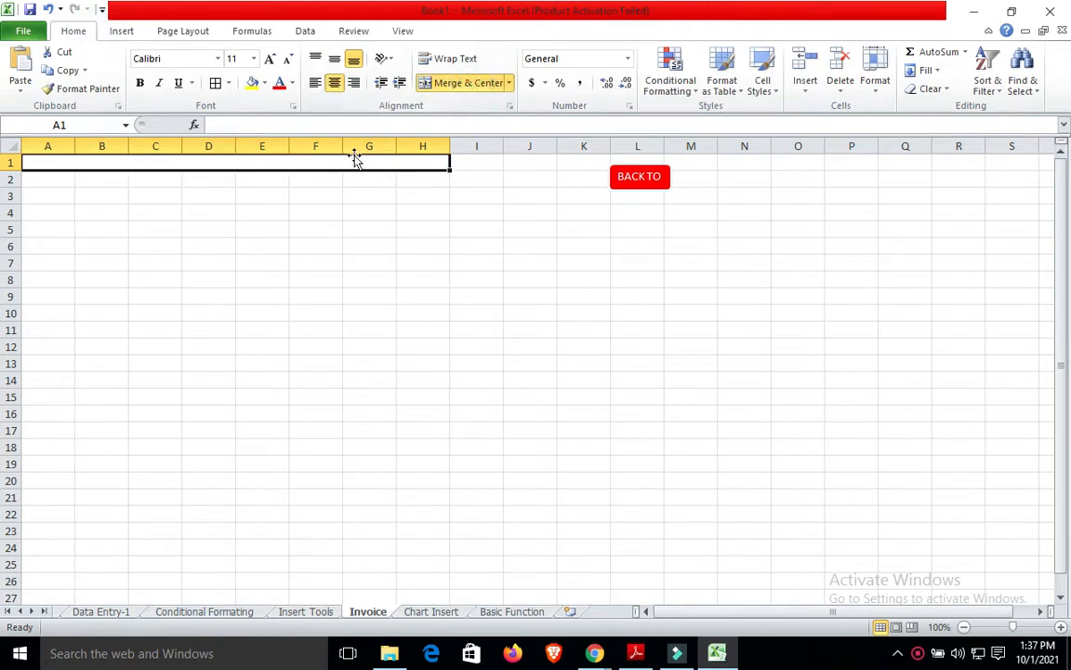
{"action": "type", "text": "TAX IN"}
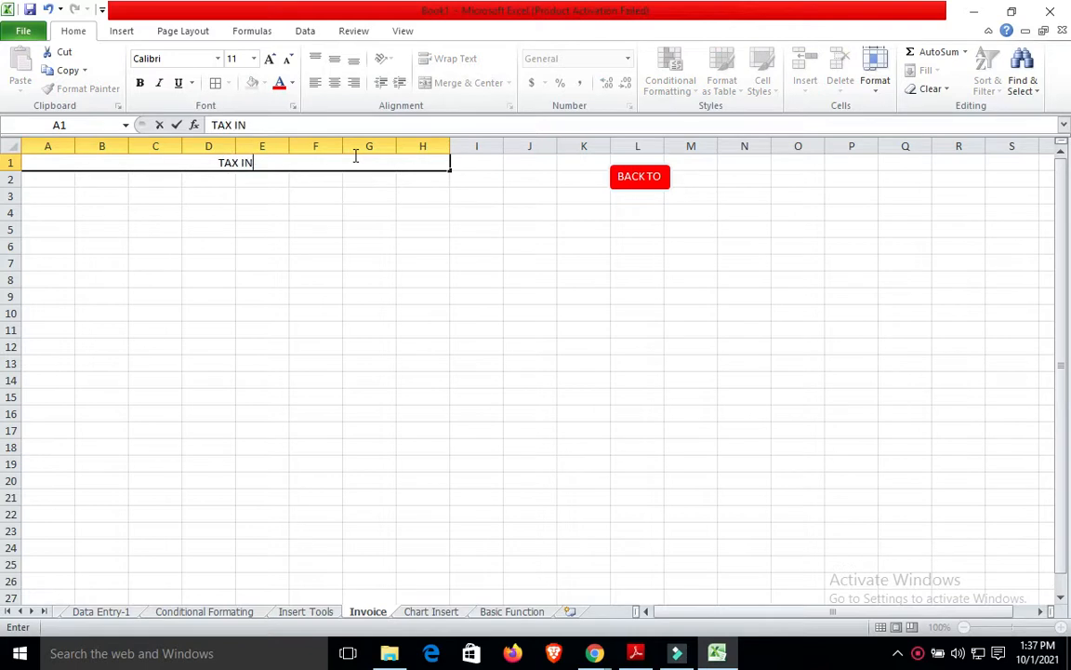
{"action": "type", "text": "VOICE"}
{"action": "left_click", "coordinate": [351, 195]}
Select the block A2:C4 beneath the title.
{"action": "left_click", "coordinate": [61, 180]}
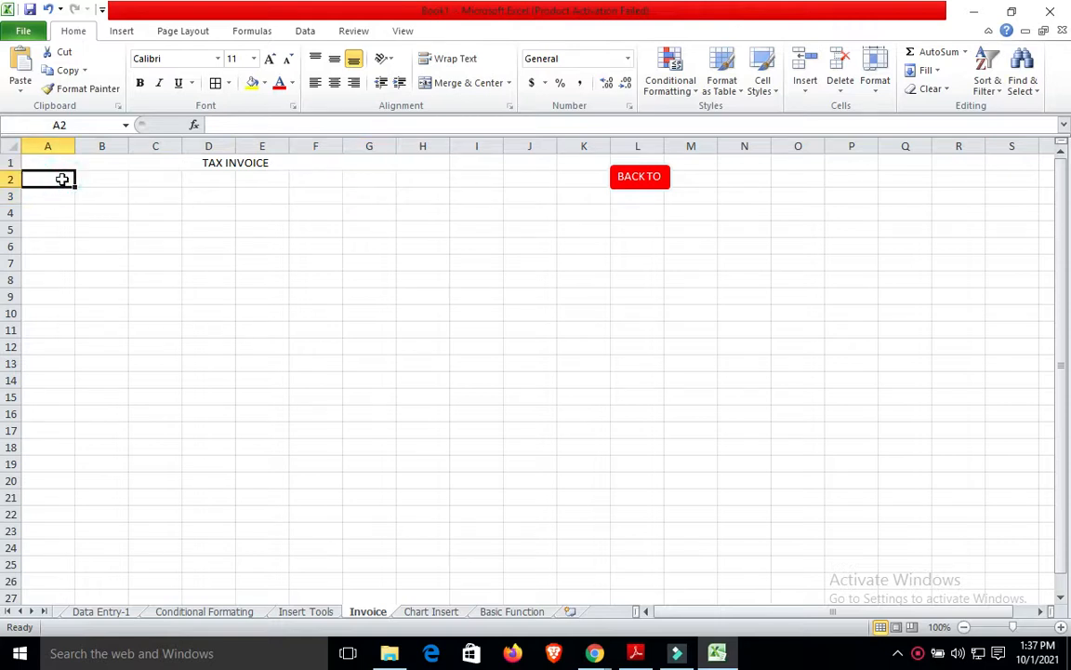
{"action": "key", "text": "shift+Down"}
{"action": "key", "text": "shift+Down"}
{"action": "key", "text": "shift+Right"}
{"action": "key", "text": "shift+Right"}
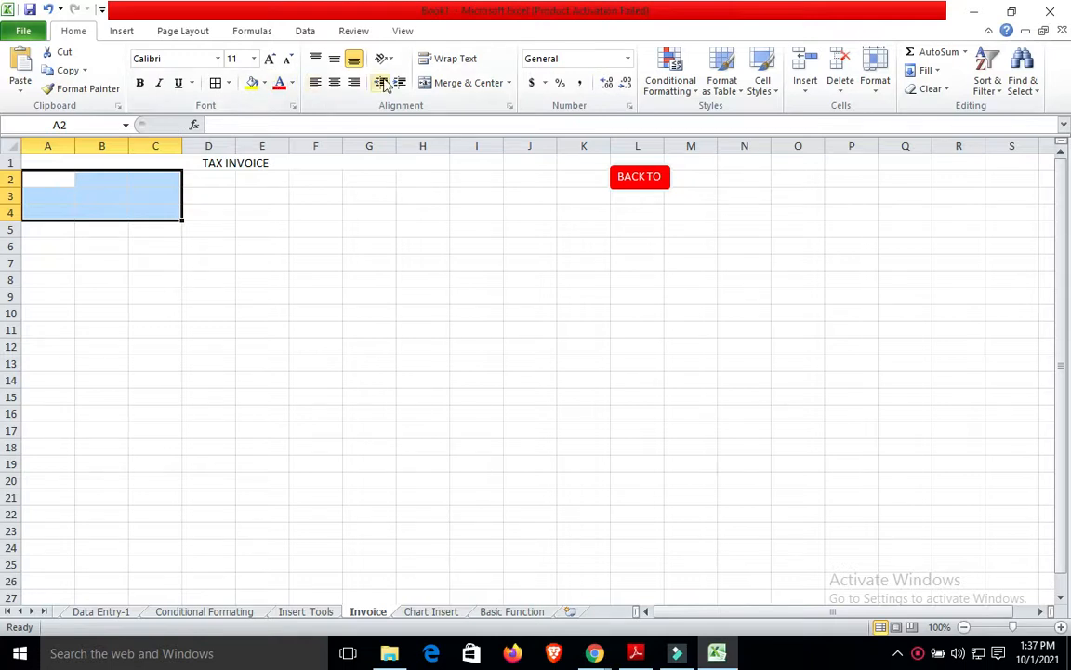
Merge A2:C4 and enter the company name G-ROUTE WEB SERVIVCES.
{"action": "left_click", "coordinate": [473, 84]}
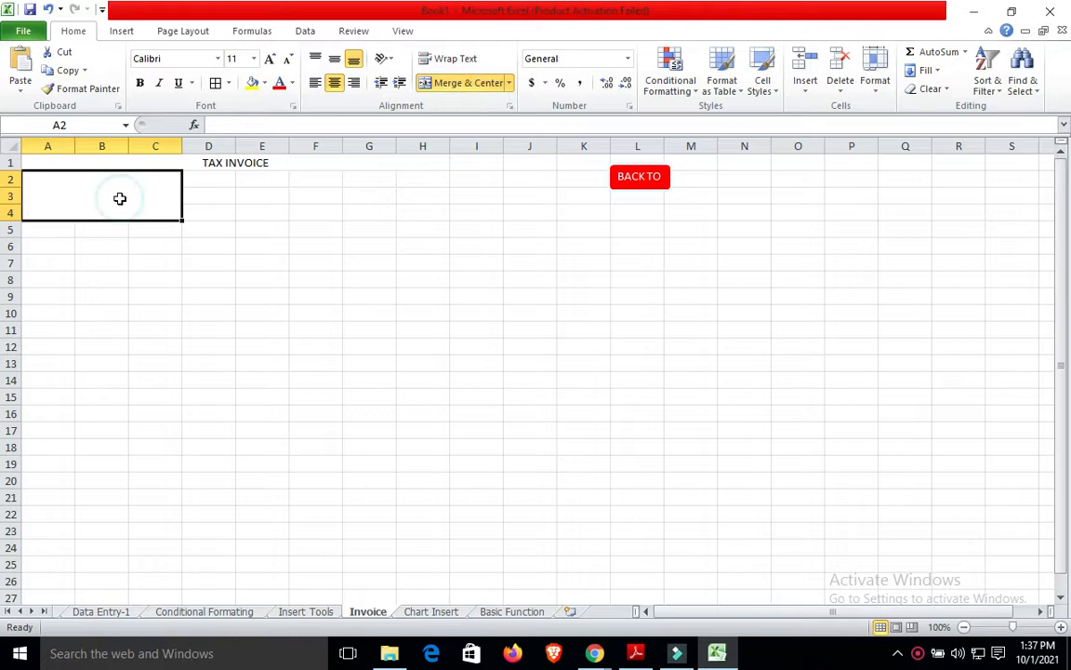
{"action": "type", "text": "G-ROU"}
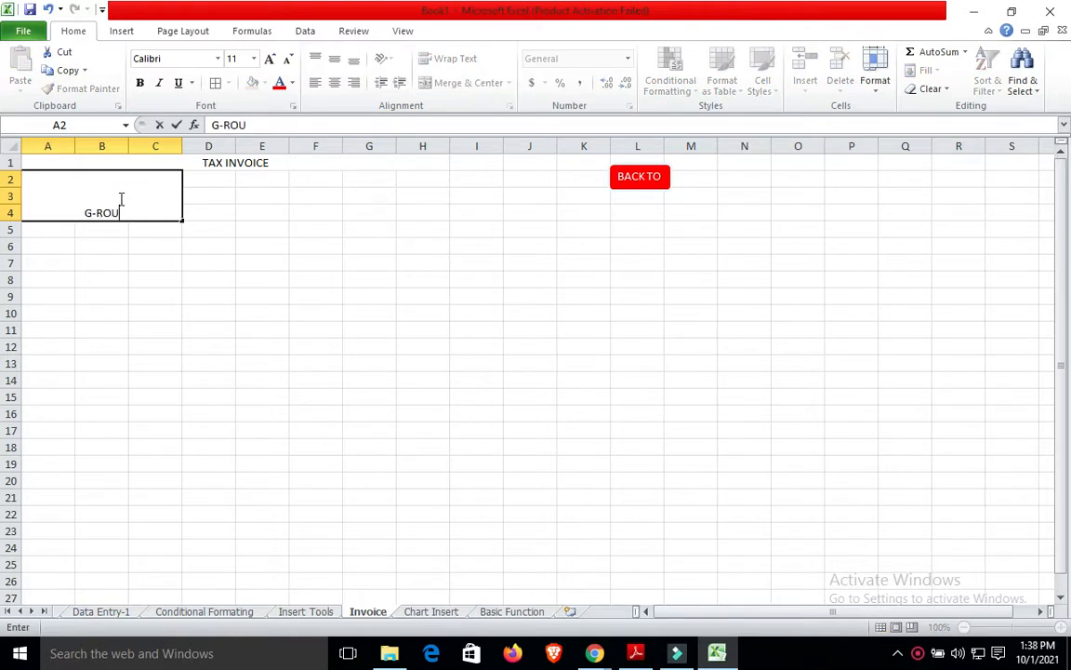
{"action": "type", "text": "TE WEB SERVIVCES"}
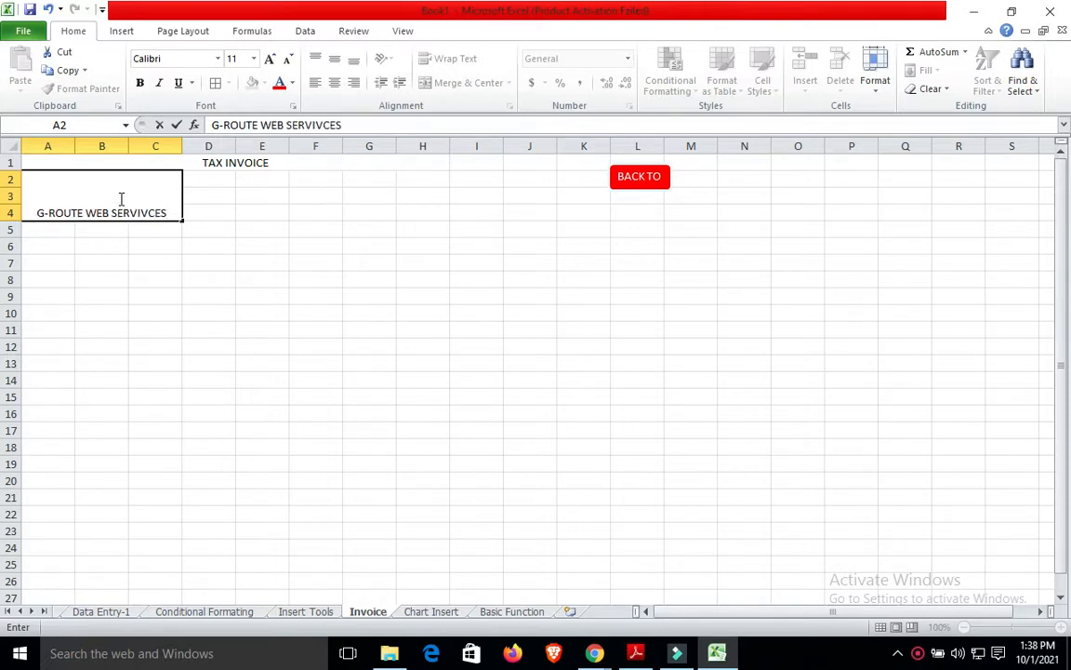
{"action": "key", "text": "Return"}
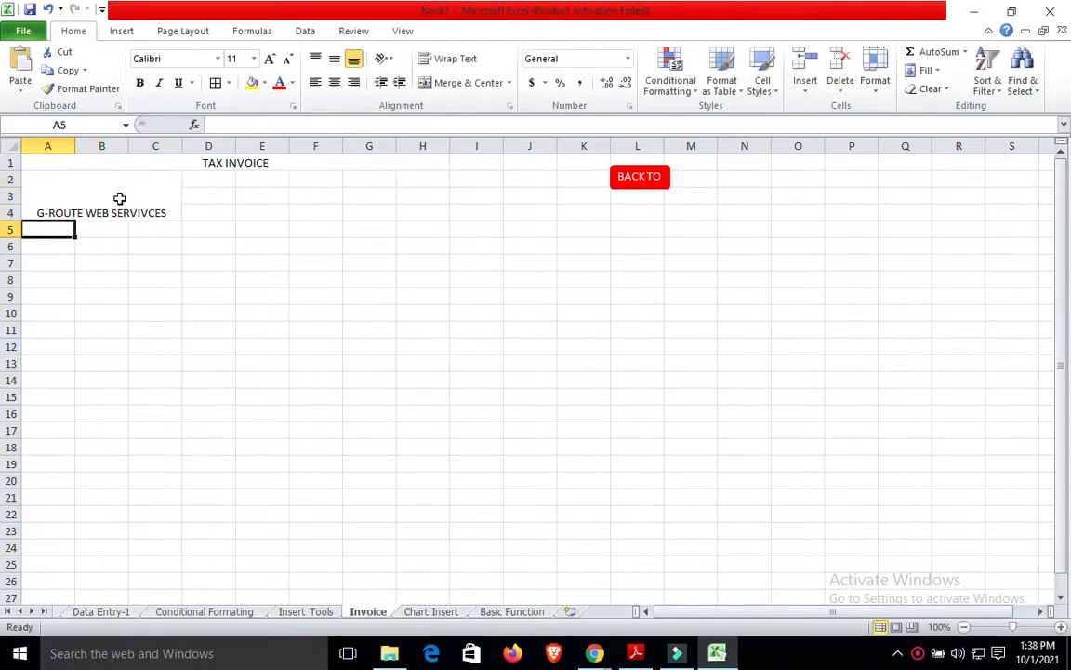
{"action": "double_click", "coordinate": [129, 208]}
{"action": "left_click", "coordinate": [170, 212]}
{"action": "key", "text": "Return"}
Middle-align the company name, undo the merge, and select A5:C5.
{"action": "left_click", "coordinate": [170, 212]}
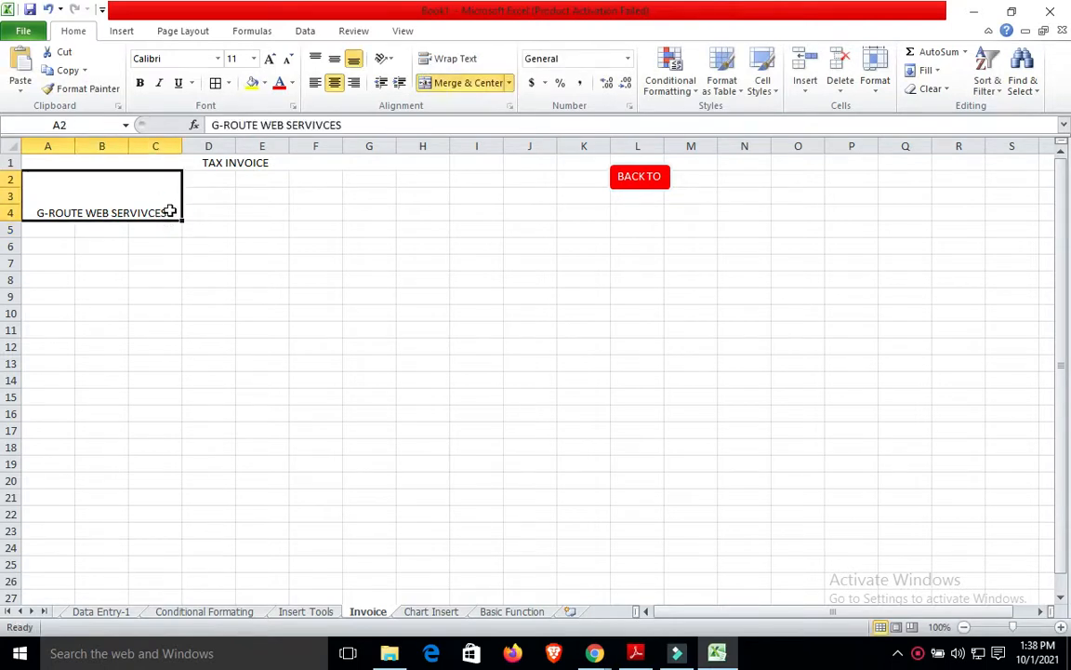
{"action": "left_click", "coordinate": [334, 59]}
{"action": "double_click", "coordinate": [160, 195]}
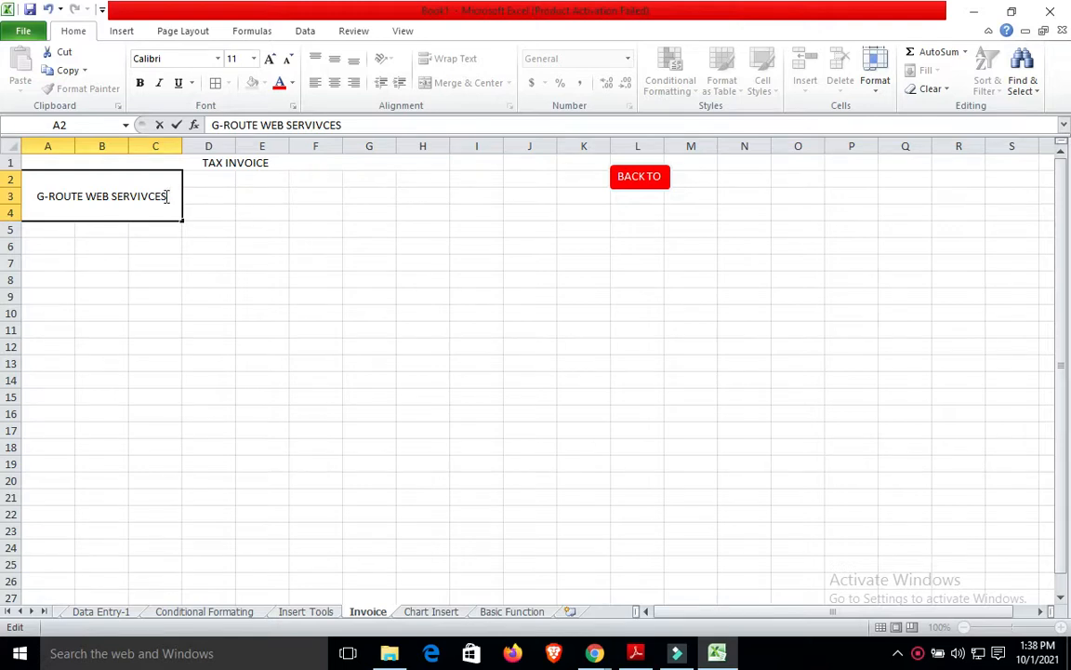
{"action": "key", "text": "Return"}
{"action": "left_click", "coordinate": [165, 195]}
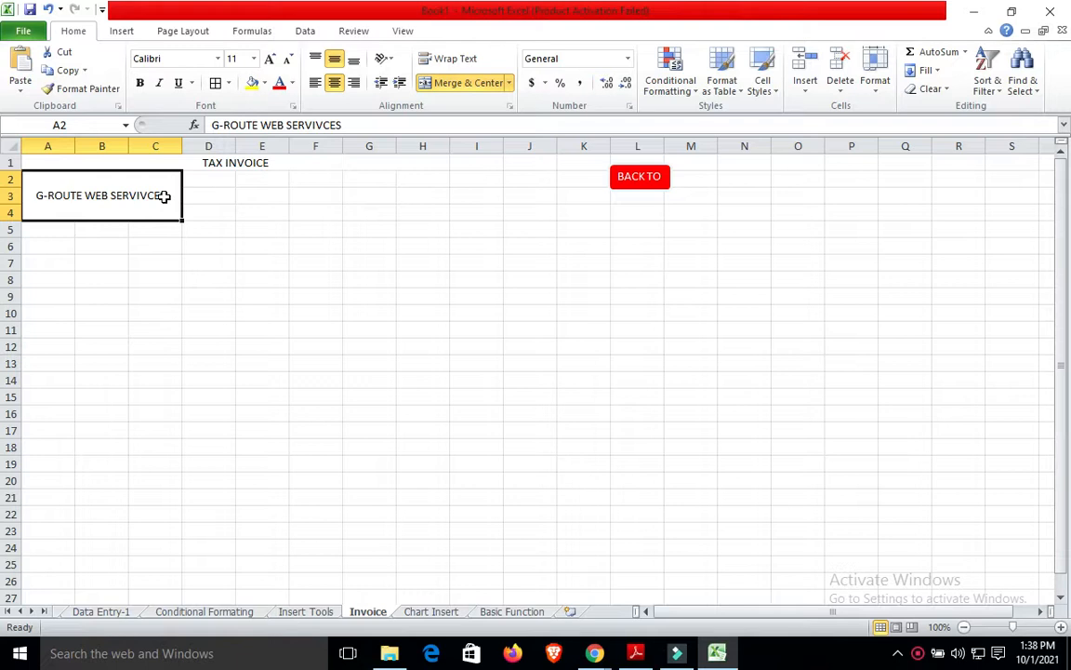
{"action": "key", "text": "ctrl+z"}
{"action": "left_click", "coordinate": [203, 215]}
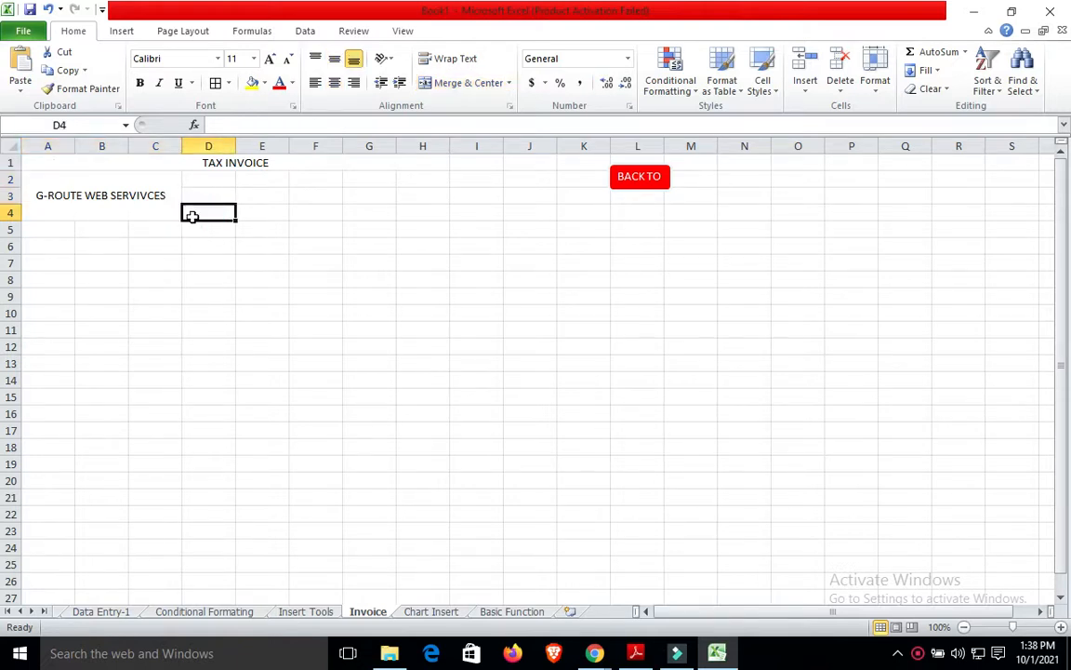
{"action": "left_click", "coordinate": [52, 230]}
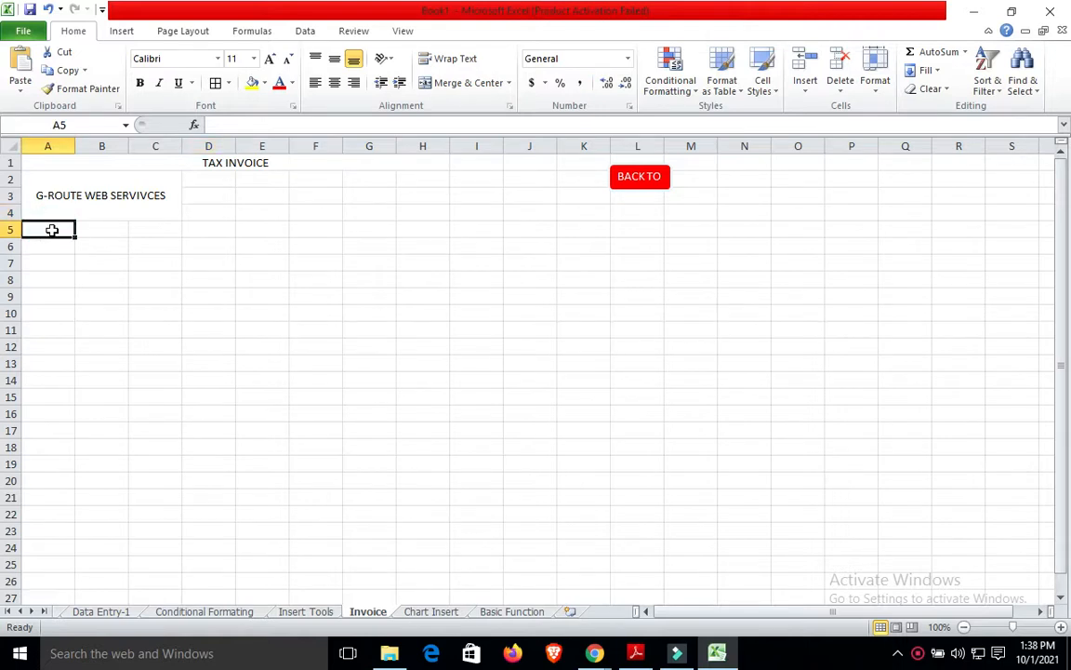
{"action": "key", "text": "shift+Right"}
{"action": "key", "text": "shift+Right"}
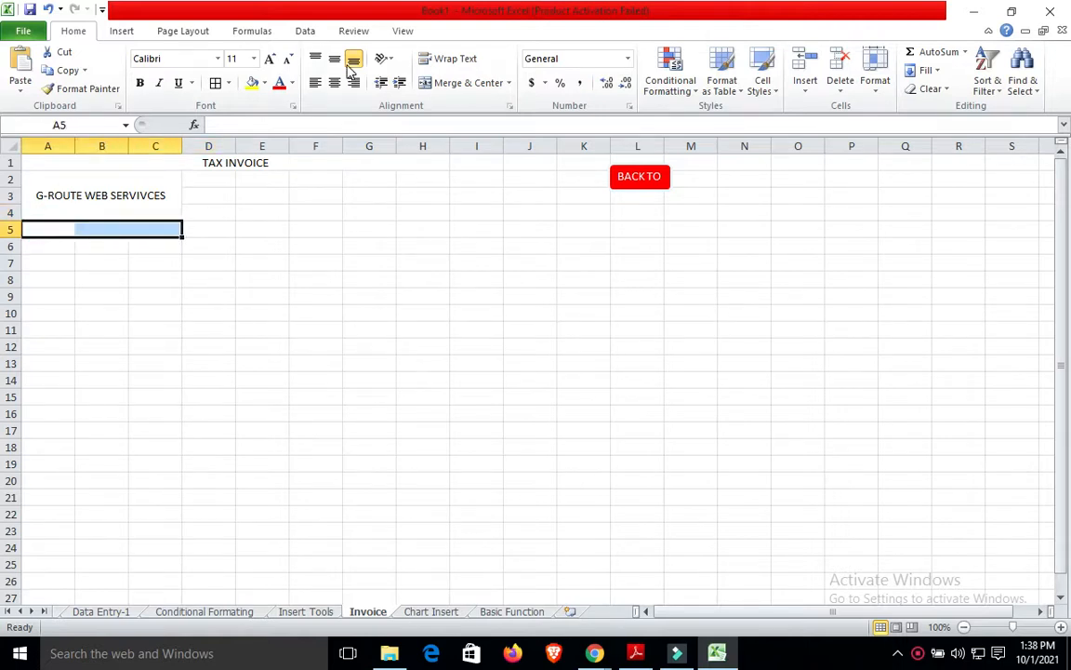
Merge A5:C5, enter the company's postal address, and widen column C to fit.
{"action": "left_click", "coordinate": [442, 85]}
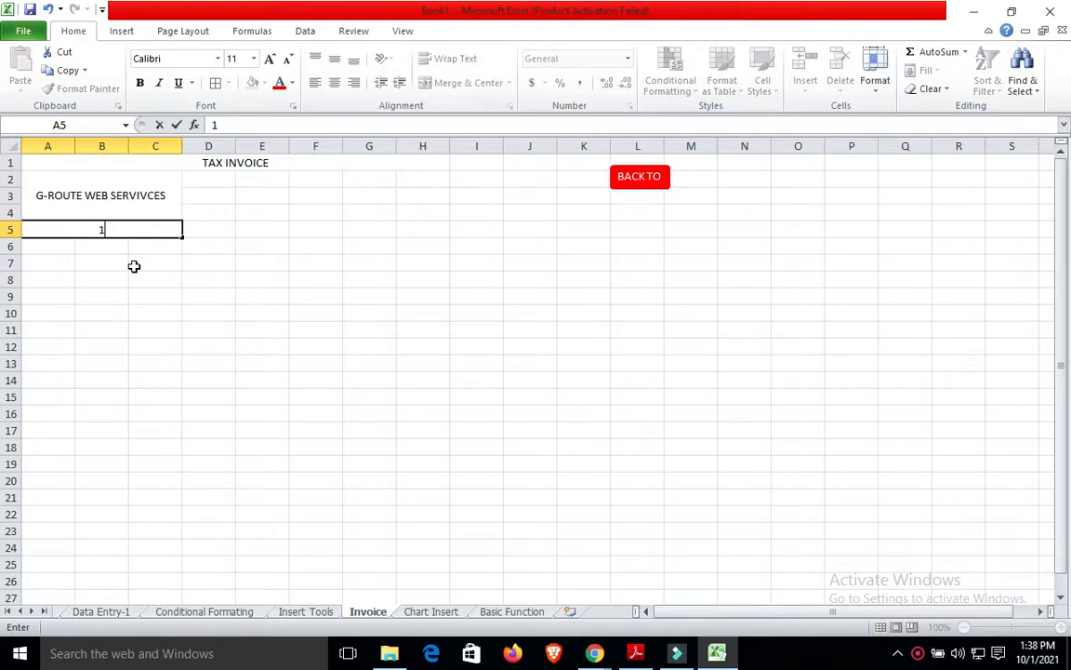
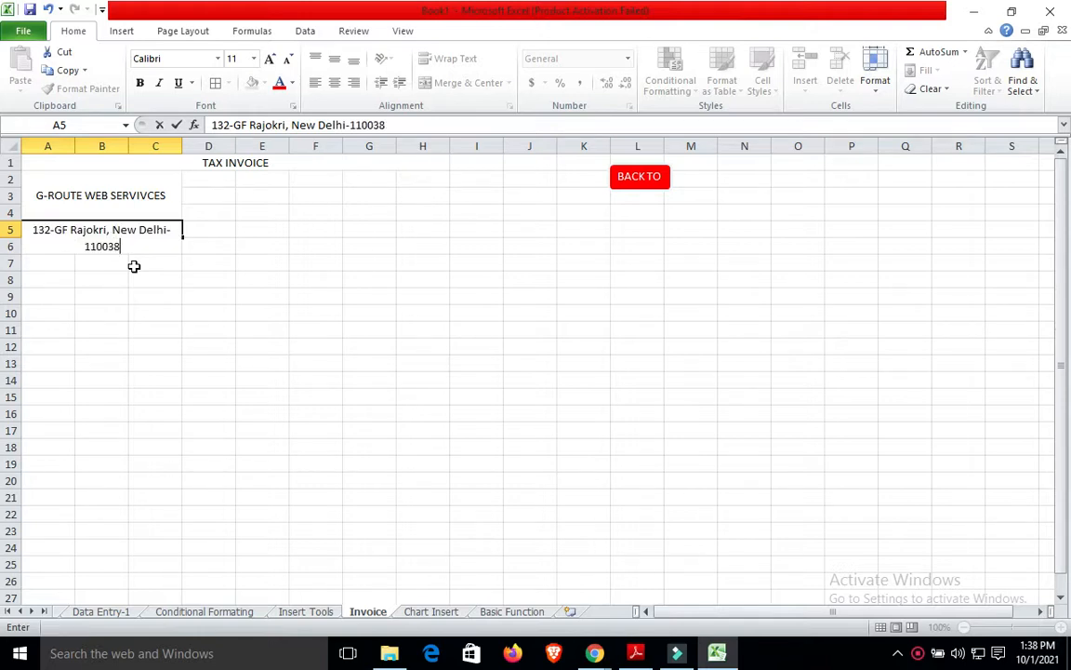
{"action": "left_click", "coordinate": [137, 314]}
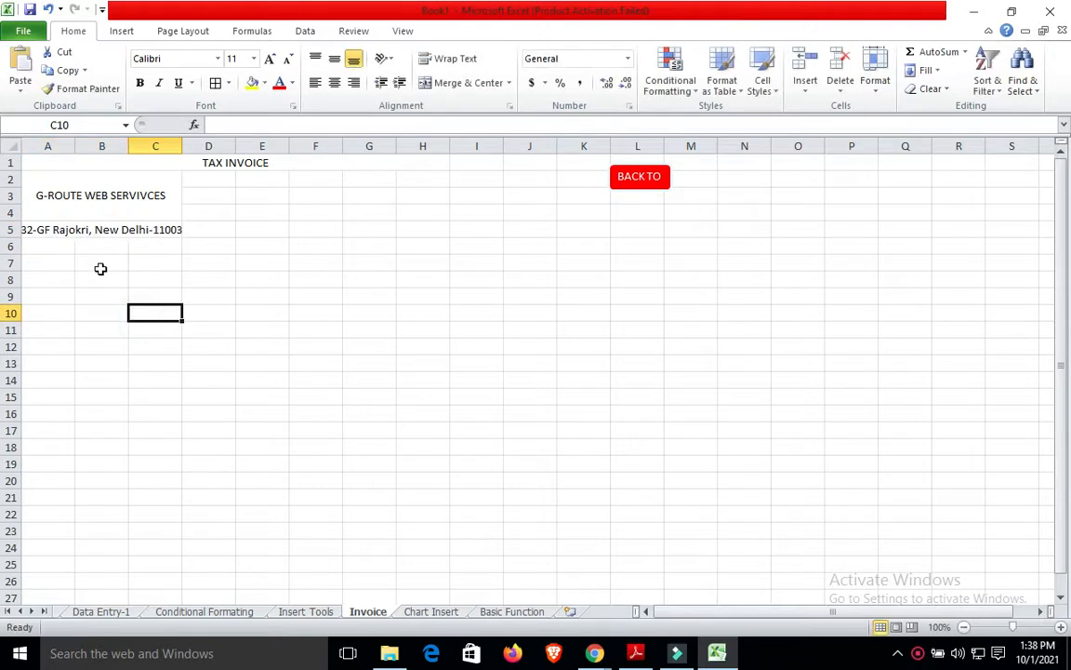
{"action": "left_click_drag", "start_coordinate": [182, 146], "coordinate": [193, 146]}
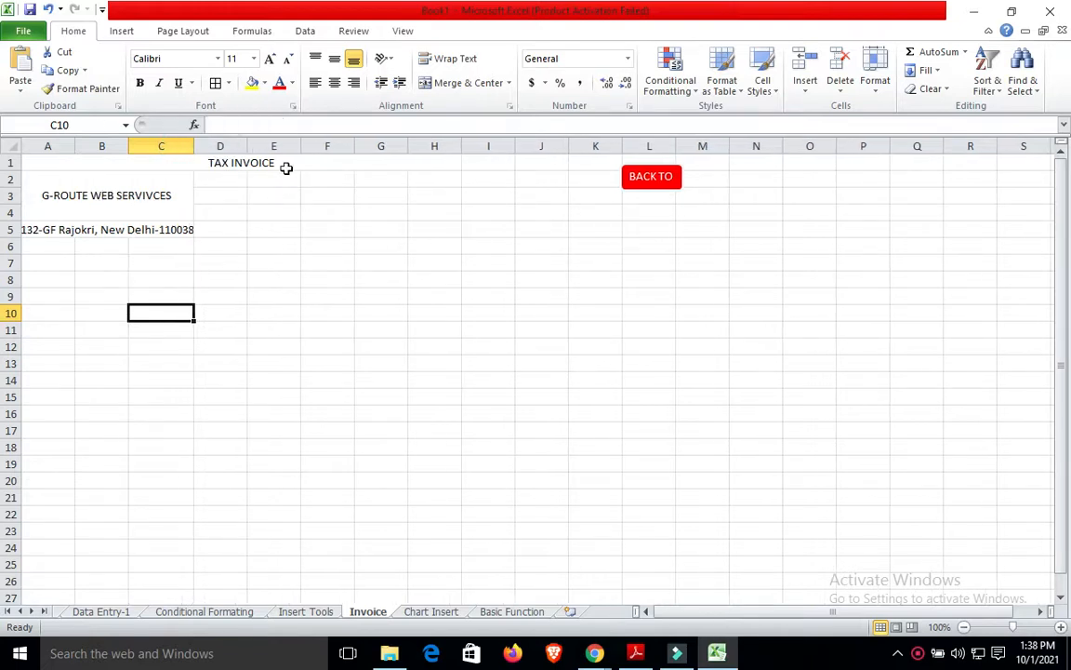
Enter Date, Due Date and Invoice No in G2:G4 and widen column G.
{"action": "left_click", "coordinate": [363, 179]}
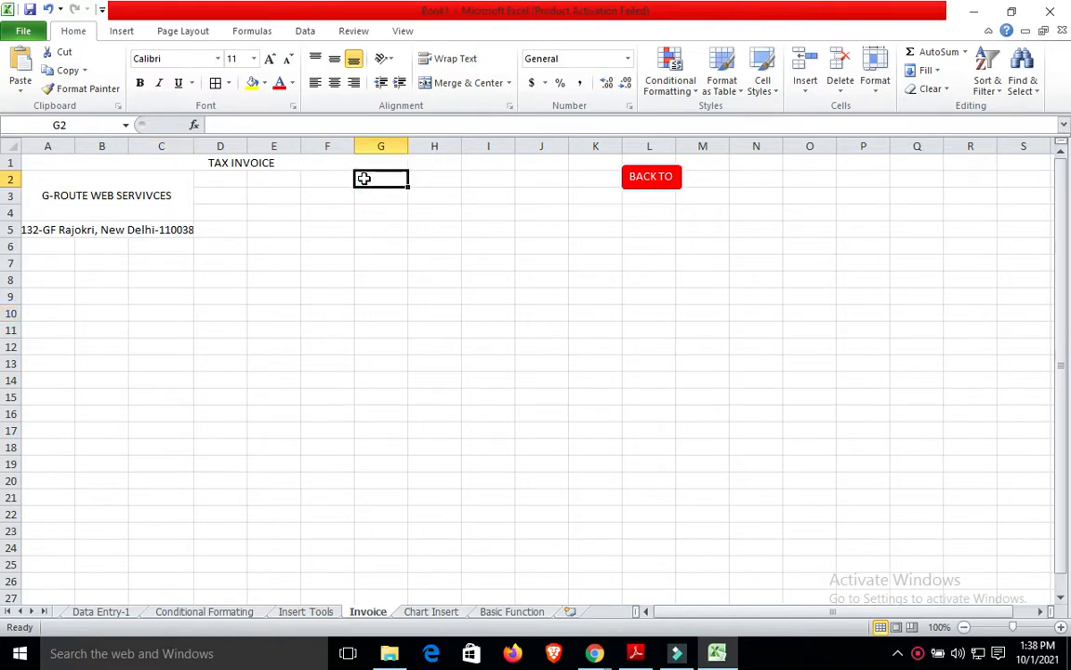
{"action": "type", "text": "Date"}
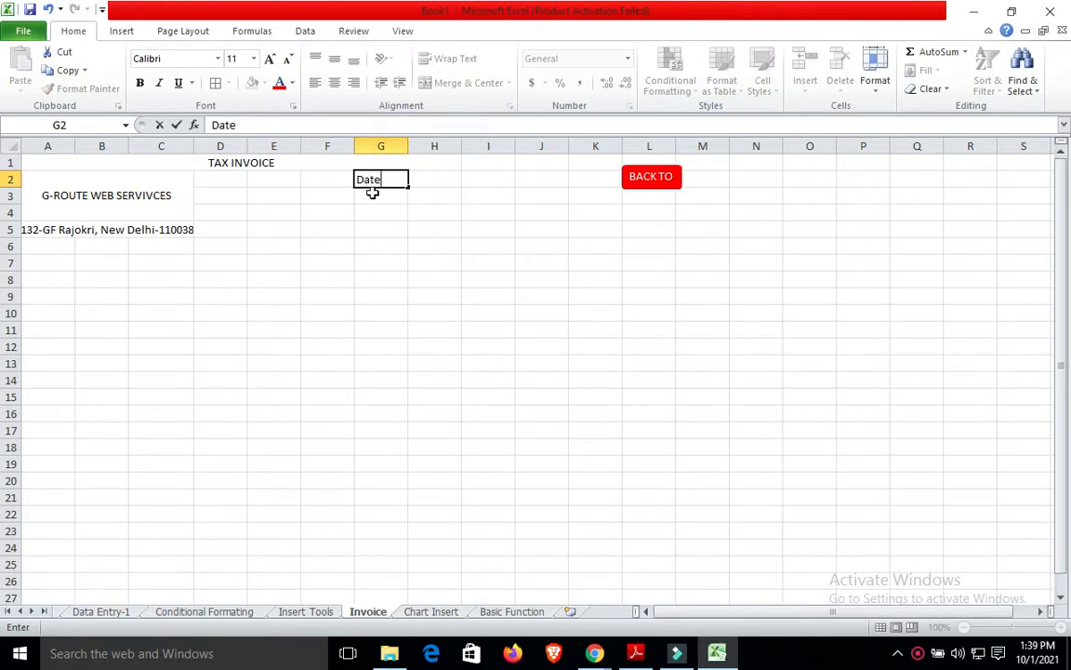
{"action": "left_click", "coordinate": [371, 193]}
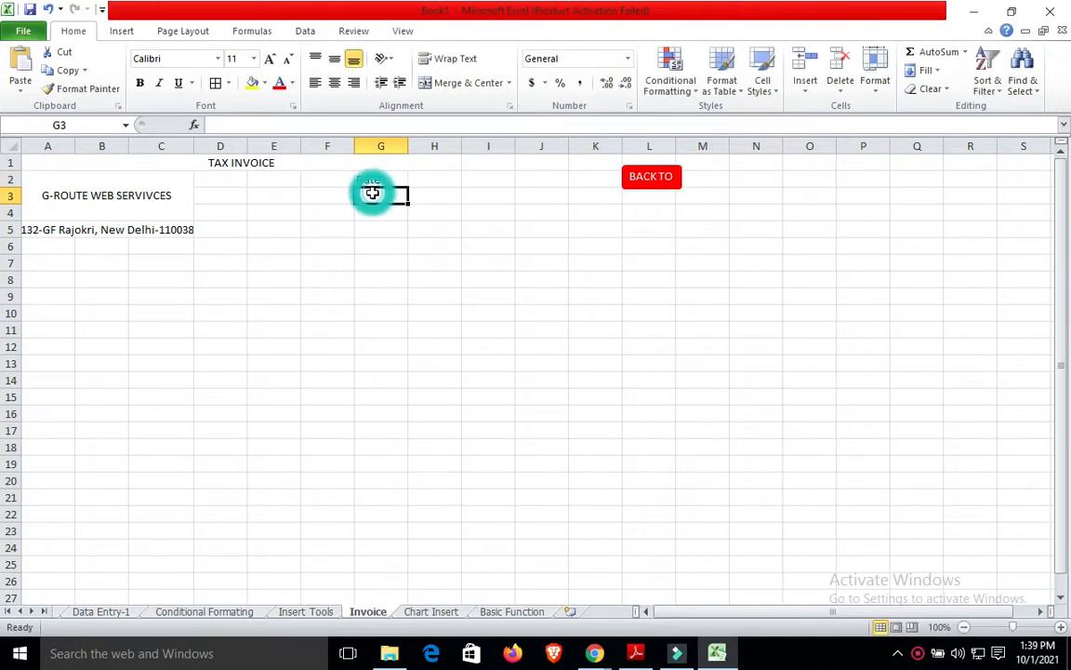
{"action": "type", "text": "Due"}
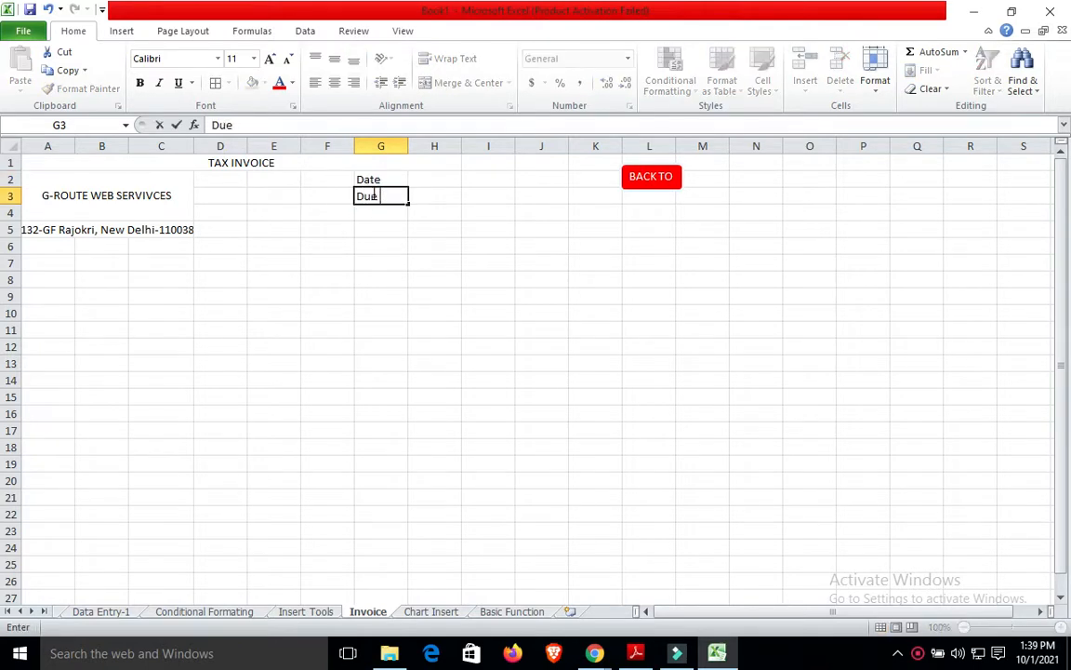
{"action": "type", "text": " Date"}
{"action": "left_click", "coordinate": [376, 214]}
{"action": "type", "text": "I"}
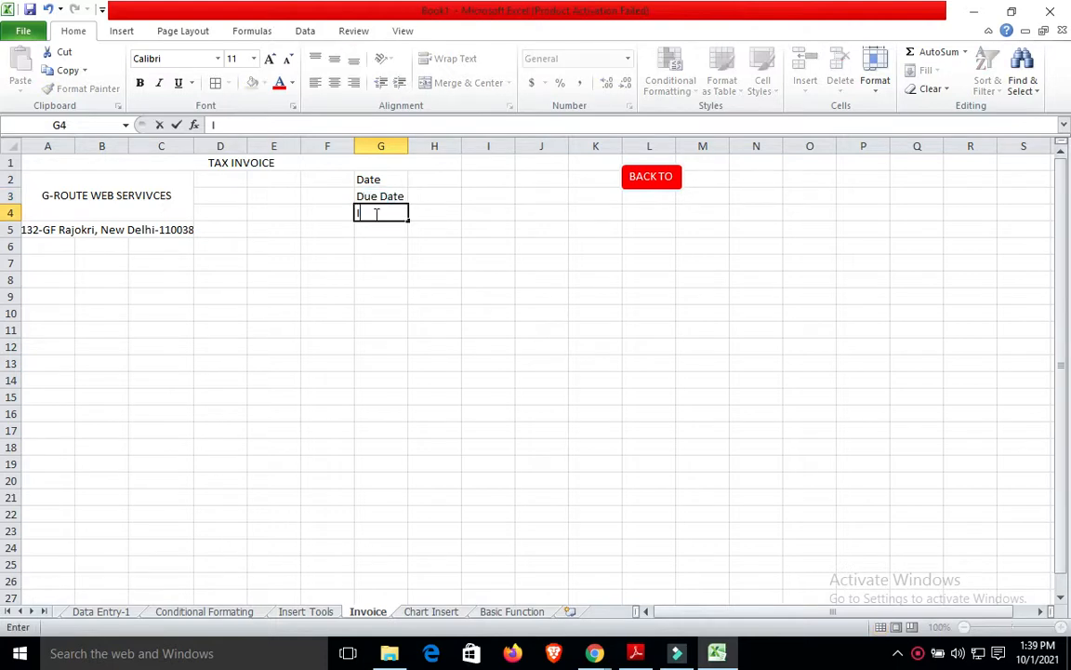
{"action": "type", "text": "nvoice No."}
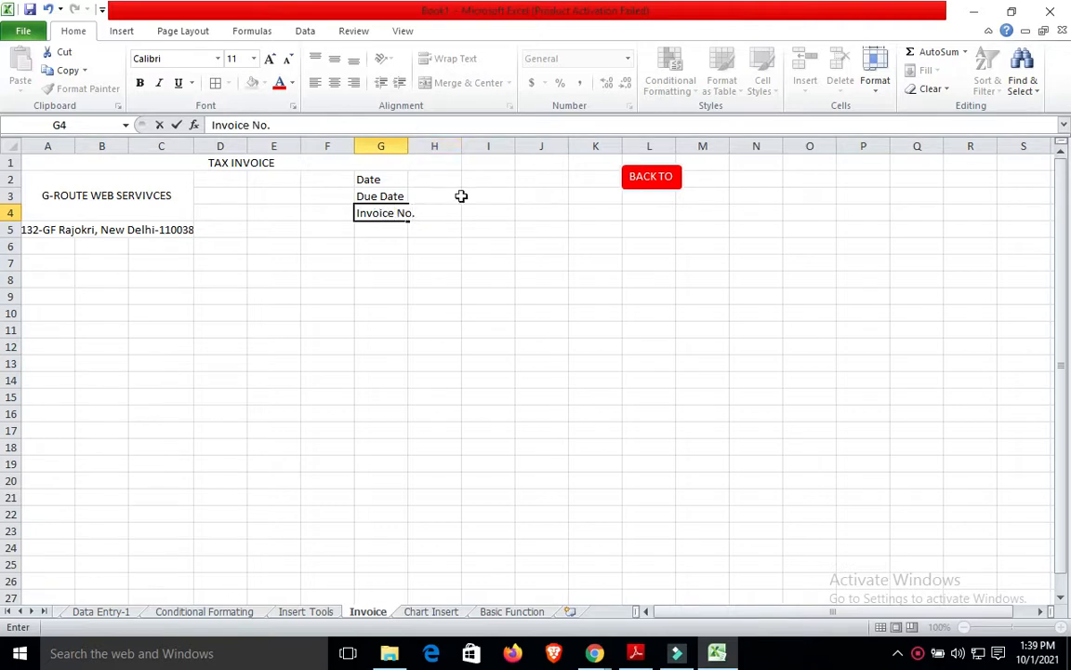
{"action": "left_click", "coordinate": [460, 196]}
{"action": "left_click_drag", "start_coordinate": [408, 146], "coordinate": [420, 146]}
{"action": "left_click", "coordinate": [119, 195]}
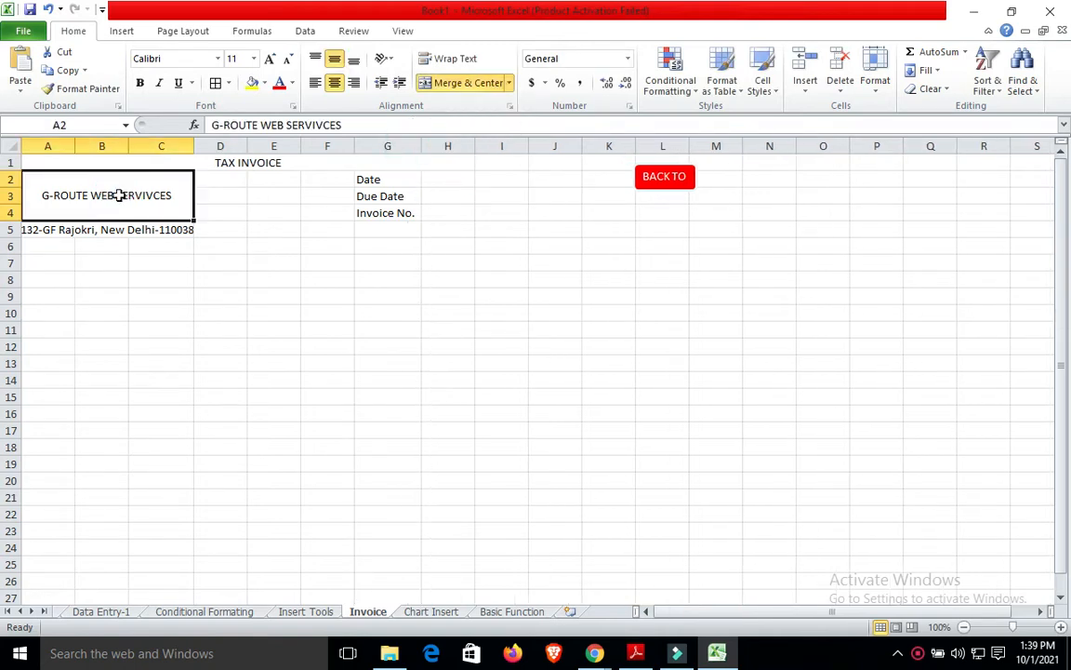
{"action": "left_click_drag", "start_coordinate": [119, 195], "coordinate": [119, 229]}
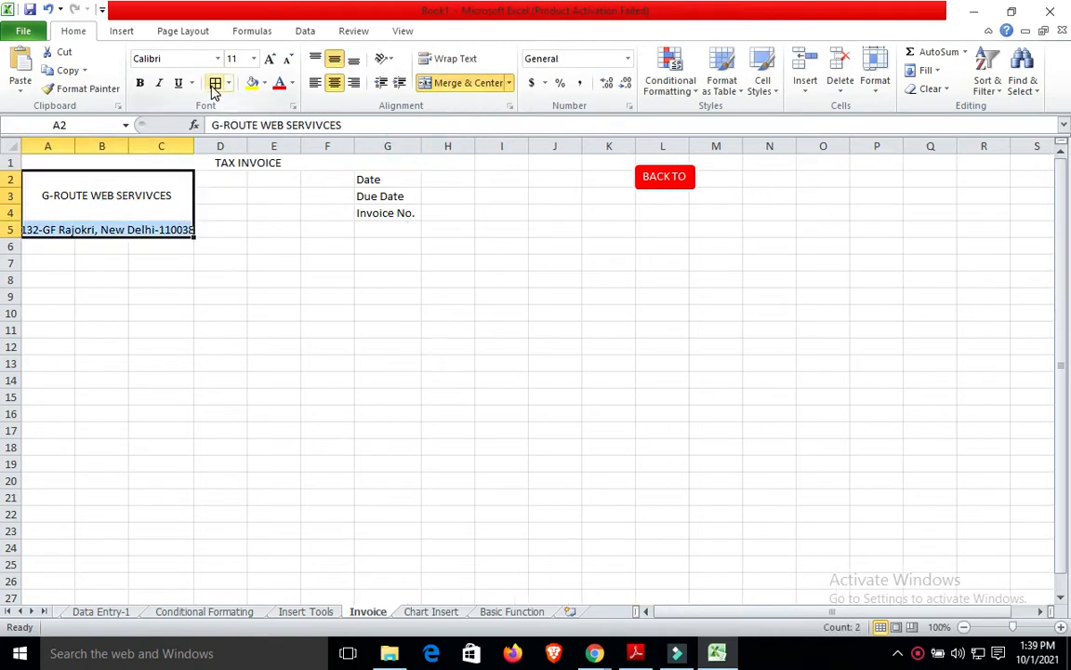
{"action": "left_click", "coordinate": [321, 212]}
Enter 23 Sep and 25 Sep in H2:H3 and the invoice number in H4.
{"action": "left_click", "coordinate": [443, 177]}
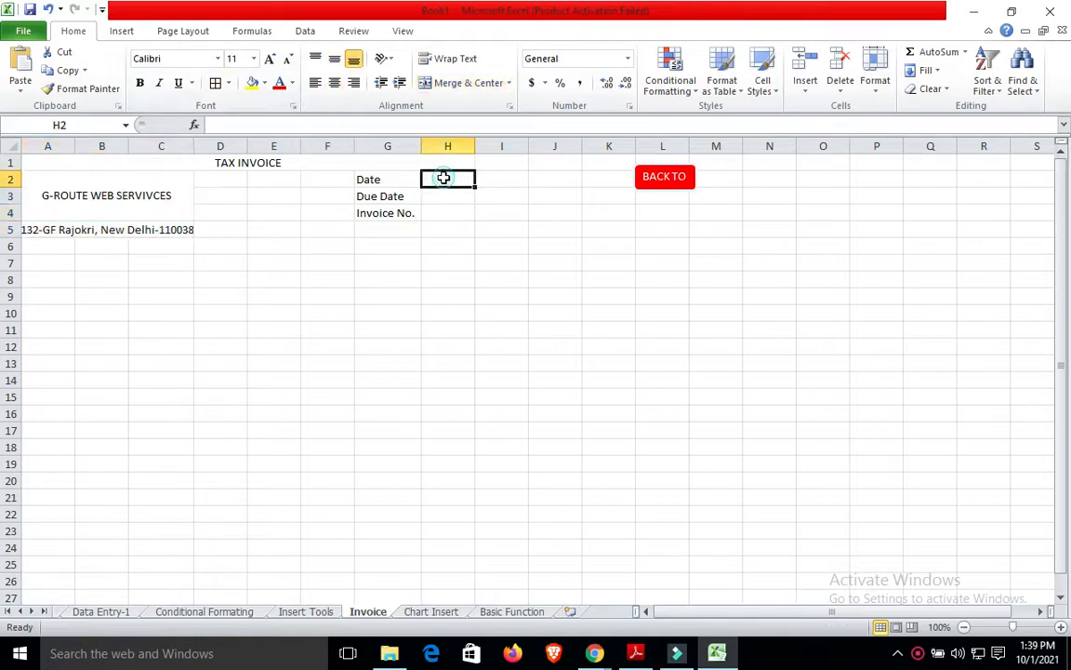
{"action": "type", "text": "2"}
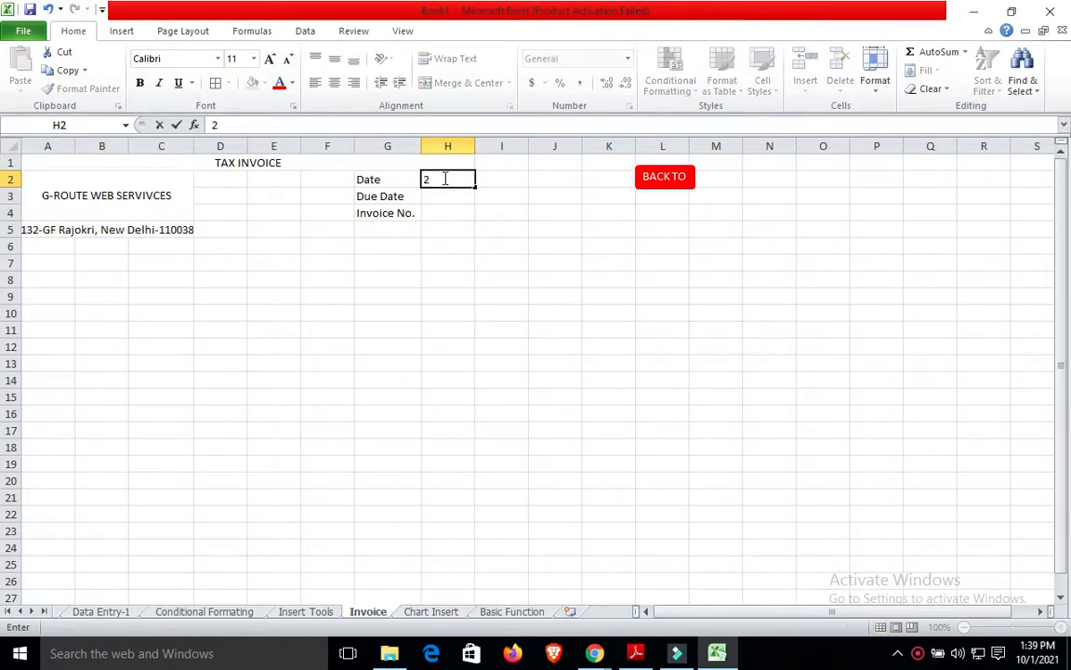
{"action": "type", "text": "3 Sep 2021"}
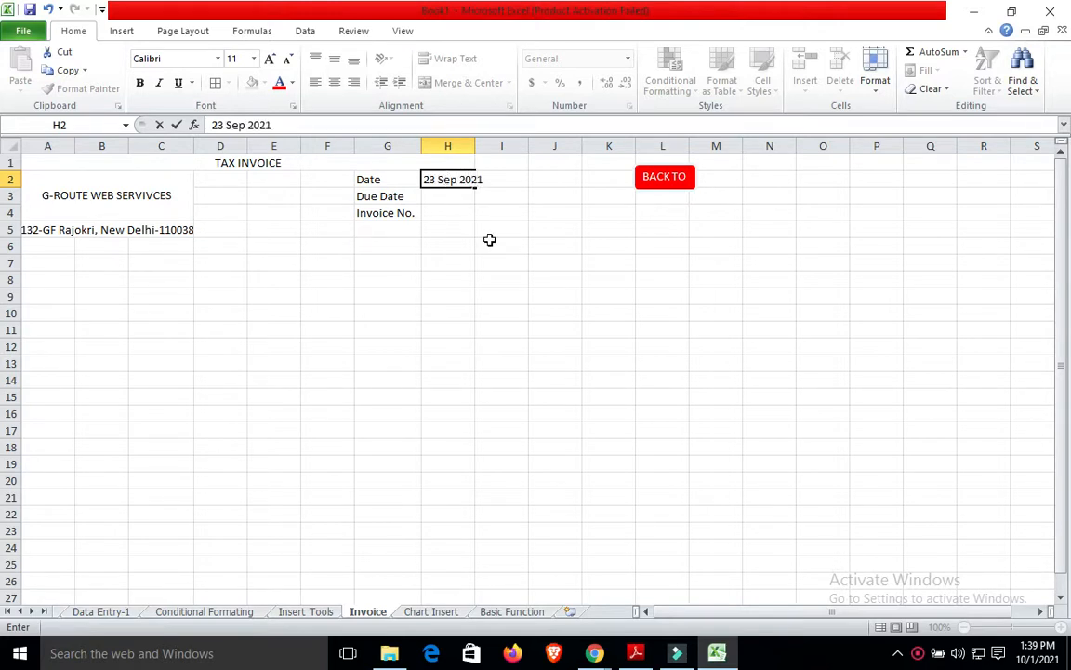
{"action": "left_click", "coordinate": [443, 196]}
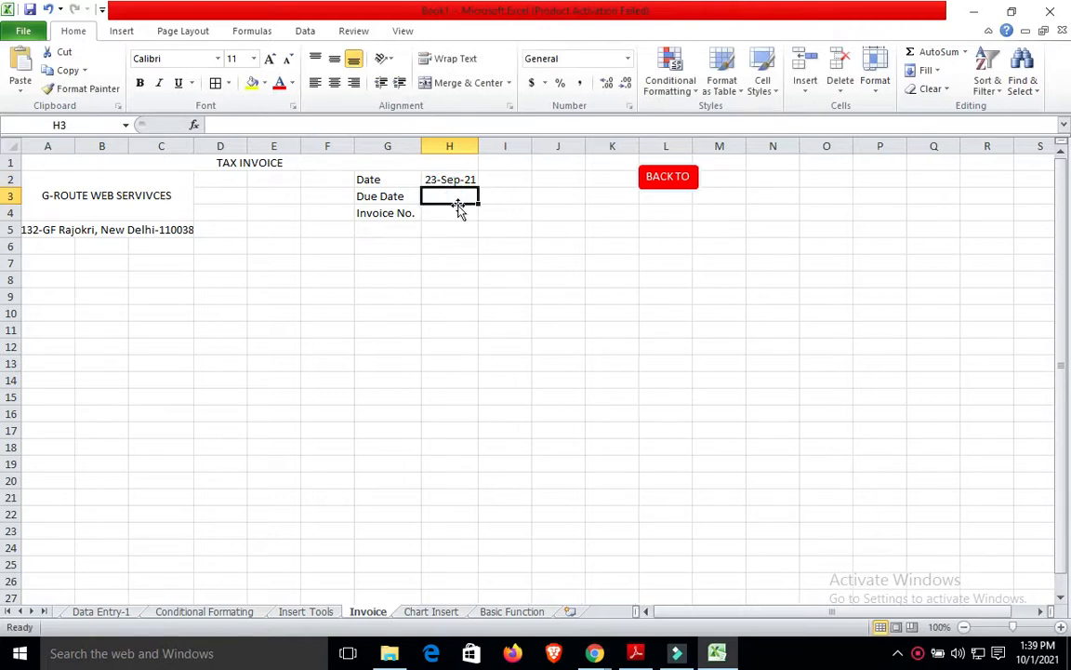
{"action": "type", "text": "25-sep-2021"}
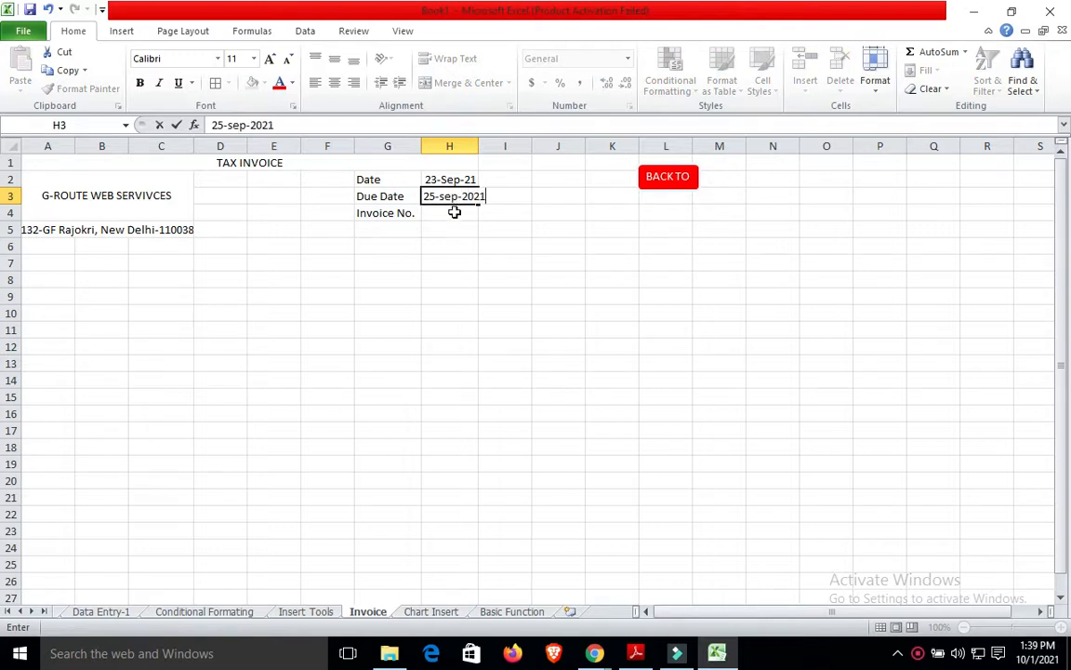
{"action": "left_click", "coordinate": [454, 212]}
{"action": "type", "text": "GRW00"}
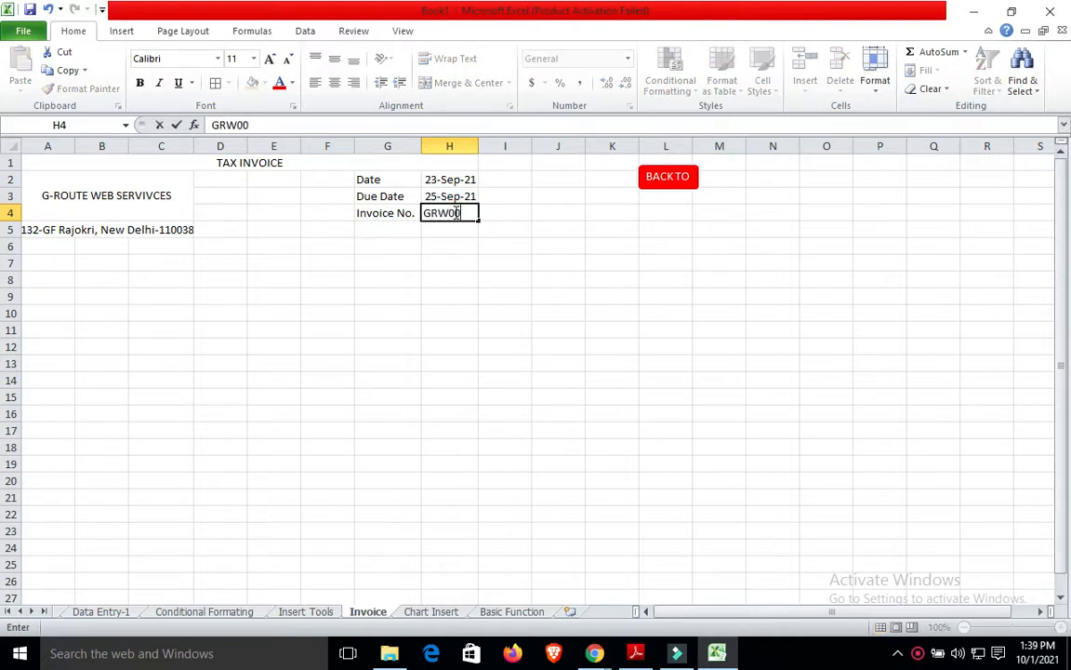
{"action": "type", "text": "2"}
{"action": "left_click", "coordinate": [462, 261]}
Add a PO label in G5 with its PO number in H5, and widen column H.
{"action": "left_click", "coordinate": [388, 228]}
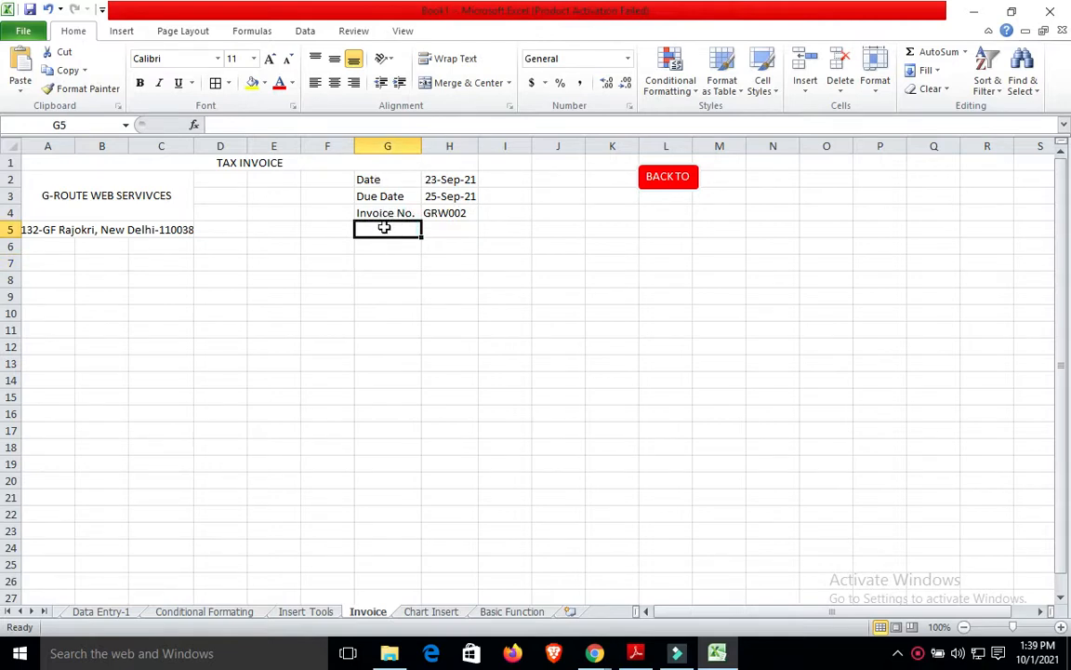
{"action": "type", "text": "PO"}
{"action": "left_click", "coordinate": [437, 231]}
{"action": "type", "text": "GRW002"}
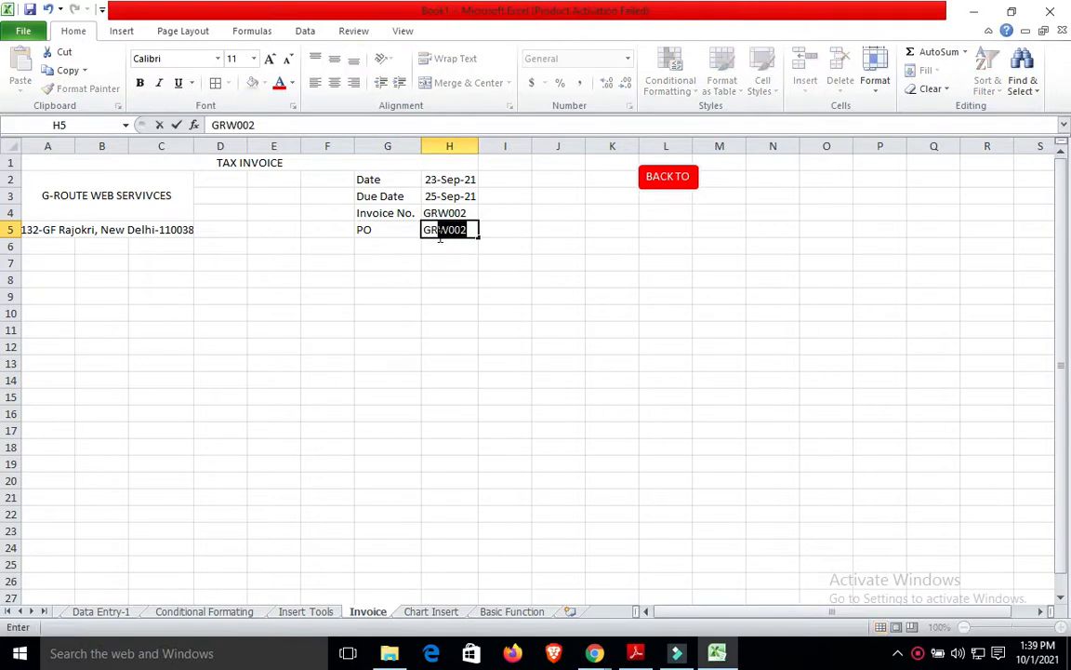
{"action": "key", "text": "Tab"}
{"action": "left_click", "coordinate": [438, 236]}
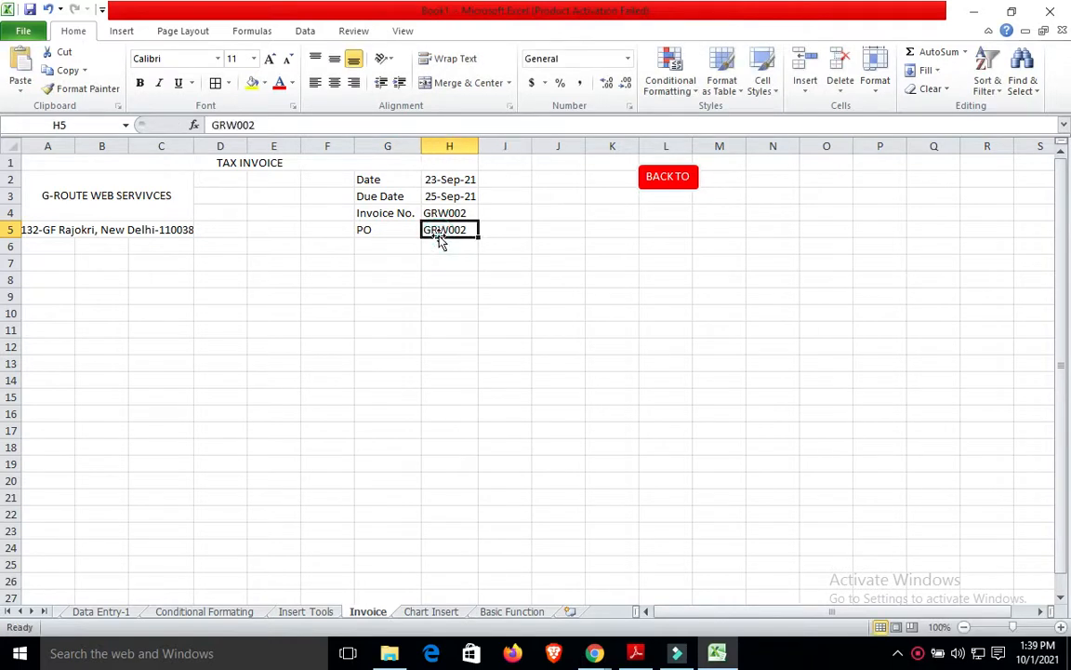
{"action": "double_click", "coordinate": [468, 230]}
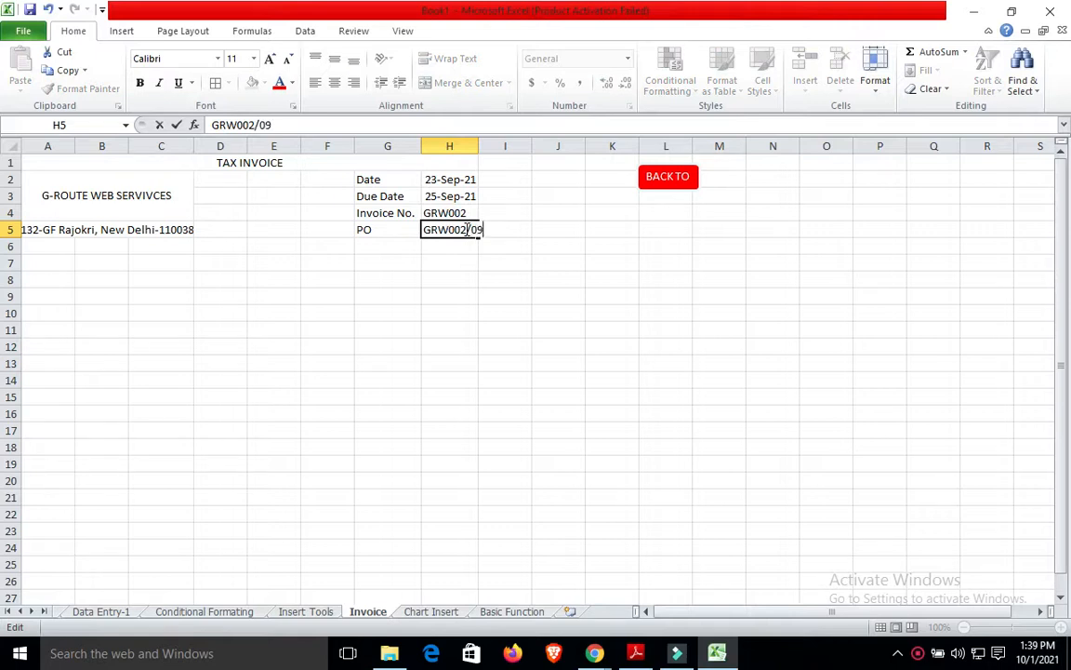
{"action": "left_click", "coordinate": [402, 263]}
{"action": "left_click_drag", "start_coordinate": [478, 146], "coordinate": [493, 146]}
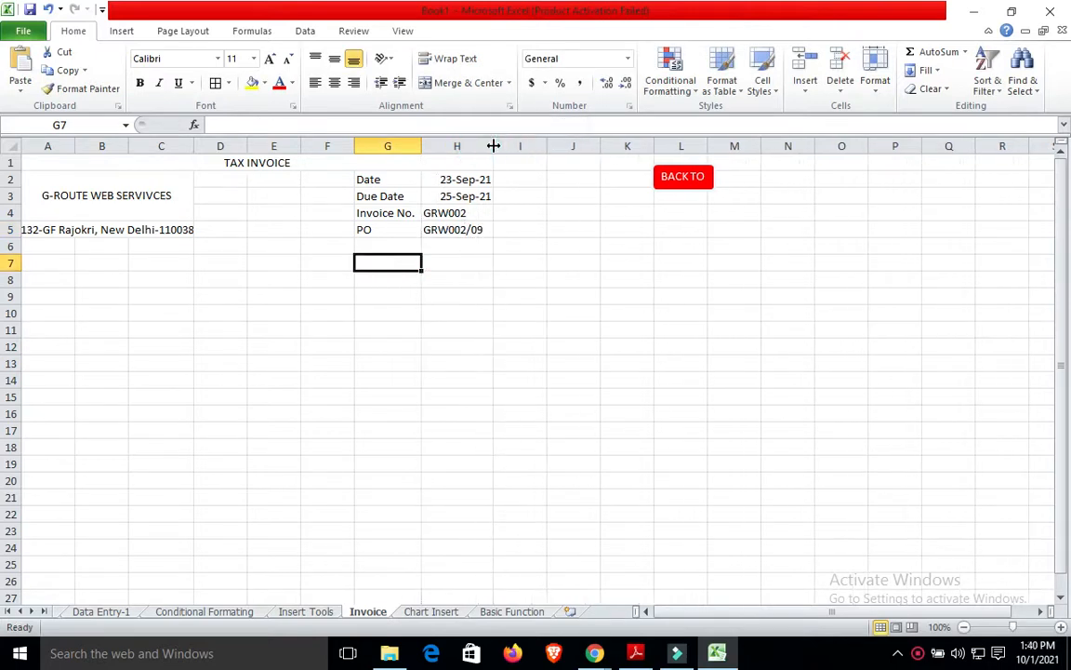
Left-align the values in H2:H5 after briefly trying right alignment.
{"action": "left_click", "coordinate": [454, 192]}
{"action": "left_click", "coordinate": [456, 182]}
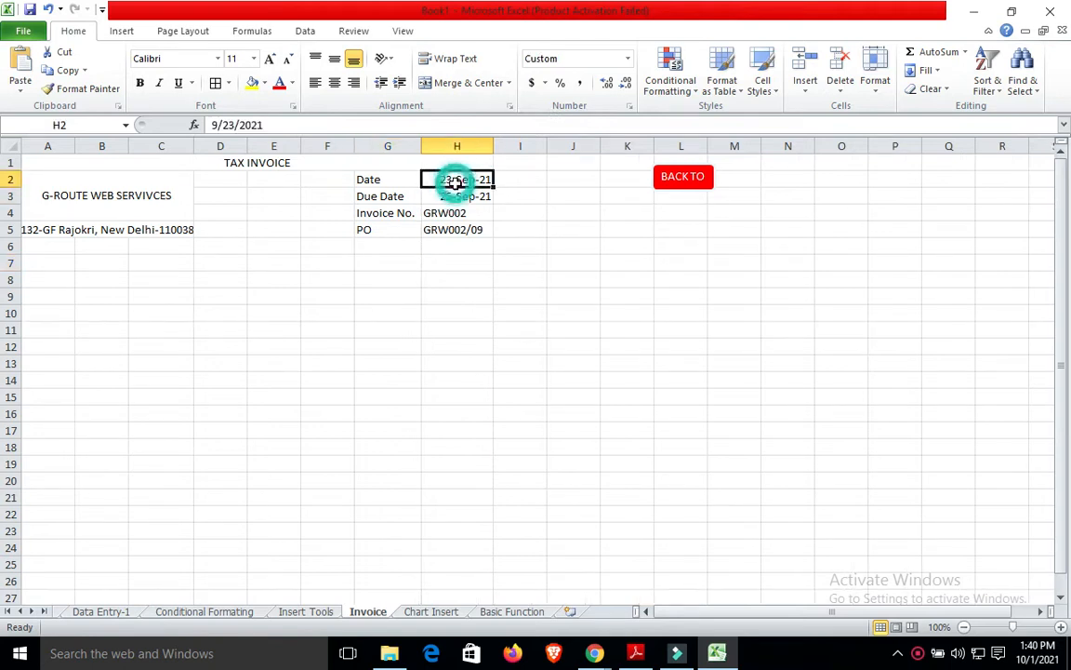
{"action": "left_click_drag", "start_coordinate": [455, 183], "coordinate": [439, 229]}
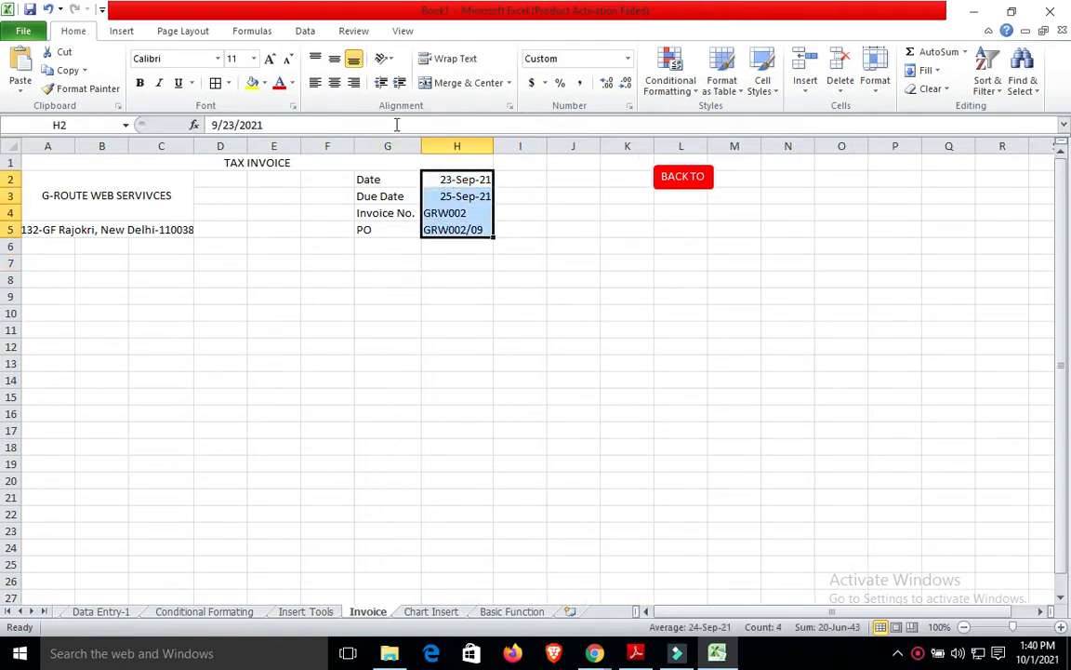
{"action": "left_click", "coordinate": [354, 83]}
{"action": "left_click", "coordinate": [336, 244]}
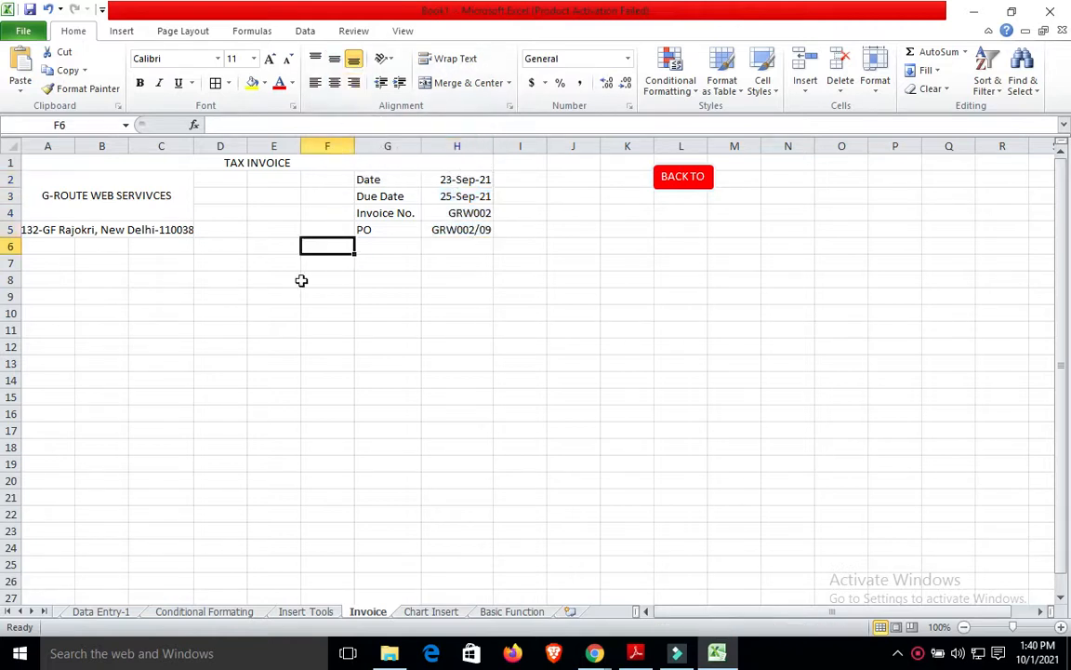
{"action": "left_click", "coordinate": [452, 179]}
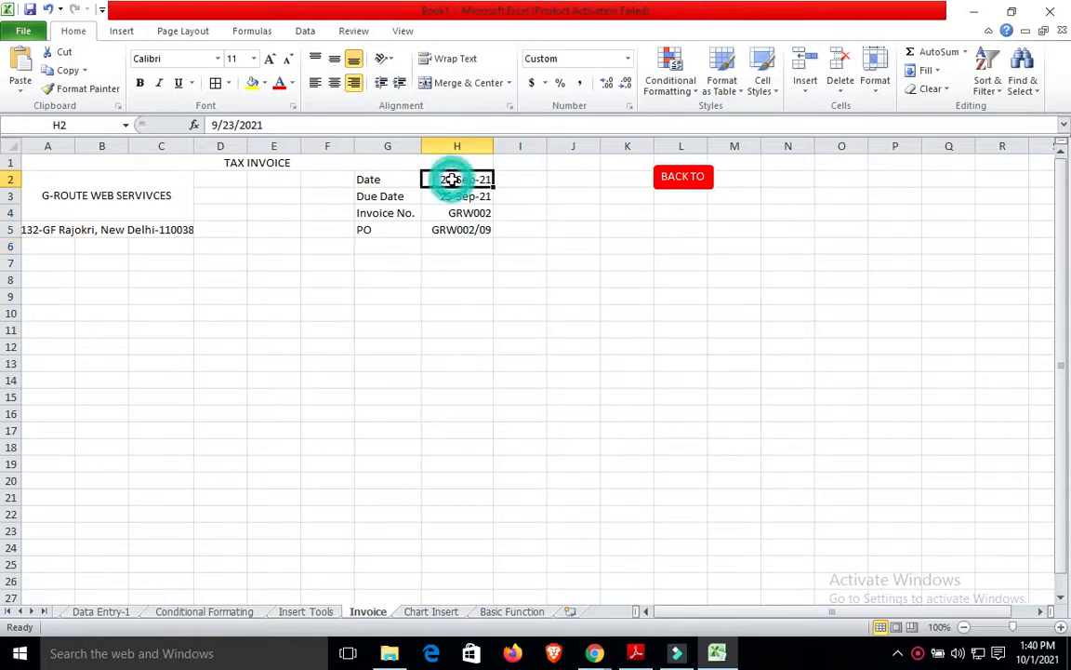
{"action": "key", "text": "shift+Down"}
{"action": "key", "text": "shift+Down"}
{"action": "key", "text": "shift+Down"}
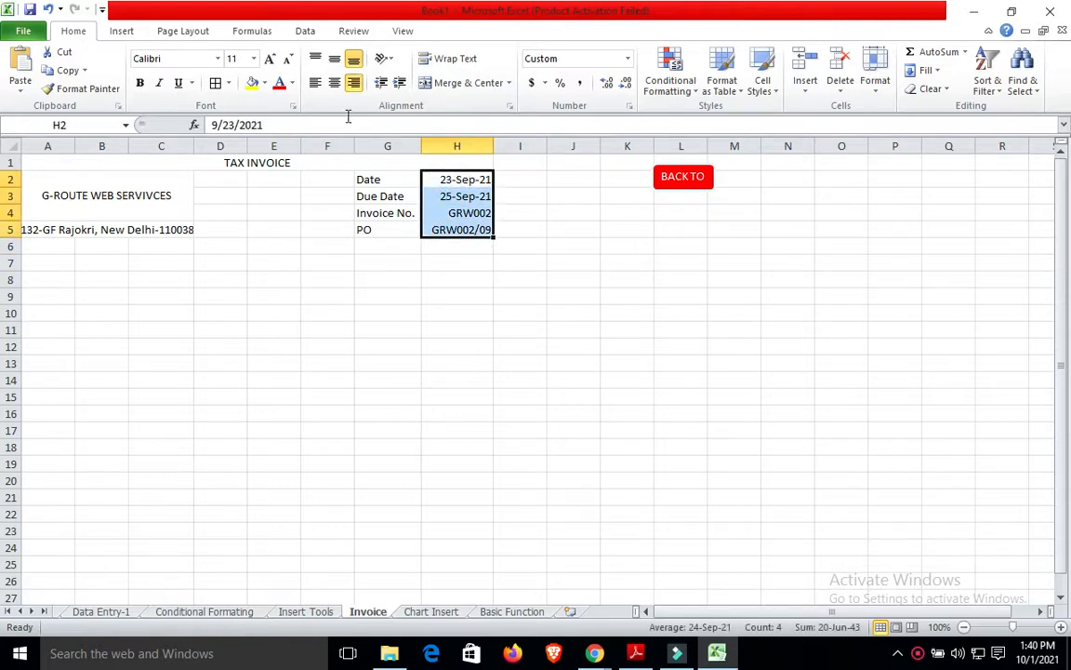
{"action": "left_click", "coordinate": [315, 82]}
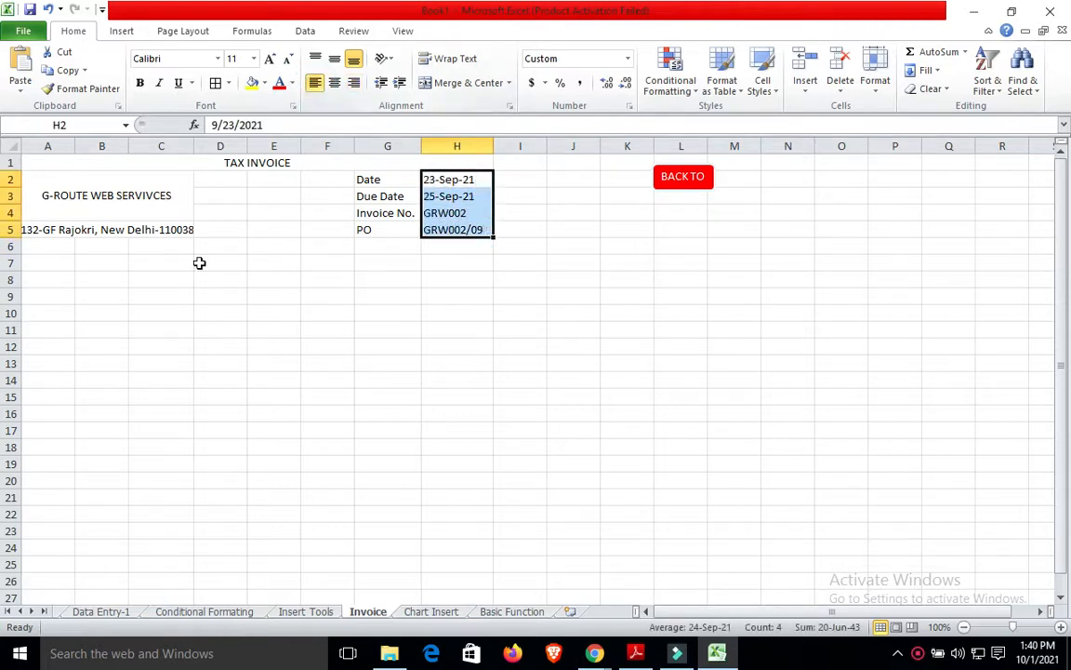
{"action": "left_click", "coordinate": [148, 279]}
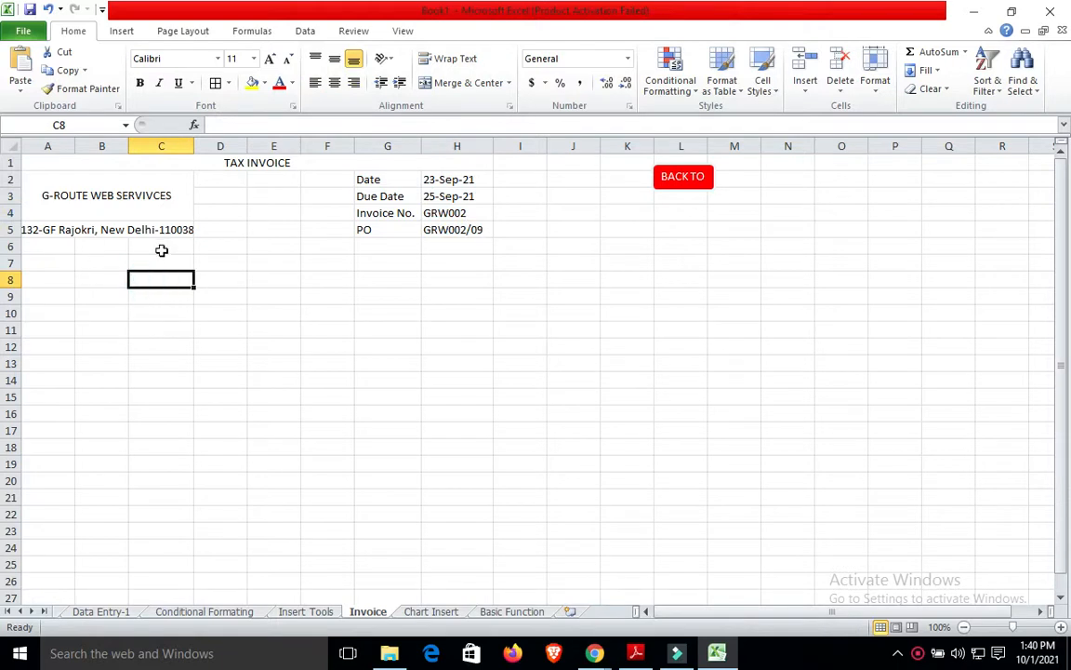
Merge A6:C7 and enter a left-aligned 'bill to-' line with the customer's name.
{"action": "left_click", "coordinate": [39, 246]}
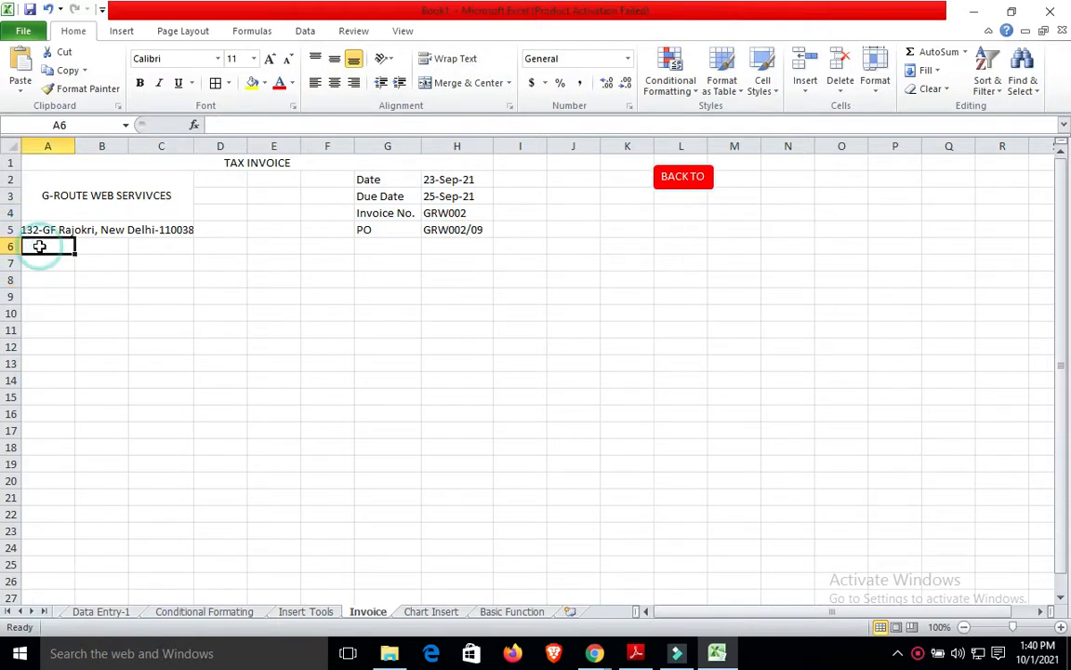
{"action": "left_click", "coordinate": [53, 266]}
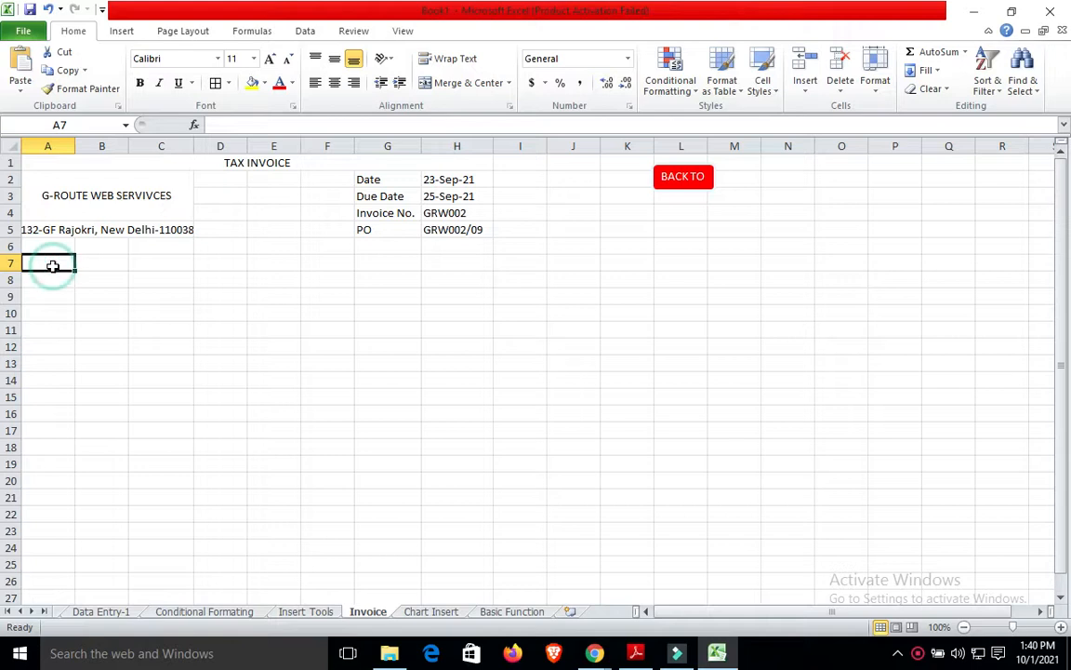
{"action": "left_click_drag", "start_coordinate": [53, 266], "coordinate": [168, 265]}
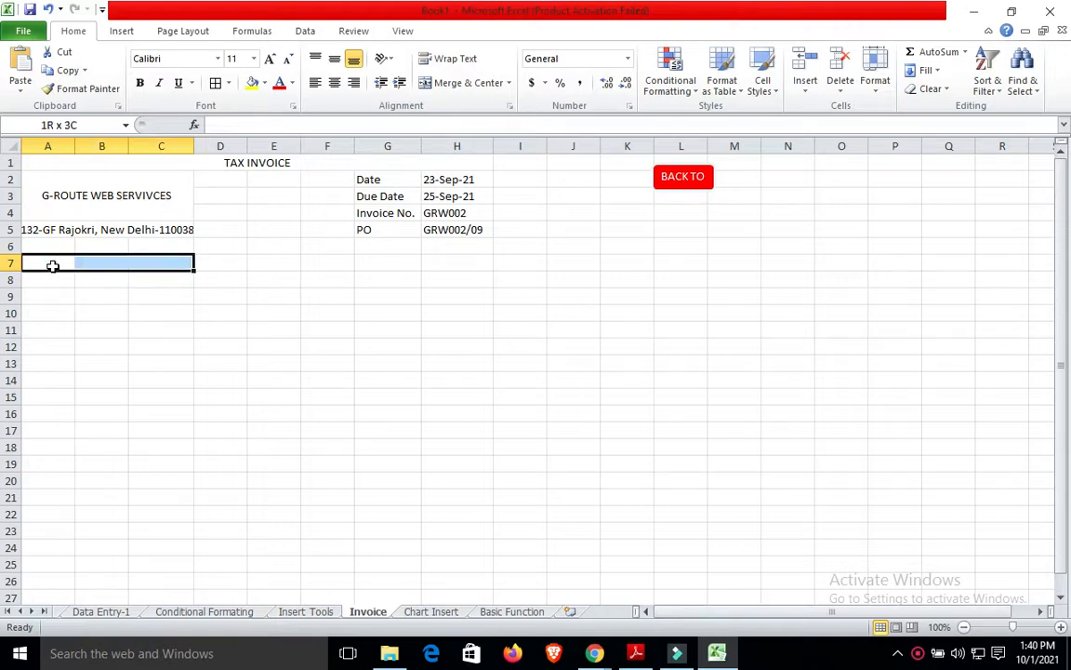
{"action": "left_click_drag", "start_coordinate": [53, 266], "coordinate": [167, 247]}
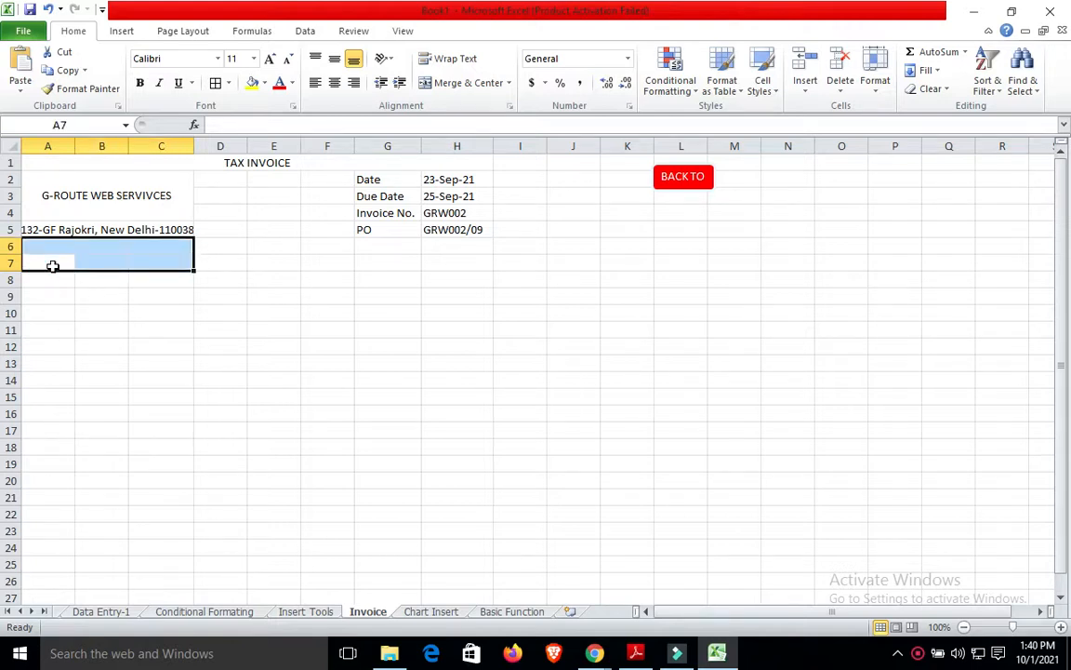
{"action": "left_click", "coordinate": [454, 82]}
{"action": "type", "text": "b"}
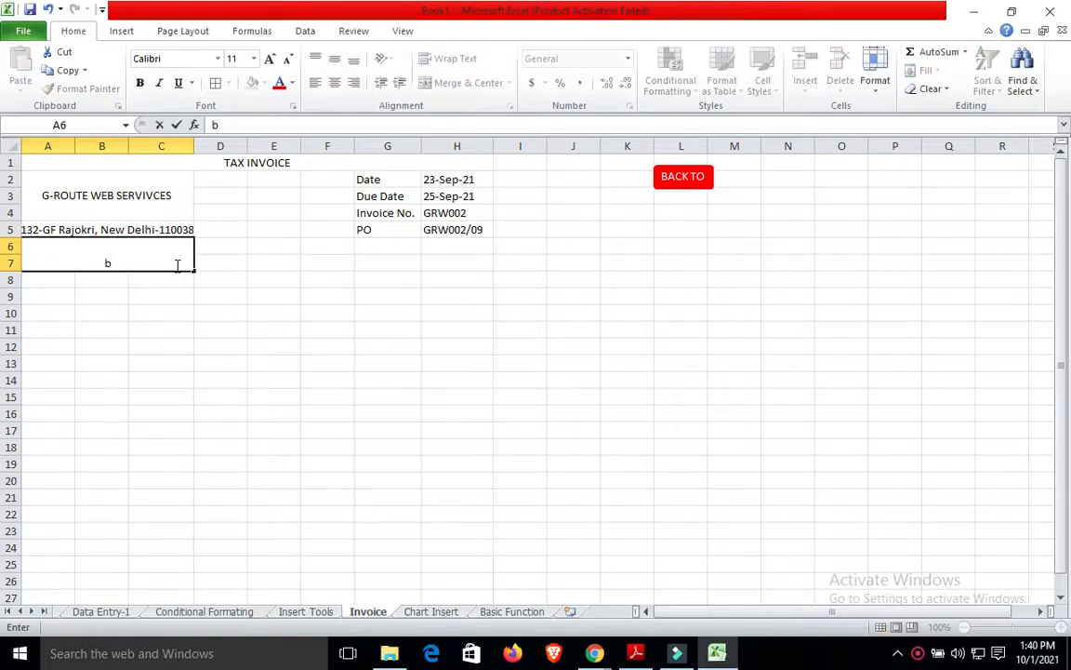
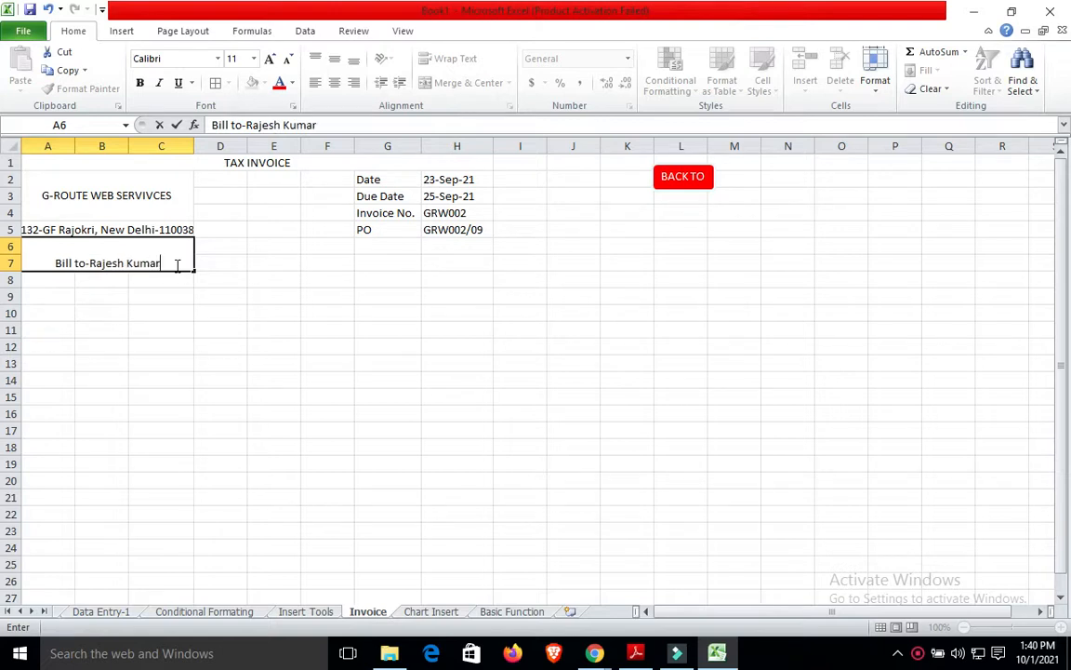
{"action": "left_click", "coordinate": [249, 230]}
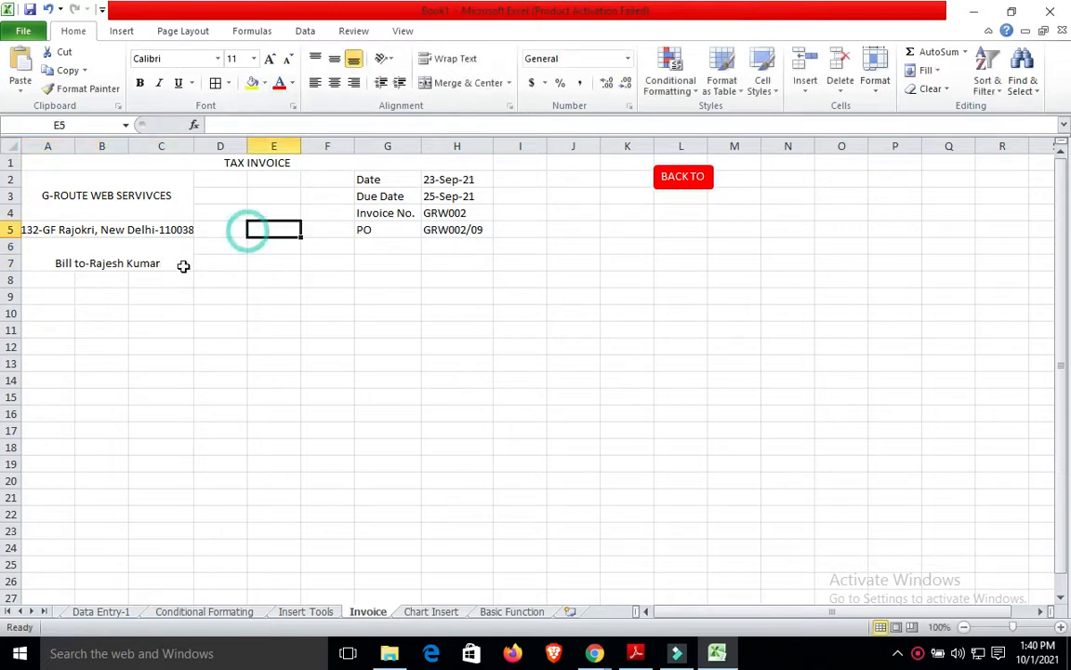
{"action": "left_click", "coordinate": [144, 263]}
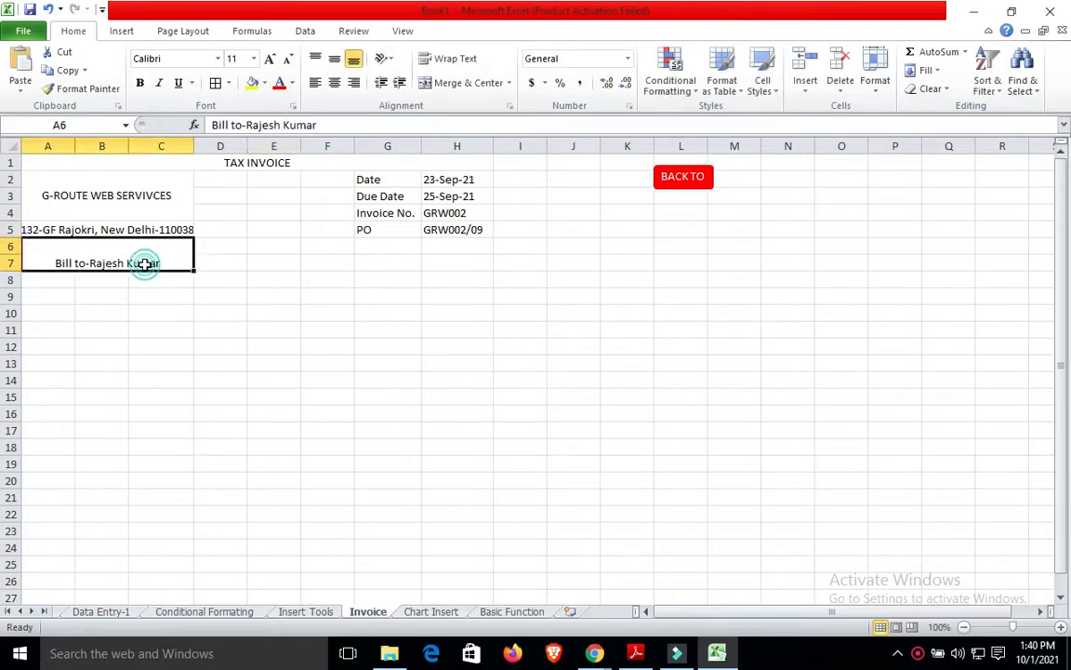
{"action": "left_click", "coordinate": [316, 83]}
{"action": "left_click", "coordinate": [246, 328]}
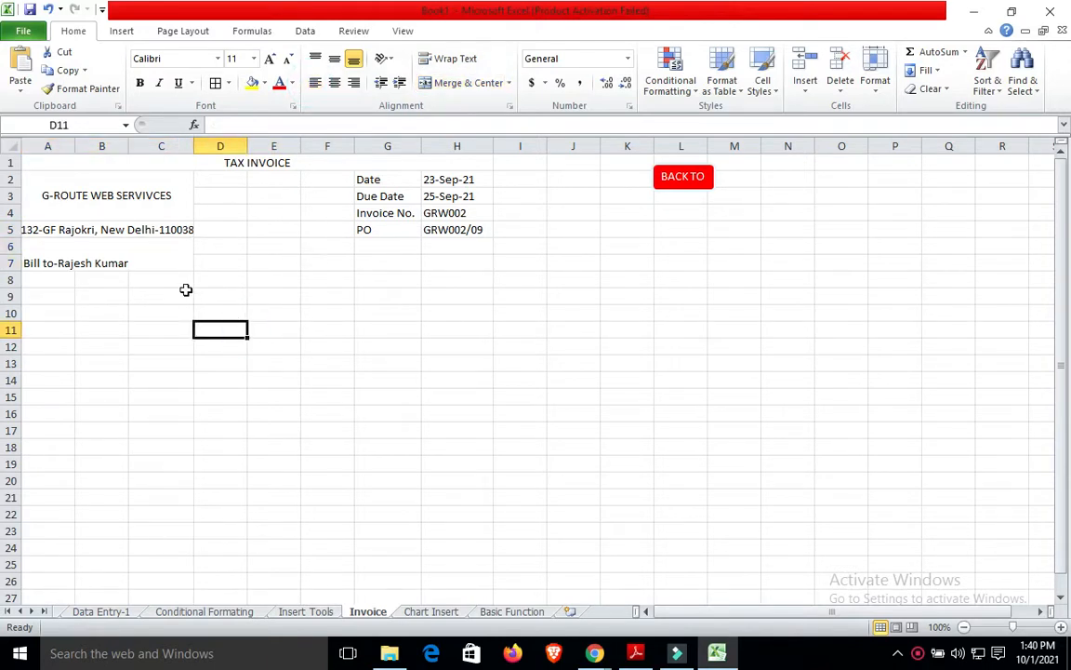
Apply All Borders to the invoice area A1:H23.
{"action": "left_click", "coordinate": [39, 164]}
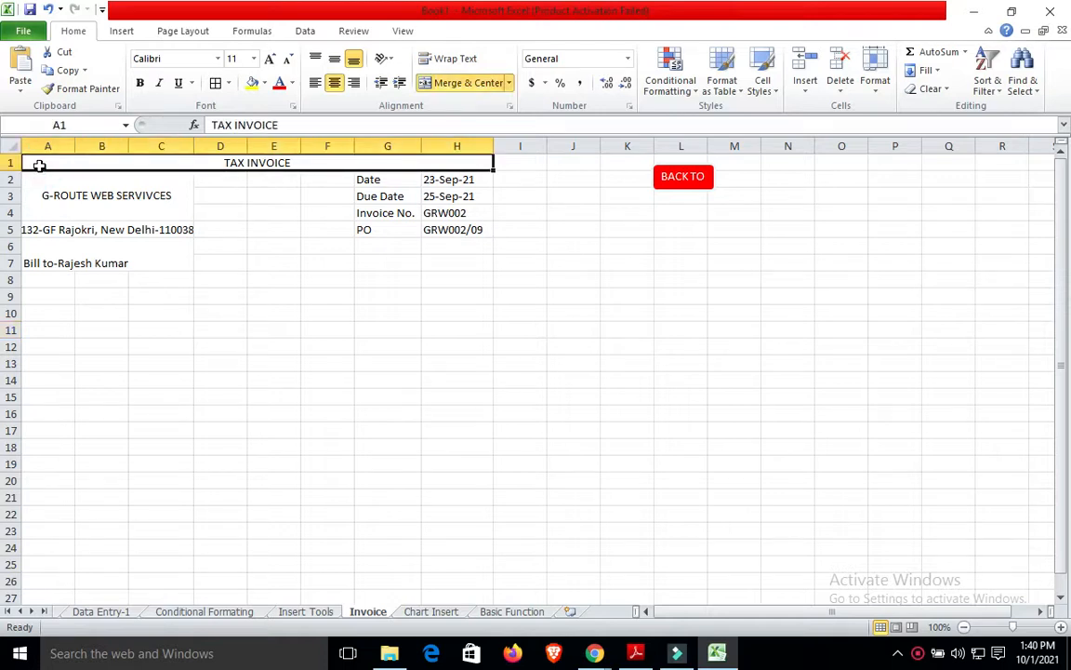
{"action": "key", "text": "shift+Down"}
{"action": "key", "text": "shift+Down"}
{"action": "key", "text": "shift+Down"}
{"action": "key", "text": "shift+Down"}
{"action": "key", "text": "shift+Down"}
{"action": "key", "text": "shift+Down"}
{"action": "key", "text": "shift+Down"}
{"action": "key", "text": "shift+Down"}
{"action": "key", "text": "shift+Down"}
{"action": "key", "text": "shift+Down"}
{"action": "key", "text": "shift+Down"}
{"action": "key", "text": "shift+Down"}
{"action": "key", "text": "shift+Down"}
{"action": "key", "text": "shift+Down"}
{"action": "key", "text": "shift+Down"}
{"action": "key", "text": "shift+Down"}
{"action": "key", "text": "shift+Down"}
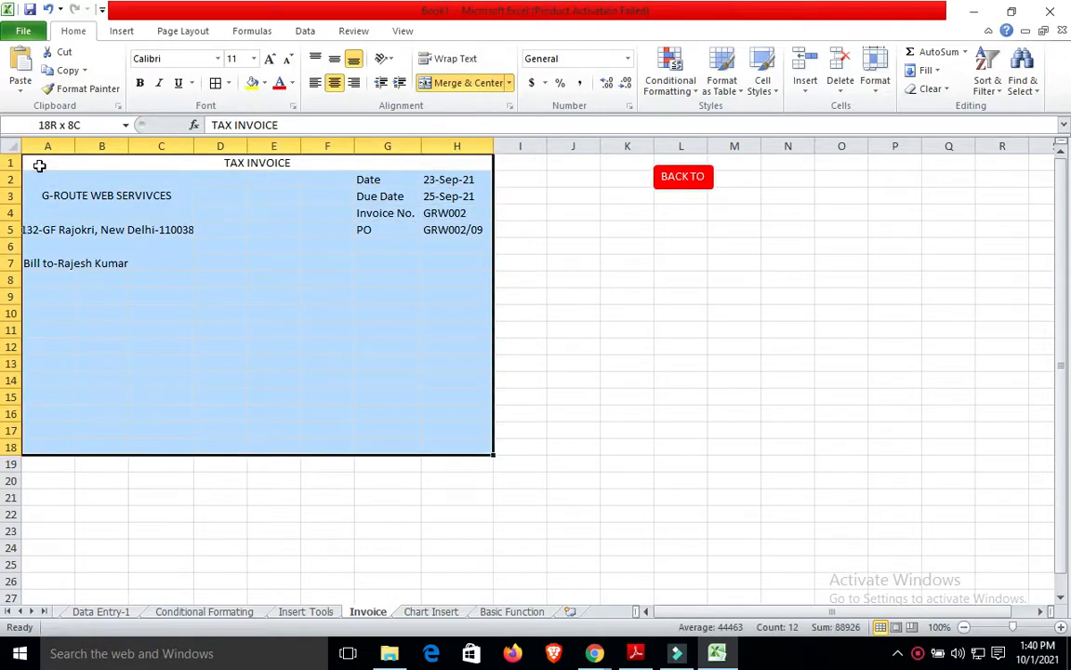
{"action": "key", "text": "shift+Down"}
{"action": "key", "text": "shift+Down"}
{"action": "key", "text": "shift+Down"}
{"action": "key", "text": "shift+Down"}
{"action": "key", "text": "shift+Down"}
{"action": "key", "text": "shift+Down"}
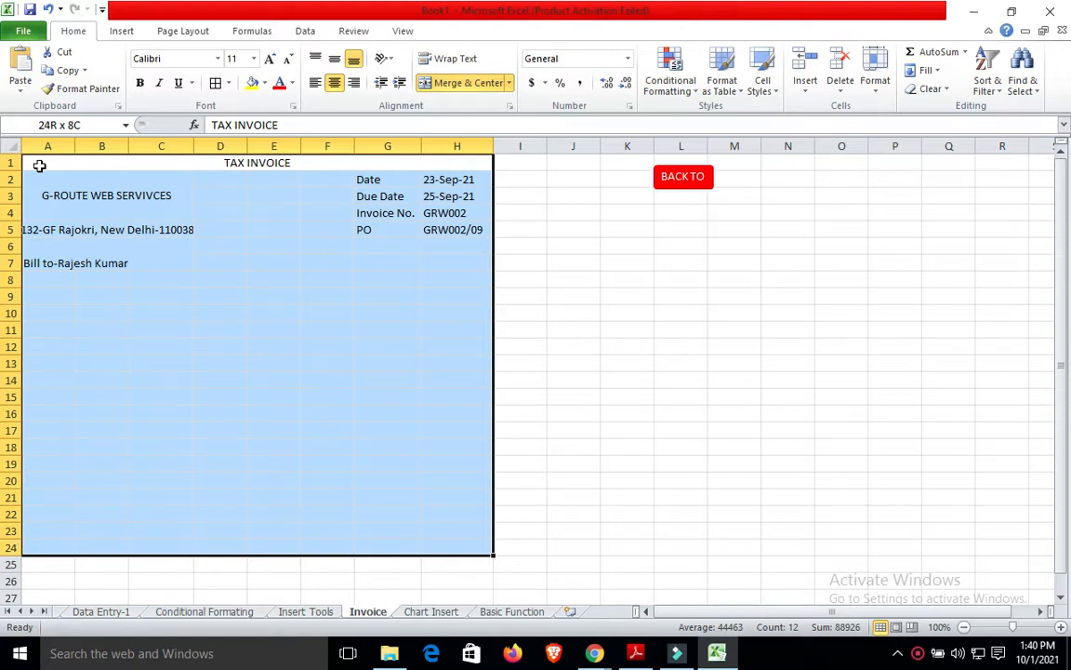
{"action": "key", "text": "shift+Up"}
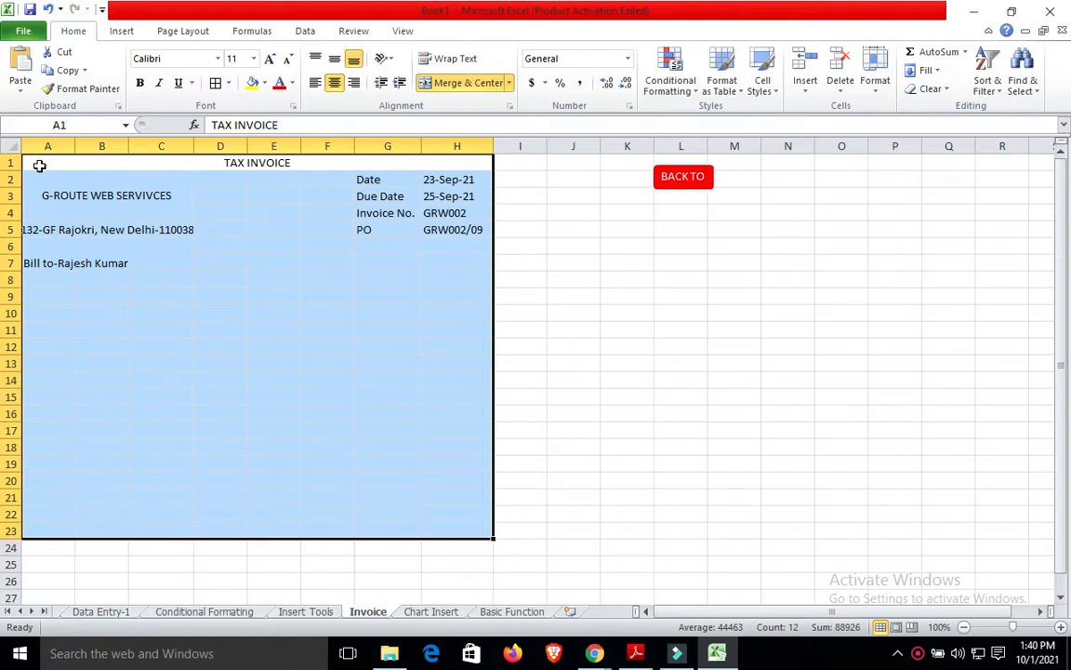
{"action": "left_click", "coordinate": [217, 84]}
{"action": "left_click", "coordinate": [557, 356]}
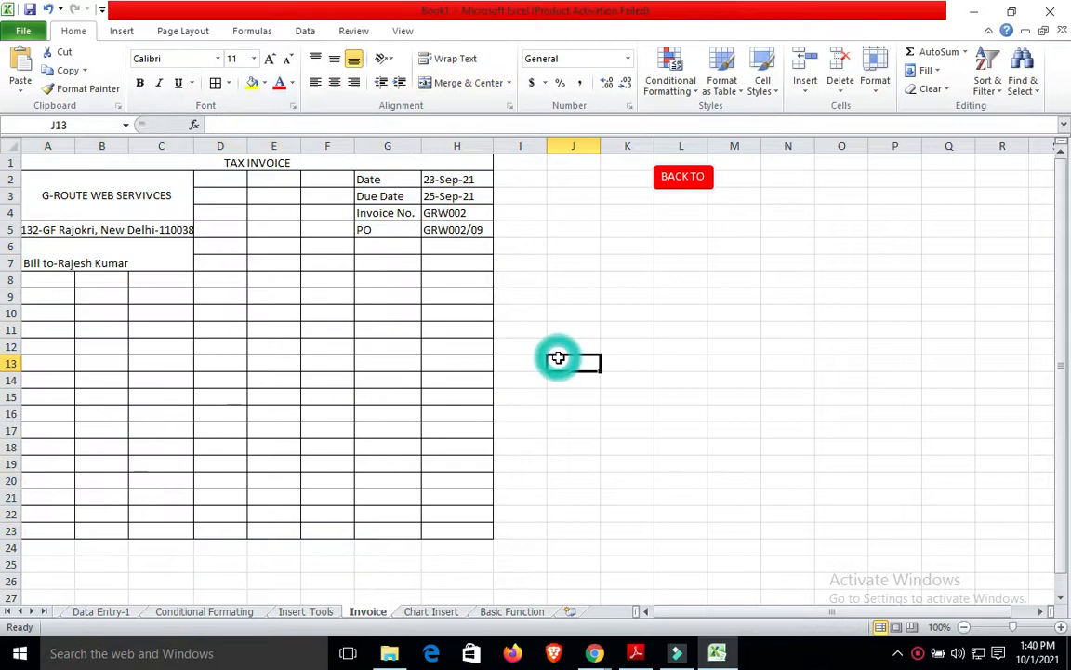
{"action": "left_click", "coordinate": [213, 257]}
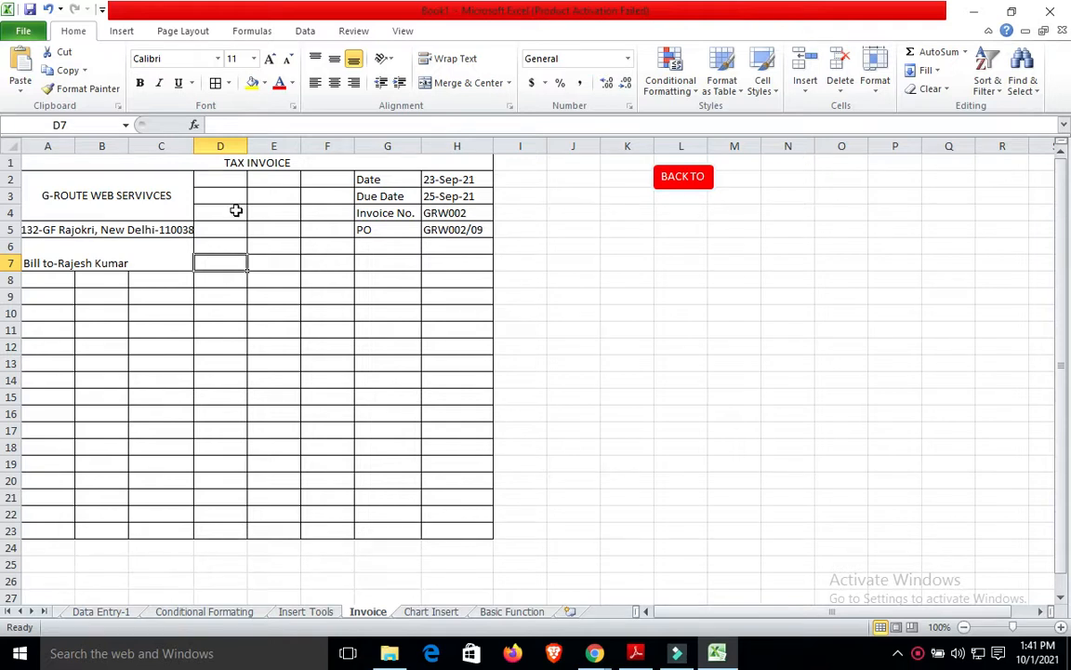
Merge D2:F7 into one block and G6:H7 into another.
{"action": "left_click", "coordinate": [216, 177]}
{"action": "key", "text": "shift+Right"}
{"action": "key", "text": "shift+Right"}
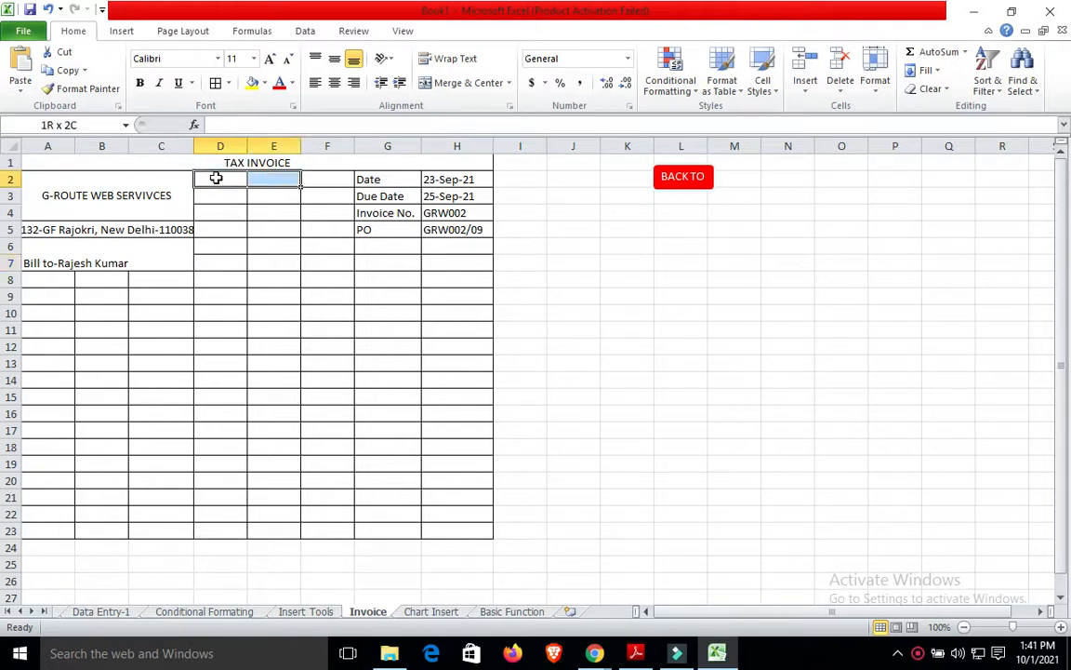
{"action": "key", "text": "shift+Down"}
{"action": "key", "text": "shift+Down"}
{"action": "key", "text": "shift+Down"}
{"action": "key", "text": "shift+Down"}
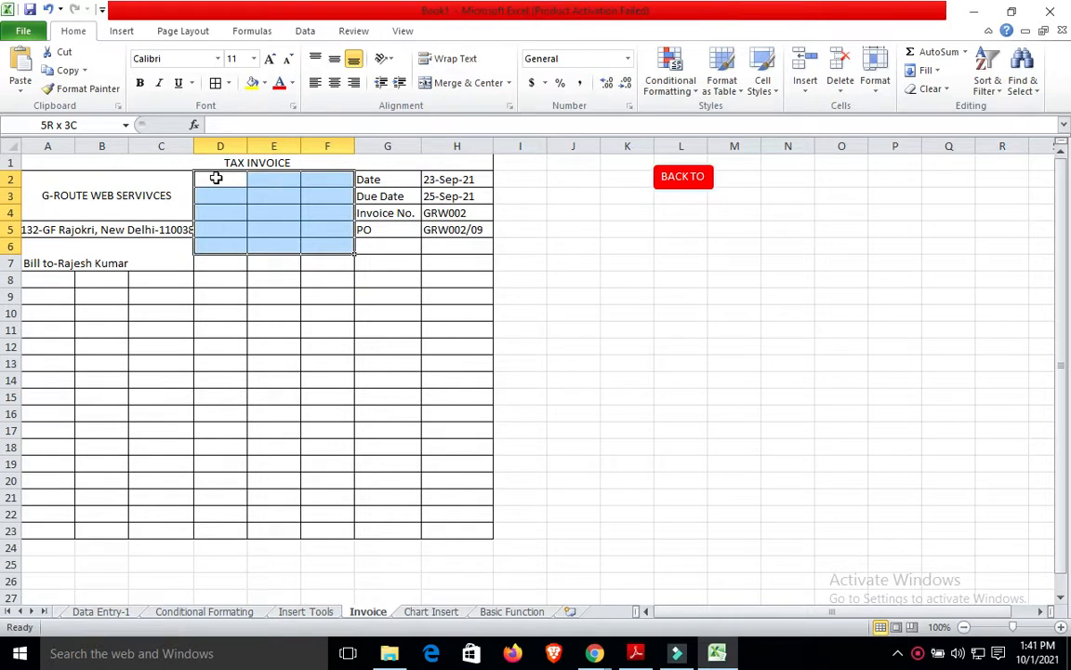
{"action": "key", "text": "shift+Down"}
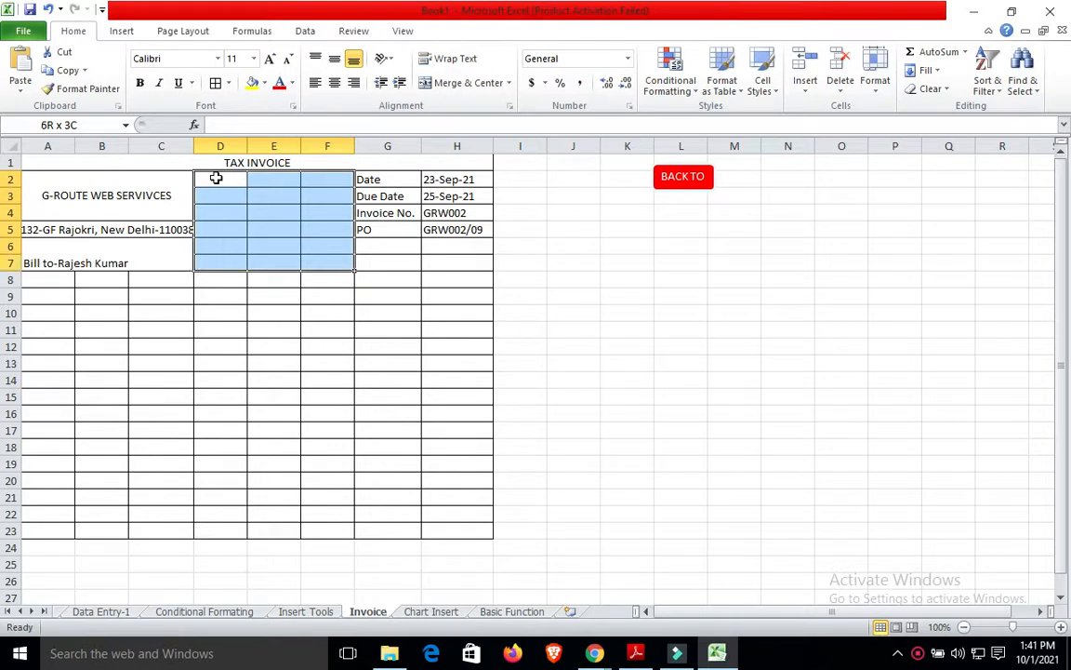
{"action": "left_click", "coordinate": [465, 84]}
{"action": "left_click", "coordinate": [385, 247]}
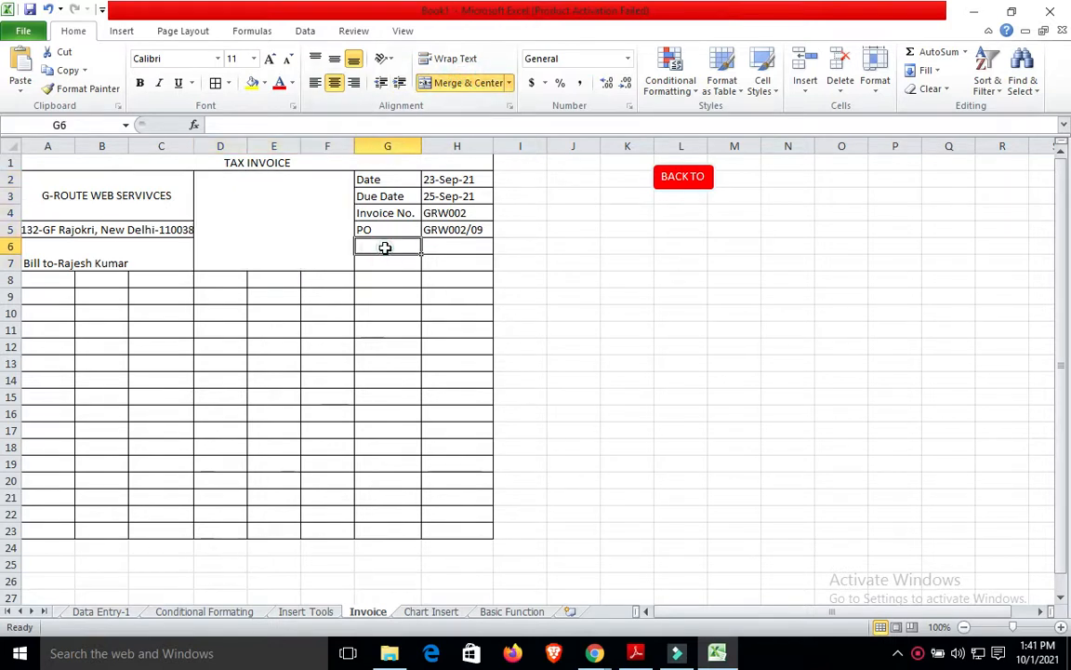
{"action": "key", "text": "shift+Right"}
{"action": "key", "text": "shift+Right"}
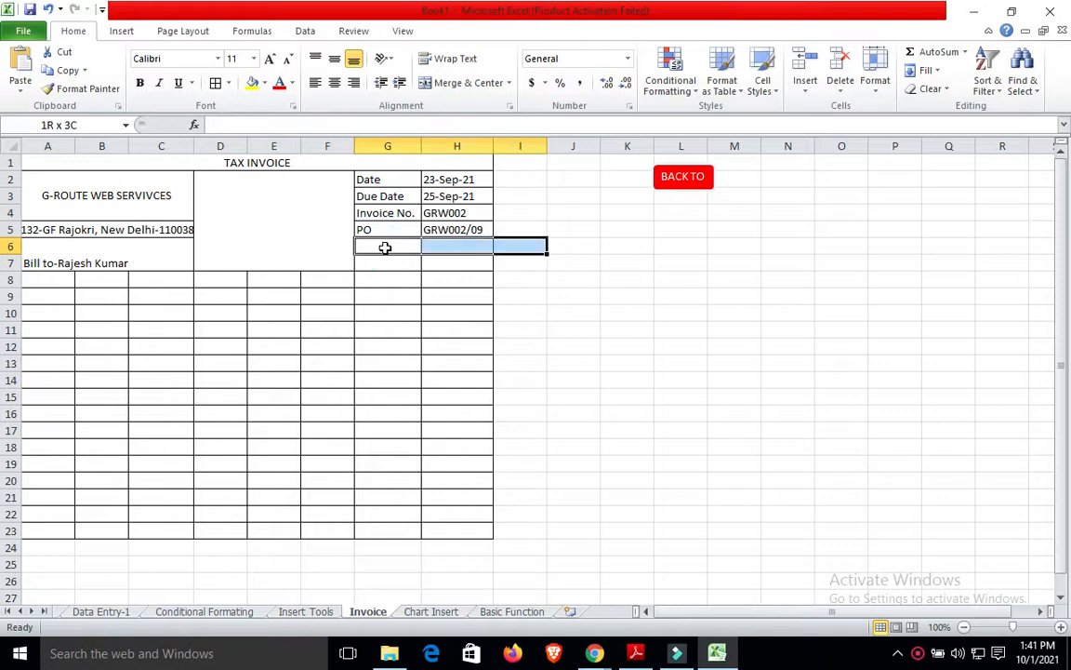
{"action": "key", "text": "shift+Left"}
{"action": "key", "text": "shift+Down"}
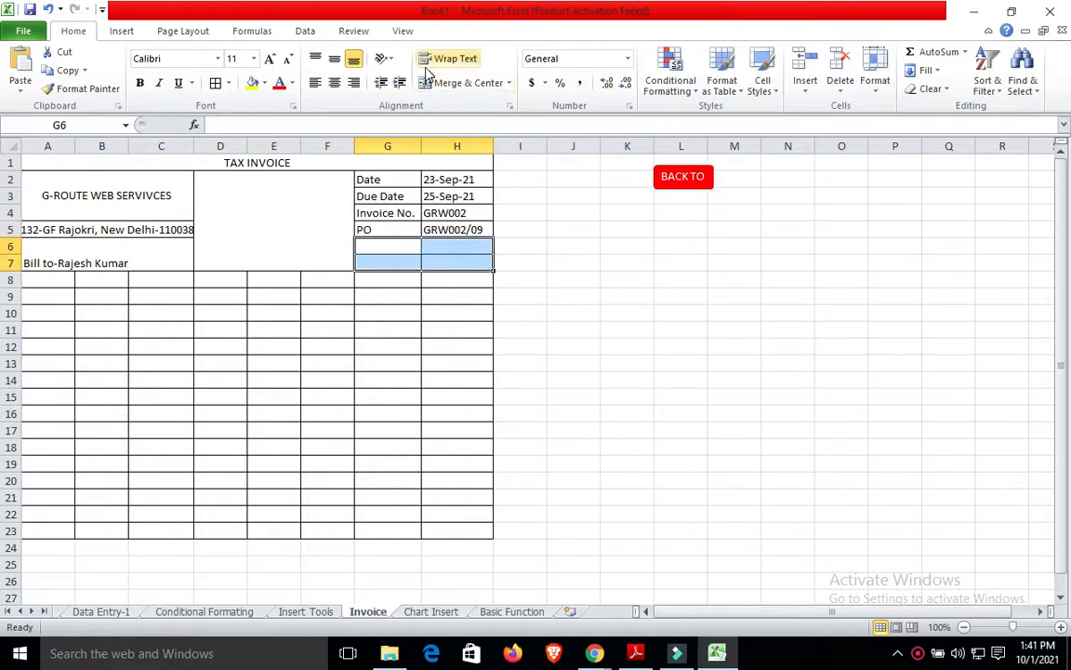
{"action": "left_click", "coordinate": [462, 83]}
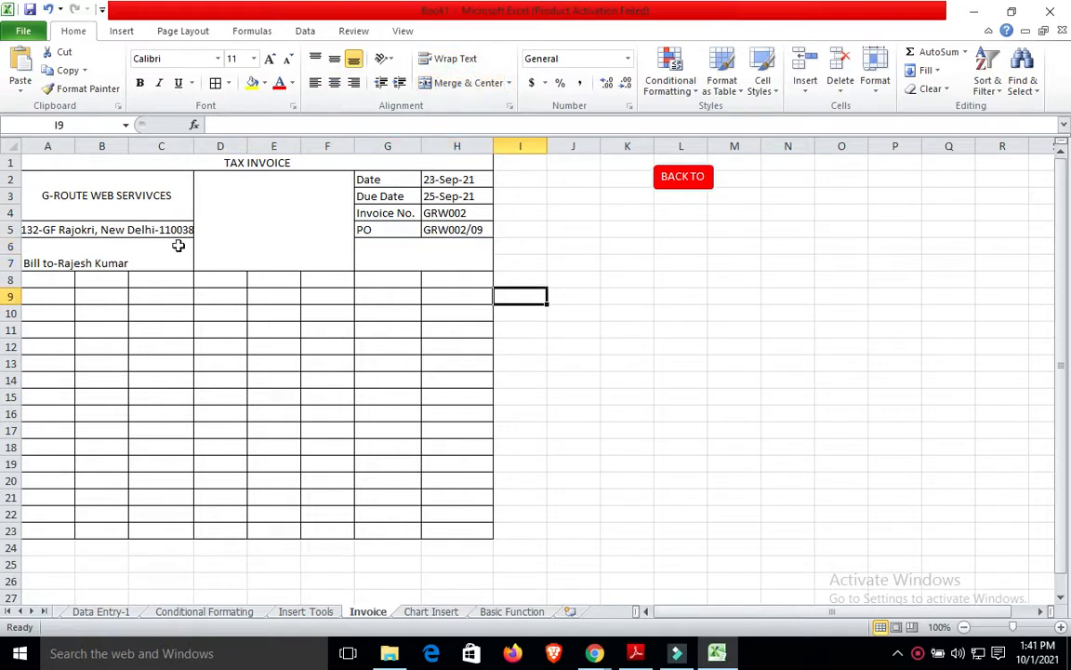
Unmerge the company name block, cancel the remerge, and merge A3:C4 as an empty cell.
{"action": "left_click", "coordinate": [22, 186]}
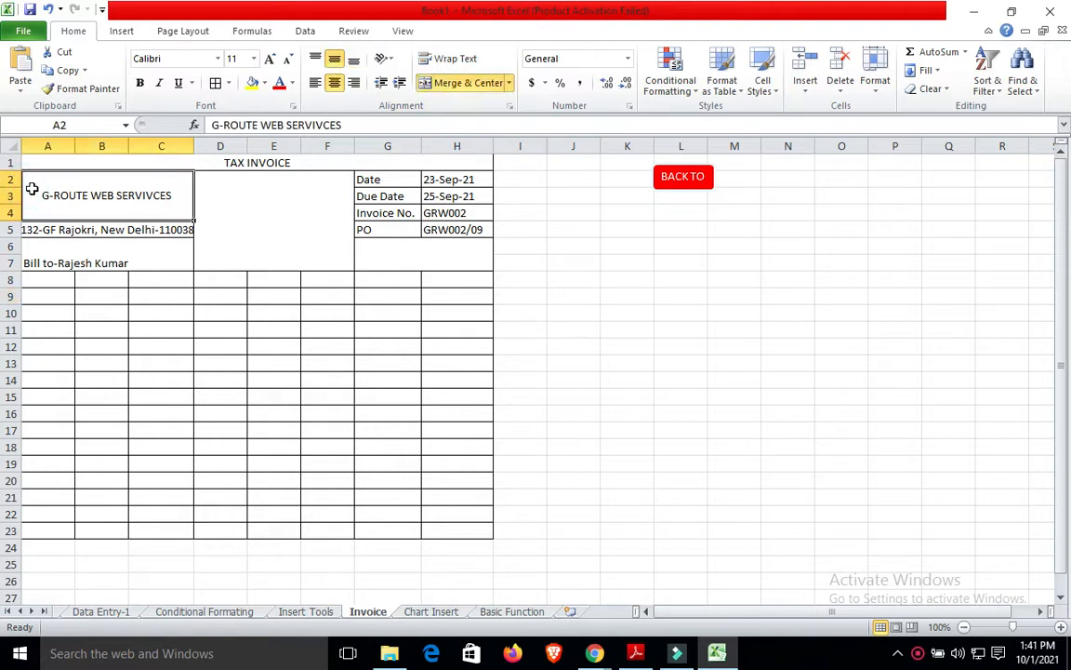
{"action": "key", "text": "shift+Down"}
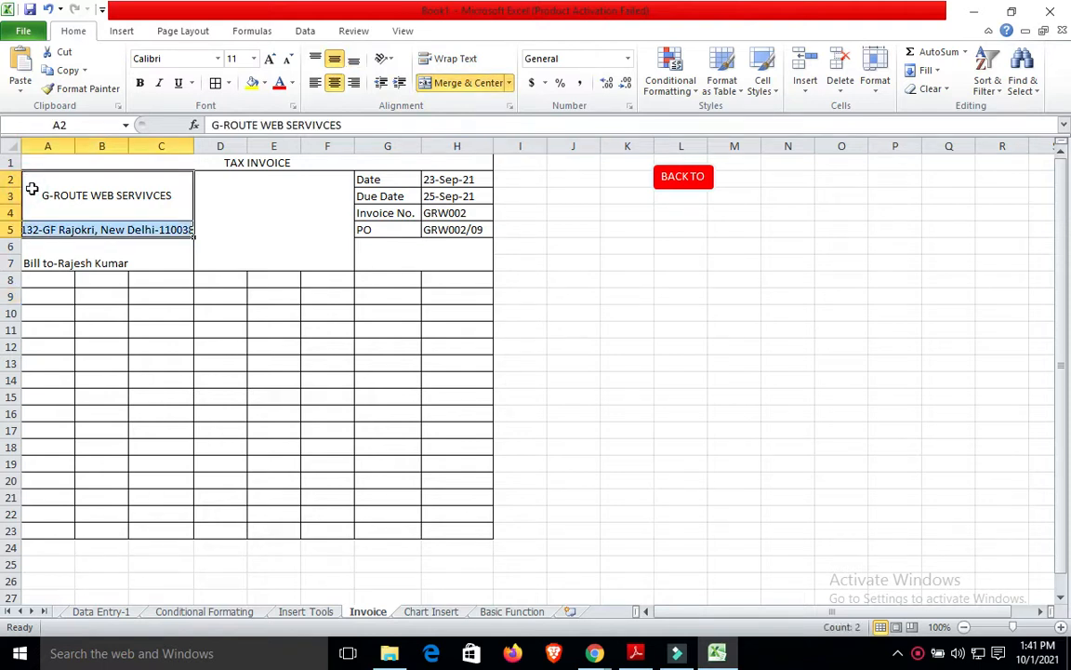
{"action": "left_click", "coordinate": [447, 84]}
{"action": "left_click", "coordinate": [447, 83]}
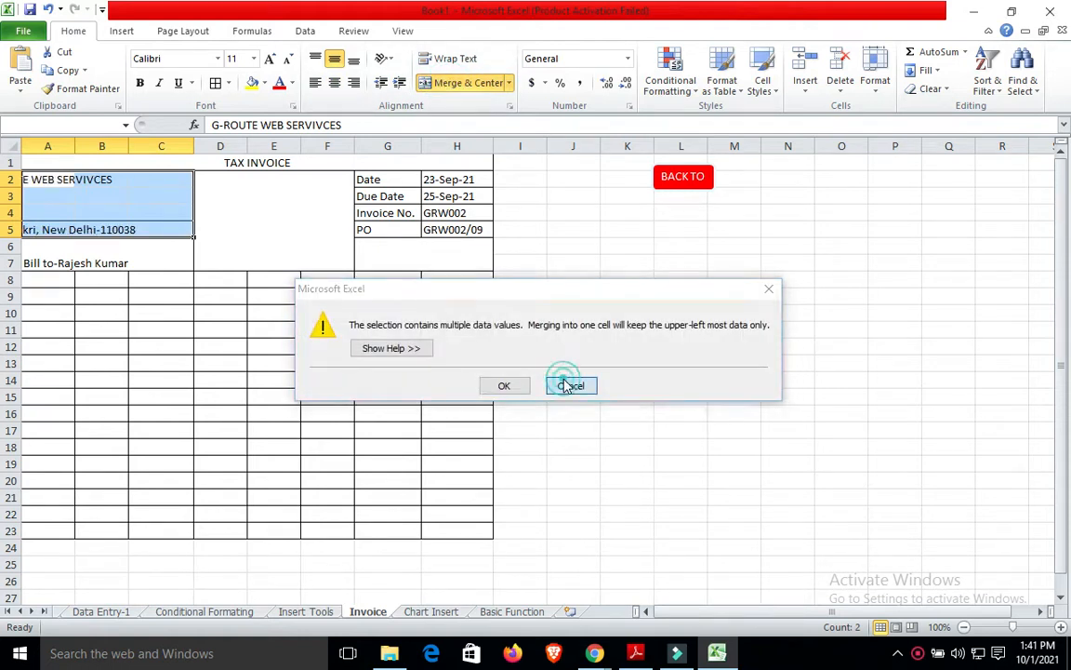
{"action": "left_click", "coordinate": [564, 385]}
{"action": "left_click", "coordinate": [382, 313]}
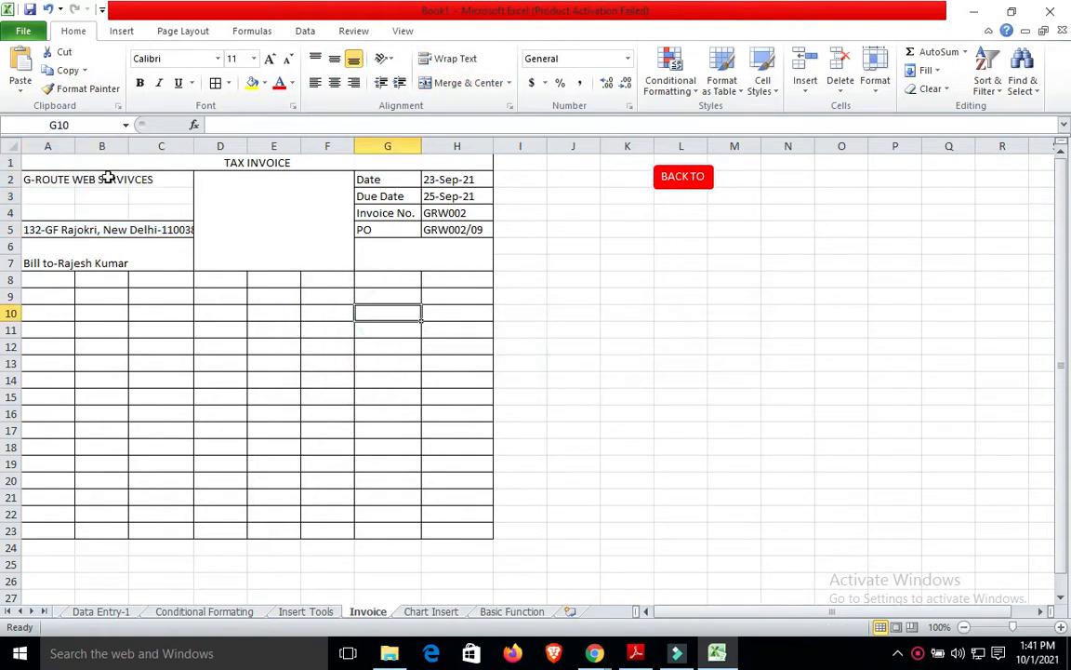
{"action": "left_click", "coordinate": [51, 195]}
{"action": "key", "text": "shift+Down"}
{"action": "key", "text": "shift+Down"}
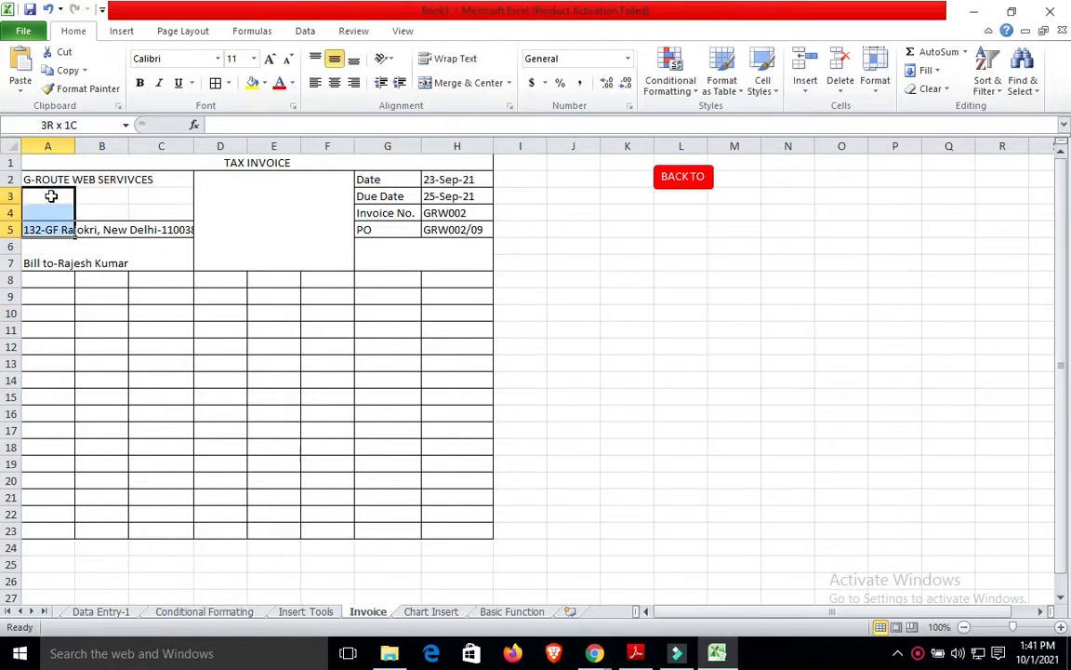
{"action": "key", "text": "shift+Right"}
{"action": "key", "text": "shift+Right"}
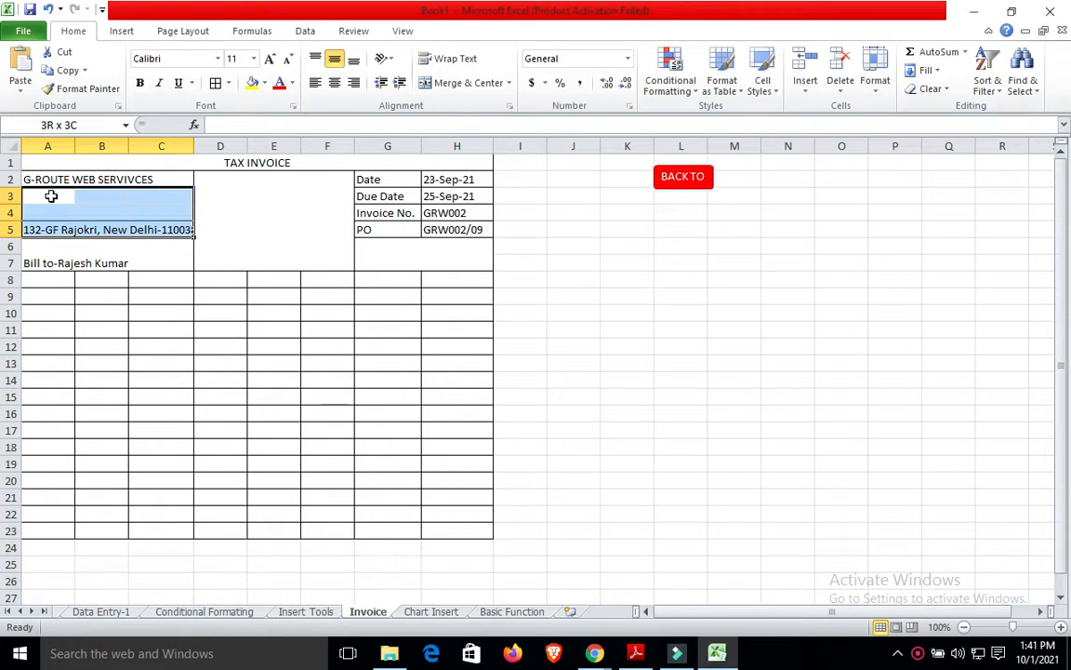
{"action": "key", "text": "shift+Up"}
{"action": "left_click", "coordinate": [470, 83]}
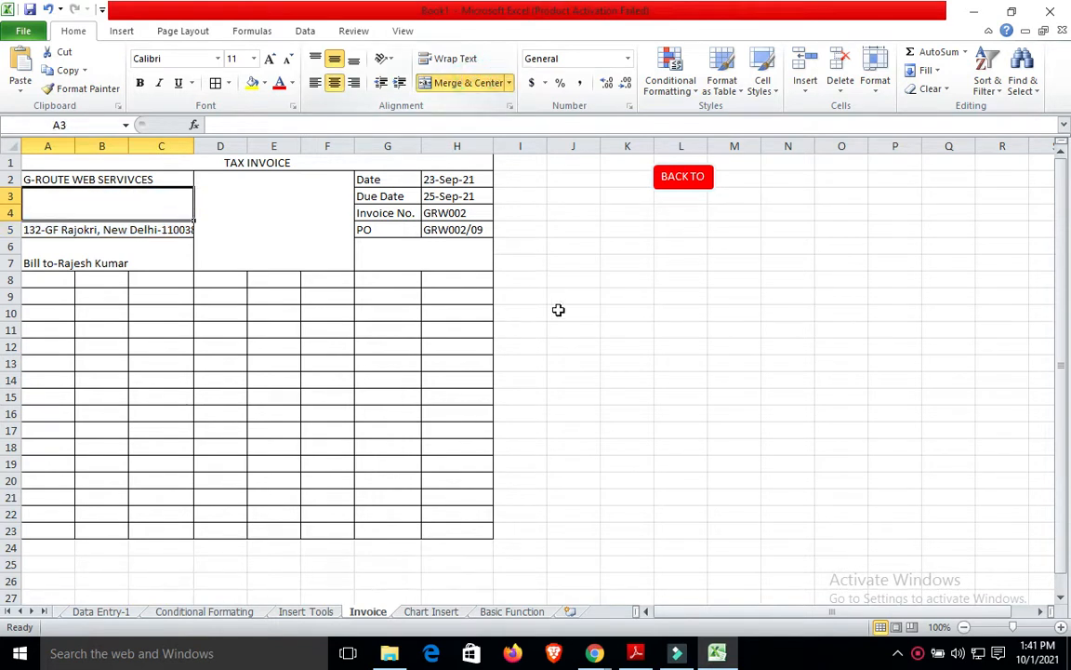
{"action": "left_click", "coordinate": [558, 309]}
Enter a left-aligned 'Contact:' line with the company phone number in merged A3:C4.
{"action": "left_click", "coordinate": [79, 198]}
{"action": "double_click", "coordinate": [79, 200]}
{"action": "type", "text": "C"}
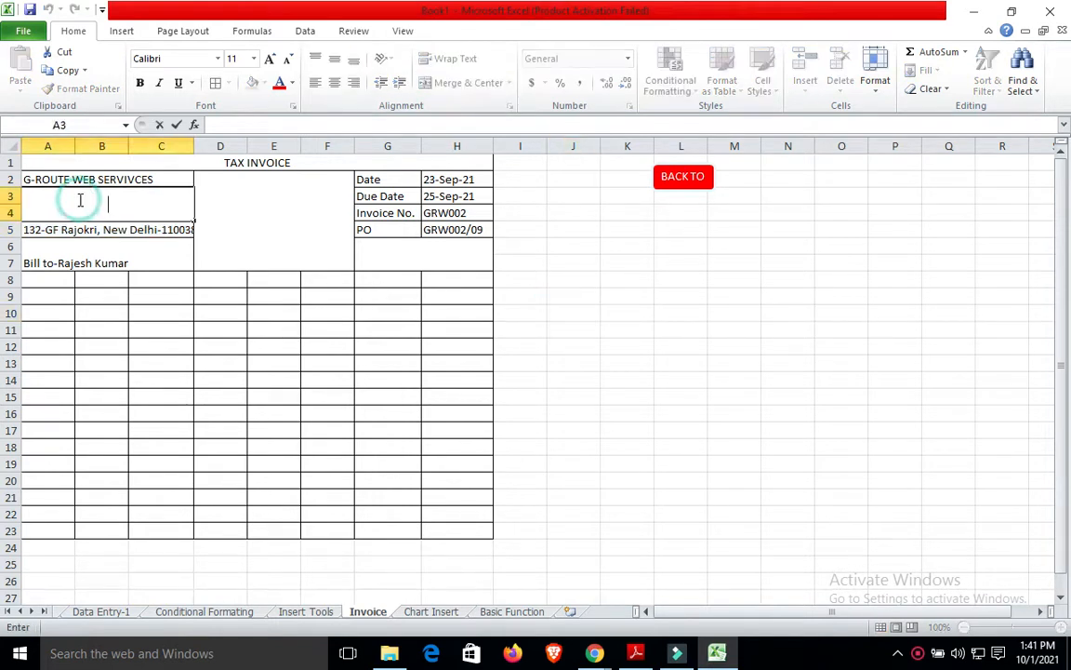
{"action": "type", "text": "omntact"}
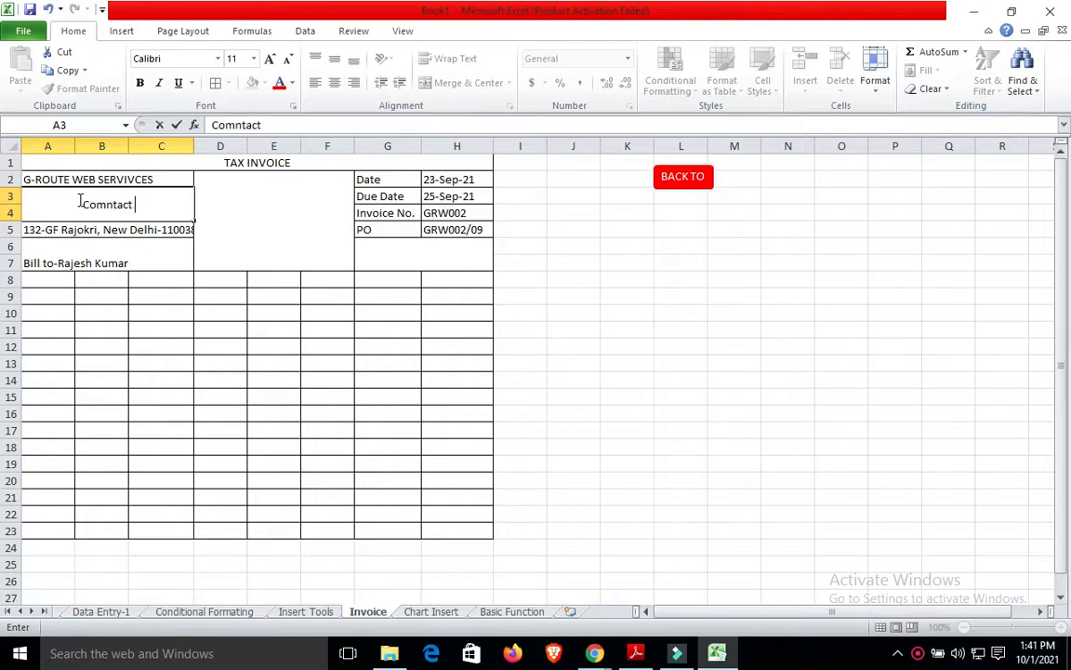
{"action": "key", "text": "BackSpace"}
{"action": "key", "text": "BackSpace"}
{"action": "key", "text": "BackSpace"}
{"action": "key", "text": "BackSpace"}
{"action": "key", "text": "BackSpace"}
{"action": "key", "text": "BackSpace"}
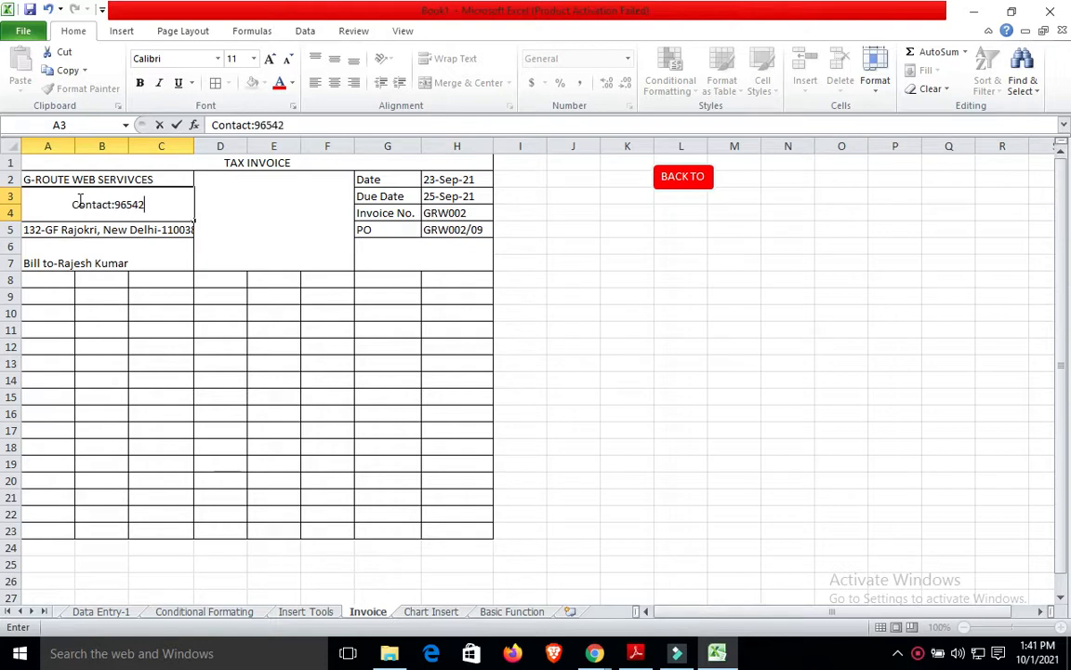
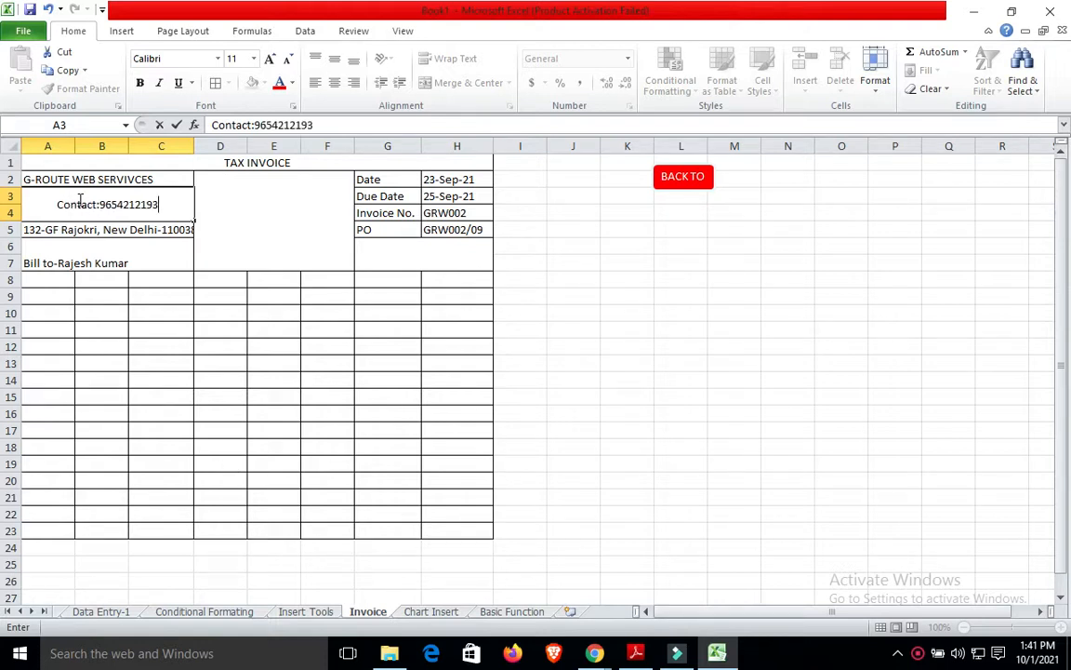
{"action": "left_click", "coordinate": [47, 184]}
{"action": "left_click", "coordinate": [216, 197]}
{"action": "left_click", "coordinate": [141, 210]}
{"action": "left_click", "coordinate": [315, 83]}
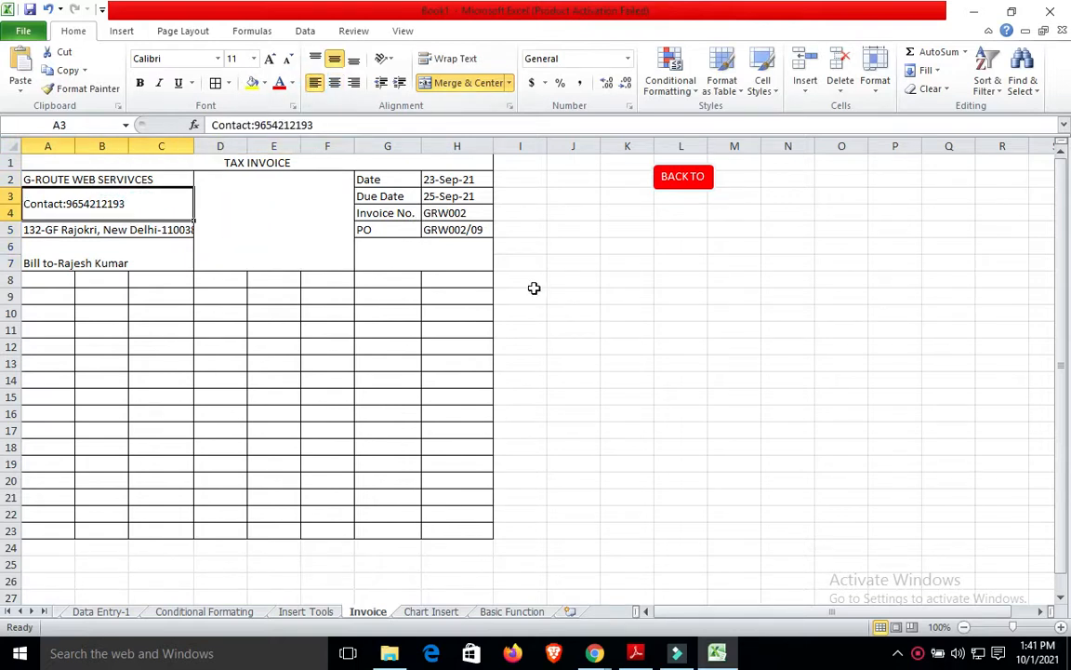
{"action": "left_click", "coordinate": [533, 290]}
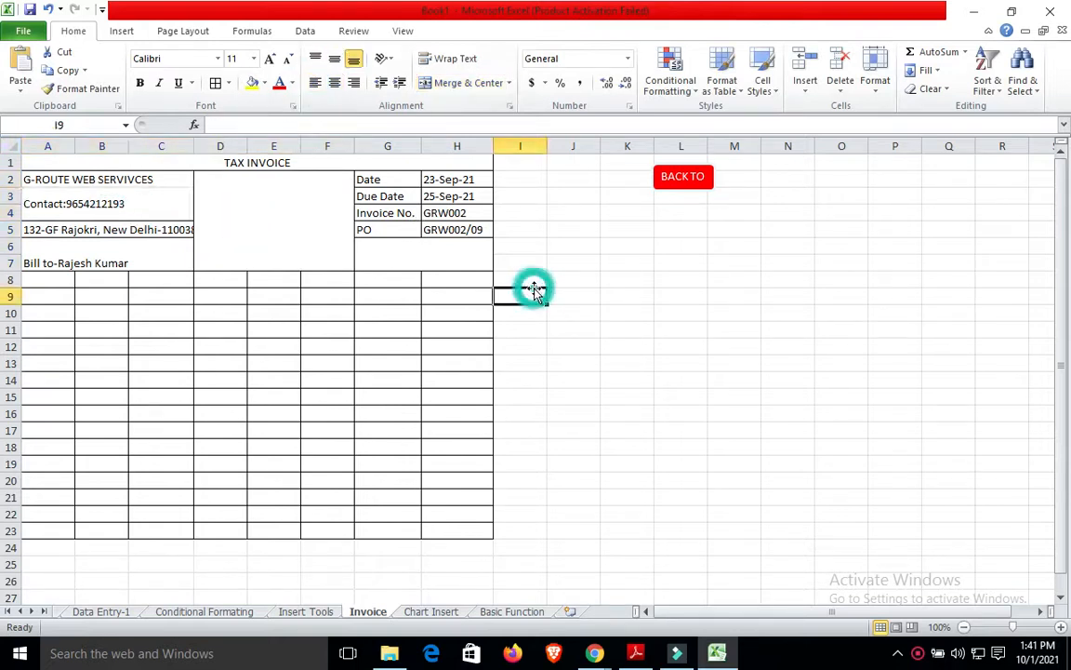
Enter the ITEM NAME heading in A8 and widen column A to fit it.
{"action": "left_click", "coordinate": [53, 281]}
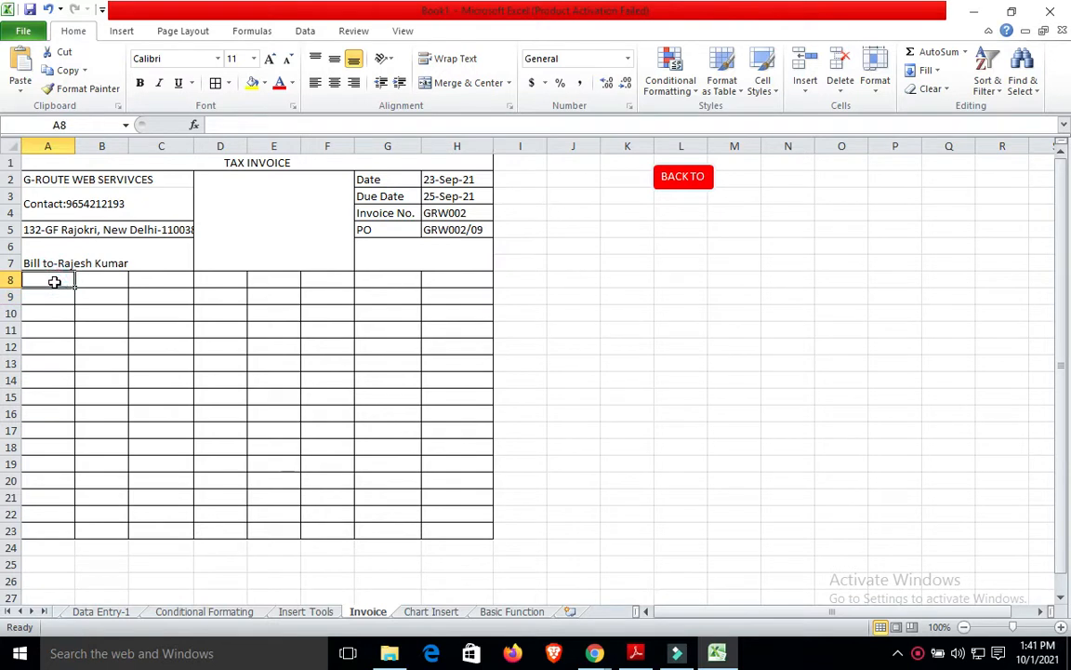
{"action": "type", "text": "I"}
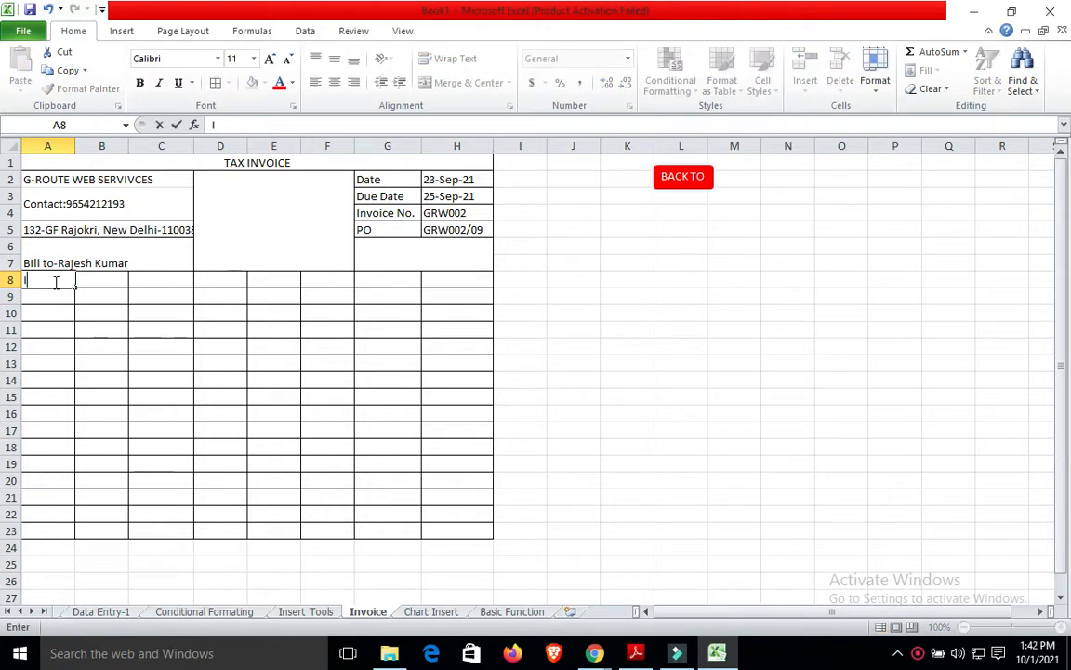
{"action": "type", "text": "TEM NAME"}
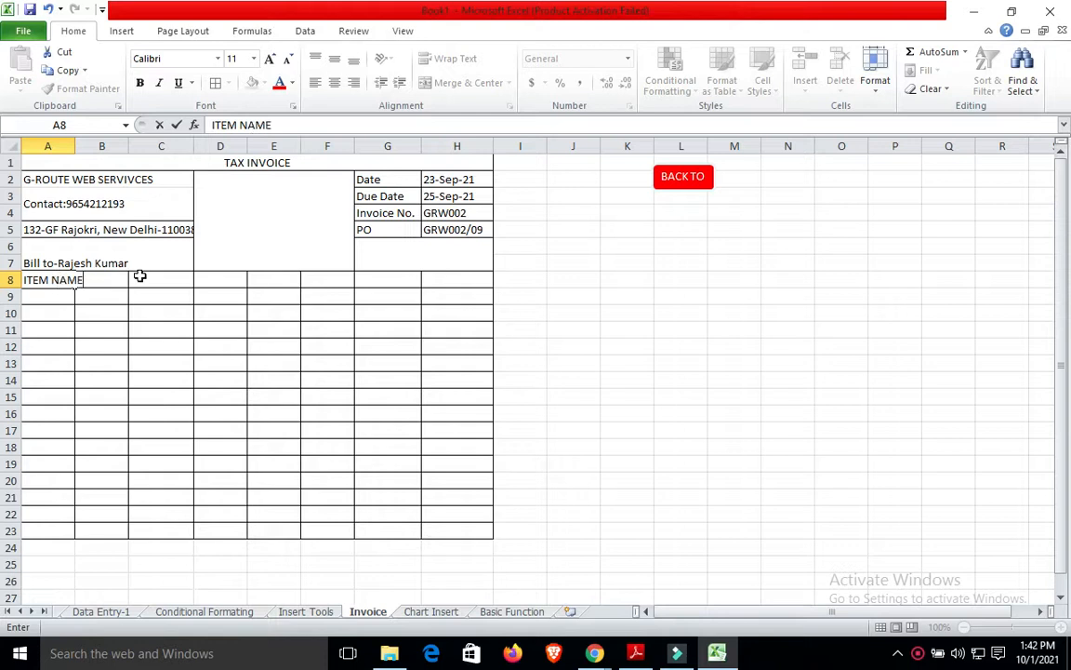
{"action": "left_click", "coordinate": [139, 276]}
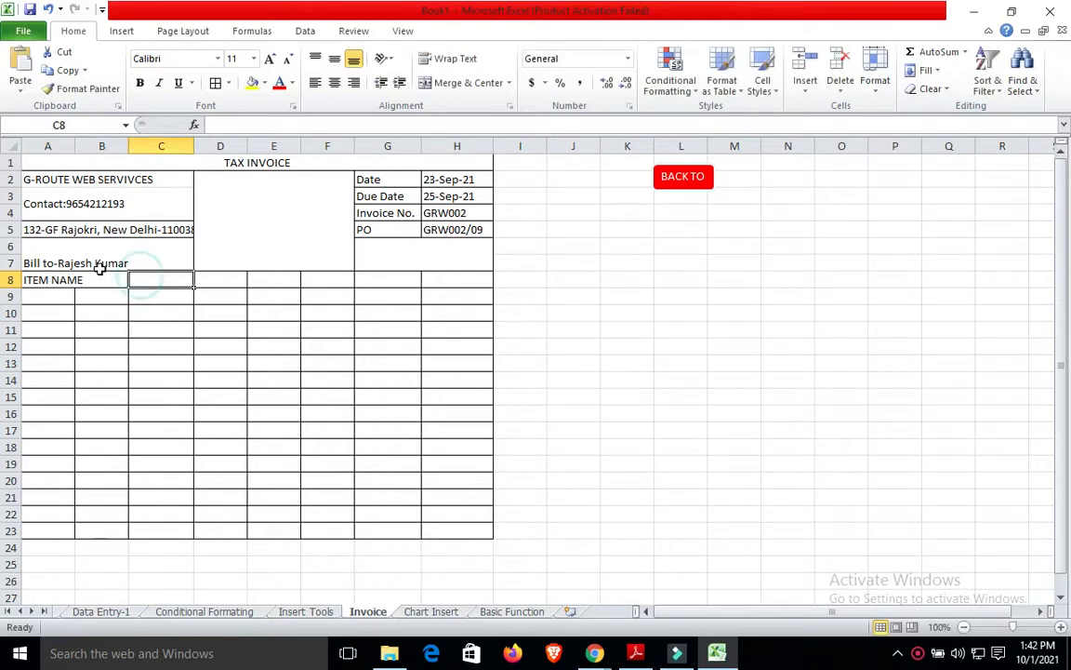
{"action": "left_click", "coordinate": [79, 281]}
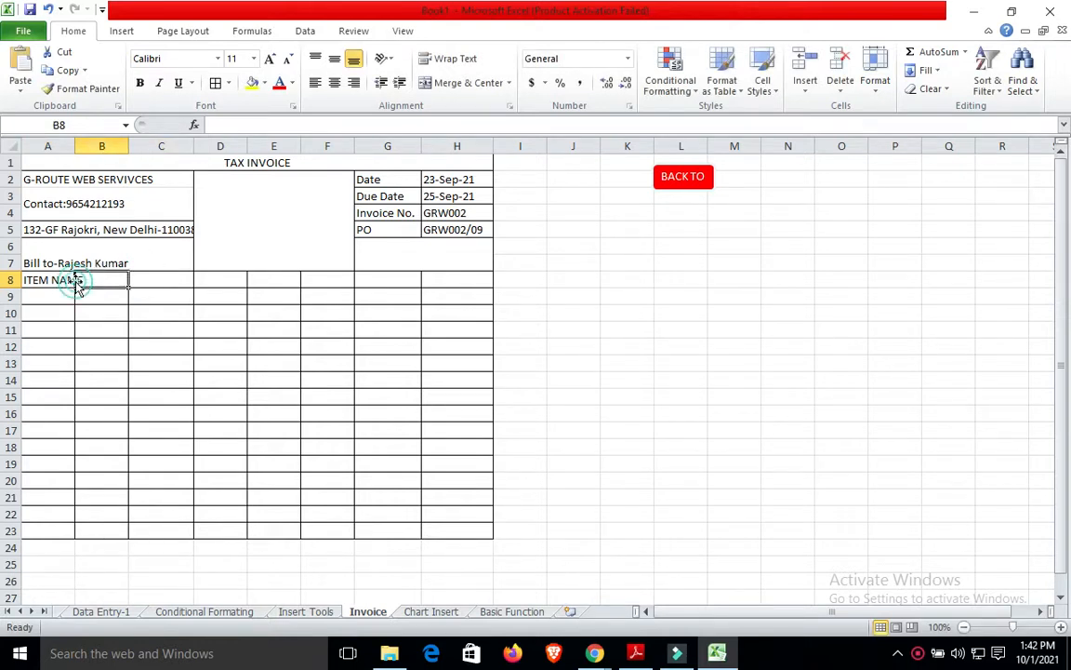
{"action": "left_click", "coordinate": [72, 279]}
{"action": "left_click_drag", "start_coordinate": [73, 146], "coordinate": [85, 146]}
Merge and centre ITEM NAME across A8:C8, then enter QTY in D8.
{"action": "left_click", "coordinate": [109, 276]}
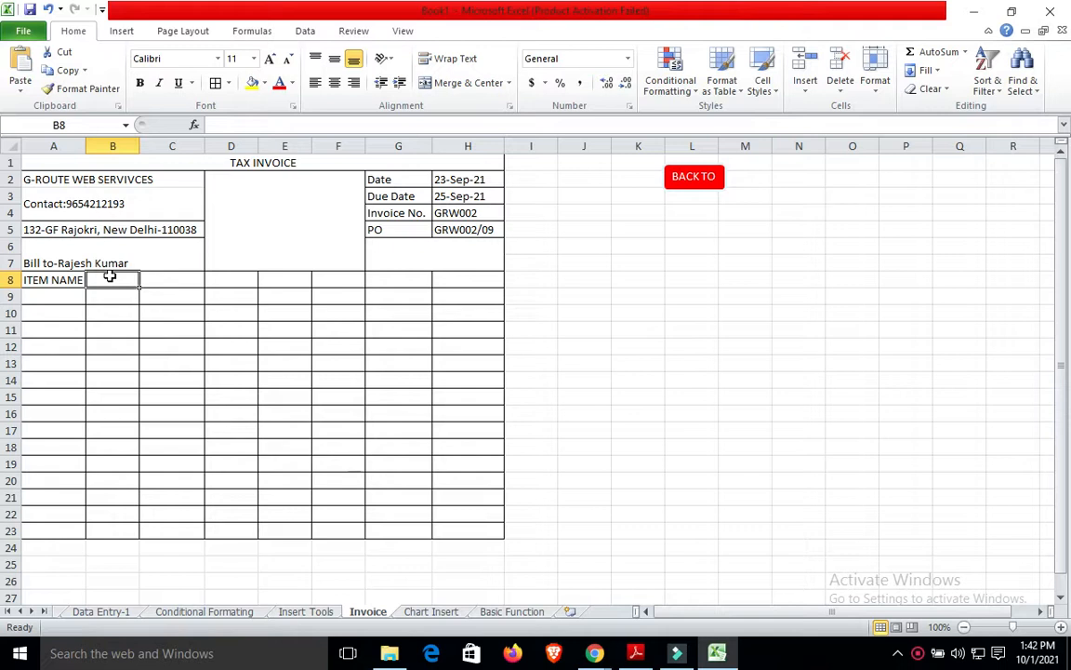
{"action": "key", "text": "shift+Right"}
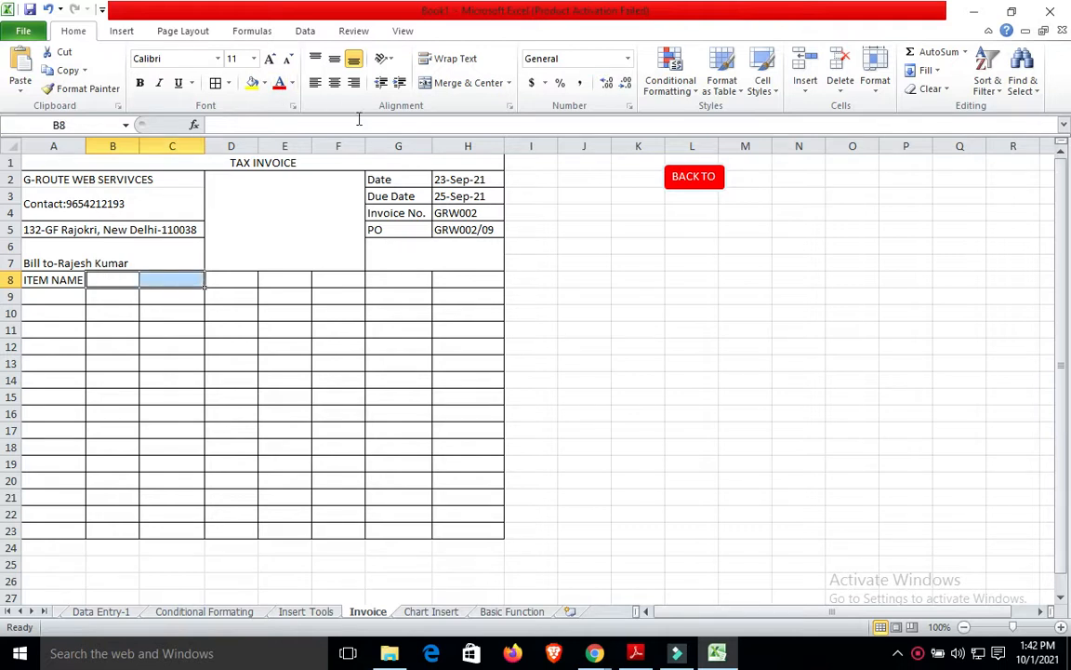
{"action": "left_click", "coordinate": [110, 282]}
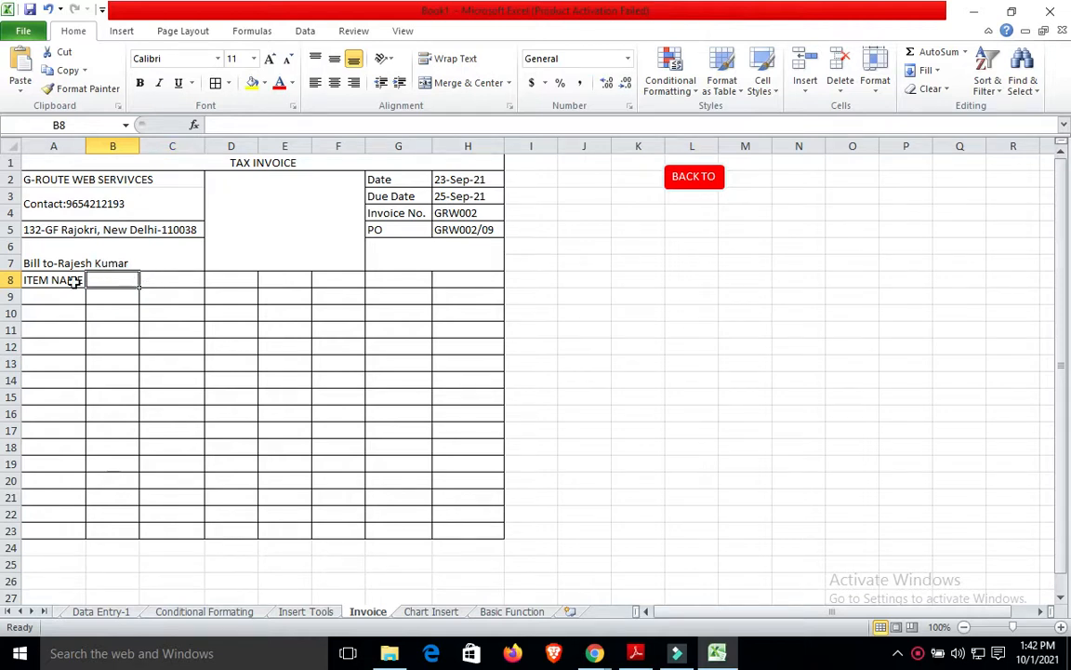
{"action": "left_click", "coordinate": [176, 282]}
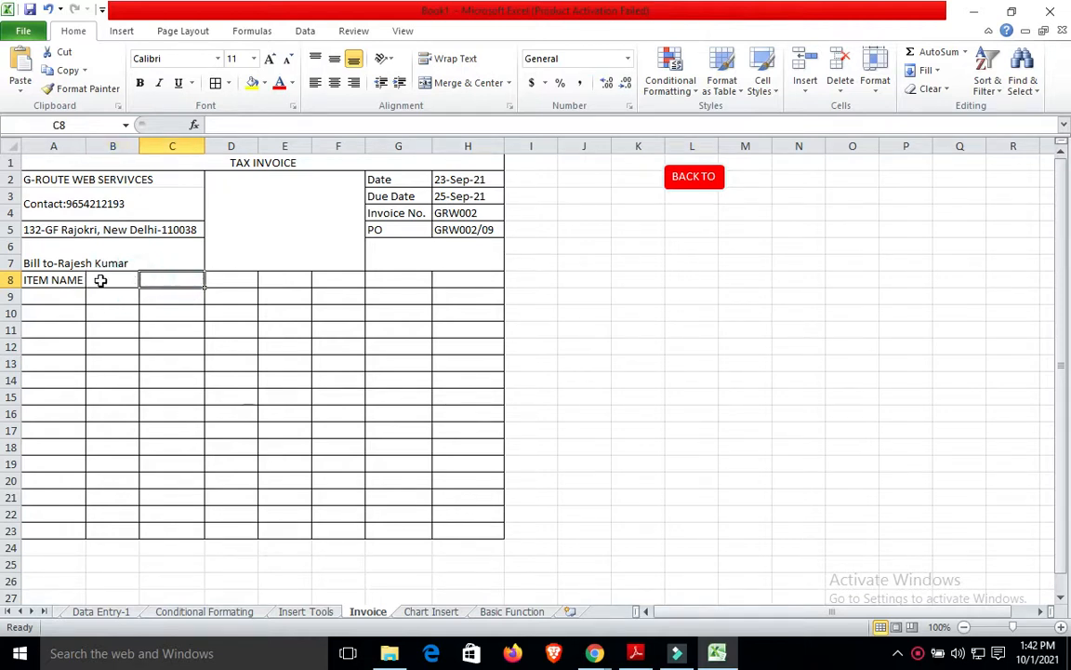
{"action": "left_click", "coordinate": [58, 279]}
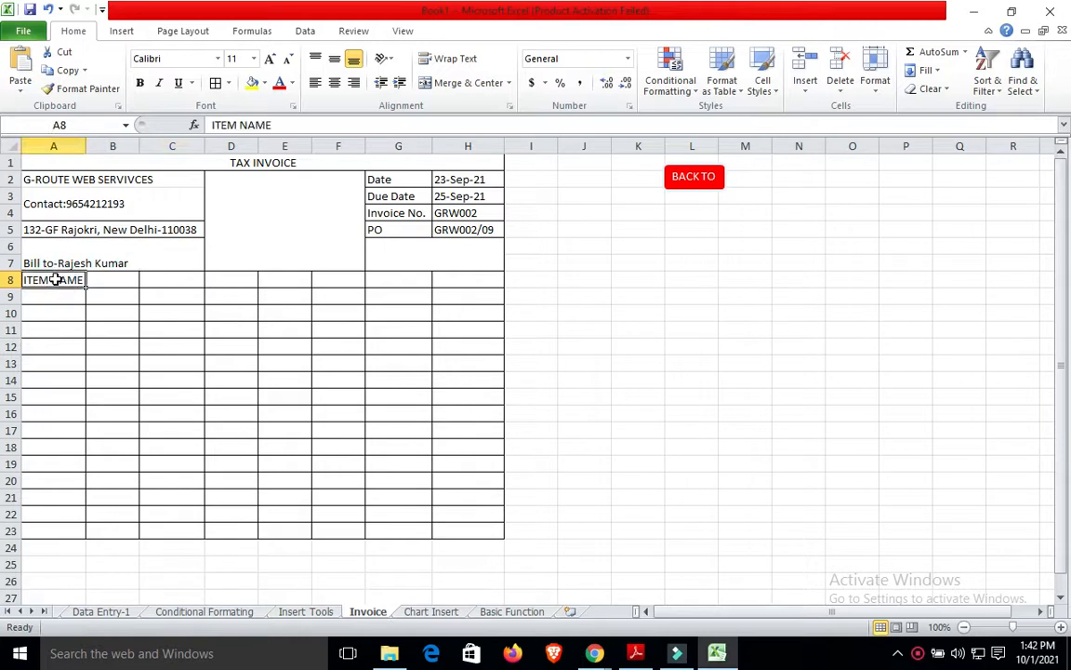
{"action": "key", "text": "shift+Right"}
{"action": "key", "text": "shift+Right"}
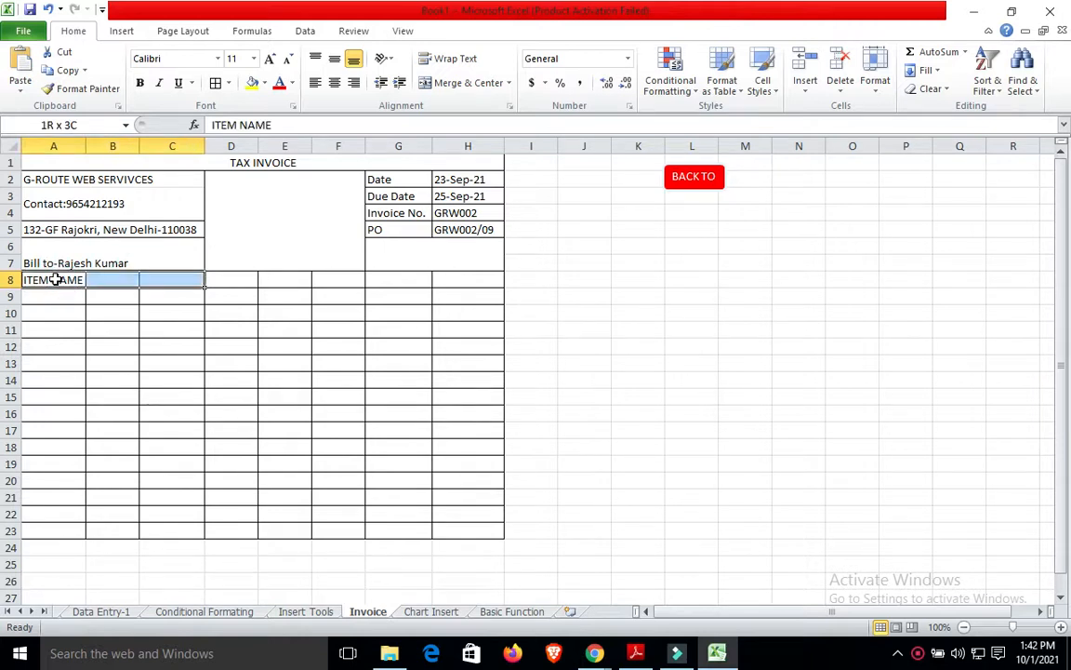
{"action": "key", "text": "shift+Down"}
{"action": "key", "text": "shift+Down"}
{"action": "key", "text": "shift+Down"}
{"action": "key", "text": "shift+Down"}
{"action": "key", "text": "shift+Down"}
{"action": "key", "text": "shift+Down"}
{"action": "key", "text": "shift+Down"}
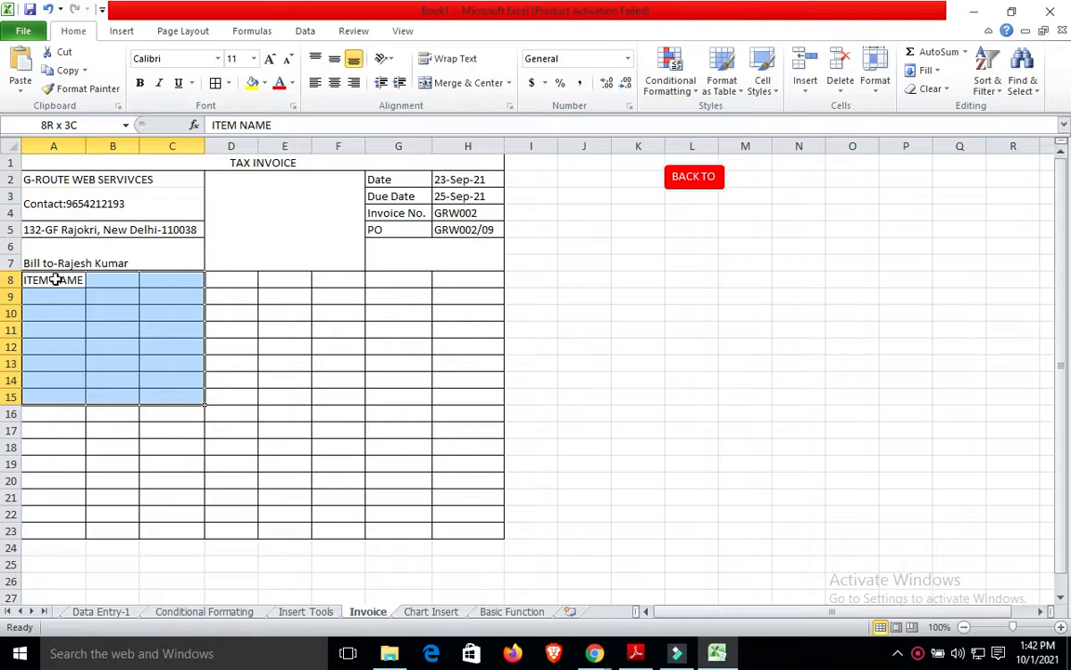
{"action": "key", "text": "shift+Up"}
{"action": "key", "text": "shift+Up"}
{"action": "key", "text": "shift+Up"}
{"action": "key", "text": "shift+Up"}
{"action": "key", "text": "shift+Up"}
{"action": "key", "text": "shift+Up"}
{"action": "key", "text": "shift+Up"}
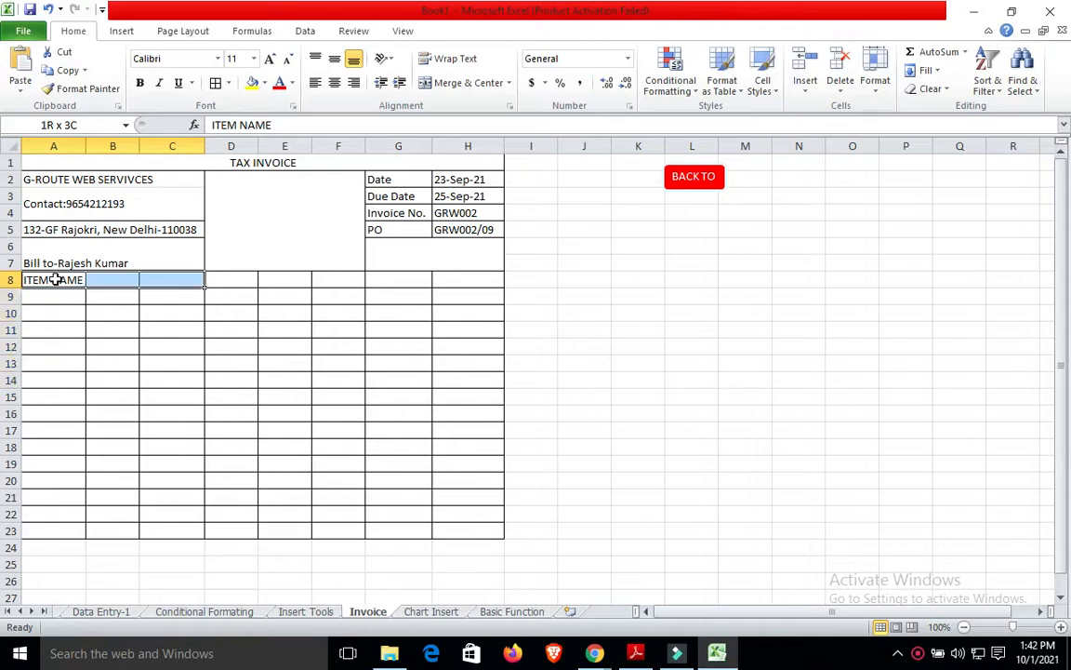
{"action": "left_click", "coordinate": [460, 81]}
{"action": "left_click", "coordinate": [237, 279]}
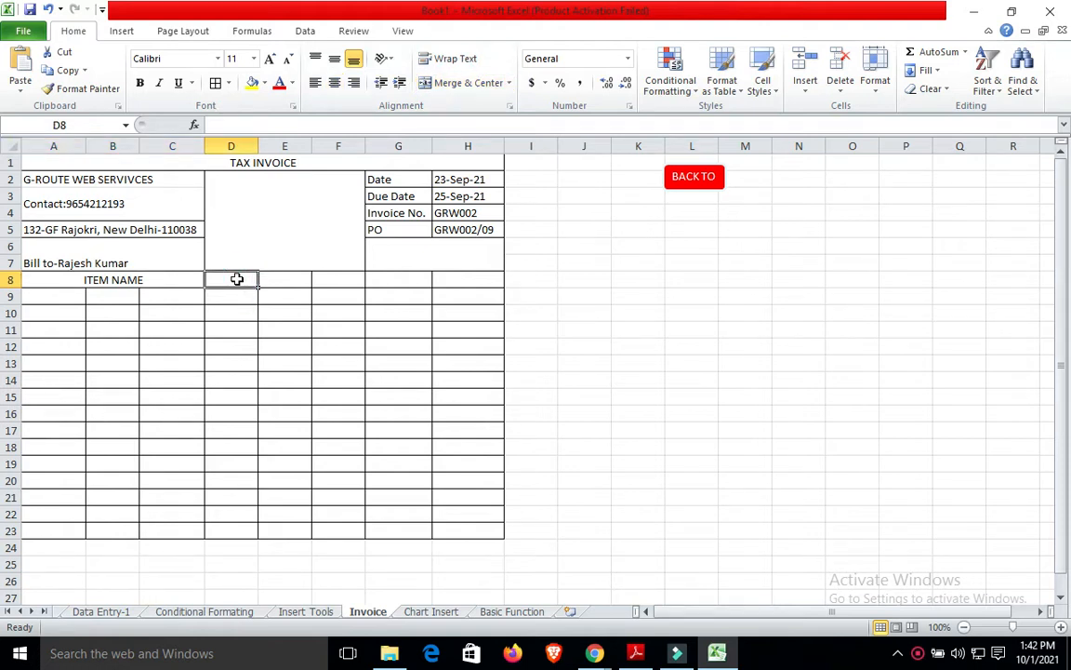
{"action": "type", "text": "QTY"}
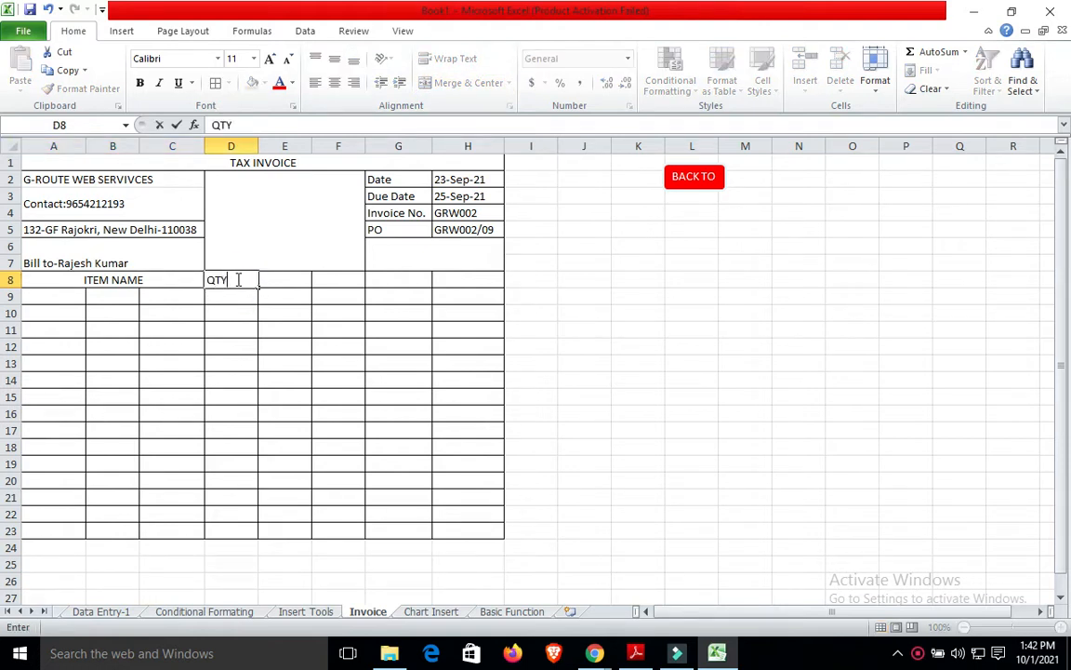
Enter PRICE in E8 and TOTAL PRICE in F8, widening column F to fit.
{"action": "left_click", "coordinate": [289, 279]}
{"action": "type", "text": "PRICE"}
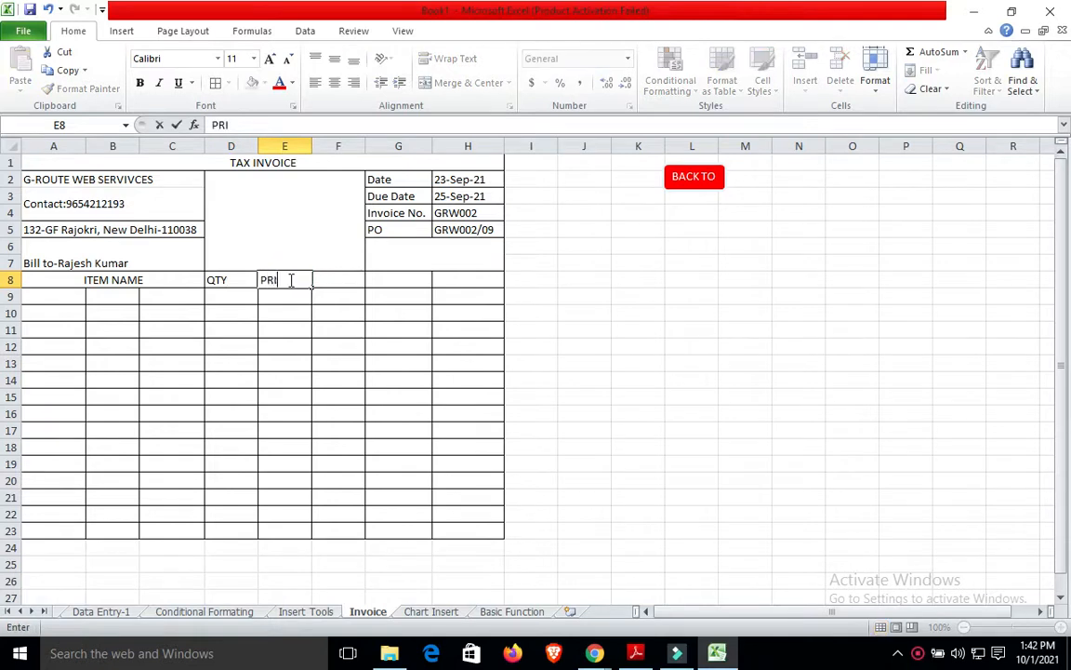
{"action": "left_click", "coordinate": [356, 275]}
{"action": "type", "text": "TAX"}
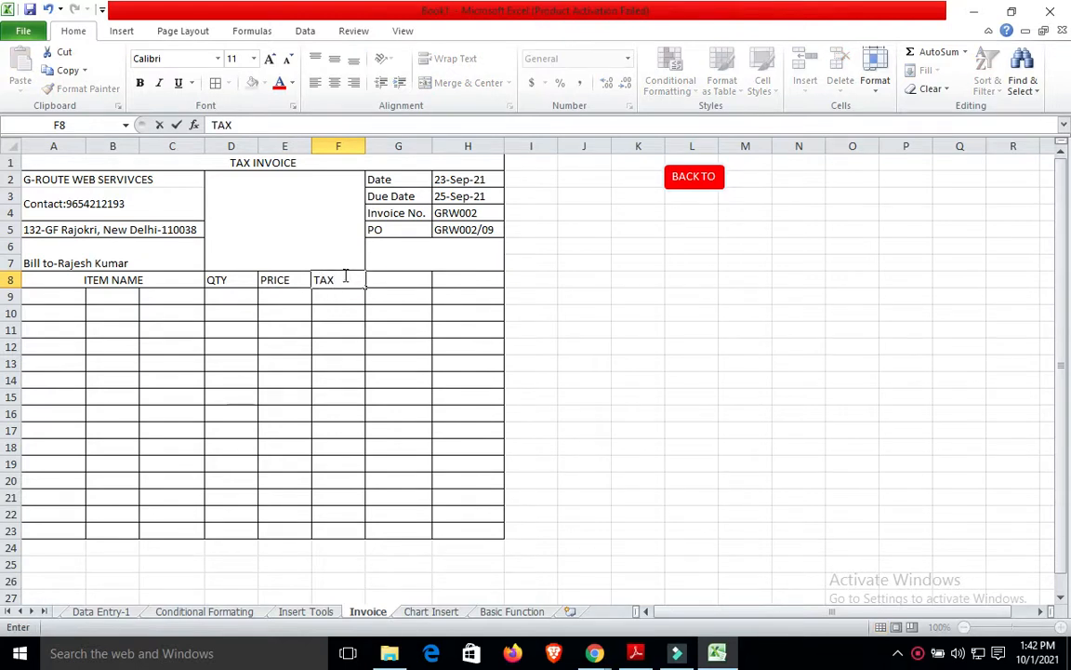
{"action": "key", "text": "BackSpace"}
{"action": "key", "text": "BackSpace"}
{"action": "type", "text": "TOTAL PRICE"}
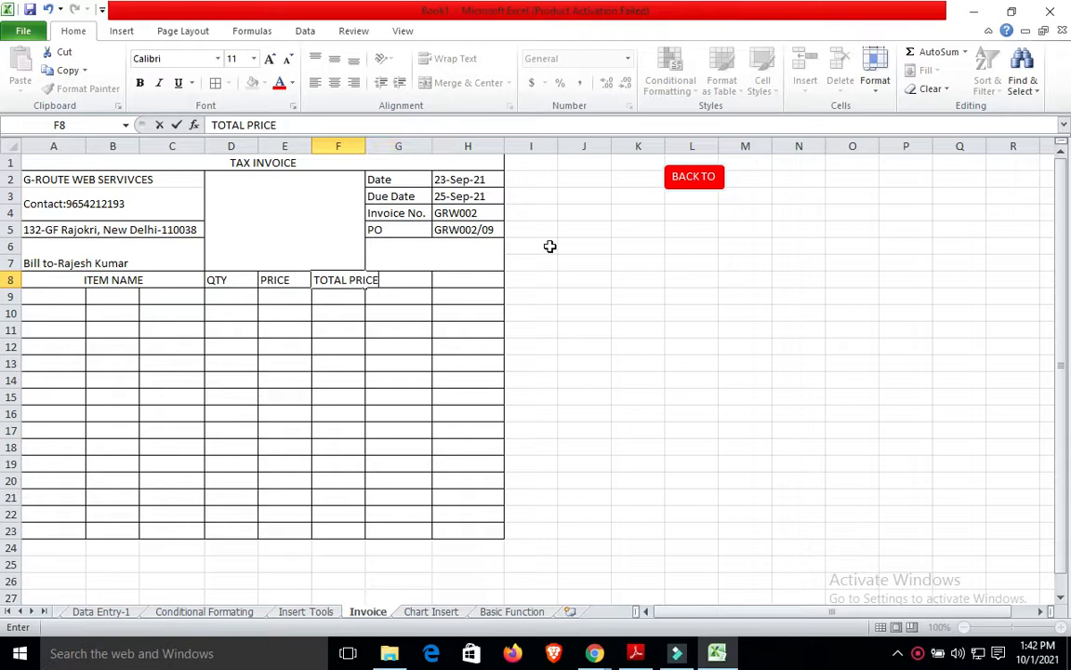
{"action": "left_click", "coordinate": [561, 245]}
{"action": "left_click_drag", "start_coordinate": [366, 146], "coordinate": [390, 146]}
Enter the TAX heading in G8 and GRAND Total in H8.
{"action": "left_click", "coordinate": [431, 280]}
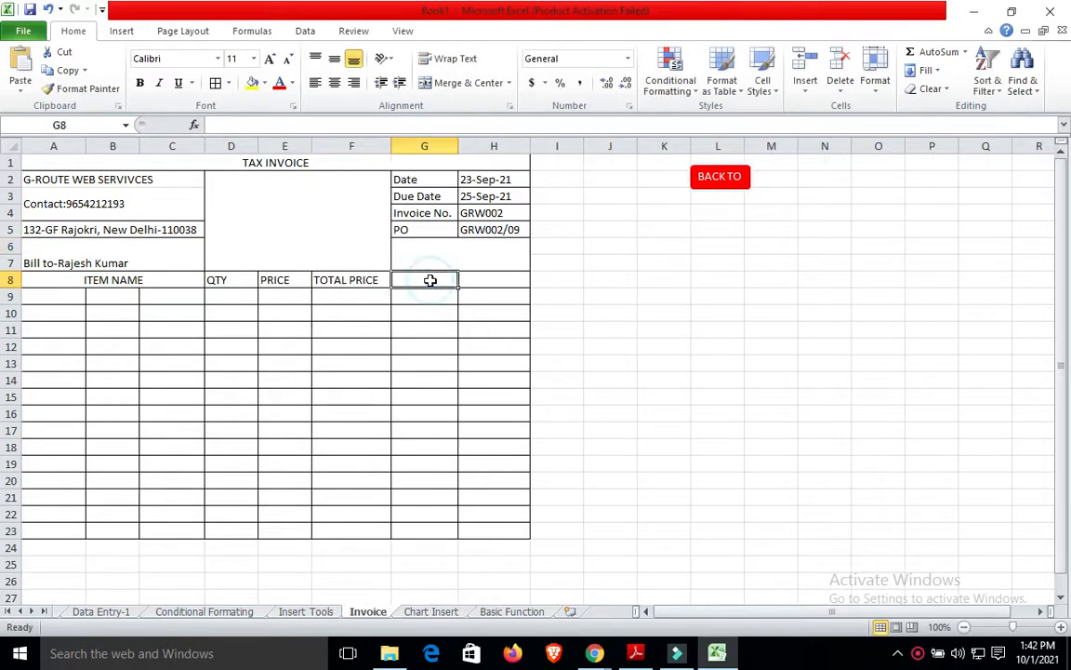
{"action": "type", "text": "TAX"}
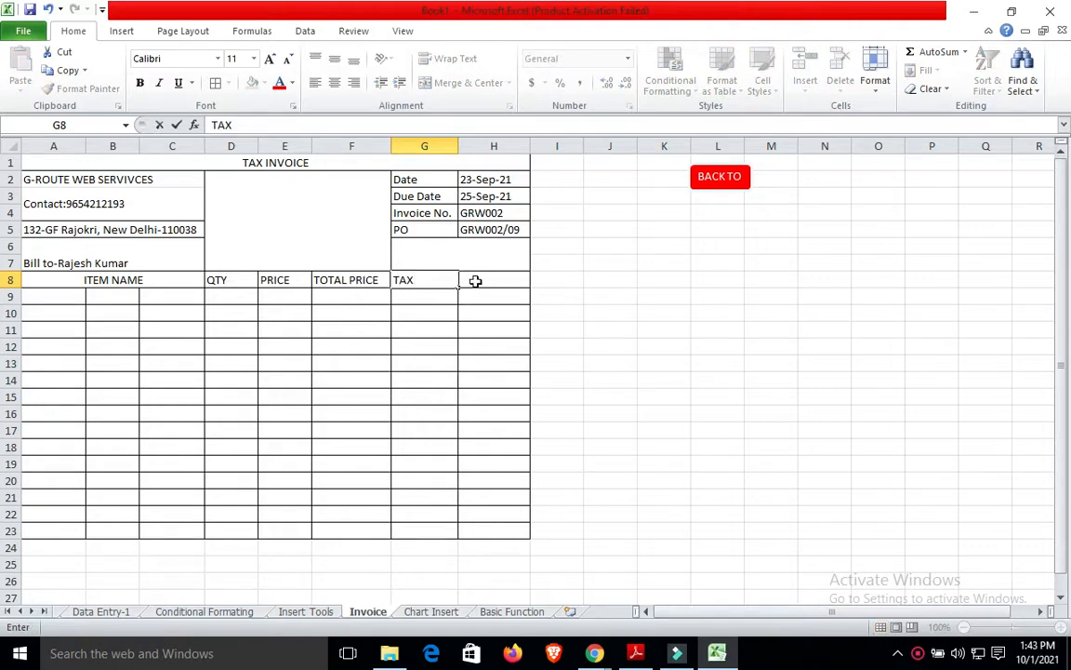
{"action": "left_click", "coordinate": [475, 280]}
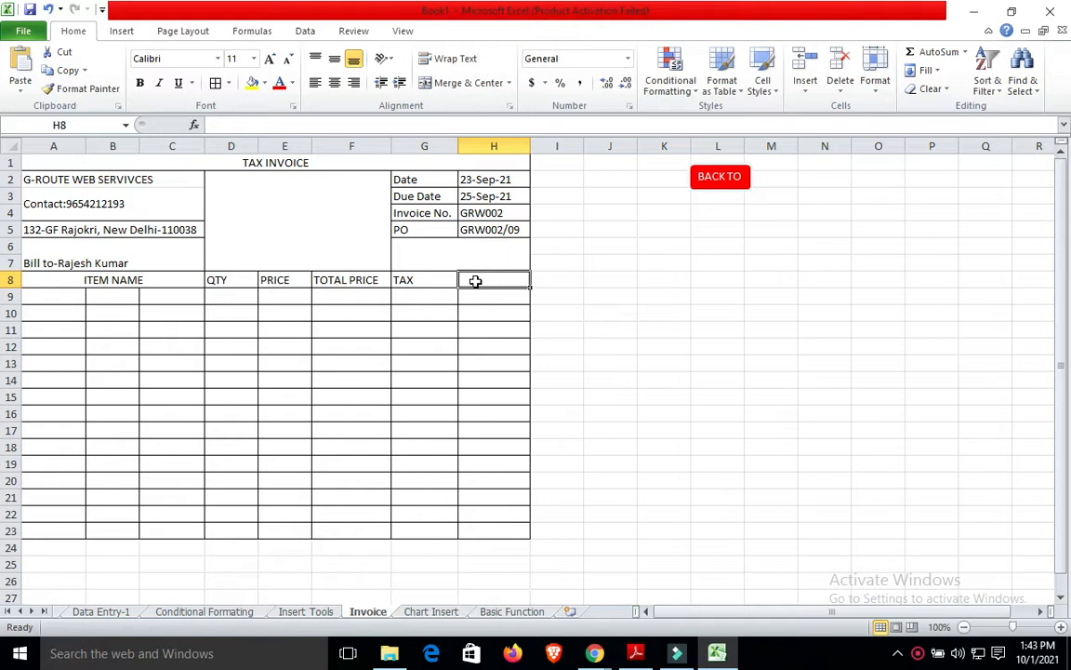
{"action": "type", "text": "Tot"}
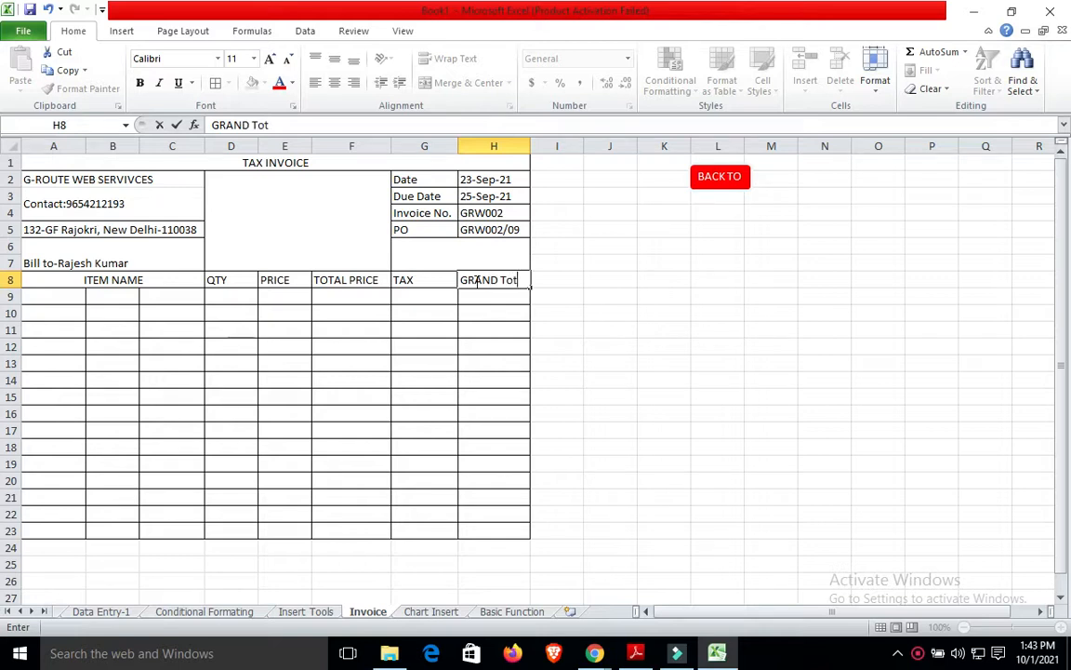
{"action": "type", "text": "al"}
{"action": "left_click", "coordinate": [678, 336]}
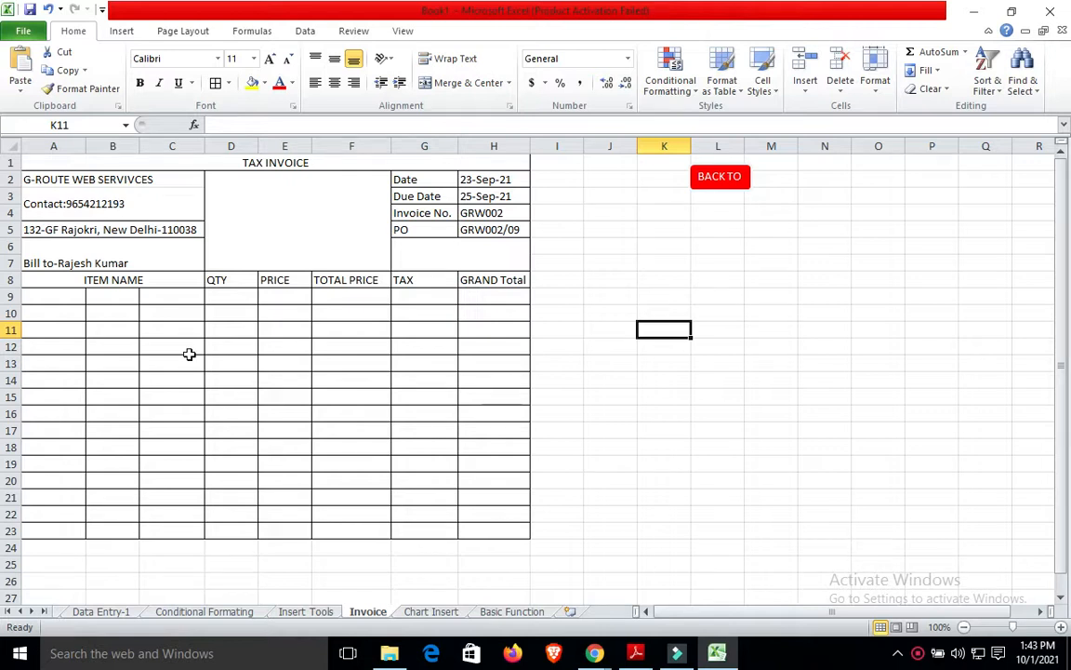
{"action": "left_click", "coordinate": [53, 268]}
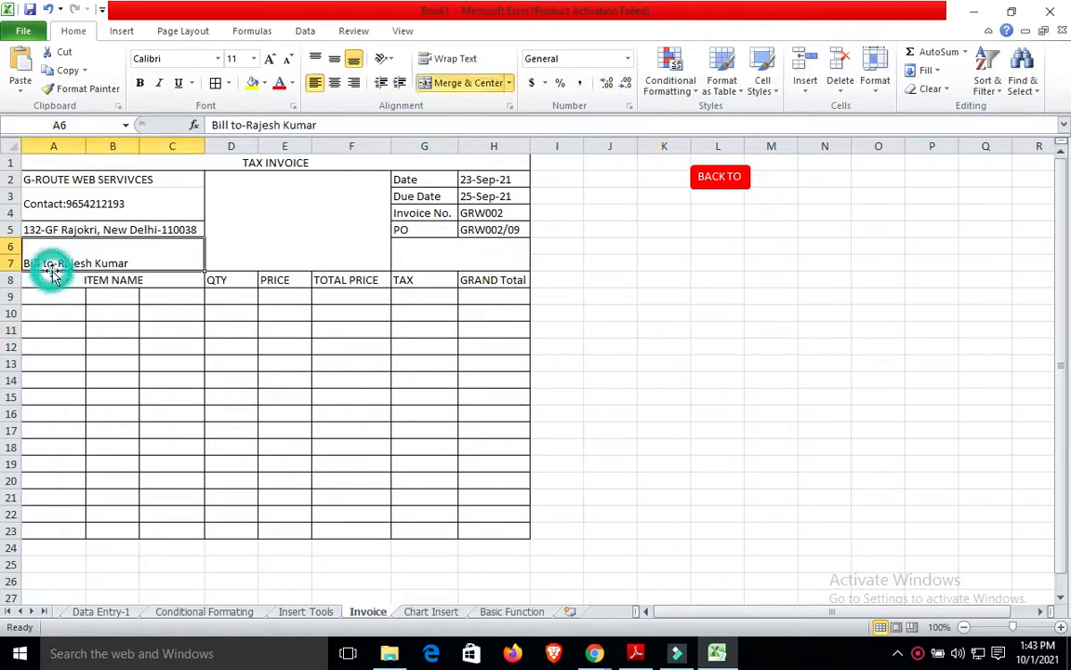
{"action": "left_click", "coordinate": [83, 168]}
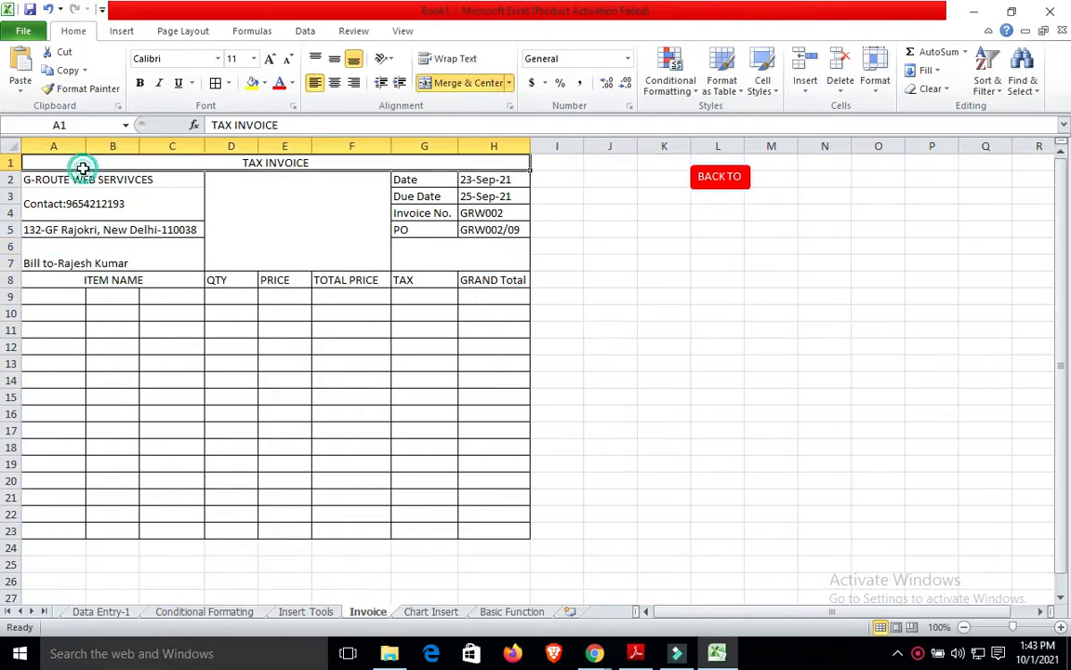
{"action": "left_click", "coordinate": [264, 83]}
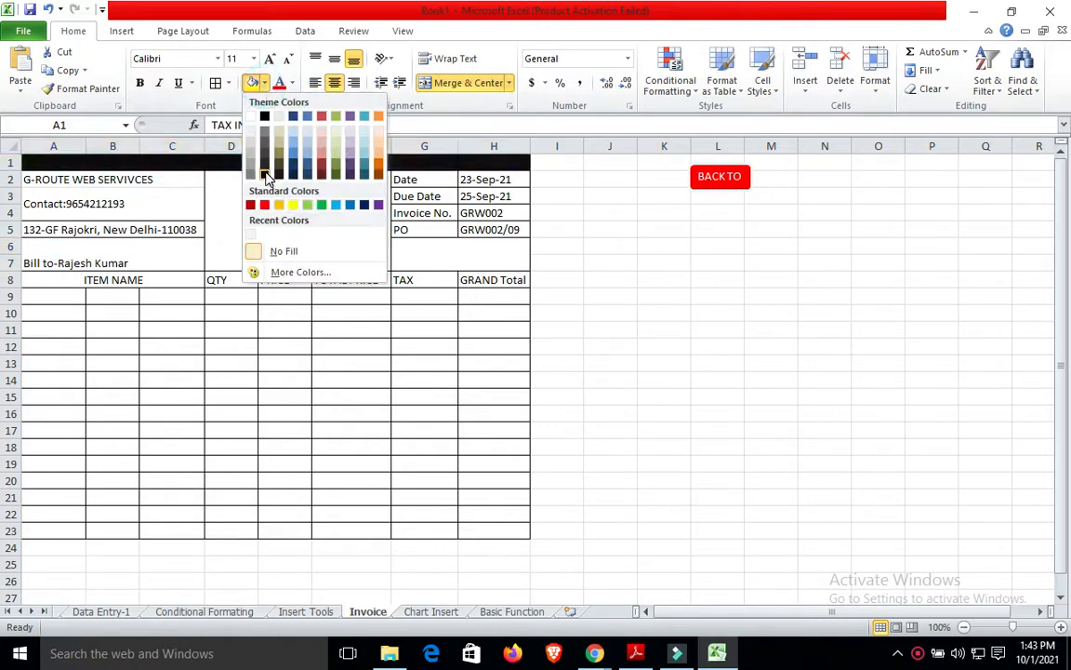
{"action": "left_click", "coordinate": [266, 177]}
{"action": "left_click", "coordinate": [610, 279]}
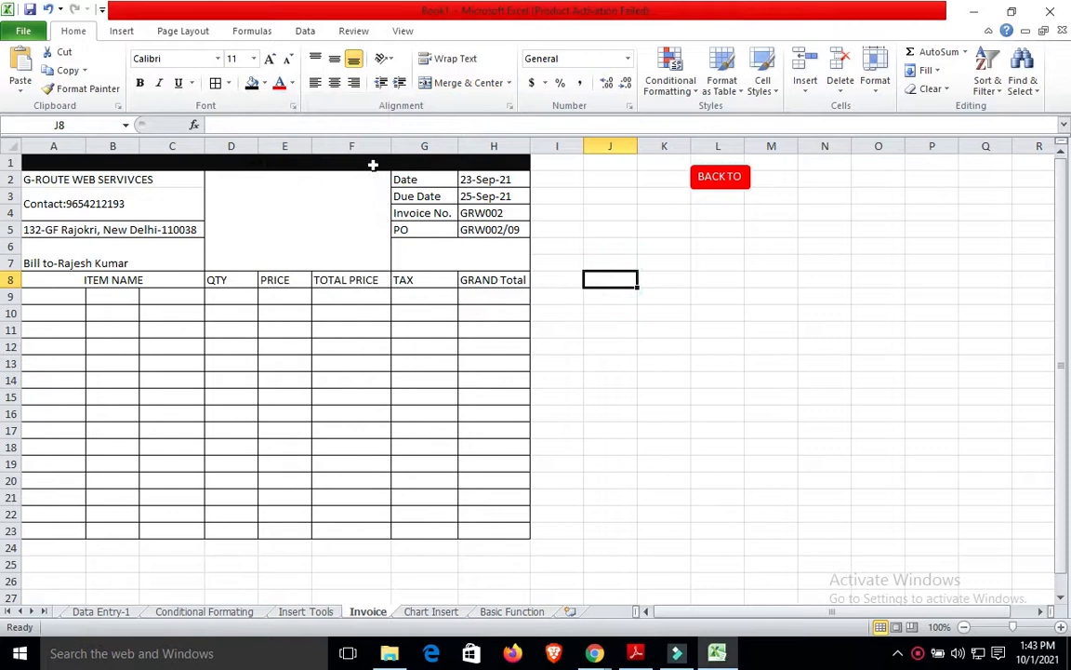
{"action": "double_click", "coordinate": [372, 165]}
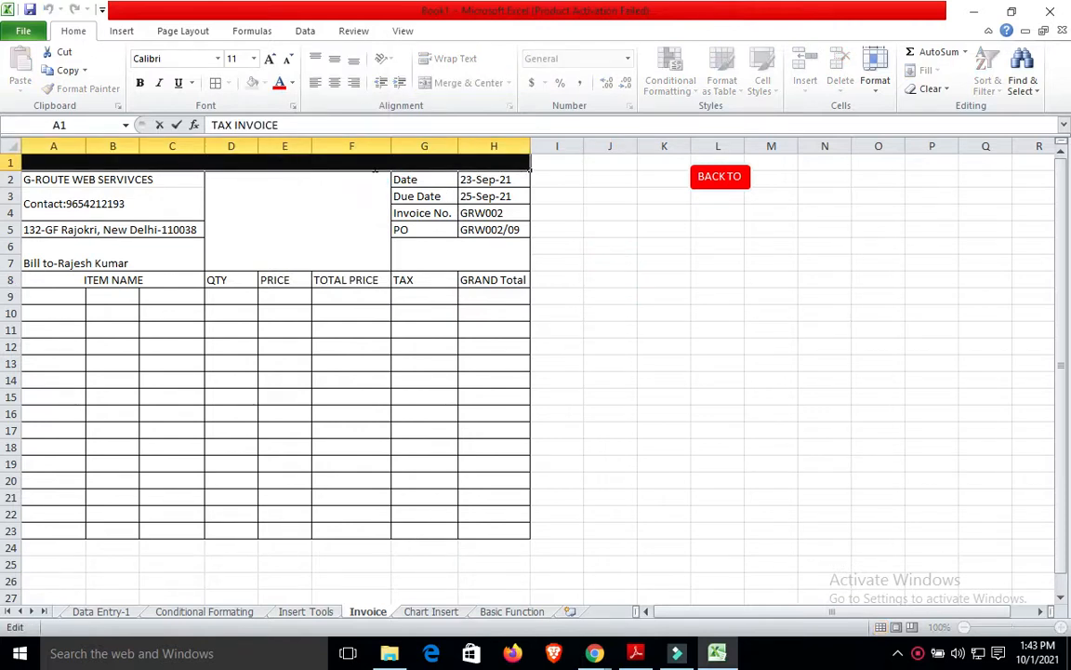
{"action": "left_click", "coordinate": [330, 147]}
{"action": "left_click", "coordinate": [323, 160]}
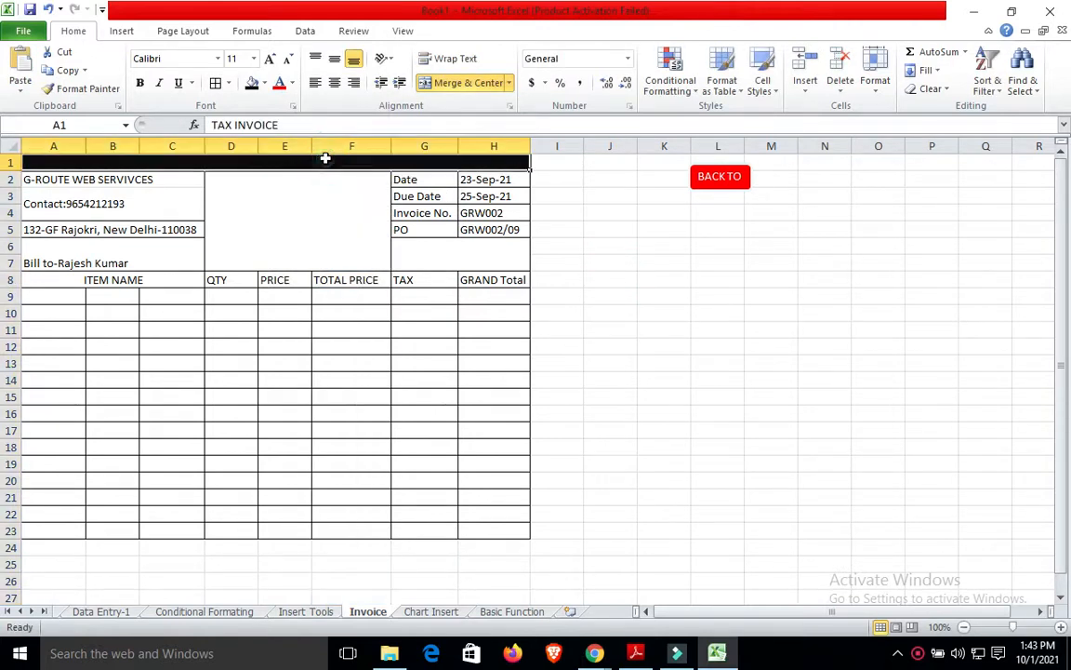
{"action": "double_click", "coordinate": [276, 163]}
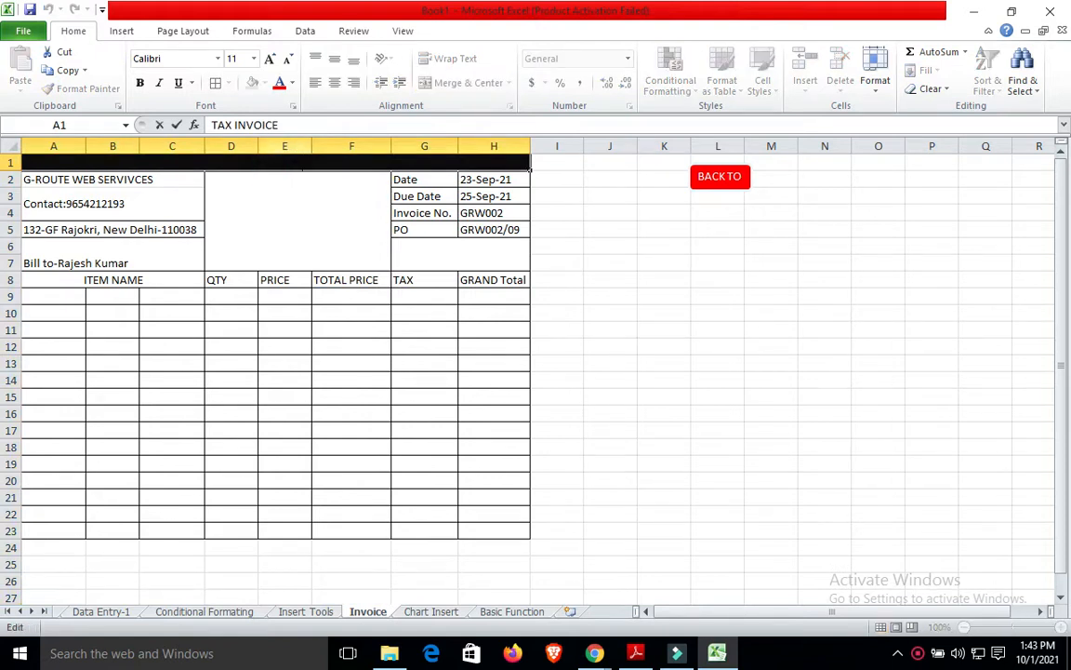
{"action": "left_click_drag", "start_coordinate": [366, 167], "coordinate": [164, 168]}
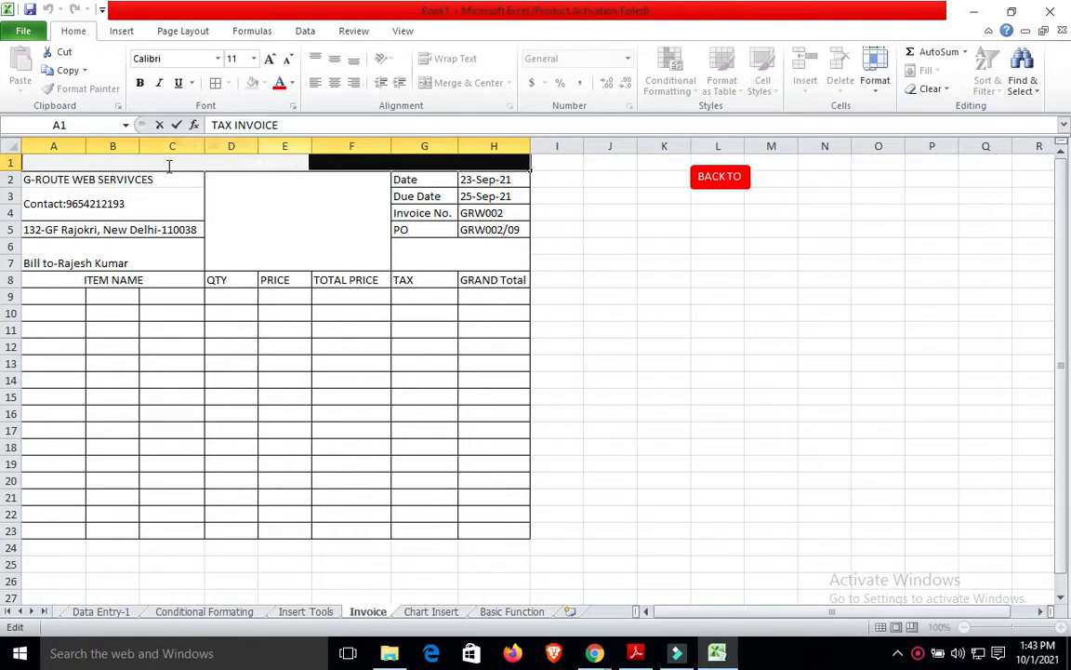
{"action": "left_click", "coordinate": [291, 84]}
{"action": "left_click", "coordinate": [278, 137]}
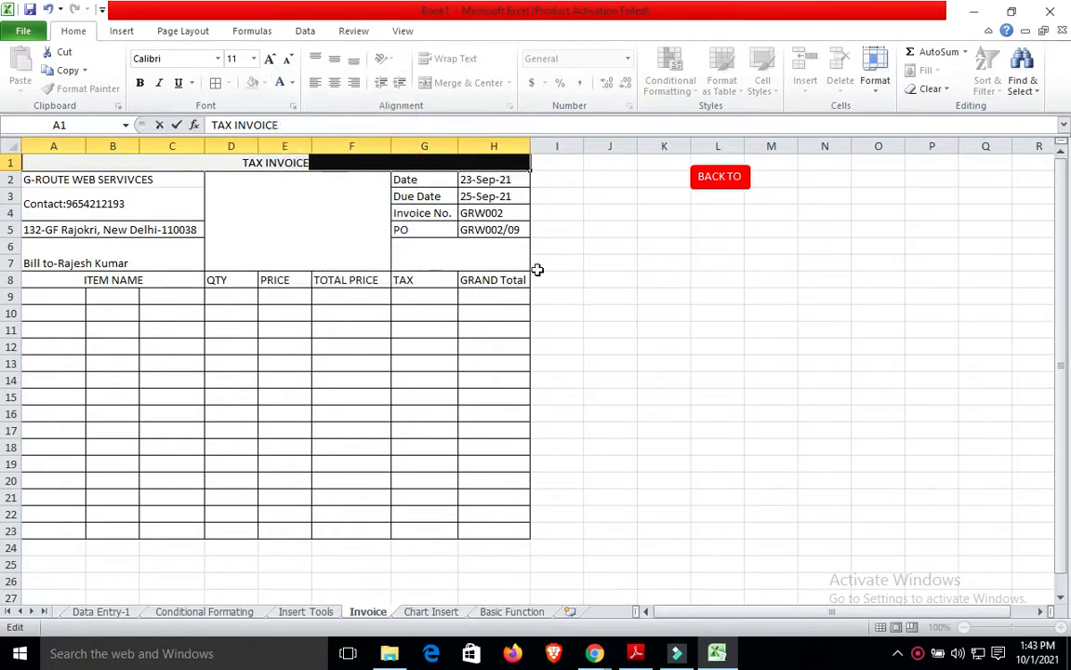
{"action": "left_click", "coordinate": [140, 82]}
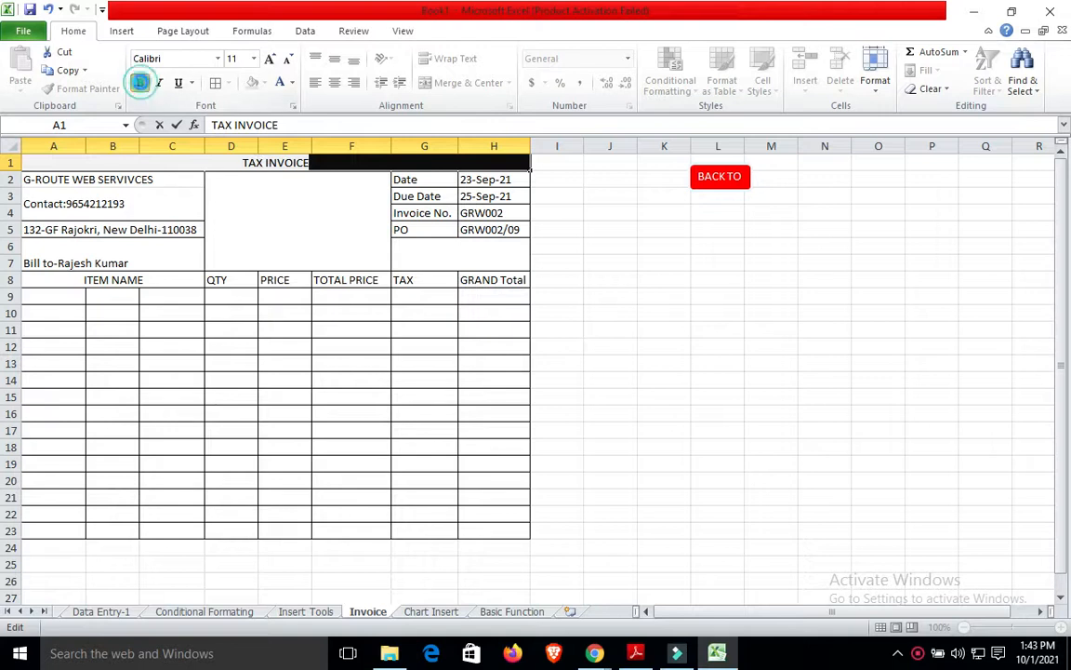
{"action": "left_click", "coordinate": [285, 251]}
{"action": "left_click", "coordinate": [62, 279]}
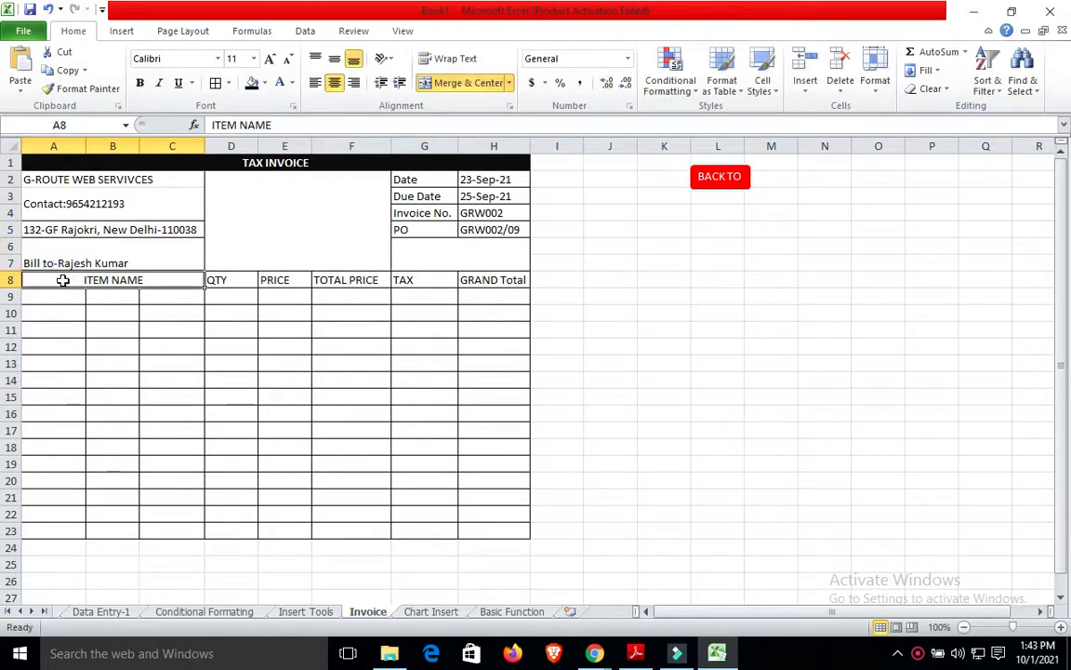
{"action": "key", "text": "shift+Right"}
{"action": "key", "text": "shift+Right"}
{"action": "key", "text": "shift+Right"}
{"action": "key", "text": "shift+Right"}
{"action": "key", "text": "shift+Right"}
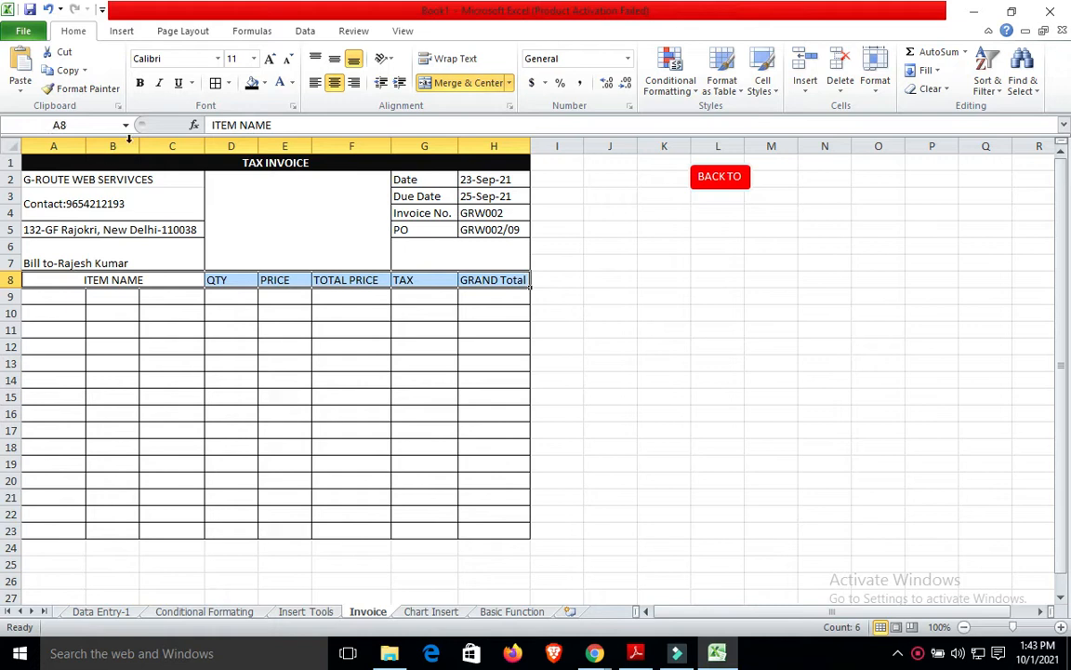
Fill the row 8 header cells red.
{"action": "left_click", "coordinate": [264, 83]}
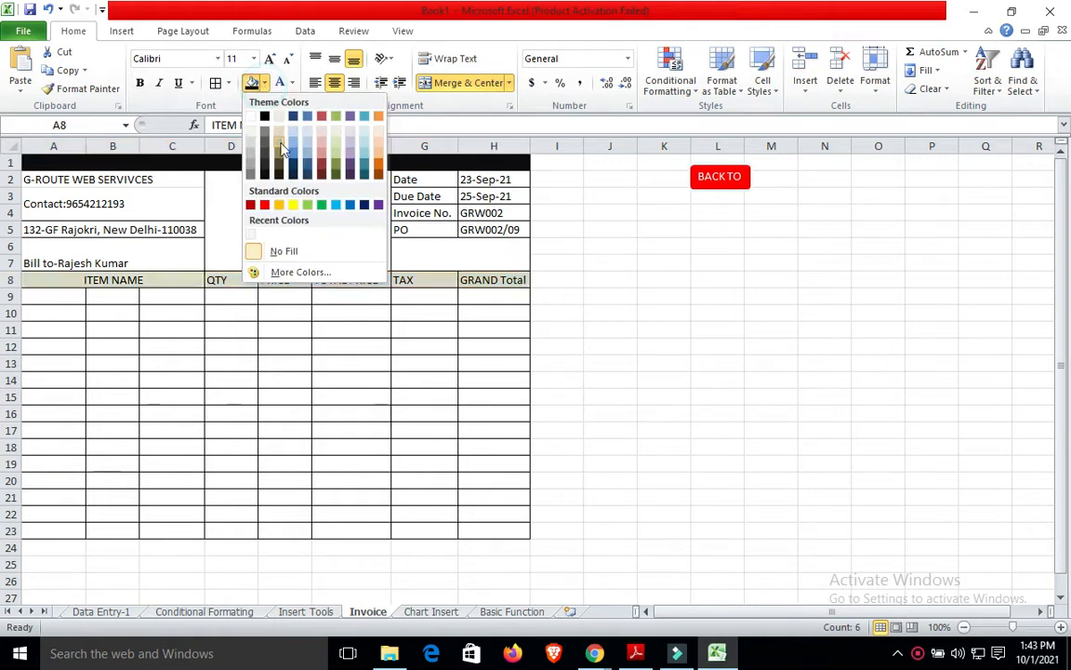
{"action": "left_click", "coordinate": [264, 205]}
{"action": "left_click", "coordinate": [336, 322]}
Merge A9:C9 and A10:C10 into single item-name cells.
{"action": "left_click", "coordinate": [67, 298]}
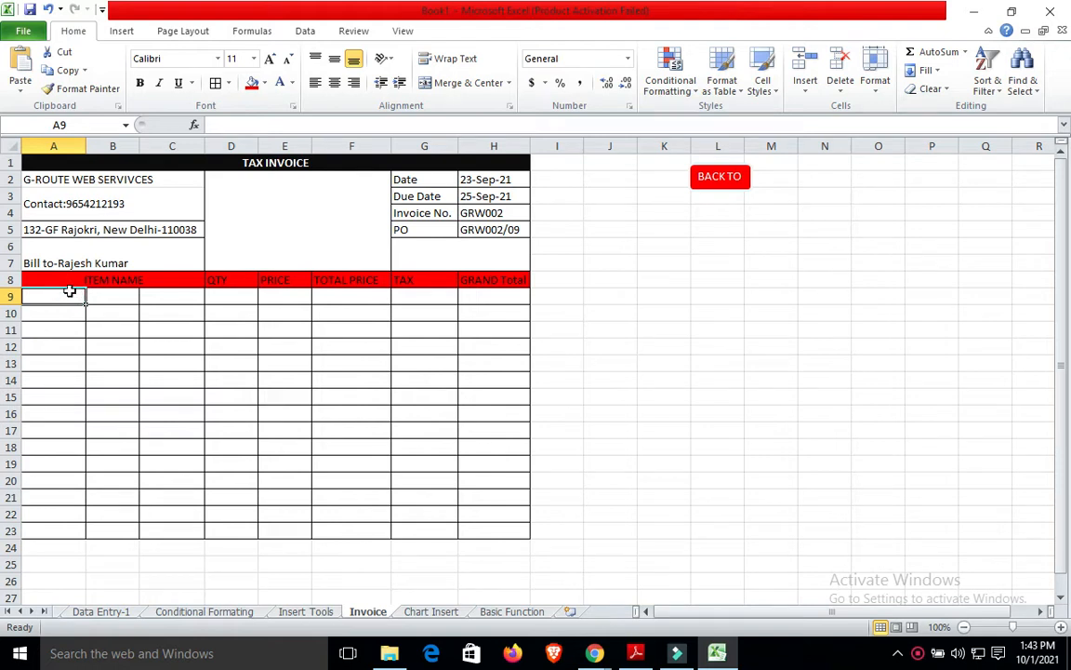
{"action": "left_click_drag", "start_coordinate": [70, 292], "coordinate": [172, 296]}
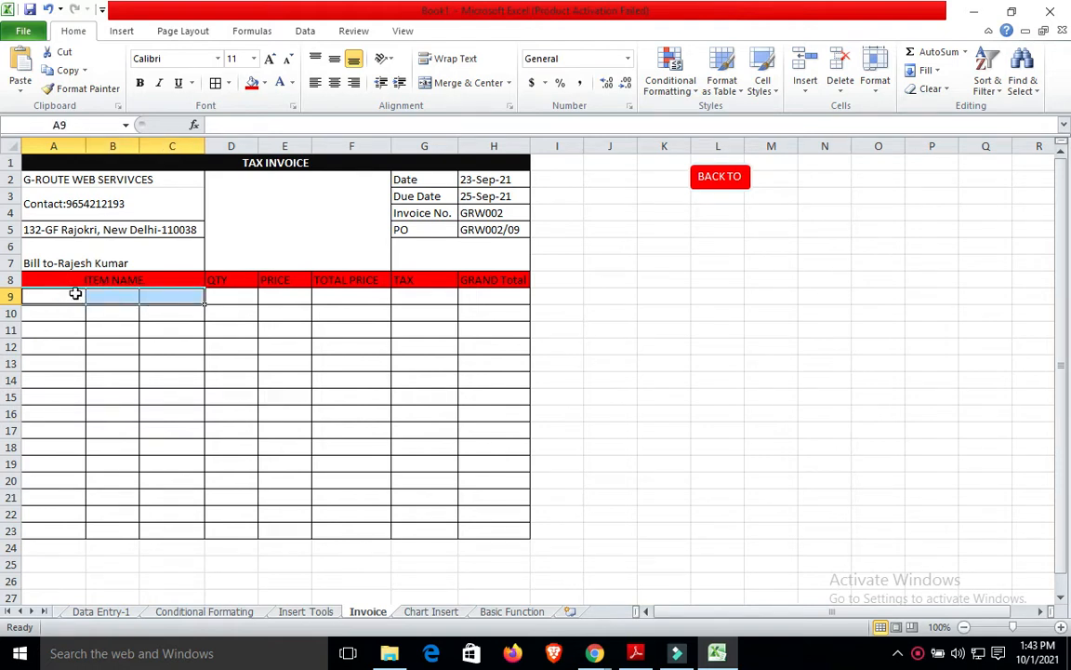
{"action": "left_click", "coordinate": [445, 83]}
{"action": "left_click", "coordinate": [62, 315]}
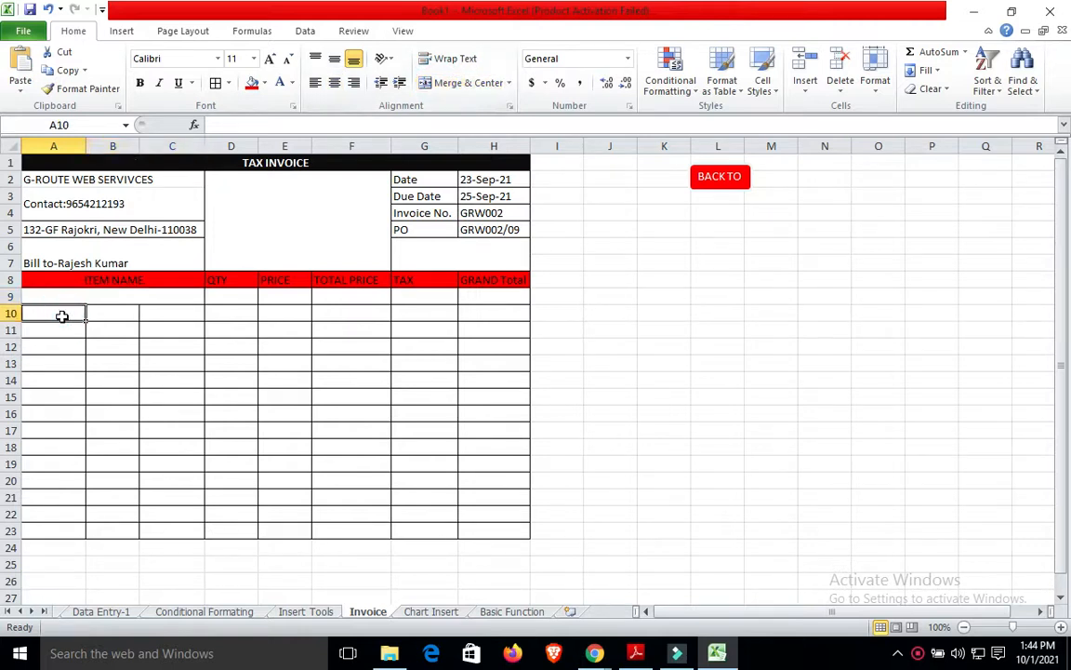
{"action": "left_click_drag", "start_coordinate": [62, 315], "coordinate": [172, 316]}
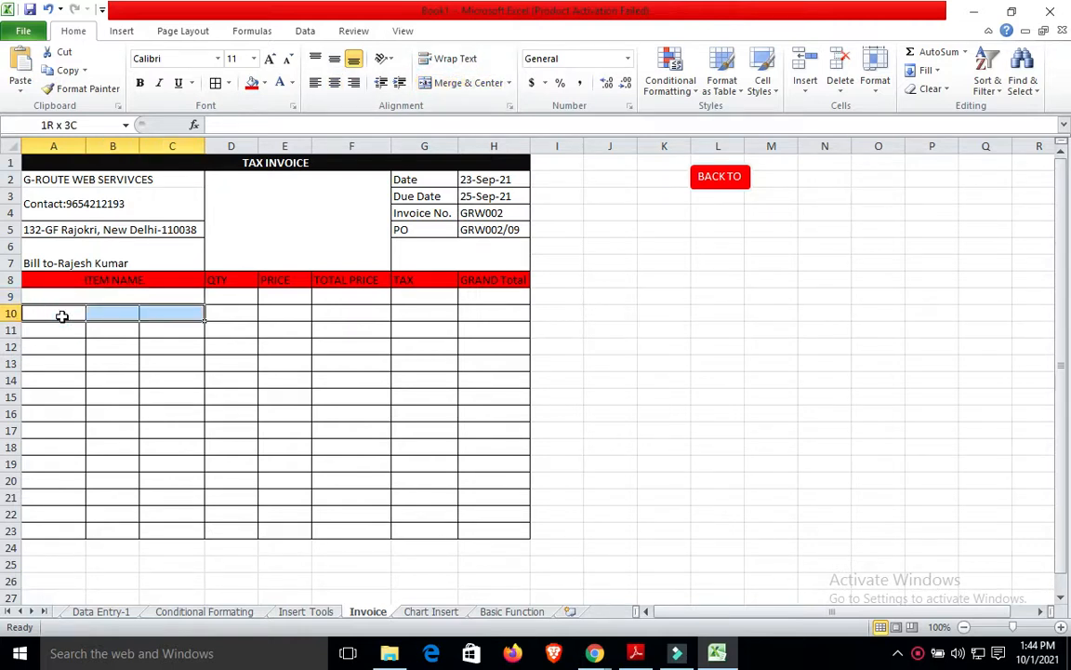
{"action": "left_click", "coordinate": [465, 84]}
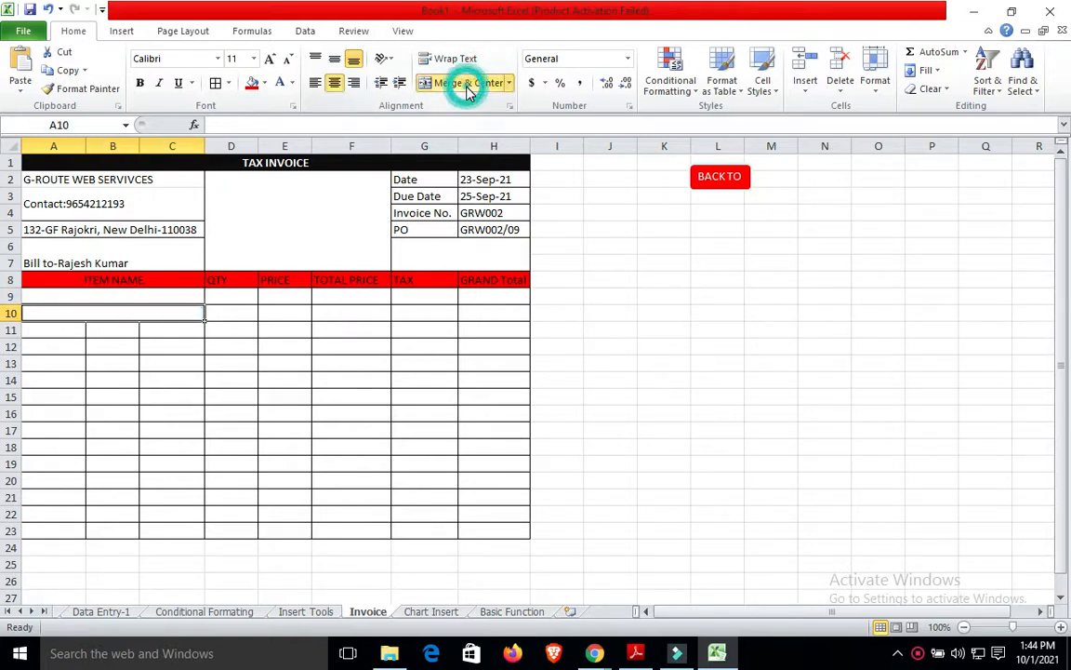
Merge A11:C11 and A12:C12 into single item-name cells.
{"action": "left_click", "coordinate": [44, 333]}
{"action": "key", "text": "shift+Right"}
{"action": "key", "text": "shift+Right"}
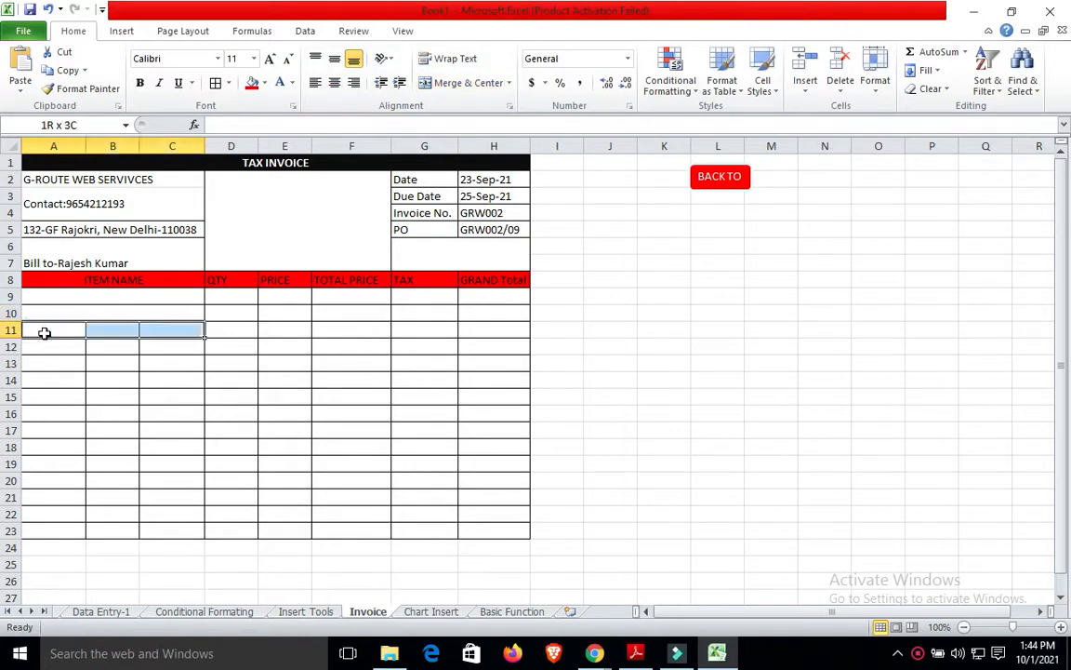
{"action": "left_click", "coordinate": [465, 83]}
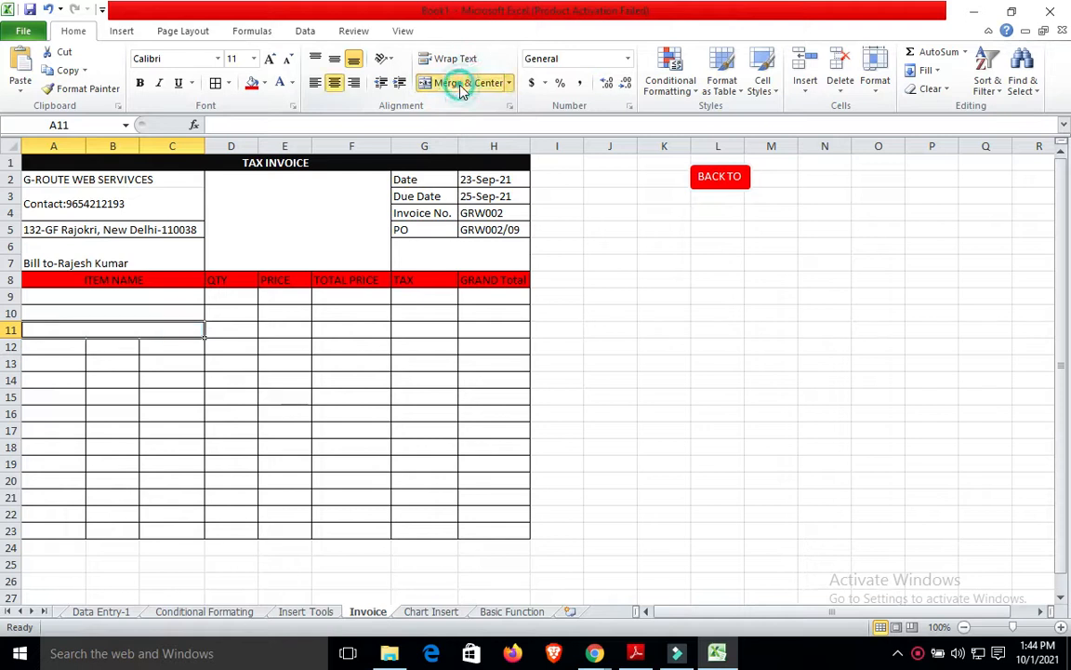
{"action": "left_click", "coordinate": [43, 348]}
{"action": "key", "text": "shift+Right"}
{"action": "key", "text": "shift+Right"}
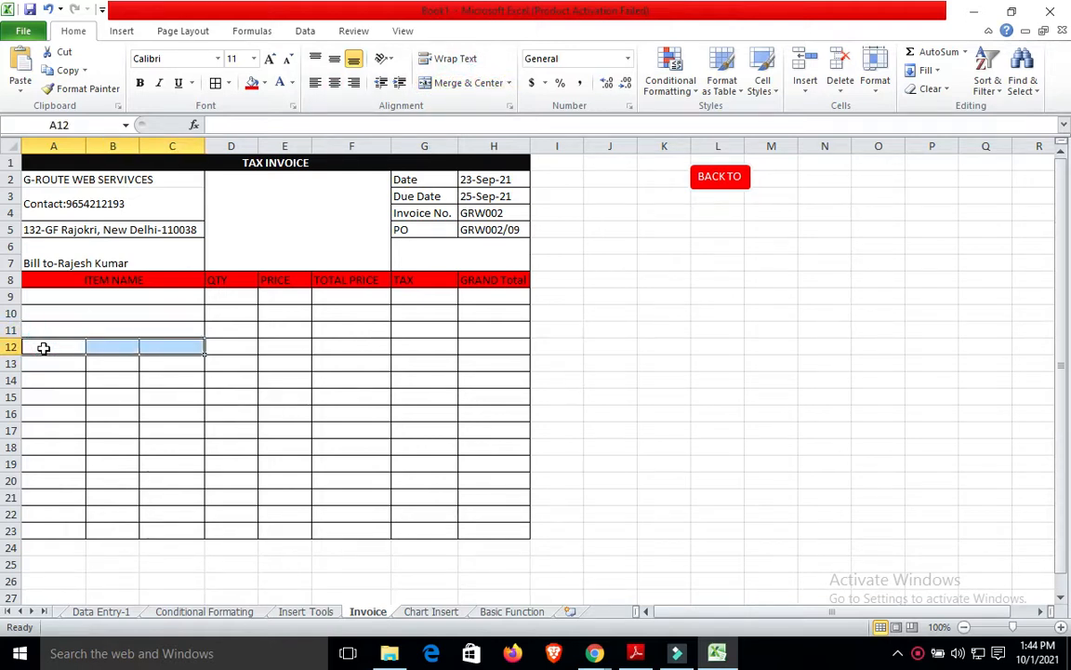
{"action": "left_click", "coordinate": [479, 83]}
{"action": "left_click", "coordinate": [666, 342]}
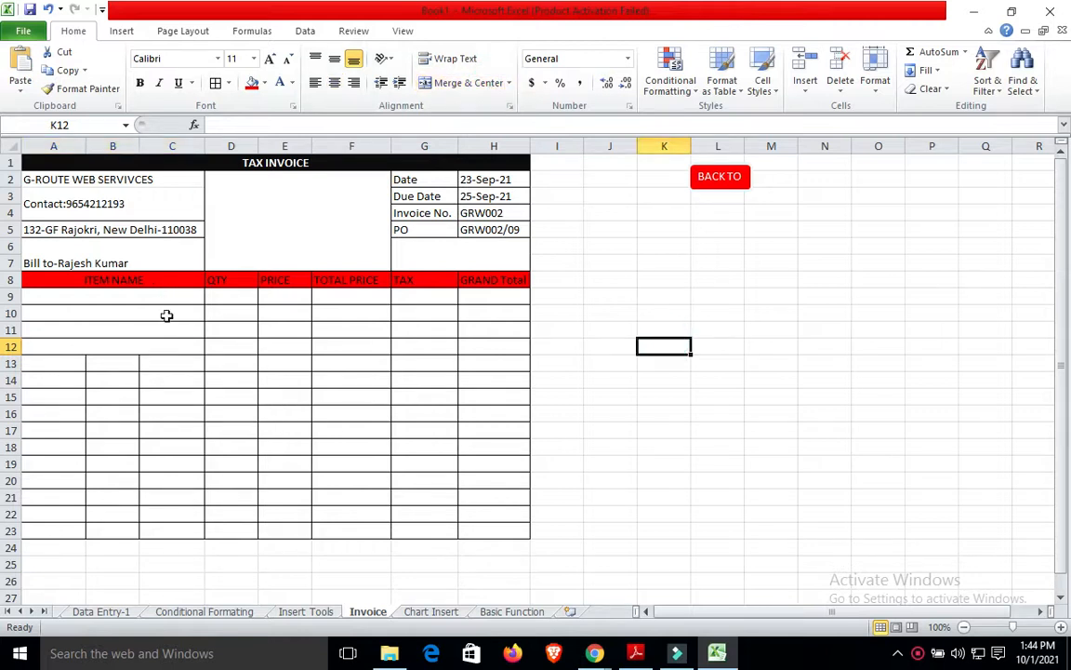
{"action": "left_click", "coordinate": [154, 299]}
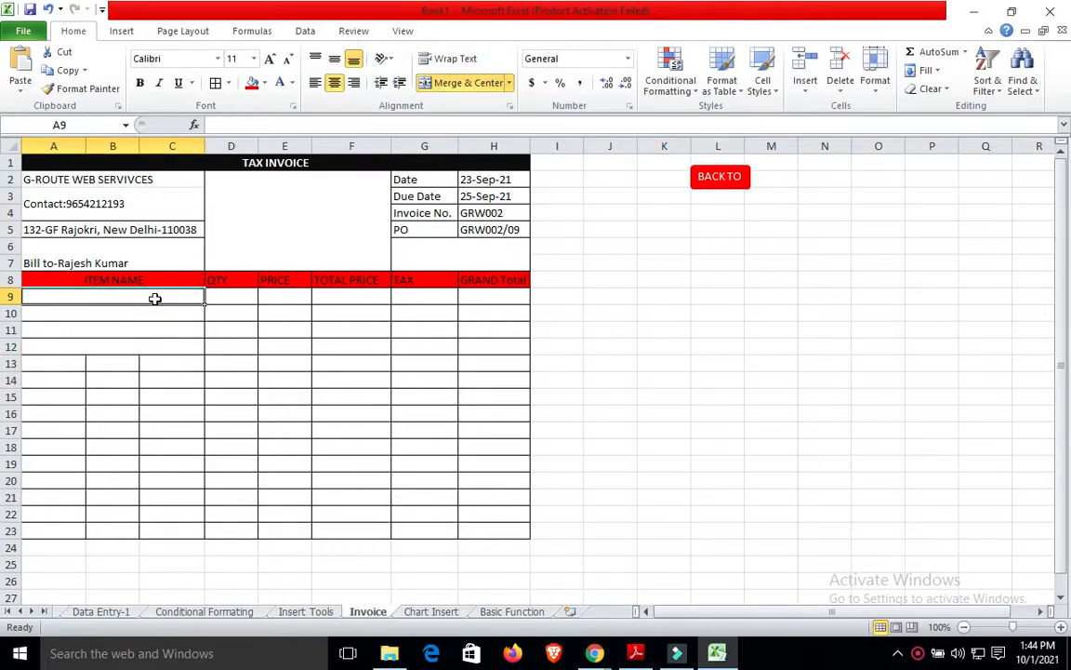
Enter REDMI in A9, quantity 5 in D9 and price 10000 in E9.
{"action": "type", "text": "REDMI"}
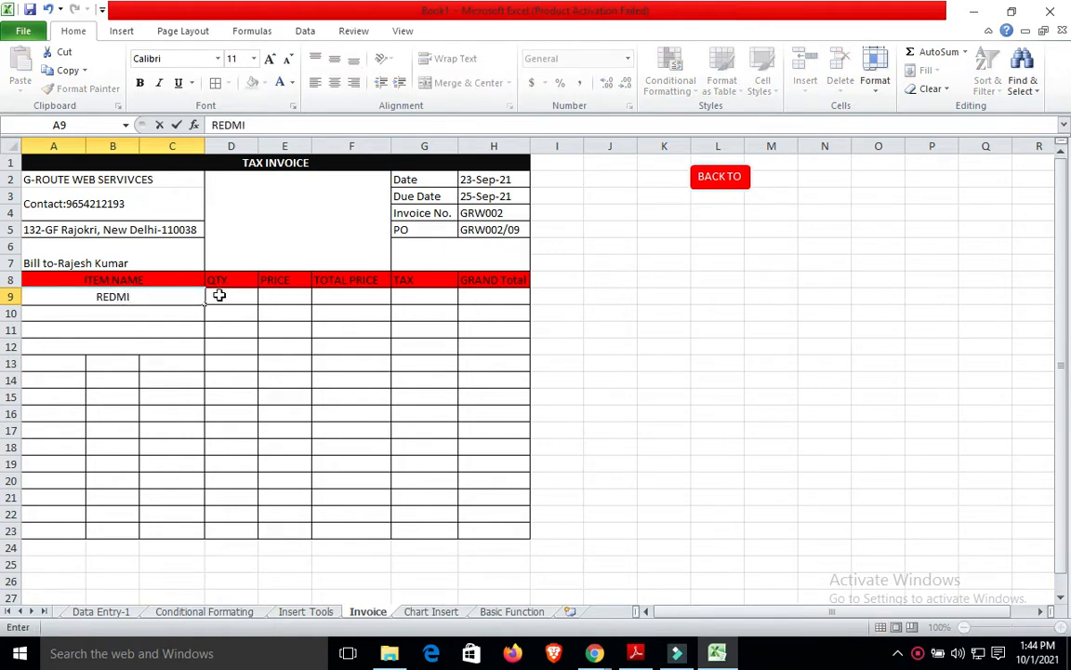
{"action": "left_click", "coordinate": [217, 294]}
{"action": "type", "text": "5"}
{"action": "left_click", "coordinate": [280, 304]}
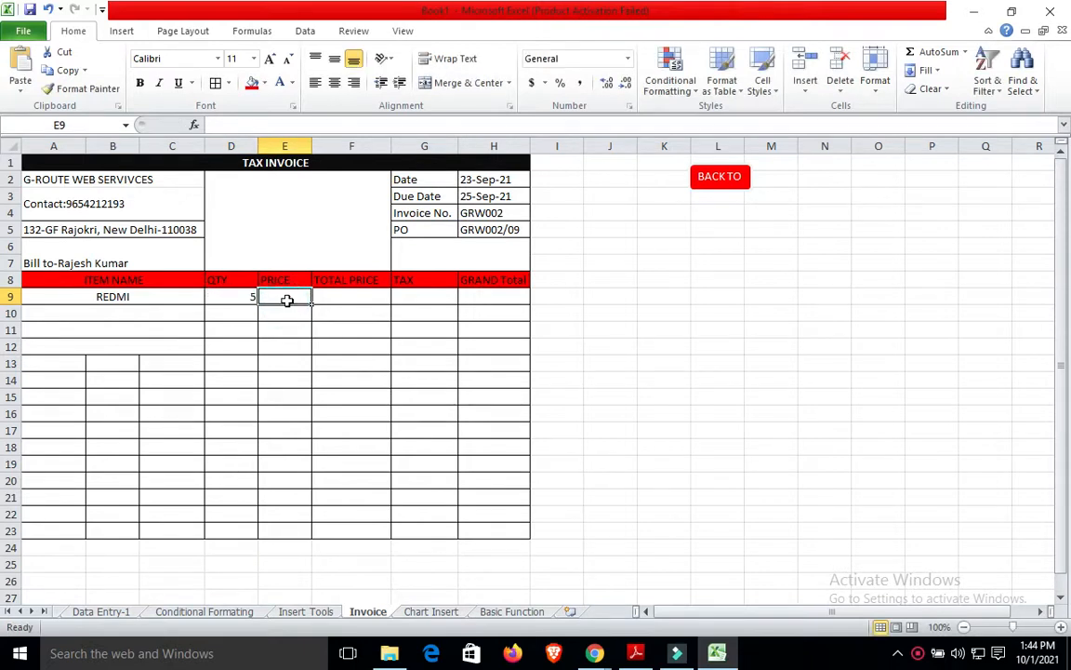
{"action": "type", "text": "10000"}
{"action": "left_click", "coordinate": [593, 313]}
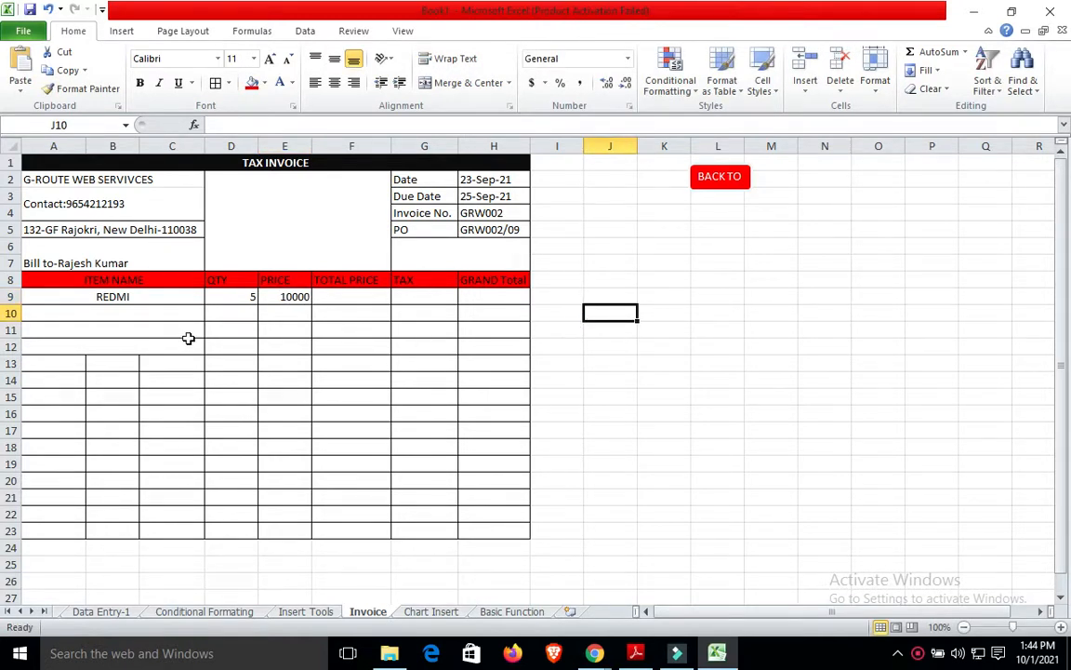
Enter =E9*D9 in F9 so REDMI's total price shows 50000.
{"action": "left_click", "coordinate": [343, 298]}
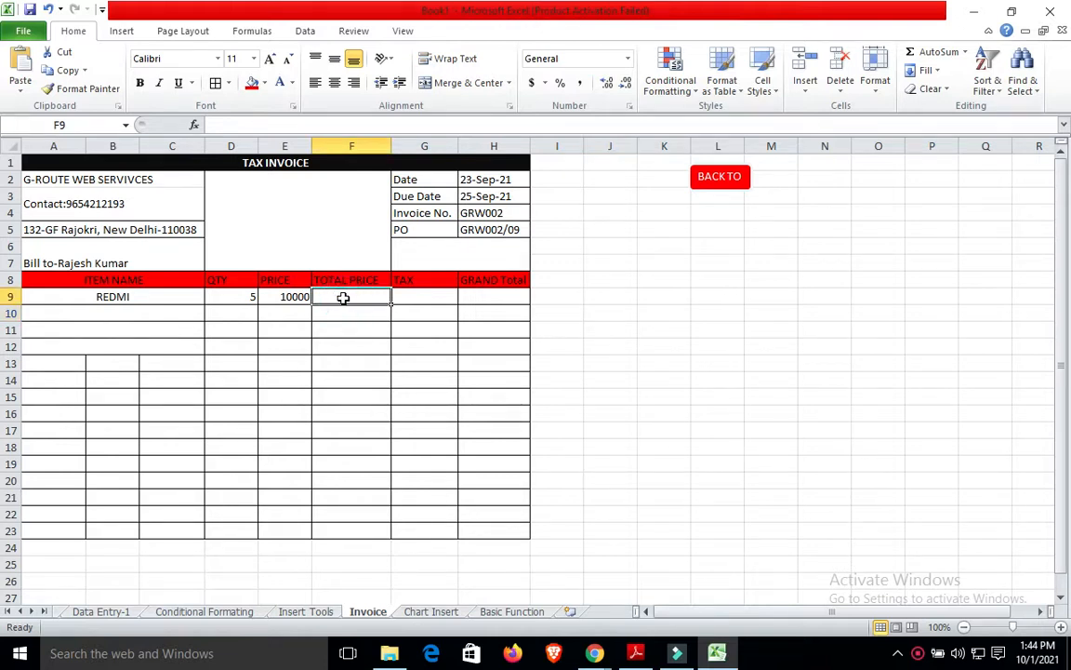
{"action": "type", "text": "="}
{"action": "left_click", "coordinate": [281, 296]}
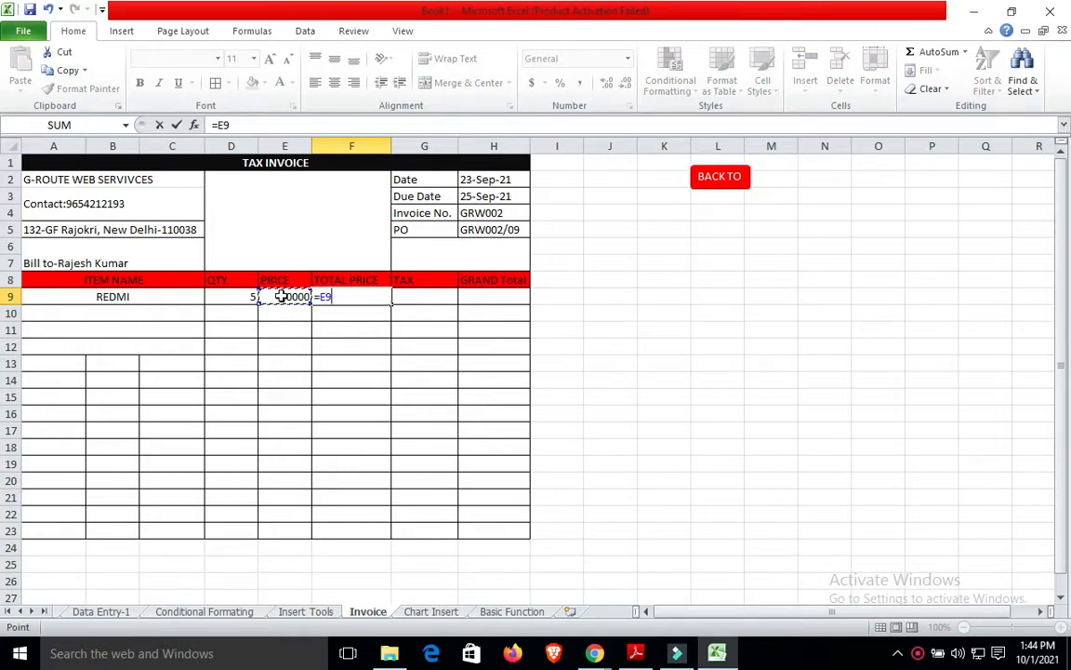
{"action": "type", "text": "8"}
{"action": "left_click", "coordinate": [281, 296]}
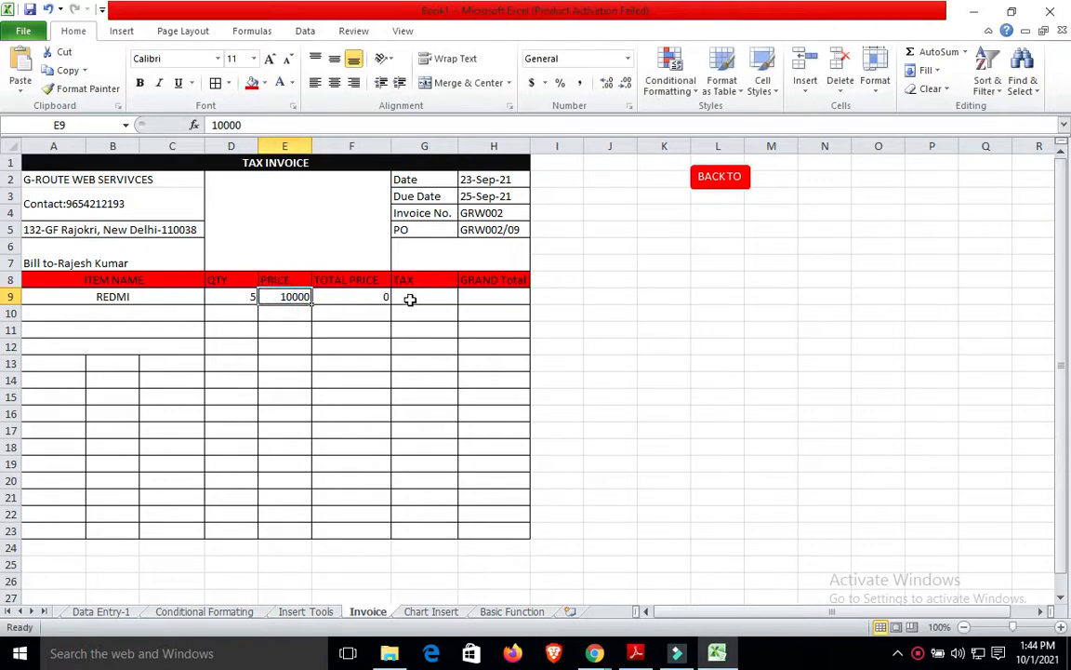
{"action": "left_click", "coordinate": [377, 296]}
{"action": "key", "text": "BackSpace"}
{"action": "type", "text": "="}
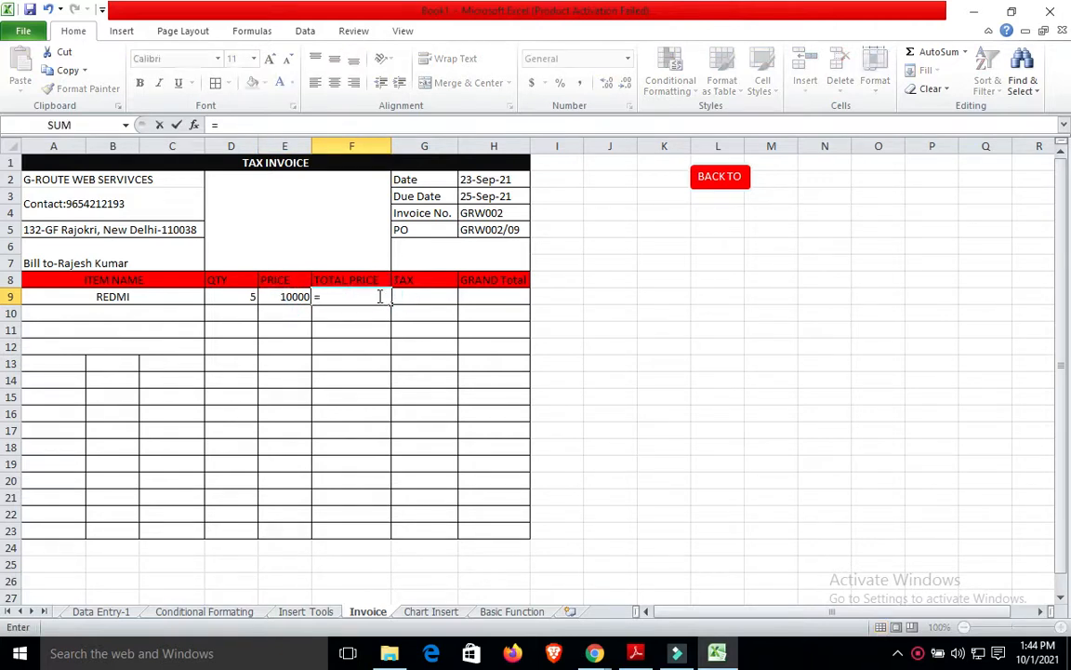
{"action": "left_click", "coordinate": [290, 297]}
{"action": "type", "text": "*"}
{"action": "left_click", "coordinate": [240, 296]}
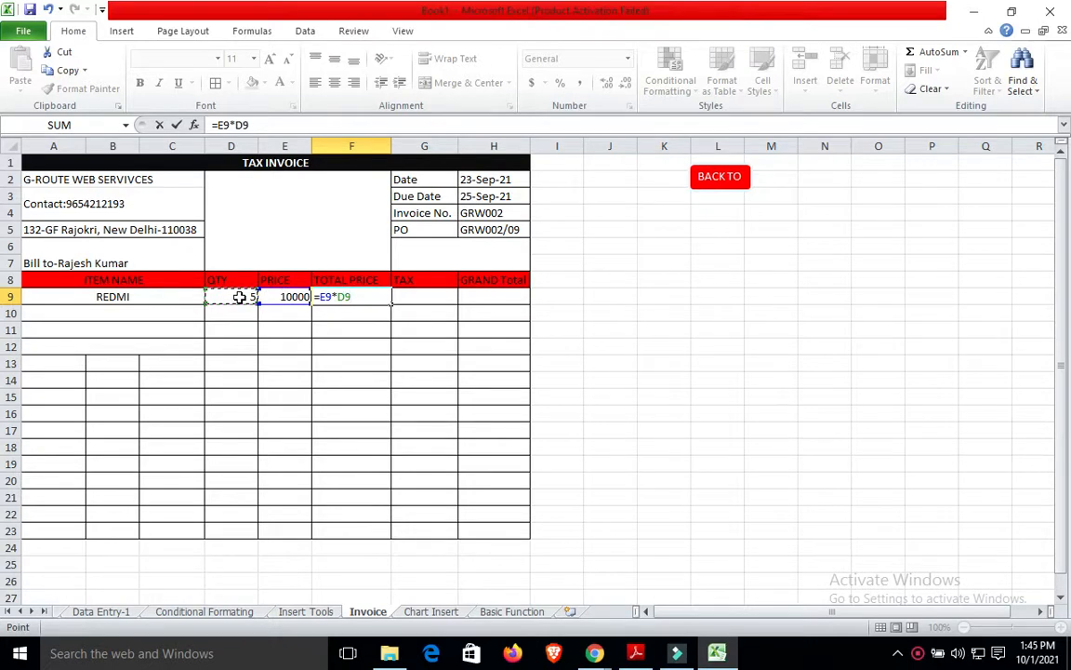
{"action": "key", "text": "Return"}
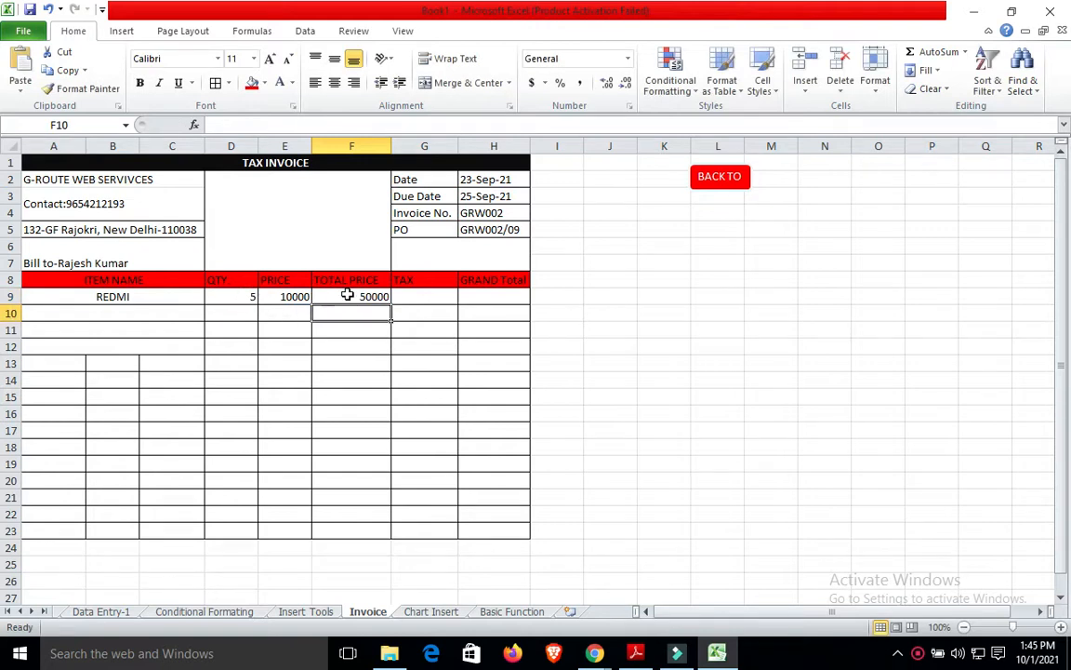
Fill the F9 total price formula down through F20.
{"action": "left_click", "coordinate": [367, 297]}
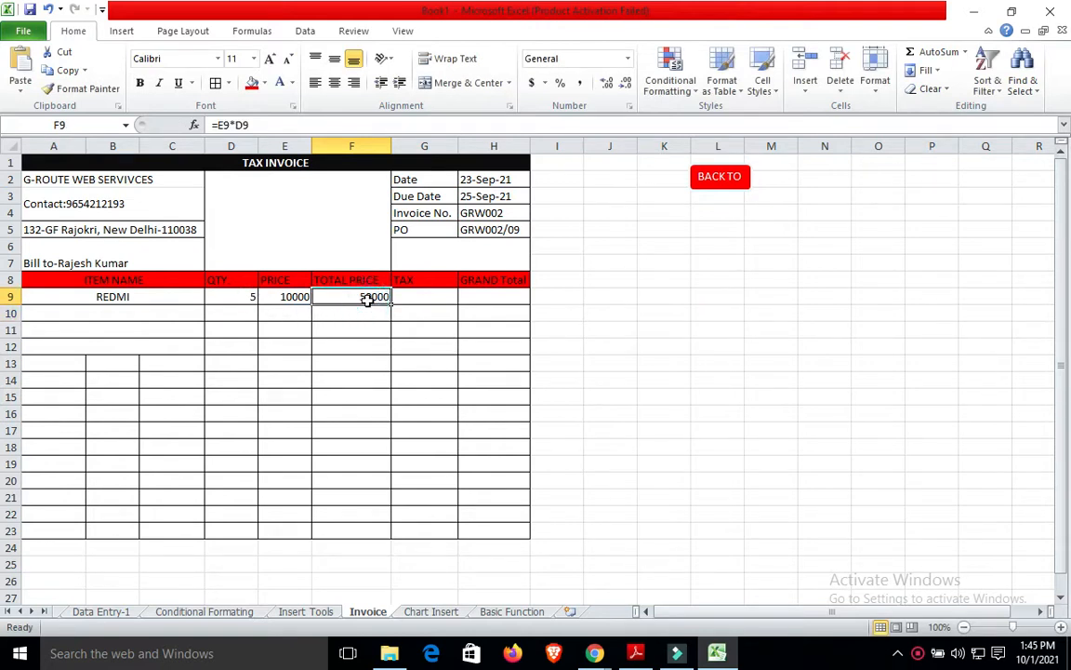
{"action": "key", "text": "shift+Down"}
{"action": "key", "text": "shift+Down"}
{"action": "key", "text": "shift+Down"}
{"action": "key", "text": "shift+Down"}
{"action": "key", "text": "shift+Down"}
{"action": "key", "text": "shift+Down"}
{"action": "key", "text": "shift+Down"}
{"action": "key", "text": "shift+Down"}
{"action": "key", "text": "shift+Down"}
{"action": "key", "text": "shift+Down"}
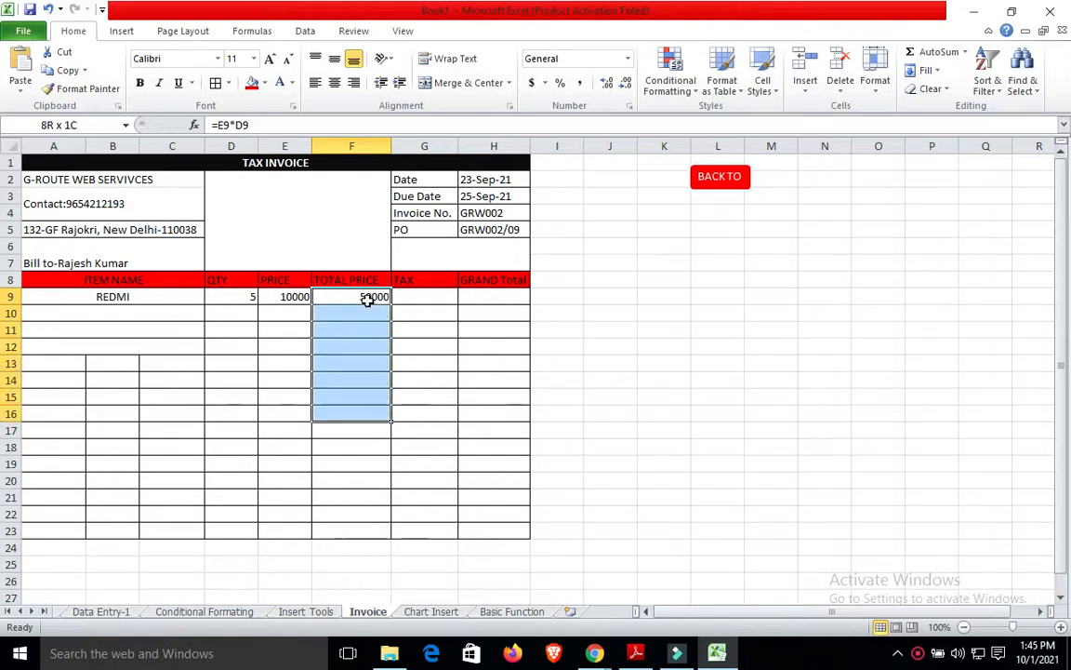
{"action": "key", "text": "shift+Down"}
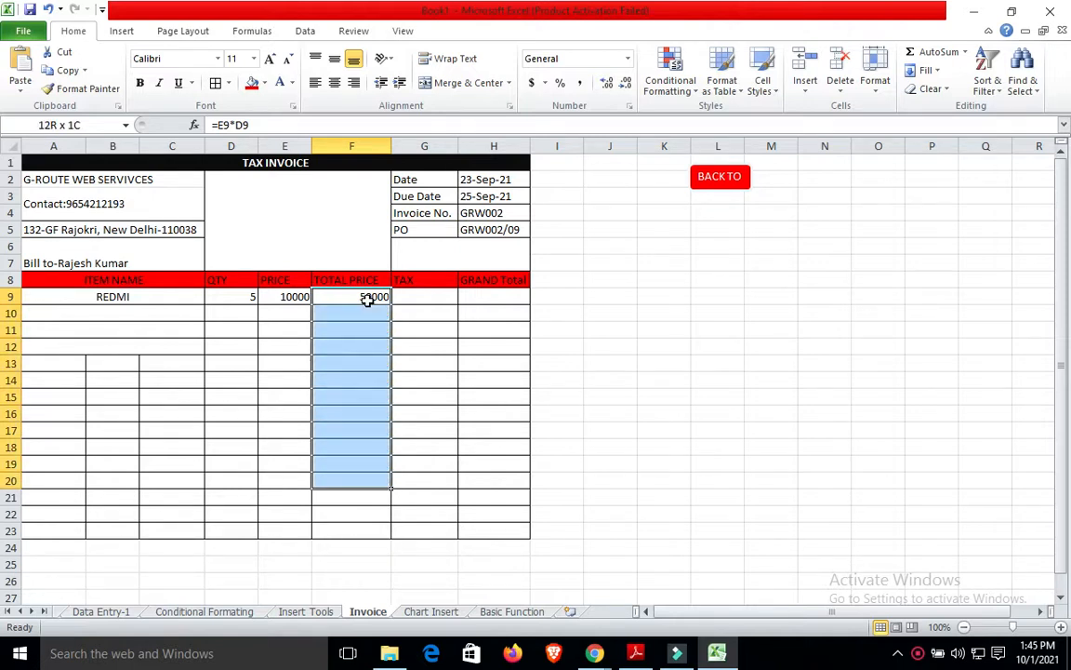
{"action": "key", "text": "ctrl+d"}
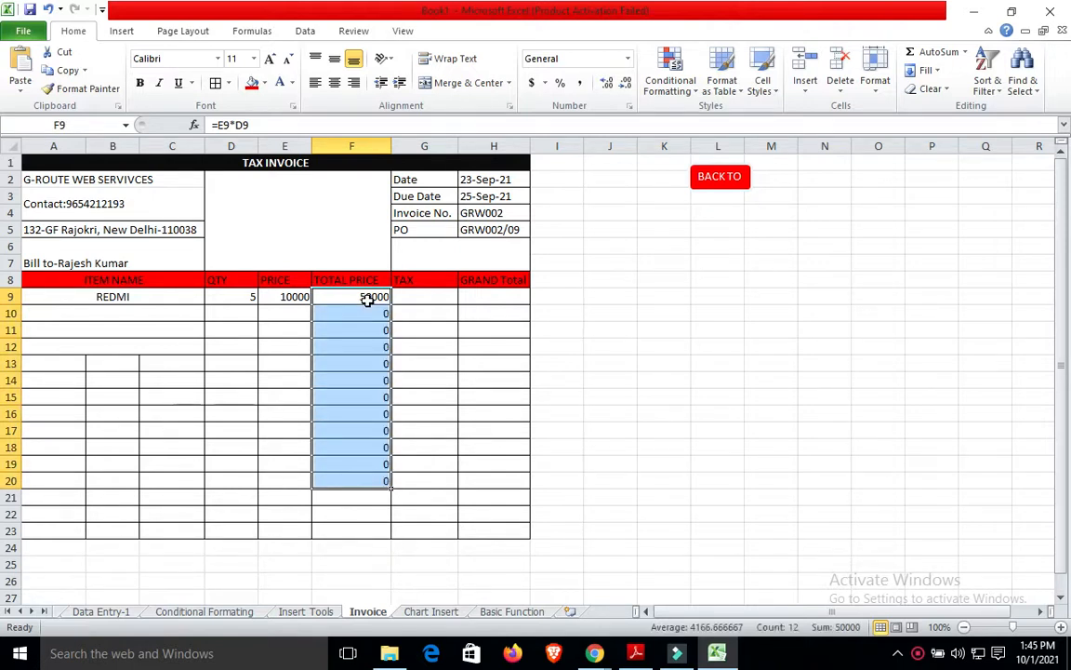
{"action": "left_click", "coordinate": [641, 343]}
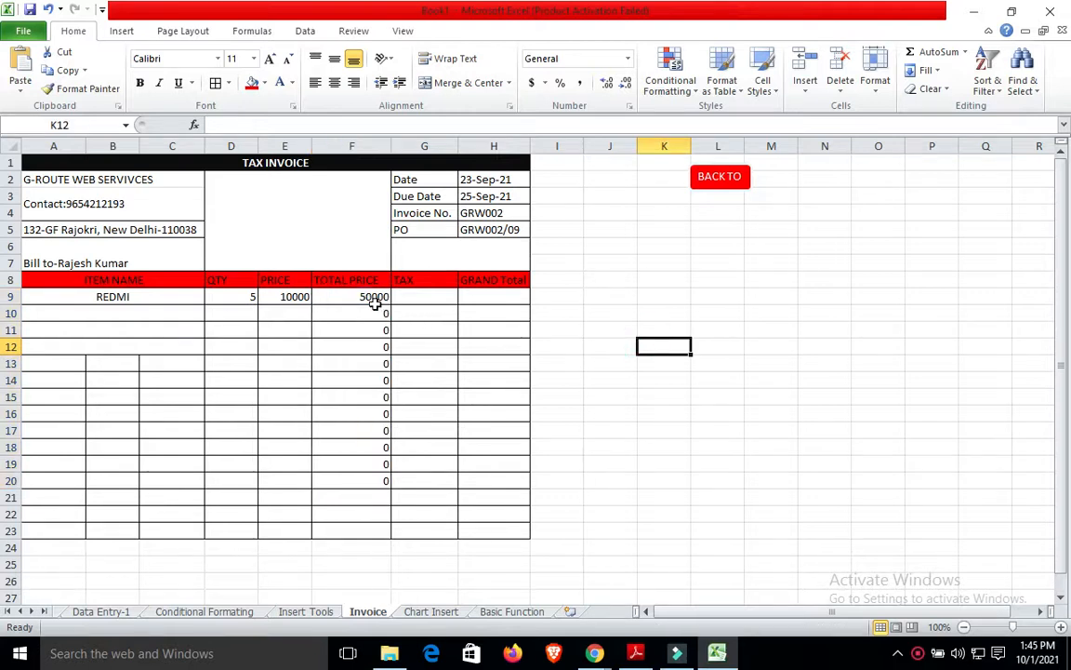
{"action": "left_click", "coordinate": [412, 300]}
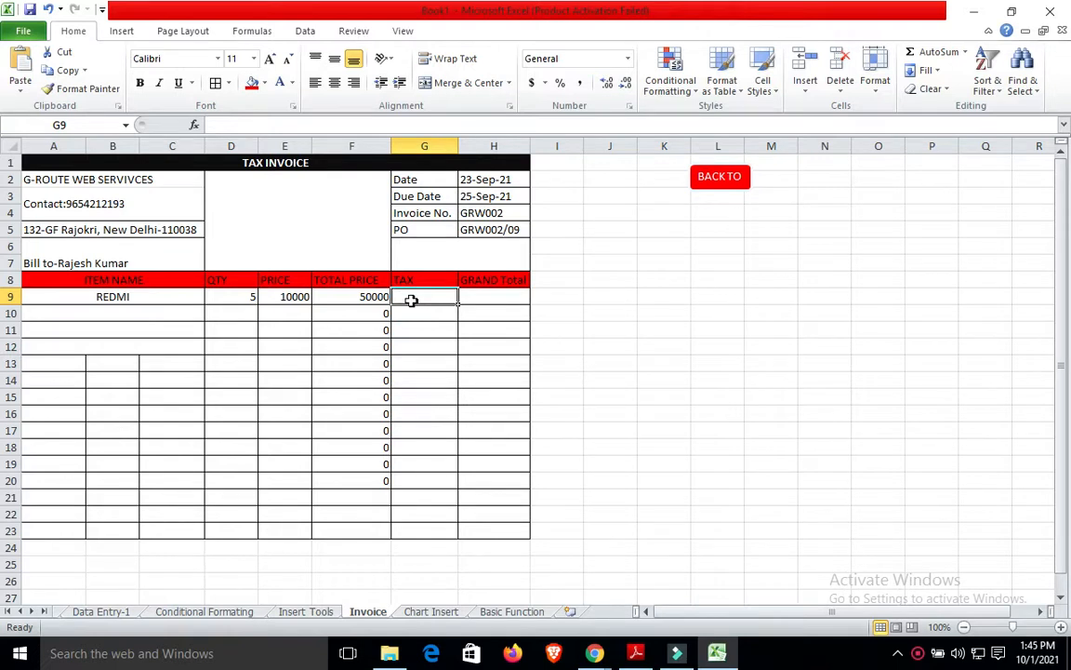
Enter the 5% tax formula =F9*5/100 in G9, giving 2500.
{"action": "left_click", "coordinate": [366, 296]}
{"action": "left_click", "coordinate": [414, 298]}
{"action": "left_click", "coordinate": [370, 297]}
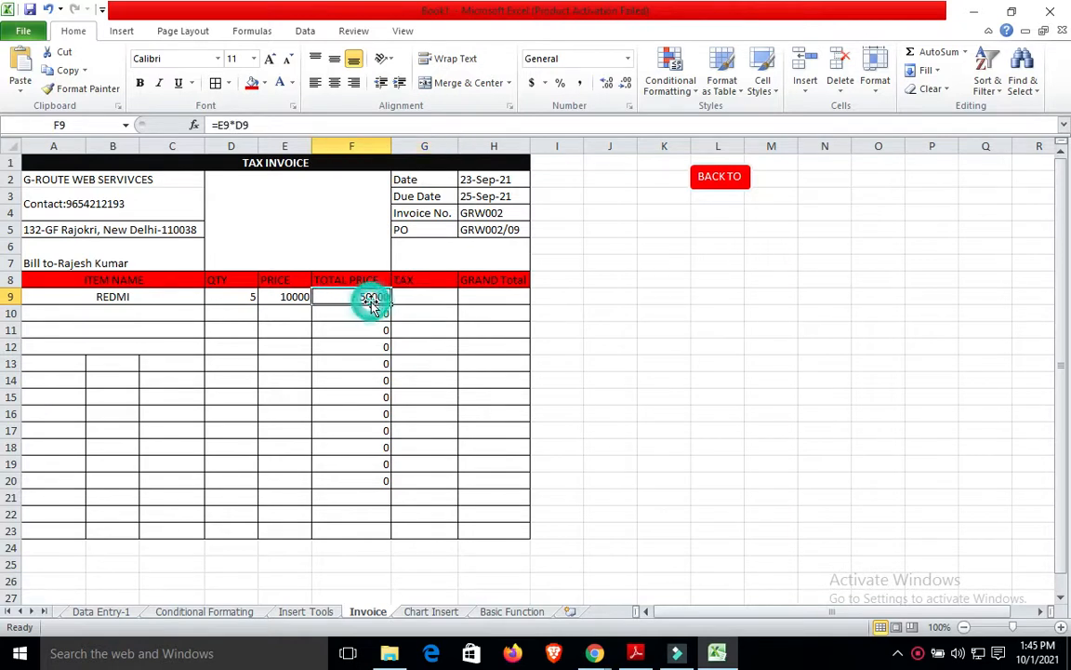
{"action": "left_click", "coordinate": [414, 295]}
{"action": "type", "text": "="}
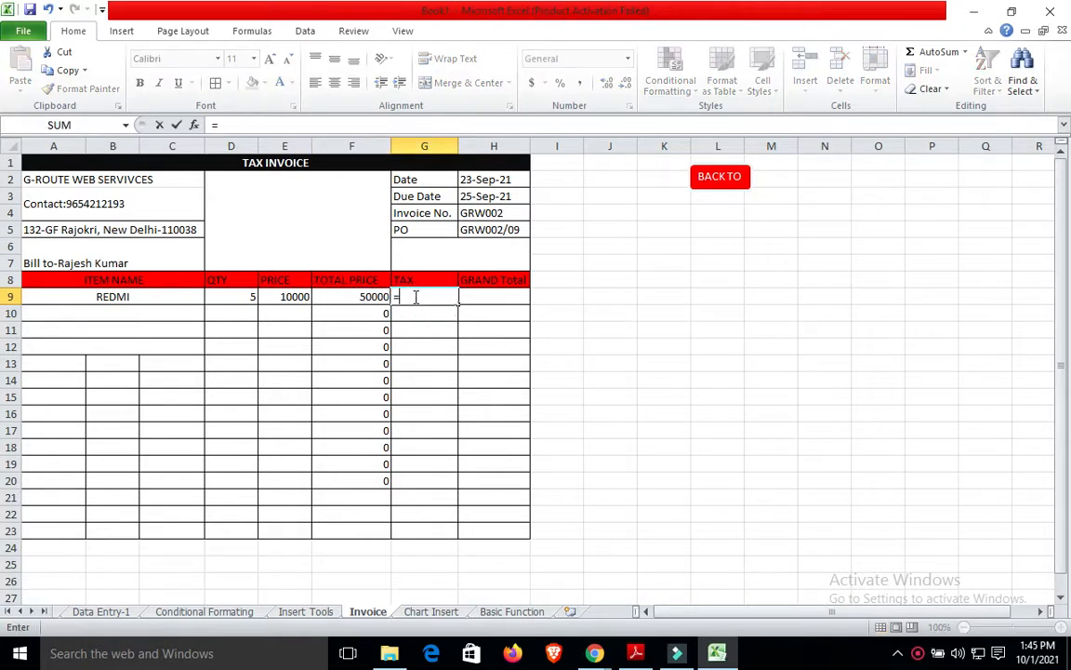
{"action": "left_click", "coordinate": [371, 296]}
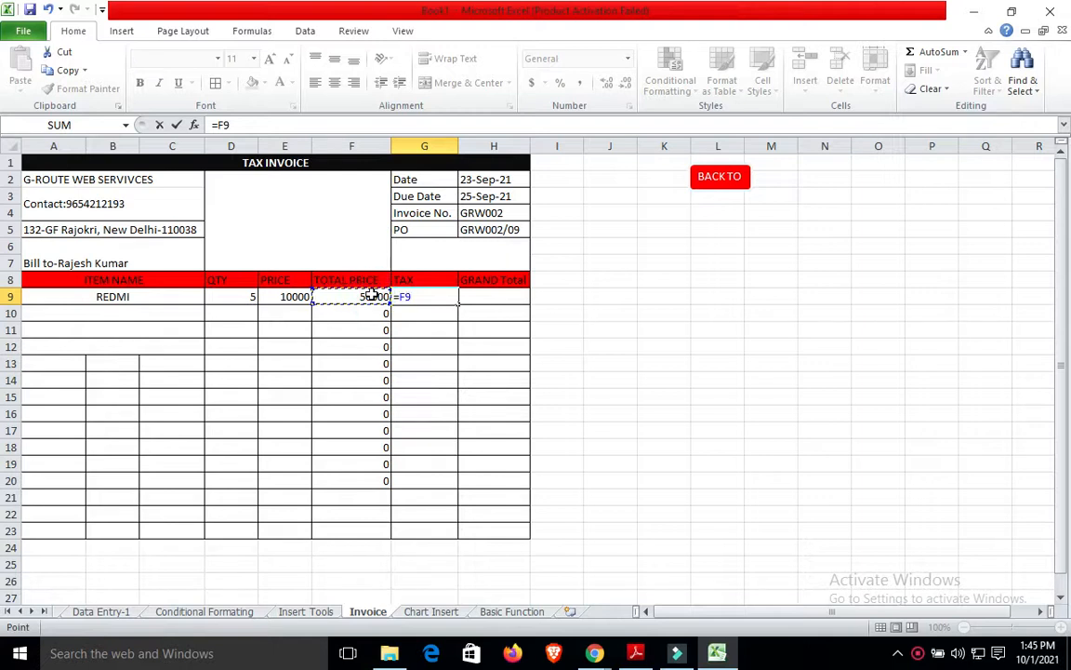
{"action": "type", "text": "*"}
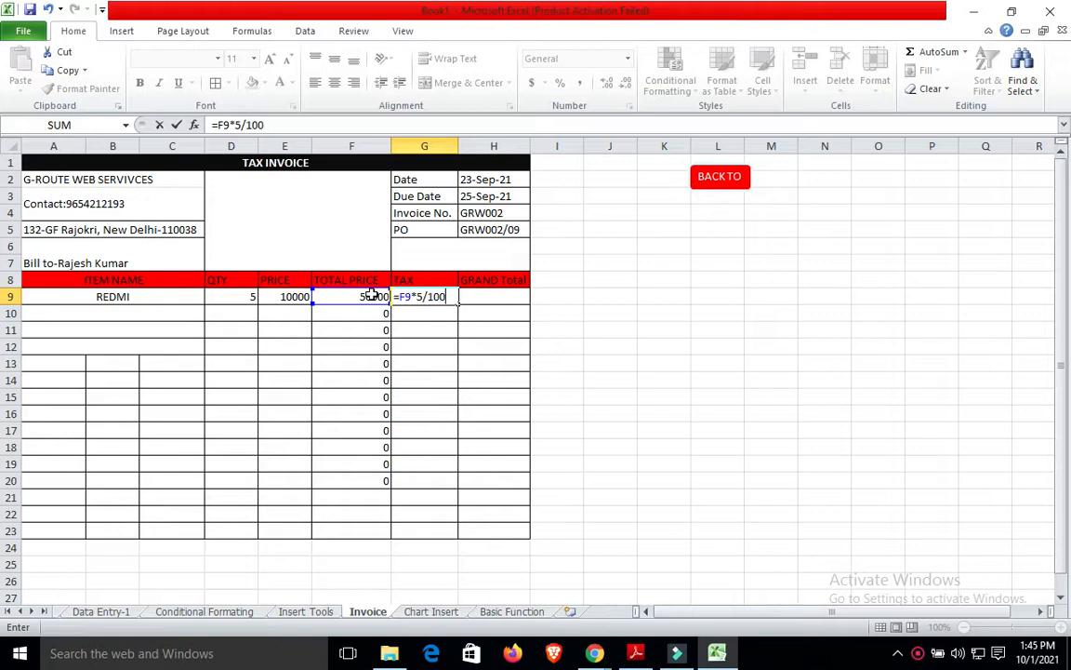
{"action": "left_click", "coordinate": [578, 294]}
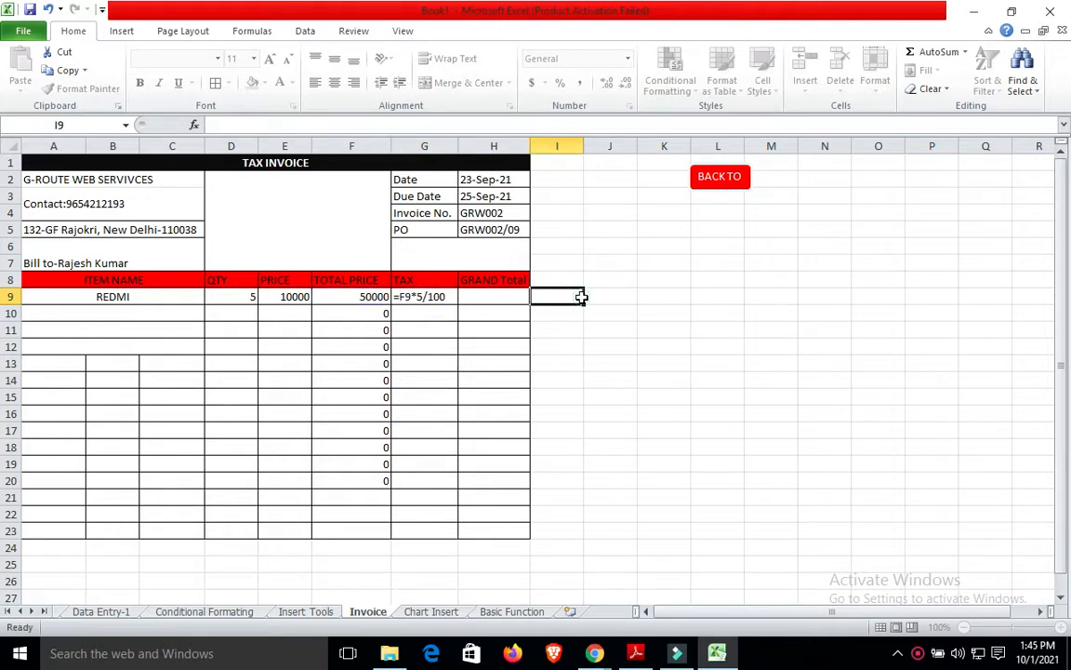
Enter the grand total formula =F9+G9 in H9, giving 52500.
{"action": "left_click", "coordinate": [444, 296]}
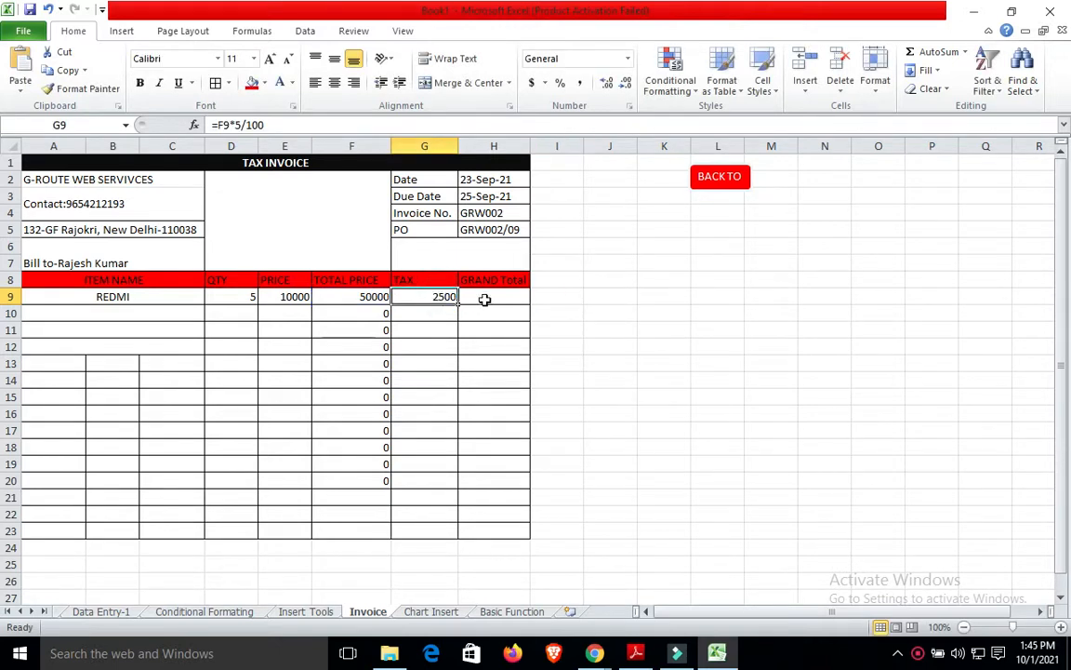
{"action": "left_click", "coordinate": [485, 298]}
{"action": "type", "text": "="}
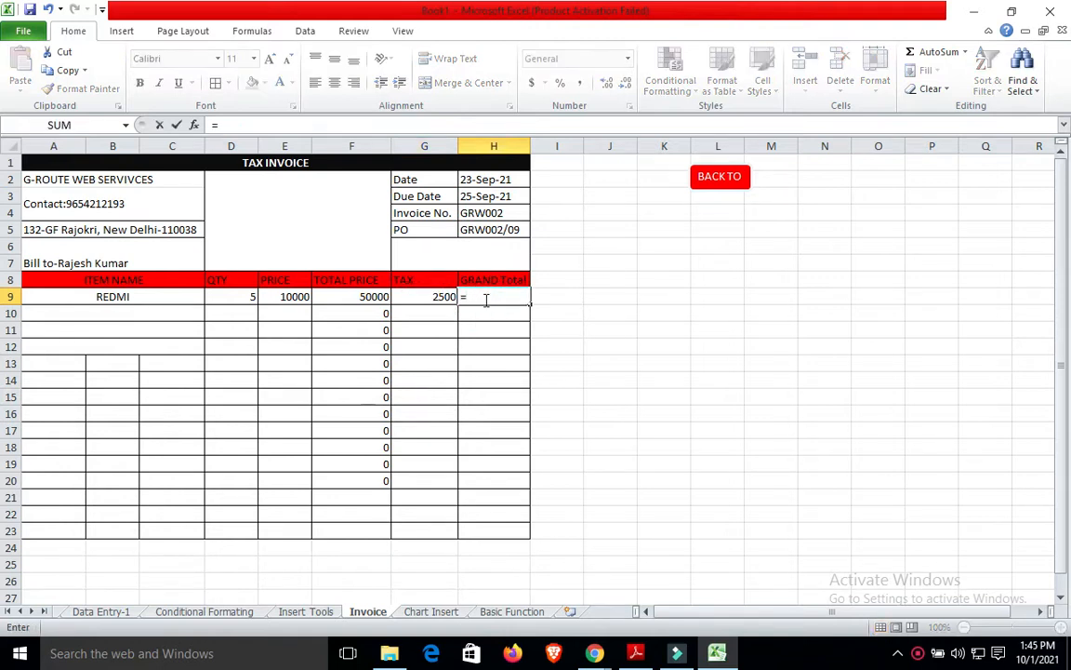
{"action": "left_click", "coordinate": [368, 296]}
{"action": "type", "text": "+"}
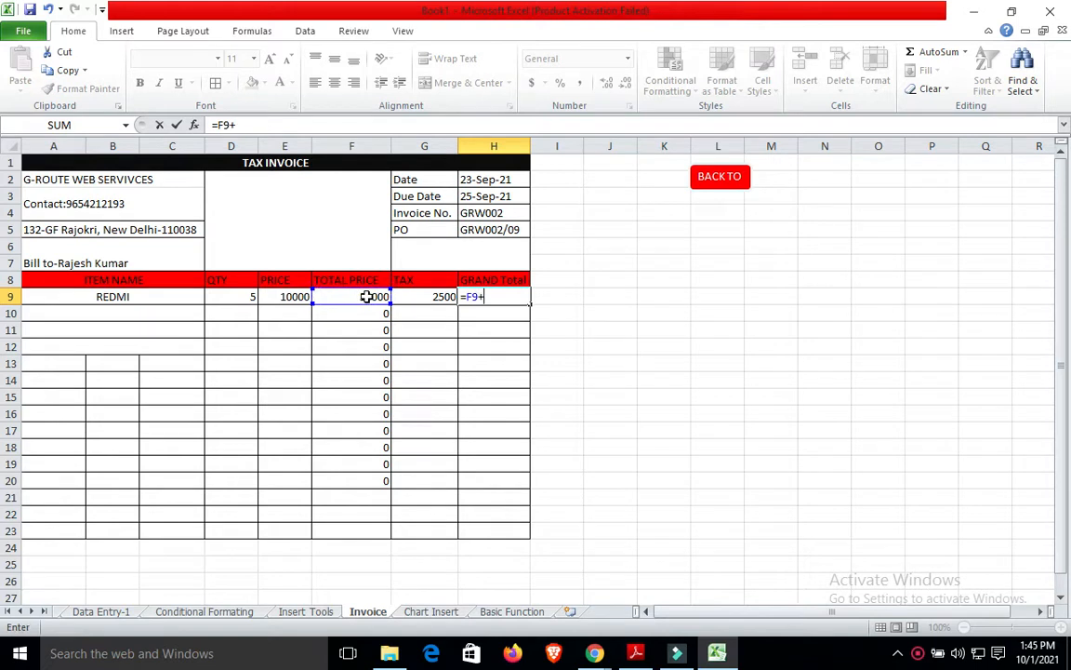
{"action": "left_click", "coordinate": [418, 296]}
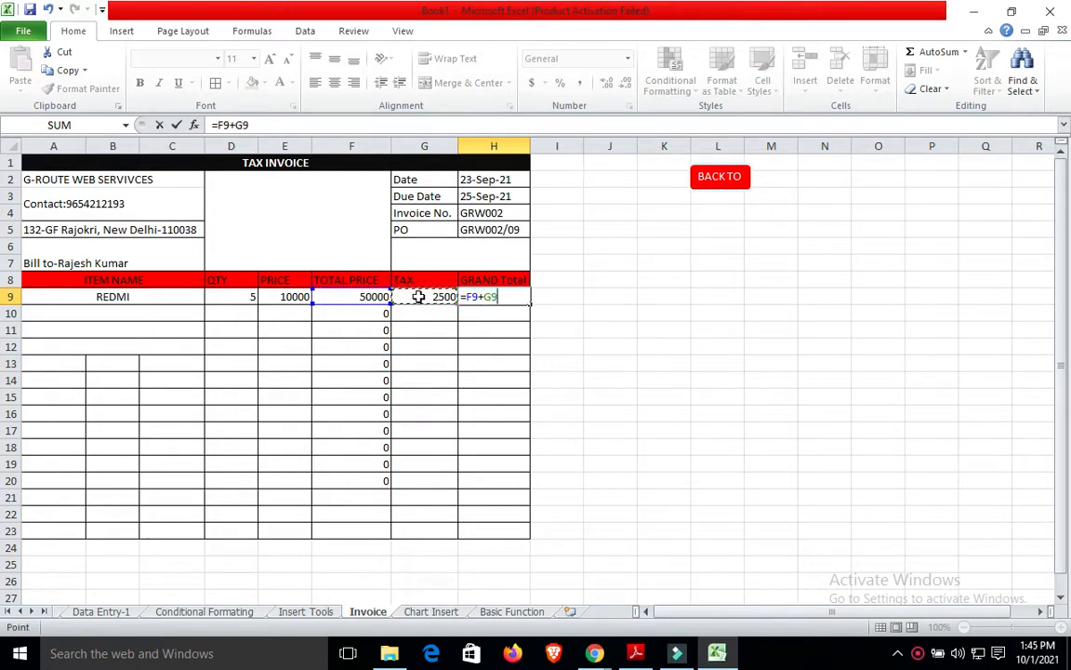
{"action": "key", "text": "Return"}
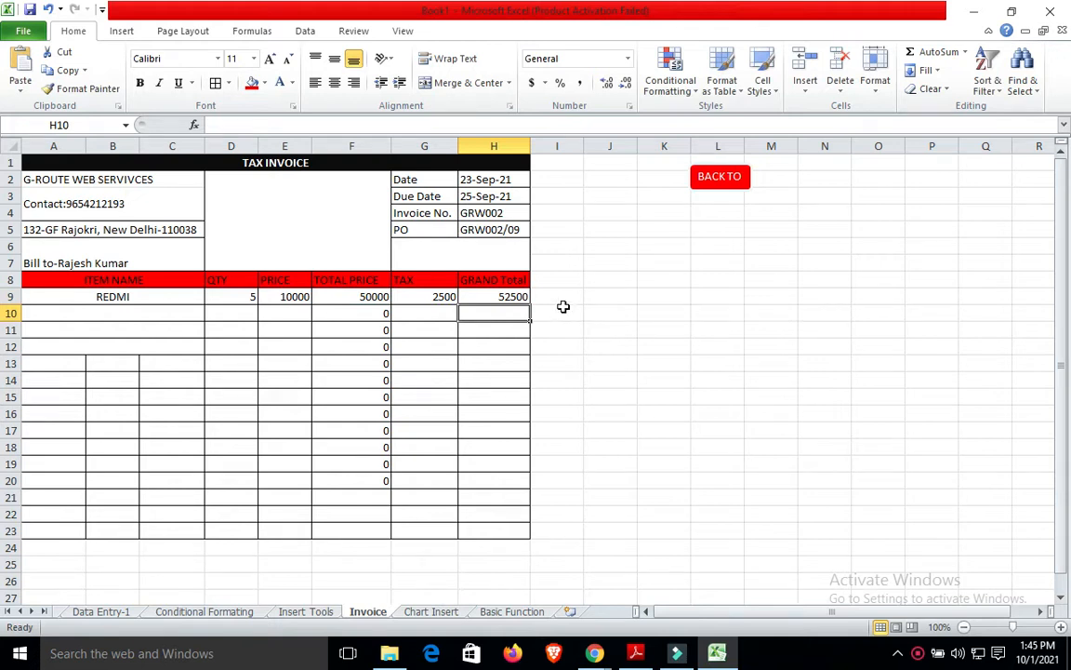
Fill the tax and grand total formulas down through row 20.
{"action": "left_click", "coordinate": [436, 296]}
{"action": "key", "text": "shift+Down"}
{"action": "key", "text": "shift+Down"}
{"action": "key", "text": "shift+Down"}
{"action": "key", "text": "shift+Down"}
{"action": "key", "text": "shift+Down"}
{"action": "key", "text": "shift+Down"}
{"action": "key", "text": "shift+Down"}
{"action": "key", "text": "shift+Down"}
{"action": "key", "text": "shift+Down"}
{"action": "key", "text": "shift+Down"}
{"action": "key", "text": "shift+Down"}
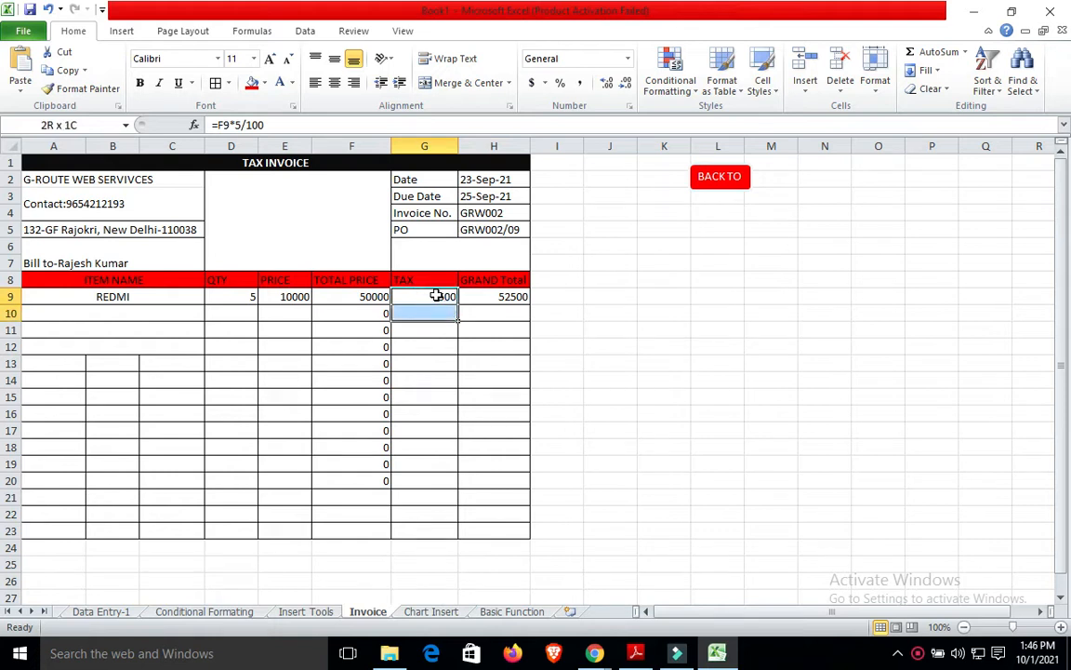
{"action": "key", "text": "ctrl+d"}
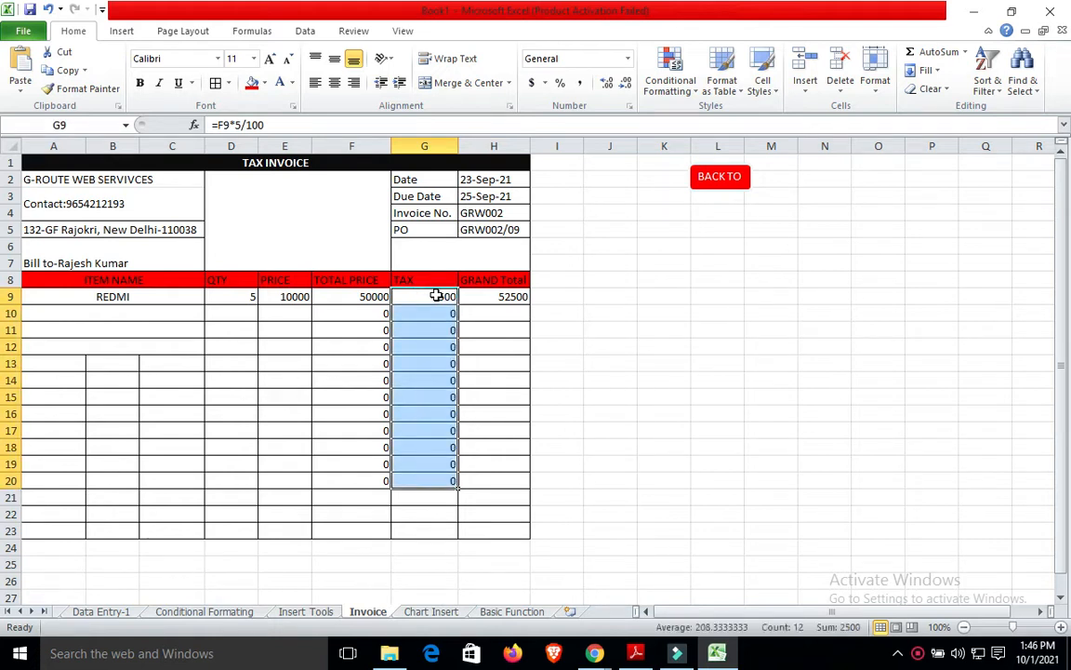
{"action": "left_click", "coordinate": [509, 292]}
{"action": "key", "text": "shift+Down"}
{"action": "key", "text": "shift+Down"}
{"action": "key", "text": "shift+Down"}
{"action": "key", "text": "shift+Down"}
{"action": "key", "text": "shift+Down"}
{"action": "key", "text": "shift+Down"}
{"action": "key", "text": "shift+Down"}
{"action": "key", "text": "shift+Down"}
{"action": "key", "text": "shift+Down"}
{"action": "key", "text": "shift+Down"}
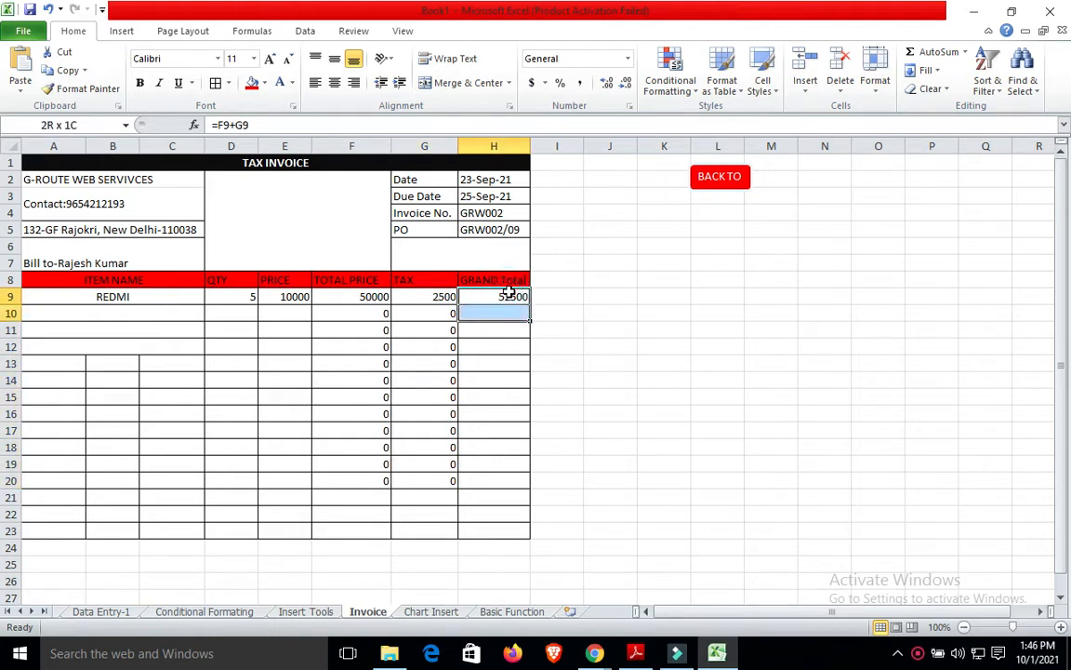
{"action": "key", "text": "shift+Down"}
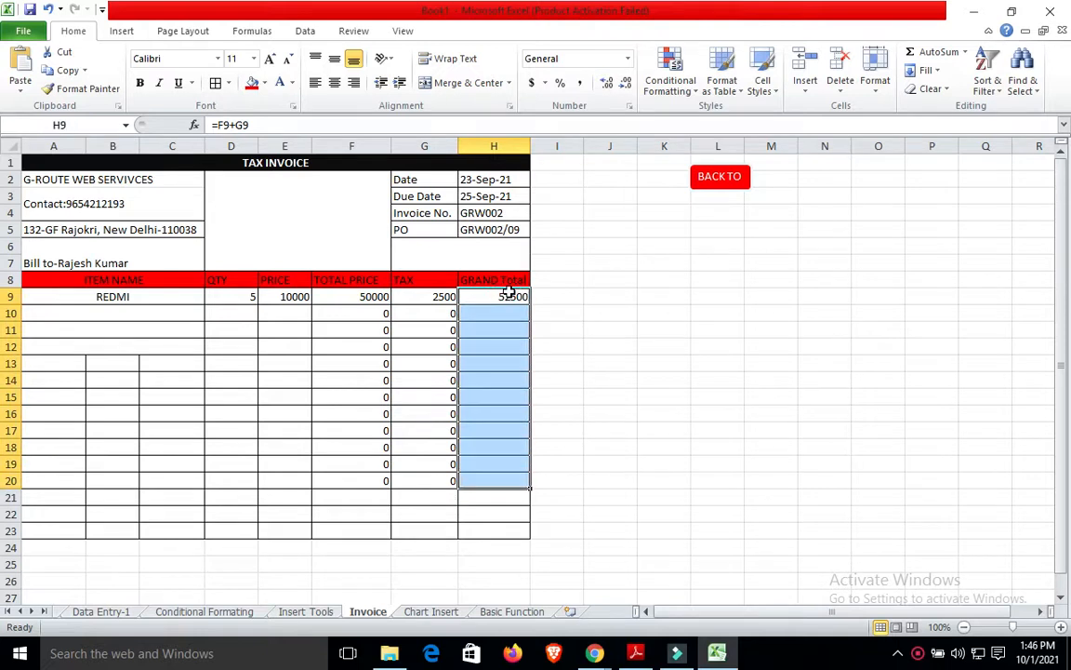
{"action": "key", "text": "ctrl+d"}
{"action": "left_click", "coordinate": [660, 380]}
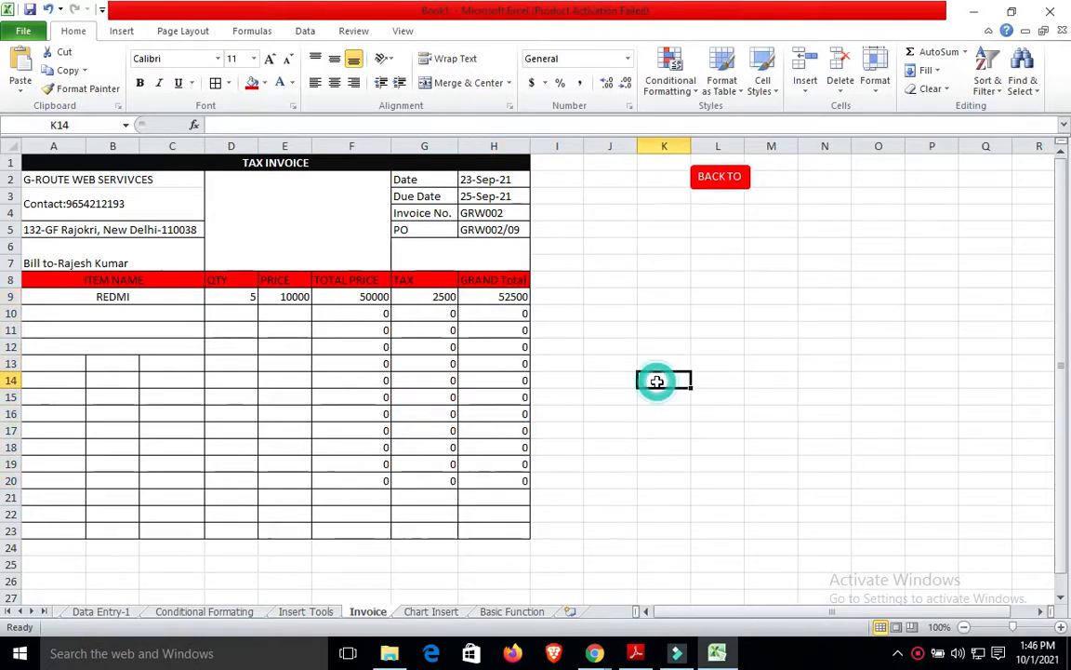
Merge A13:C13, A14:C14 and A15:C15 into single item-name cells.
{"action": "left_click", "coordinate": [49, 363]}
{"action": "key", "text": "shift+Right"}
{"action": "key", "text": "shift+Right"}
{"action": "key", "text": "shift+Right"}
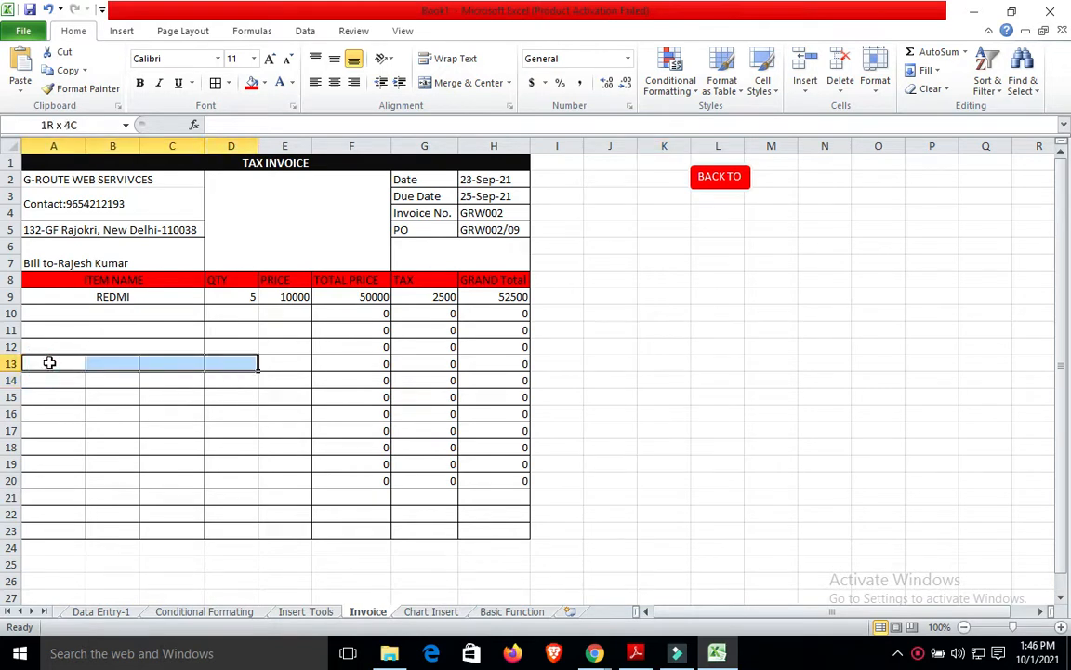
{"action": "key", "text": "shift+Left"}
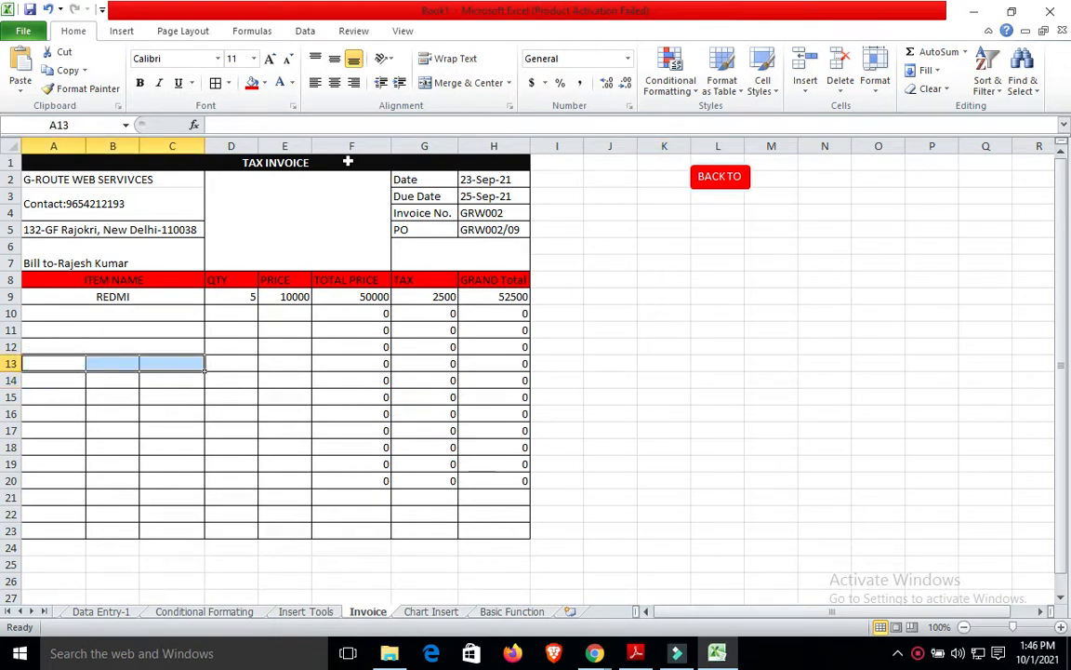
{"action": "left_click", "coordinate": [451, 82]}
{"action": "left_click", "coordinate": [44, 392]}
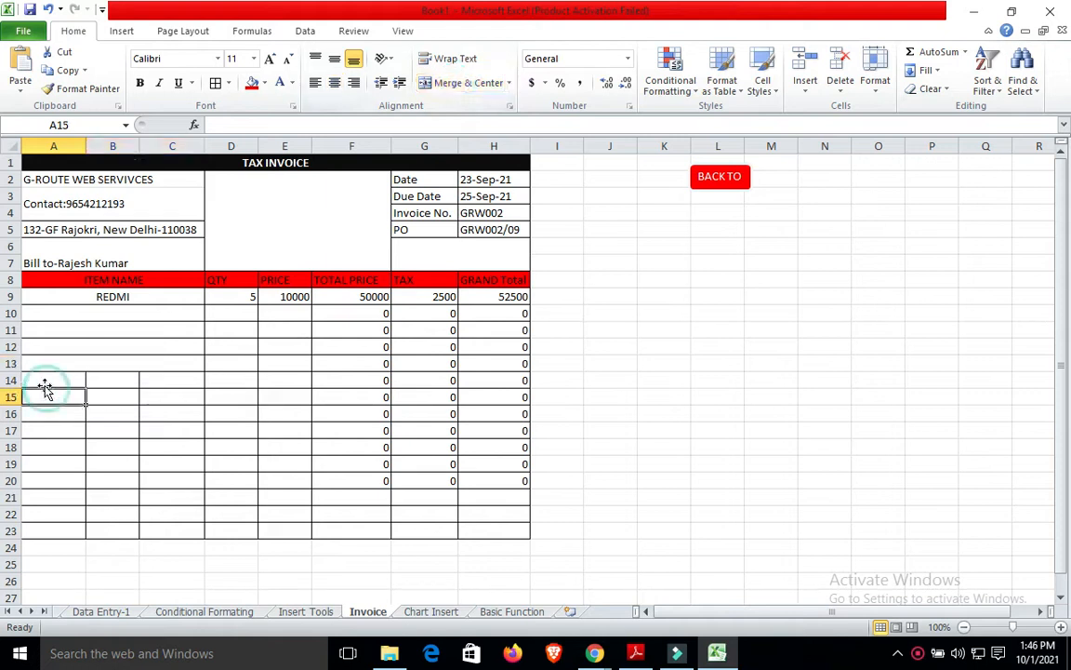
{"action": "left_click_drag", "start_coordinate": [43, 382], "coordinate": [173, 382]}
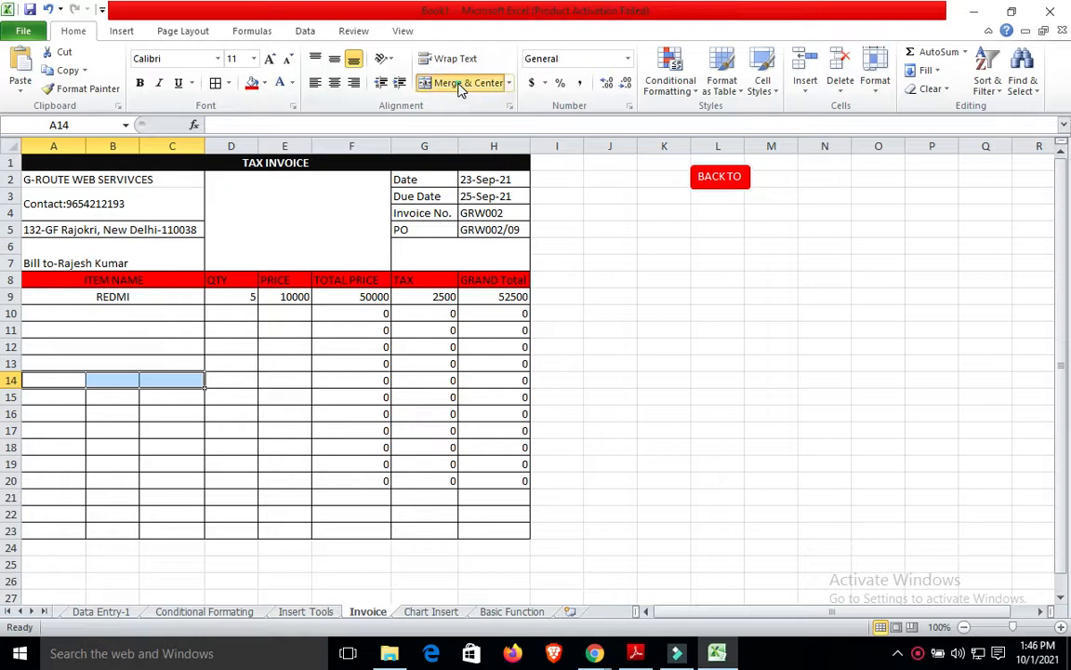
{"action": "left_click", "coordinate": [457, 83]}
{"action": "left_click", "coordinate": [52, 395]}
{"action": "left_click_drag", "start_coordinate": [52, 395], "coordinate": [172, 395]}
{"action": "left_click", "coordinate": [462, 83]}
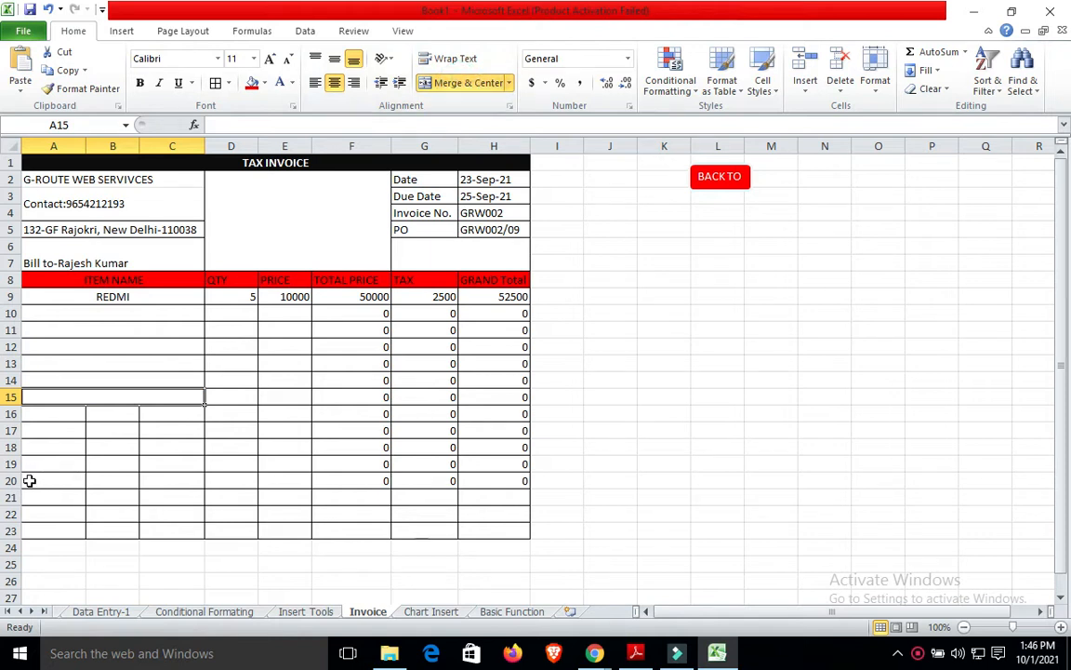
Merge A20:C20, A19:C19 and A18:C18 into single item-name cells.
{"action": "left_click", "coordinate": [28, 480]}
{"action": "left_click_drag", "start_coordinate": [28, 480], "coordinate": [172, 480]}
{"action": "left_click", "coordinate": [462, 83]}
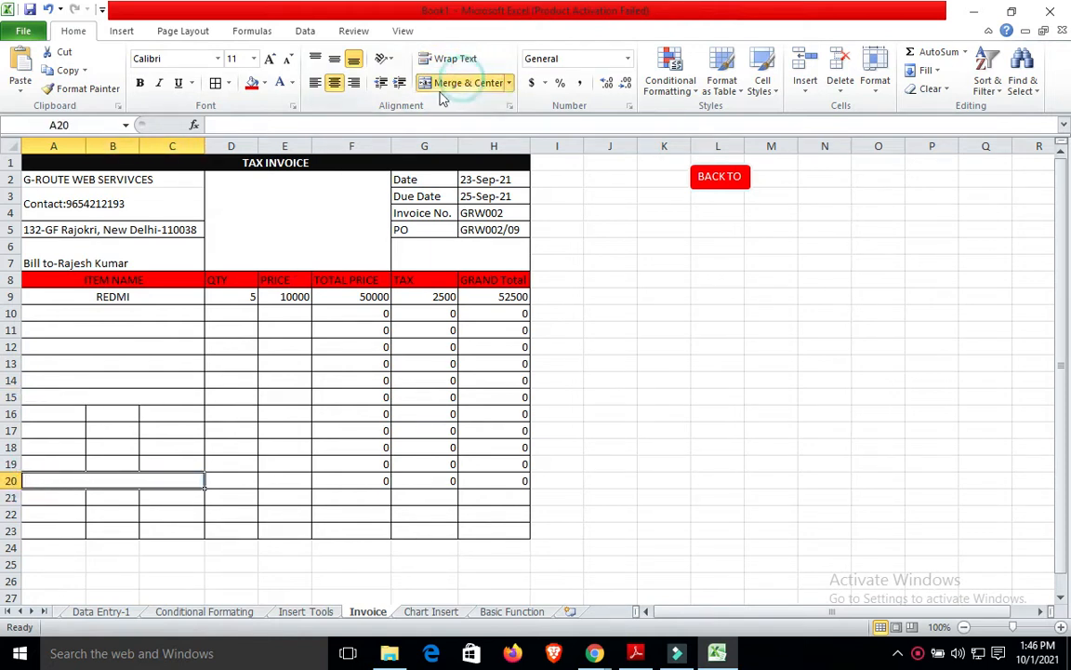
{"action": "left_click_drag", "start_coordinate": [33, 461], "coordinate": [172, 463]}
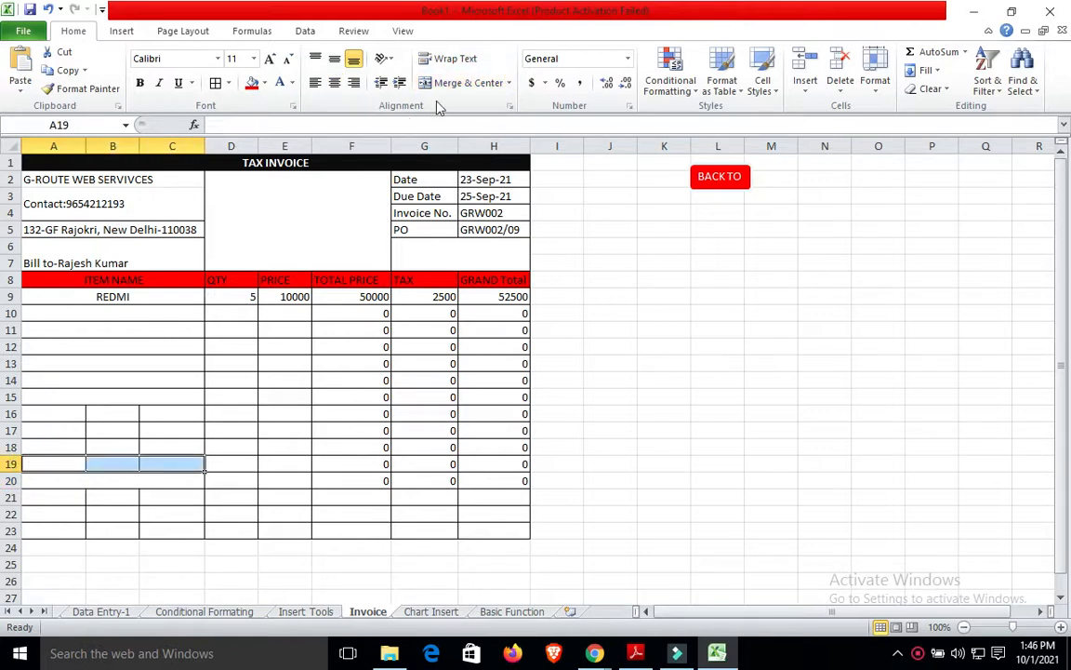
{"action": "left_click", "coordinate": [465, 83]}
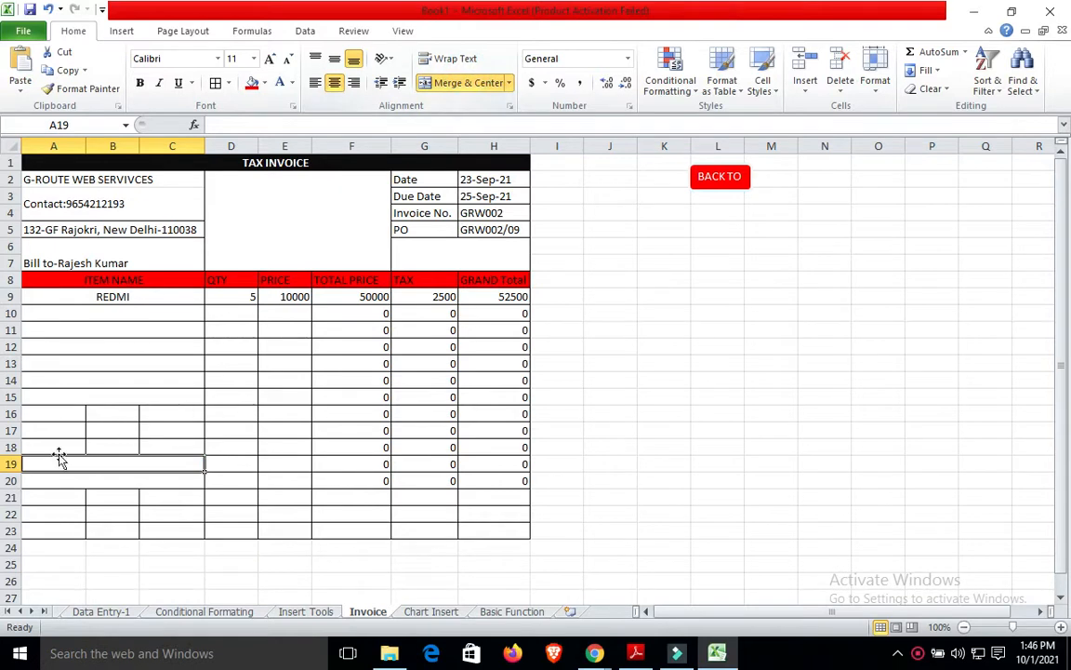
{"action": "left_click", "coordinate": [56, 449]}
{"action": "key", "text": "shift+Right"}
{"action": "key", "text": "shift+Right"}
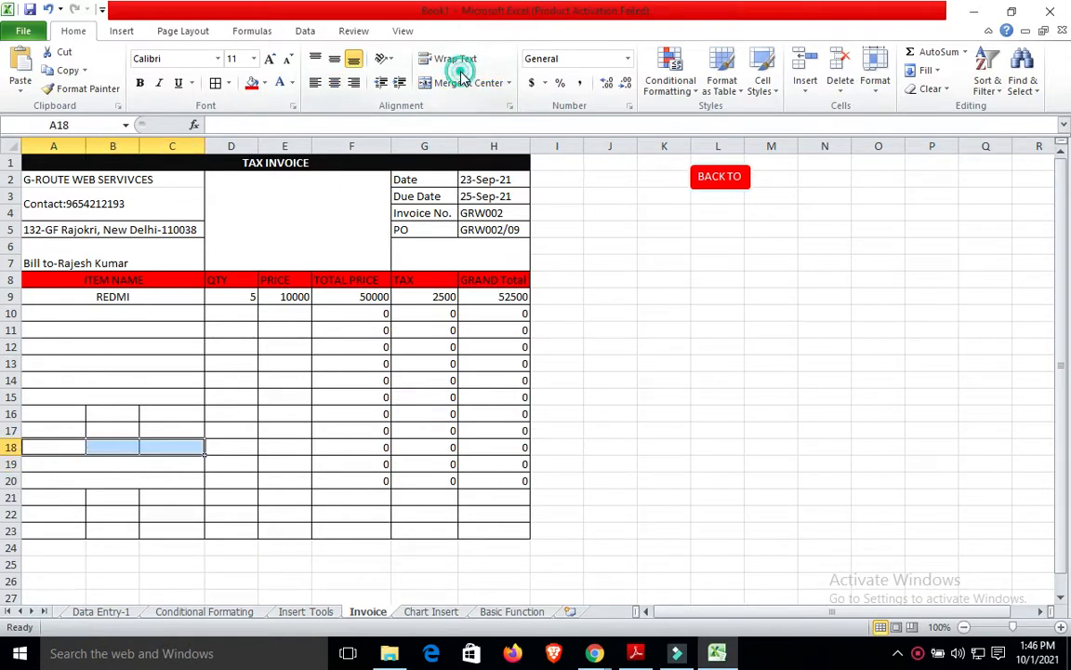
{"action": "left_click", "coordinate": [427, 82]}
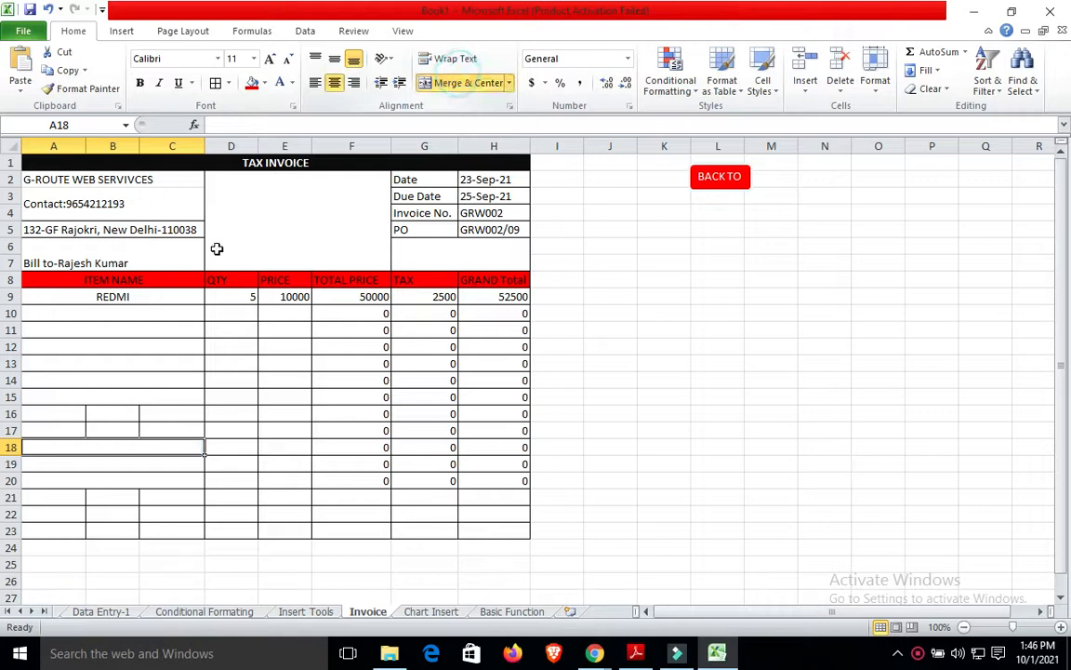
Merge A17:C17 and A16:C16 into single item-name cells.
{"action": "left_click", "coordinate": [41, 430]}
{"action": "key", "text": "shift+Right"}
{"action": "key", "text": "shift+Right"}
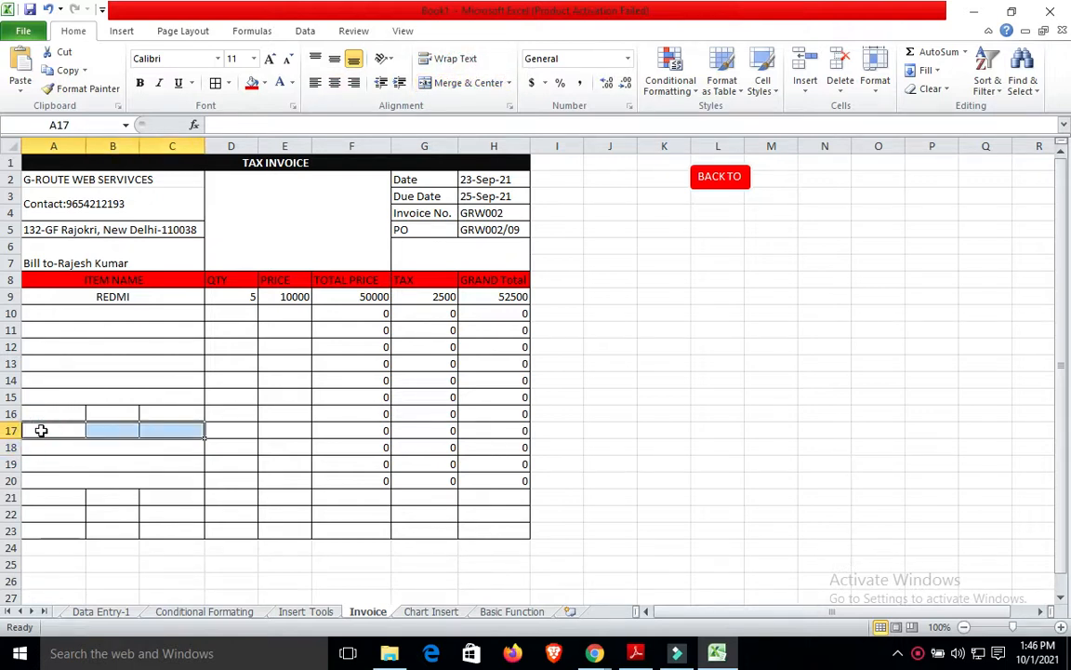
{"action": "left_click", "coordinate": [459, 82]}
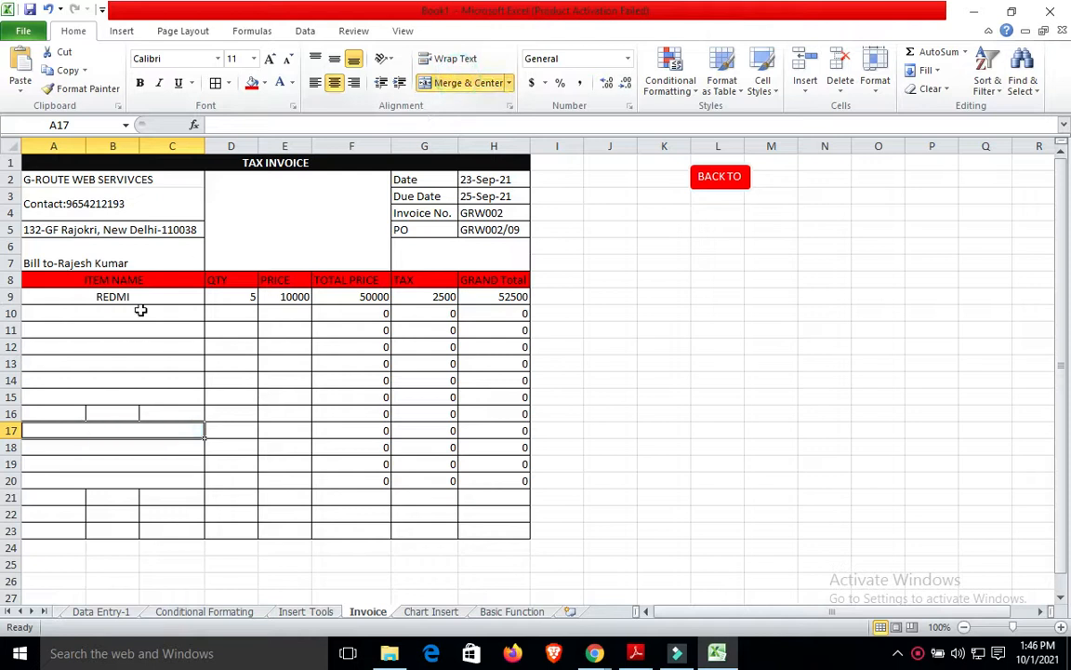
{"action": "left_click", "coordinate": [38, 412]}
{"action": "key", "text": "shift+Right"}
{"action": "key", "text": "shift+Right"}
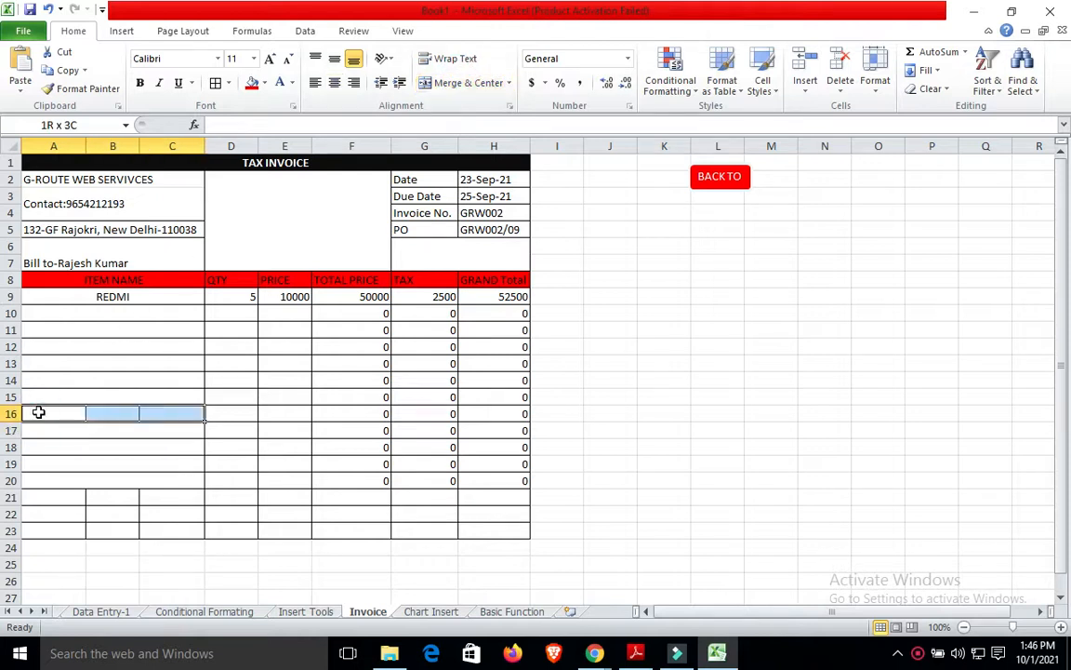
{"action": "left_click", "coordinate": [455, 83]}
{"action": "left_click", "coordinate": [647, 409]}
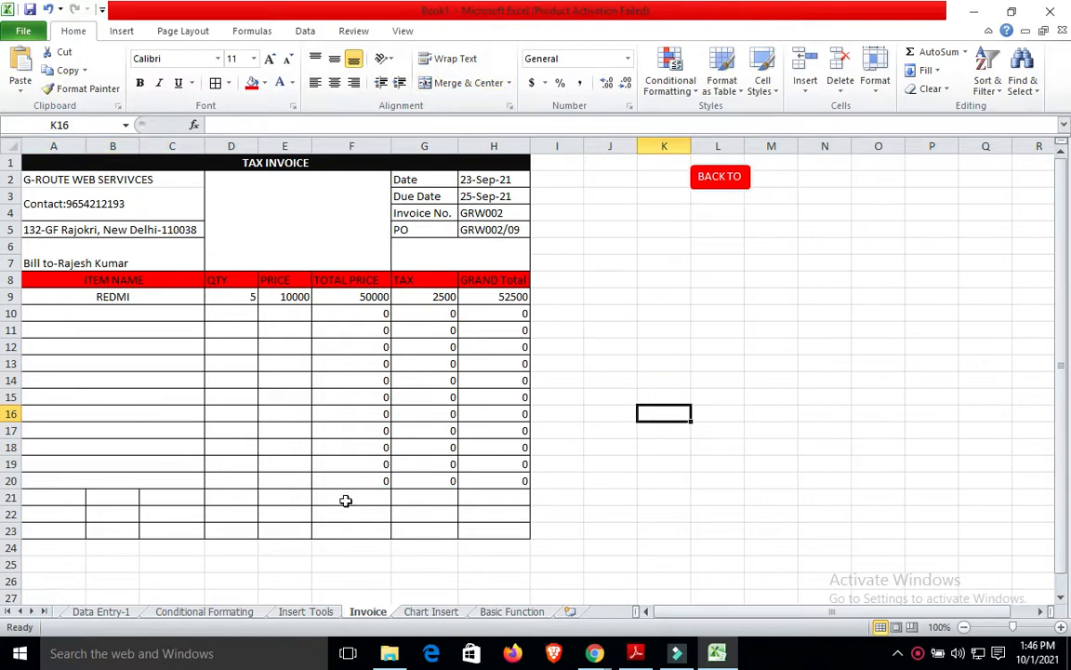
Enter TOTAL in F21 by trimming PRICE from the autocompleted 'TOTAL PRICE'.
{"action": "left_click", "coordinate": [437, 496]}
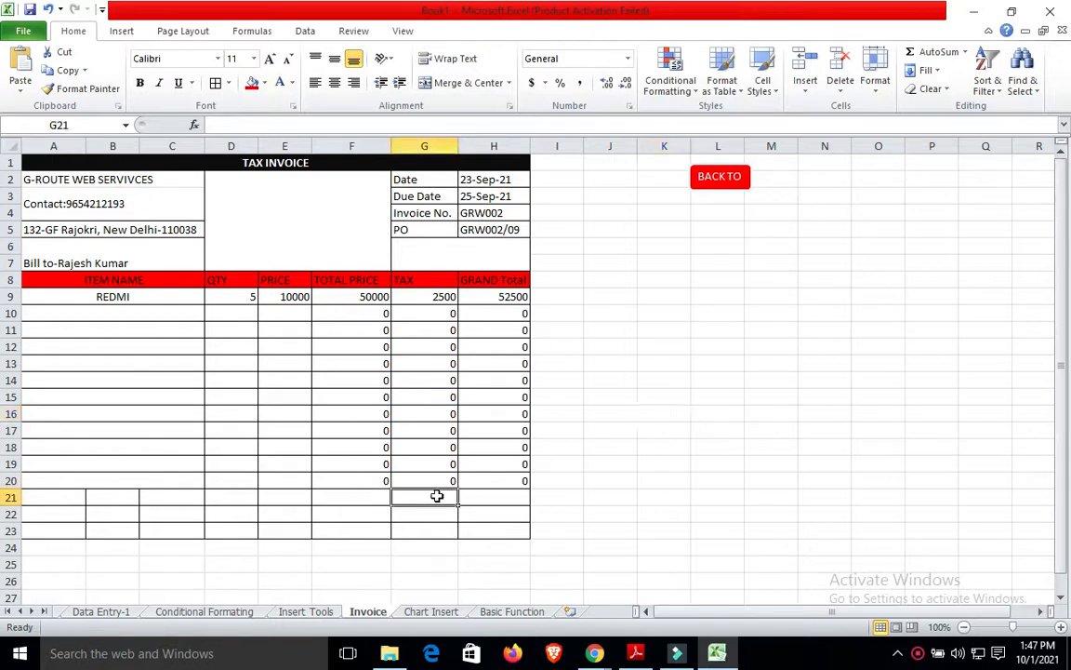
{"action": "left_click", "coordinate": [342, 501]}
{"action": "type", "text": "TOTAL PRICE"}
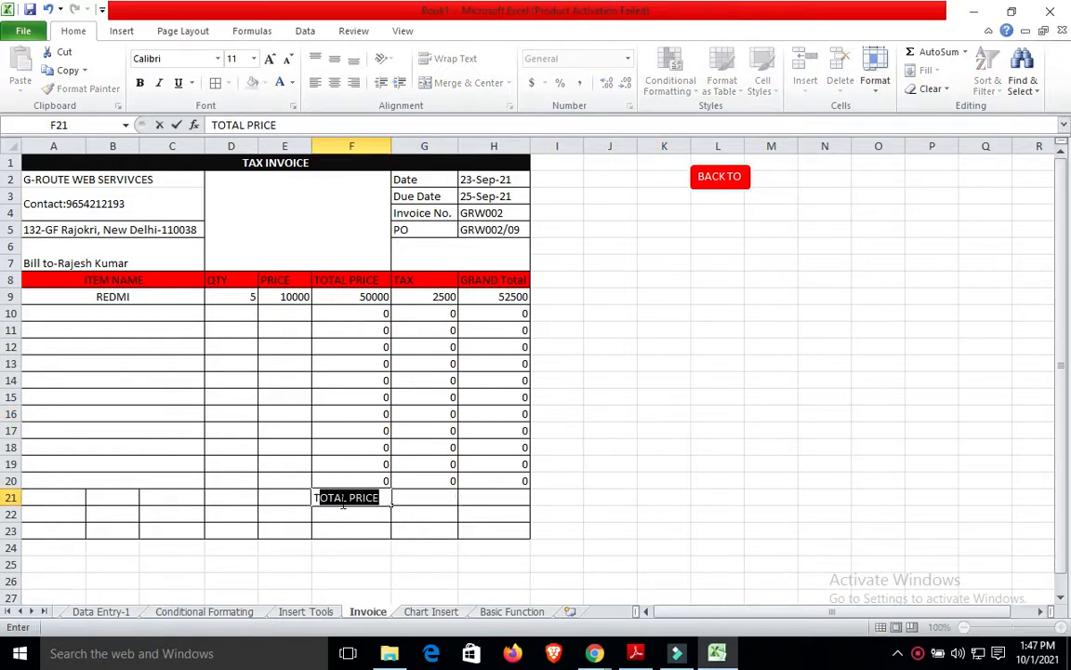
{"action": "key", "text": "Tab"}
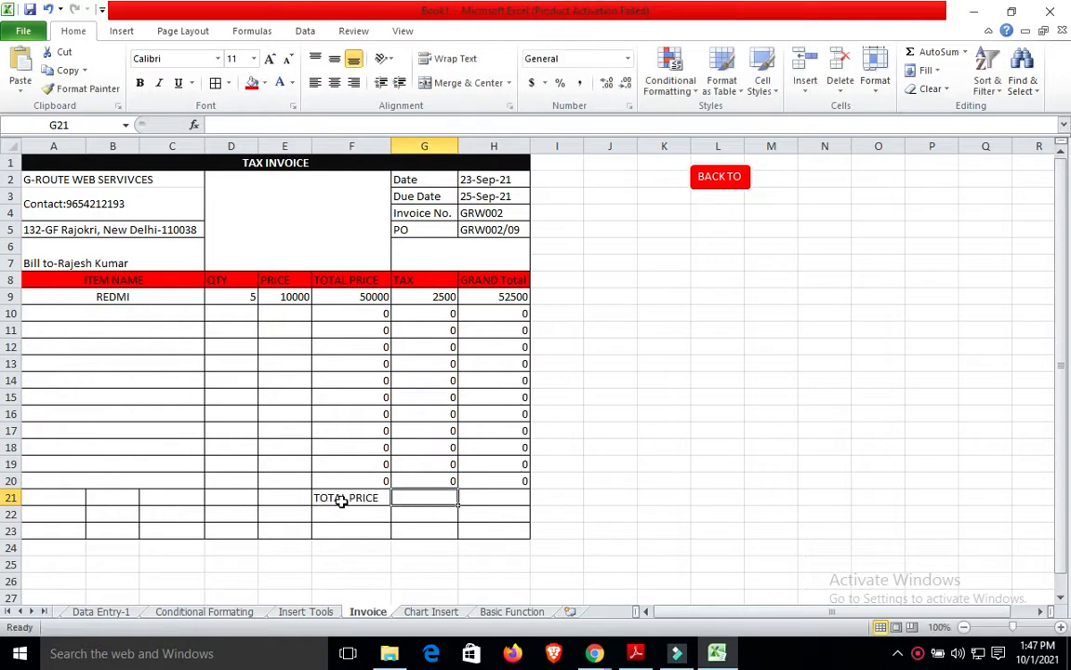
{"action": "double_click", "coordinate": [341, 502]}
{"action": "left_click_drag", "start_coordinate": [386, 496], "coordinate": [355, 497]}
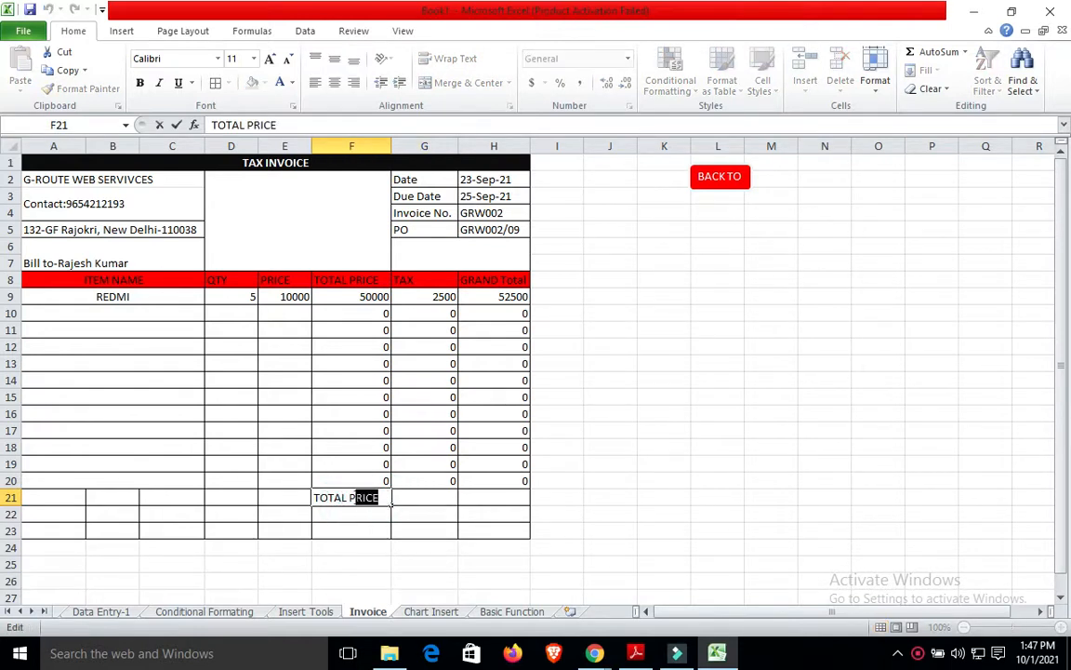
{"action": "key", "text": "BackSpace"}
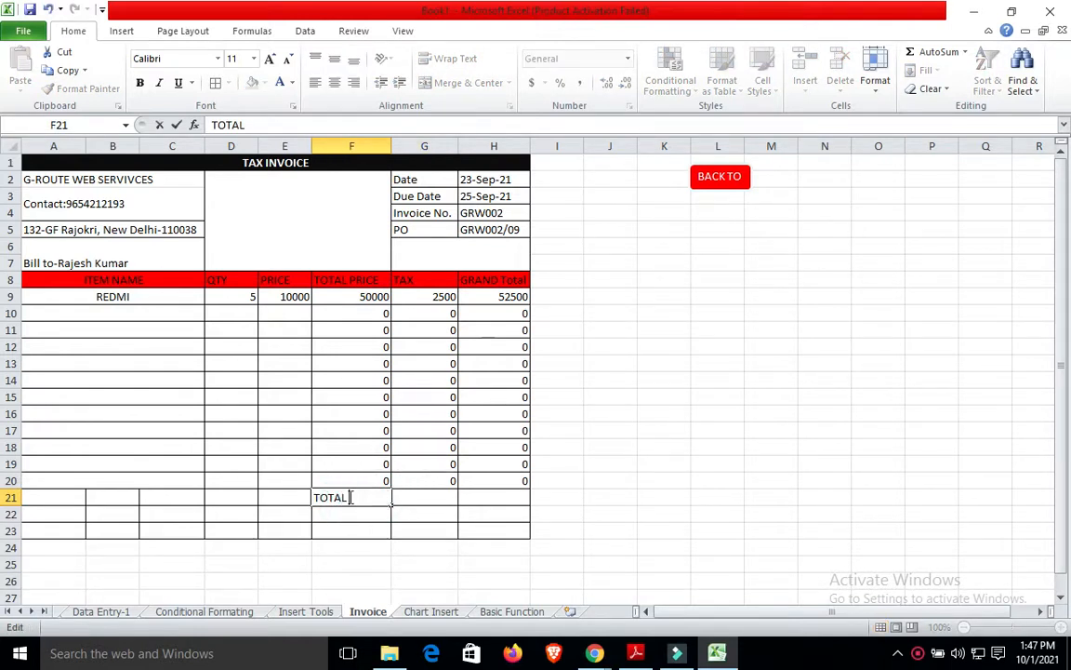
{"action": "left_click", "coordinate": [430, 501]}
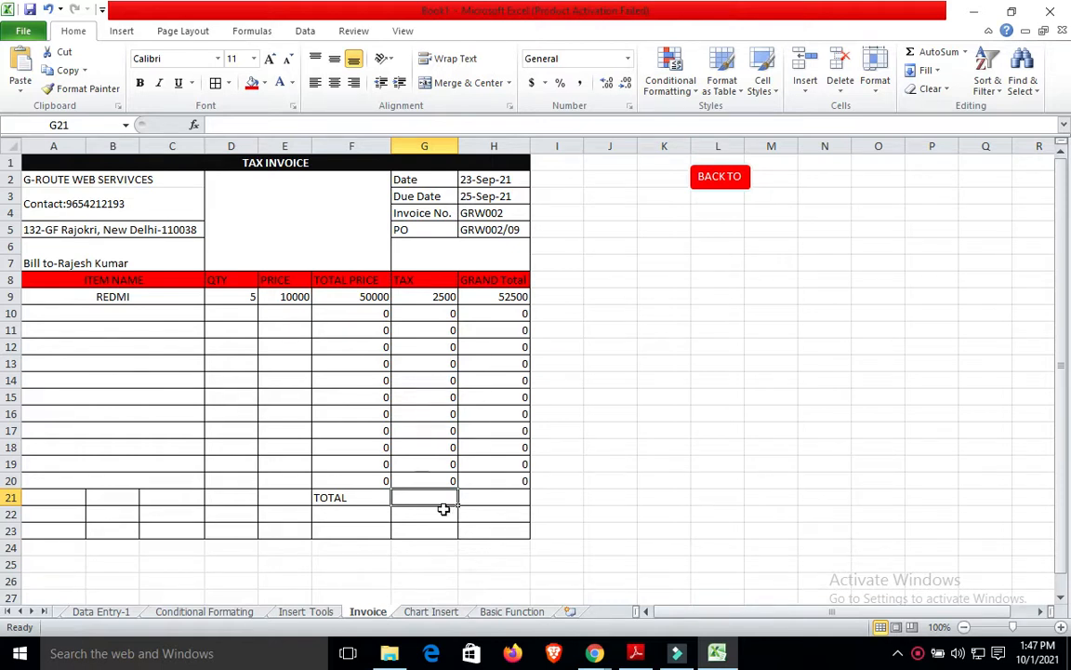
Select the grand total cell in the TOTAL row, then the empty cells left of TOTAL.
{"action": "left_click", "coordinate": [511, 526]}
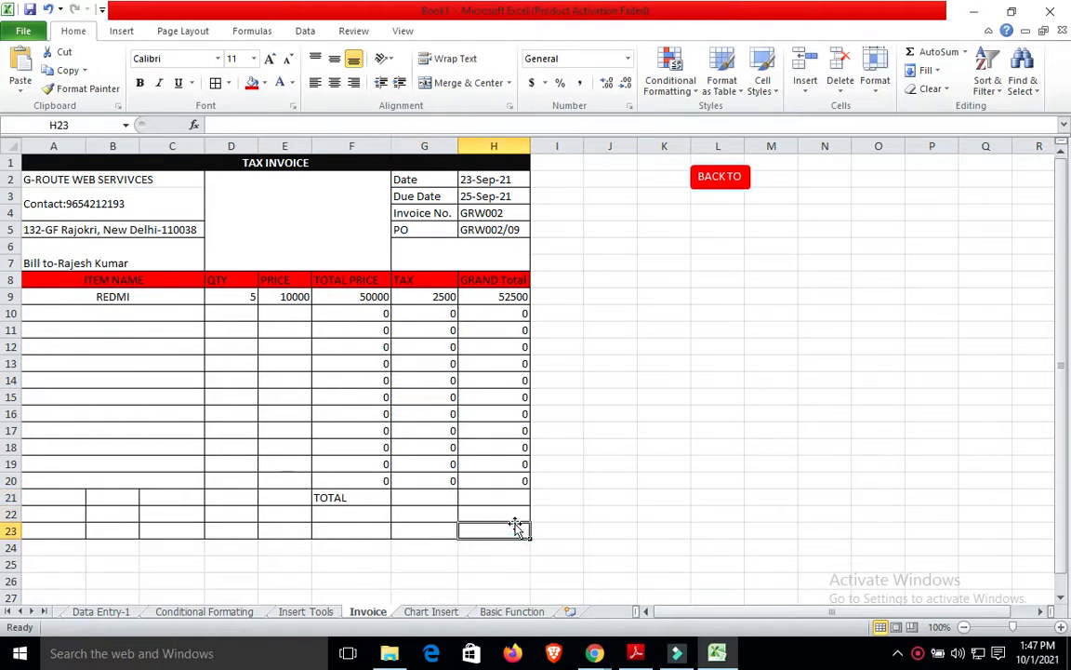
{"action": "left_click", "coordinate": [514, 516]}
{"action": "left_click", "coordinate": [501, 496]}
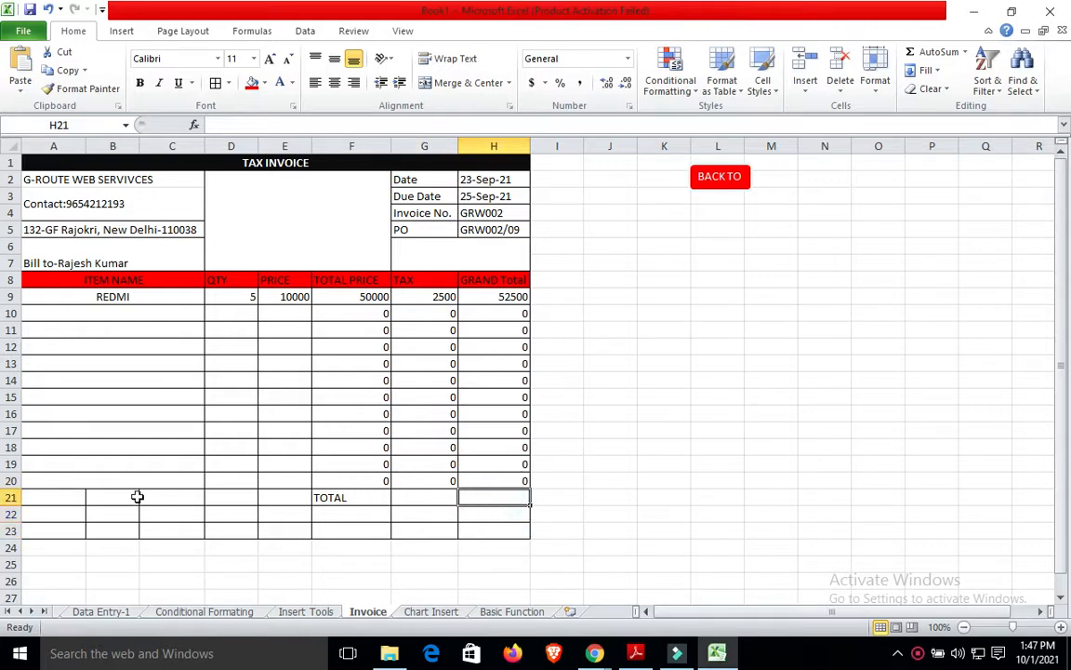
{"action": "left_click", "coordinate": [44, 494]}
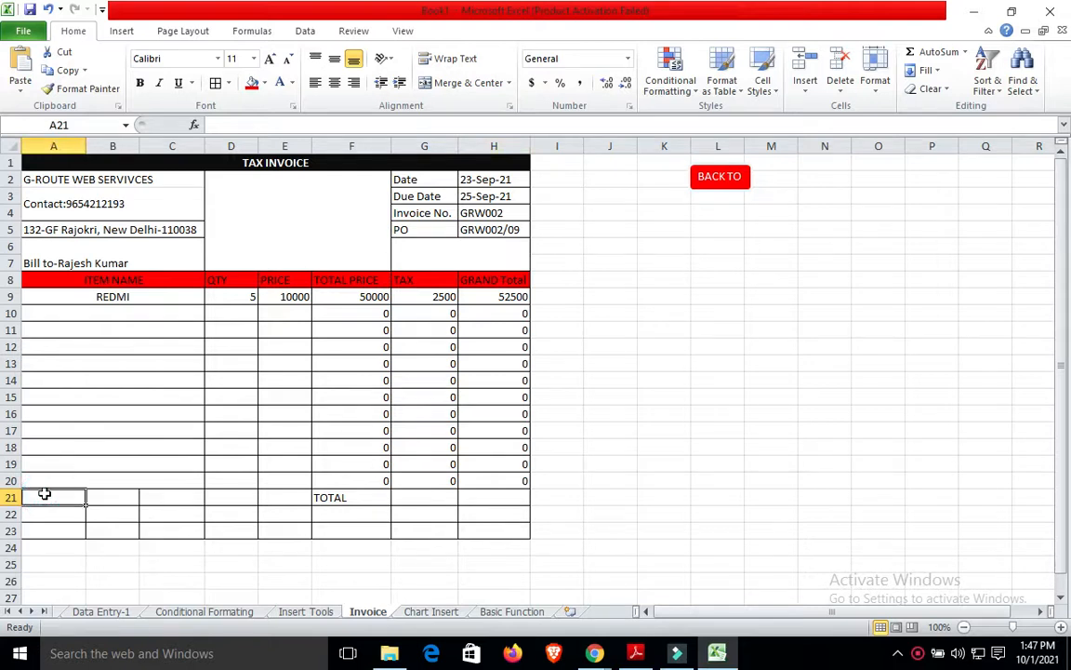
Merge & Center A21:E23 into one block left of TOTAL.
{"action": "key", "text": "shift+Right"}
{"action": "key", "text": "shift+Right"}
{"action": "key", "text": "shift+Right"}
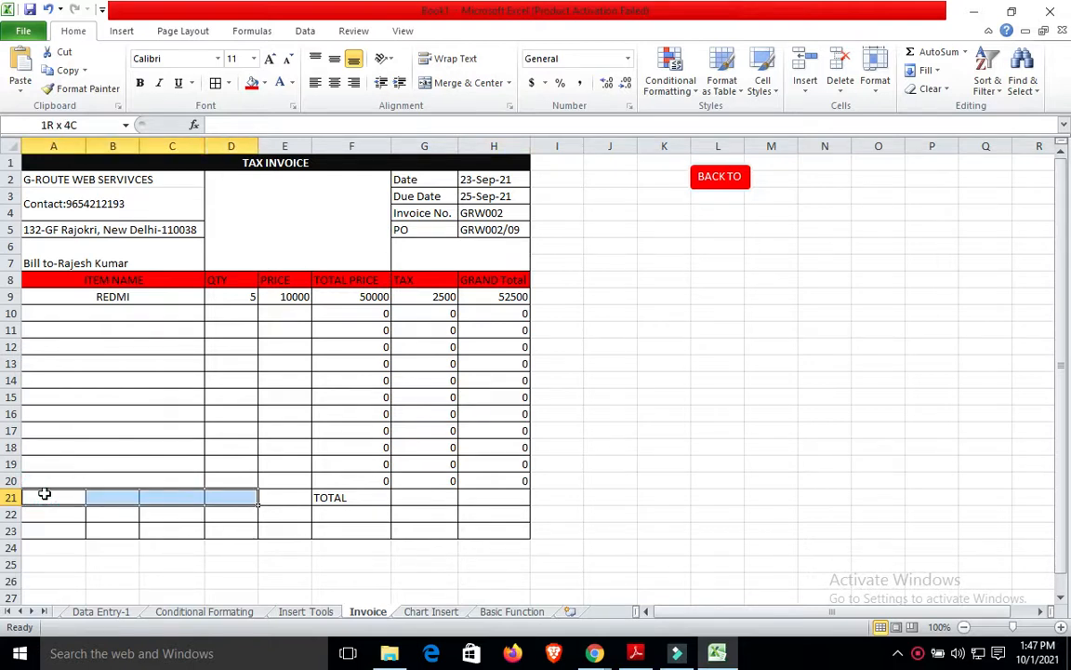
{"action": "key", "text": "shift+Right"}
{"action": "key", "text": "shift+Down"}
{"action": "key", "text": "shift+Down"}
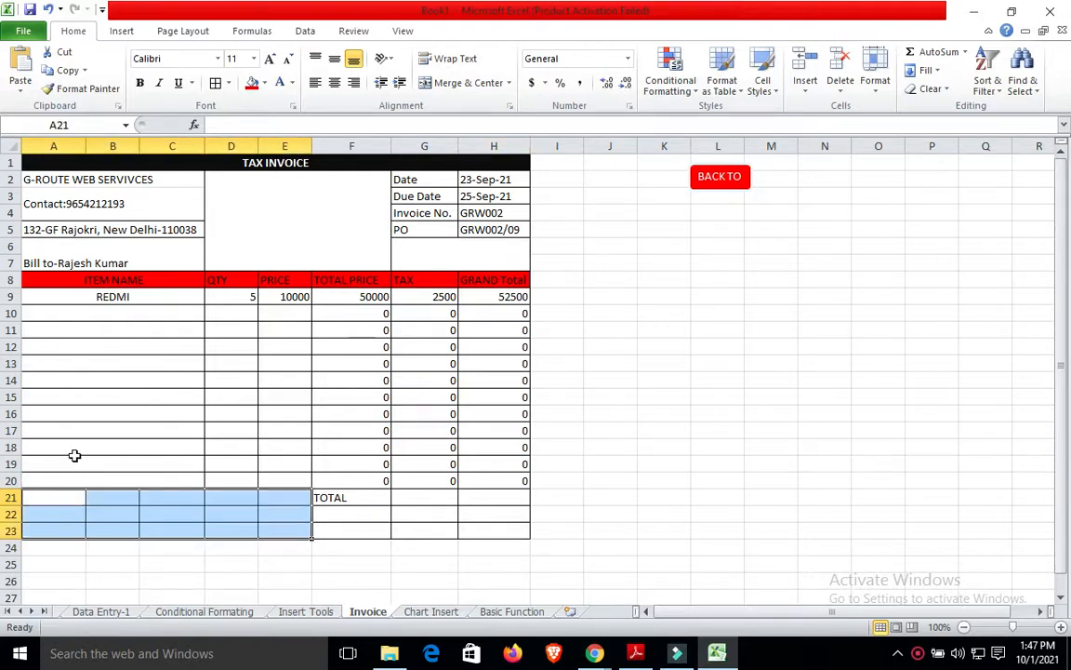
{"action": "left_click", "coordinate": [468, 81]}
{"action": "left_click", "coordinate": [666, 453]}
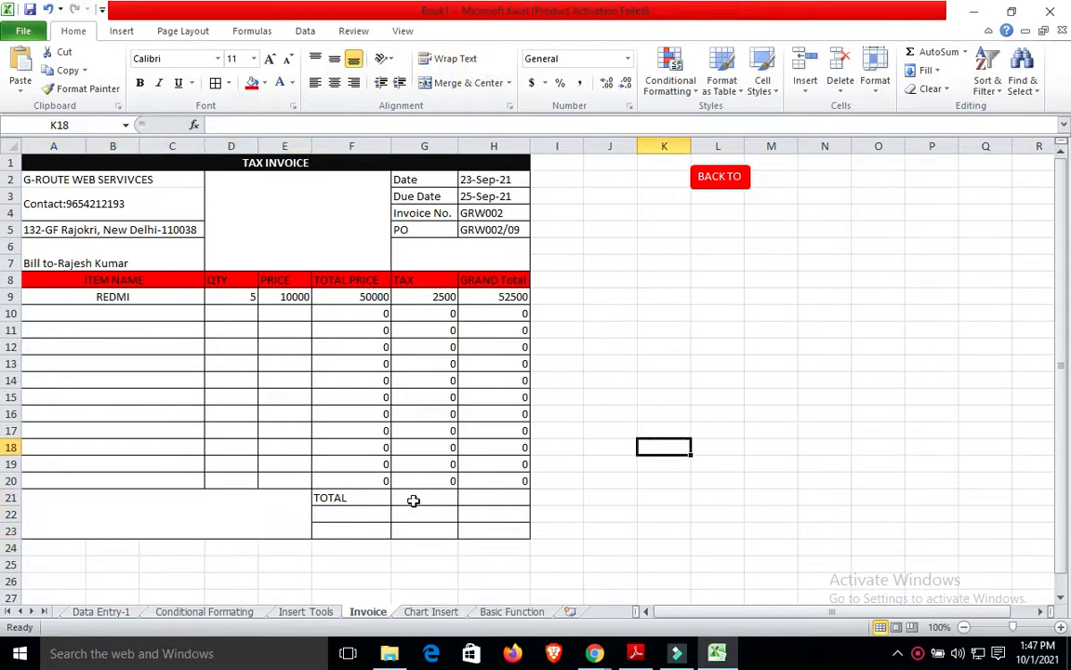
Merge F22:H23 into a single signature box beneath the TOTAL row.
{"action": "left_click", "coordinate": [354, 512]}
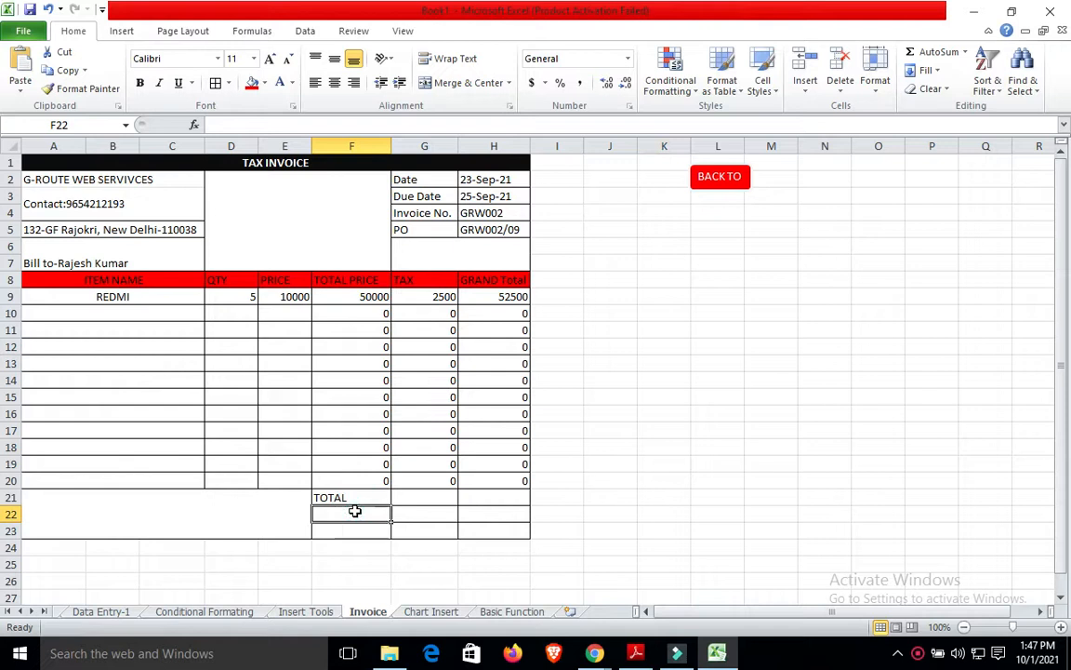
{"action": "left_click_drag", "start_coordinate": [354, 512], "coordinate": [355, 526]}
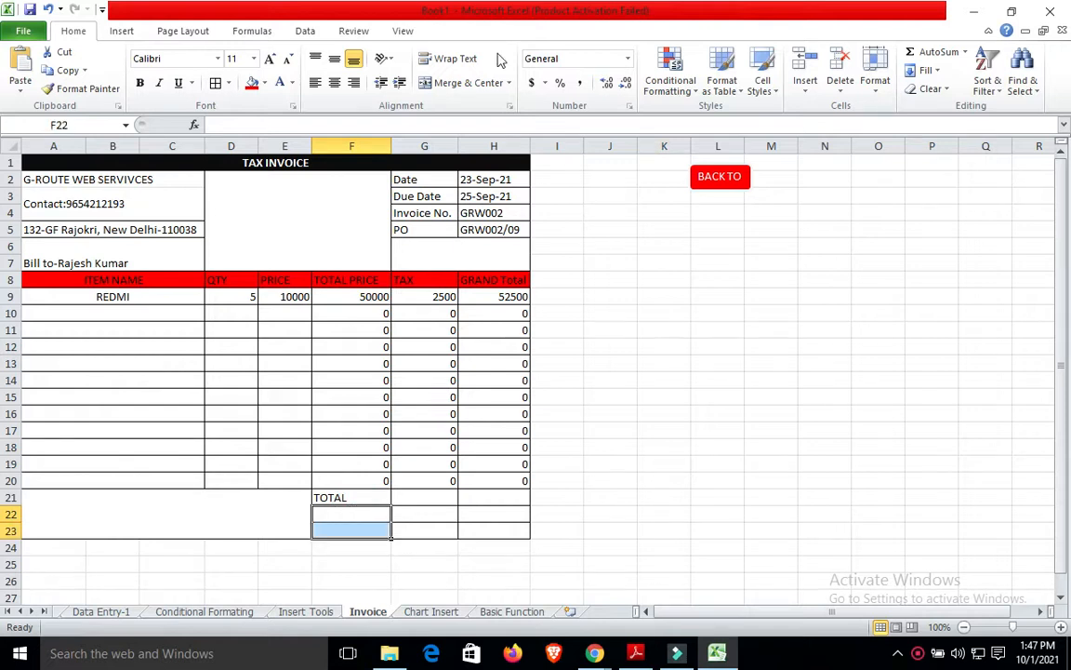
{"action": "left_click", "coordinate": [478, 82]}
{"action": "left_click", "coordinate": [562, 429]}
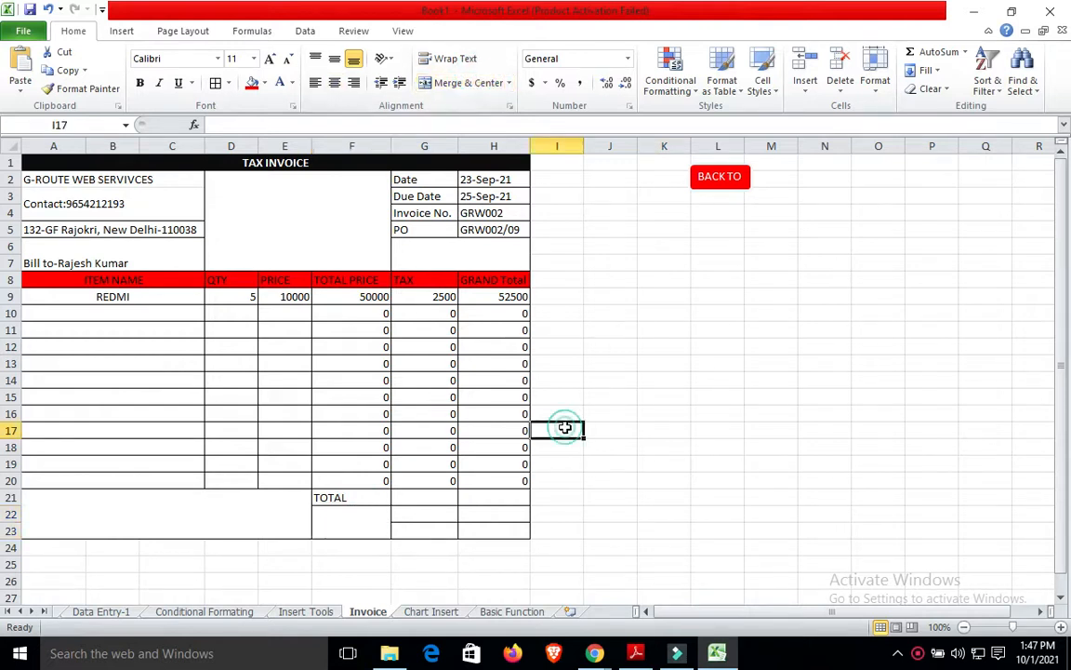
{"action": "left_click", "coordinate": [370, 522]}
{"action": "left_click", "coordinate": [414, 509]}
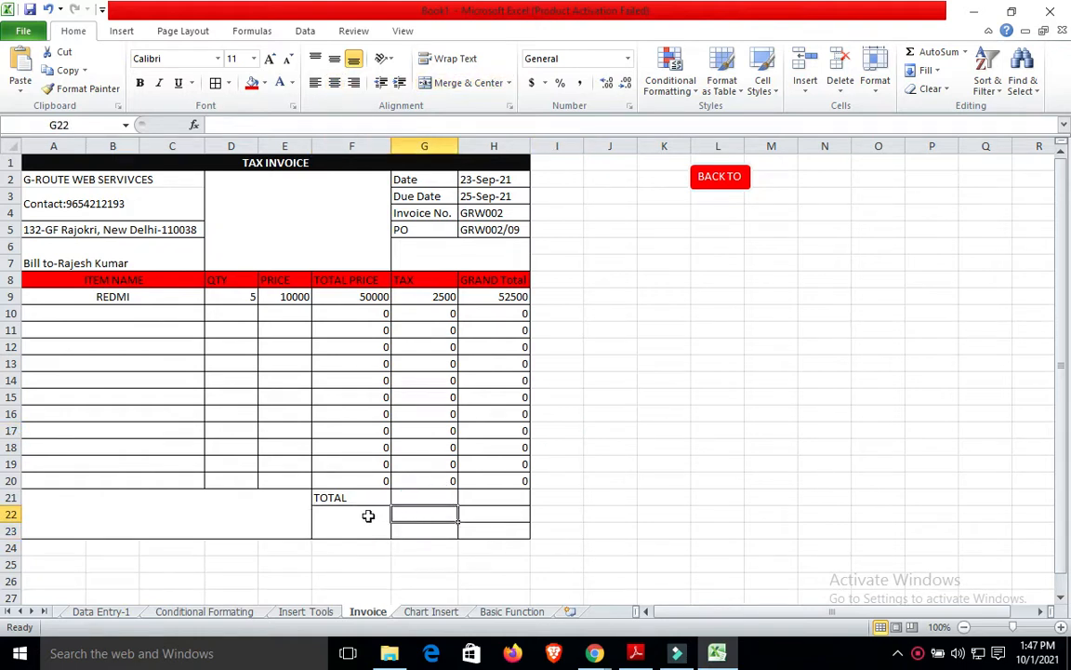
{"action": "left_click", "coordinate": [369, 514]}
{"action": "key", "text": "shift+Right"}
{"action": "key", "text": "shift+Right"}
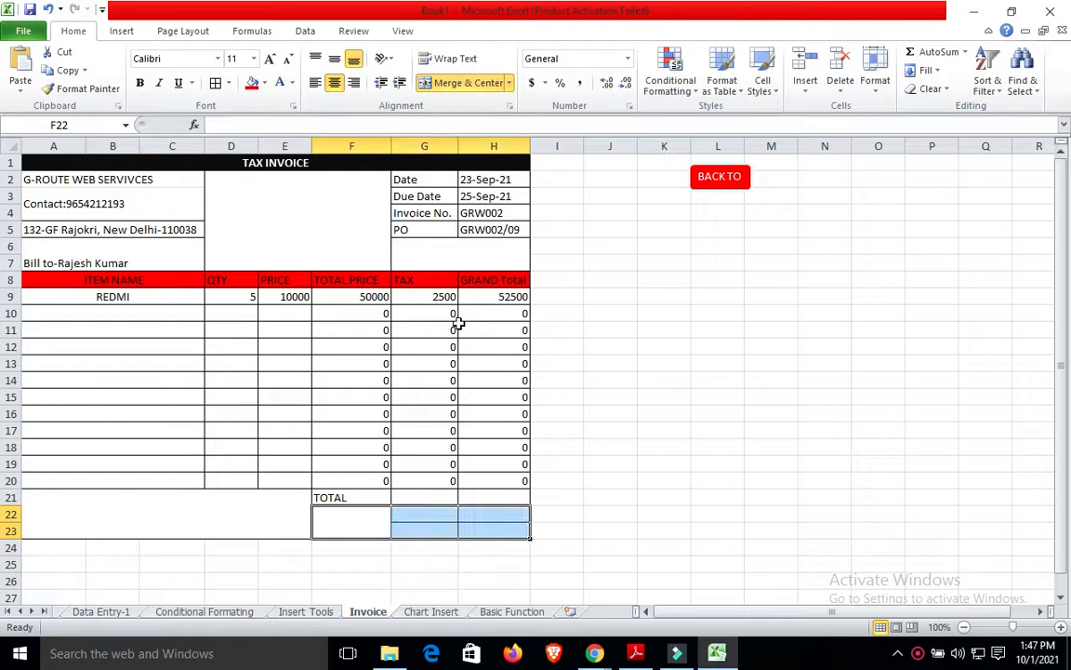
{"action": "left_click", "coordinate": [470, 83]}
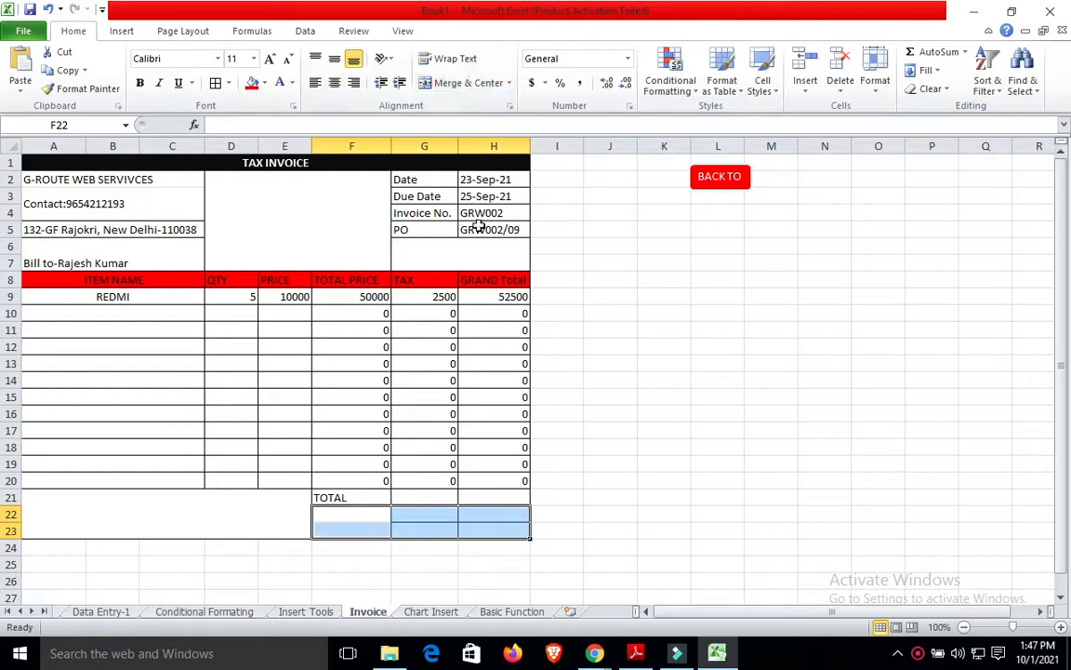
{"action": "left_click", "coordinate": [463, 83]}
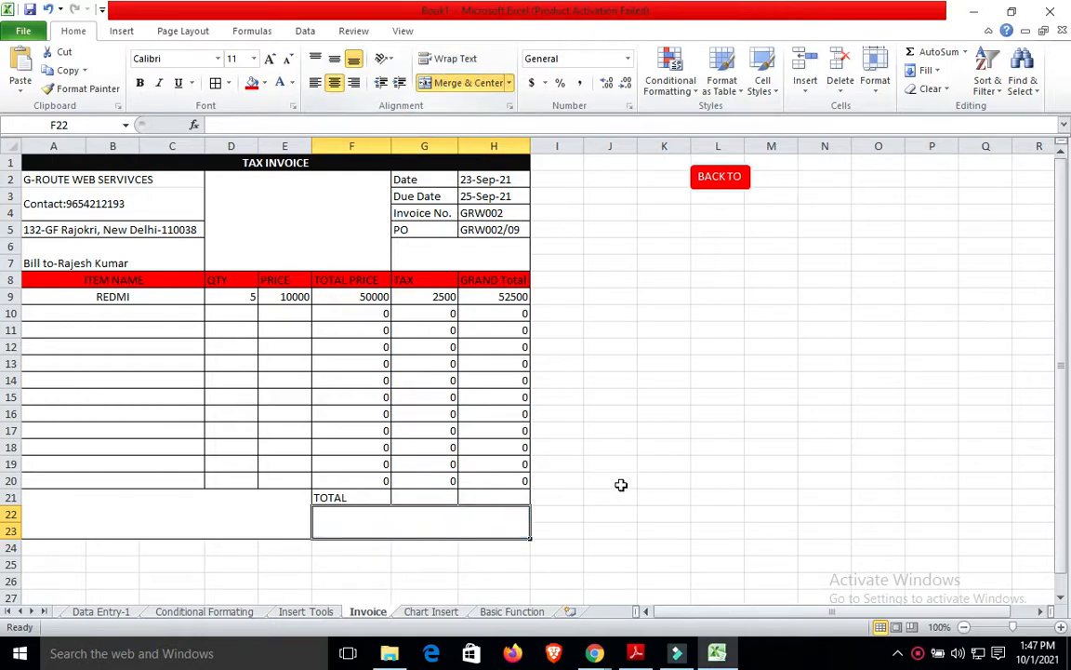
Type Signature into the F22:H23 box and Terms into the A21:E23 box.
{"action": "double_click", "coordinate": [457, 518]}
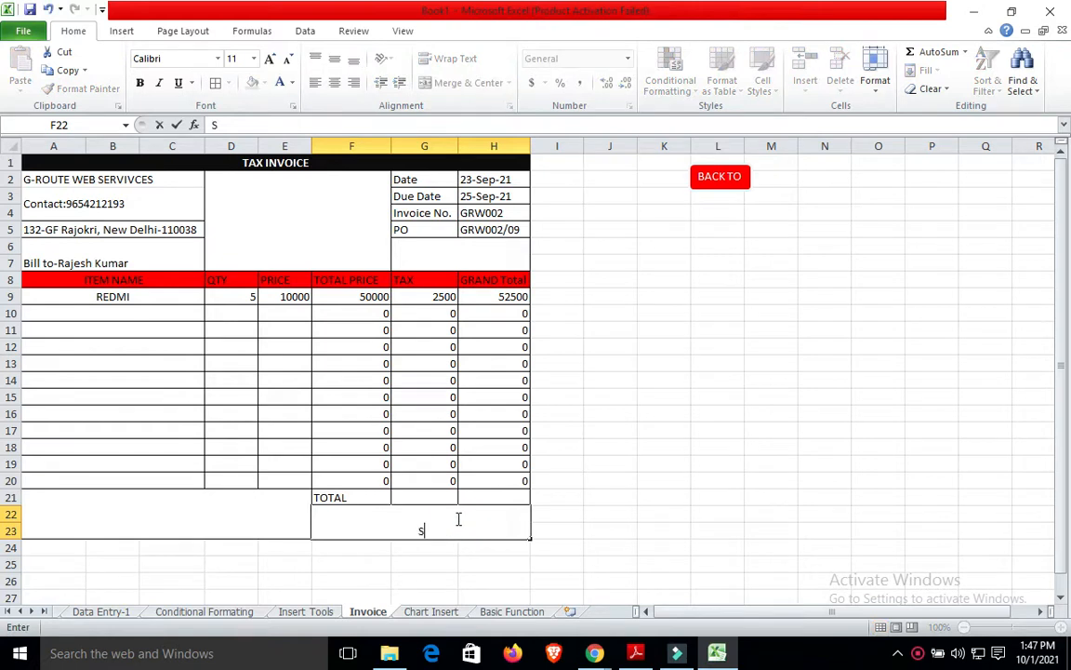
{"action": "type", "text": "Signature"}
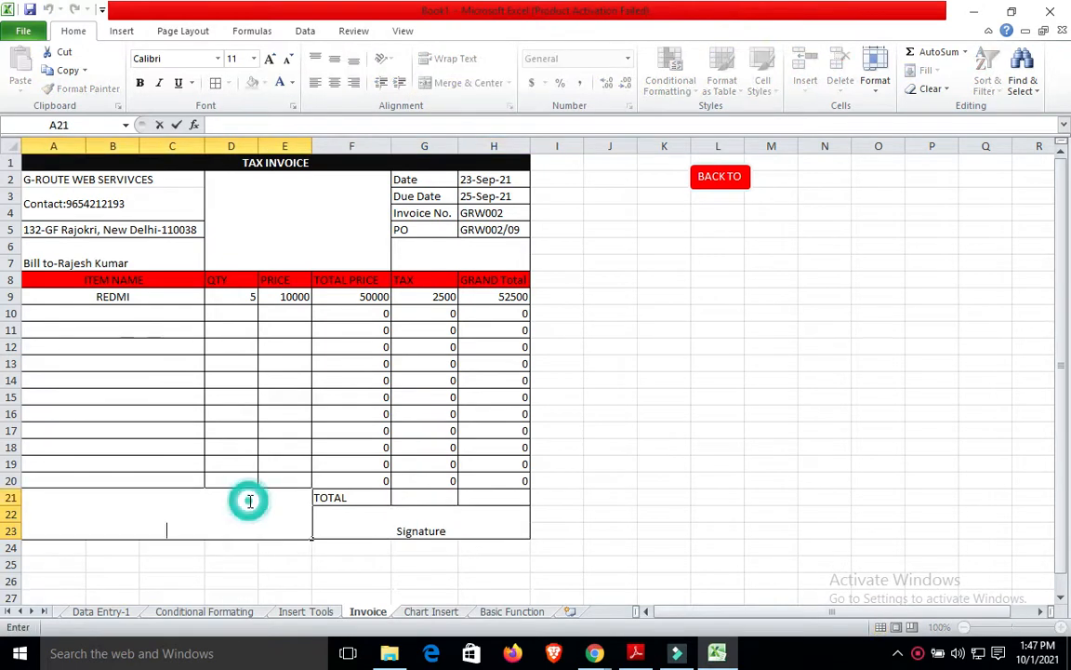
{"action": "type", "text": "Terms"}
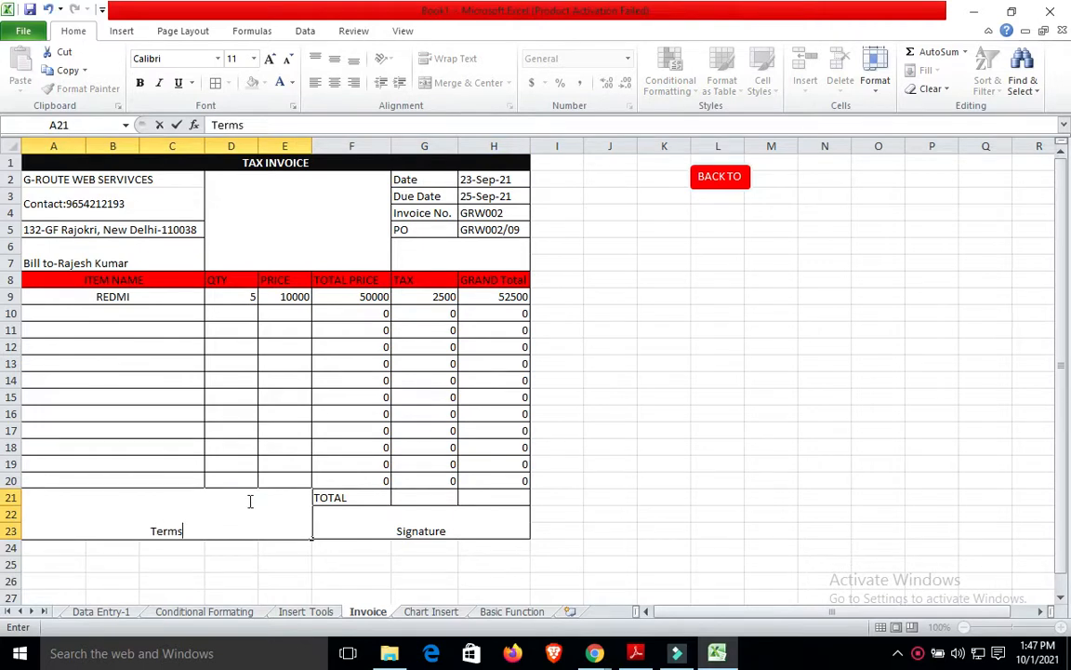
{"action": "left_click", "coordinate": [598, 535]}
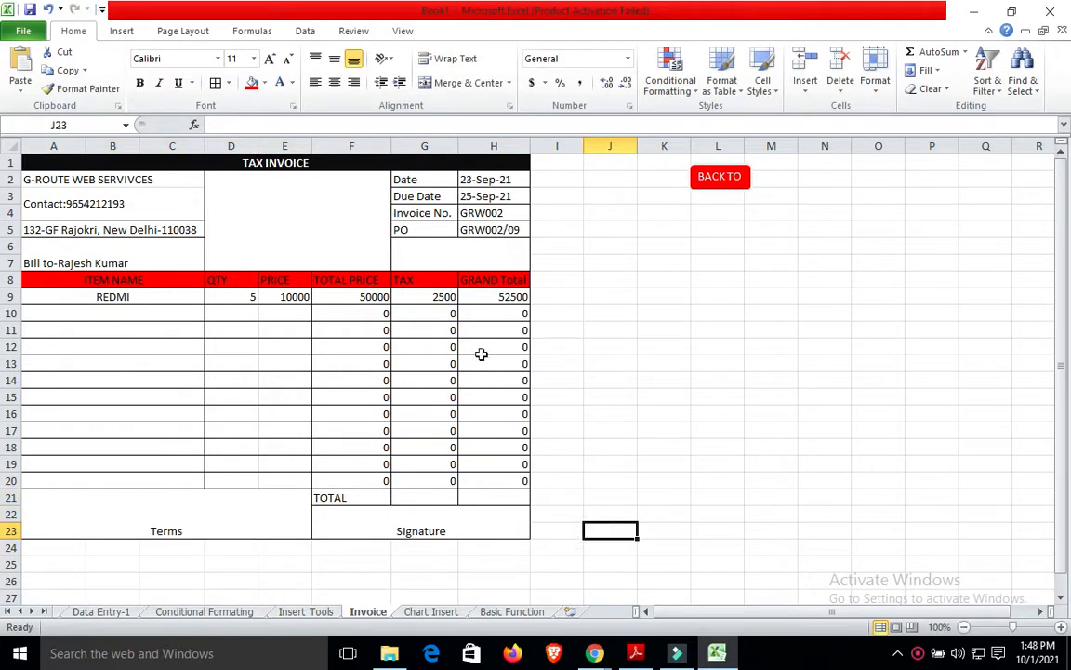
{"action": "left_click", "coordinate": [502, 496]}
AutoSum the GRAND Total column into H21 (52500) and the TAX column into G21 (2500).
{"action": "left_click", "coordinate": [506, 297]}
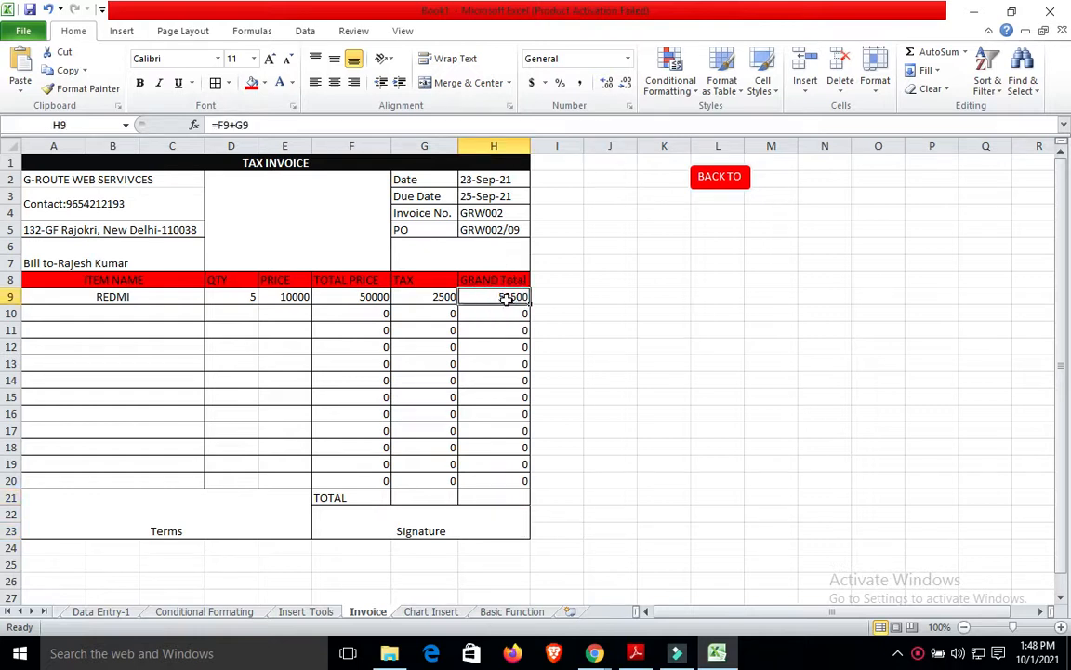
{"action": "key", "text": "shift+Down"}
{"action": "key", "text": "shift+Down"}
{"action": "key", "text": "shift+Down"}
{"action": "key", "text": "shift+Down"}
{"action": "key", "text": "shift+Down"}
{"action": "key", "text": "shift+Down"}
{"action": "key", "text": "shift+Down"}
{"action": "key", "text": "shift+Down"}
{"action": "key", "text": "shift+Down"}
{"action": "key", "text": "shift+Down"}
{"action": "key", "text": "shift+Down"}
{"action": "key", "text": "shift+Down"}
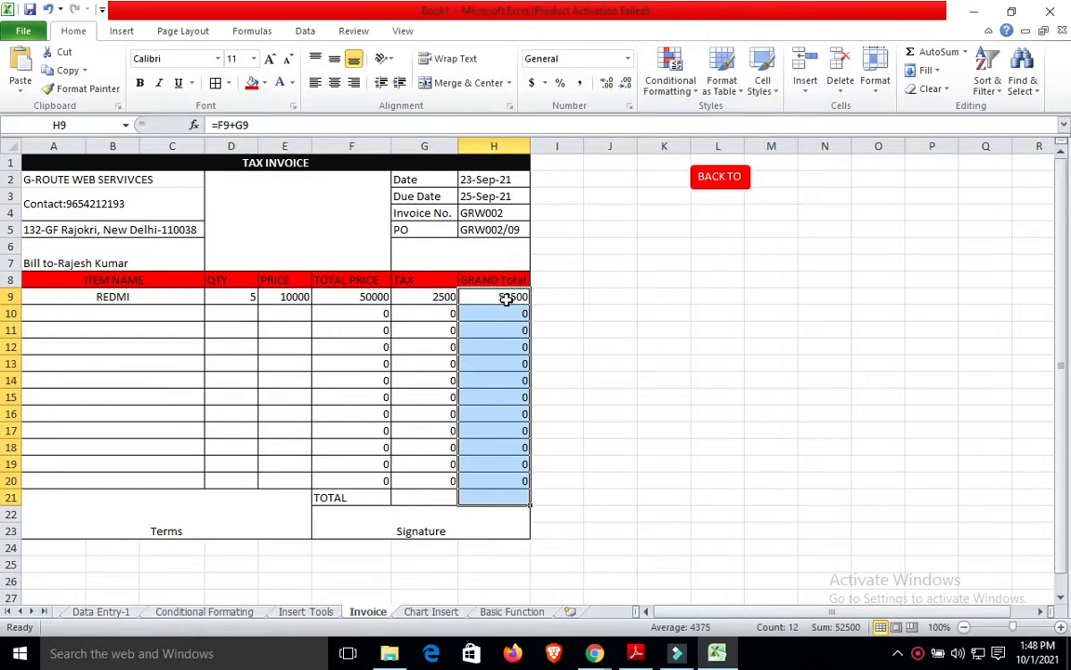
{"action": "left_click", "coordinate": [926, 56]}
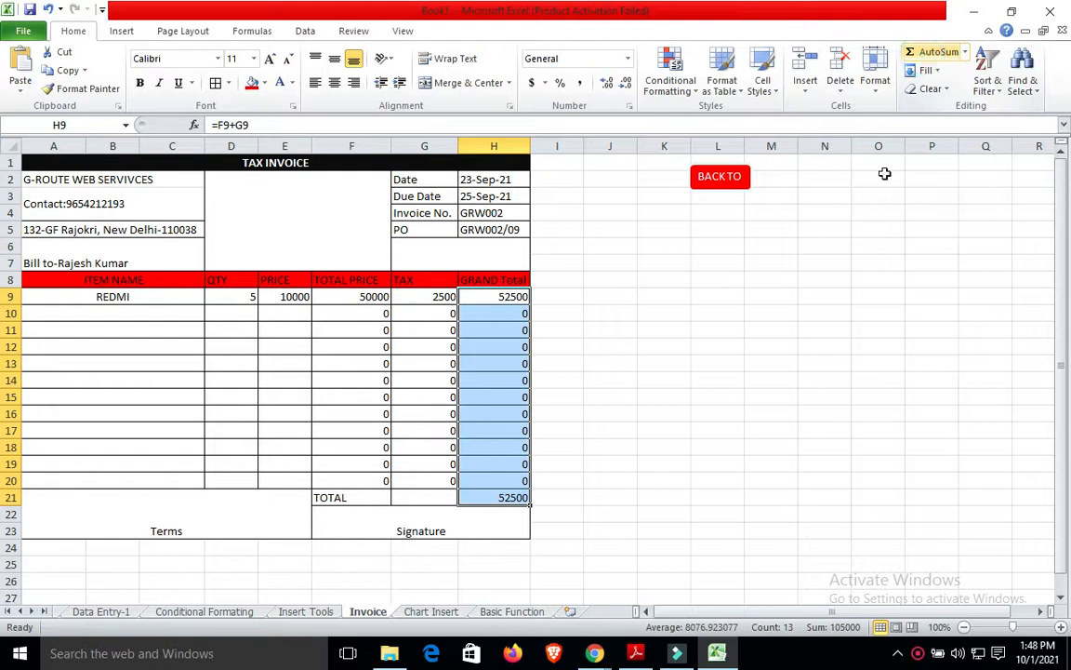
{"action": "left_click", "coordinate": [792, 425]}
{"action": "left_click", "coordinate": [421, 295]}
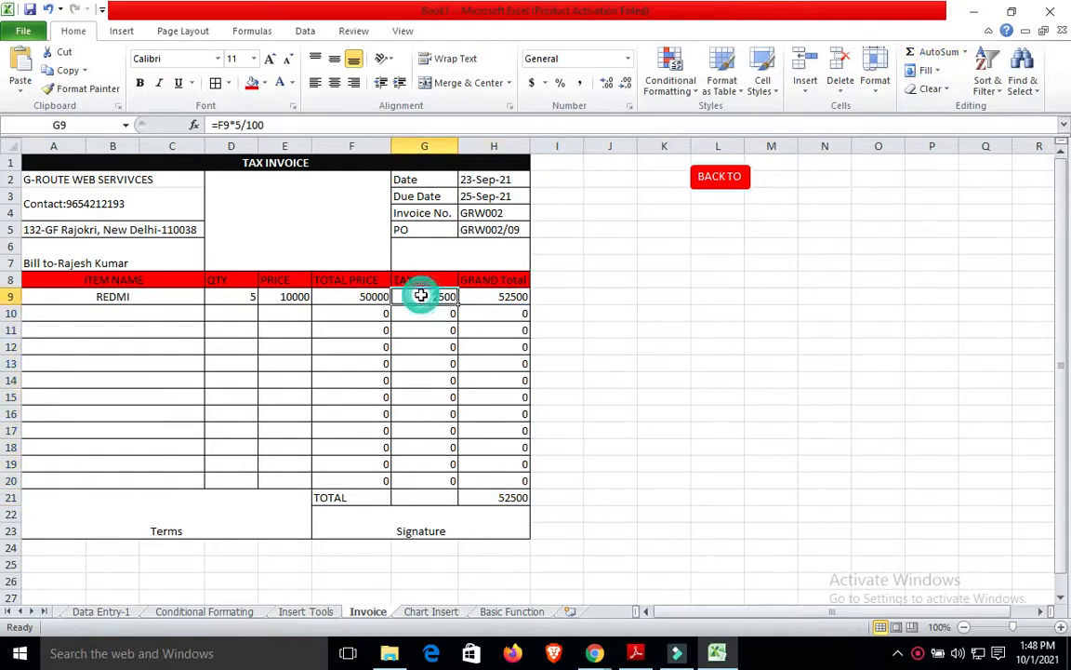
{"action": "left_click_drag", "start_coordinate": [421, 296], "coordinate": [424, 498]}
{"action": "left_click", "coordinate": [911, 52]}
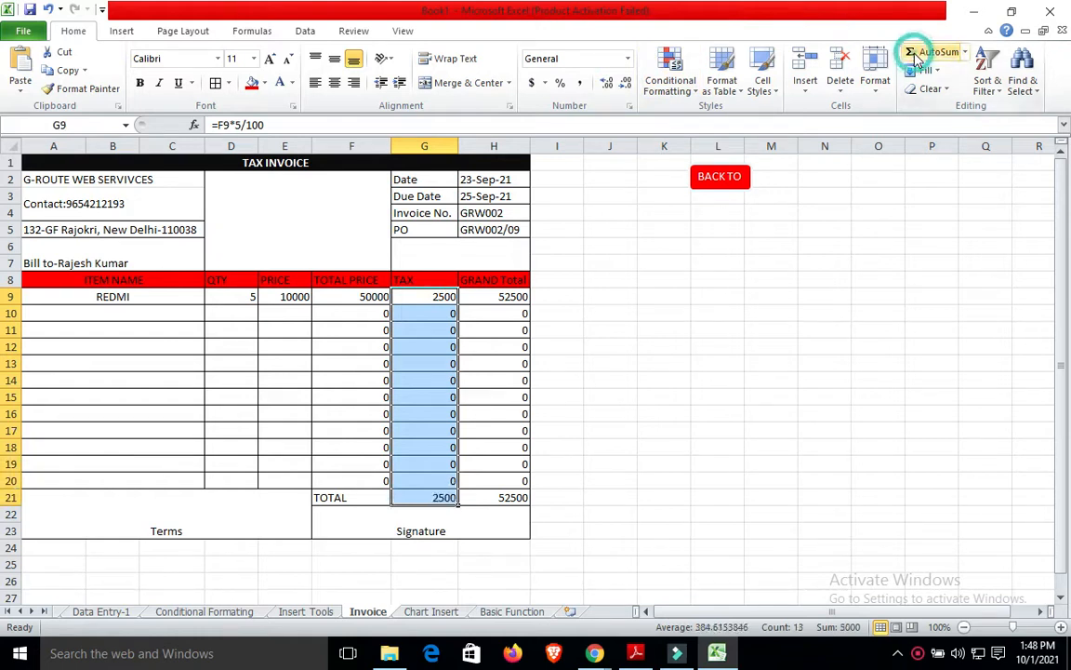
{"action": "left_click", "coordinate": [819, 365]}
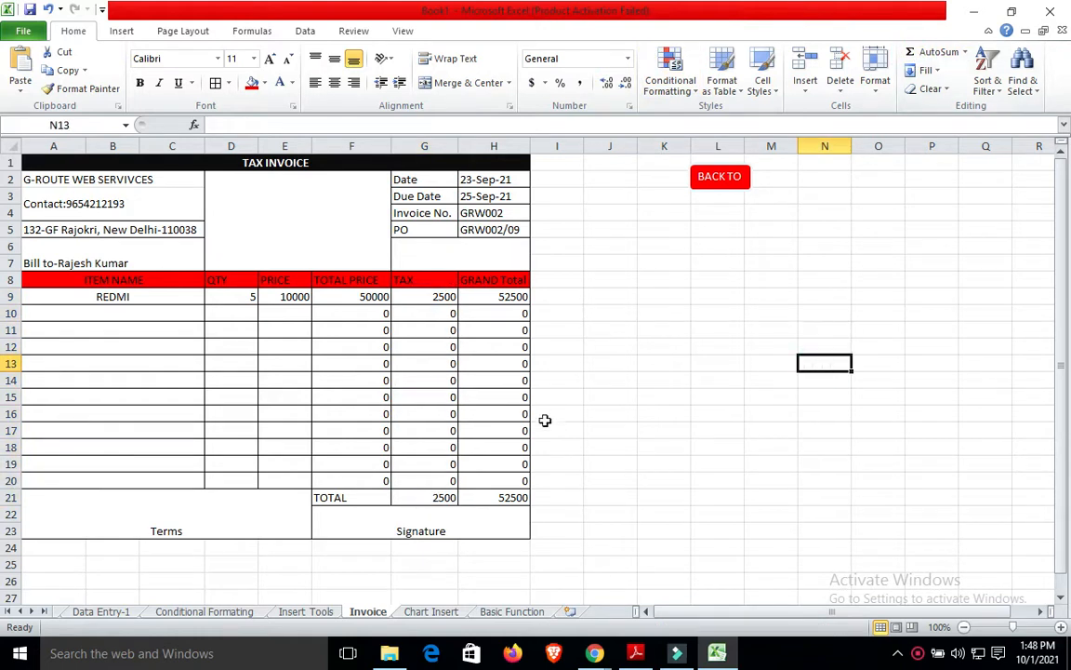
{"action": "left_click", "coordinate": [150, 310]}
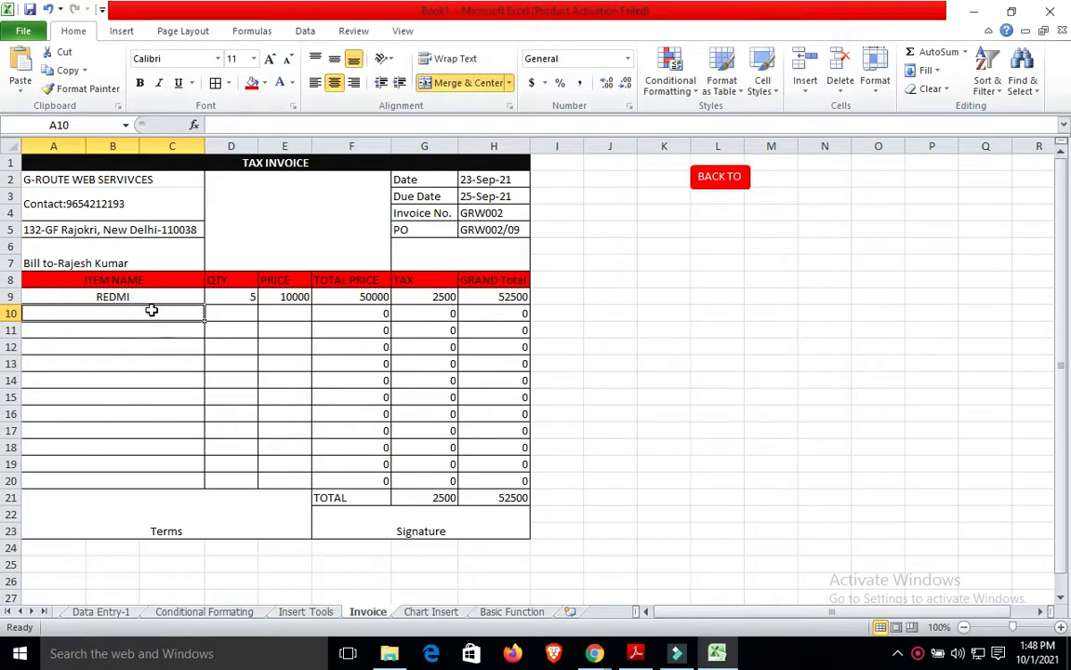
Add item Samsun with quantity 10 at price 5000 in row 10.
{"action": "type", "text": "Samsun"}
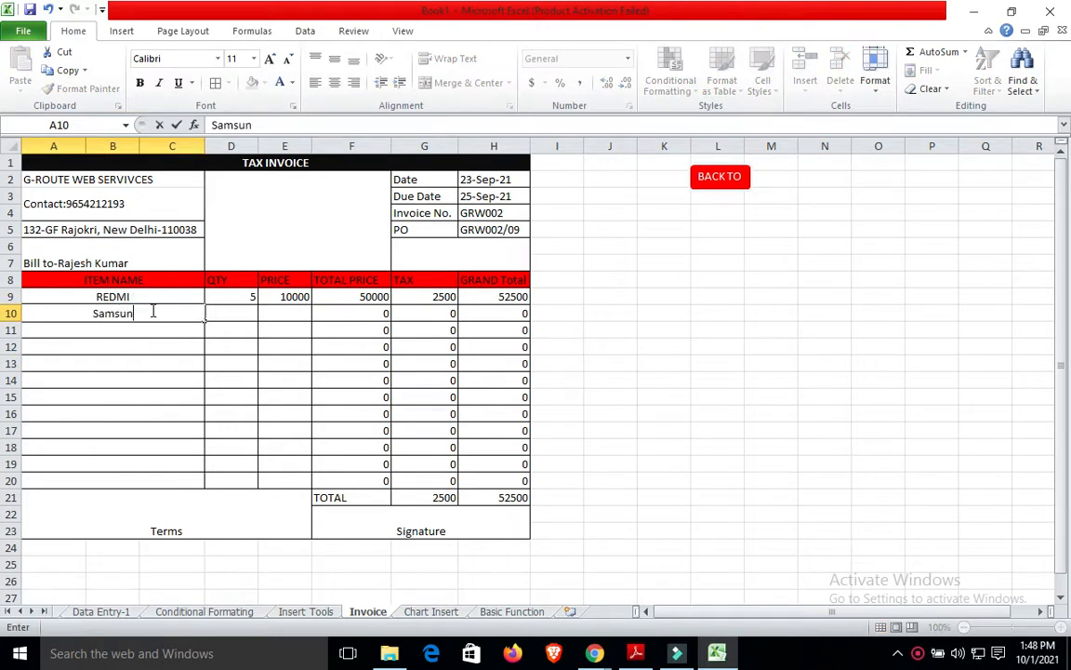
{"action": "key", "text": "Tab"}
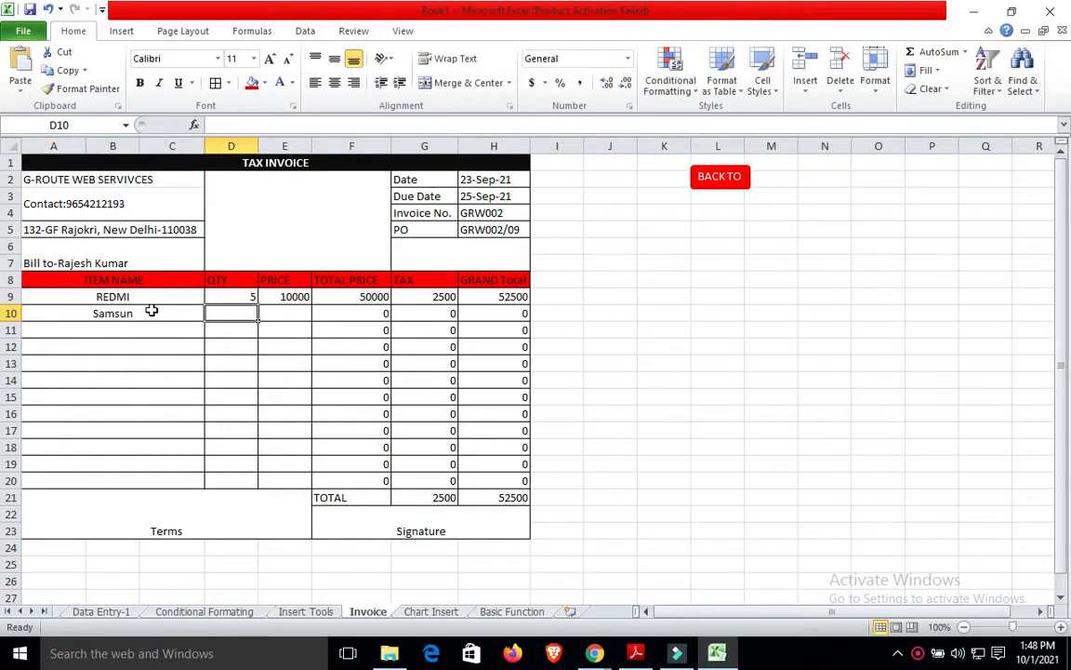
{"action": "type", "text": "10"}
{"action": "key", "text": "Tab"}
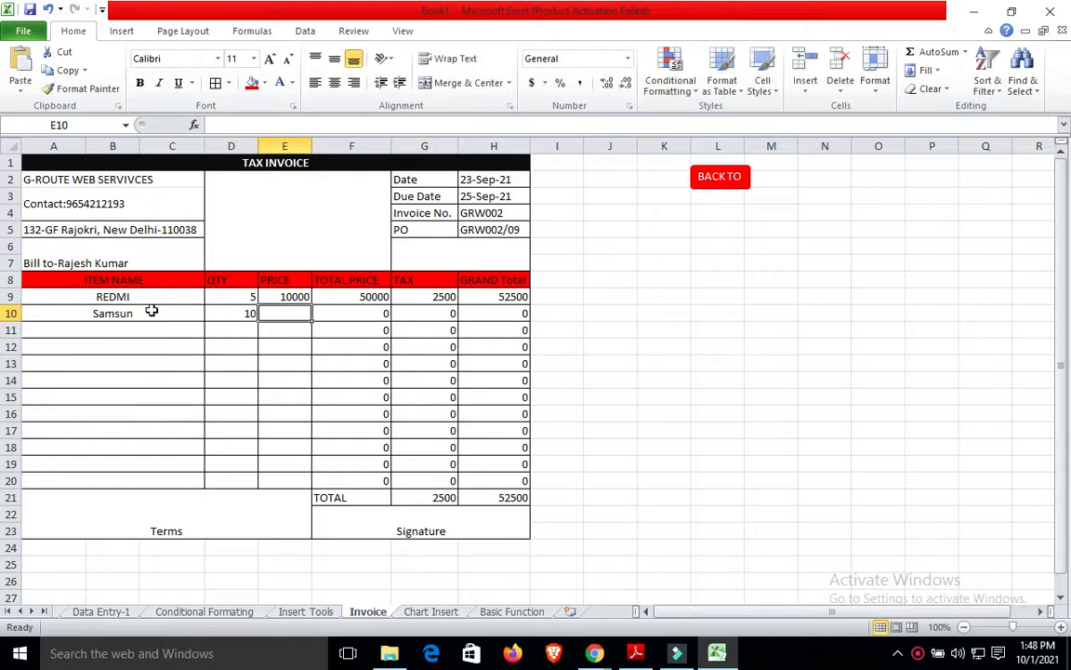
{"action": "type", "text": "5000"}
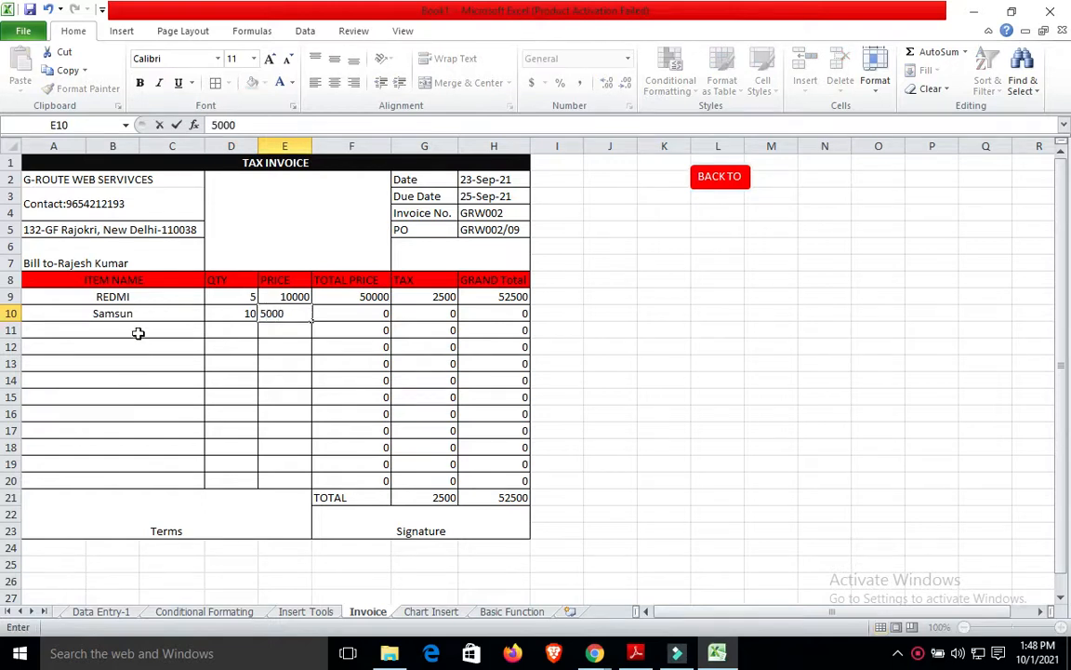
{"action": "left_click", "coordinate": [137, 332]}
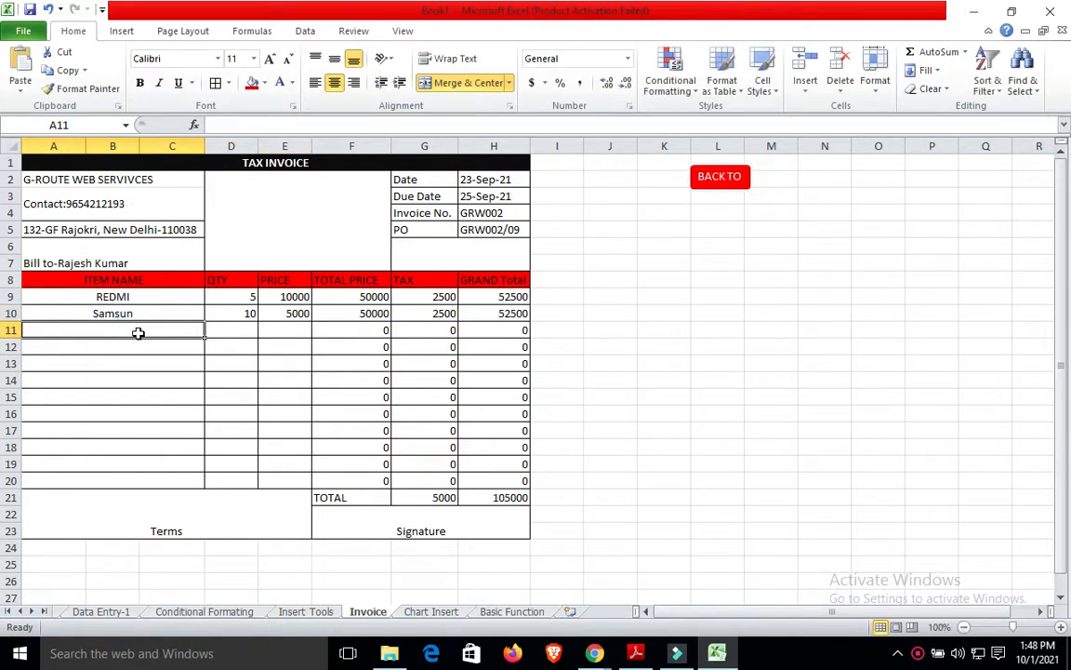
Add item Lava with quantity 15 at price 5000 in row 11.
{"action": "type", "text": "Lava"}
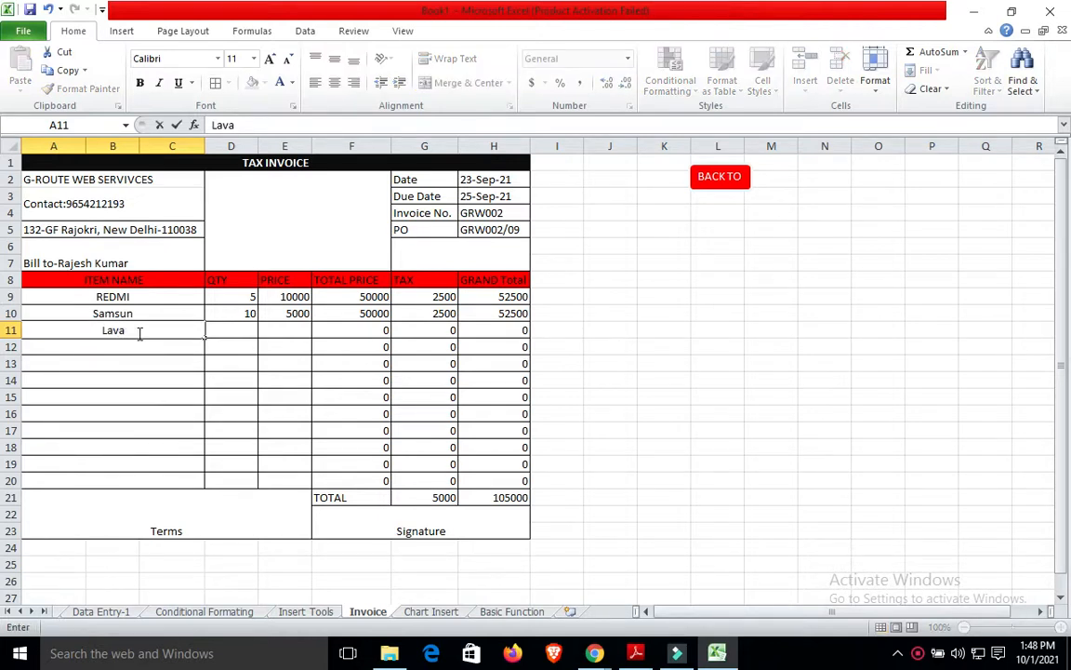
{"action": "key", "text": "Tab"}
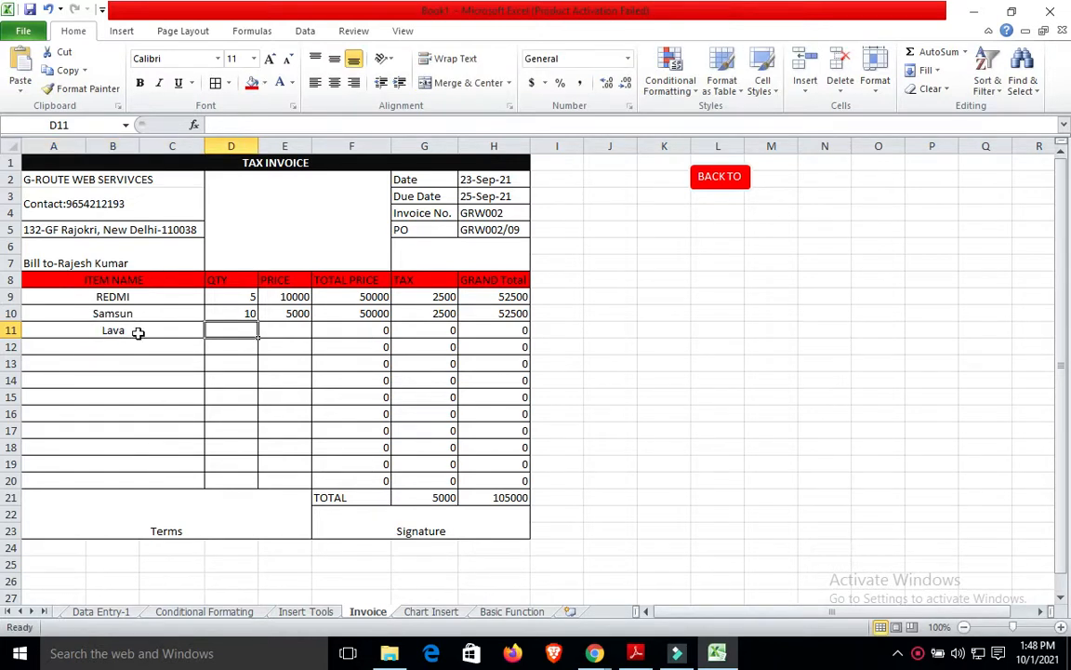
{"action": "type", "text": "15"}
{"action": "key", "text": "Tab"}
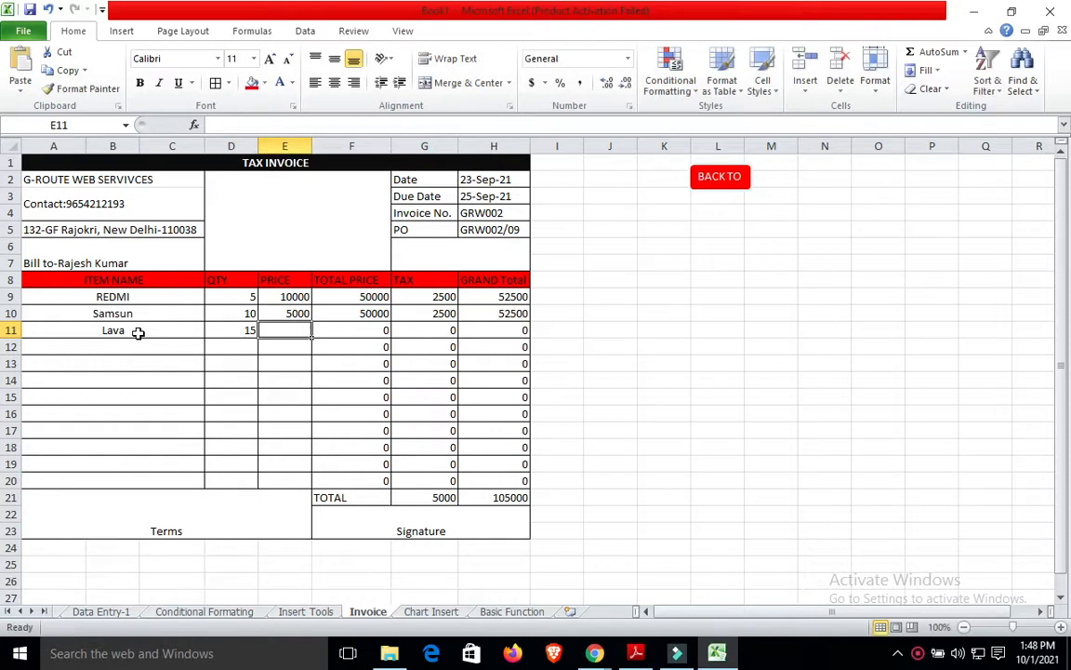
{"action": "type", "text": "5000"}
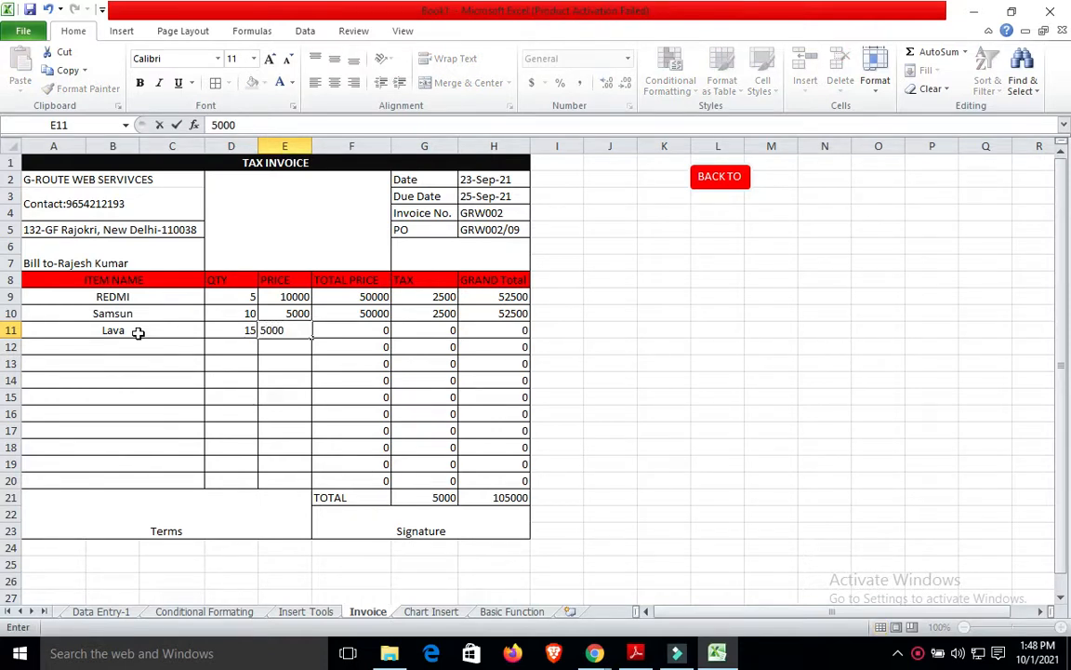
{"action": "left_click", "coordinate": [135, 344]}
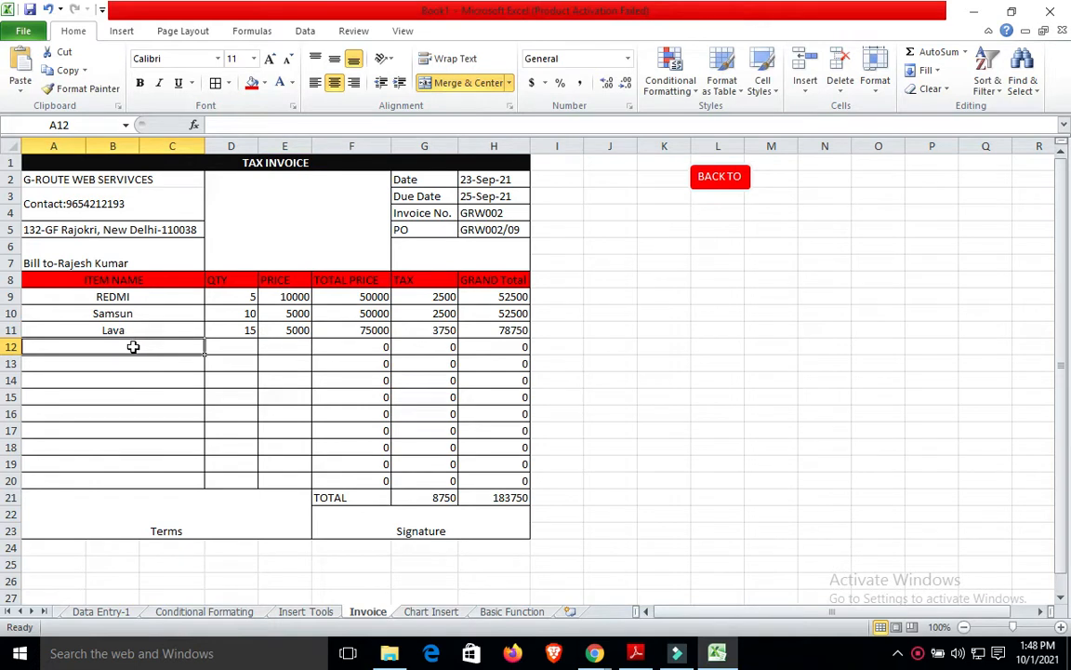
Add item Redmi2 with quantity 20 at price 4000 in row 12.
{"action": "type", "text": "Redmi"}
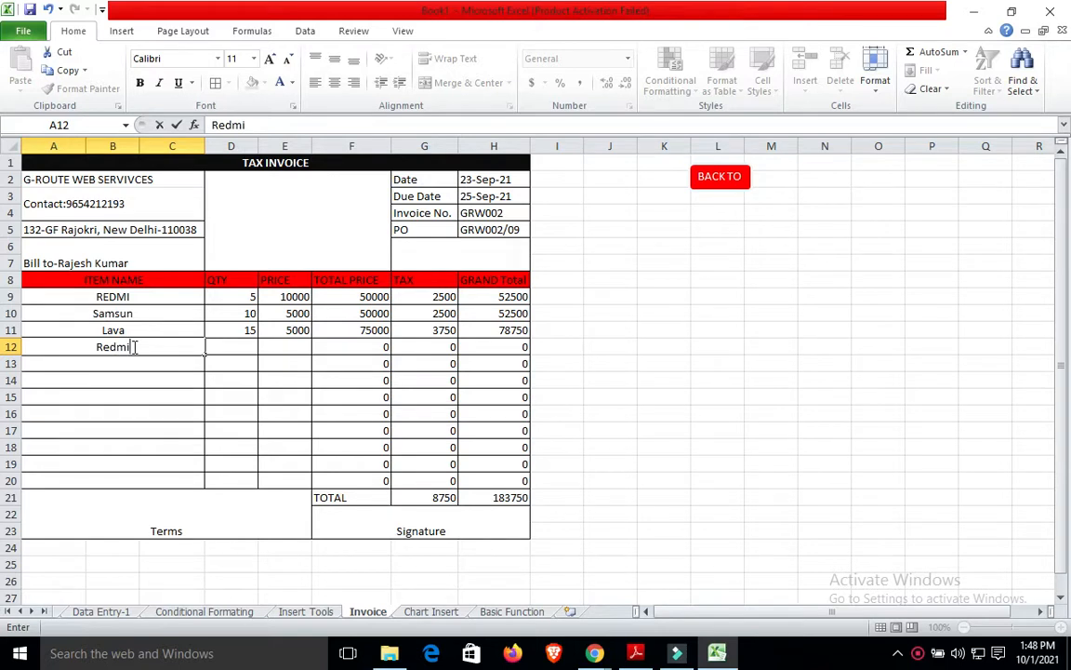
{"action": "left_click", "coordinate": [241, 349]}
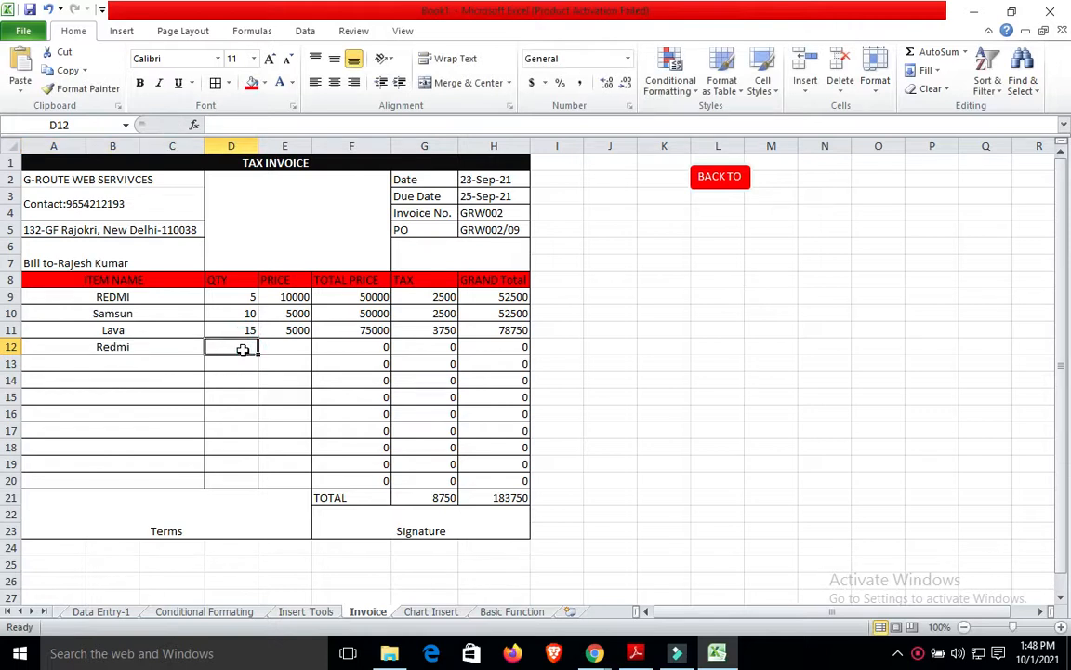
{"action": "left_click", "coordinate": [137, 348]}
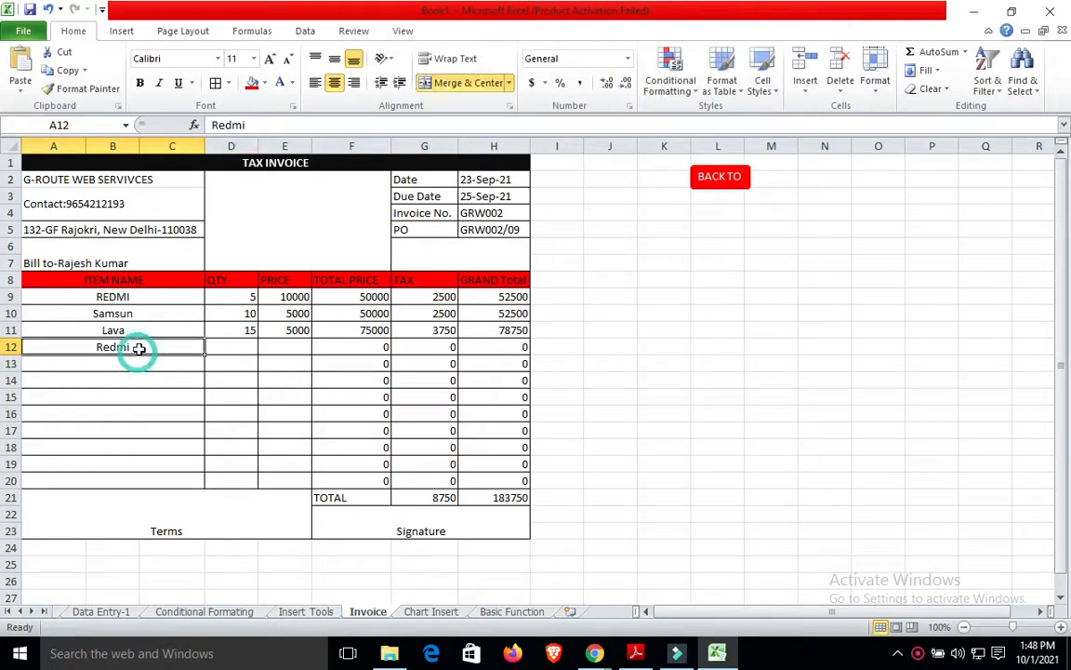
{"action": "double_click", "coordinate": [144, 346]}
{"action": "type", "text": "2"}
{"action": "left_click", "coordinate": [242, 350]}
{"action": "type", "text": "20"}
{"action": "left_click", "coordinate": [303, 347]}
{"action": "type", "text": "4000"}
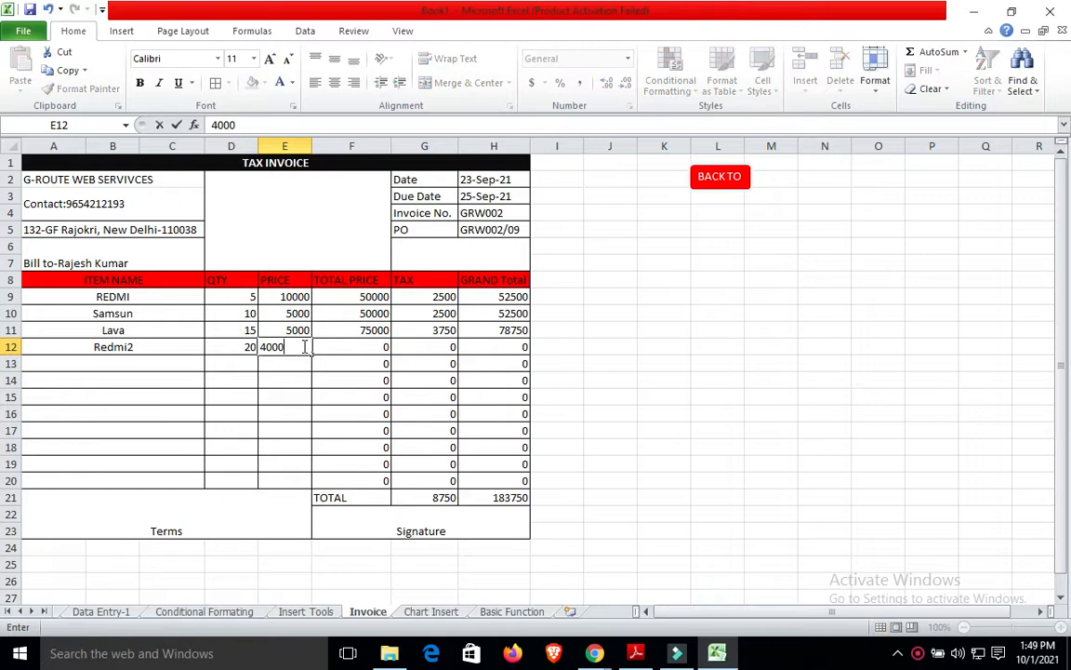
{"action": "left_click", "coordinate": [660, 416]}
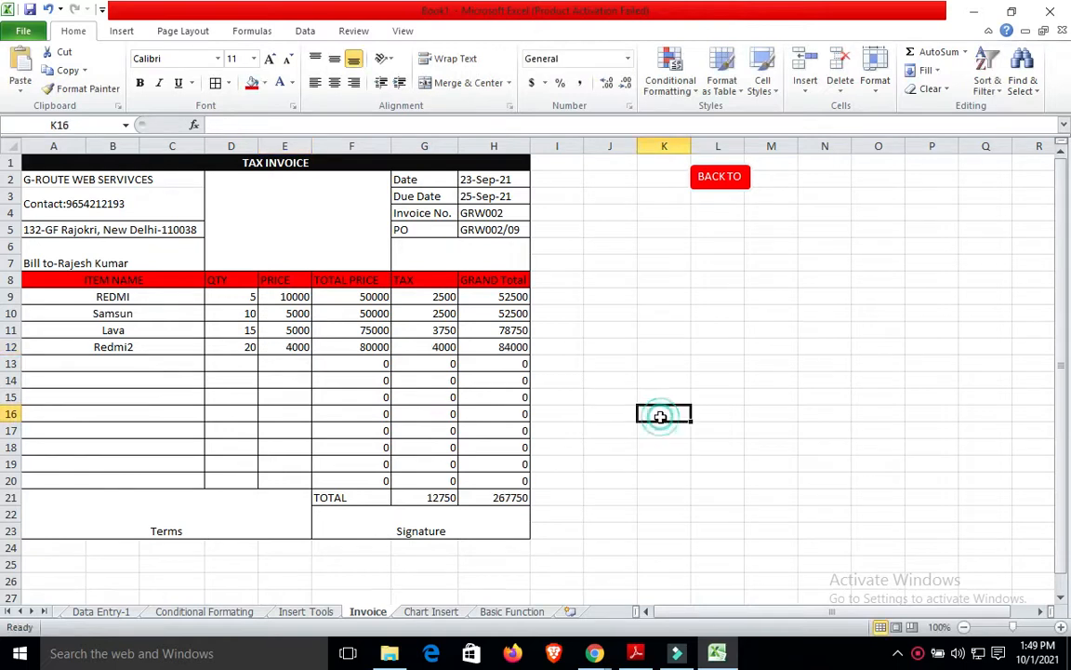
{"action": "left_click", "coordinate": [431, 502]}
{"action": "key", "text": "shift+Right"}
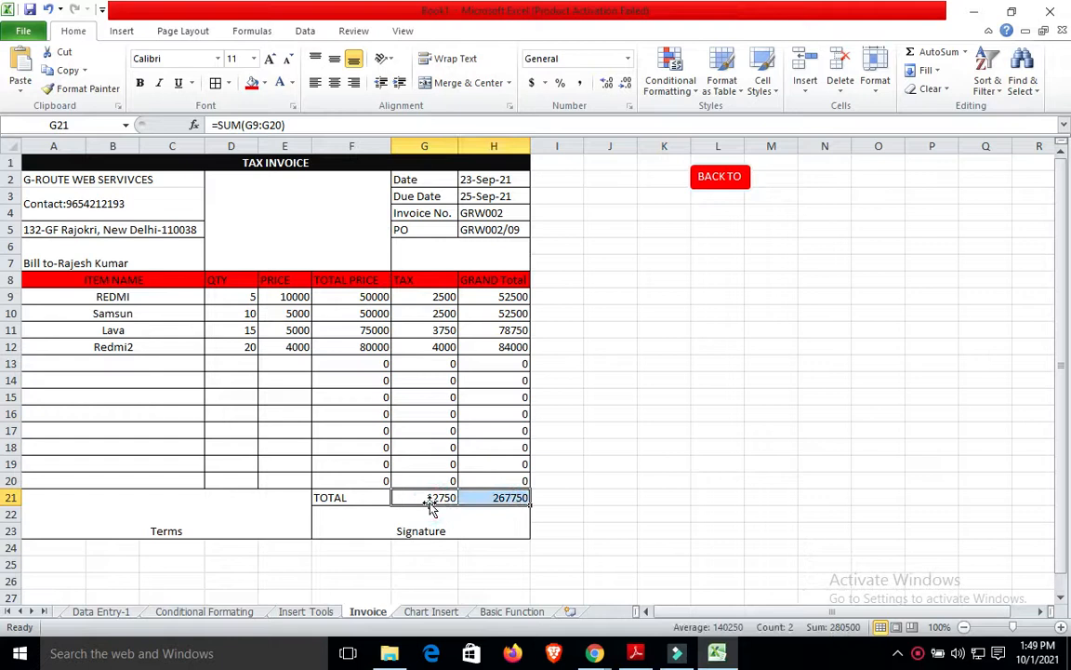
Fill the G21:H21 total cells red, then undo a stray edit to the tax total.
{"action": "left_click", "coordinate": [251, 83]}
{"action": "left_click", "coordinate": [673, 441]}
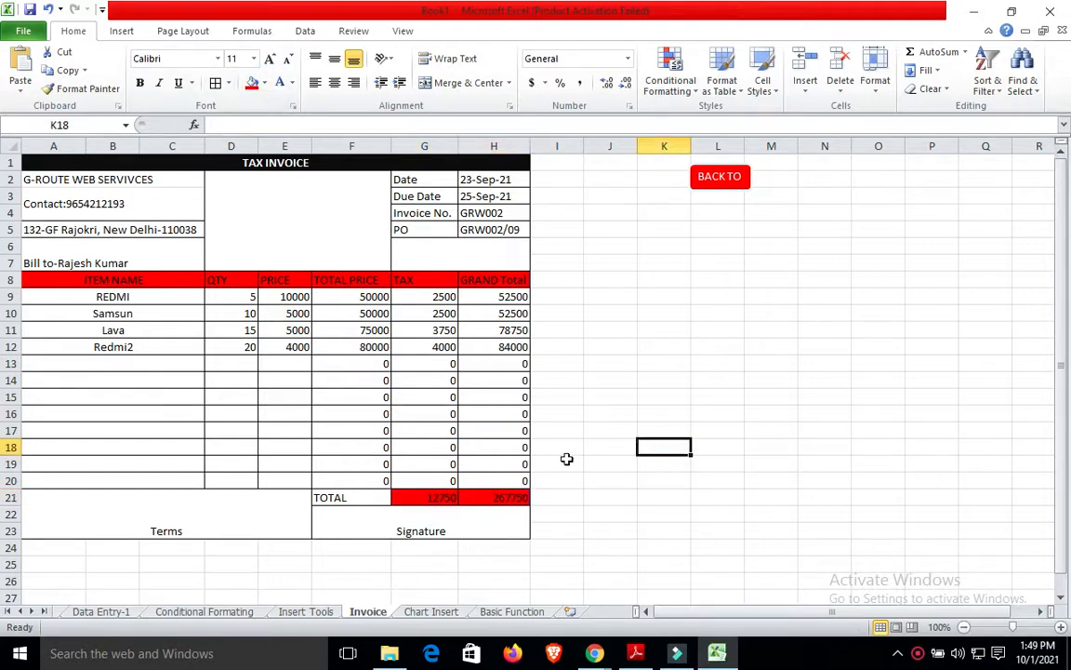
{"action": "double_click", "coordinate": [445, 498]}
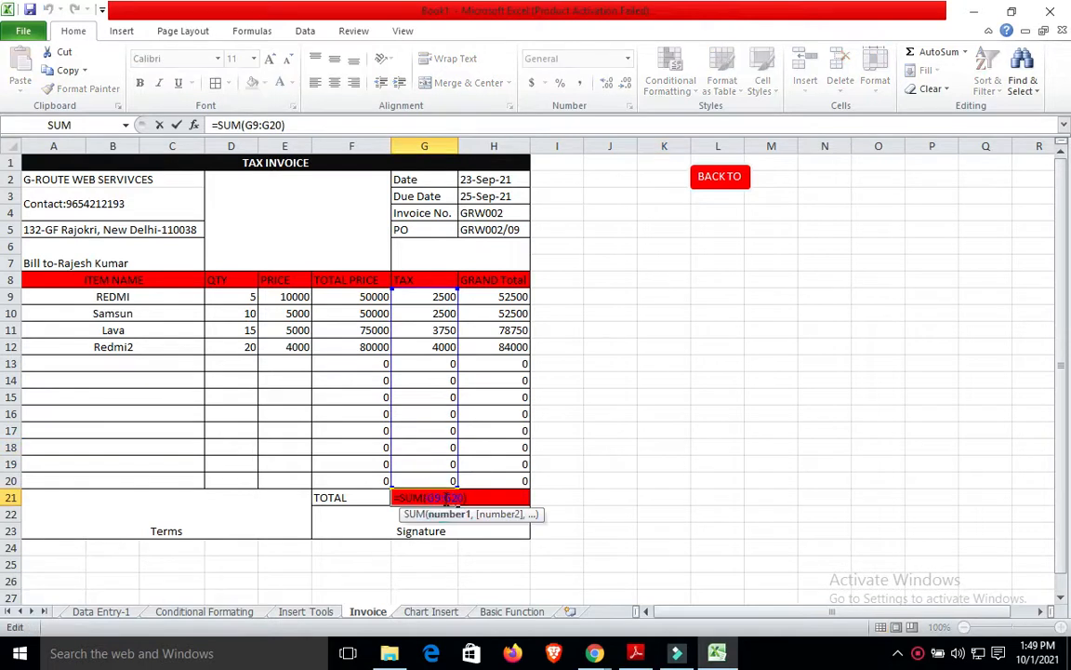
{"action": "left_click", "coordinate": [617, 474]}
{"action": "left_click", "coordinate": [660, 425]}
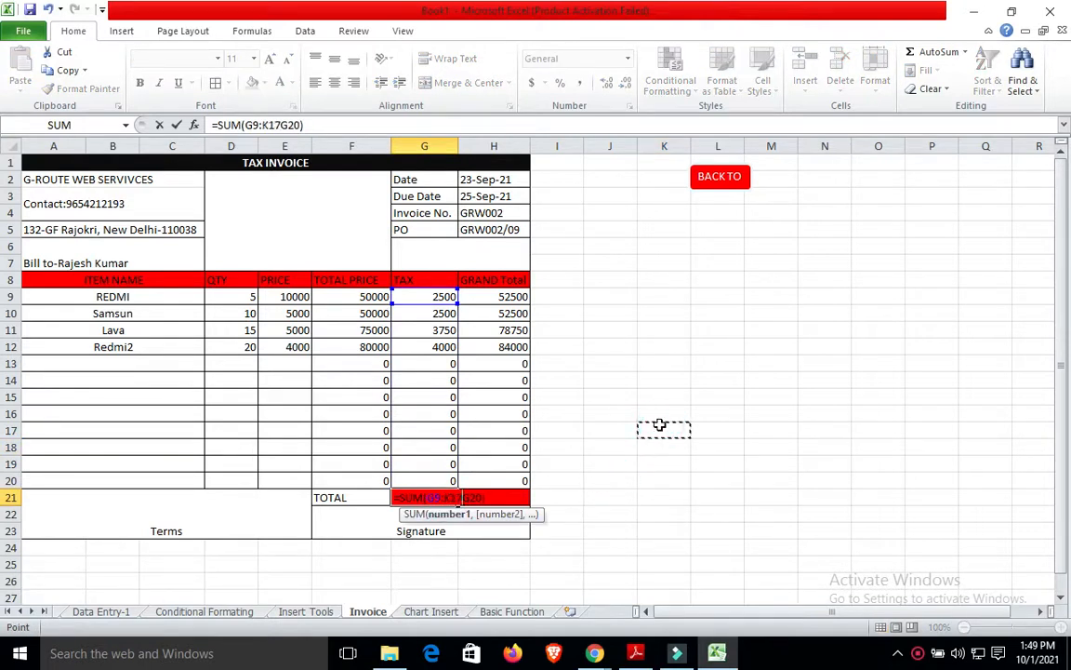
{"action": "key", "text": "ctrl+z"}
{"action": "key", "text": "ctrl+z"}
{"action": "key", "text": "ctrl+z"}
{"action": "key", "text": "ctrl+z"}
{"action": "key", "text": "ctrl+z"}
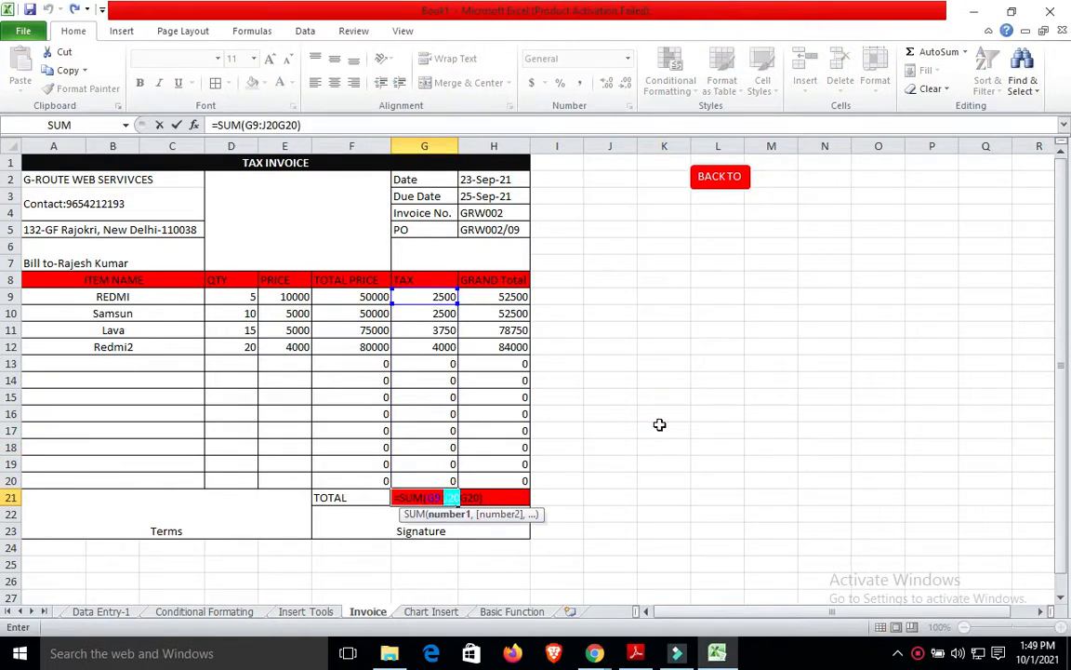
{"action": "key", "text": "ctrl+z"}
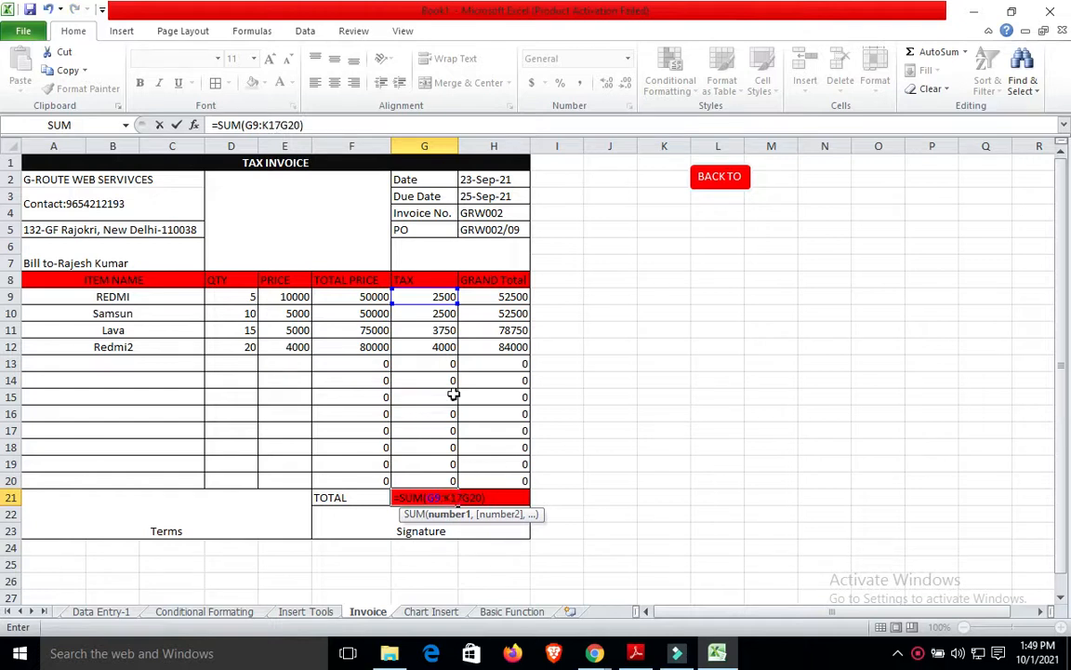
Repair the broken tax total by AutoSumming G9 down to G21.
{"action": "left_click", "coordinate": [328, 125]}
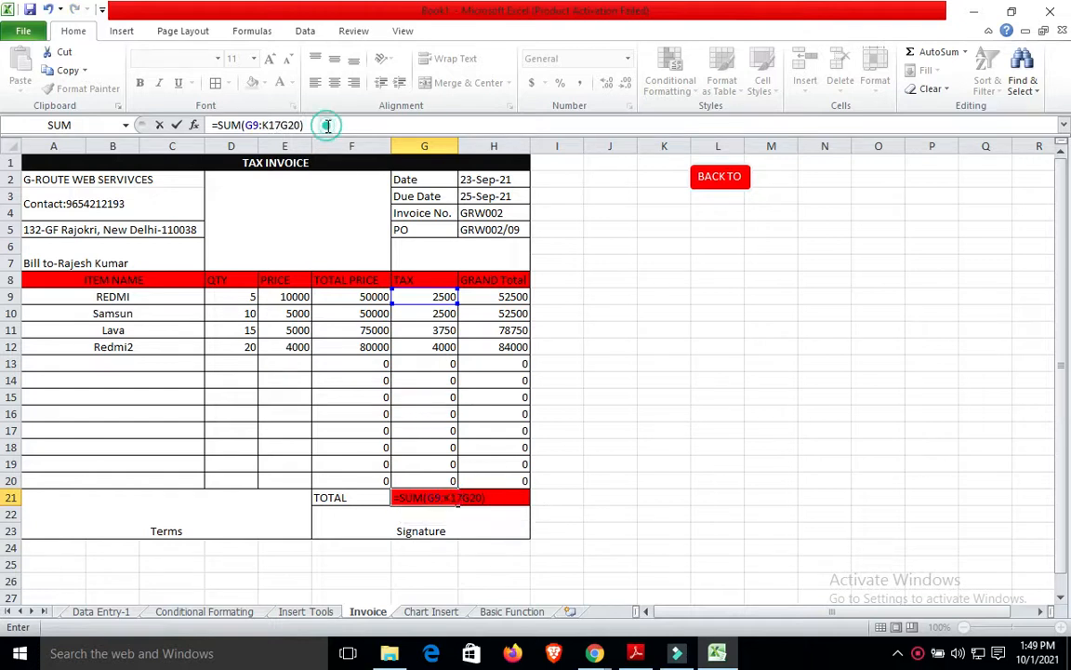
{"action": "left_click", "coordinate": [601, 315]}
{"action": "left_click", "coordinate": [430, 495]}
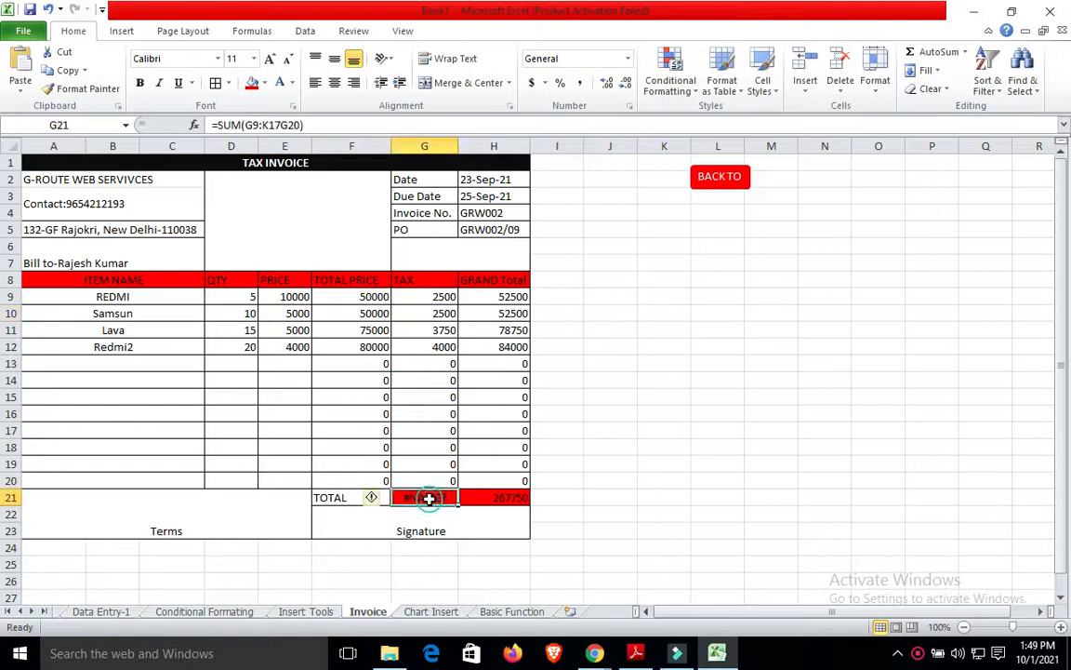
{"action": "double_click", "coordinate": [431, 499]}
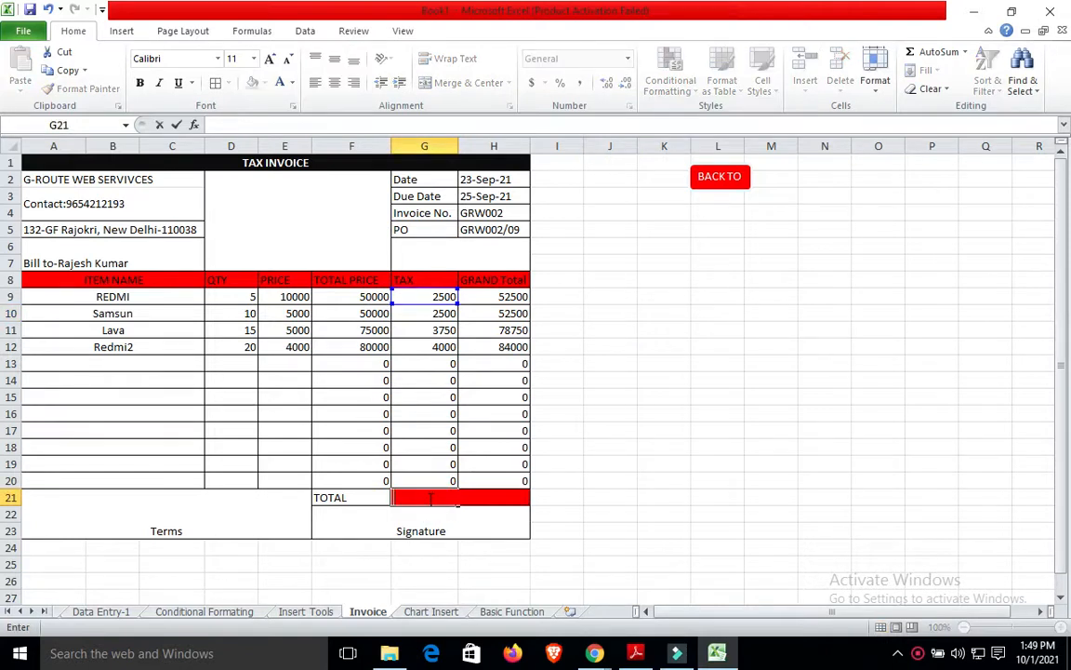
{"action": "left_click", "coordinate": [694, 446]}
{"action": "left_click_drag", "start_coordinate": [445, 297], "coordinate": [444, 498]}
{"action": "left_click", "coordinate": [921, 53]}
Increase the TAX INVOICE title's font size by two steps.
{"action": "left_click", "coordinate": [797, 374]}
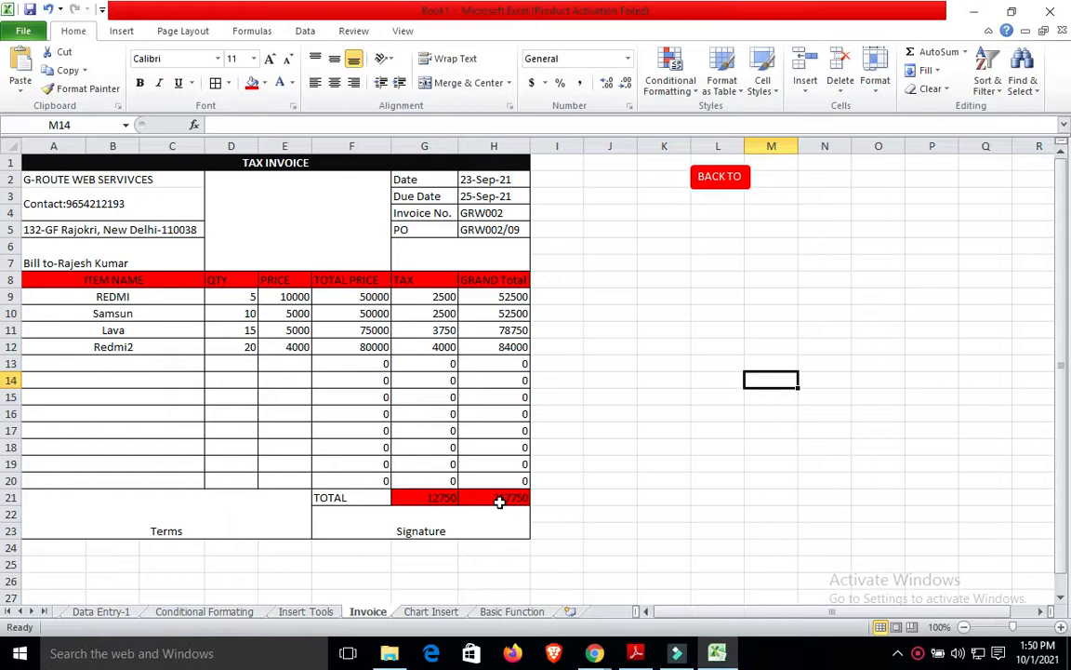
{"action": "double_click", "coordinate": [280, 163]}
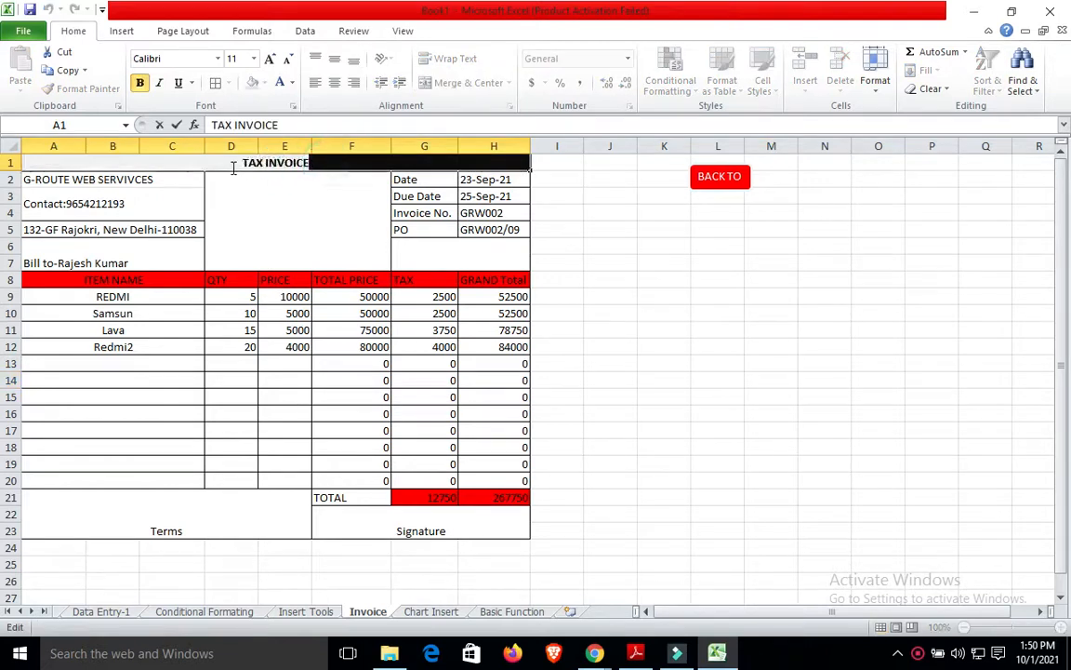
{"action": "left_click", "coordinate": [269, 59]}
{"action": "left_click", "coordinate": [269, 58]}
{"action": "left_click", "coordinate": [628, 303]}
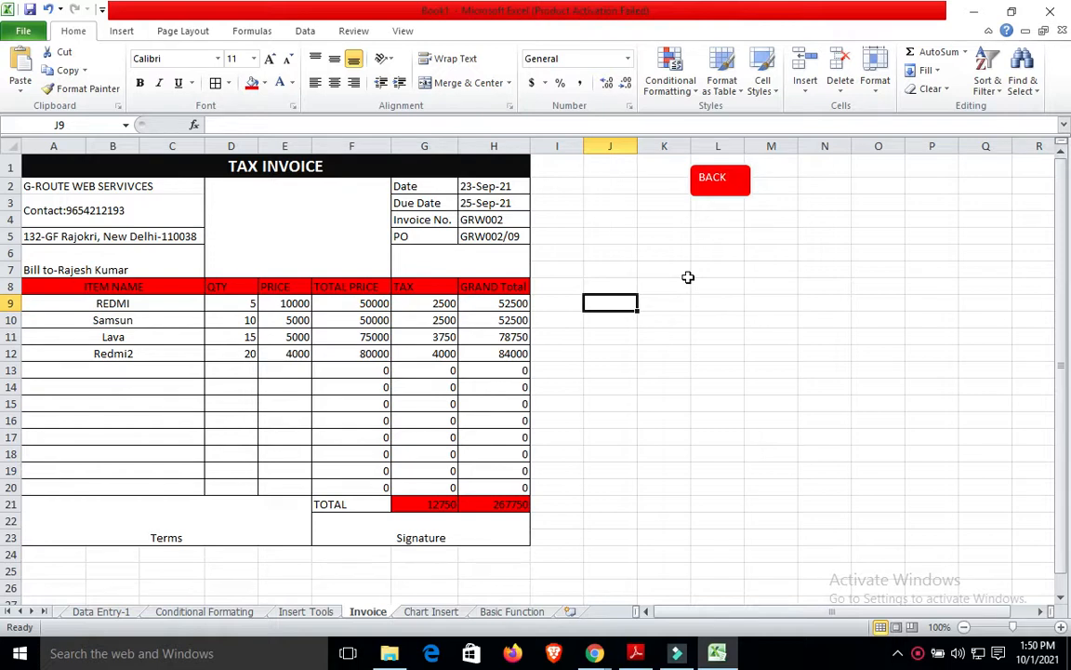
Scroll the course PDF to its Microsoft Excel topics, then close Adobe Reader.
{"action": "left_click", "coordinate": [637, 653]}
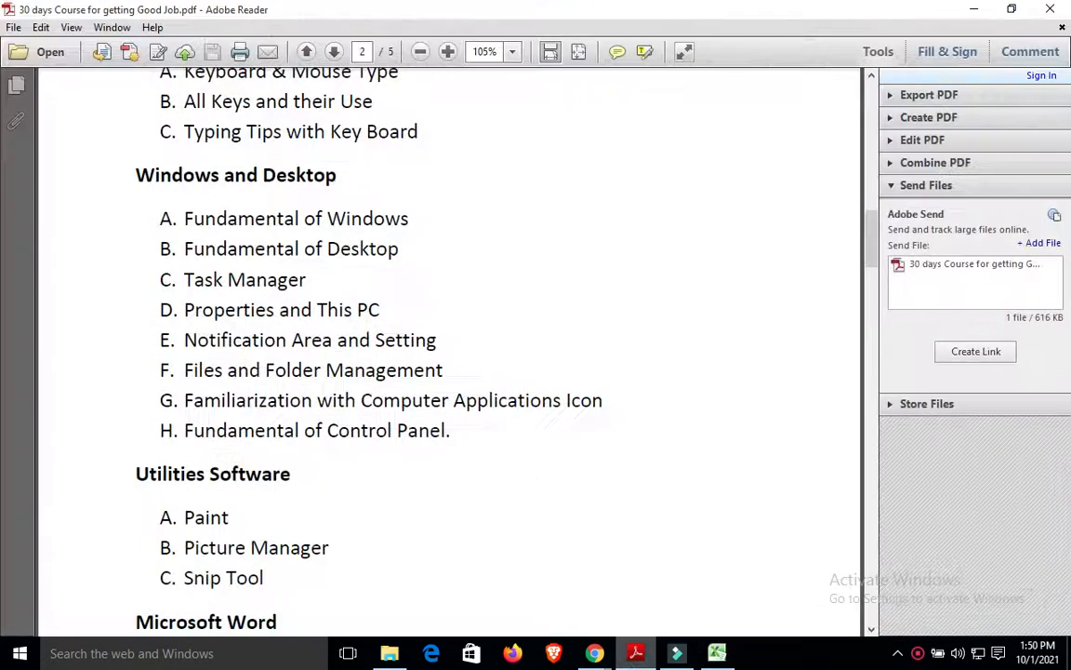
{"action": "left_click_drag", "start_coordinate": [872, 240], "coordinate": [868, 356]}
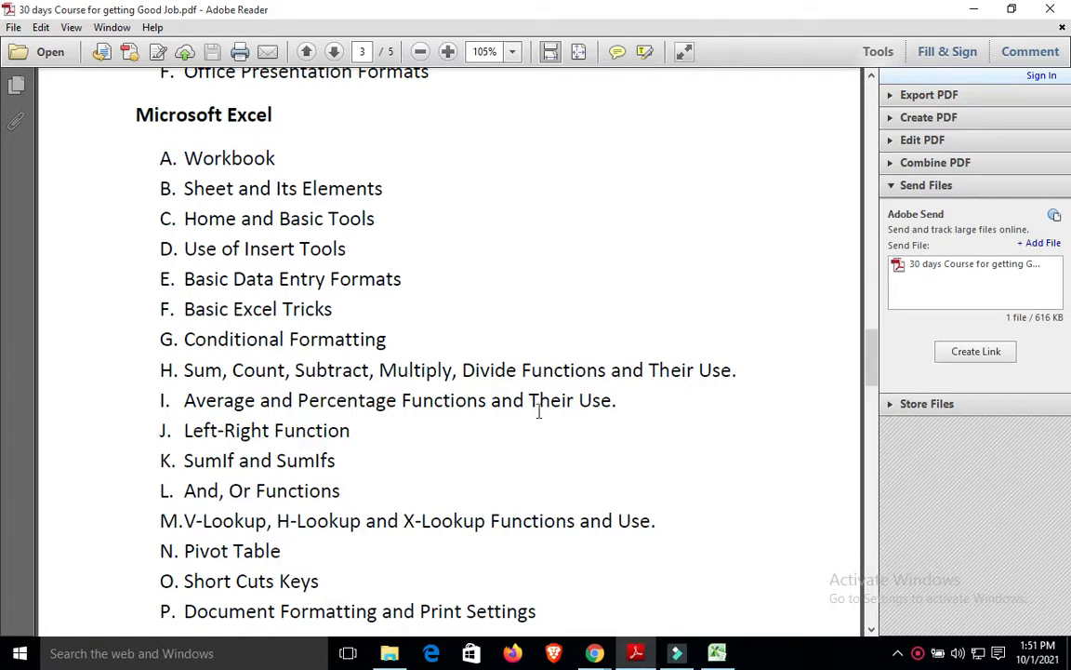
{"action": "left_click", "coordinate": [870, 344]}
{"action": "left_click_drag", "start_coordinate": [870, 344], "coordinate": [873, 357]}
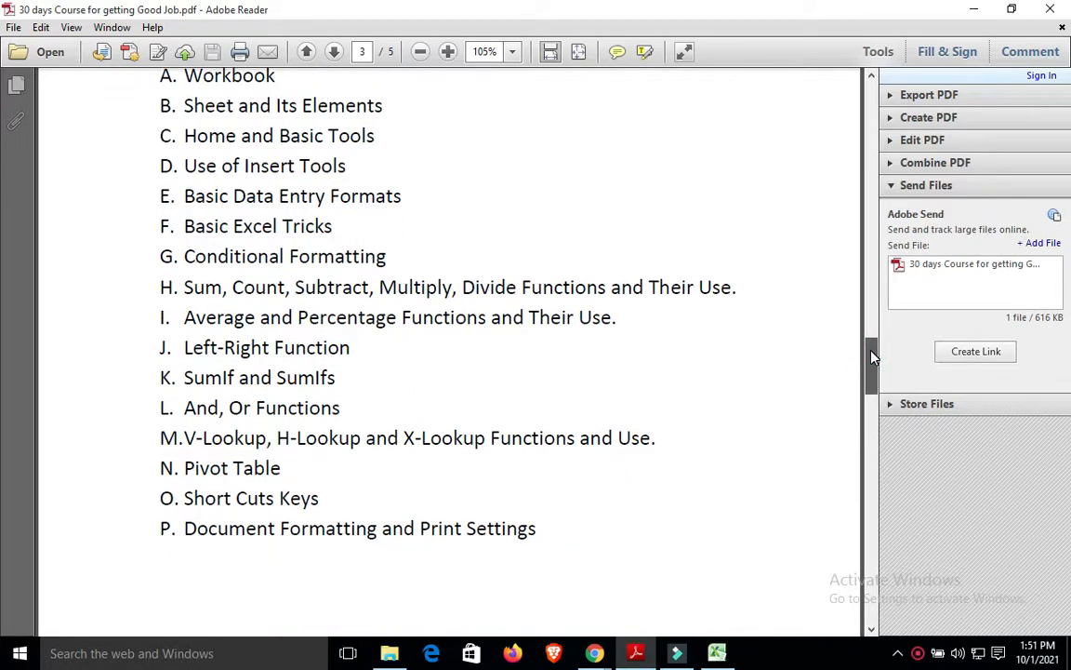
{"action": "left_click_drag", "start_coordinate": [872, 356], "coordinate": [872, 367]}
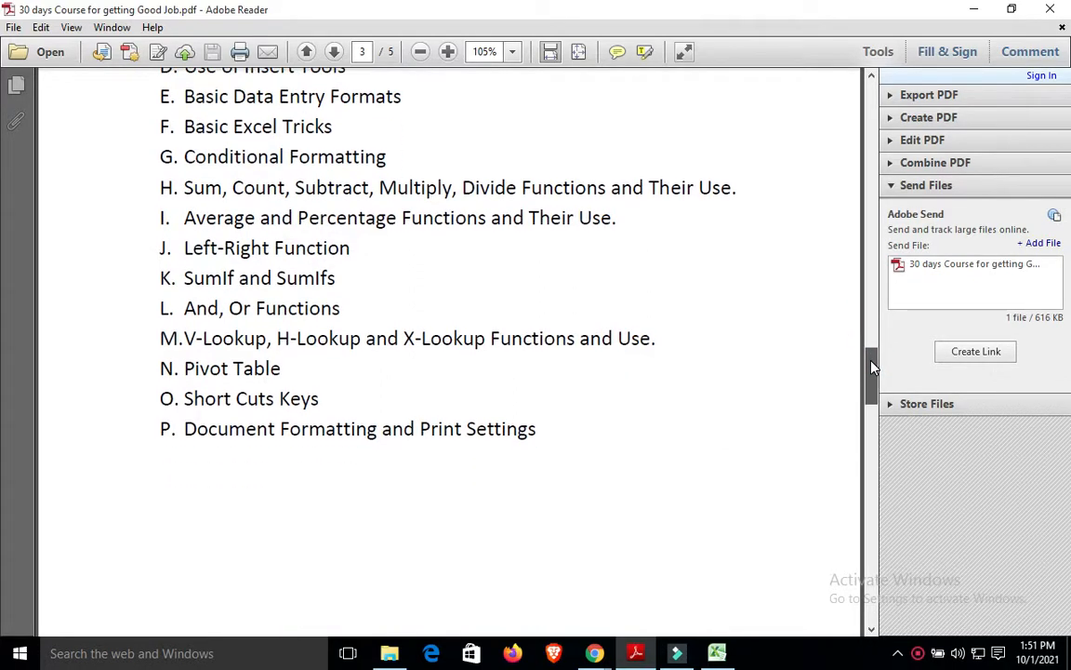
{"action": "left_click_drag", "start_coordinate": [872, 367], "coordinate": [871, 340]}
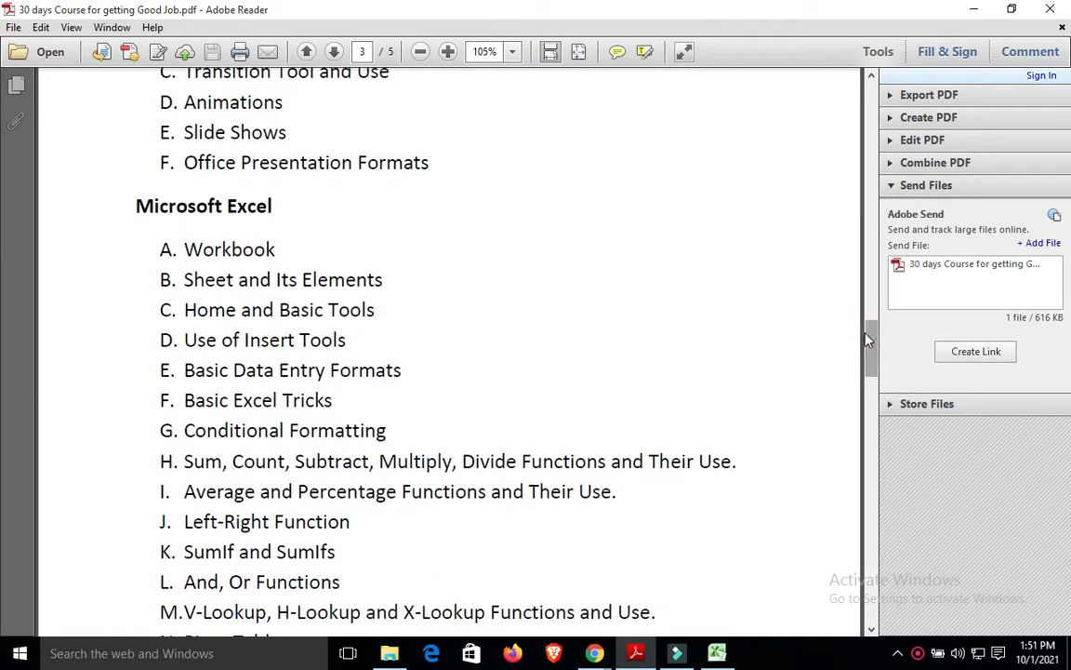
{"action": "left_click", "coordinate": [1052, 11]}
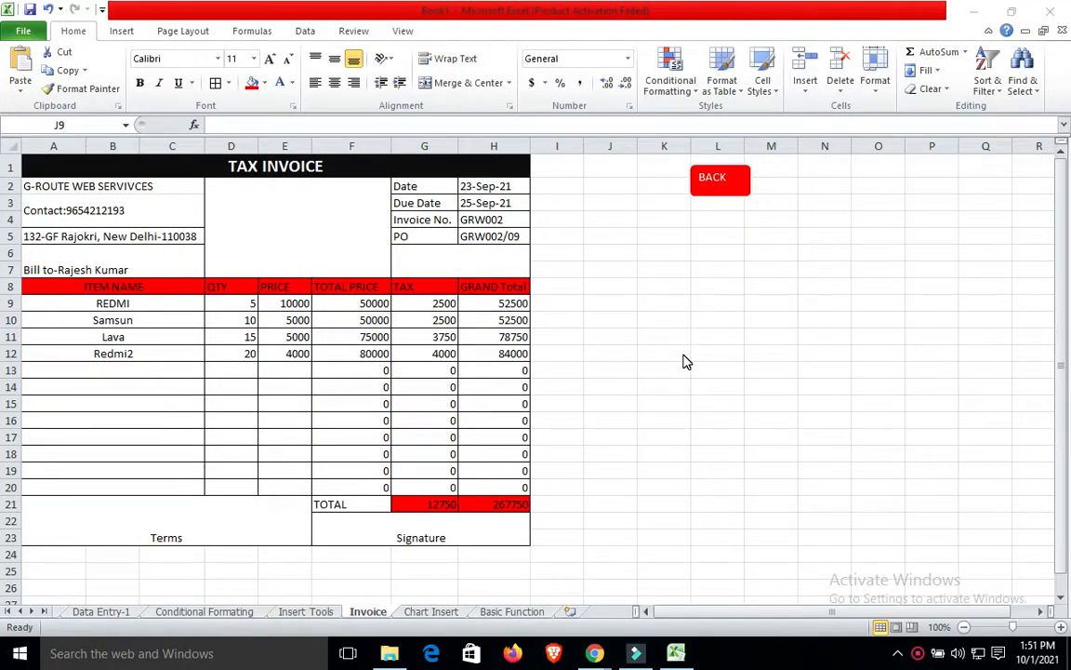
{"action": "left_click", "coordinate": [919, 653]}
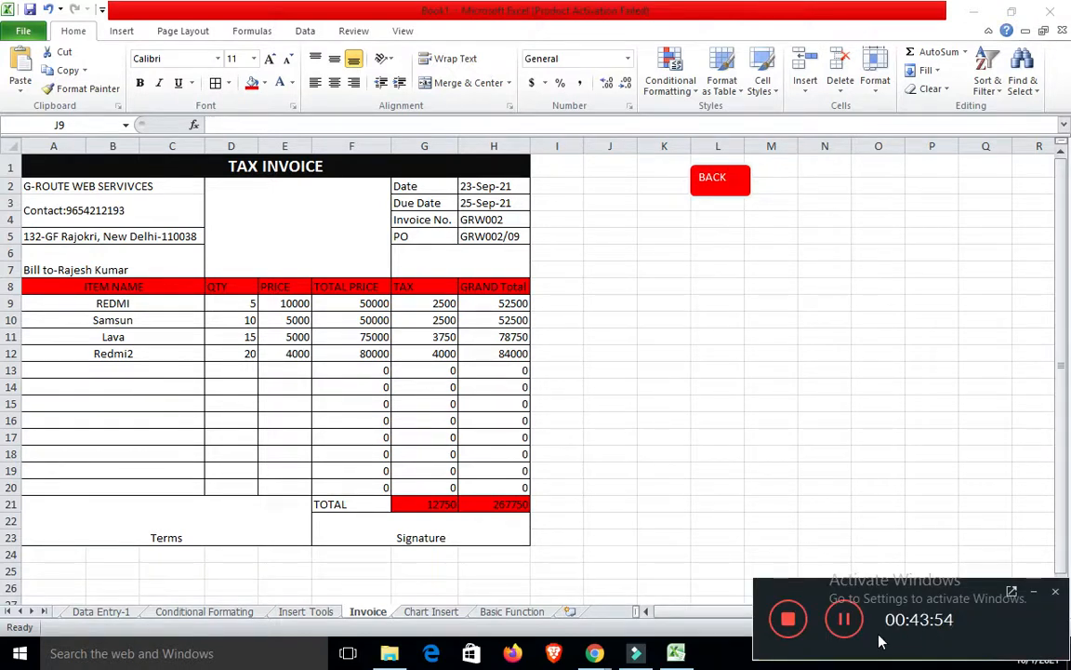